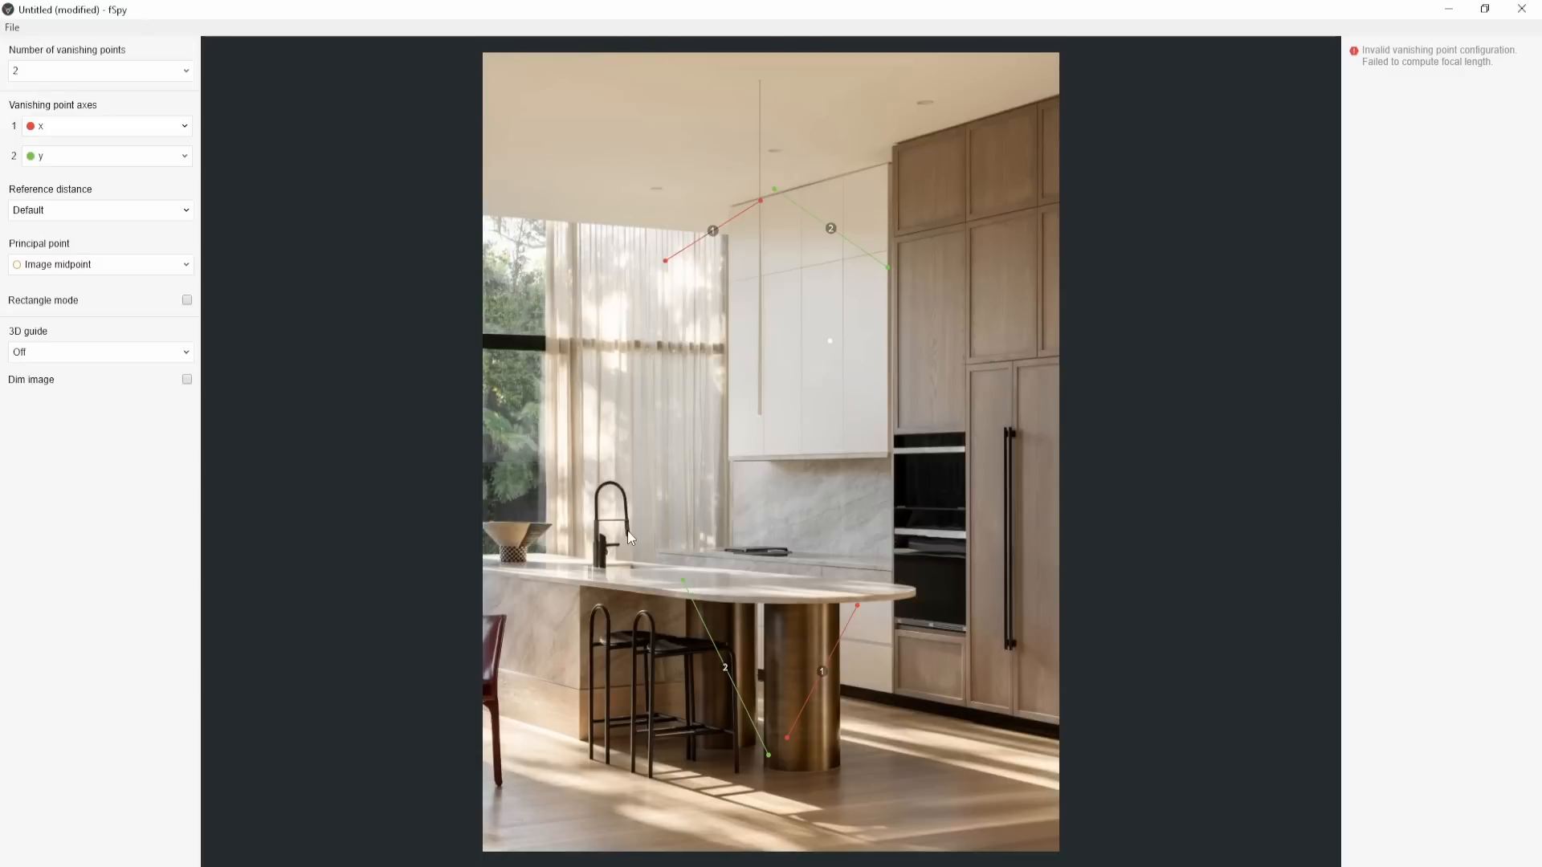
Align the upper x-axis line with the ceiling edge above the window and the upper y-axis line with the top of the tall wooden cabinets.
{"action": "left_click_drag", "start_coordinate": [665, 261], "coordinate": [450, 229]}
{"action": "left_click_drag", "start_coordinate": [759, 207], "coordinate": [728, 234]}
{"action": "left_click_drag", "start_coordinate": [888, 267], "coordinate": [1082, 51]}
{"action": "left_click_drag", "start_coordinate": [774, 188], "coordinate": [845, 167]}
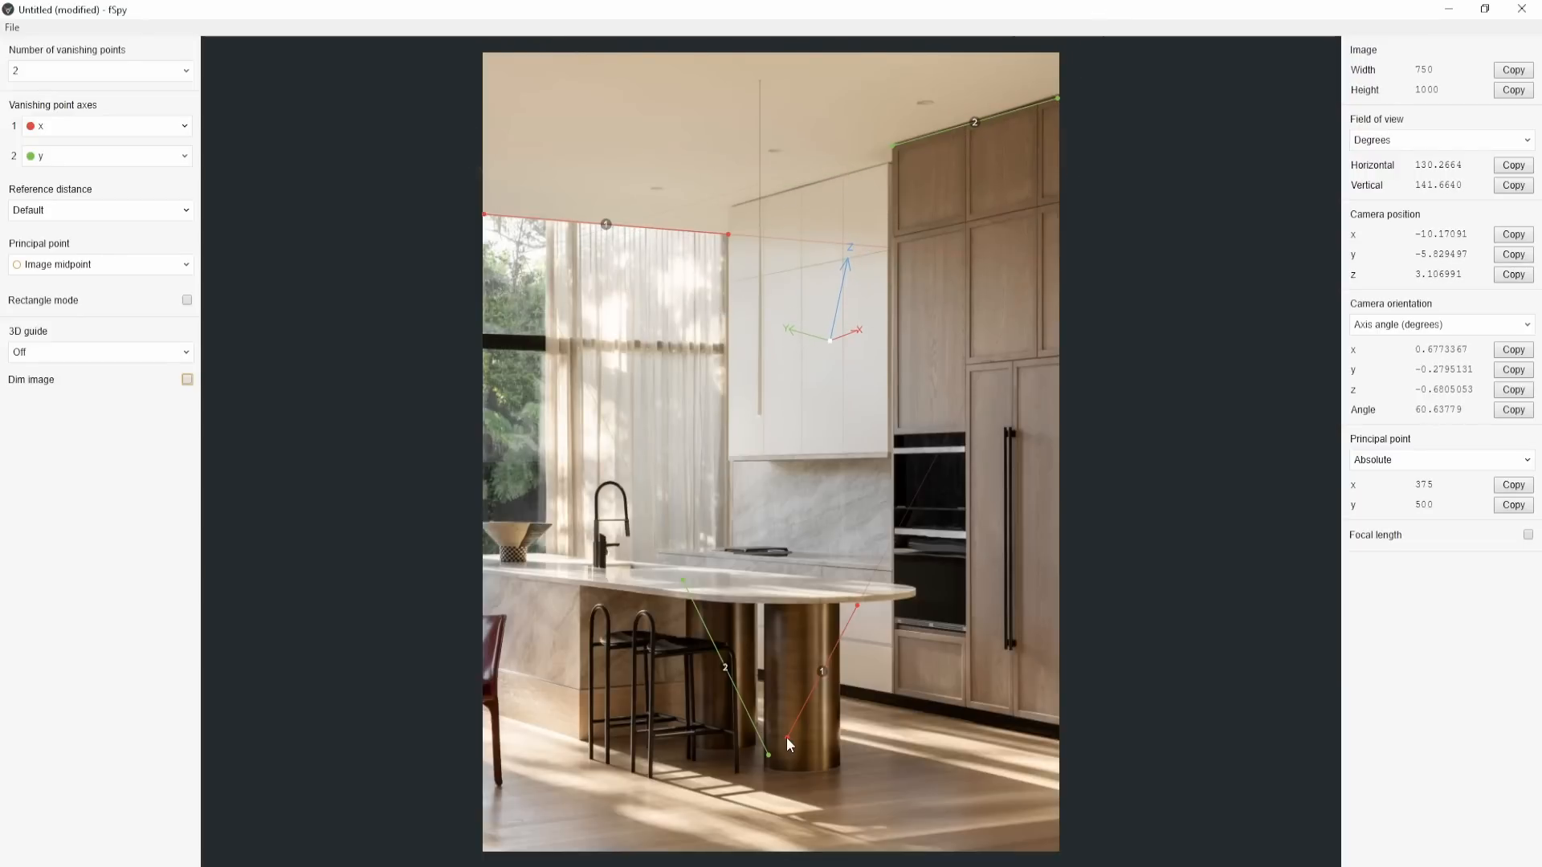
Align the lower x-axis line with the edge across the foreground floor and the lower y-axis line with the base of the kitchen island.
{"action": "left_click_drag", "start_coordinate": [787, 737], "coordinate": [978, 851]}
{"action": "left_click_drag", "start_coordinate": [857, 606], "coordinate": [1061, 816]}
{"action": "left_click_drag", "start_coordinate": [835, 856], "coordinate": [840, 848]}
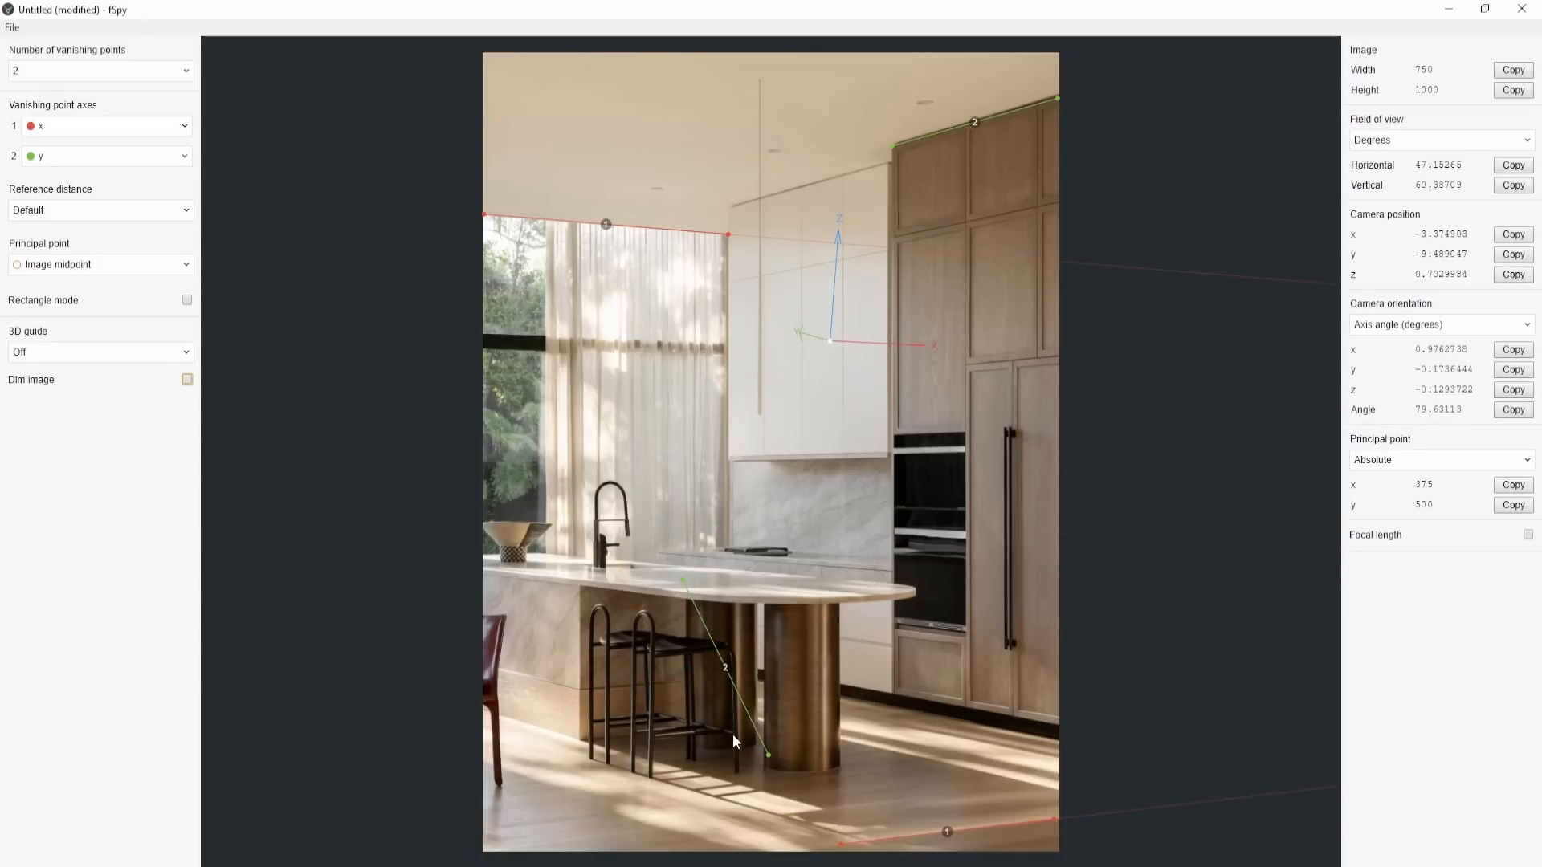
{"action": "left_click_drag", "start_coordinate": [683, 580], "coordinate": [486, 710]}
{"action": "mouse_move", "coordinate": [624, 701]}
{"action": "left_mouse_down", "text": "shift"}
{"action": "mouse_move", "coordinate": [678, 737]}
{"action": "mouse_move", "coordinate": [615, 678]}
{"action": "left_mouse_up", "text": "shift"}
{"action": "left_click_drag", "start_coordinate": [767, 755], "coordinate": [554, 761]}
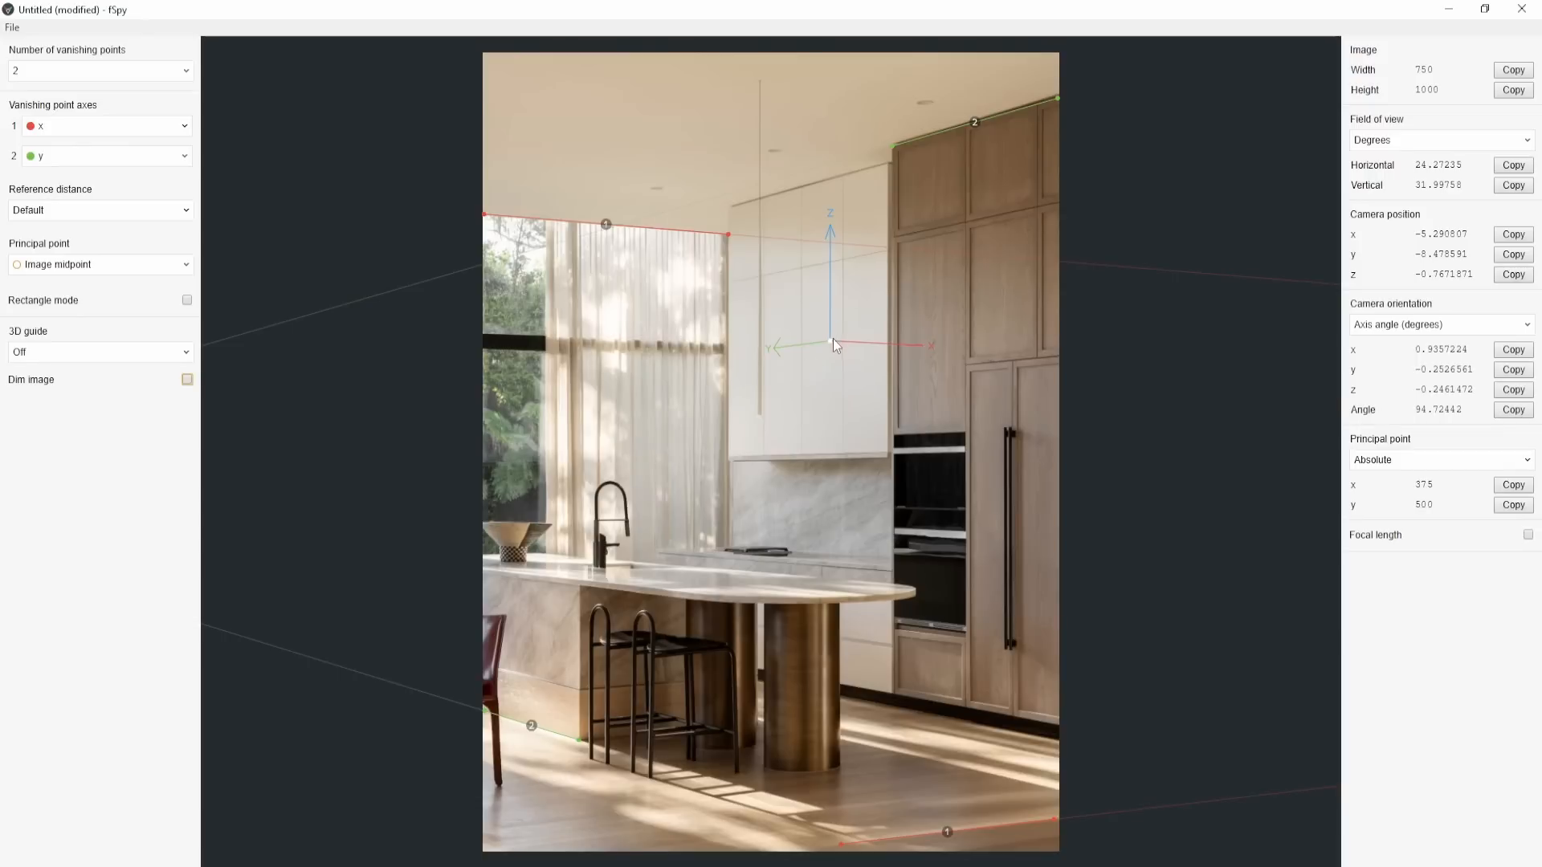
Set the reference distance along the x axis and place the origin and reference segment across the bar stool seat.
{"action": "left_click_drag", "start_coordinate": [832, 339], "coordinate": [636, 579]}
{"action": "left_click", "coordinate": [90, 217]}
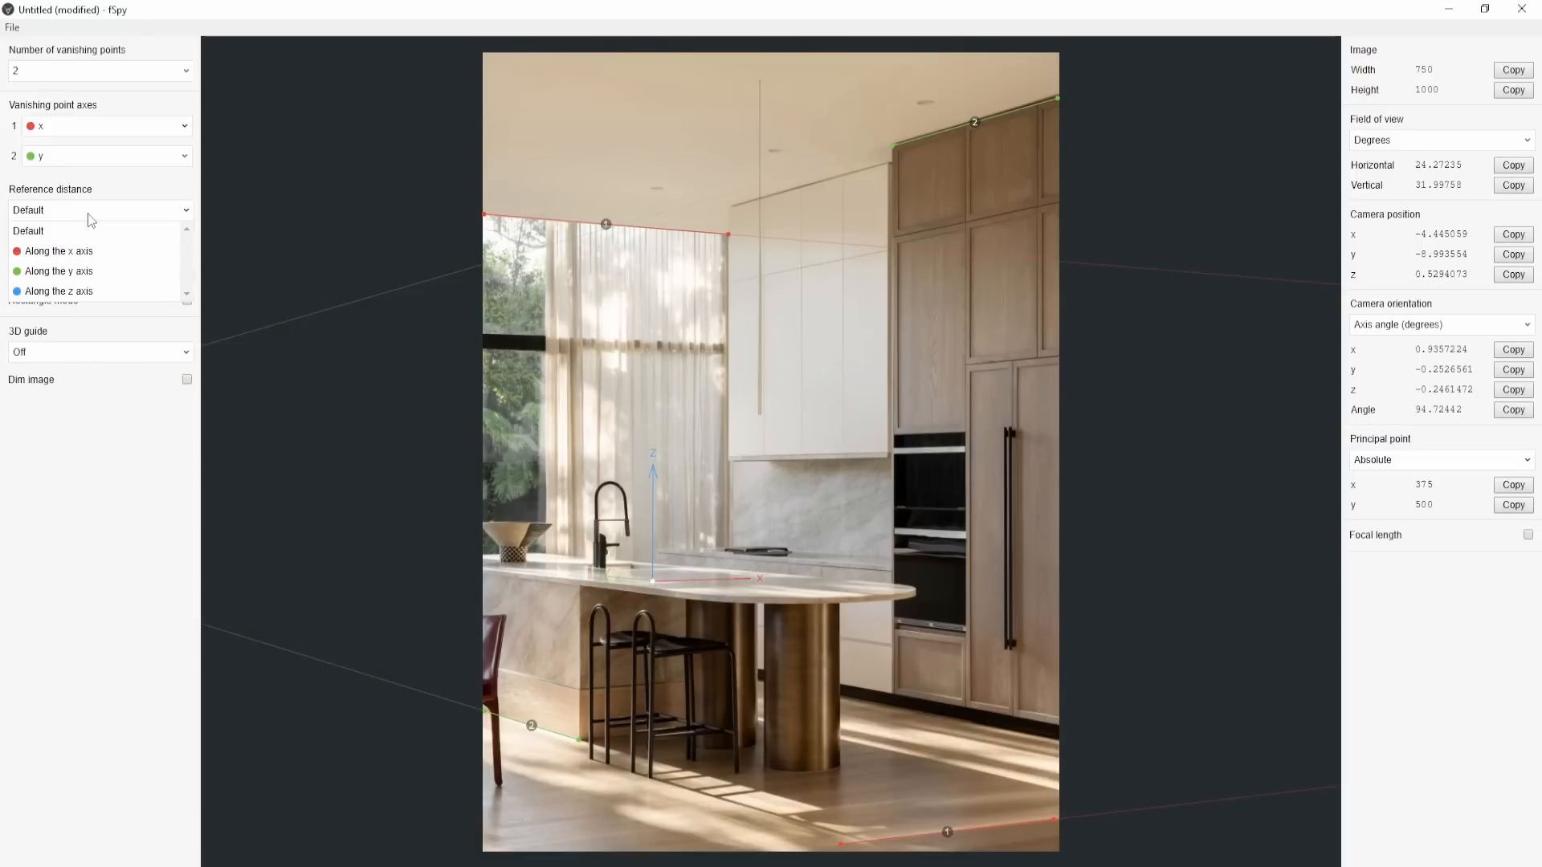
{"action": "left_click", "coordinate": [64, 252]}
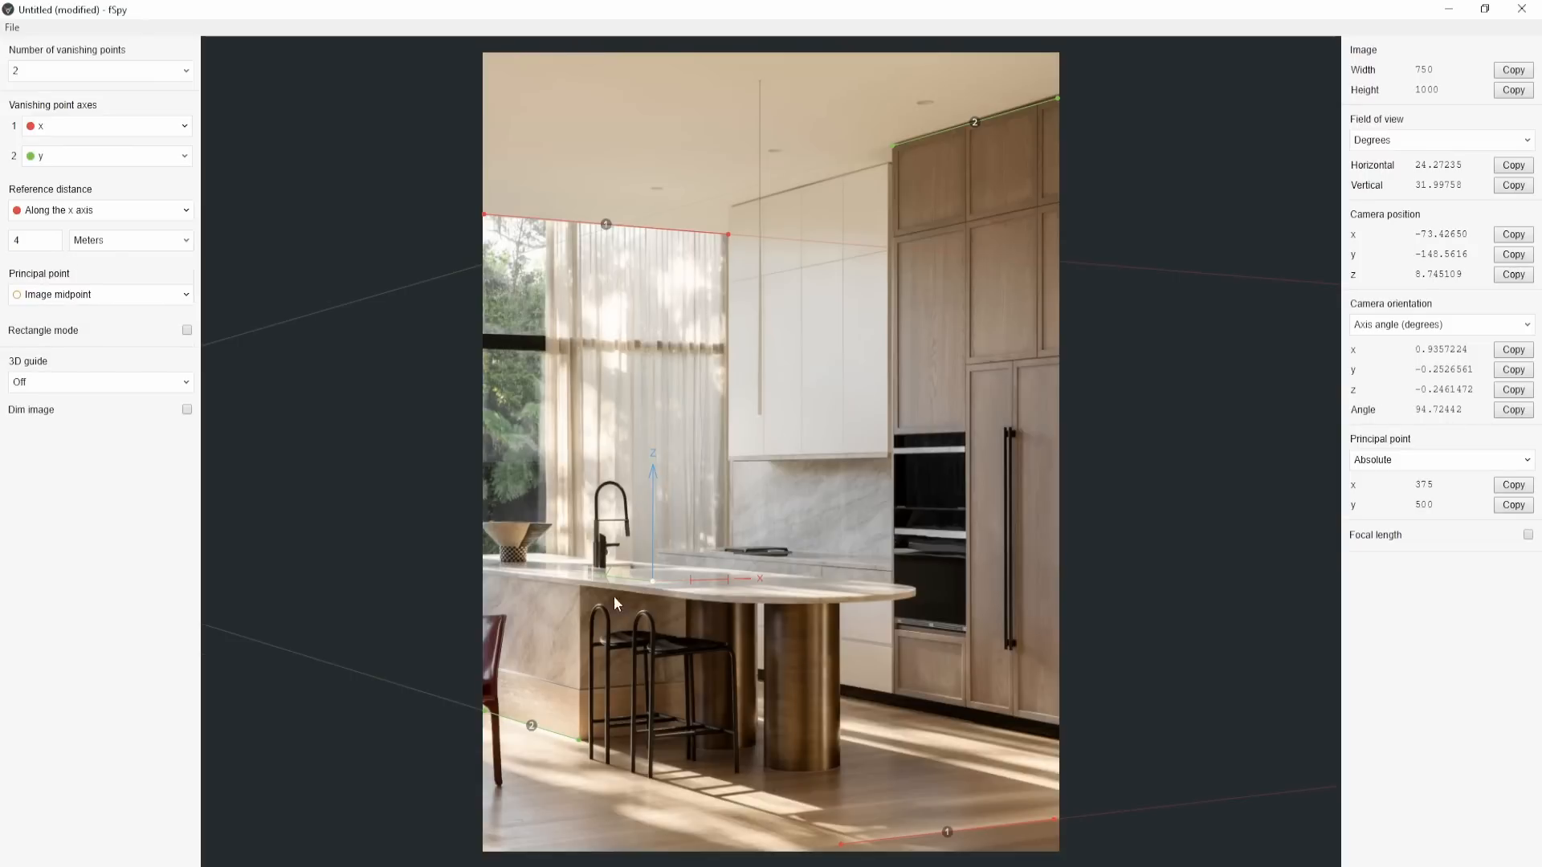
{"action": "left_click_drag", "start_coordinate": [657, 586], "coordinate": [736, 652]}
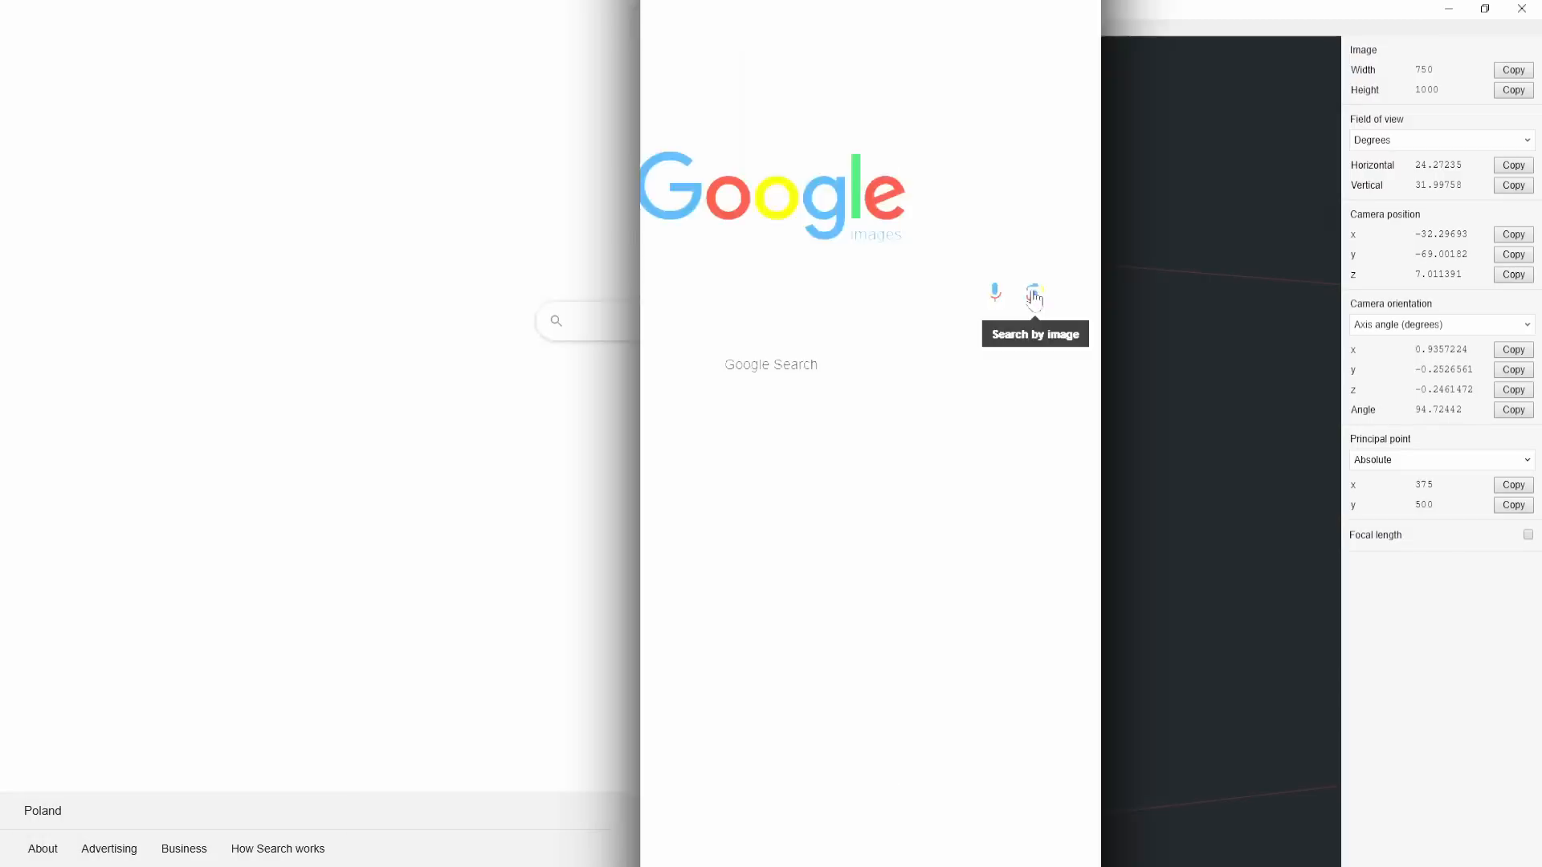
Switch to Google Images, search with the copied stool picture and look up a similar barstool's dimensions on its product page.
{"action": "left_click", "coordinate": [1032, 296]}
{"action": "key", "text": "ctrl+v"}
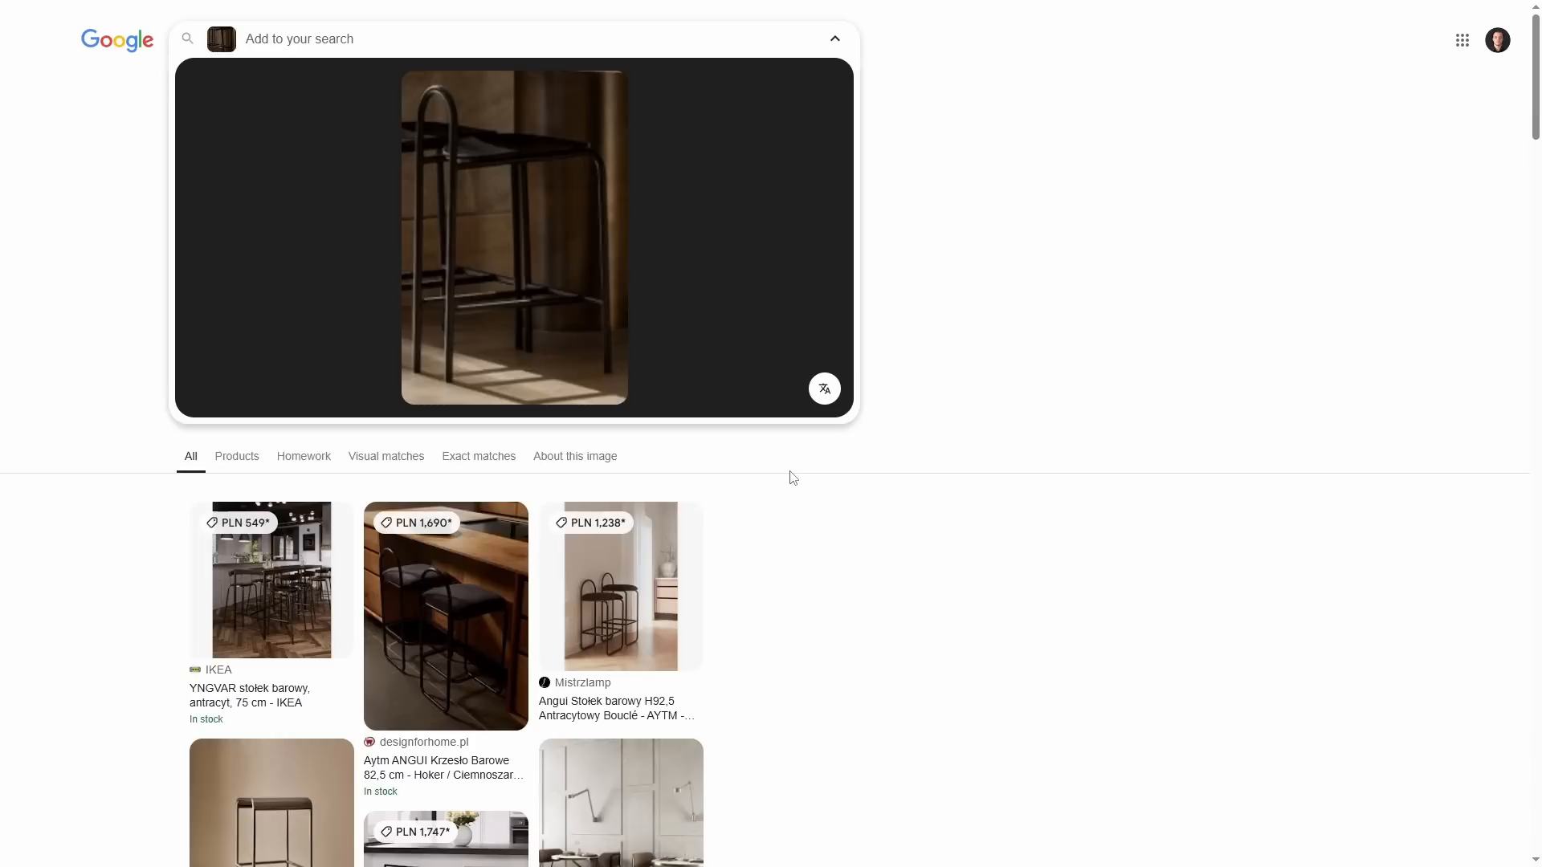
{"action": "scroll", "coordinate": [841, 562], "scroll_direction": "down", "scroll_amount": 18}
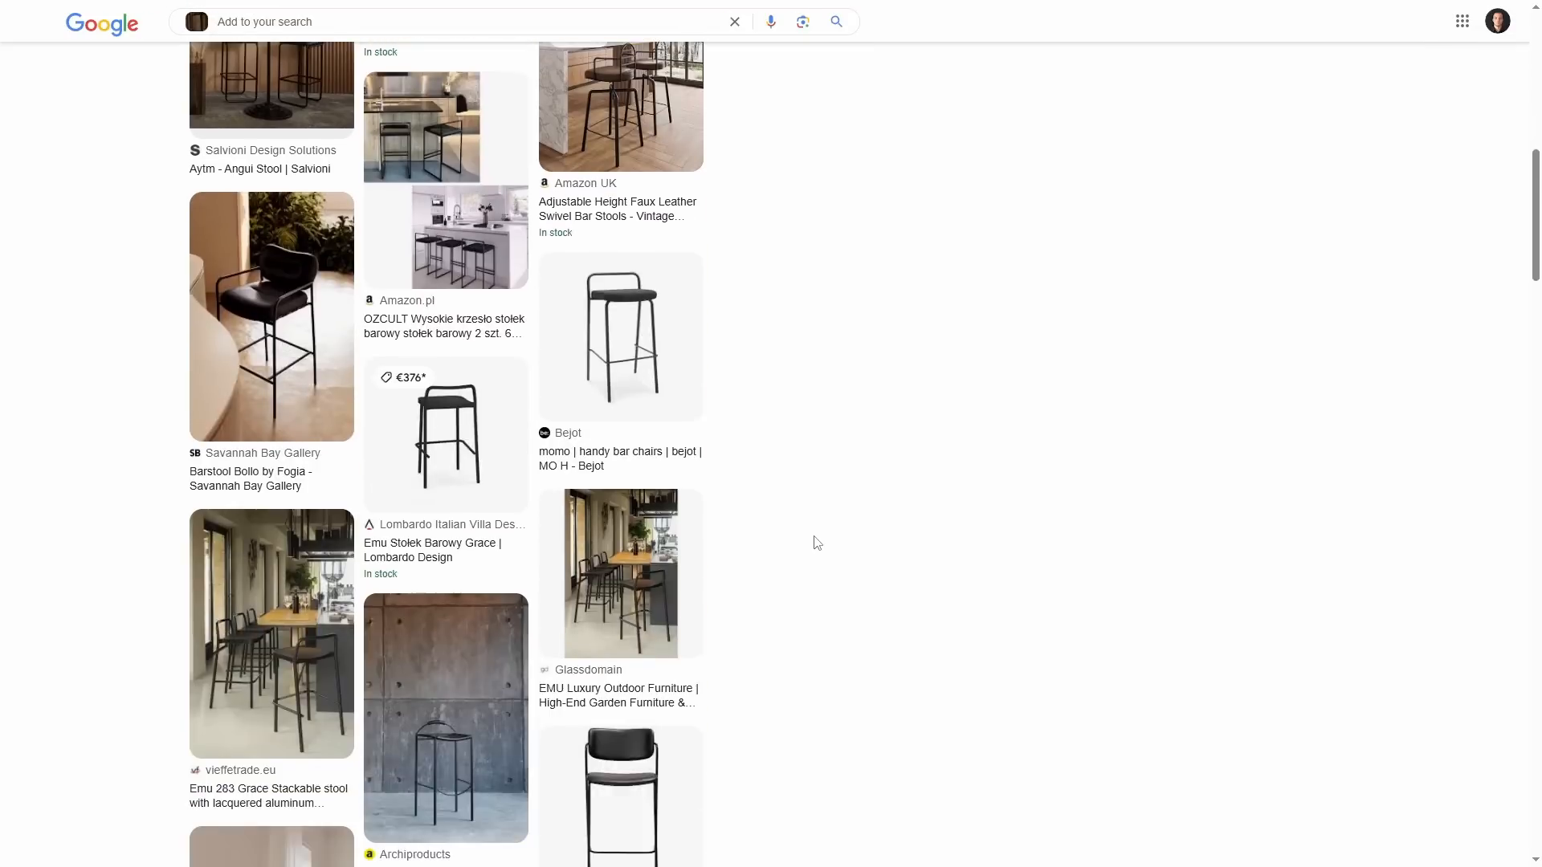
{"action": "scroll", "coordinate": [817, 543], "scroll_direction": "down", "scroll_amount": 20}
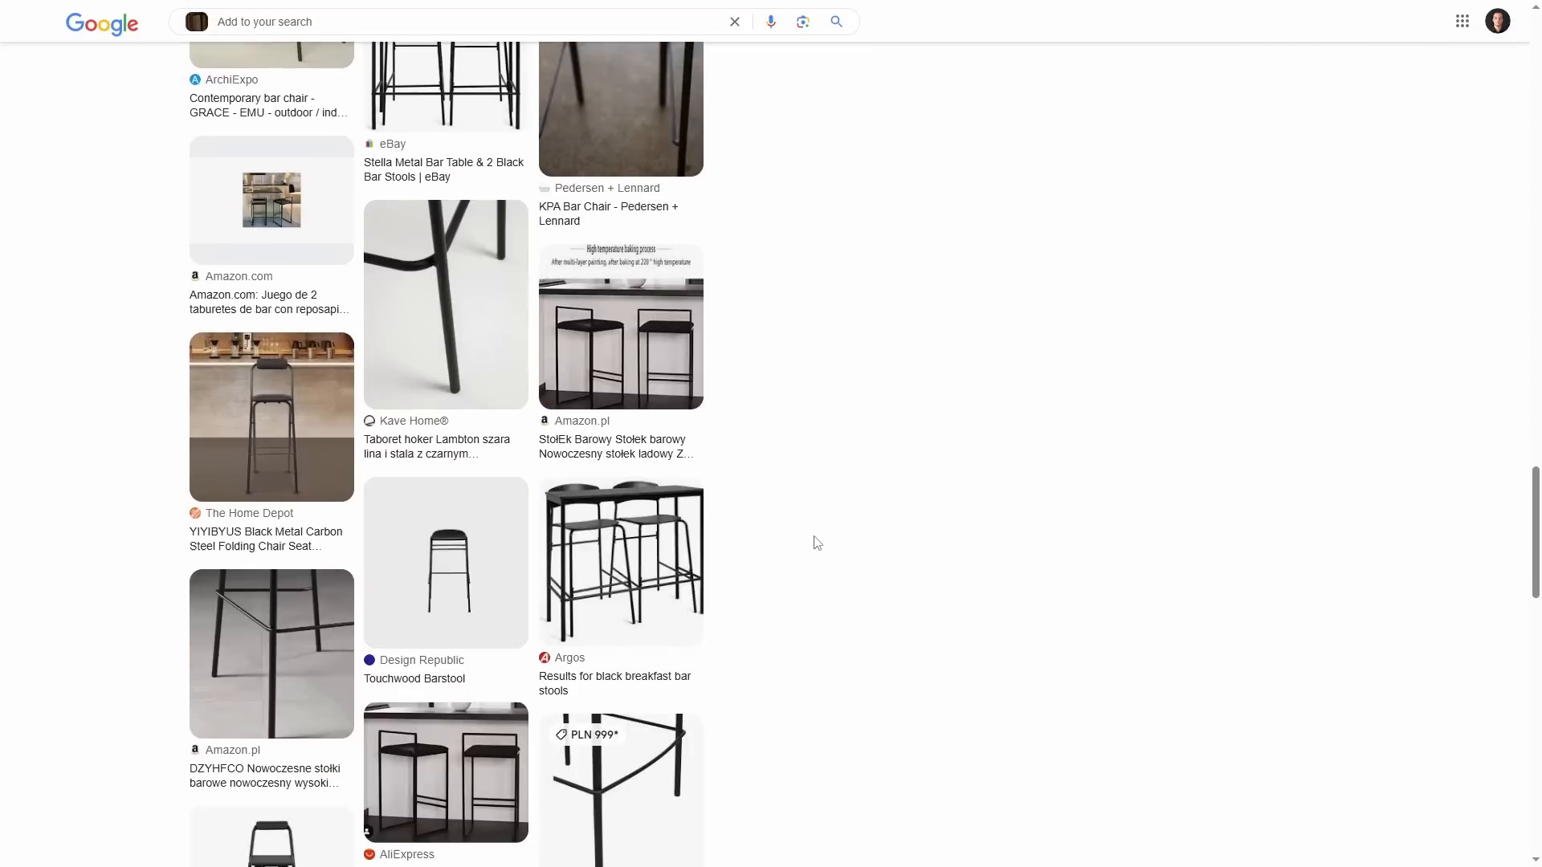
{"action": "left_click", "coordinate": [409, 680]}
{"action": "scroll", "coordinate": [723, 592], "scroll_direction": "down", "scroll_amount": 6}
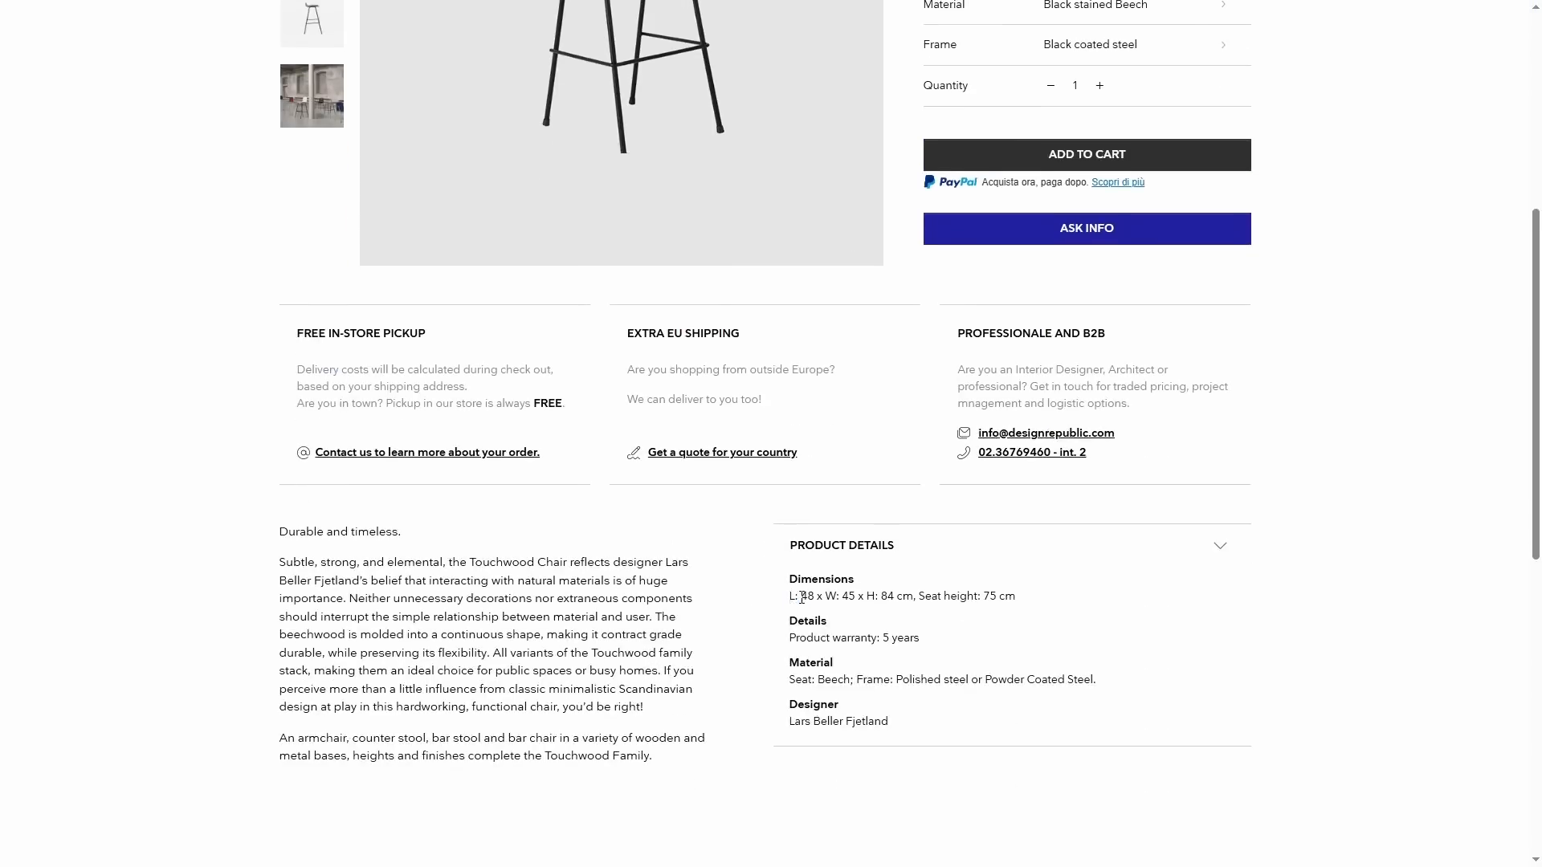
{"action": "left_click_drag", "start_coordinate": [790, 597], "coordinate": [1016, 597]}
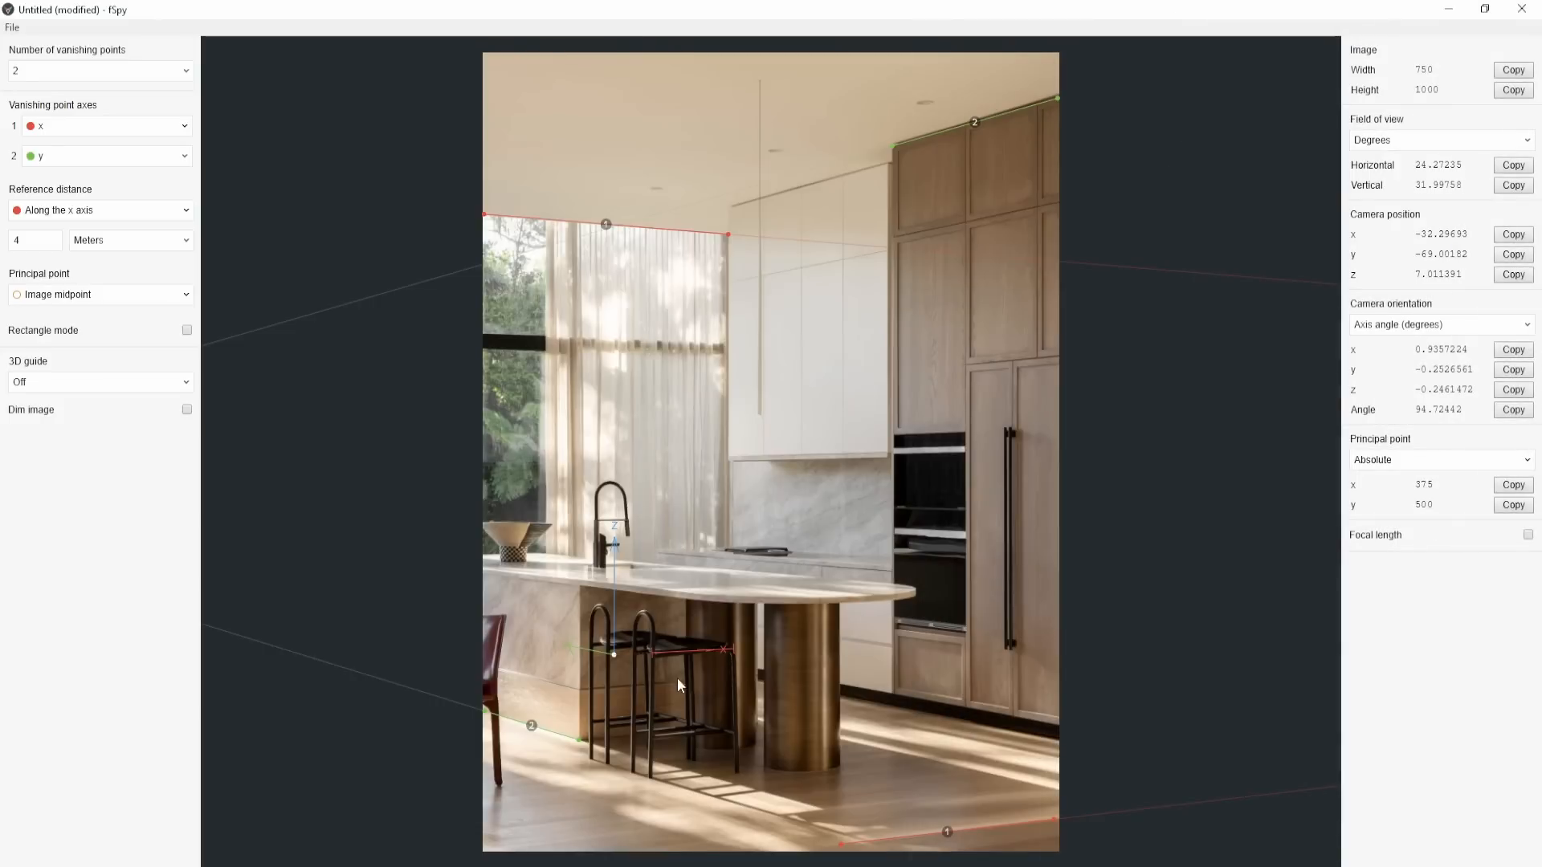
Back in fSpy, set the reference distance along the x axis to 0.47 meters.
{"action": "left_click", "coordinate": [33, 240]}
{"action": "key", "text": "BackSpace"}
{"action": "type", "text": "470"}
{"action": "key", "text": "Return"}
Turn on the Box 3D guide, fine-tune the x-axis lines and move the origin to check the perspective against the room.
{"action": "left_click", "coordinate": [72, 390]}
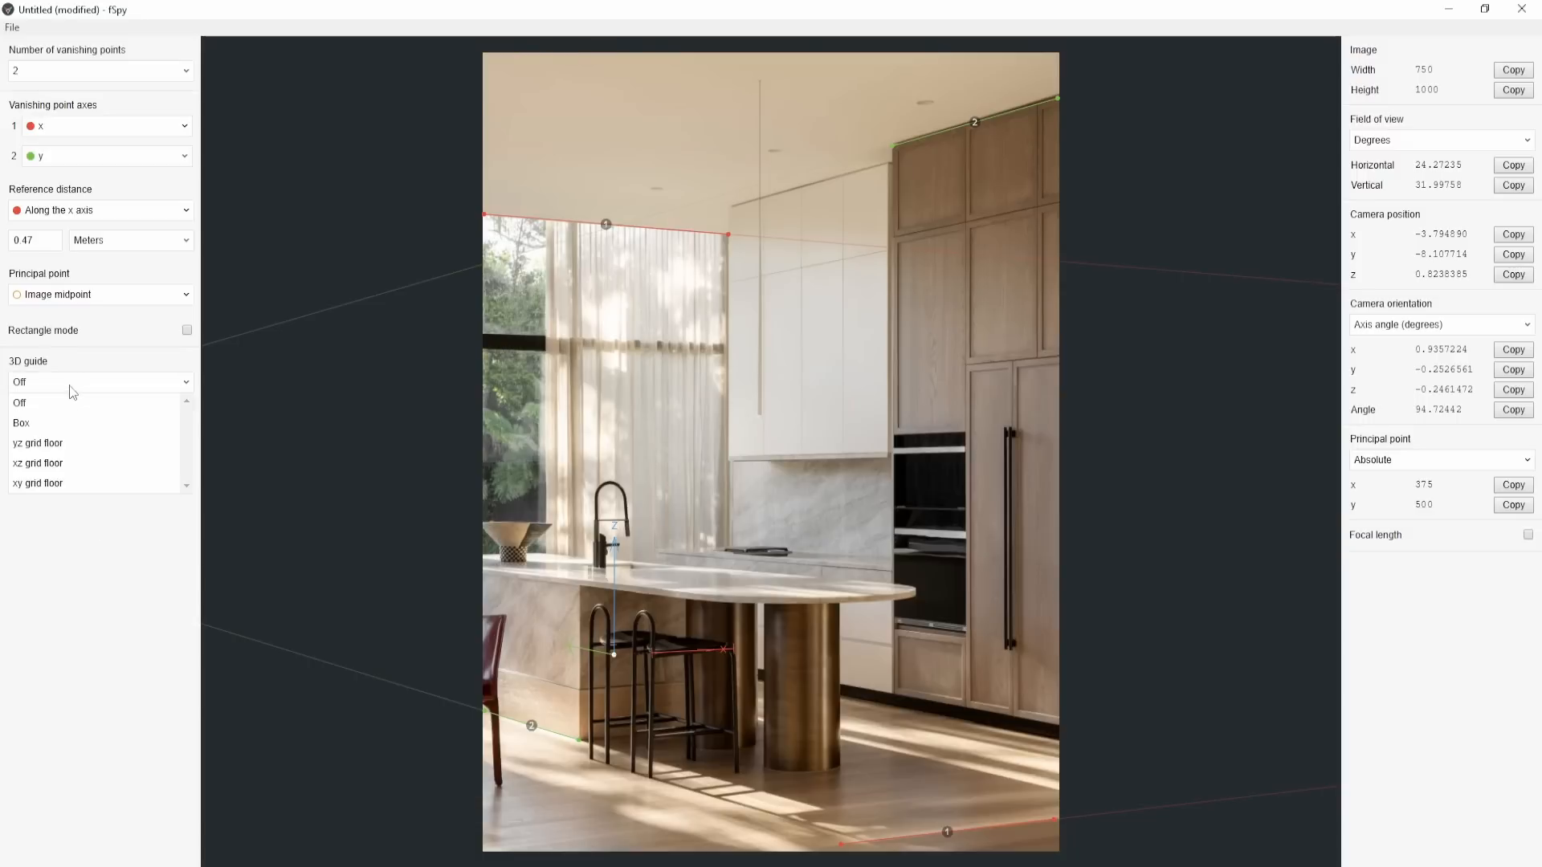
{"action": "left_click", "coordinate": [36, 425]}
{"action": "left_click_drag", "start_coordinate": [614, 653], "coordinate": [635, 554]}
{"action": "left_click_drag", "start_coordinate": [840, 845], "coordinate": [840, 845]}
{"action": "left_click_drag", "start_coordinate": [1055, 819], "coordinate": [1056, 819]}
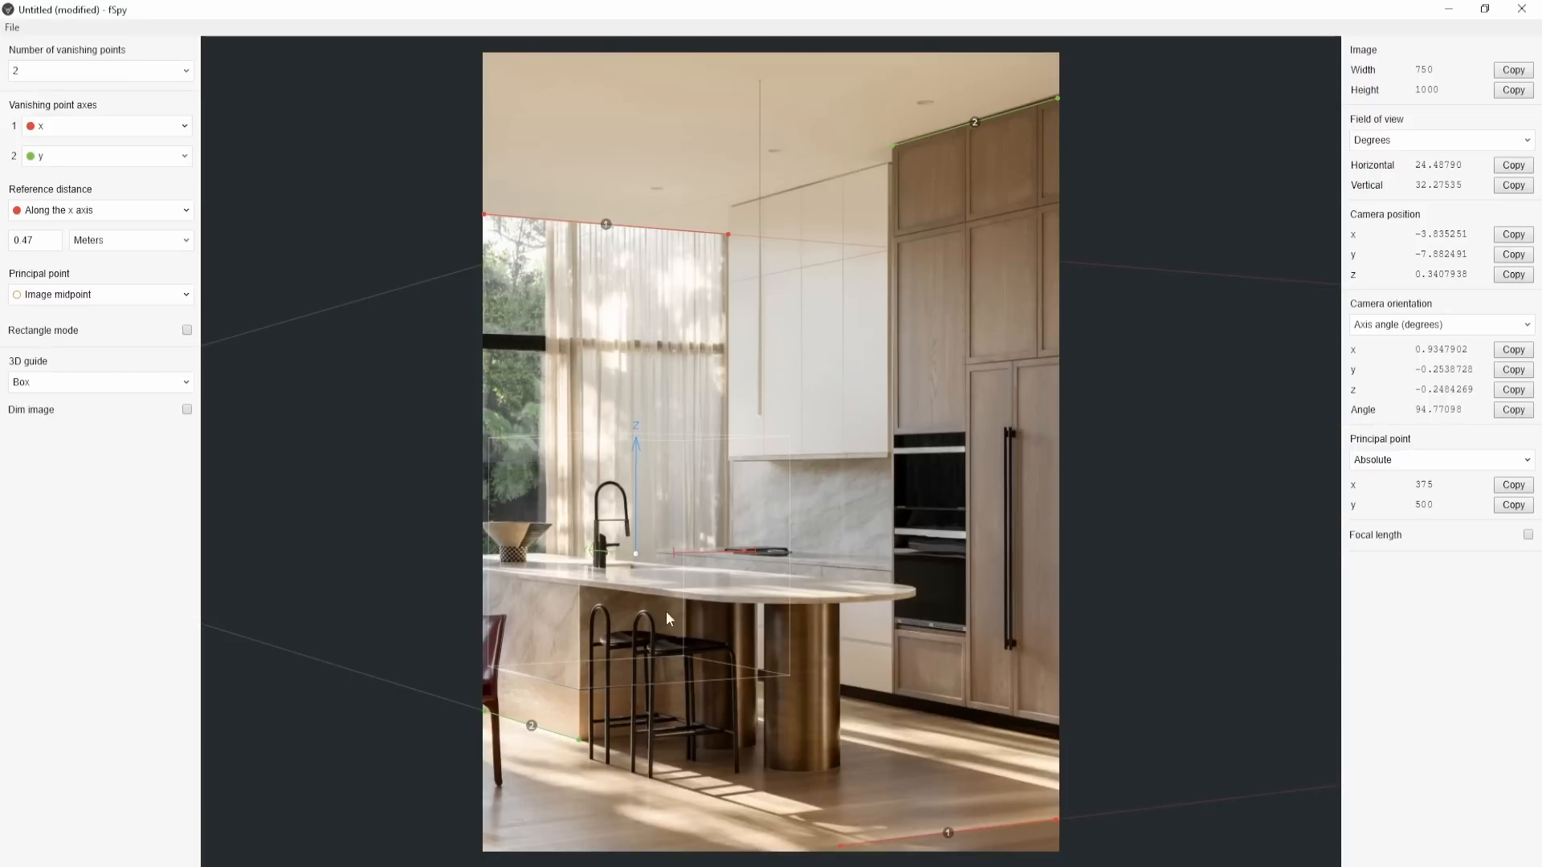
{"action": "mouse_move", "coordinate": [484, 214]}
{"action": "left_mouse_down"}
{"action": "mouse_move", "coordinate": [507, 211]}
{"action": "mouse_move", "coordinate": [487, 214]}
{"action": "left_mouse_up"}
{"action": "mouse_move", "coordinate": [729, 235]}
{"action": "left_mouse_down"}
{"action": "mouse_move", "coordinate": [721, 220]}
{"action": "mouse_move", "coordinate": [720, 232]}
{"action": "left_mouse_up"}
{"action": "left_click_drag", "start_coordinate": [1056, 821], "coordinate": [1053, 820]}
{"action": "left_click_drag", "start_coordinate": [636, 555], "coordinate": [747, 498]}
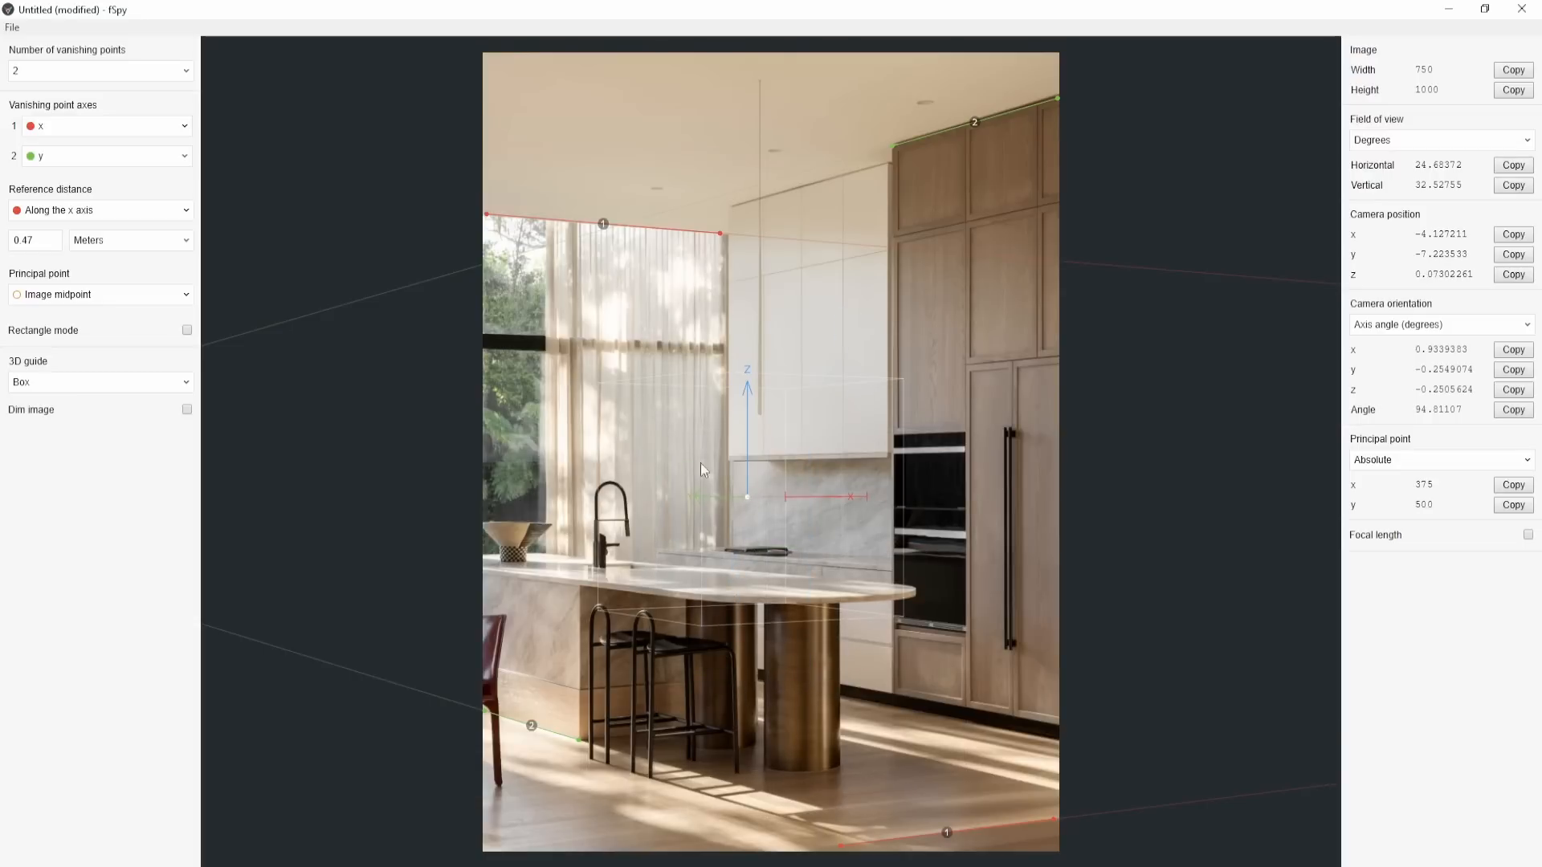
Save the fSpy project, switch to Blender and import fspy.fspy as the matched camera.
{"action": "left_click", "coordinate": [20, 29]}
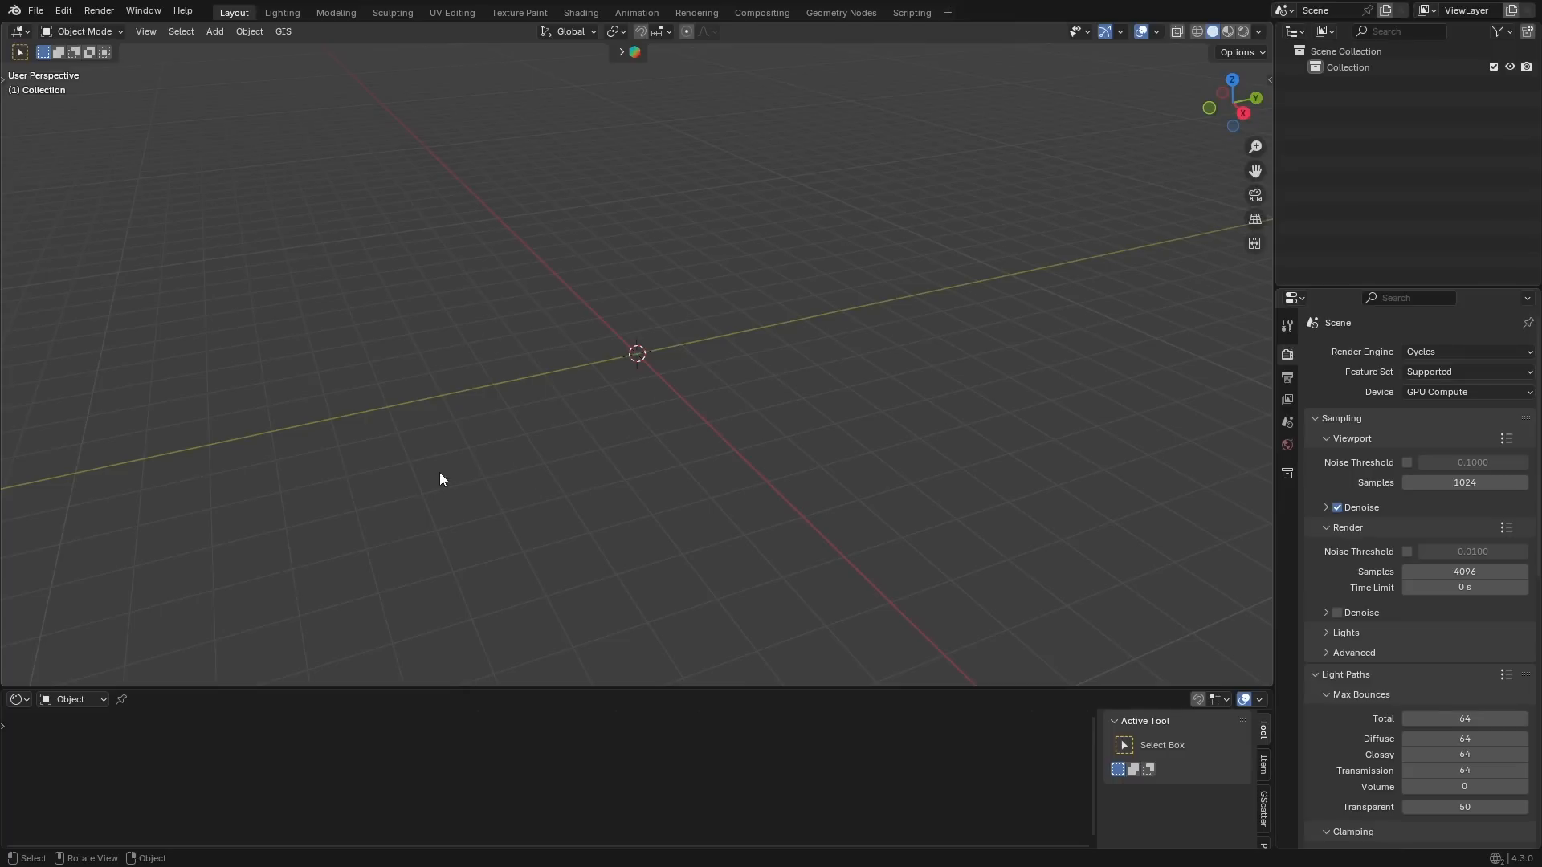
{"action": "left_click", "coordinate": [35, 11]}
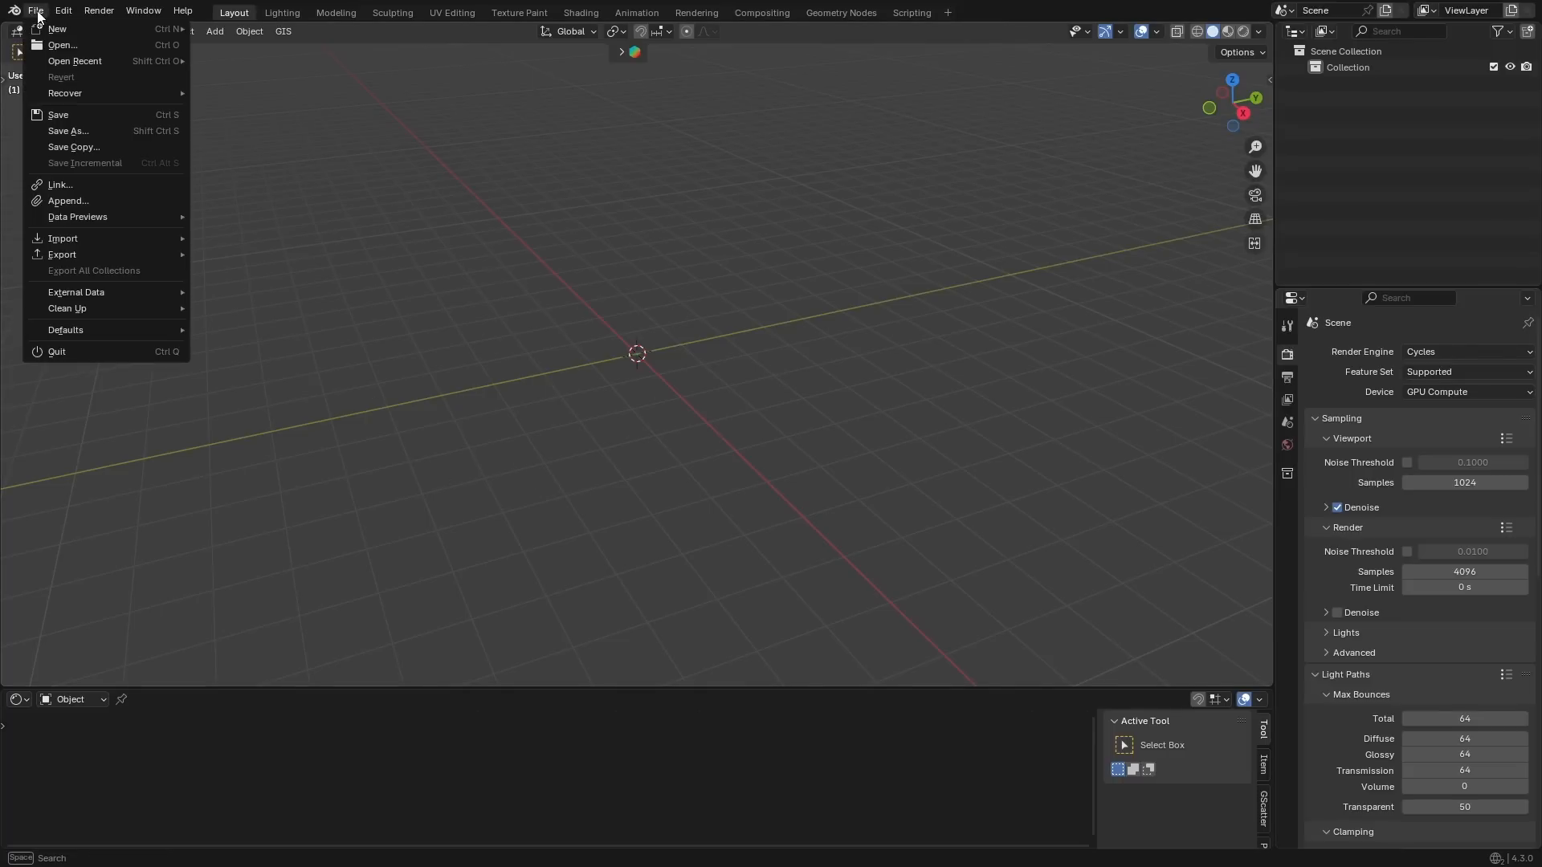
{"action": "mouse_move", "coordinate": [94, 235]}
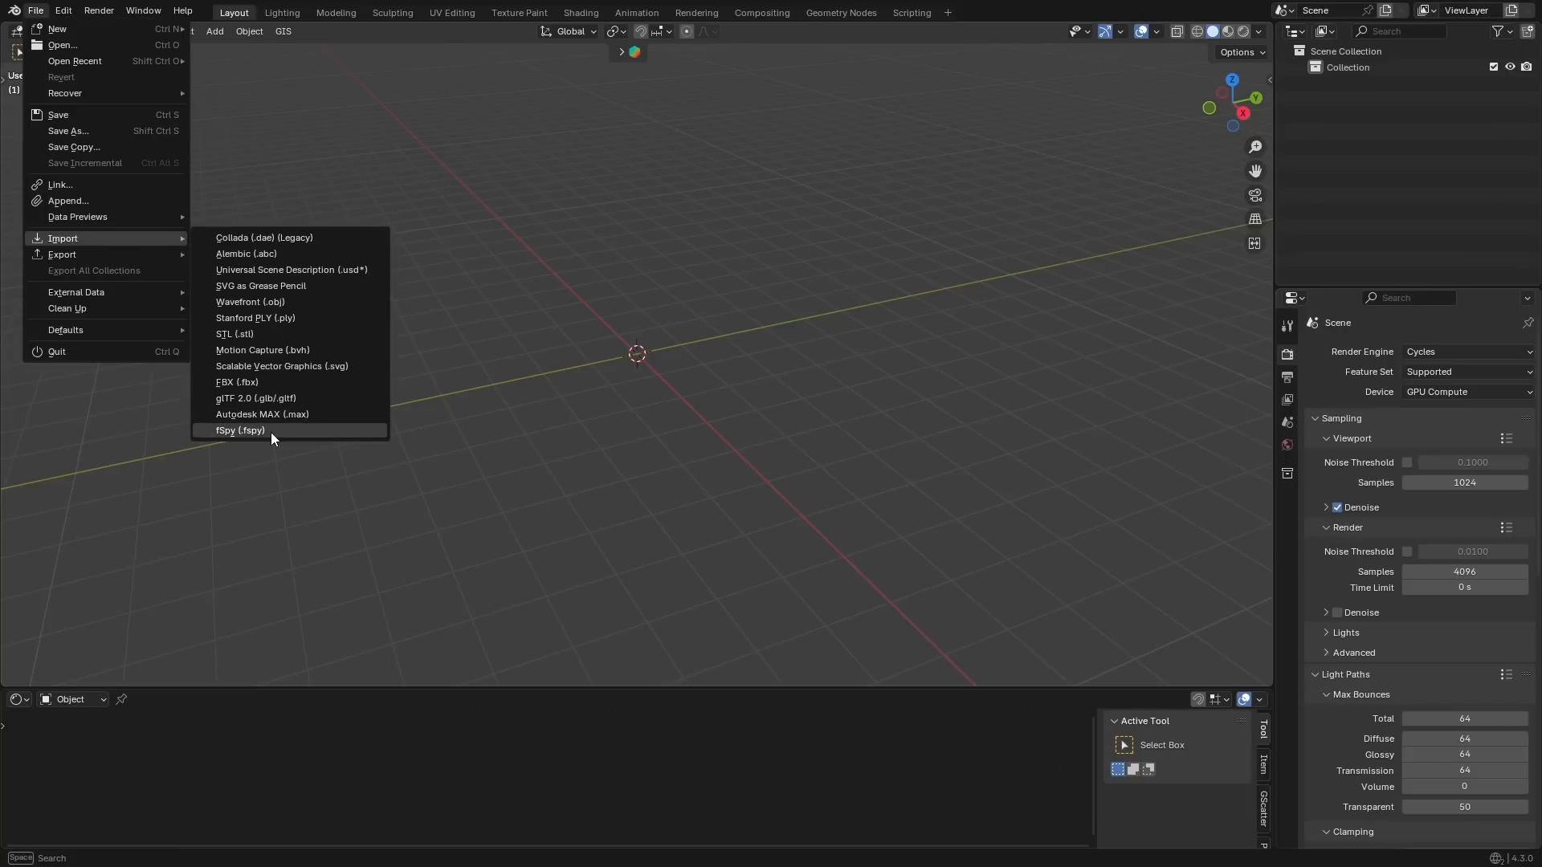
{"action": "left_click", "coordinate": [271, 432]}
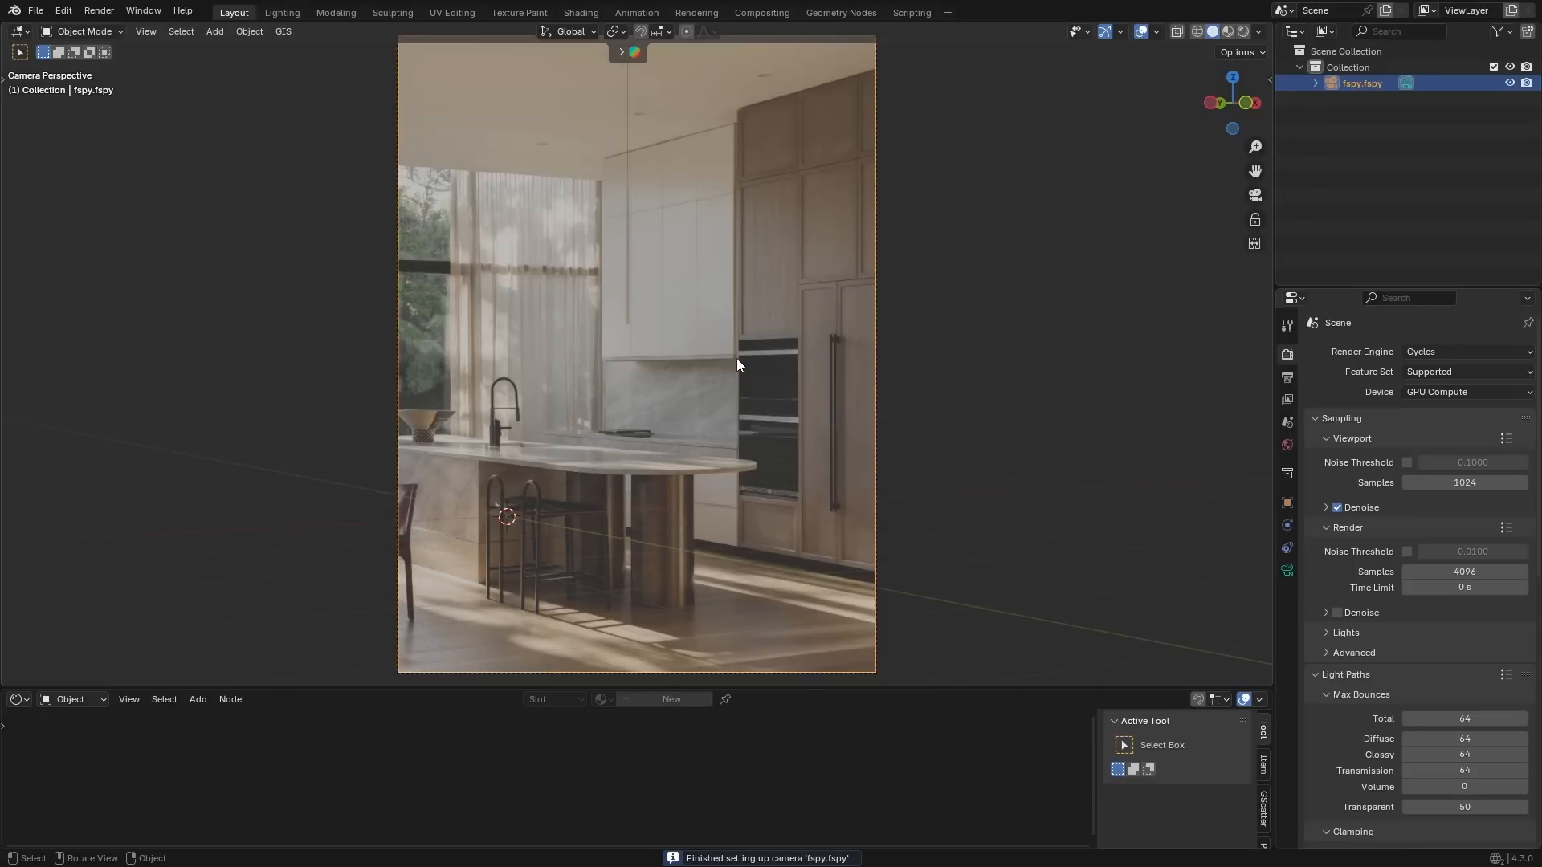
Add a plane at the origin, scale it up uniformly as the floor and return to the camera view.
{"action": "middle_click_drag", "start_coordinate": [736, 358], "coordinate": [762, 453]}
{"action": "key", "text": "shift+a"}
{"action": "mouse_move", "coordinate": [637, 423]}
{"action": "left_click", "coordinate": [755, 440]}
{"action": "key", "text": "s"}
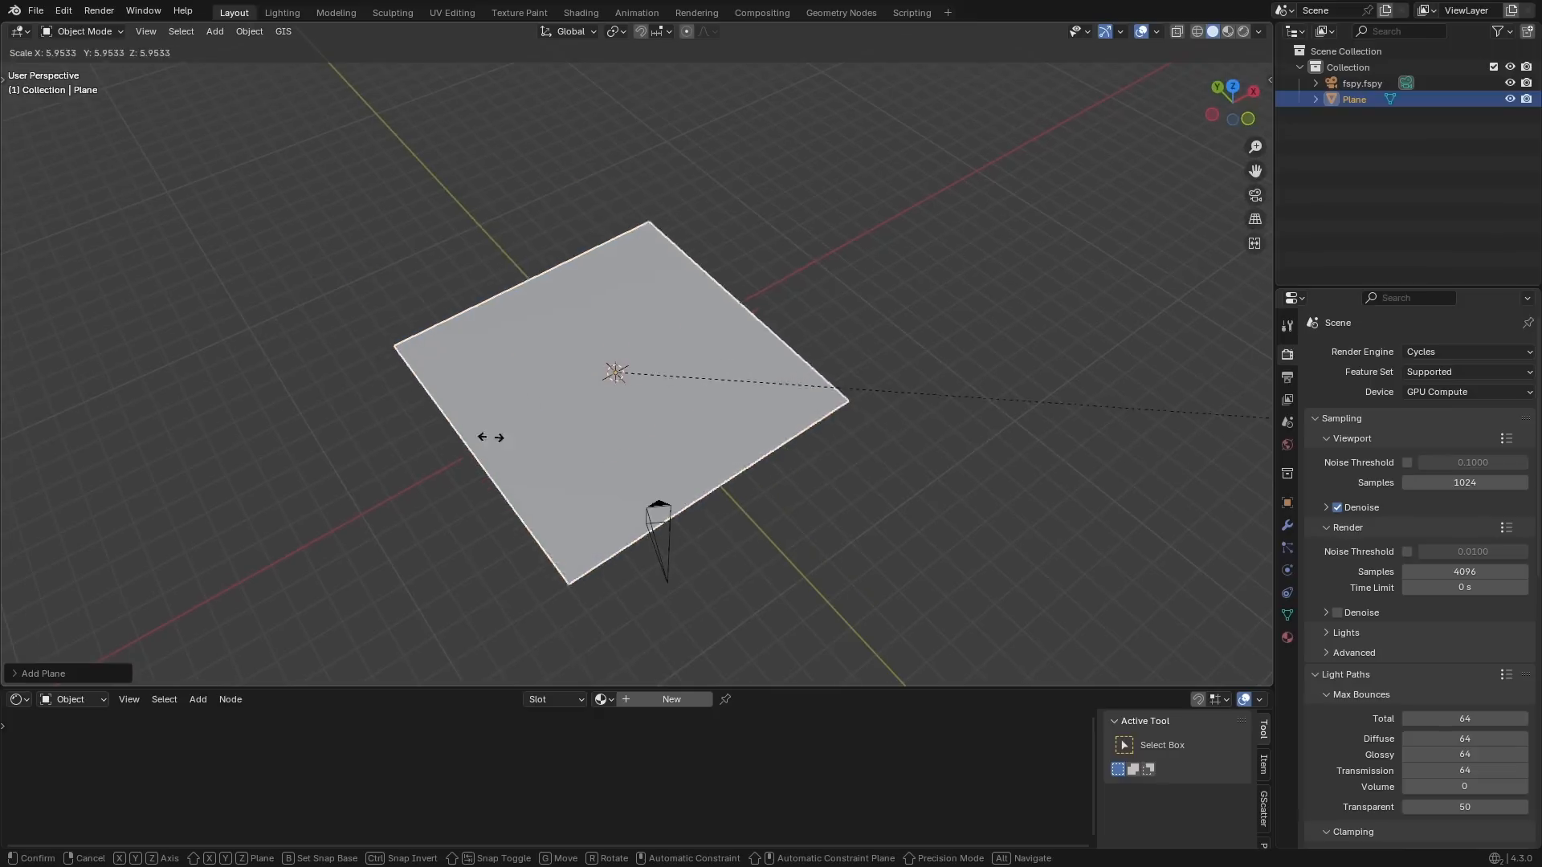
{"action": "left_click", "coordinate": [892, 466]}
{"action": "middle_click_drag", "start_coordinate": [891, 466], "coordinate": [660, 455]}
{"action": "key", "text": "KP_0"}
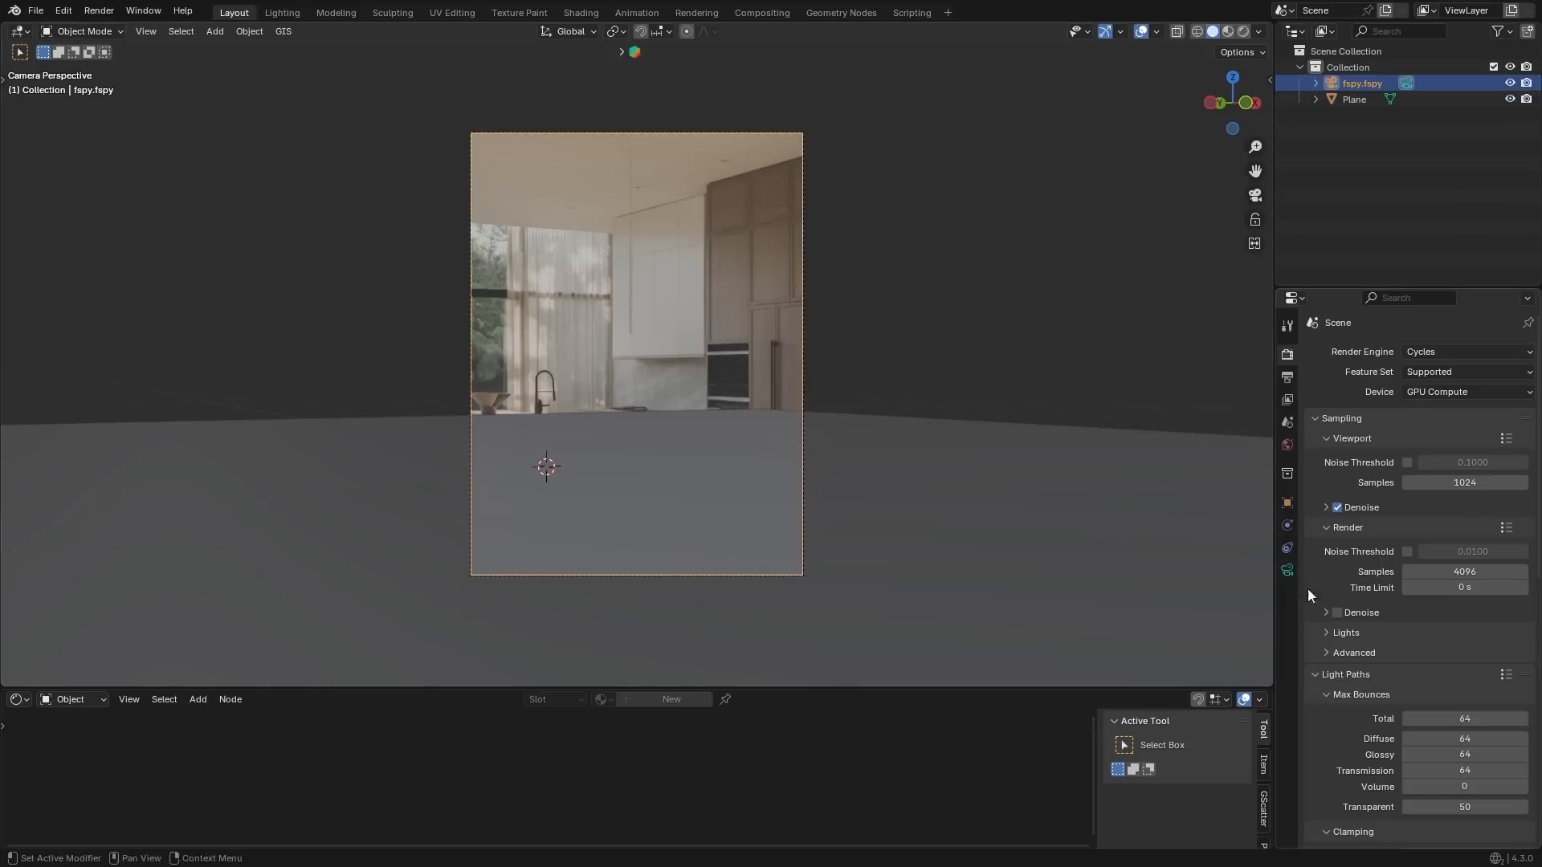
Make the camera's passepartout fully opaque so the area outside the frame is black.
{"action": "left_click", "coordinate": [1287, 569]}
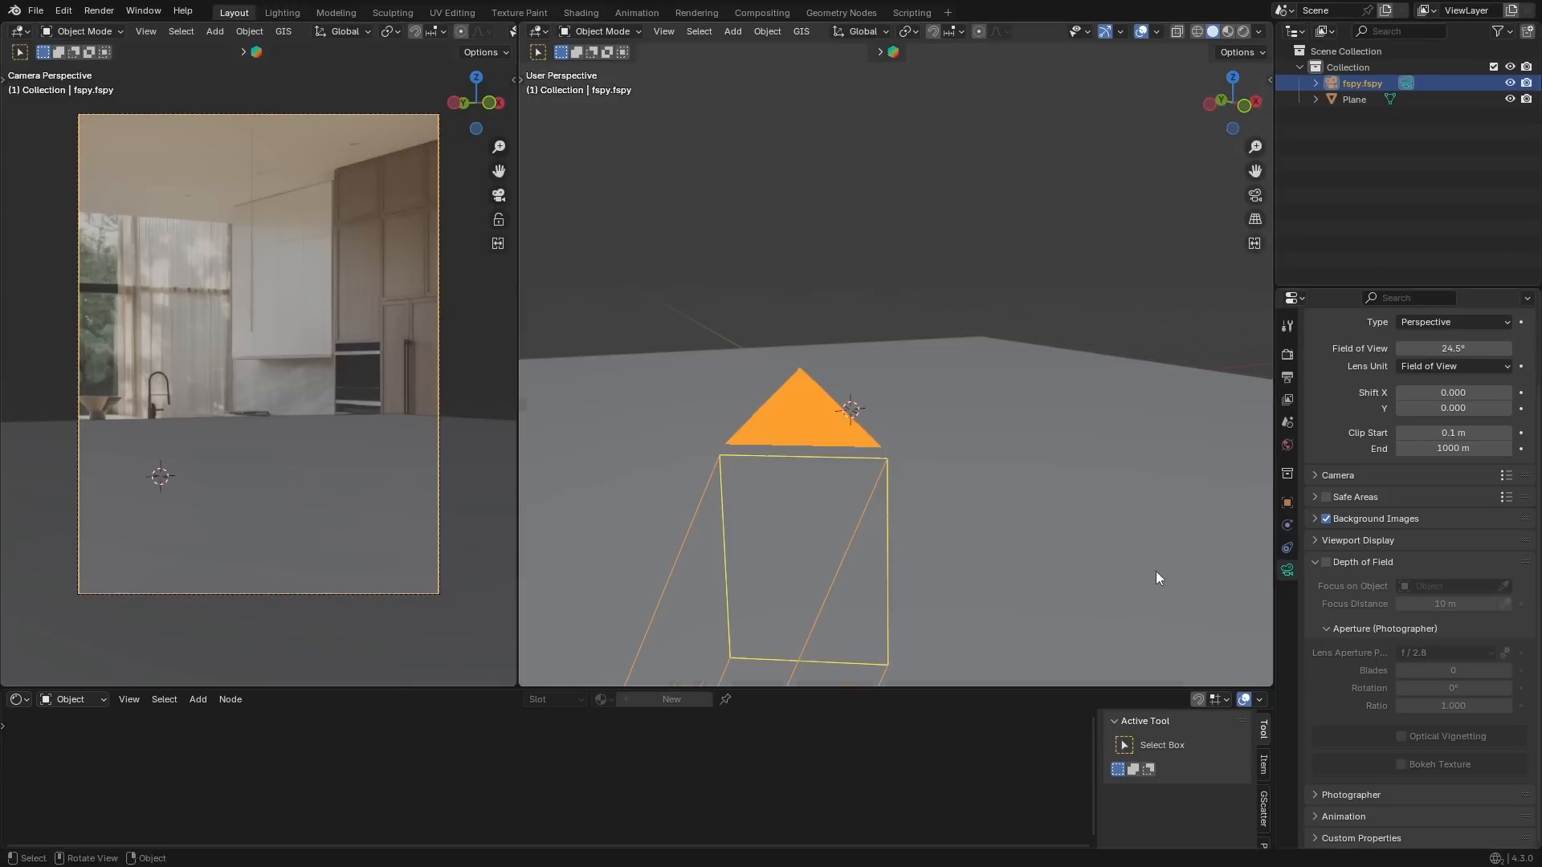
{"action": "left_click", "coordinate": [1358, 540]}
{"action": "scroll", "coordinate": [1435, 607], "scroll_direction": "down", "scroll_amount": 3}
{"action": "left_click_drag", "start_coordinate": [1446, 562], "coordinate": [1517, 561]}
Set the camera's background image depth to Front and its opacity to about 0.129.
{"action": "scroll", "coordinate": [1384, 616], "scroll_direction": "up", "scroll_amount": 2}
{"action": "left_click", "coordinate": [1375, 486]}
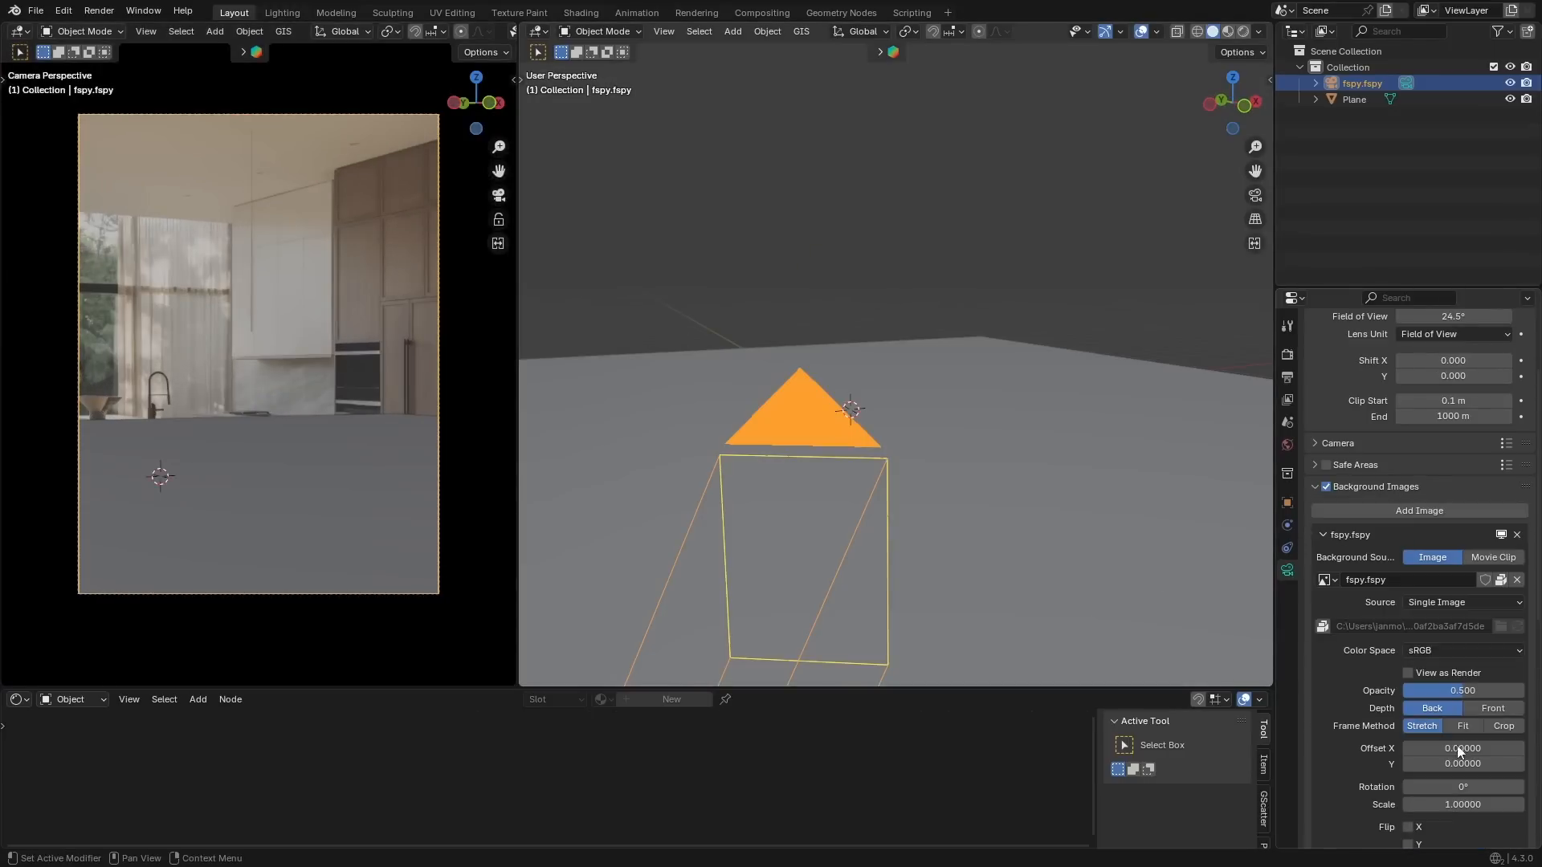
{"action": "left_click", "coordinate": [1486, 708]}
{"action": "left_click_drag", "start_coordinate": [1454, 691], "coordinate": [1409, 691]}
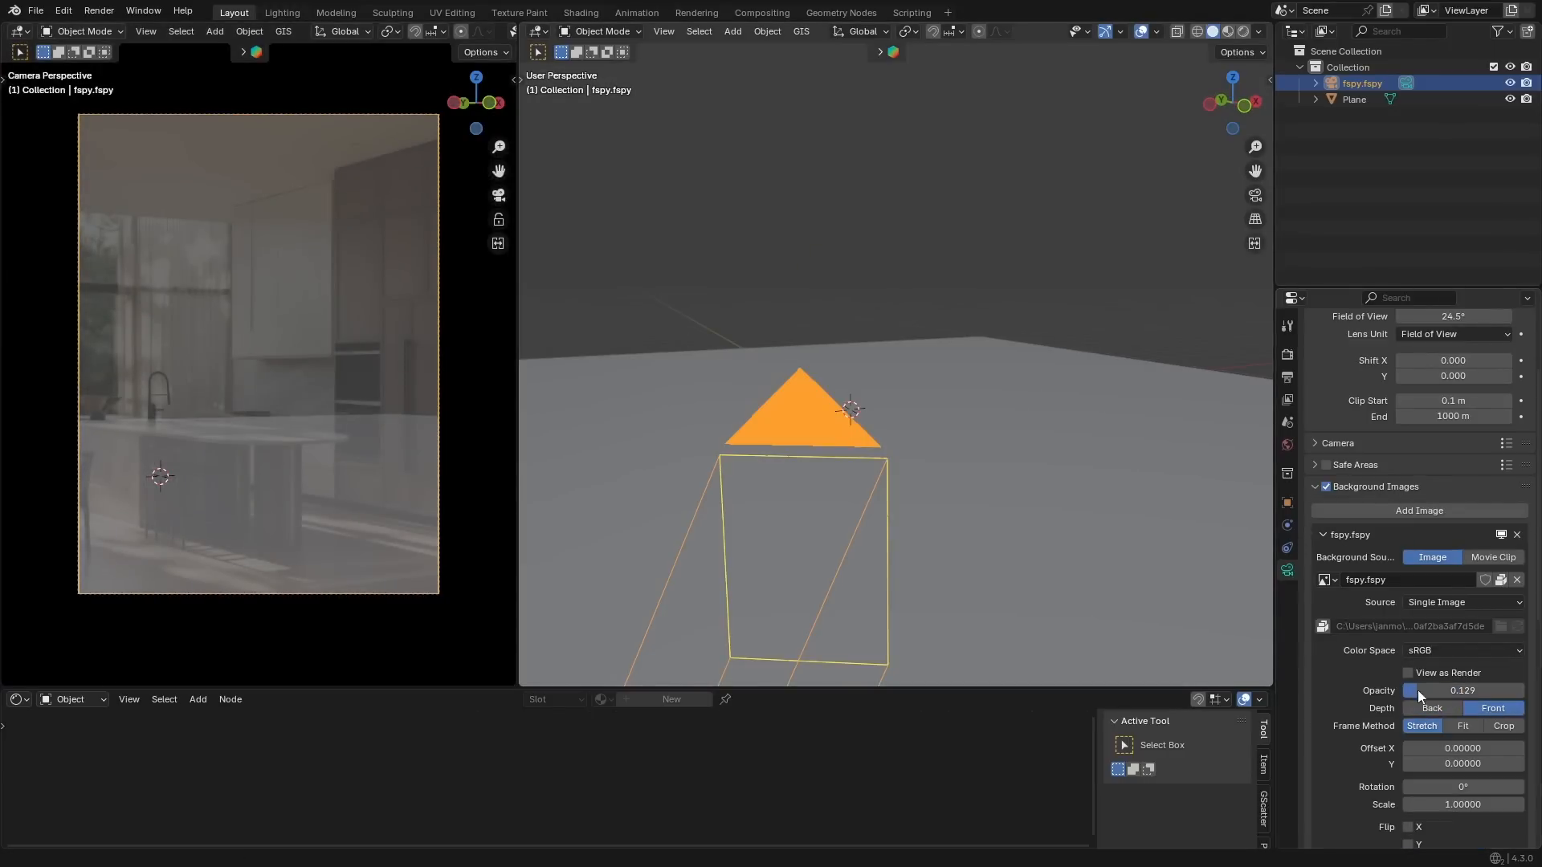
Add a cube at the world origin as a stand-in for the bar stool.
{"action": "middle_click_drag", "start_coordinate": [842, 387], "coordinate": [881, 504]}
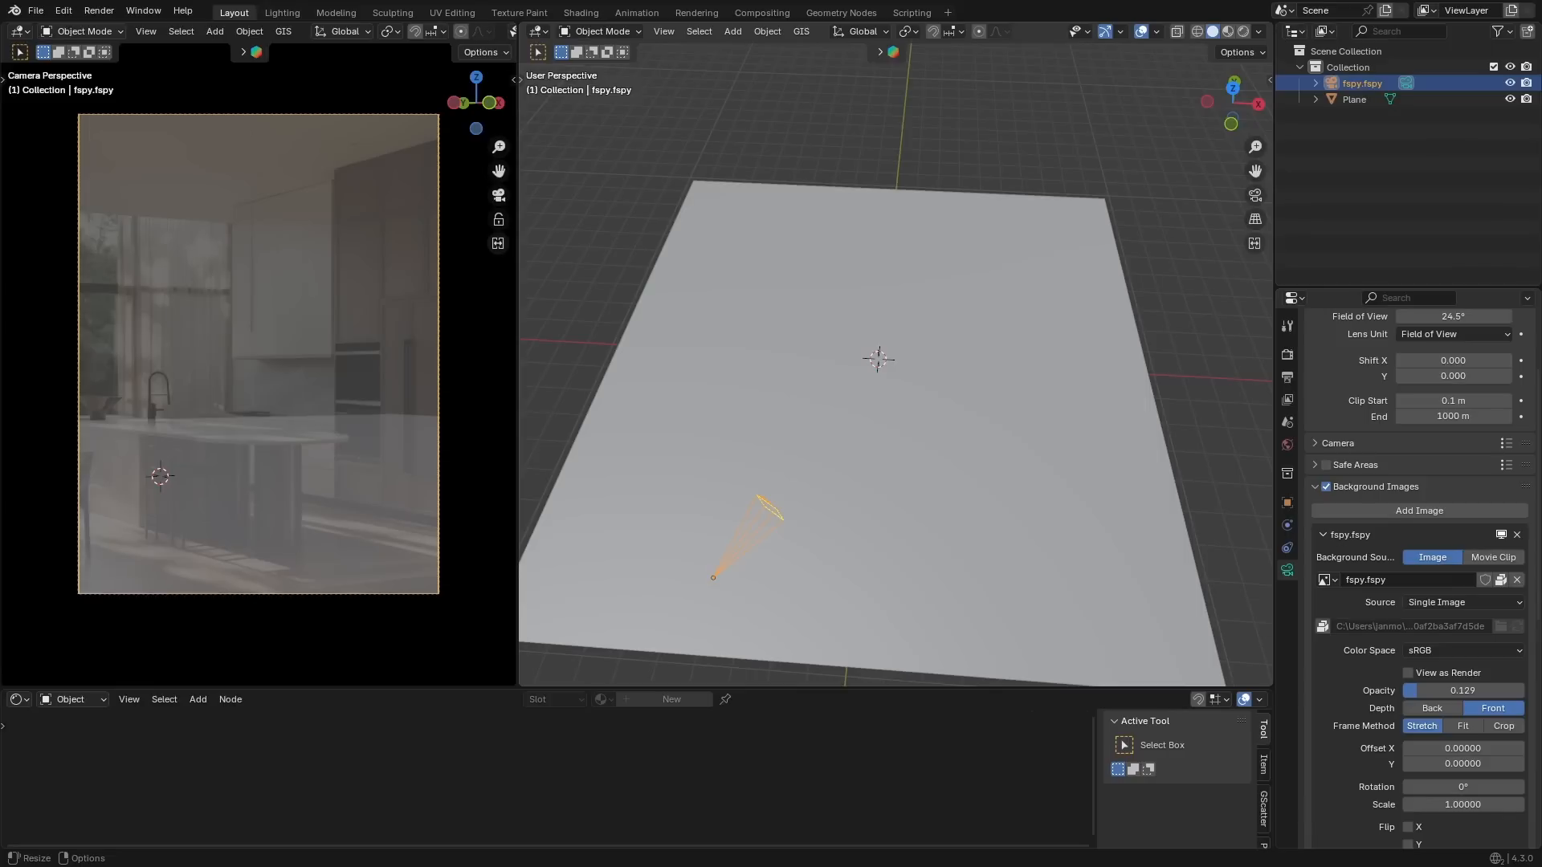
{"action": "mouse_move", "coordinate": [924, 398]}
{"action": "middle_mouse_down"}
{"action": "mouse_move", "coordinate": [960, 400]}
{"action": "mouse_move", "coordinate": [913, 387]}
{"action": "middle_mouse_up"}
{"action": "key", "text": "shift+a"}
{"action": "mouse_move", "coordinate": [875, 403]}
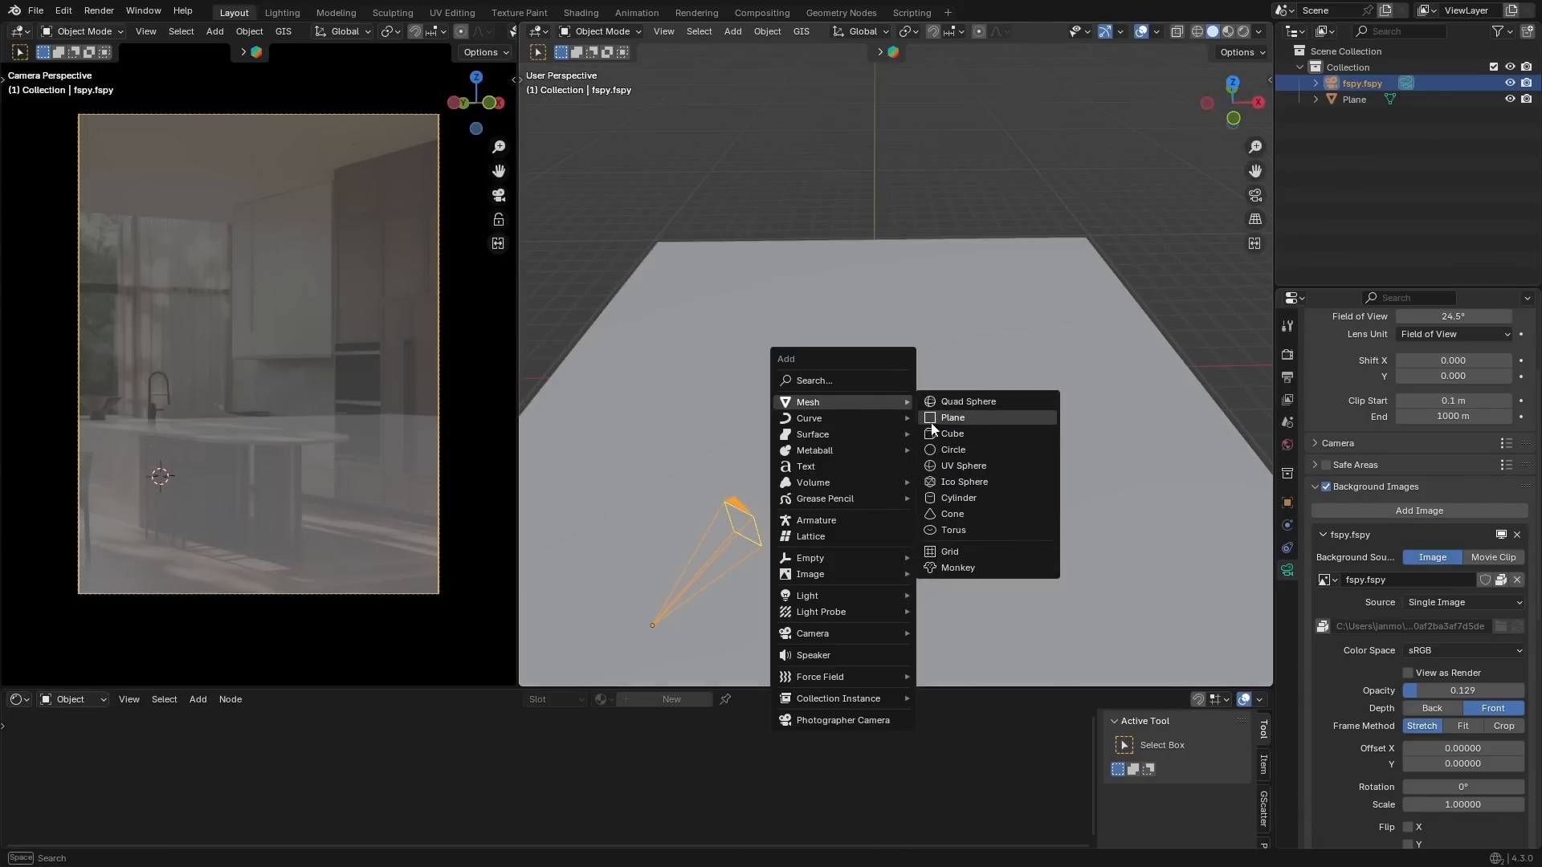
{"action": "left_click", "coordinate": [952, 433]}
Isolate the cube and move its geometry up along Z so its base sits at the object origin.
{"action": "key", "text": "KP_Divide"}
{"action": "key", "text": "Tab"}
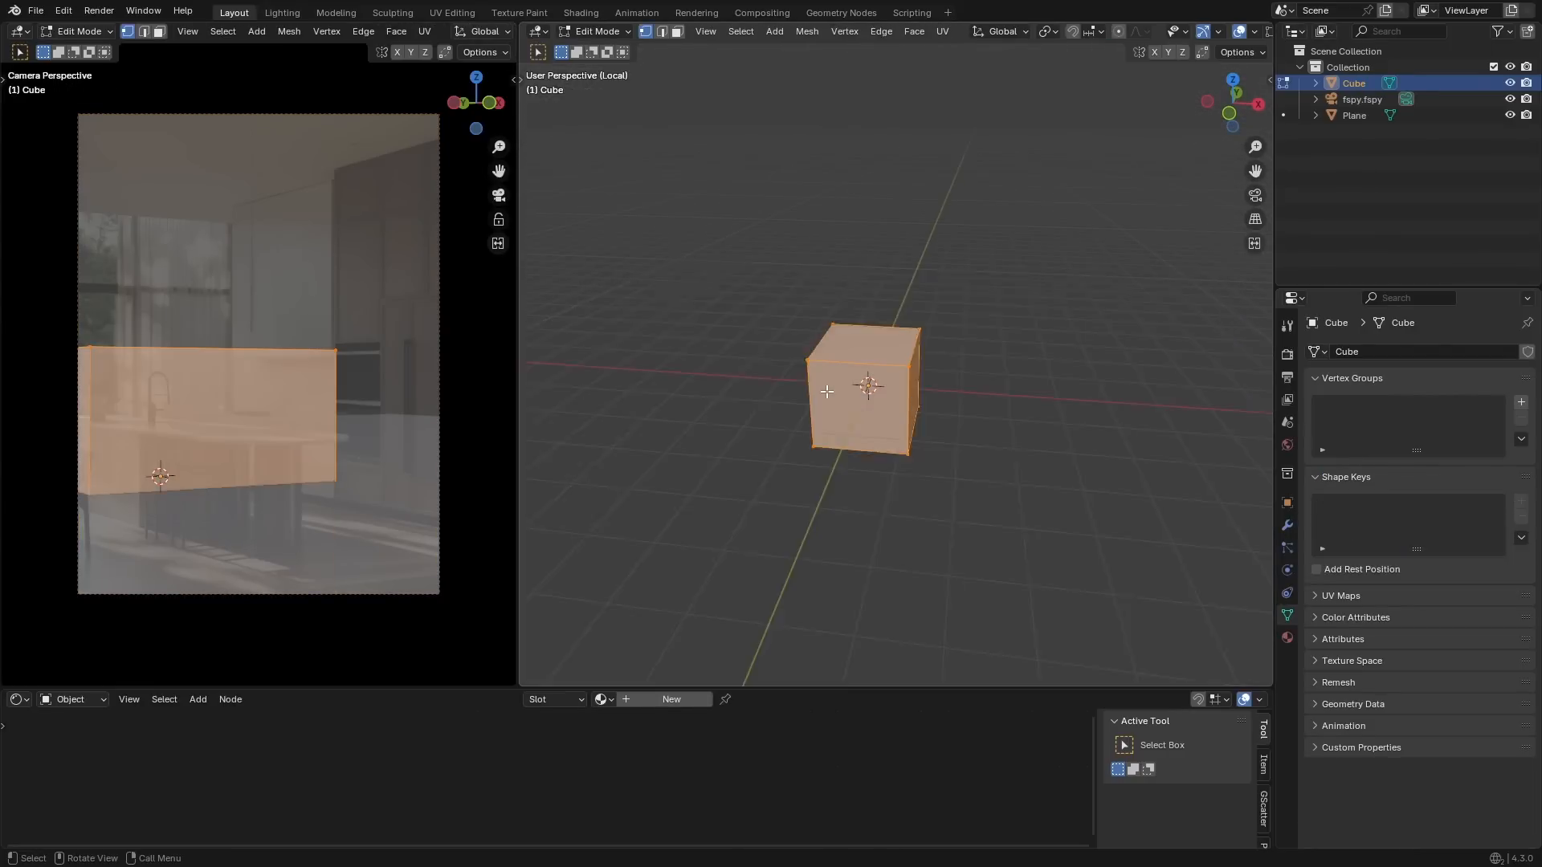
{"action": "key", "text": "KP_1"}
{"action": "scroll", "coordinate": [826, 389], "scroll_direction": "down", "scroll_amount": 1}
{"action": "key", "text": "g"}
{"action": "key", "text": "z"}
{"action": "left_click", "coordinate": [991, 218]}
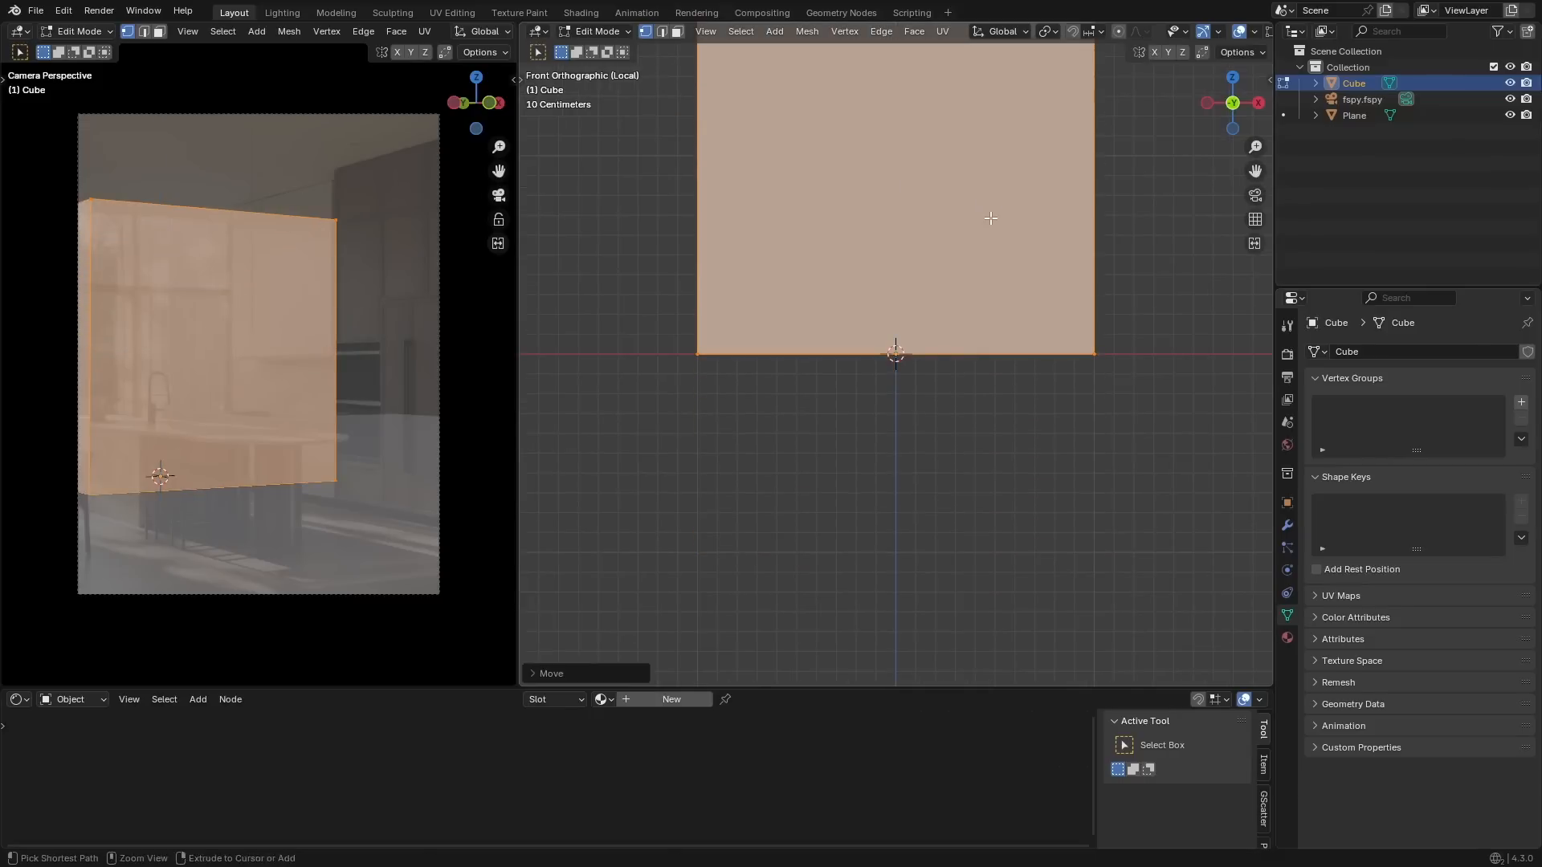
{"action": "key", "text": "Tab"}
{"action": "key", "text": "KP_Divide"}
Set the cube's dimensions to X 0.47 m, Y 0.47 m and Z 0.815 m.
{"action": "key", "text": "n"}
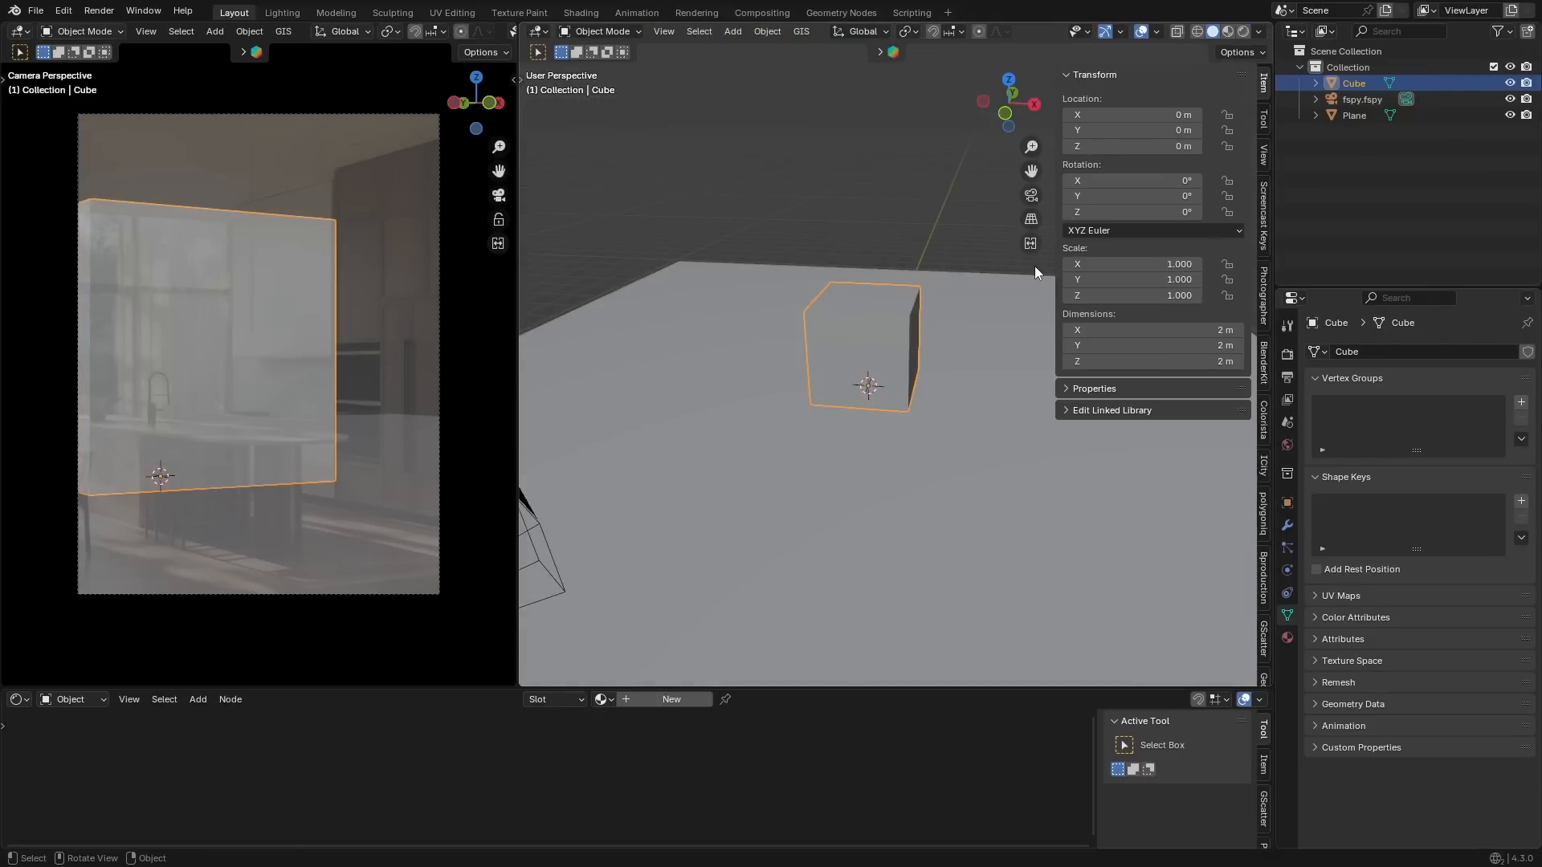
{"action": "left_click", "coordinate": [1109, 362]}
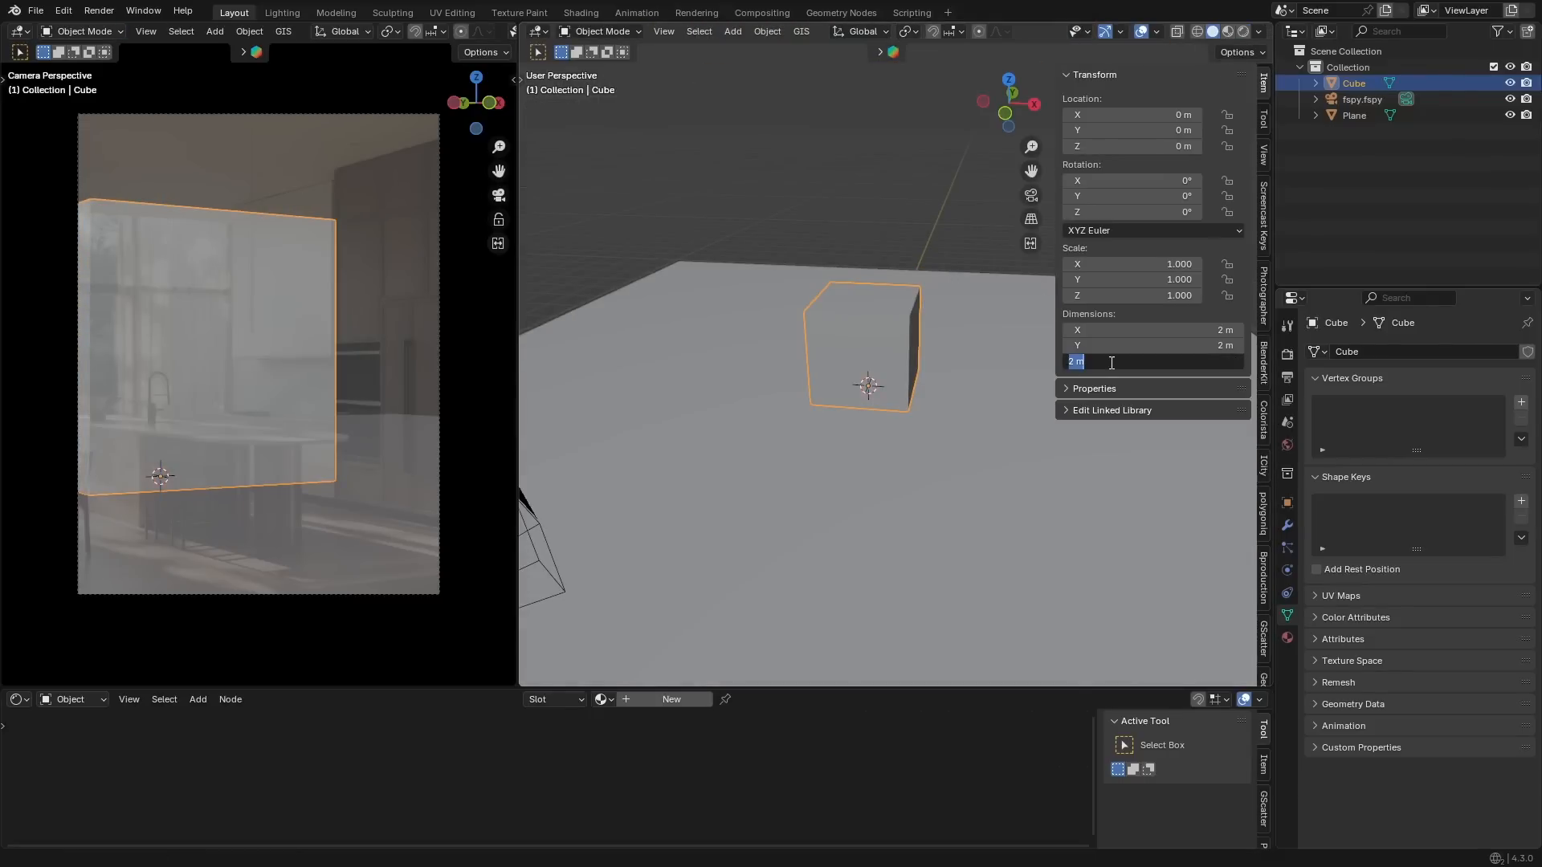
{"action": "type", "text": "815"}
{"action": "key", "text": "Return"}
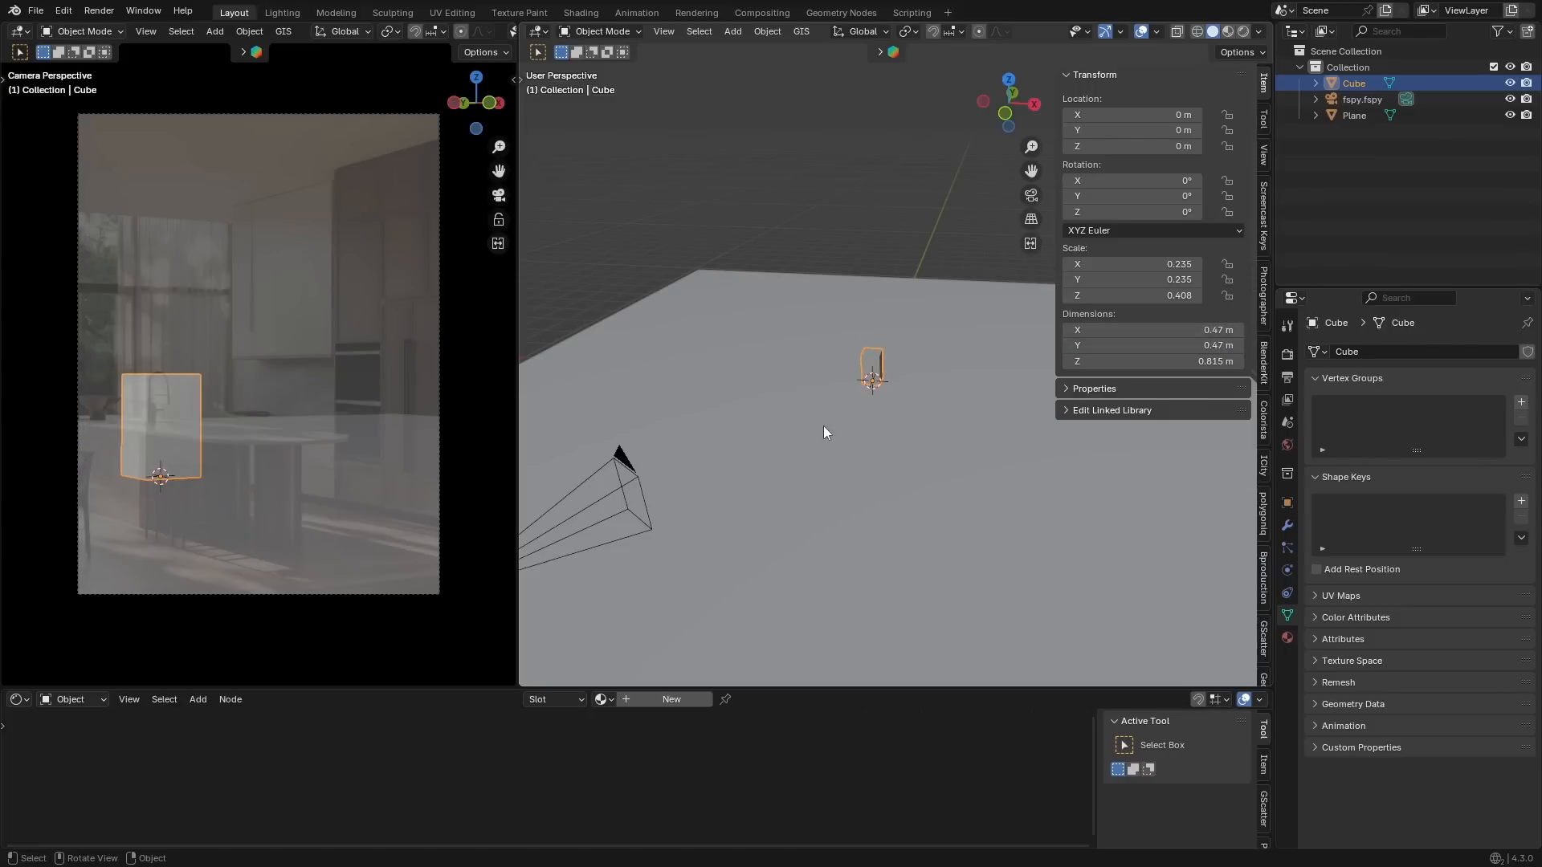
Raise the camera vertically and move the box across the floor to about X 0.62 m, Y 0.48 m, fitting it to the nearer bar stool.
{"action": "middle_click_drag", "start_coordinate": [824, 432], "coordinate": [820, 506]}
{"action": "scroll", "coordinate": [241, 506], "scroll_direction": "up", "scroll_amount": 2}
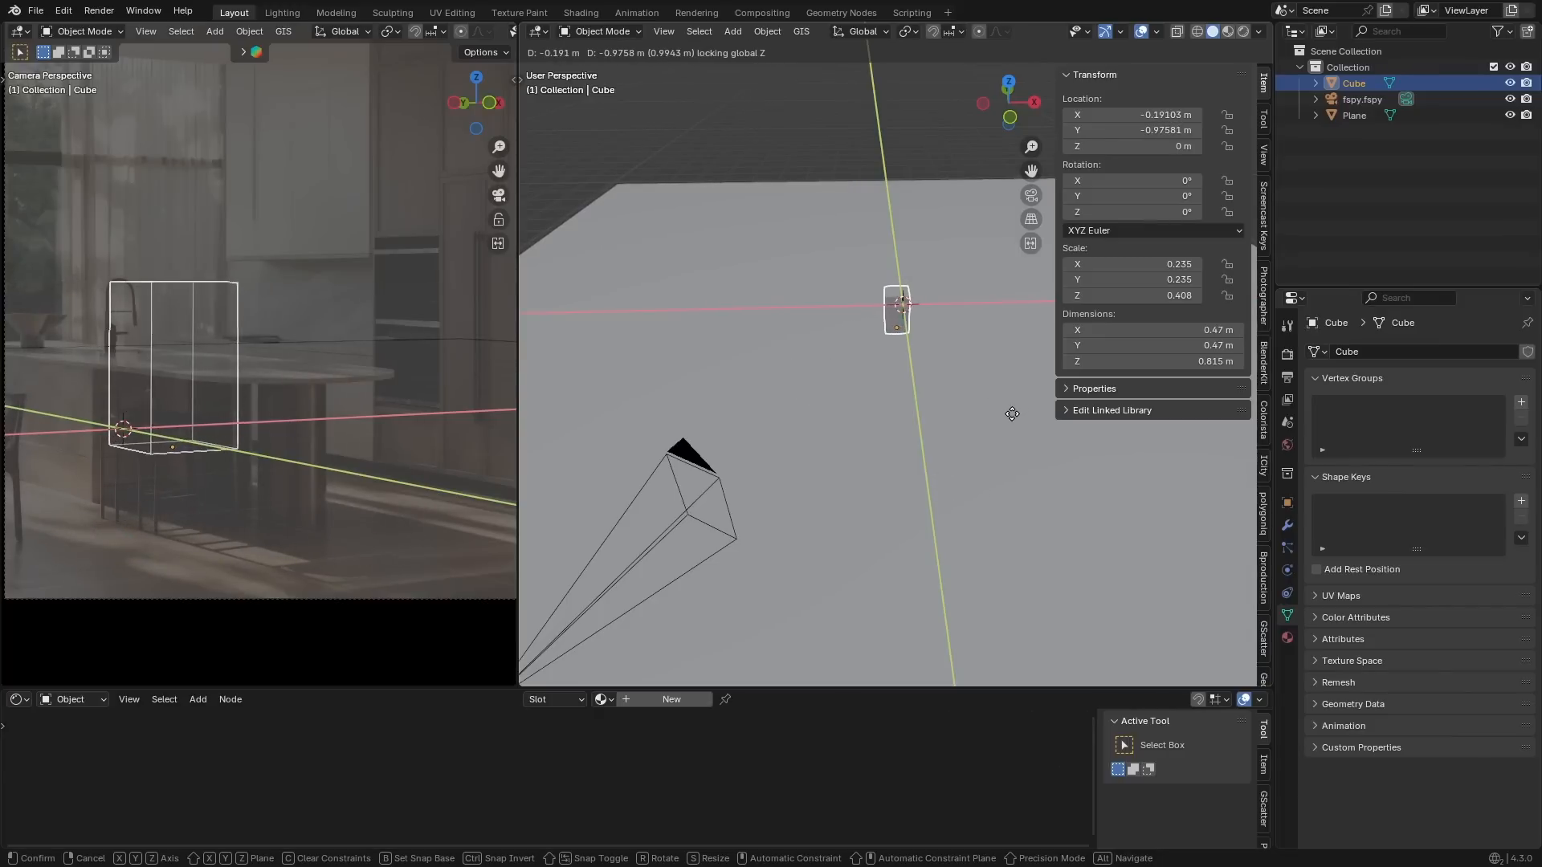
{"action": "left_click", "coordinate": [1011, 414]}
{"action": "scroll", "coordinate": [964, 433], "scroll_direction": "down", "scroll_amount": 2}
{"action": "middle_click_drag", "start_coordinate": [805, 535], "coordinate": [802, 477]}
{"action": "left_click", "coordinate": [771, 362]}
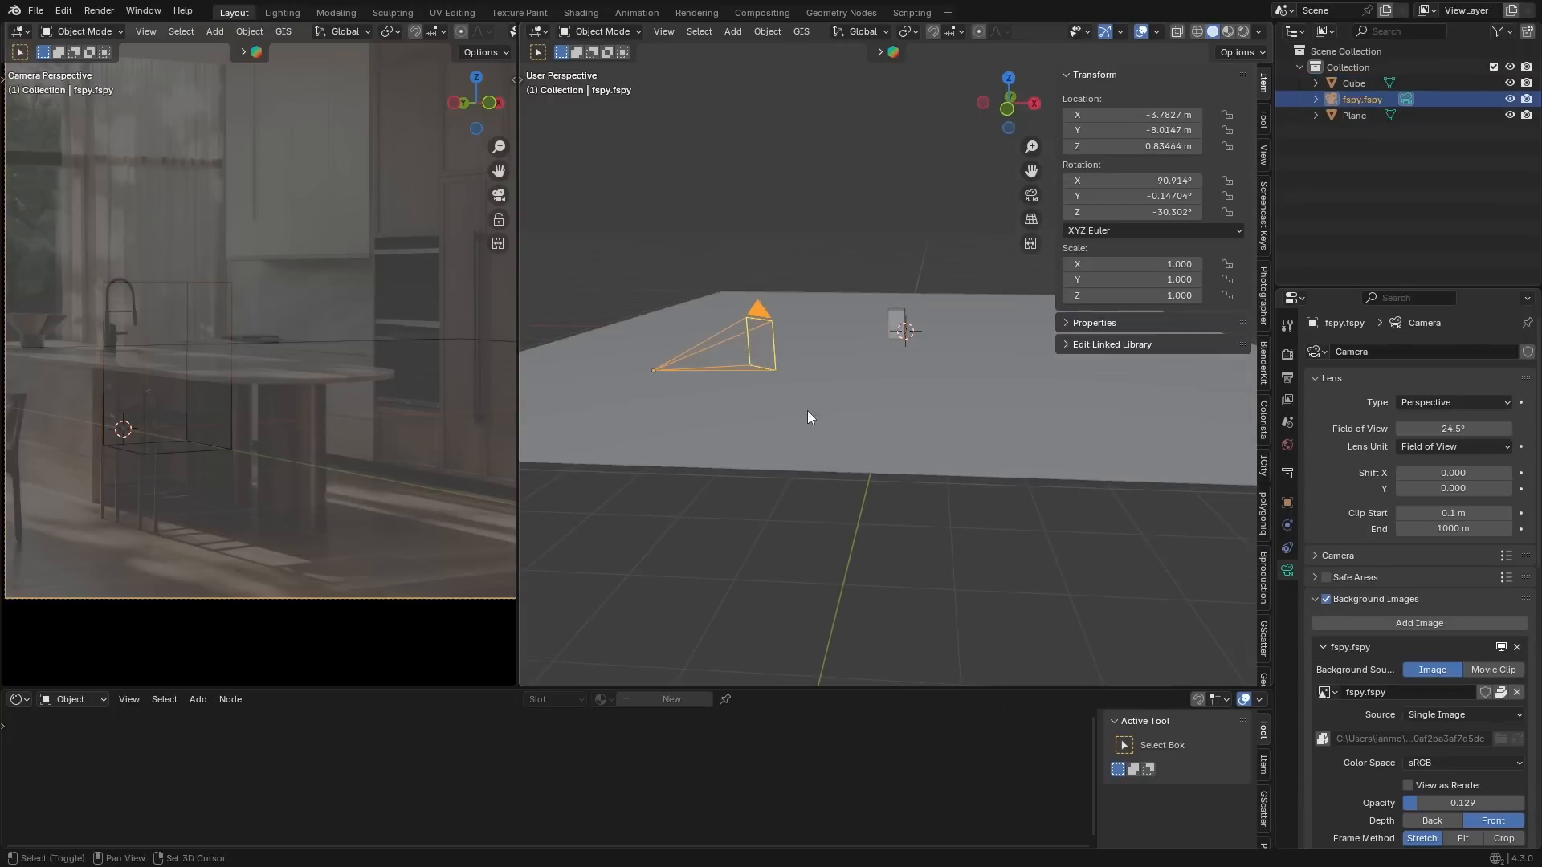
{"action": "middle_click_drag", "start_coordinate": [808, 412], "coordinate": [811, 433]}
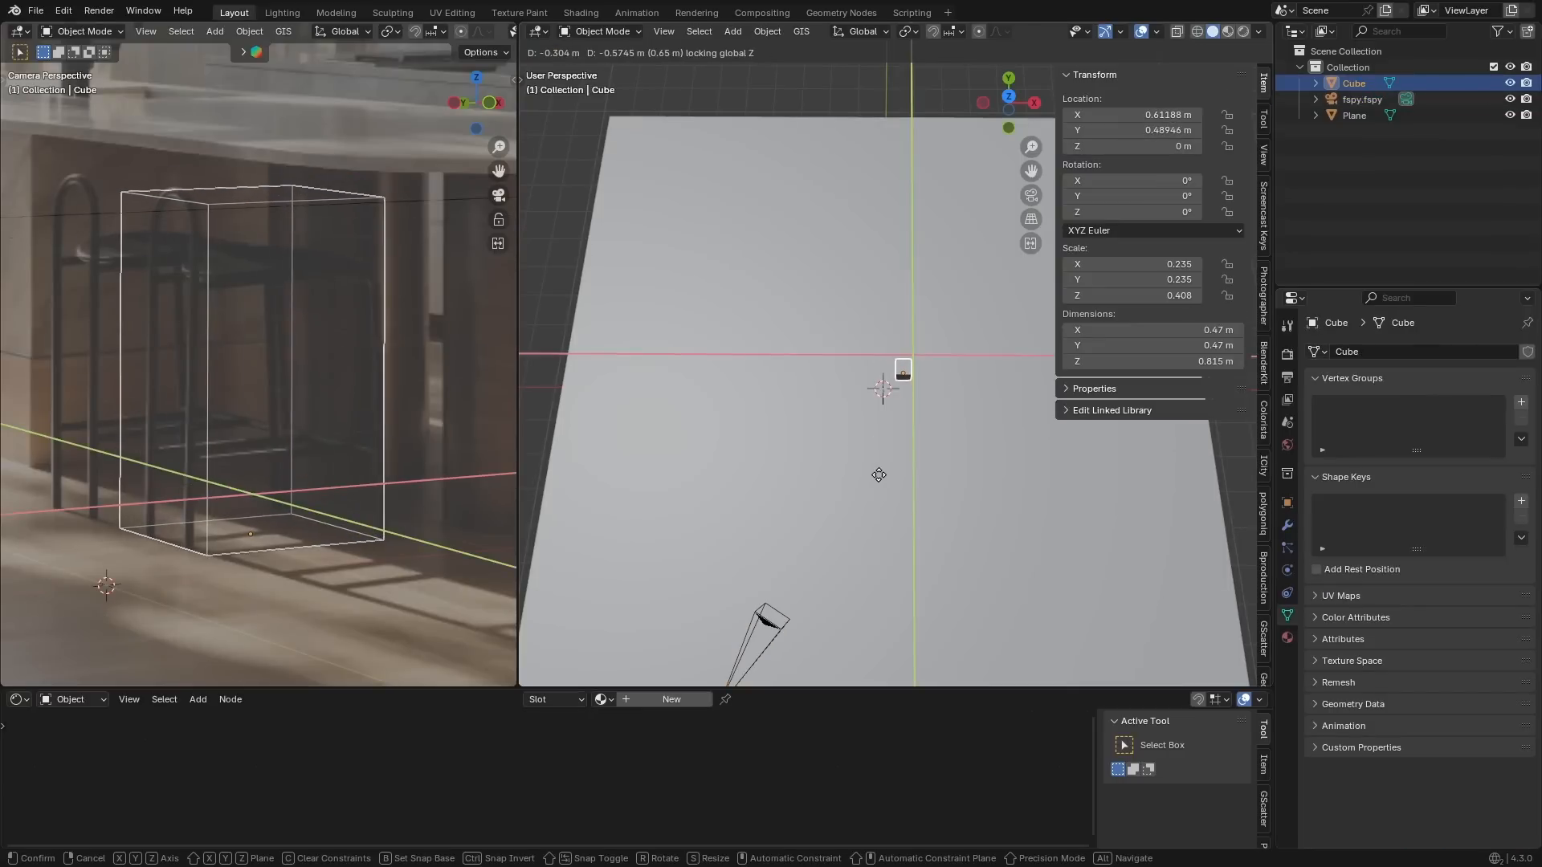
{"action": "left_click", "coordinate": [879, 496]}
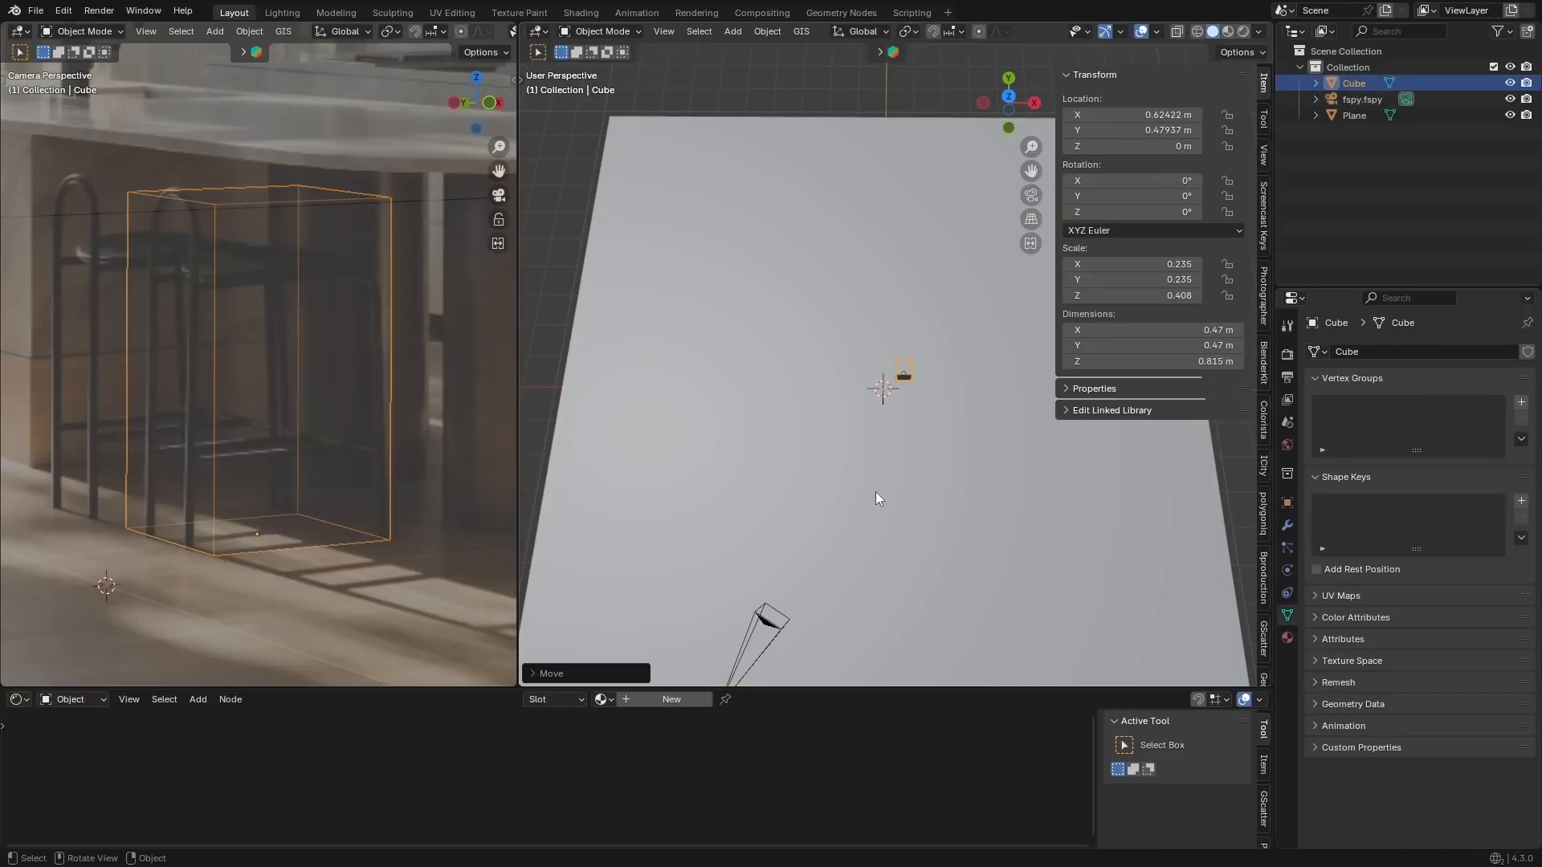
Duplicate the stool box and slide the copy back along the Y axis onto the farther bar stool.
{"action": "key", "text": "n"}
{"action": "scroll", "coordinate": [878, 496], "scroll_direction": "up", "scroll_amount": 5}
{"action": "middle_click_drag", "start_coordinate": [879, 496], "coordinate": [901, 460]}
{"action": "scroll", "coordinate": [916, 482], "scroll_direction": "up", "scroll_amount": 3}
{"action": "key", "text": "shift+d"}
{"action": "key", "text": "y"}
{"action": "left_click", "coordinate": [793, 184]}
{"action": "scroll", "coordinate": [313, 478], "scroll_direction": "down", "scroll_amount": 3}
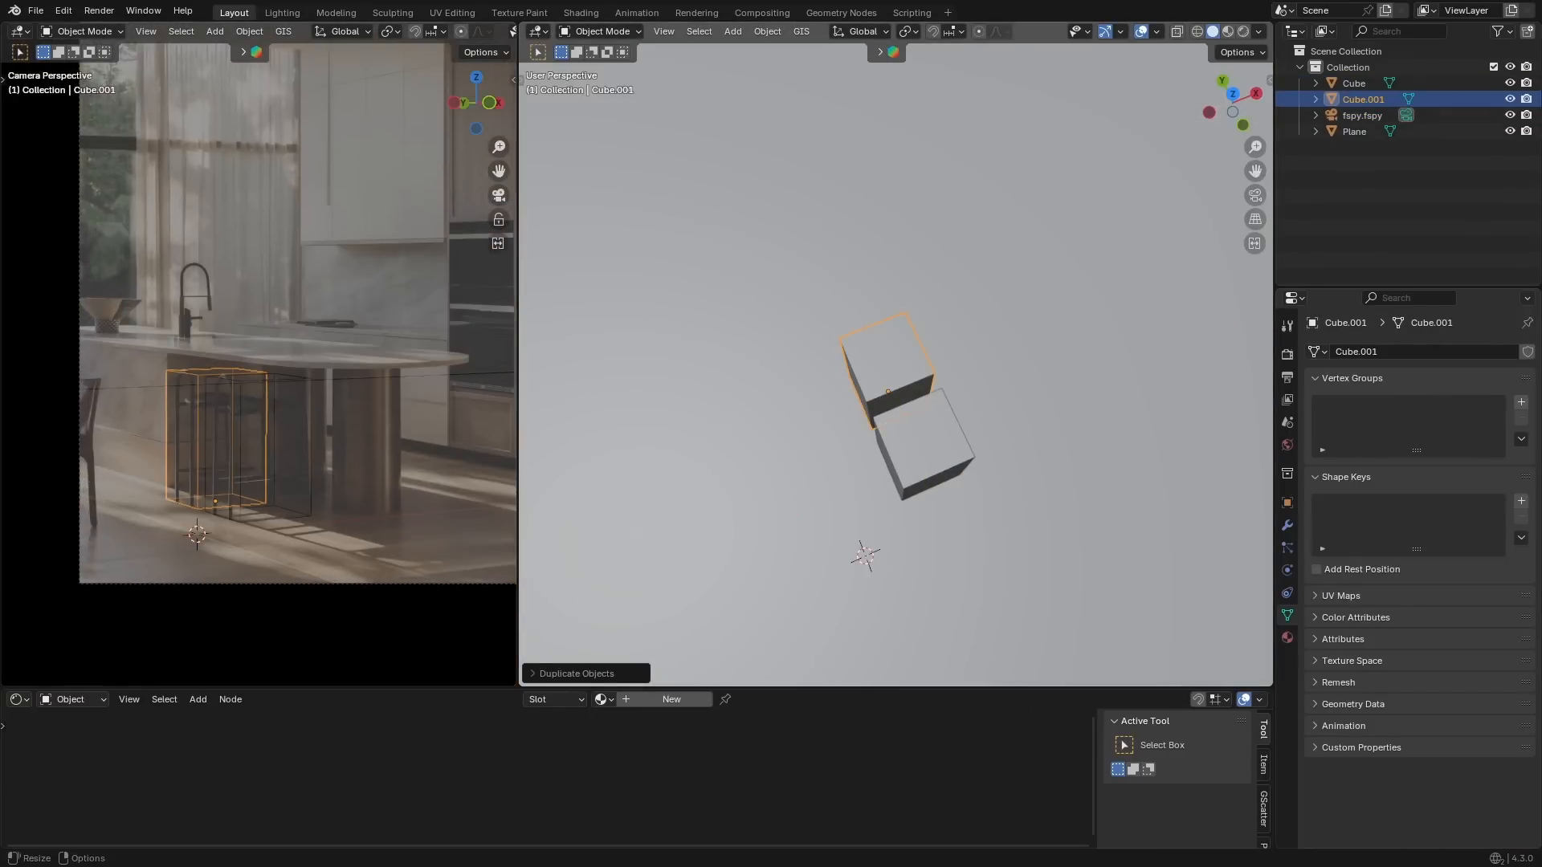
Duplicate the stool box across the floor as a chair stand-in with dimensions X 0.49 m, Y 0.52 m and Z 0.82 m.
{"action": "scroll", "coordinate": [901, 459], "scroll_direction": "down", "scroll_amount": 2}
{"action": "key", "text": "shift+d"}
{"action": "key", "text": "shift+z"}
{"action": "left_click", "coordinate": [790, 458]}
{"action": "key", "text": "n"}
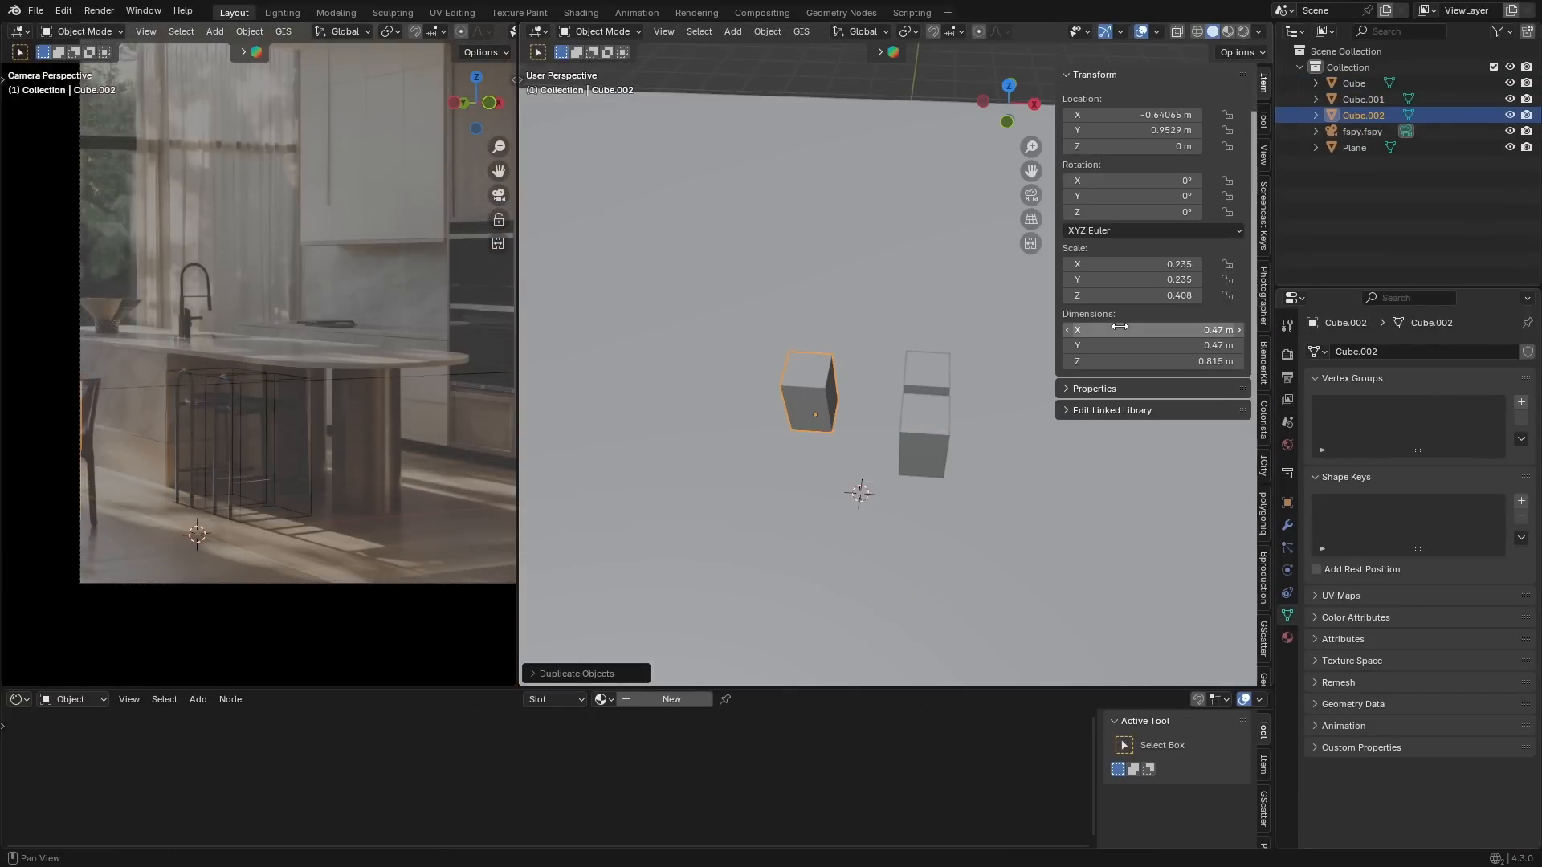
{"action": "middle_click_drag", "start_coordinate": [1081, 449], "coordinate": [1126, 387]}
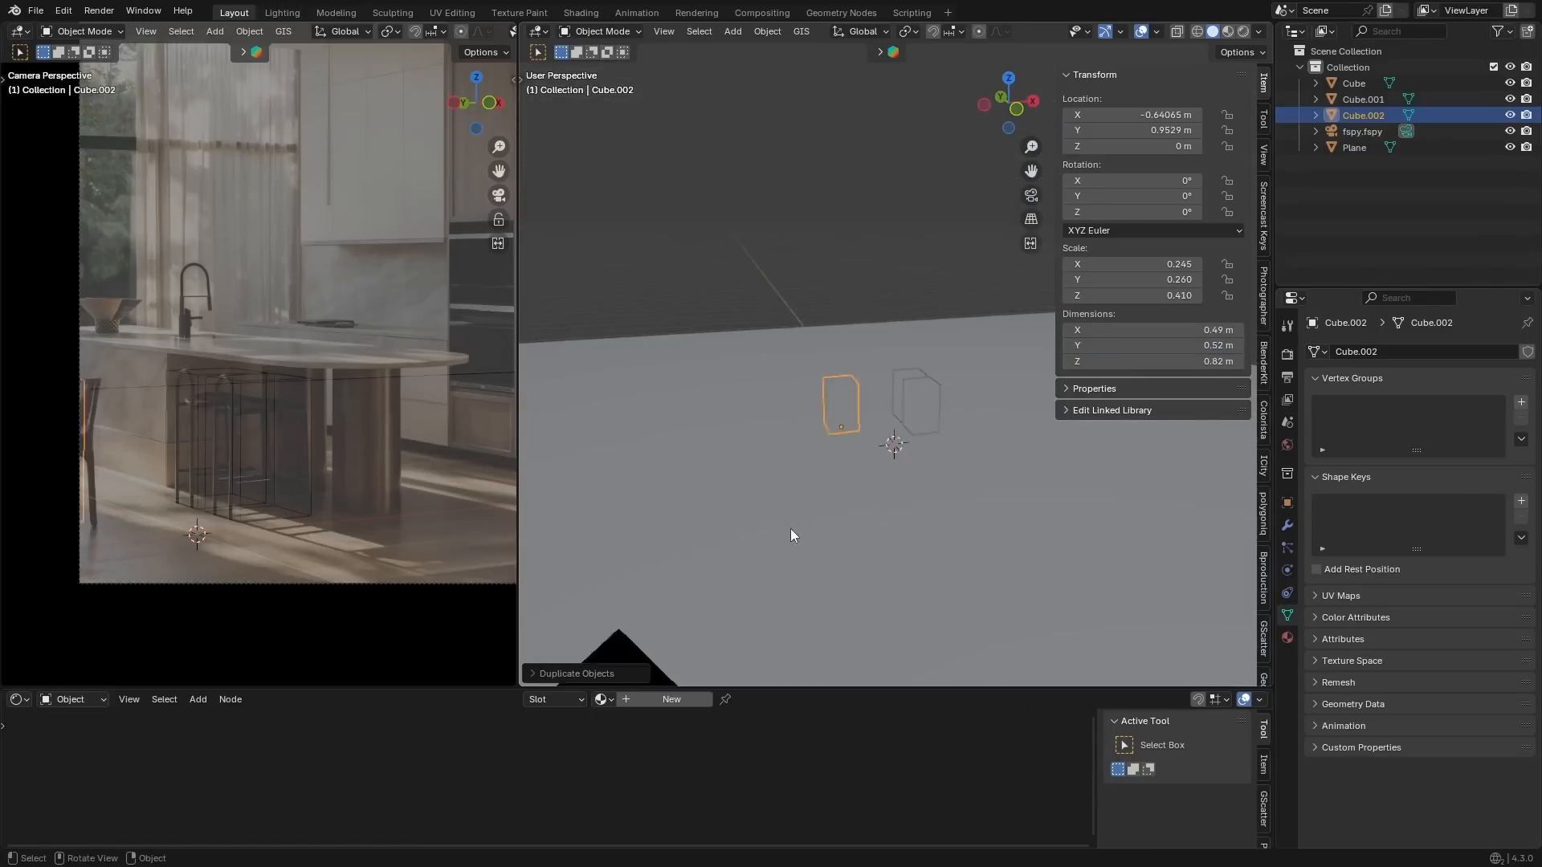
Move the chair box across the floor until it overlays the chair at the edge of the photo in camera view.
{"action": "scroll", "coordinate": [792, 536], "scroll_direction": "up", "scroll_amount": 1}
{"action": "scroll", "coordinate": [450, 482], "scroll_direction": "up", "scroll_amount": 1}
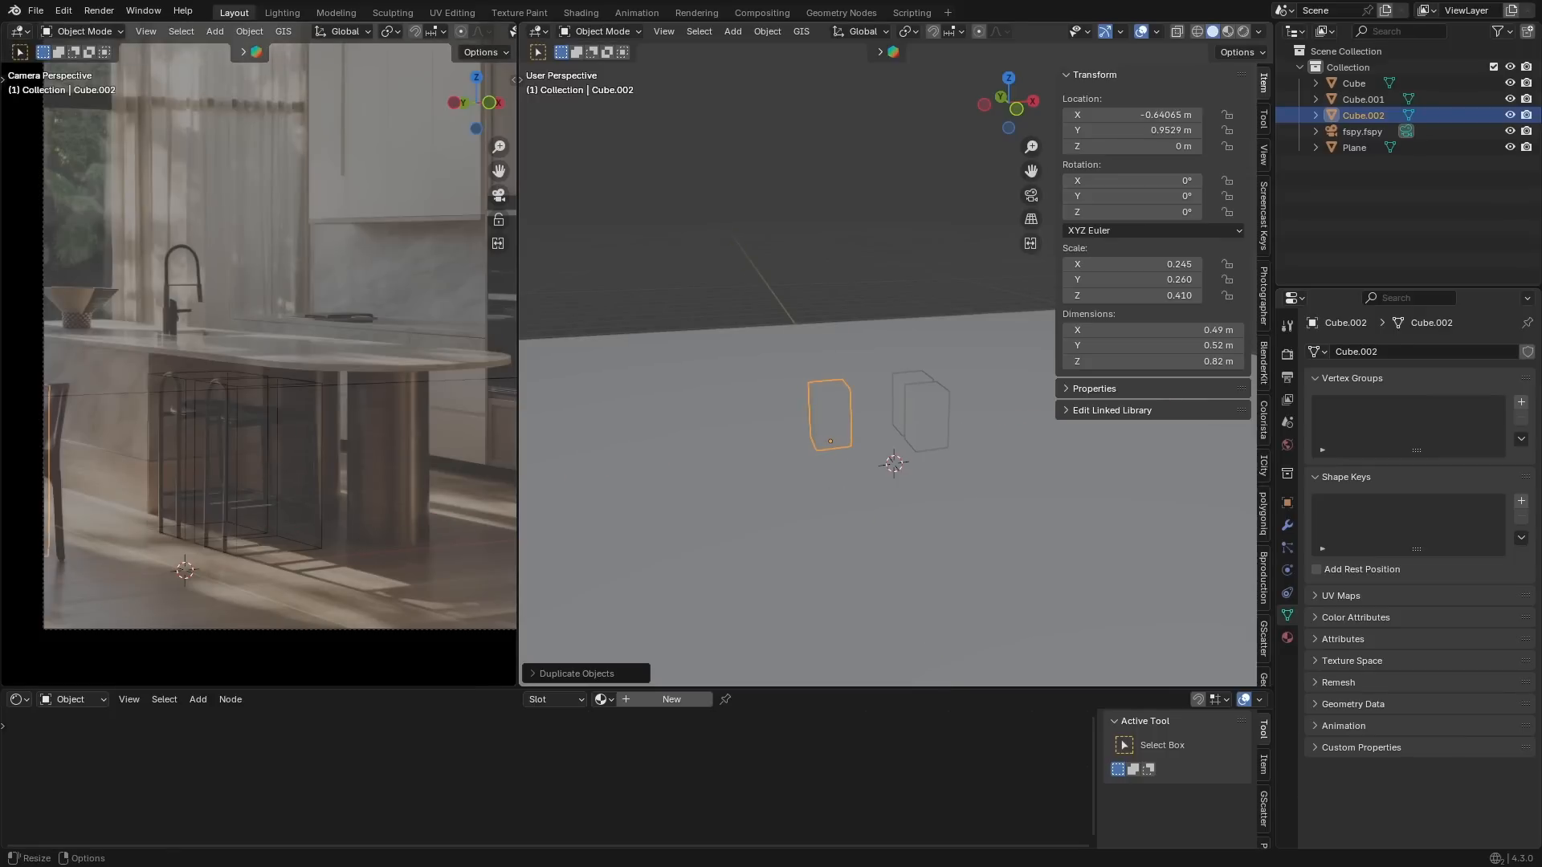
{"action": "key", "text": "g"}
{"action": "key", "text": "x"}
{"action": "middle_click_drag", "start_coordinate": [1036, 377], "coordinate": [928, 474]}
{"action": "key", "text": "n"}
{"action": "key", "text": "g"}
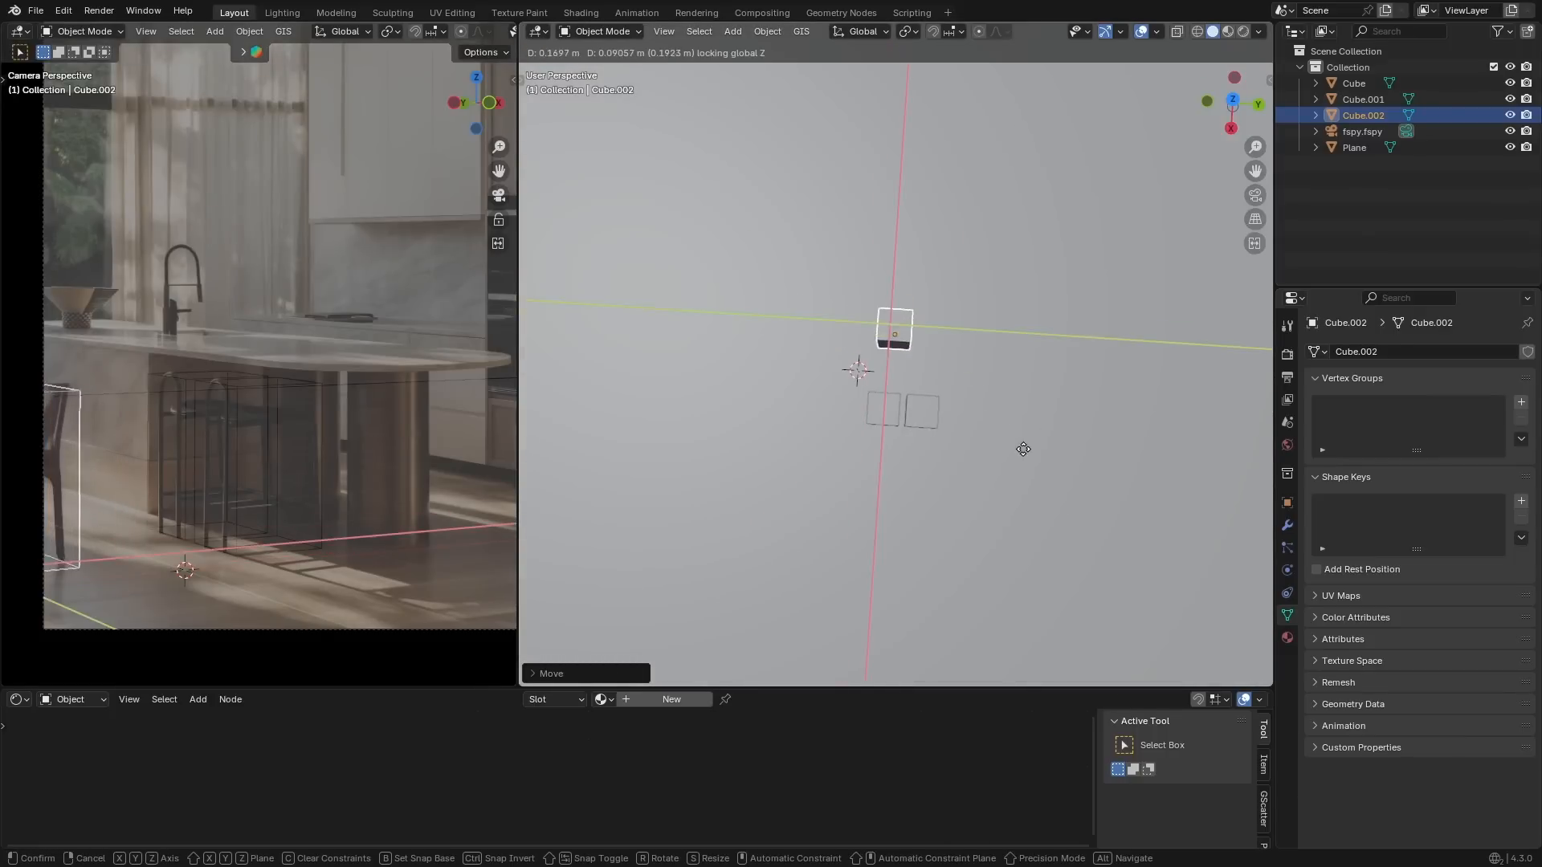
{"action": "left_click", "coordinate": [861, 226]}
{"action": "scroll", "coordinate": [860, 472], "scroll_direction": "down", "scroll_amount": 4}
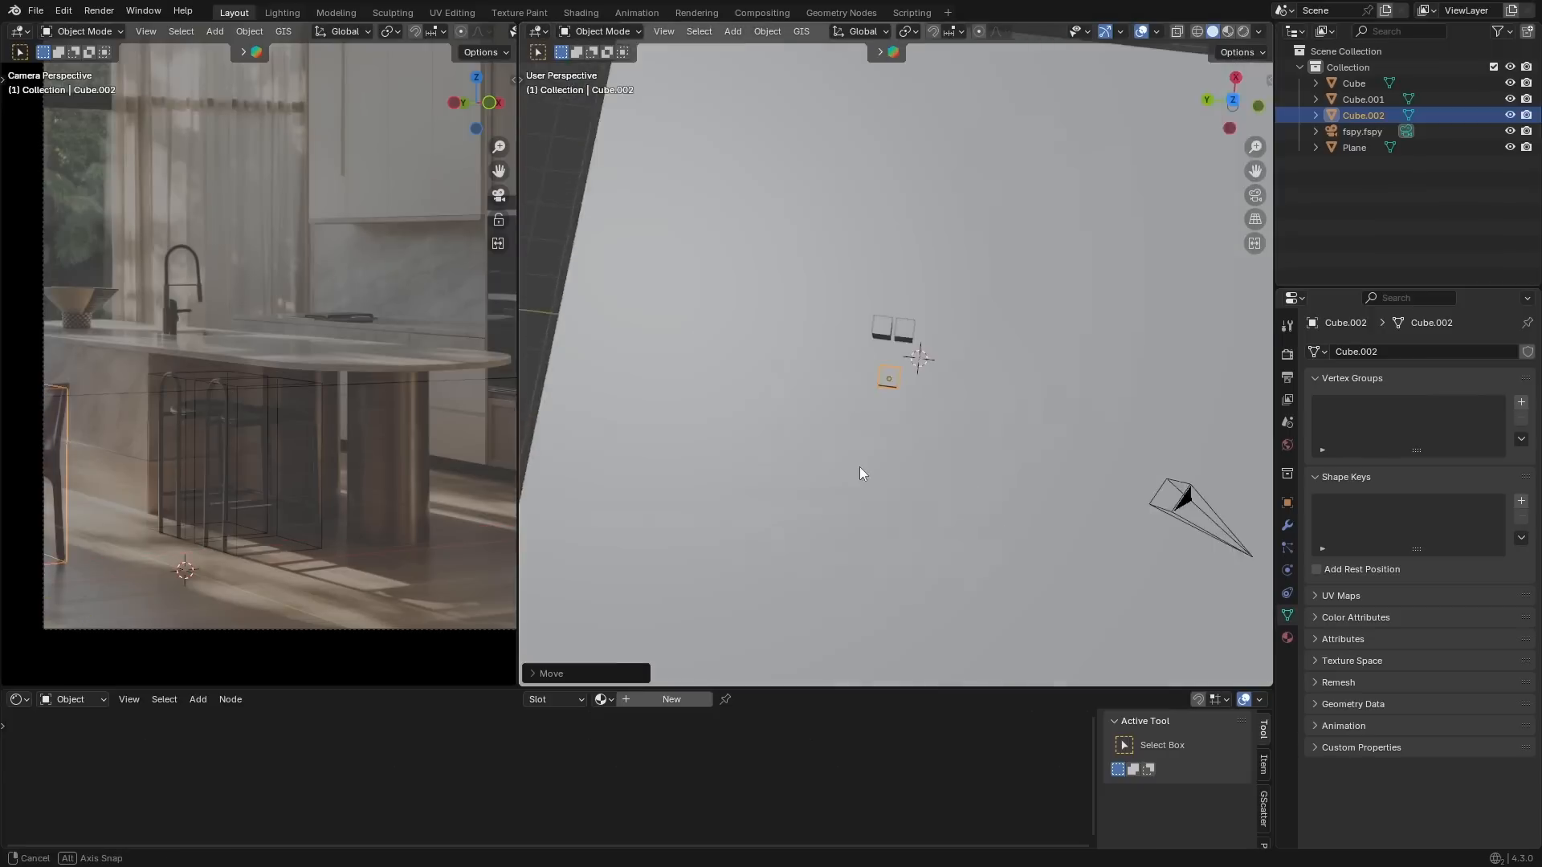
{"action": "scroll", "coordinate": [281, 487], "scroll_direction": "down", "scroll_amount": 3}
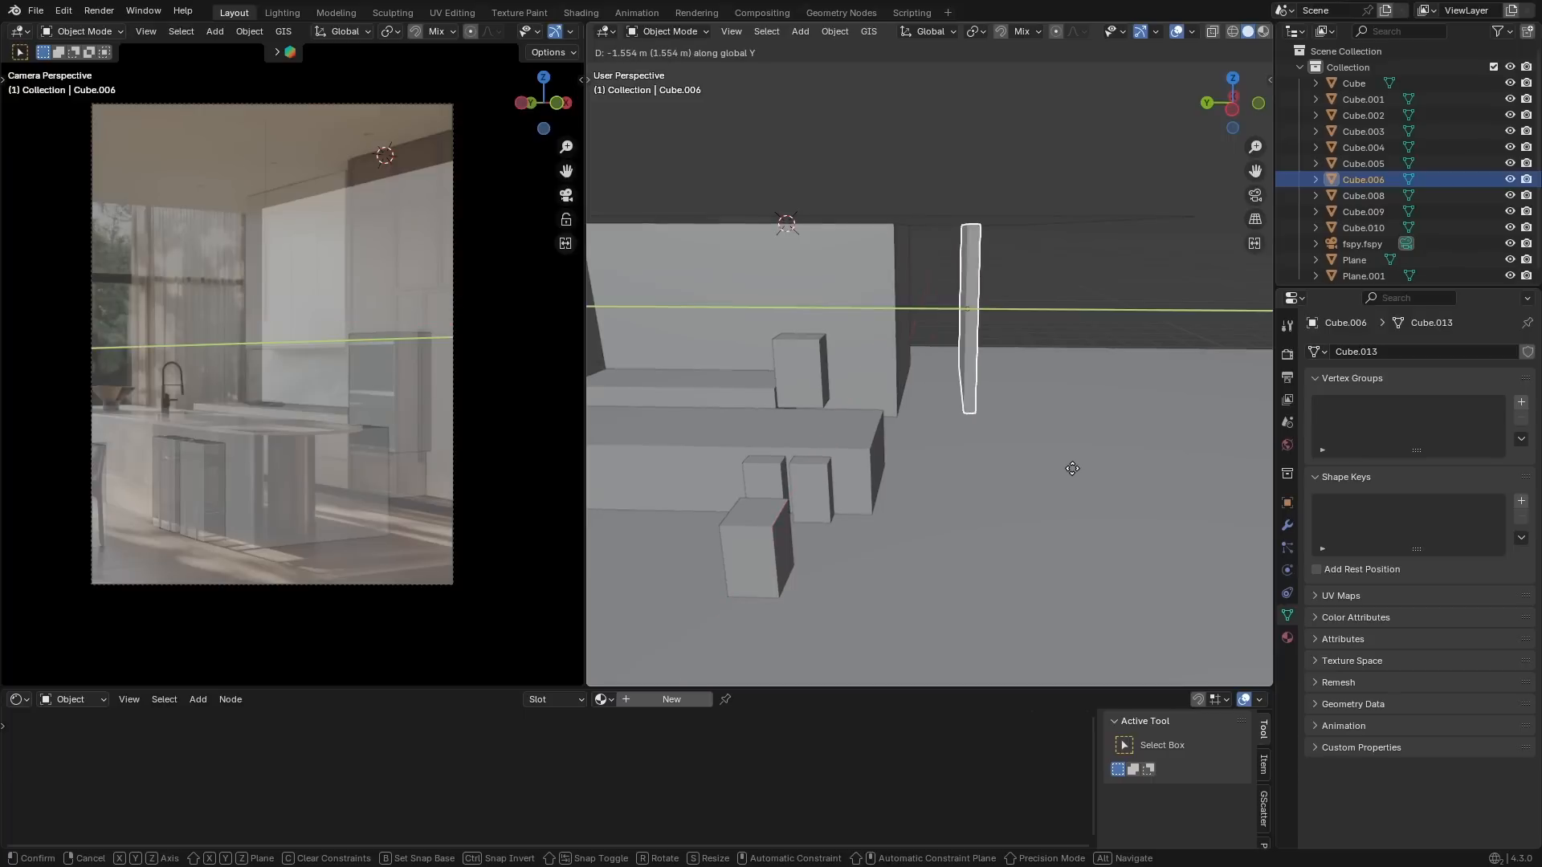
Reposition the duplicated wall panel on the open side of the kitchen, opposite the cabinet wall.
{"action": "key", "text": "n"}
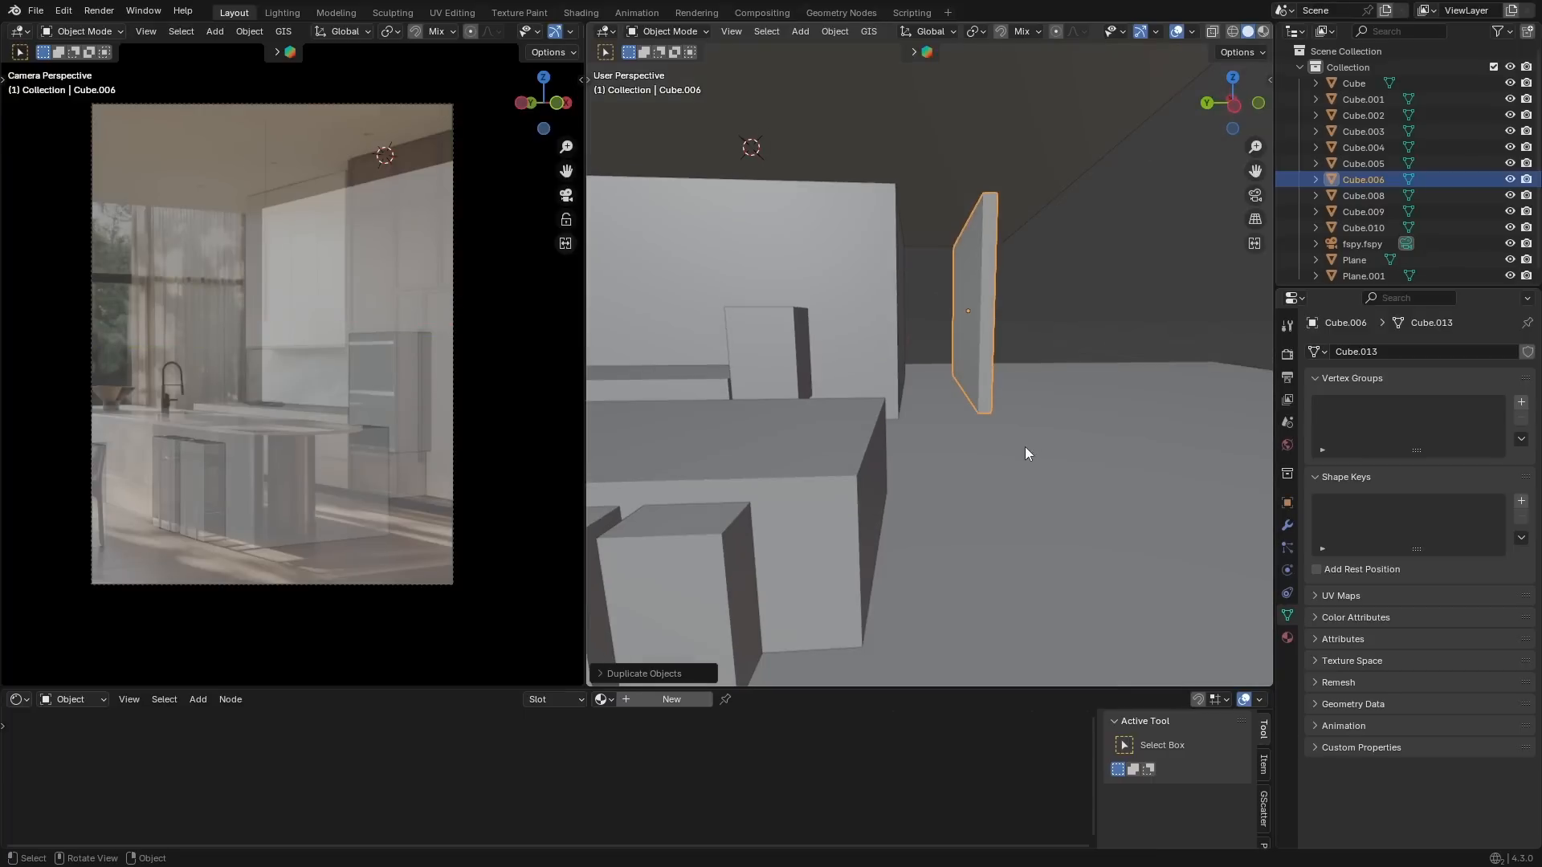
{"action": "key", "text": "n"}
{"action": "left_click_drag", "start_coordinate": [1161, 98], "coordinate": [1181, 97]}
{"action": "key", "text": "n"}
{"action": "scroll", "coordinate": [1007, 461], "scroll_direction": "down", "scroll_amount": 2}
{"action": "middle_click_drag", "start_coordinate": [1007, 461], "coordinate": [1007, 474]}
{"action": "key", "text": "g"}
{"action": "left_click", "coordinate": [1005, 389]}
{"action": "middle_click_drag", "start_coordinate": [1006, 389], "coordinate": [1012, 459]}
Shift the wall panel's side face along the X axis to change its extent.
{"action": "key", "text": "Tab"}
{"action": "left_click", "coordinate": [934, 374]}
{"action": "key", "text": "g"}
{"action": "key", "text": "y"}
{"action": "right_click", "coordinate": [1011, 460]}
{"action": "key", "text": "g"}
{"action": "key", "text": "x"}
{"action": "left_click", "coordinate": [980, 464]}
{"action": "key", "text": "Tab"}
Move the wall panel to the ceiling's edge, sliding it along the Y axis against the camera view.
{"action": "key", "text": "g"}
{"action": "left_click", "coordinate": [1094, 411]}
{"action": "middle_click_drag", "start_coordinate": [1095, 411], "coordinate": [1052, 398]}
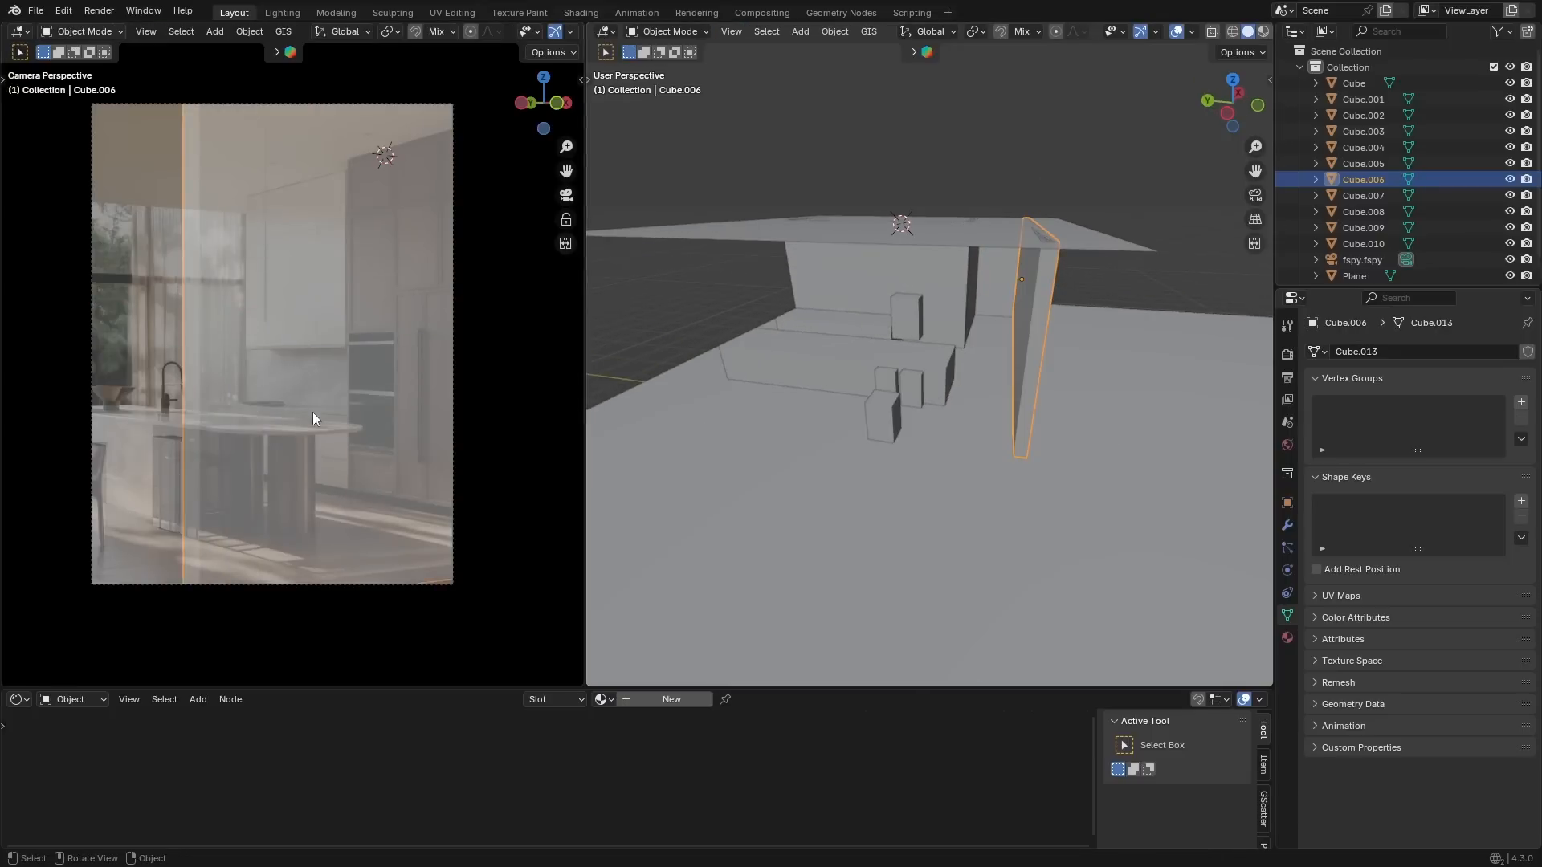
{"action": "key", "text": "g"}
{"action": "key", "text": "y"}
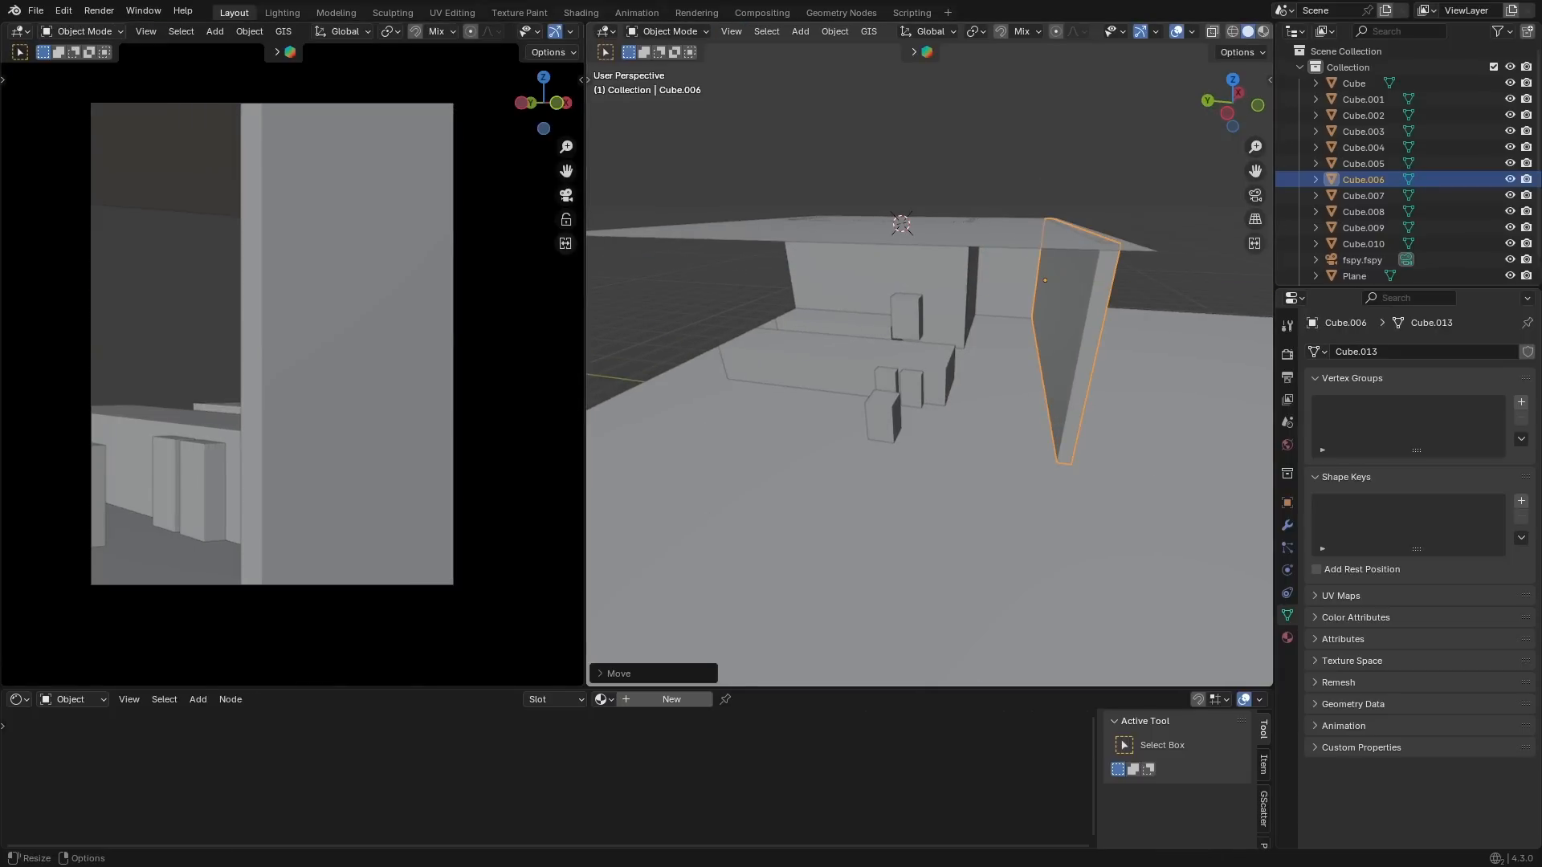
Lengthen the wall panel by moving its end face along X so it forms a long side wall clear of the camera view.
{"action": "key", "text": "Tab"}
{"action": "key", "text": "g"}
{"action": "key", "text": "x"}
{"action": "left_click", "coordinate": [1178, 359]}
{"action": "key", "text": "Tab"}
{"action": "middle_click_drag", "start_coordinate": [1177, 360], "coordinate": [1036, 369]}
{"action": "key", "text": "Tab"}
{"action": "key", "text": "3"}
{"action": "key", "text": "ctrl+z"}
{"action": "key", "text": "Tab"}
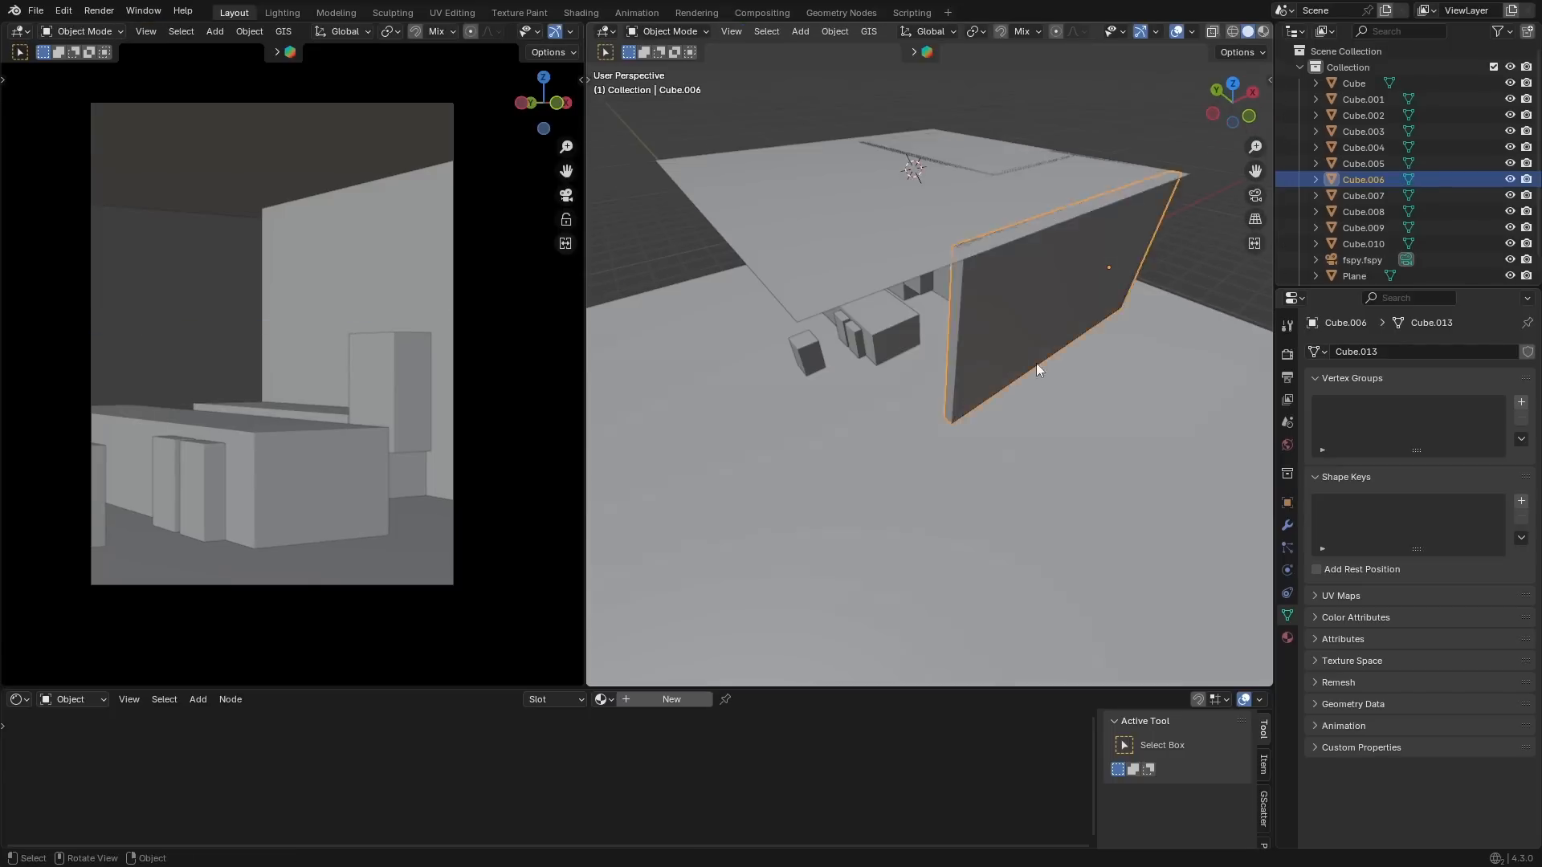
Duplicate the long side wall along the X axis and rotate the copy 90° about Z.
{"action": "key", "text": "shift+d"}
{"action": "key", "text": "x"}
{"action": "left_click", "coordinate": [893, 488]}
{"action": "key", "text": "r"}
{"action": "key", "text": "z"}
{"action": "key", "text": "9"}
{"action": "key", "text": "0"}
{"action": "key", "text": "Return"}
{"action": "scroll", "coordinate": [893, 488], "scroll_direction": "down", "scroll_amount": 4}
Resize the rotated wall copy along the Y axis.
{"action": "key", "text": "s"}
{"action": "key", "text": "y"}
{"action": "middle_click_drag", "start_coordinate": [1025, 466], "coordinate": [1063, 367]}
{"action": "left_click", "coordinate": [1218, 329]}
Duplicate the existing end wall about 5.2 m in negative X to the ceiling's far edge and turn on snapping to place it.
{"action": "middle_click_drag", "start_coordinate": [1217, 329], "coordinate": [1175, 323]}
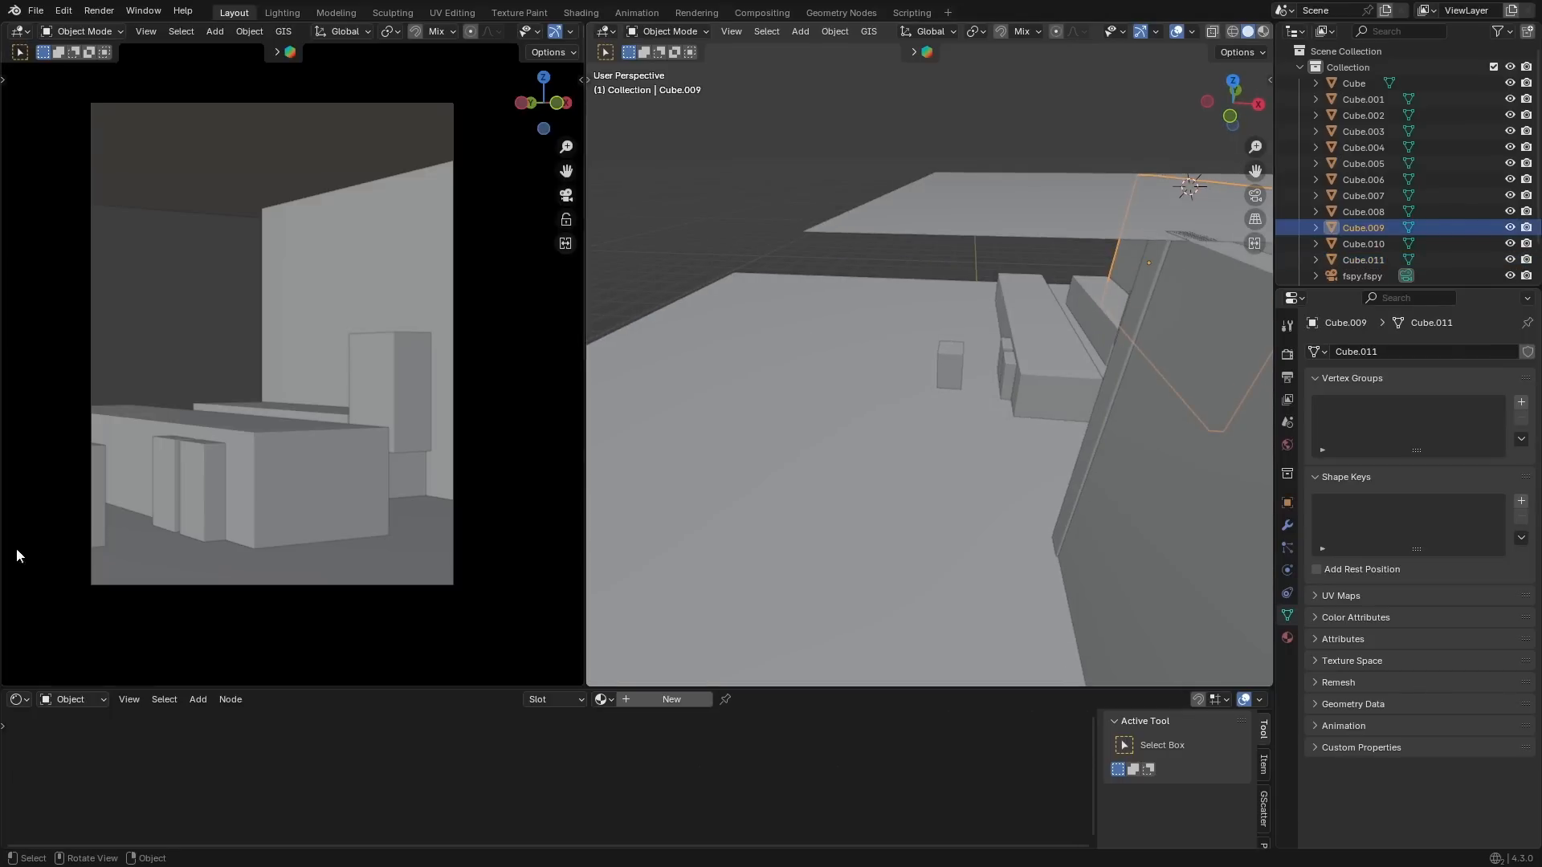
{"action": "middle_click_drag", "start_coordinate": [1149, 453], "coordinate": [1120, 403]}
{"action": "key", "text": "shift+d"}
{"action": "key", "text": "x"}
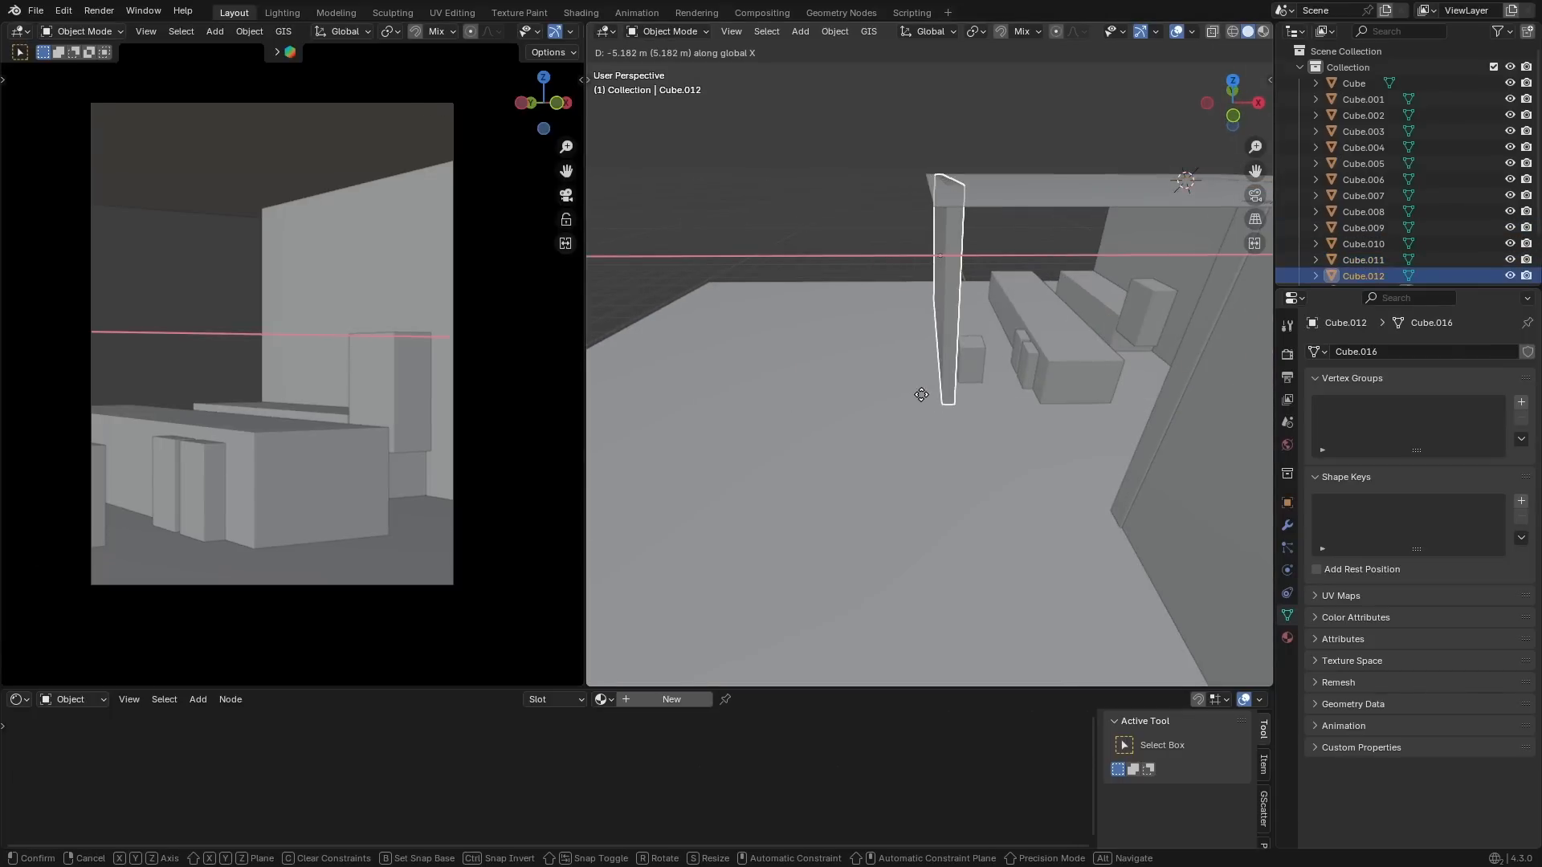
{"action": "left_click", "coordinate": [914, 395]}
{"action": "middle_click_drag", "start_coordinate": [914, 395], "coordinate": [1011, 405]}
{"action": "key", "text": "shift+Tab"}
{"action": "key", "text": "g"}
Adjust the copied wall's geometry and slide a further duplicate along the Y axis.
{"action": "key", "text": "Tab"}
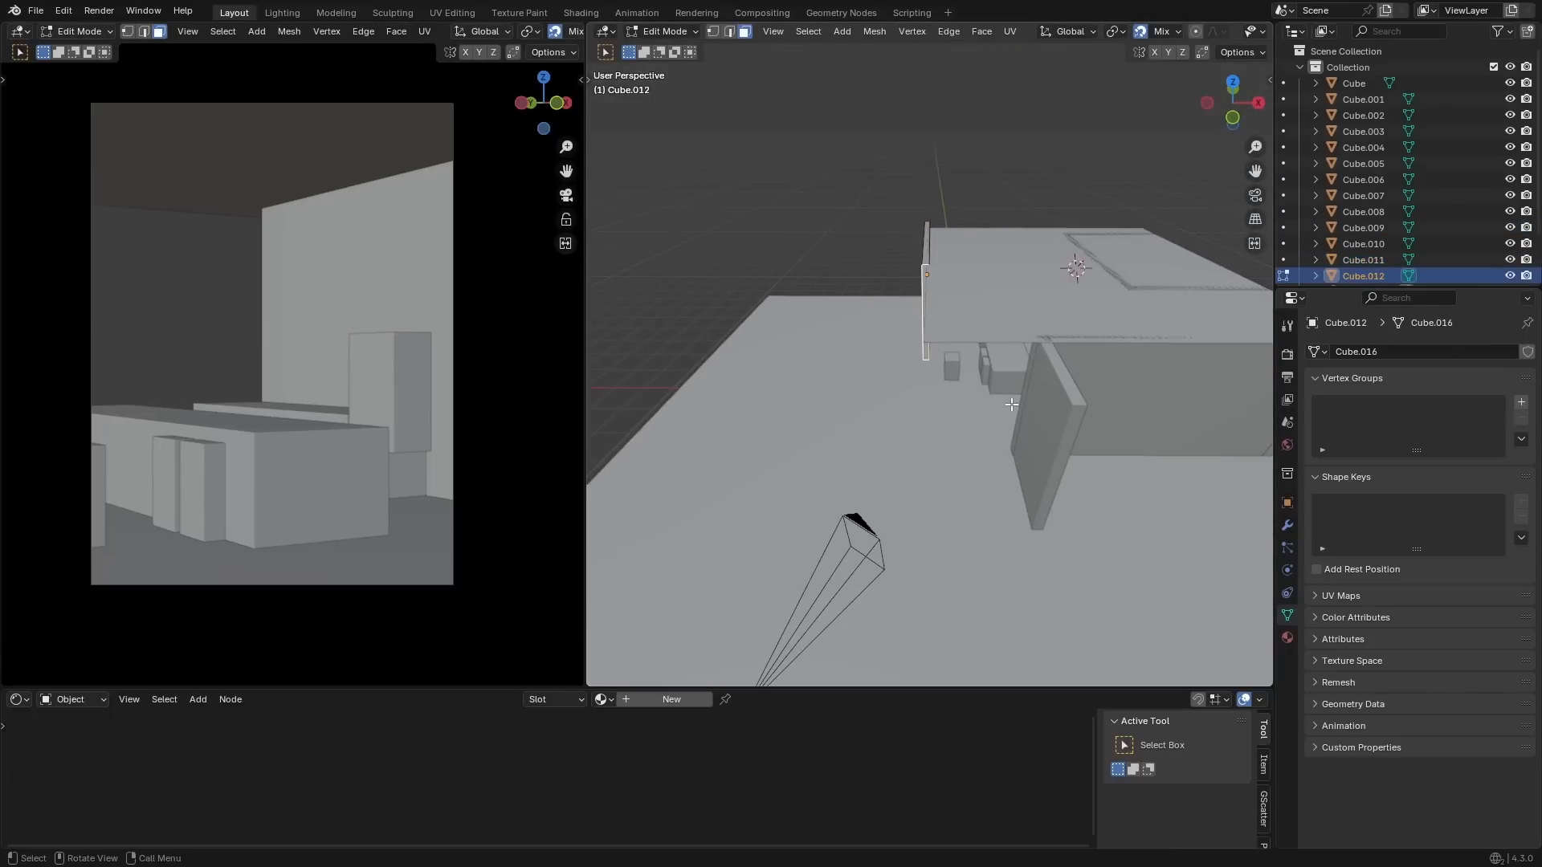
{"action": "key", "text": "shift+d"}
{"action": "key", "text": "g"}
{"action": "key", "text": "y"}
{"action": "key", "text": "Tab"}
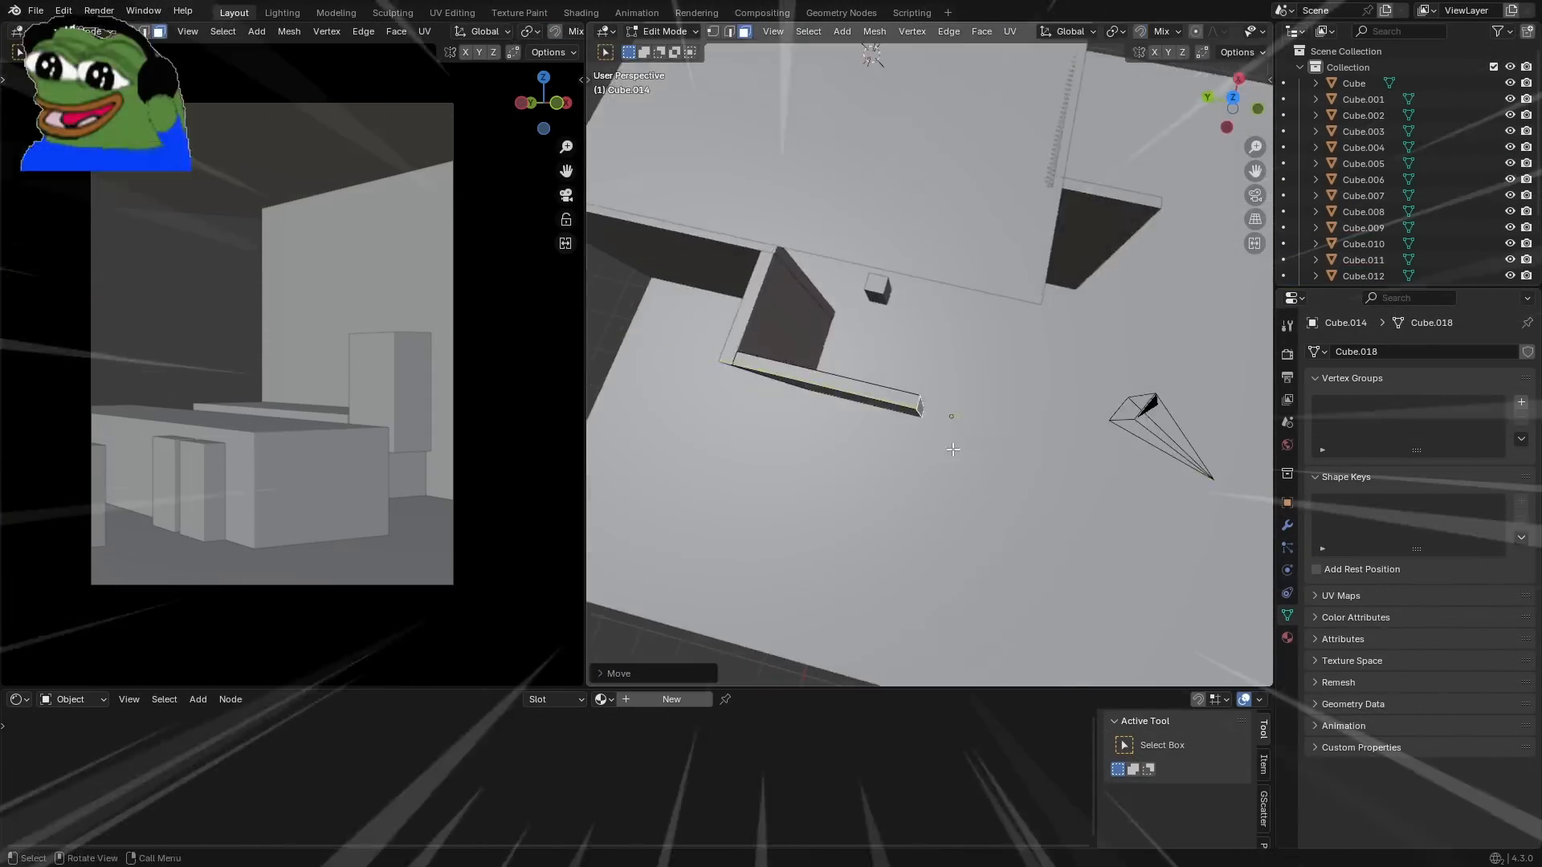
Reshape the wall segment and duplicate it again to build the recessed walls on the camera side of the room.
{"action": "left_click", "coordinate": [912, 259]}
{"action": "key", "text": "x"}
{"action": "key", "text": "f"}
{"action": "key", "text": "Tab"}
{"action": "key", "text": "shift+d"}
{"action": "scroll", "coordinate": [995, 450], "scroll_direction": "down", "scroll_amount": 4}
{"action": "key", "text": "Tab"}
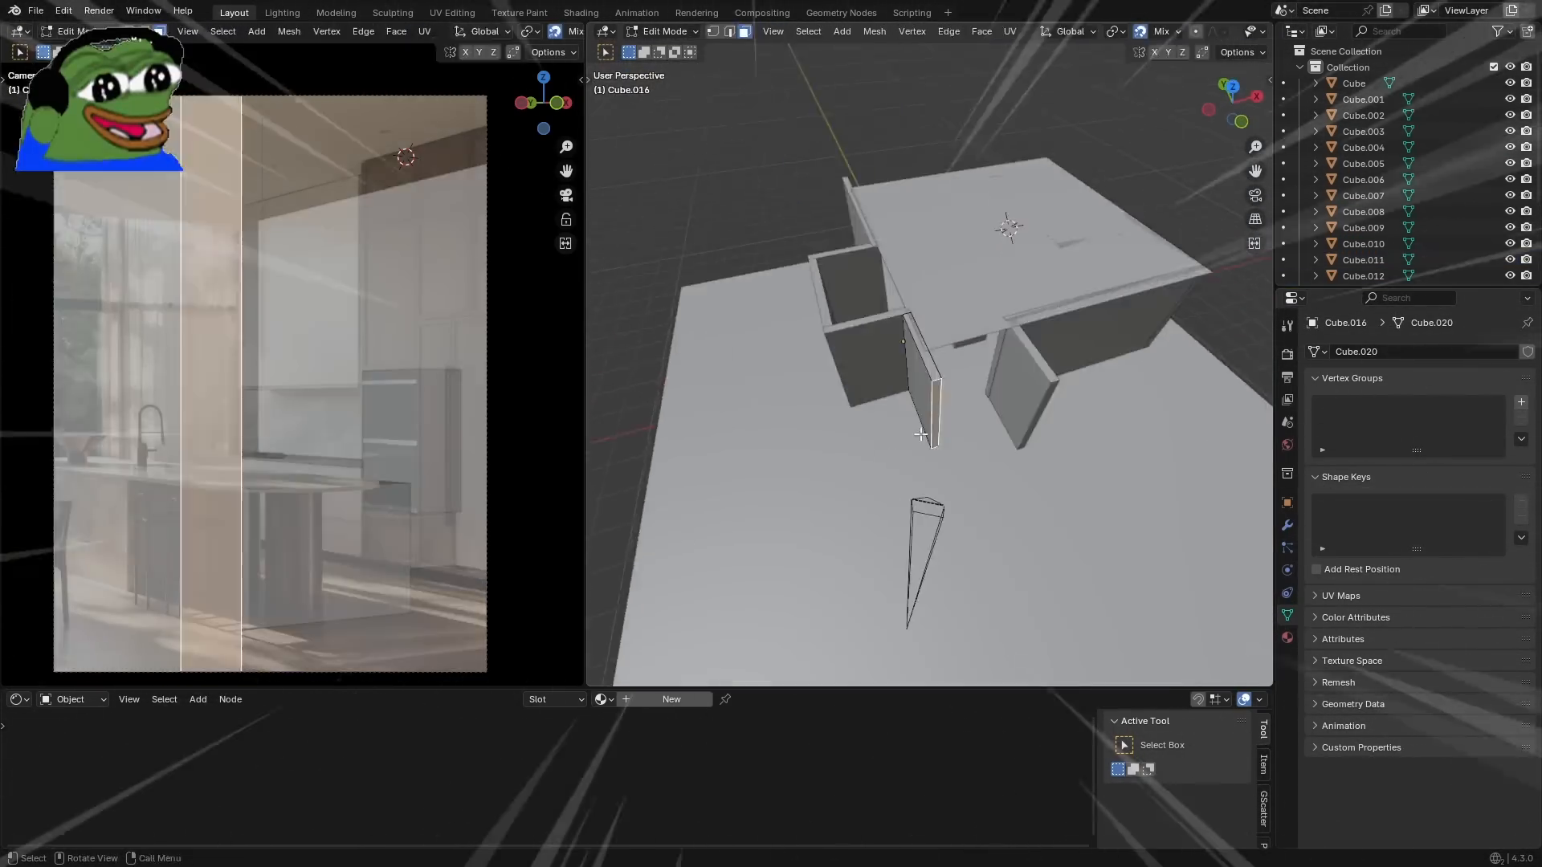
{"action": "middle_click_drag", "start_coordinate": [964, 394], "coordinate": [884, 365]}
{"action": "key", "text": "Tab"}
Move the room's walls, floor and ceiling into a new collection named Walls and exclude it from the view layer.
{"action": "left_click", "coordinate": [884, 365]}
{"action": "left_click", "coordinate": [399, 489]}
{"action": "scroll", "coordinate": [899, 297], "scroll_direction": "down", "scroll_amount": 5}
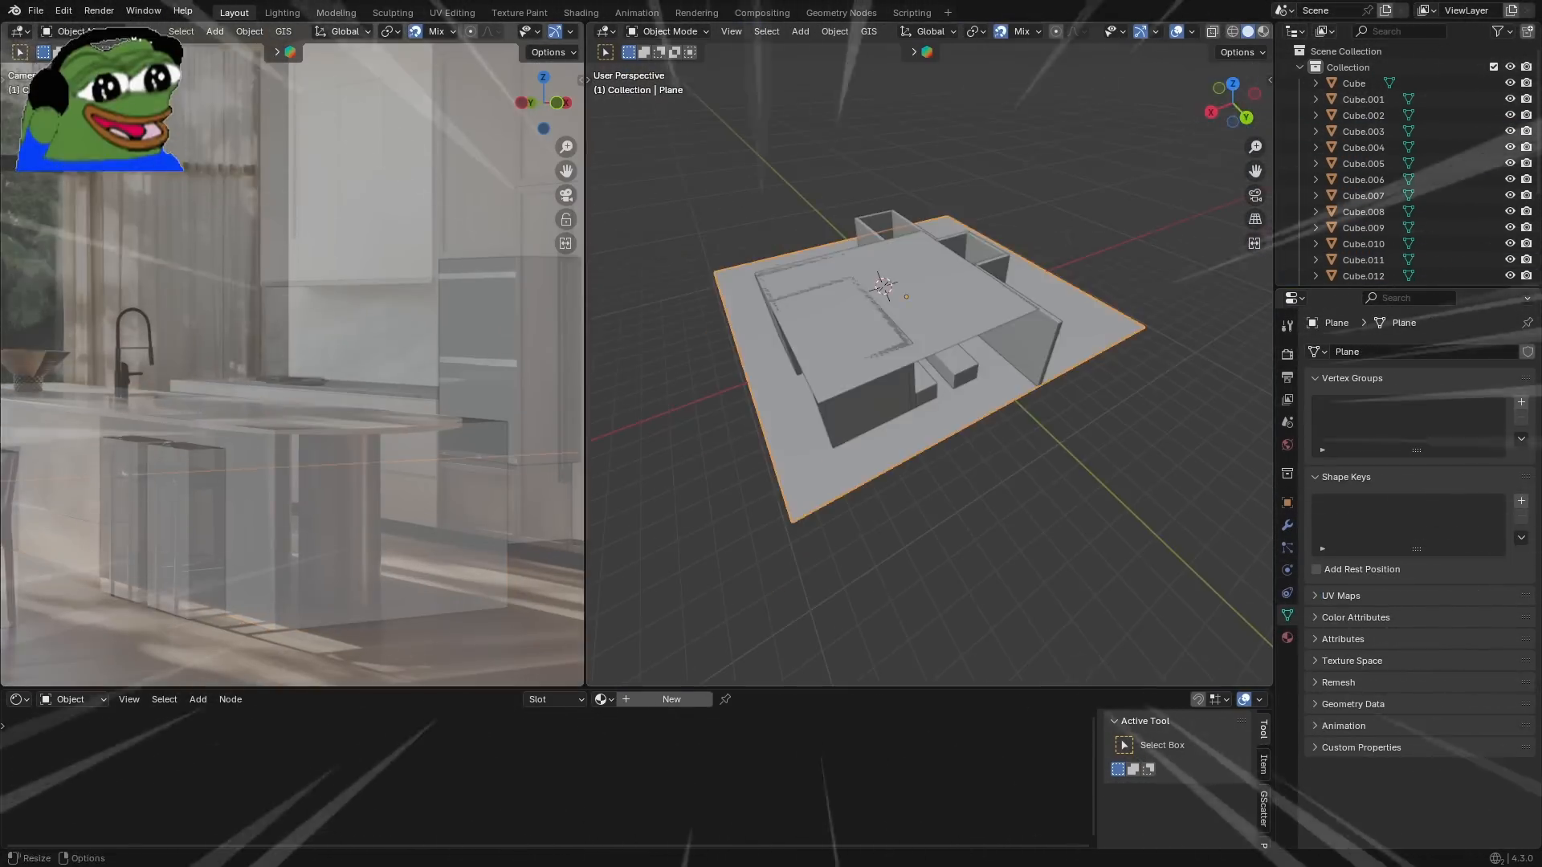
{"action": "key", "text": "m"}
{"action": "left_click", "coordinate": [910, 316]}
{"action": "type", "text": "Walls"}
{"action": "key", "text": "Return"}
{"action": "left_click", "coordinate": [1494, 98]}
Thin the island box into a countertop slab by moving its face along Z, and bevel the end edges into a rounded tip.
{"action": "key", "text": "Tab"}
{"action": "key", "text": "g"}
{"action": "key", "text": "z"}
{"action": "key", "text": "2"}
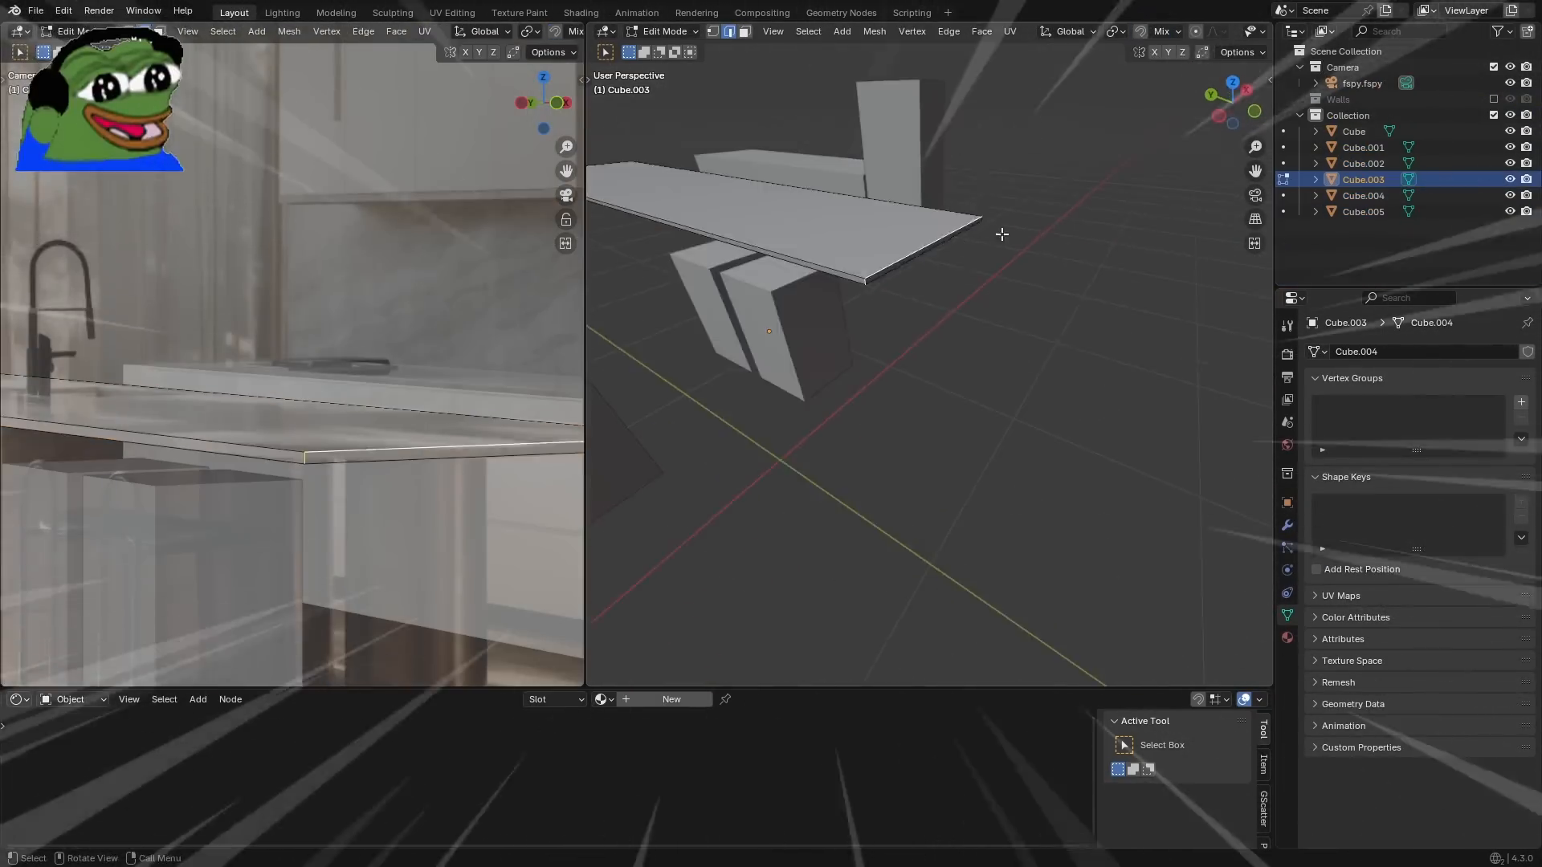
{"action": "key", "text": "ctrl+b"}
{"action": "left_click", "coordinate": [1034, 498]}
{"action": "key", "text": "Tab"}
Give the countertop a Bevel modifier with amount 0.001 m and 5 segments, and apply Shade Auto Smooth.
{"action": "left_click", "coordinate": [1287, 526]}
{"action": "double_click", "coordinate": [1453, 441]}
{"action": "type", "text": "0.001"}
{"action": "key", "text": "Return"}
{"action": "scroll", "coordinate": [924, 361], "scroll_direction": "down", "scroll_amount": 5}
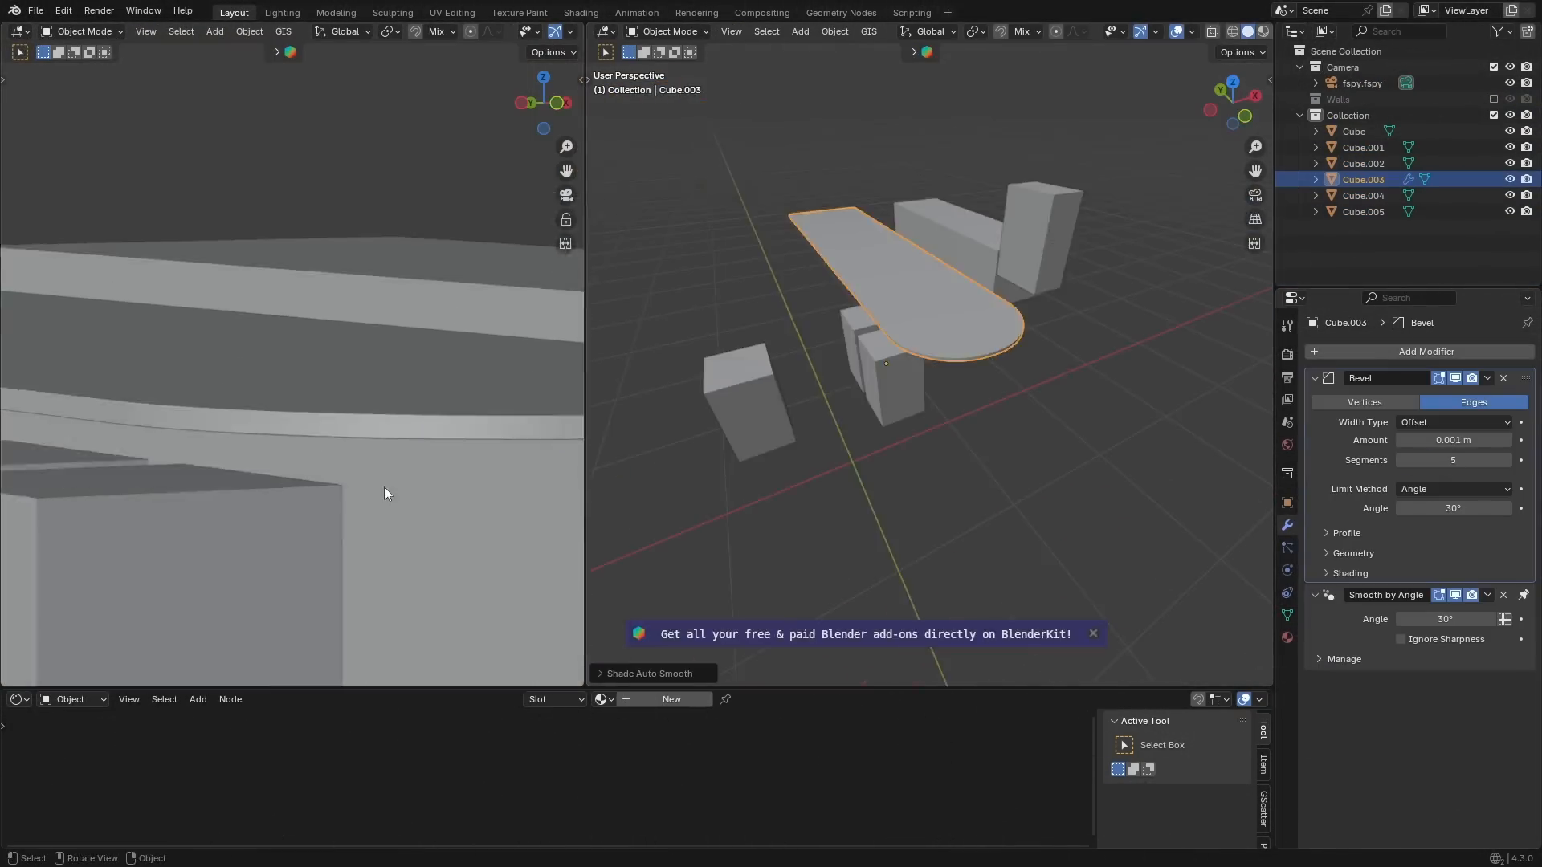
Duplicate a stool box and slide the copy along Y under the countertop as the island's base.
{"action": "key", "text": "ctrl+b"}
{"action": "left_click", "coordinate": [101, 53]}
{"action": "key", "text": "Tab"}
{"action": "key", "text": "shift+d"}
{"action": "key", "text": "g"}
{"action": "key", "text": "y"}
{"action": "left_click", "coordinate": [991, 344]}
{"action": "scroll", "coordinate": [412, 426], "scroll_direction": "up", "scroll_amount": 5}
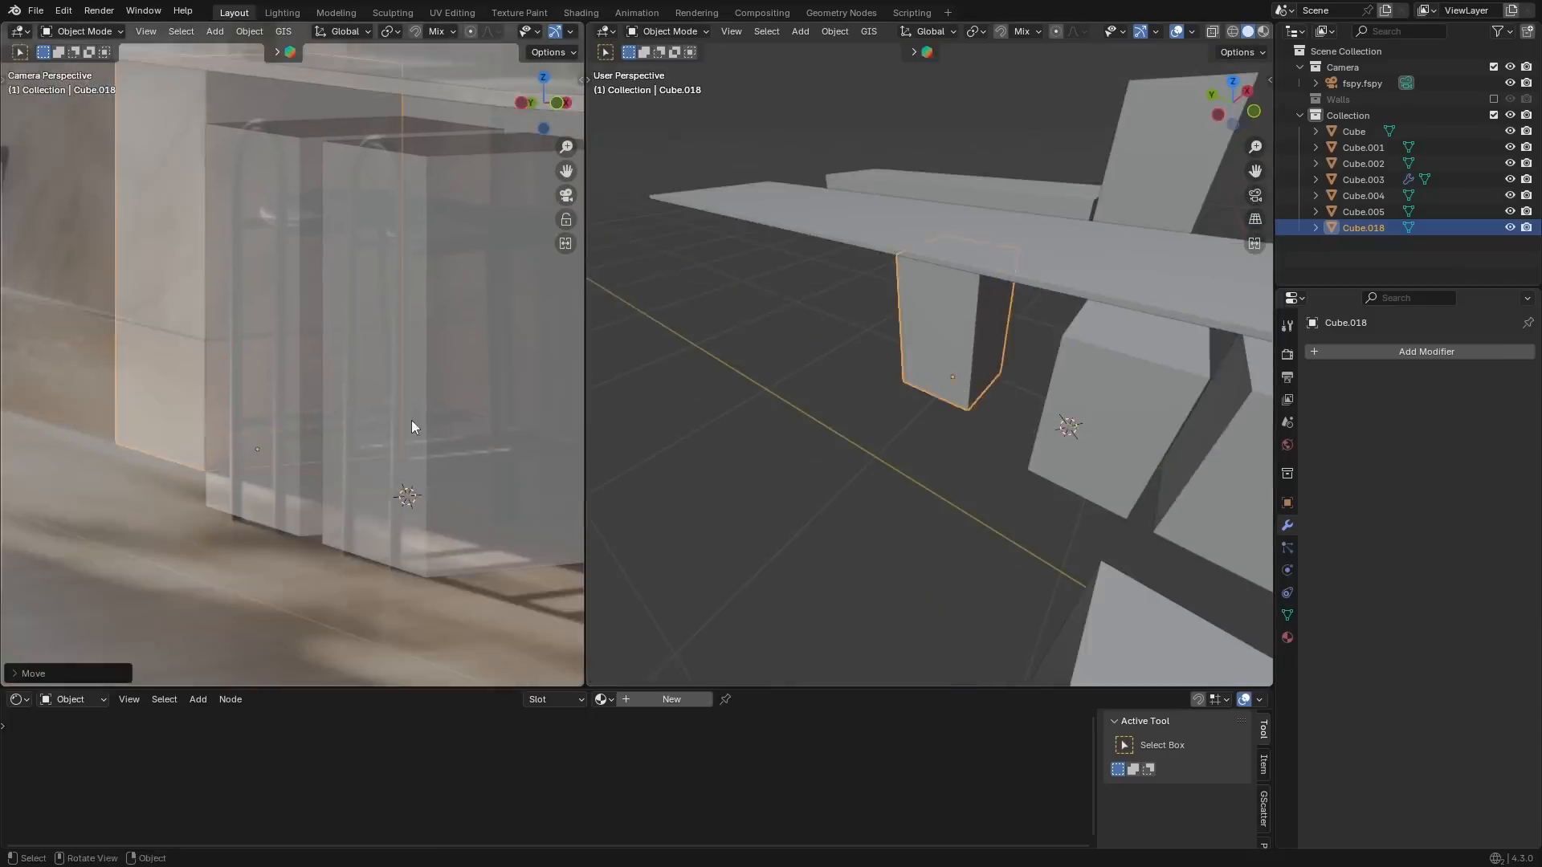
Extend the island base beneath the countertop by moving its side face along the Y axis.
{"action": "key", "text": "Tab"}
{"action": "key", "text": "3"}
{"action": "key", "text": "g"}
{"action": "key", "text": "y"}
{"action": "left_click", "coordinate": [1057, 330]}
{"action": "key", "text": "Tab"}
Add a cylinder with its geometry raised along Z so its base sits at the origin, and scale it to column size.
{"action": "key", "text": "shift+a"}
{"action": "key", "text": "Tab"}
{"action": "key", "text": "g"}
{"action": "key", "text": "z"}
{"action": "key", "text": "Tab"}
{"action": "key", "text": "s"}
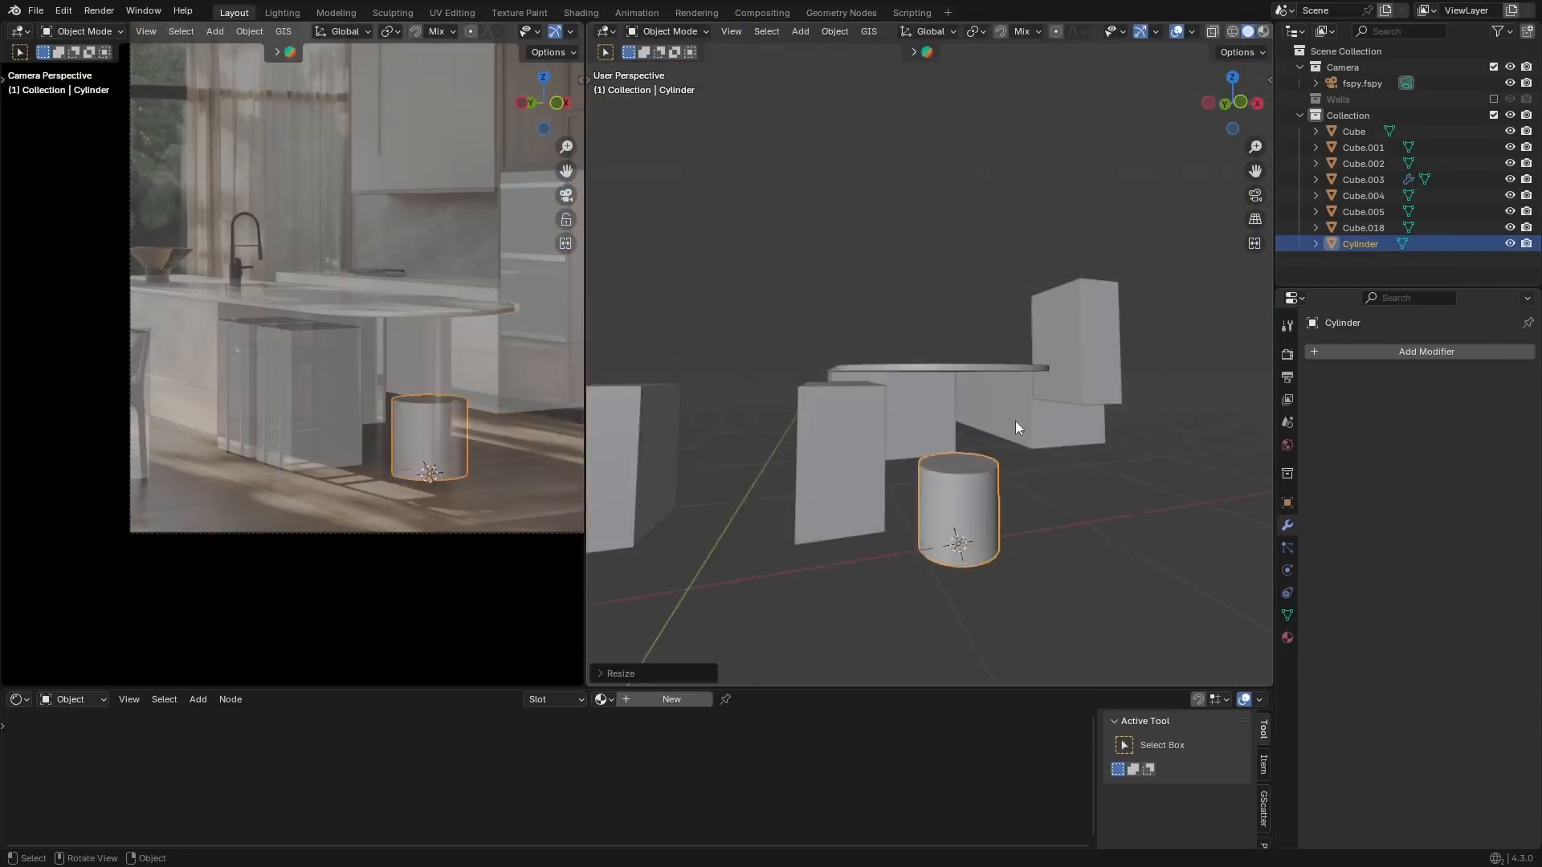
Place the cylinder as a column under the countertop's rounded end and apply Shade Auto Smooth to it.
{"action": "key", "text": "g"}
{"action": "left_click", "coordinate": [1157, 649]}
{"action": "left_click", "coordinate": [835, 31]}
{"action": "left_click", "coordinate": [885, 418]}
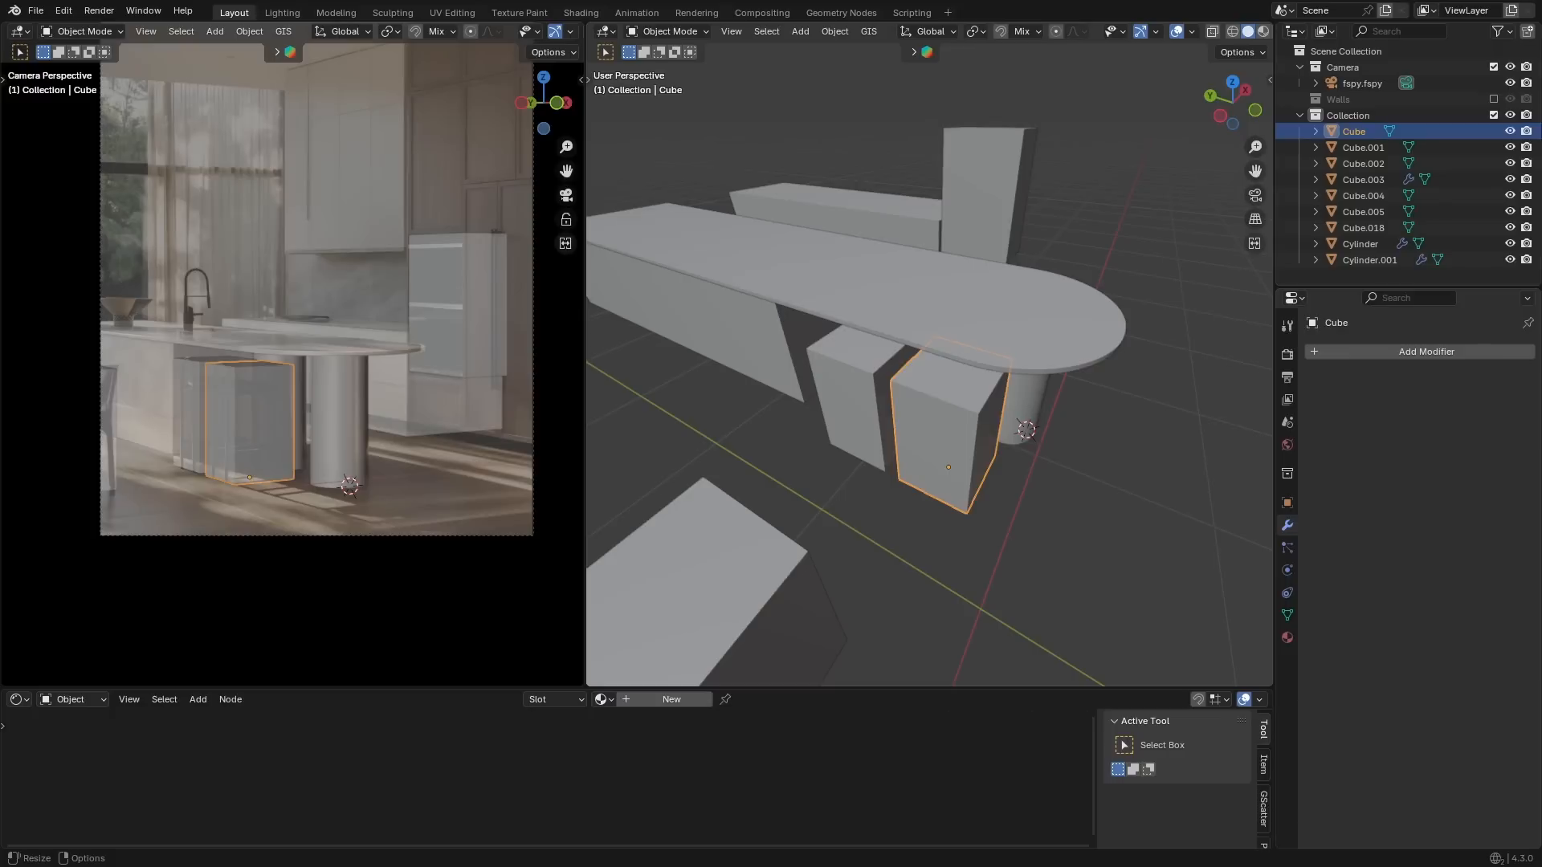
Paste the copied Michelle Chair barstool model into the scene.
{"action": "middle_click_drag", "start_coordinate": [924, 418], "coordinate": [947, 466]}
{"action": "scroll", "coordinate": [883, 442], "scroll_direction": "down", "scroll_amount": 3}
{"action": "key", "text": "ctrl+v"}
{"action": "left_click", "coordinate": [859, 427]}
{"action": "scroll", "coordinate": [296, 479], "scroll_direction": "up", "scroll_amount": 3}
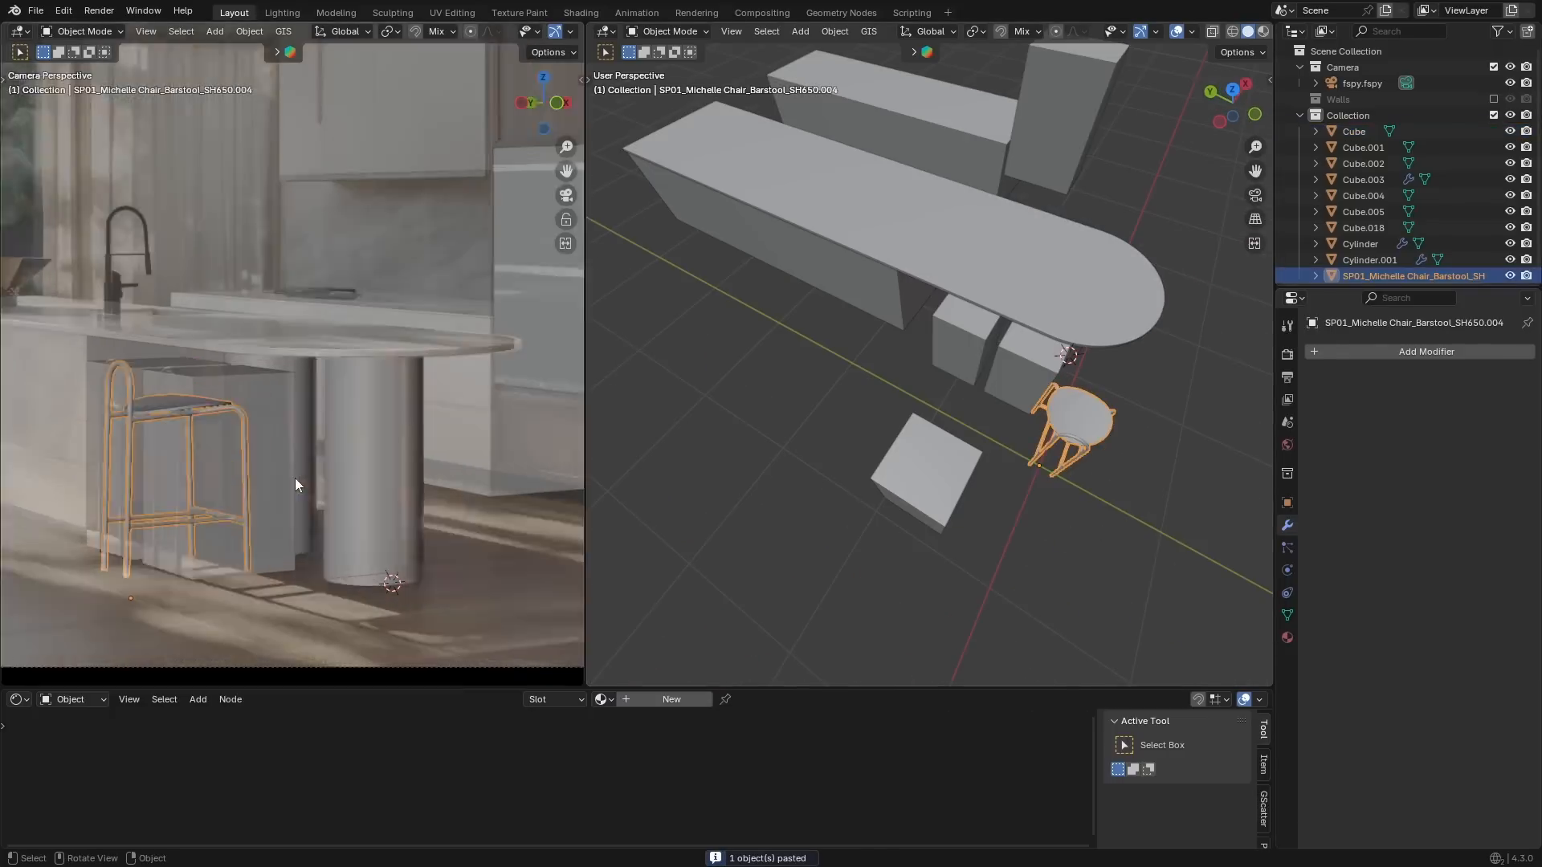
{"action": "scroll", "coordinate": [1124, 458], "scroll_direction": "up", "scroll_amount": 3}
Move the bar stool model along the Y axis onto the farther stool box.
{"action": "key", "text": "g"}
{"action": "key", "text": "y"}
{"action": "left_click", "coordinate": [1244, 518]}
{"action": "middle_click_drag", "start_coordinate": [1245, 518], "coordinate": [1092, 437]}
{"action": "key", "text": "g"}
{"action": "key", "text": "y"}
{"action": "left_click", "coordinate": [1018, 268]}
{"action": "middle_click_drag", "start_coordinate": [1018, 268], "coordinate": [1062, 443]}
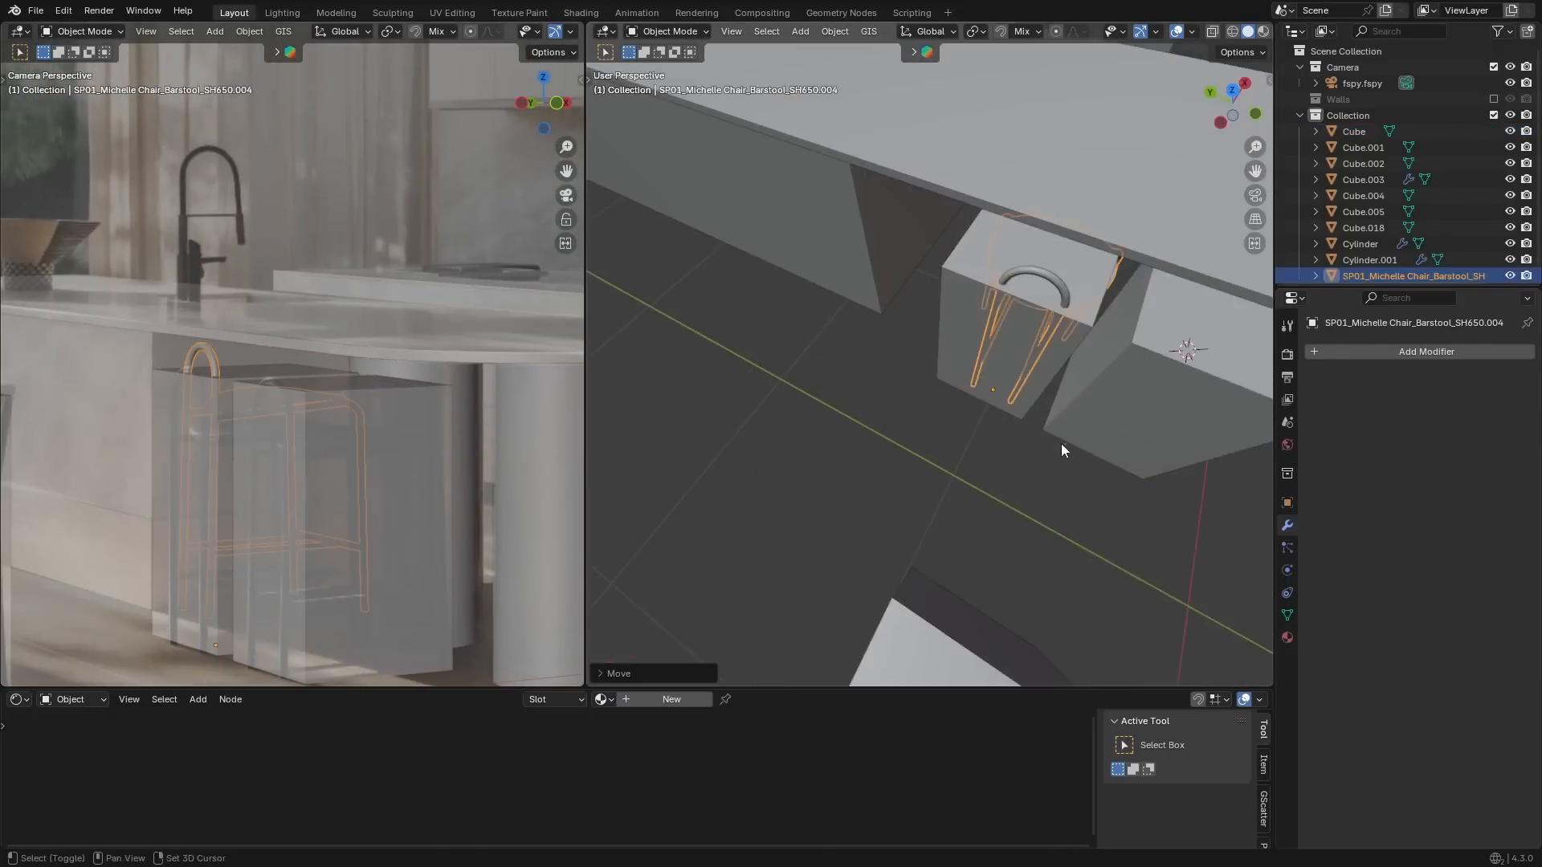
Move the bar stool across the floor plane and along Z to seat it at the farther stool box's base.
{"action": "scroll", "coordinate": [1061, 443], "scroll_direction": "up", "scroll_amount": 3}
{"action": "key", "text": "g"}
{"action": "key", "text": "shift+z"}
{"action": "left_click", "coordinate": [1119, 579]}
{"action": "scroll", "coordinate": [1021, 426], "scroll_direction": "up", "scroll_amount": 3}
{"action": "middle_click_drag", "start_coordinate": [1118, 578], "coordinate": [1019, 468]}
{"action": "key", "text": "g"}
{"action": "key", "text": "z"}
{"action": "left_click", "coordinate": [1023, 440]}
Shift the bar stool along X and across the floor plane, and scale it to match the stool in the photo.
{"action": "scroll", "coordinate": [1060, 505], "scroll_direction": "down", "scroll_amount": 5}
{"action": "key", "text": "g"}
{"action": "key", "text": "x"}
{"action": "left_click", "coordinate": [1003, 495]}
{"action": "key", "text": "g"}
{"action": "key", "text": "shift+z"}
{"action": "left_click", "coordinate": [1001, 577]}
{"action": "scroll", "coordinate": [292, 450], "scroll_direction": "up", "scroll_amount": 4}
{"action": "key", "text": "s"}
{"action": "left_click", "coordinate": [1017, 470]}
{"action": "scroll", "coordinate": [327, 467], "scroll_direction": "down", "scroll_amount": 3}
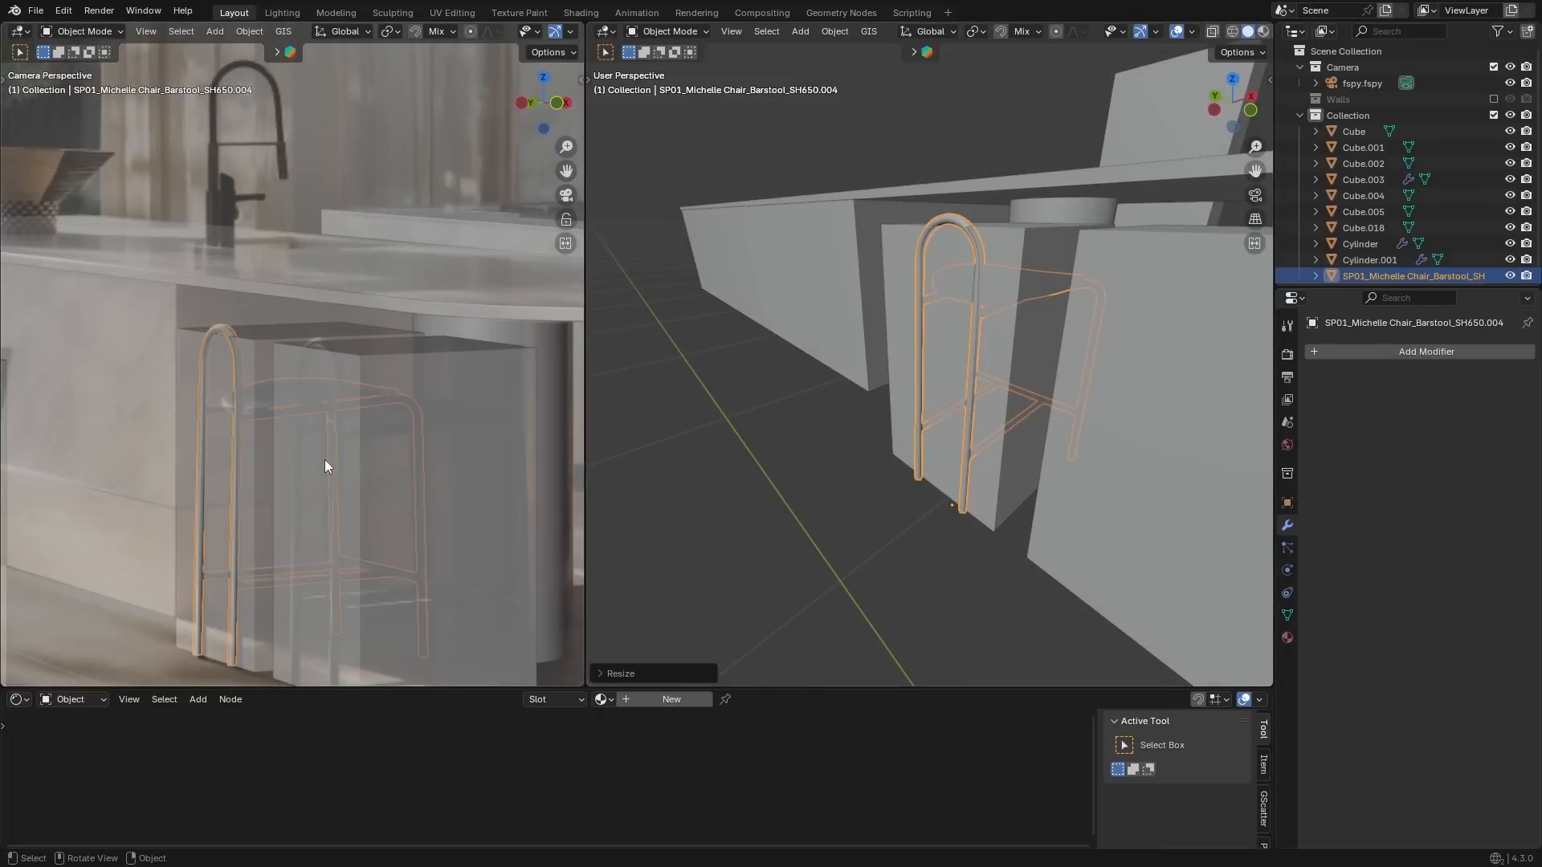
Duplicate the bar stool onto the nearer stool box and fine-tune the copy along Y against the photo.
{"action": "scroll", "coordinate": [385, 433], "scroll_direction": "down", "scroll_amount": 2}
{"action": "middle_click_drag", "start_coordinate": [876, 369], "coordinate": [867, 450]}
{"action": "key", "text": "shift+d"}
{"action": "key", "text": "shift+z"}
{"action": "left_click", "coordinate": [992, 514]}
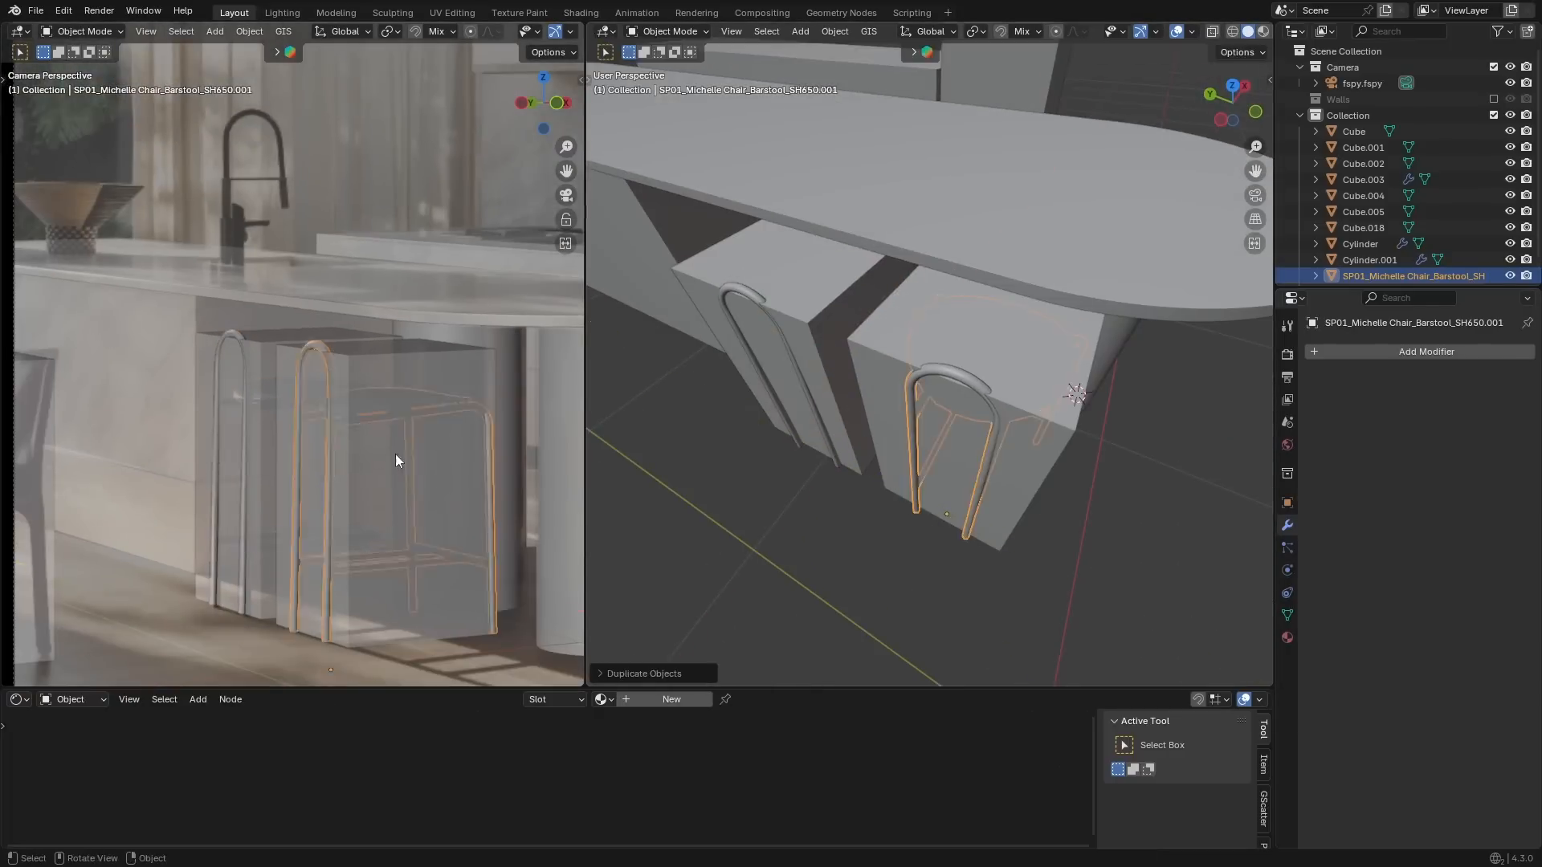
{"action": "scroll", "coordinate": [395, 455], "scroll_direction": "up", "scroll_amount": 4}
{"action": "key", "text": "g"}
{"action": "key", "text": "y"}
{"action": "left_click", "coordinate": [429, 345]}
{"action": "scroll", "coordinate": [426, 349], "scroll_direction": "down", "scroll_amount": 3}
{"action": "key", "text": "g"}
{"action": "key", "text": "y"}
{"action": "left_click", "coordinate": [418, 345]}
Delete the two stand-in boxes around the bar stools.
{"action": "left_click", "coordinate": [899, 323]}
{"action": "left_click", "coordinate": [791, 288], "text": "shift"}
{"action": "key", "text": "Delete"}
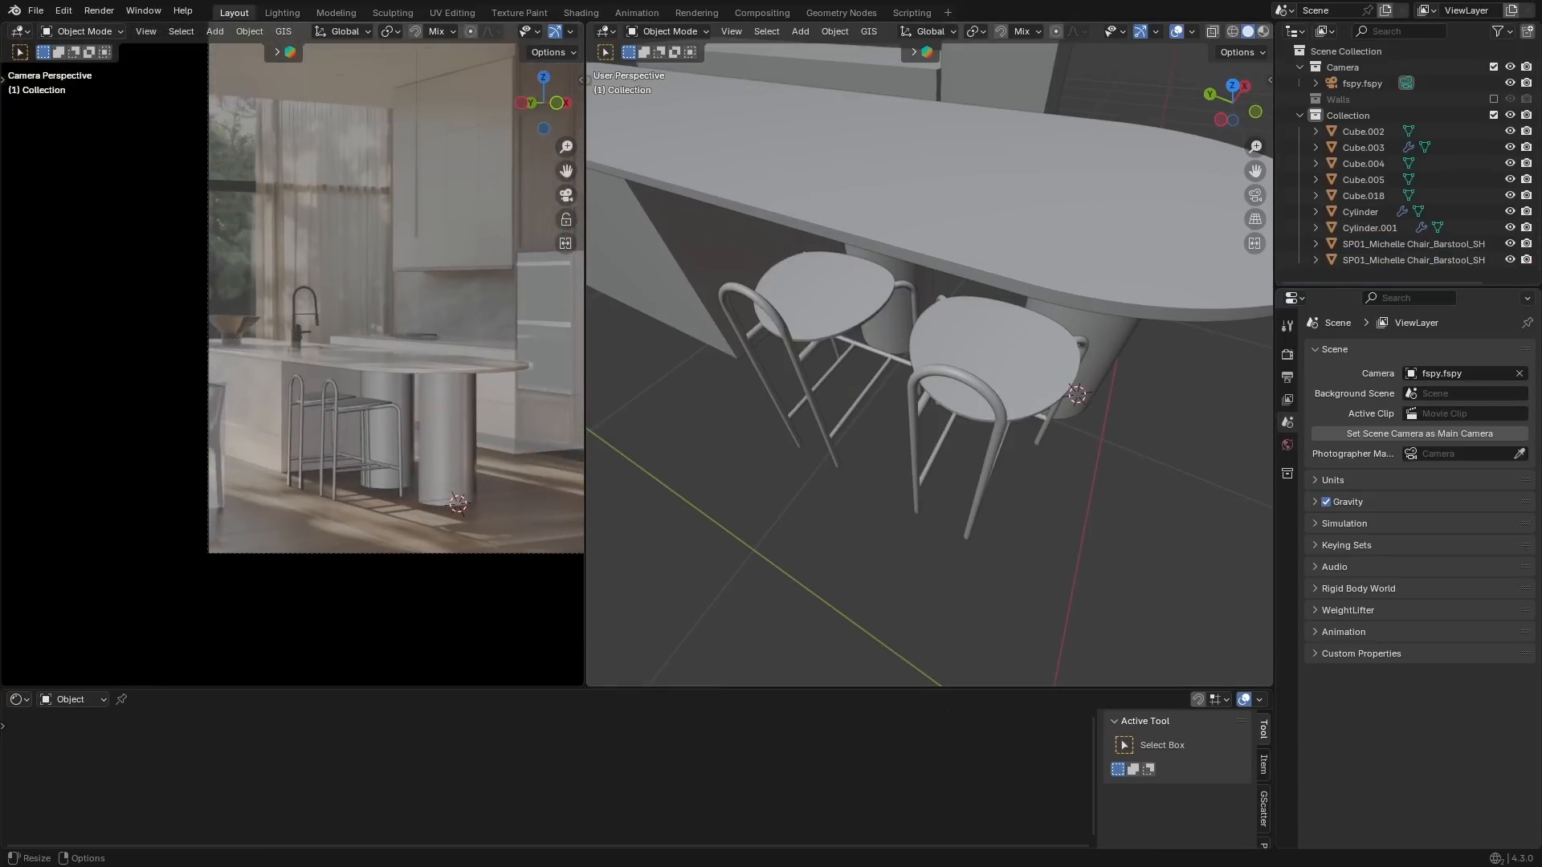
Paste the copied dining chair model, adjust it along Z and move it across the floor plane onto the chair's stand-in box.
{"action": "scroll", "coordinate": [937, 464], "scroll_direction": "down", "scroll_amount": 5}
{"action": "key", "text": "ctrl+v"}
{"action": "left_click", "coordinate": [803, 413]}
{"action": "scroll", "coordinate": [353, 434], "scroll_direction": "up", "scroll_amount": 4}
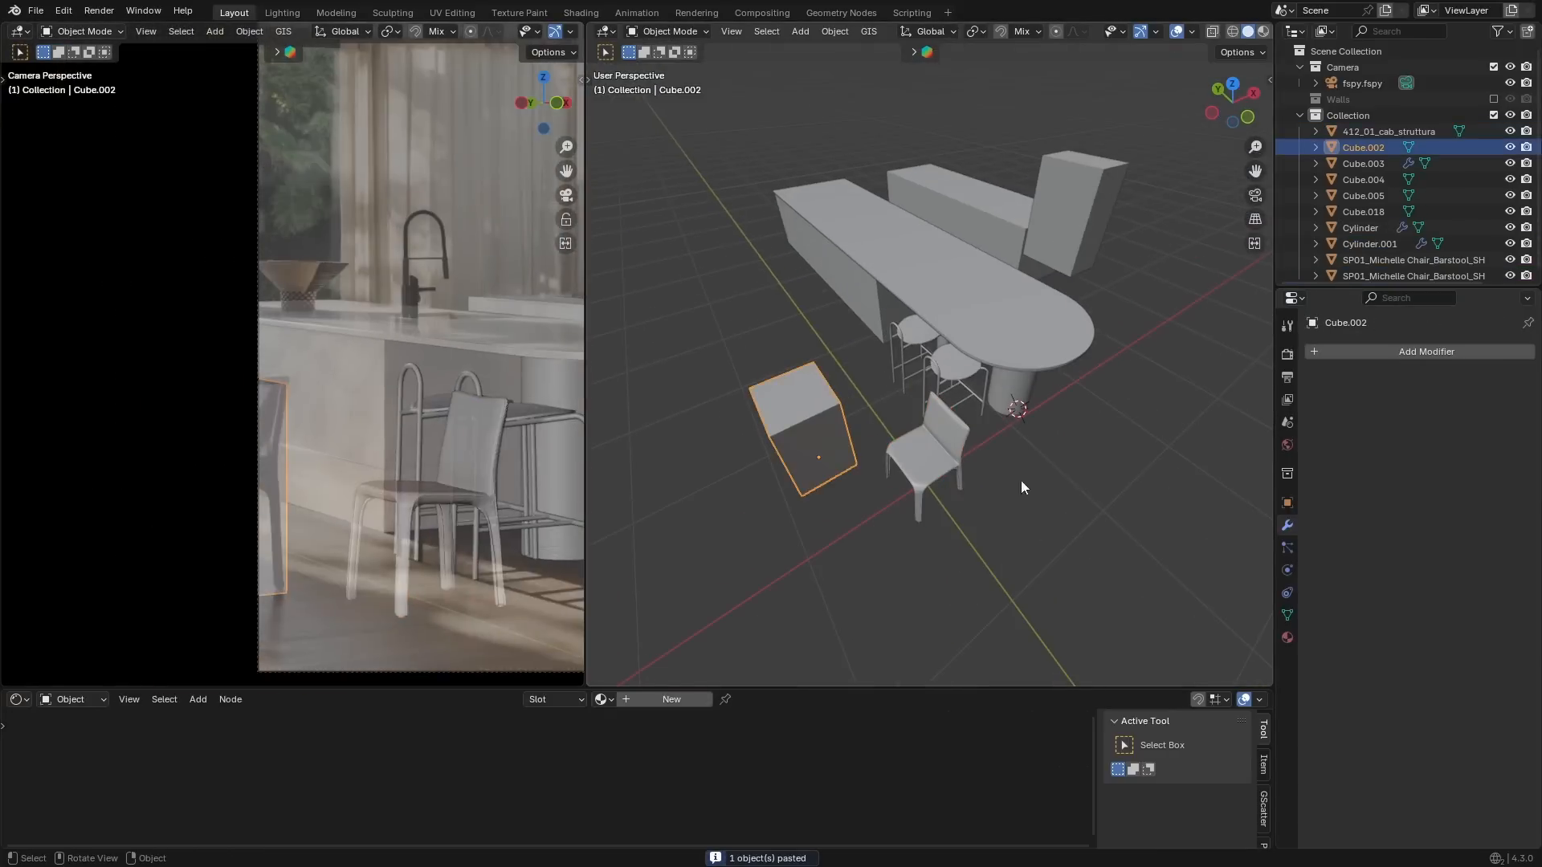
{"action": "left_click", "coordinate": [927, 446]}
{"action": "key", "text": "g"}
{"action": "key", "text": "z"}
{"action": "left_click", "coordinate": [1036, 362]}
{"action": "key", "text": "g"}
{"action": "key", "text": "shift+z"}
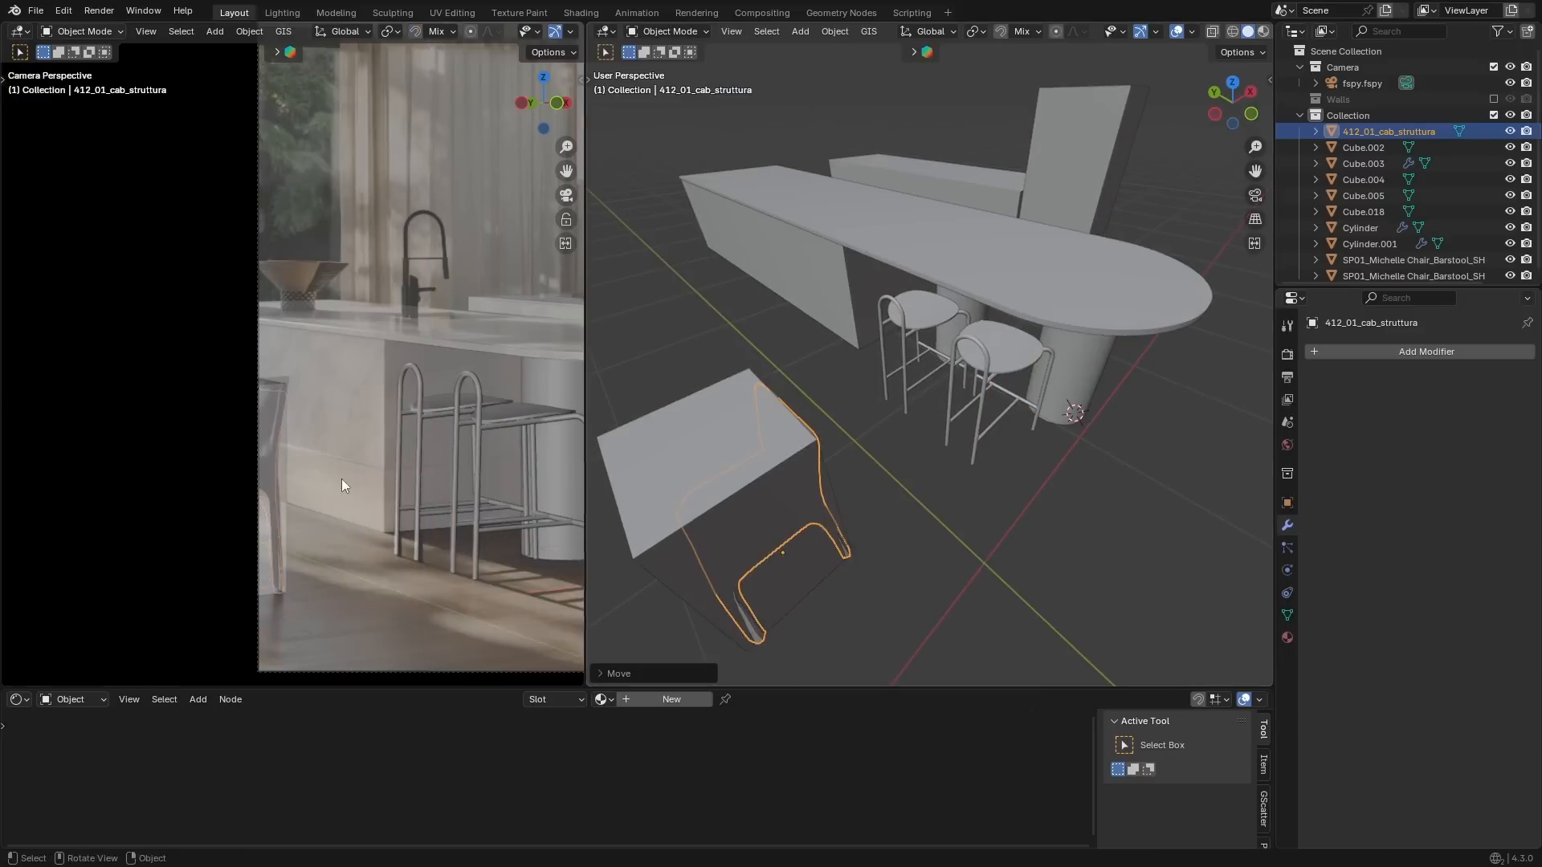
Scale the dining chair and move it along Y to match the chair in the photo.
{"action": "scroll", "coordinate": [341, 486], "scroll_direction": "up", "scroll_amount": 3}
{"action": "key", "text": "s"}
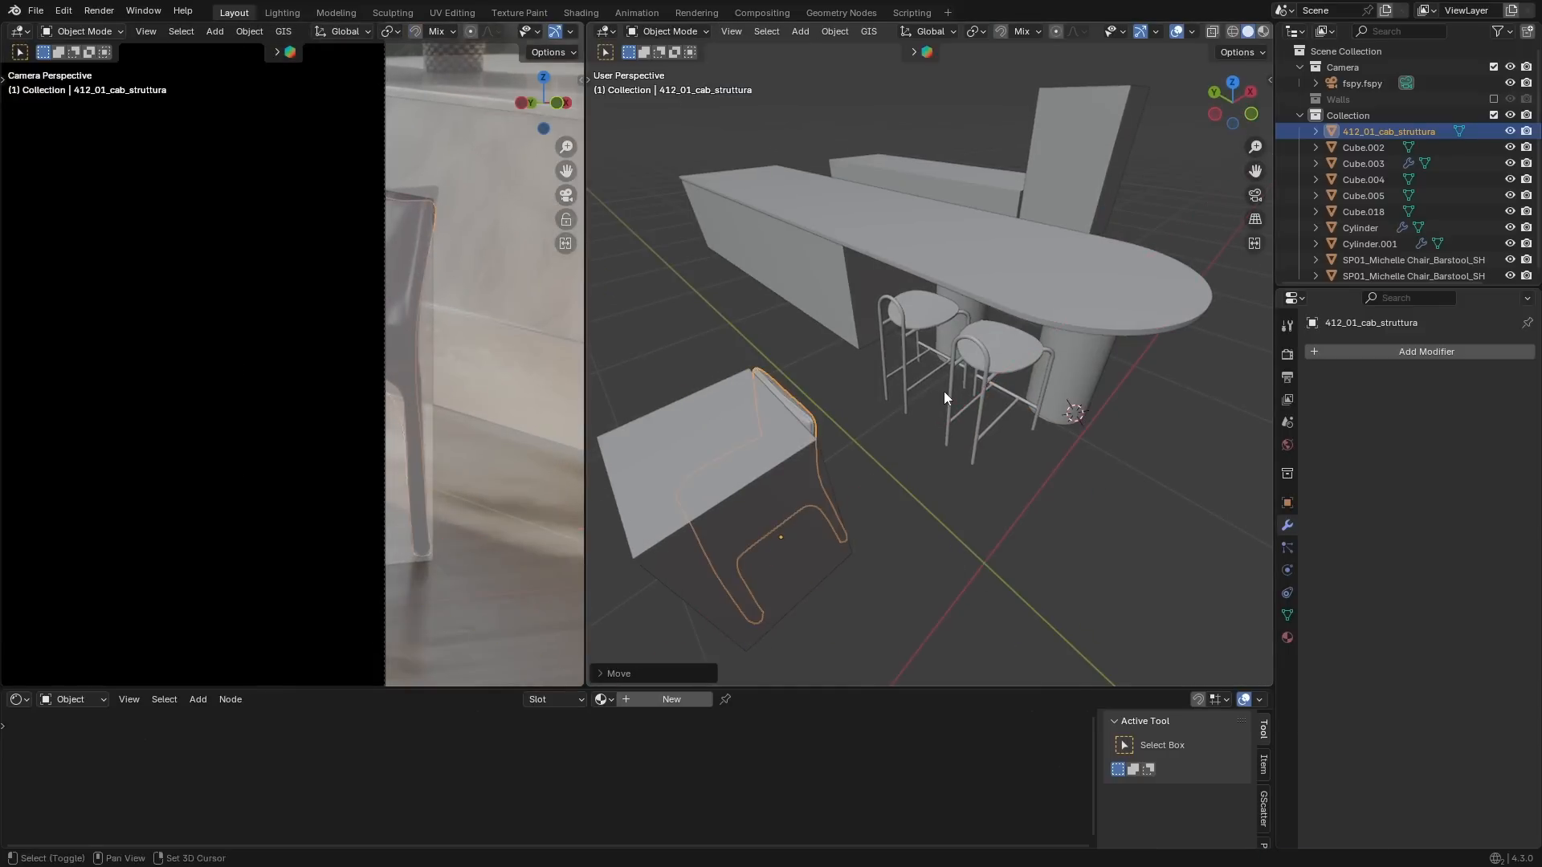
{"action": "key", "text": "g"}
{"action": "key", "text": "y"}
{"action": "middle_click_drag", "start_coordinate": [923, 482], "coordinate": [723, 482]}
{"action": "left_click", "coordinate": [854, 512]}
Delete the dining chair's stand-in box.
{"action": "left_click", "coordinate": [650, 345]}
{"action": "key", "text": "Delete"}
{"action": "scroll", "coordinate": [396, 450], "scroll_direction": "down", "scroll_amount": 6}
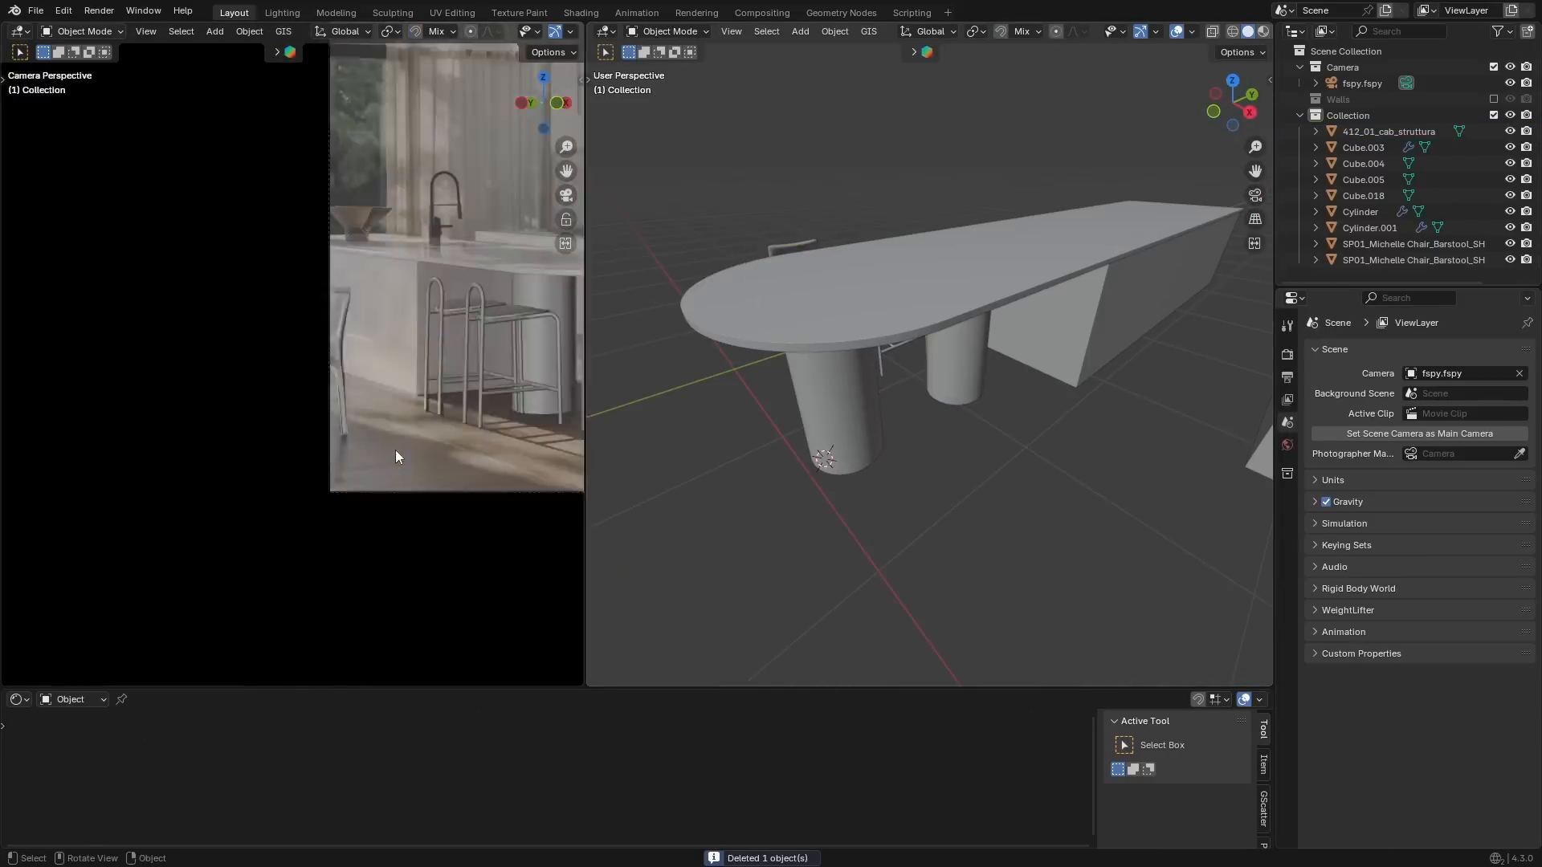
Examine how the back counter box's top face lines up with the counter in the photo.
{"action": "middle_click_drag", "start_coordinate": [843, 450], "coordinate": [1004, 452]}
{"action": "scroll", "coordinate": [1004, 452], "scroll_direction": "down", "scroll_amount": 3}
{"action": "scroll", "coordinate": [387, 474], "scroll_direction": "up", "scroll_amount": 5}
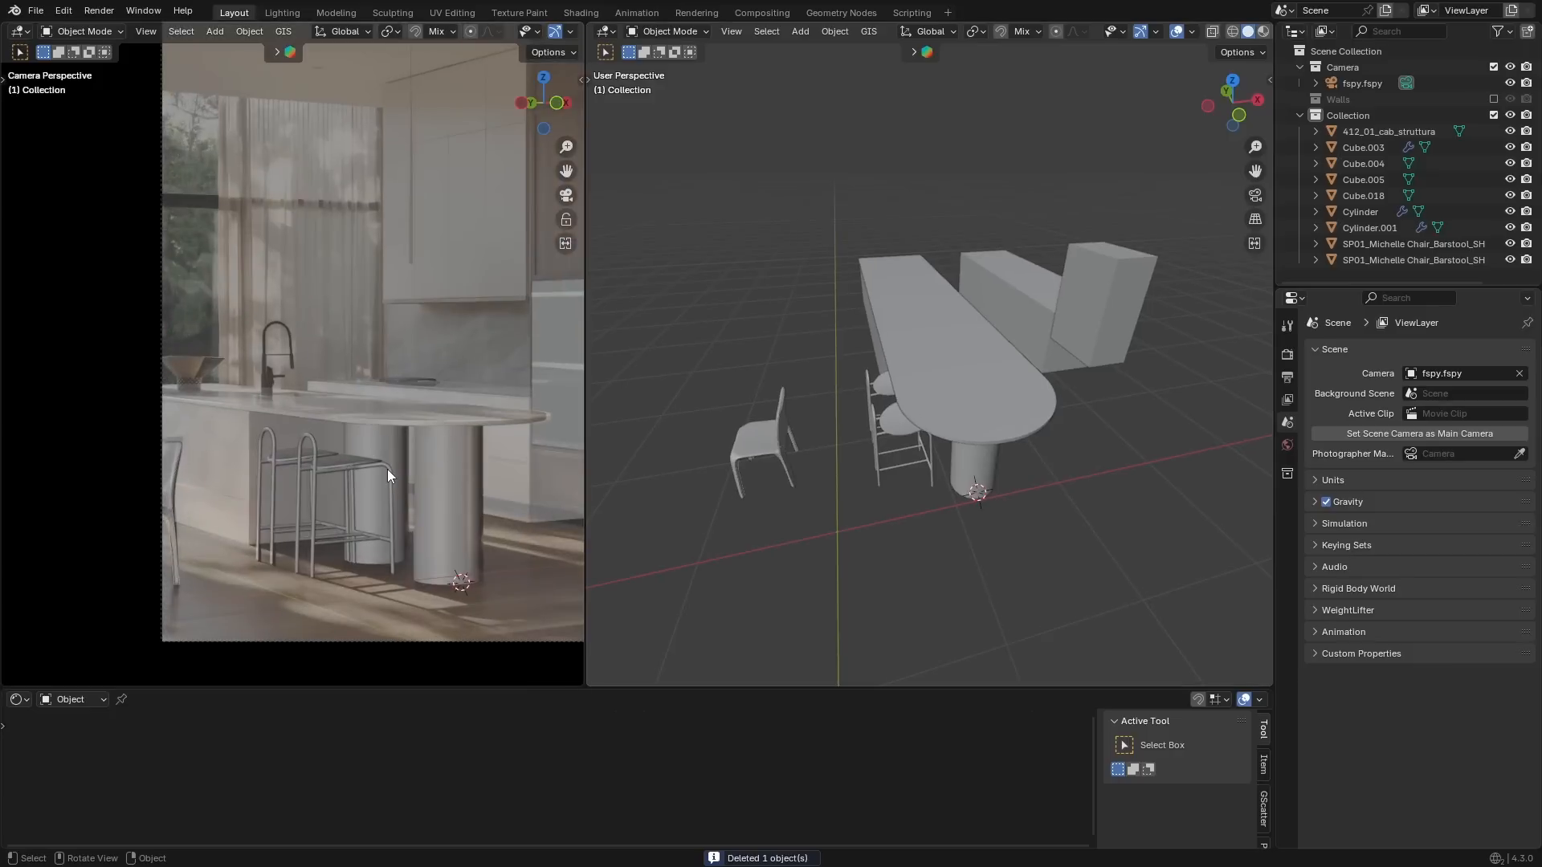
{"action": "scroll", "coordinate": [988, 416], "scroll_direction": "up", "scroll_amount": 2}
{"action": "left_click", "coordinate": [988, 417]}
{"action": "scroll", "coordinate": [988, 416], "scroll_direction": "up", "scroll_amount": 4}
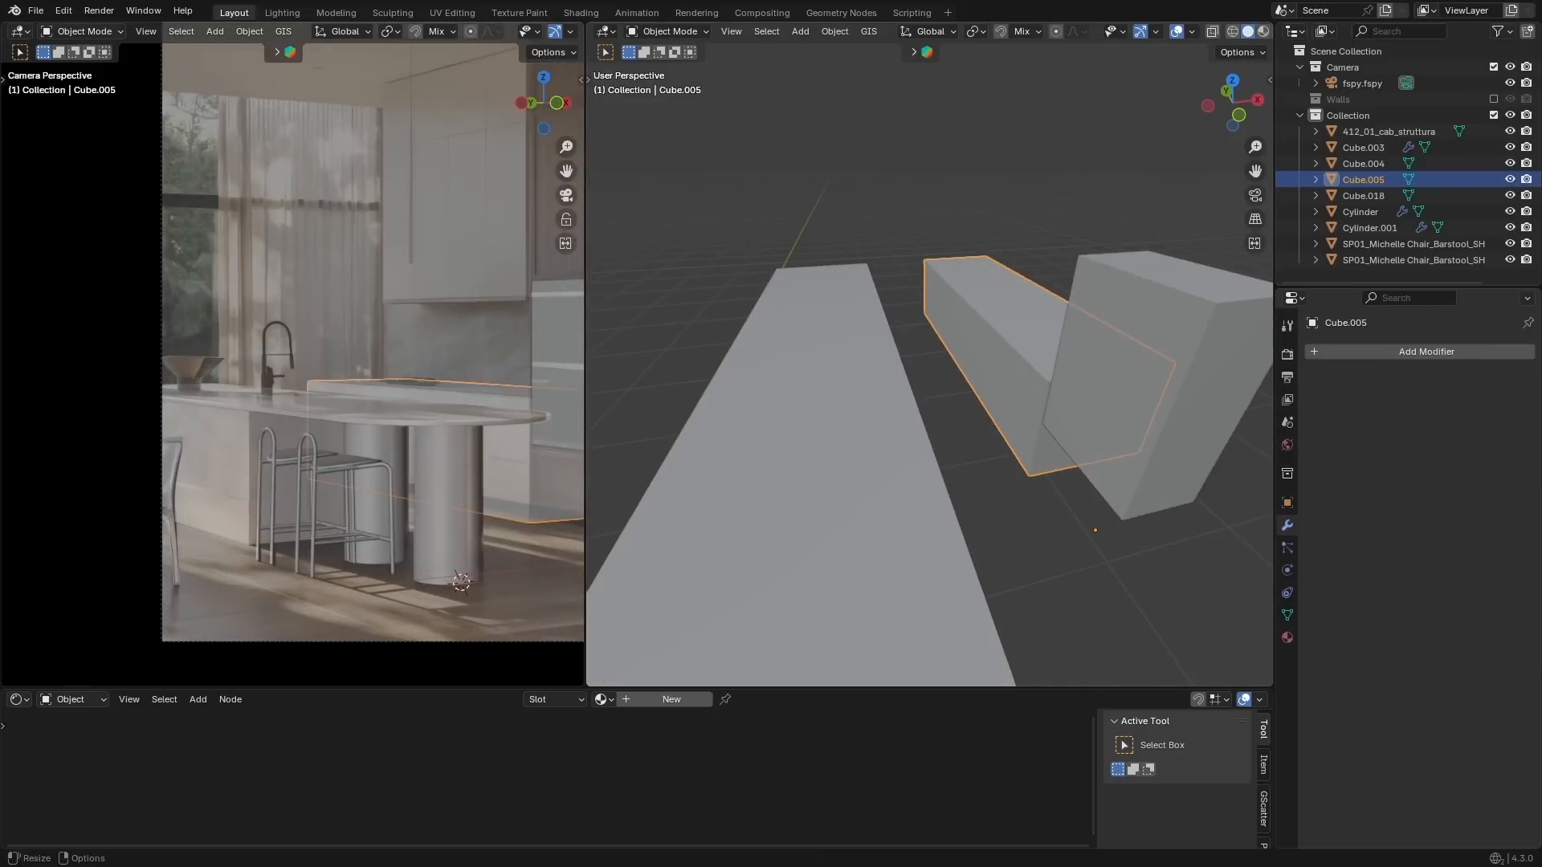
{"action": "scroll", "coordinate": [389, 460], "scroll_direction": "up", "scroll_amount": 7}
{"action": "middle_click_drag", "start_coordinate": [389, 459], "coordinate": [16, 377], "text": "shift"}
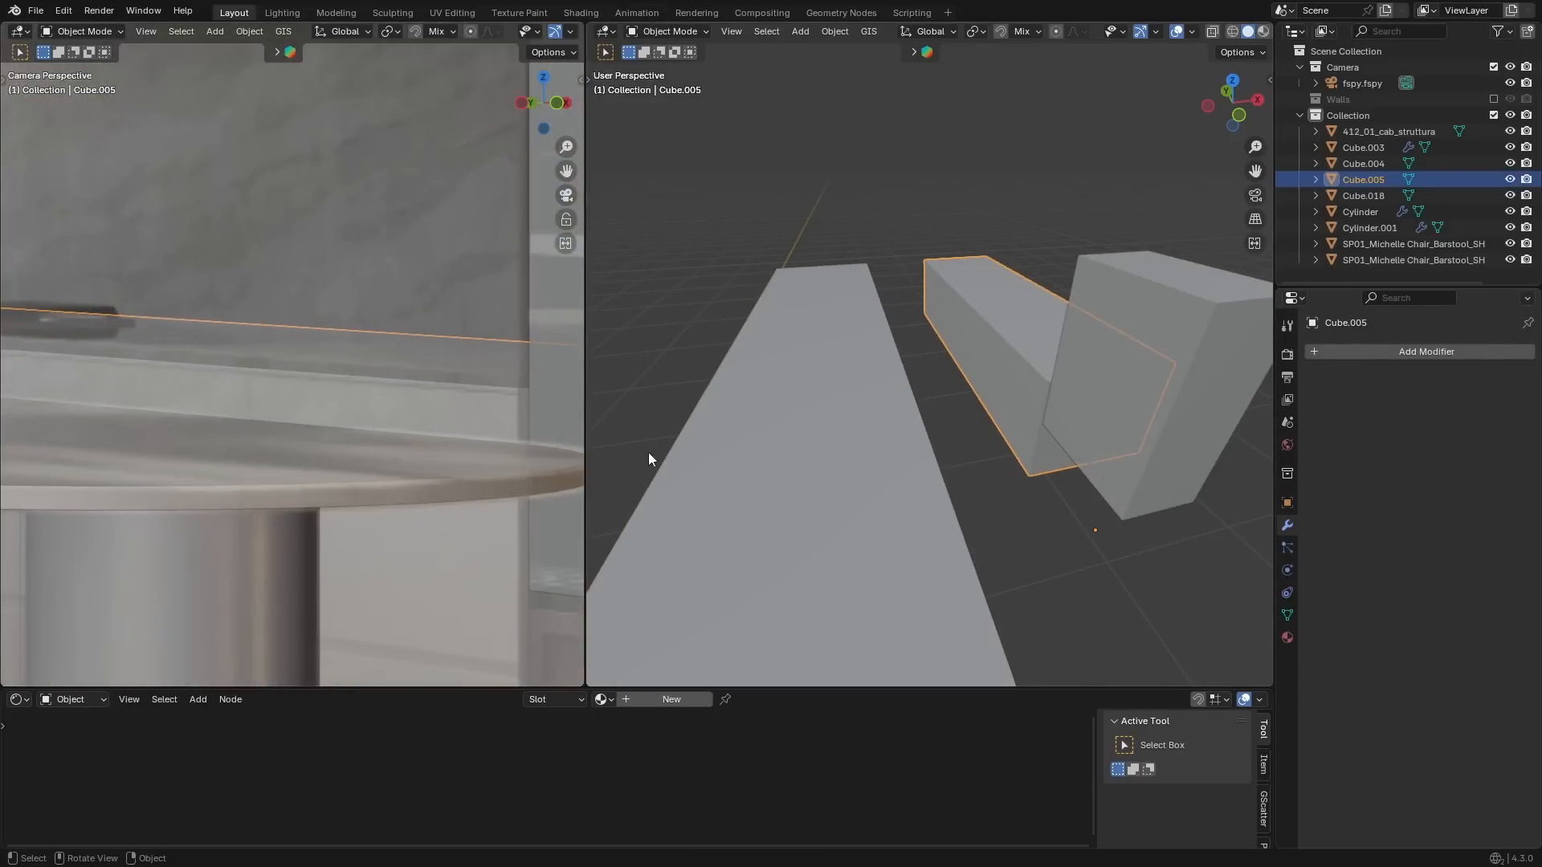
{"action": "middle_click_drag", "start_coordinate": [747, 446], "coordinate": [851, 433]}
{"action": "key", "text": "Tab"}
{"action": "left_click", "coordinate": [898, 324]}
{"action": "middle_click_drag", "start_coordinate": [931, 393], "coordinate": [1009, 544]}
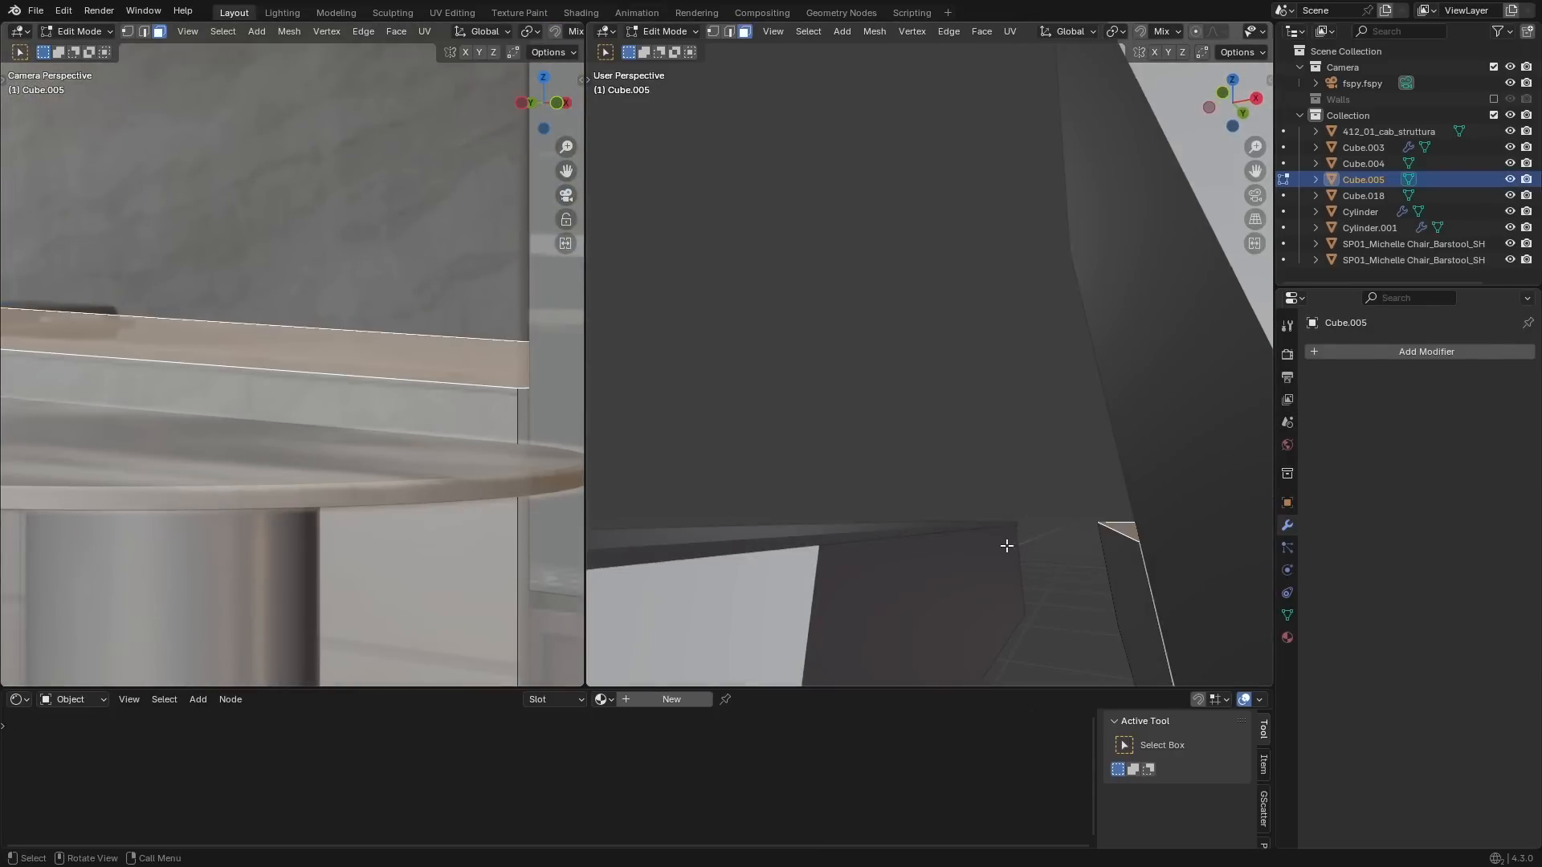
{"action": "scroll", "coordinate": [1008, 543], "scroll_direction": "down", "scroll_amount": 6}
{"action": "key", "text": "Tab"}
{"action": "scroll", "coordinate": [846, 417], "scroll_direction": "down", "scroll_amount": 3}
{"action": "middle_click_drag", "start_coordinate": [847, 417], "coordinate": [996, 429]}
{"action": "left_click", "coordinate": [996, 428]}
{"action": "middle_click_drag", "start_coordinate": [827, 474], "coordinate": [974, 538]}
{"action": "key", "text": "Tab"}
{"action": "left_click", "coordinate": [1000, 479]}
{"action": "key", "text": "shift+d"}
{"action": "key", "text": "x"}
{"action": "key", "text": "Escape"}
{"action": "key", "text": "x"}
{"action": "left_click", "coordinate": [764, 508]}
{"action": "key", "text": "Tab"}
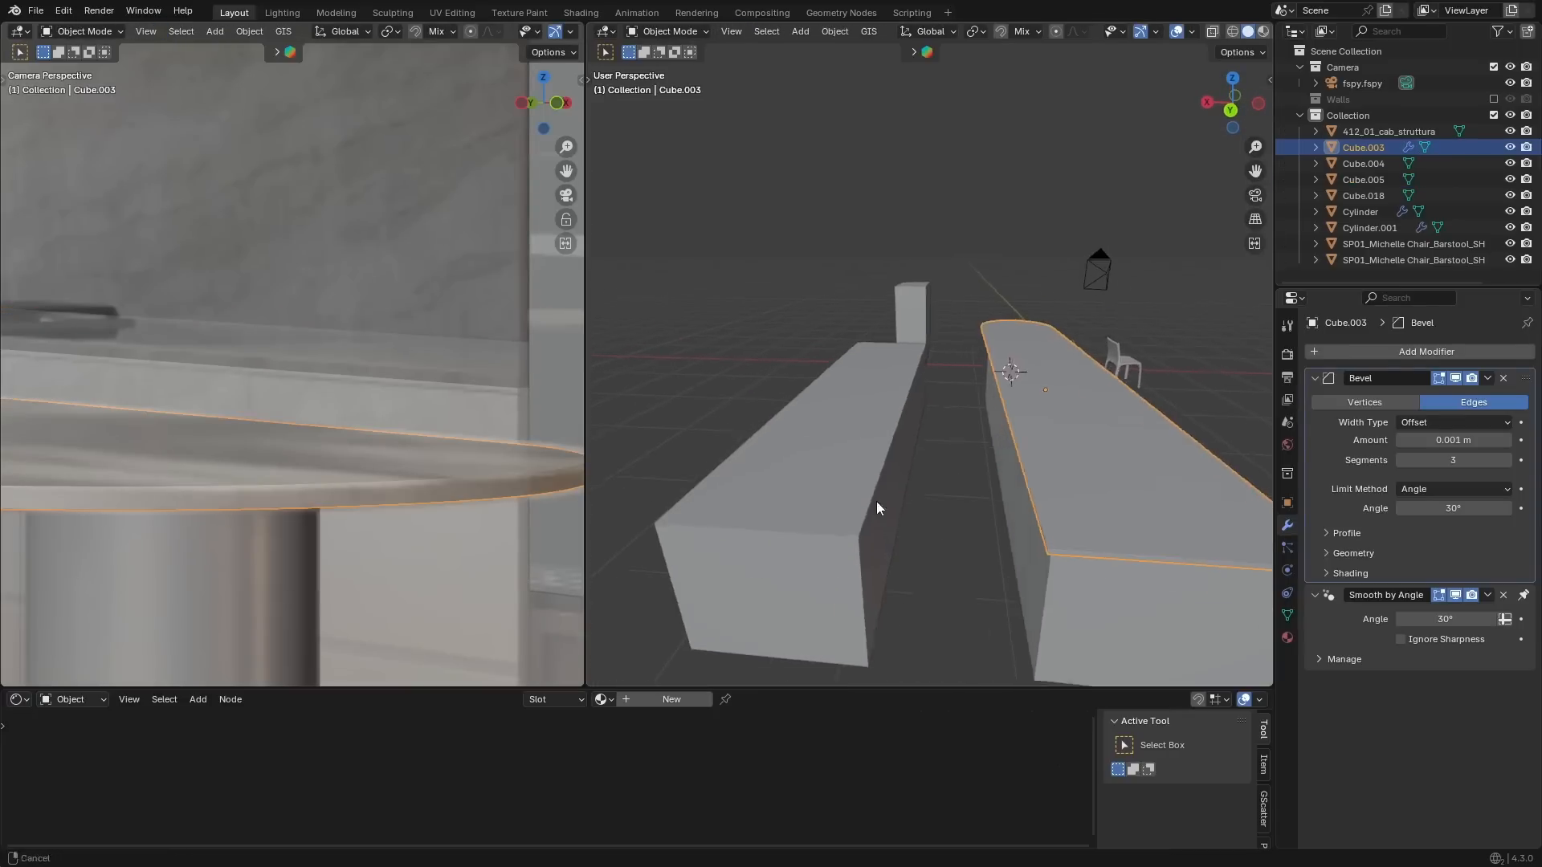
Snap the 3D cursor to the top face of the back counter box.
{"action": "left_click", "coordinate": [845, 372]}
{"action": "key", "text": "Tab"}
{"action": "left_click", "coordinate": [891, 389]}
{"action": "key", "text": "shift+s"}
{"action": "key", "text": "Tab"}
{"action": "scroll", "coordinate": [885, 382], "scroll_direction": "down", "scroll_amount": 4}
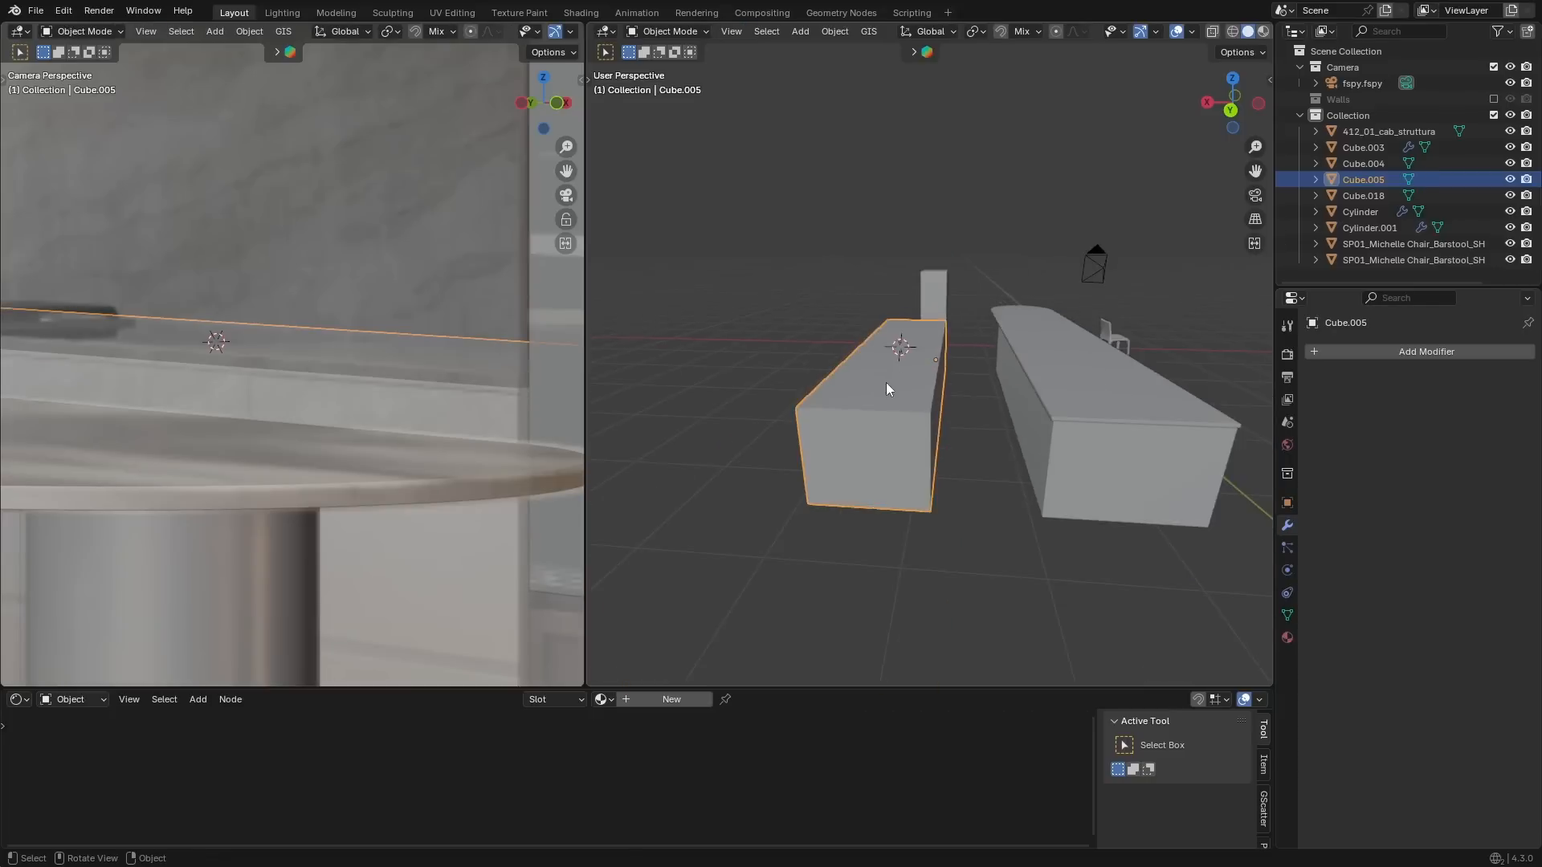
Duplicate the back counter box upward along Z and move the copy's bottom face vertically to the counter top.
{"action": "middle_click_drag", "start_coordinate": [885, 382], "coordinate": [830, 305]}
{"action": "key", "text": "shift+d"}
{"action": "key", "text": "z"}
{"action": "left_click", "coordinate": [964, 380]}
{"action": "key", "text": "Tab"}
{"action": "left_click", "coordinate": [811, 303]}
{"action": "scroll", "coordinate": [831, 306], "scroll_direction": "up", "scroll_amount": 3}
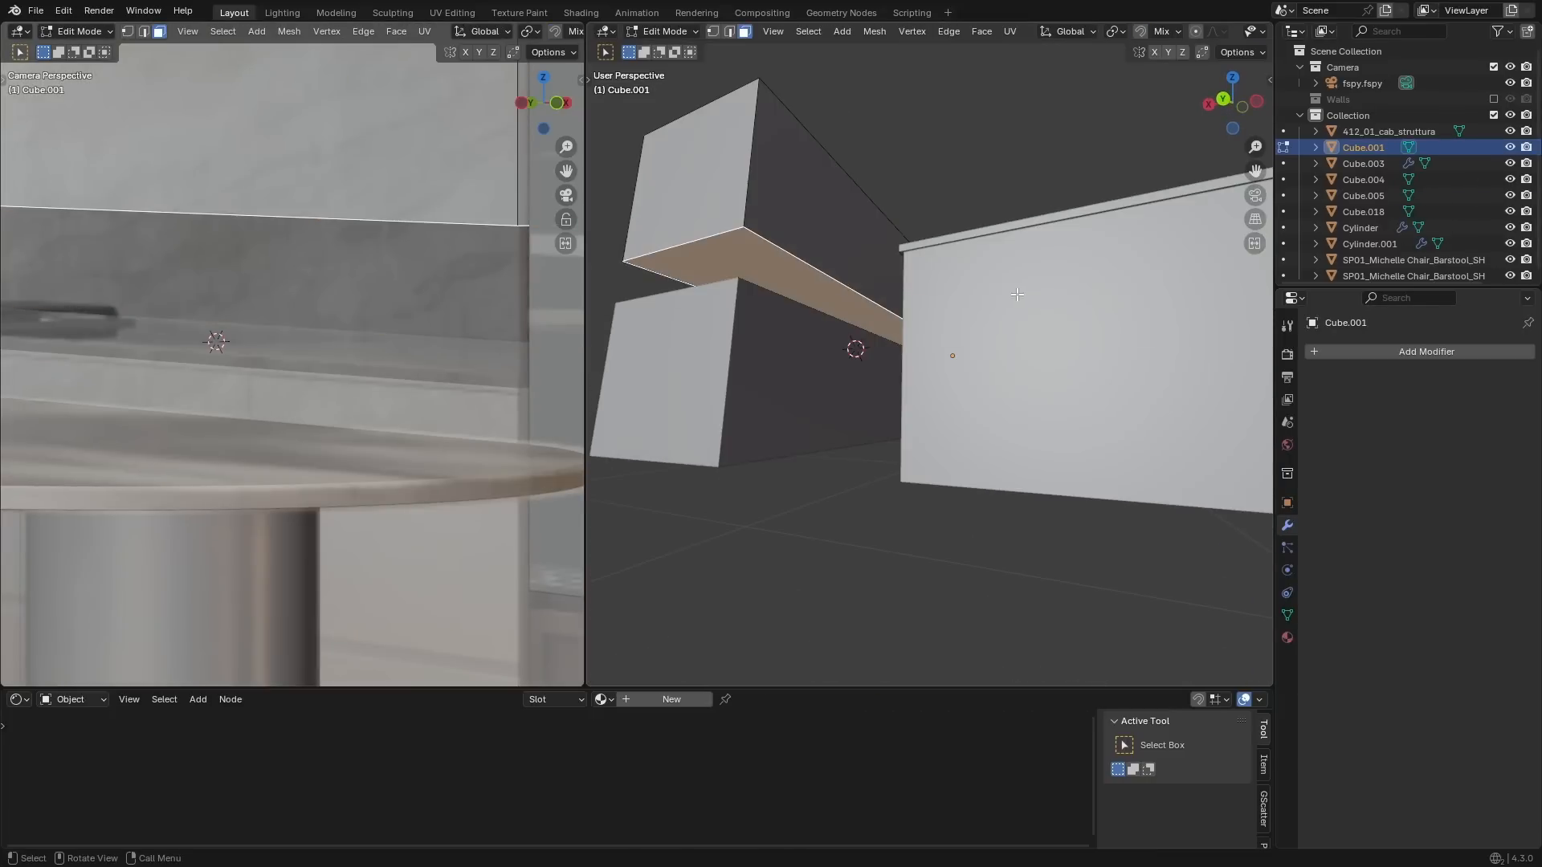
{"action": "middle_click_drag", "start_coordinate": [1018, 294], "coordinate": [964, 249]}
{"action": "key", "text": "g"}
{"action": "key", "text": "z"}
{"action": "left_click", "coordinate": [831, 297]}
Lower the copy's top face along Z to form a thin countertop slab, and display its item properties.
{"action": "scroll", "coordinate": [830, 296], "scroll_direction": "down", "scroll_amount": 5}
{"action": "middle_click_drag", "start_coordinate": [830, 297], "coordinate": [923, 450]}
{"action": "left_click", "coordinate": [915, 450]}
{"action": "key", "text": "g"}
{"action": "key", "text": "z"}
{"action": "left_click", "coordinate": [998, 549]}
{"action": "key", "text": "Tab"}
{"action": "key", "text": "n"}
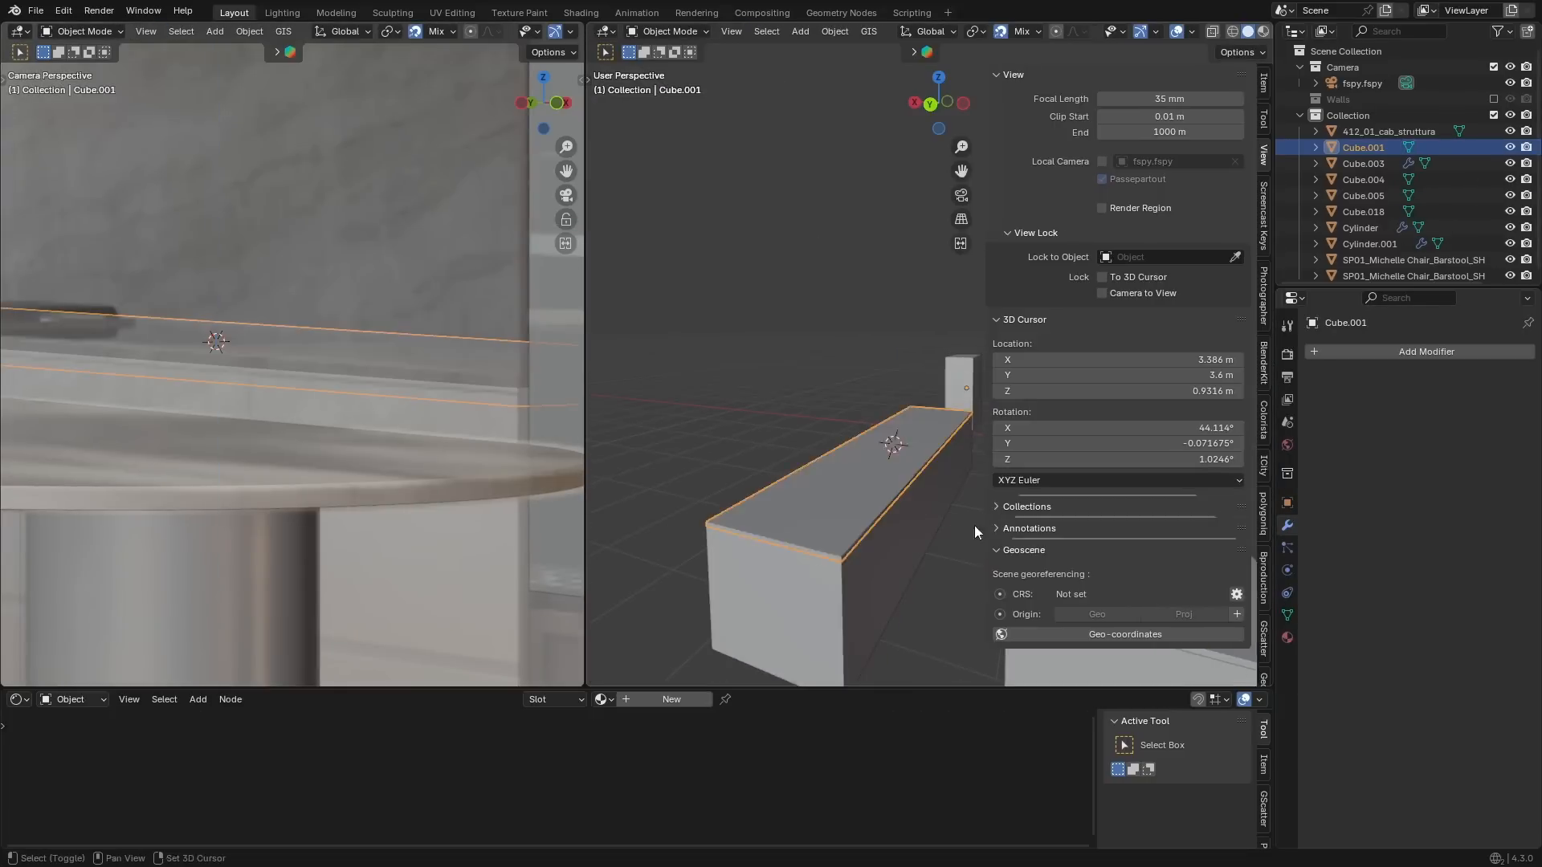
{"action": "left_click", "coordinate": [964, 474]}
{"action": "left_click", "coordinate": [1263, 84]}
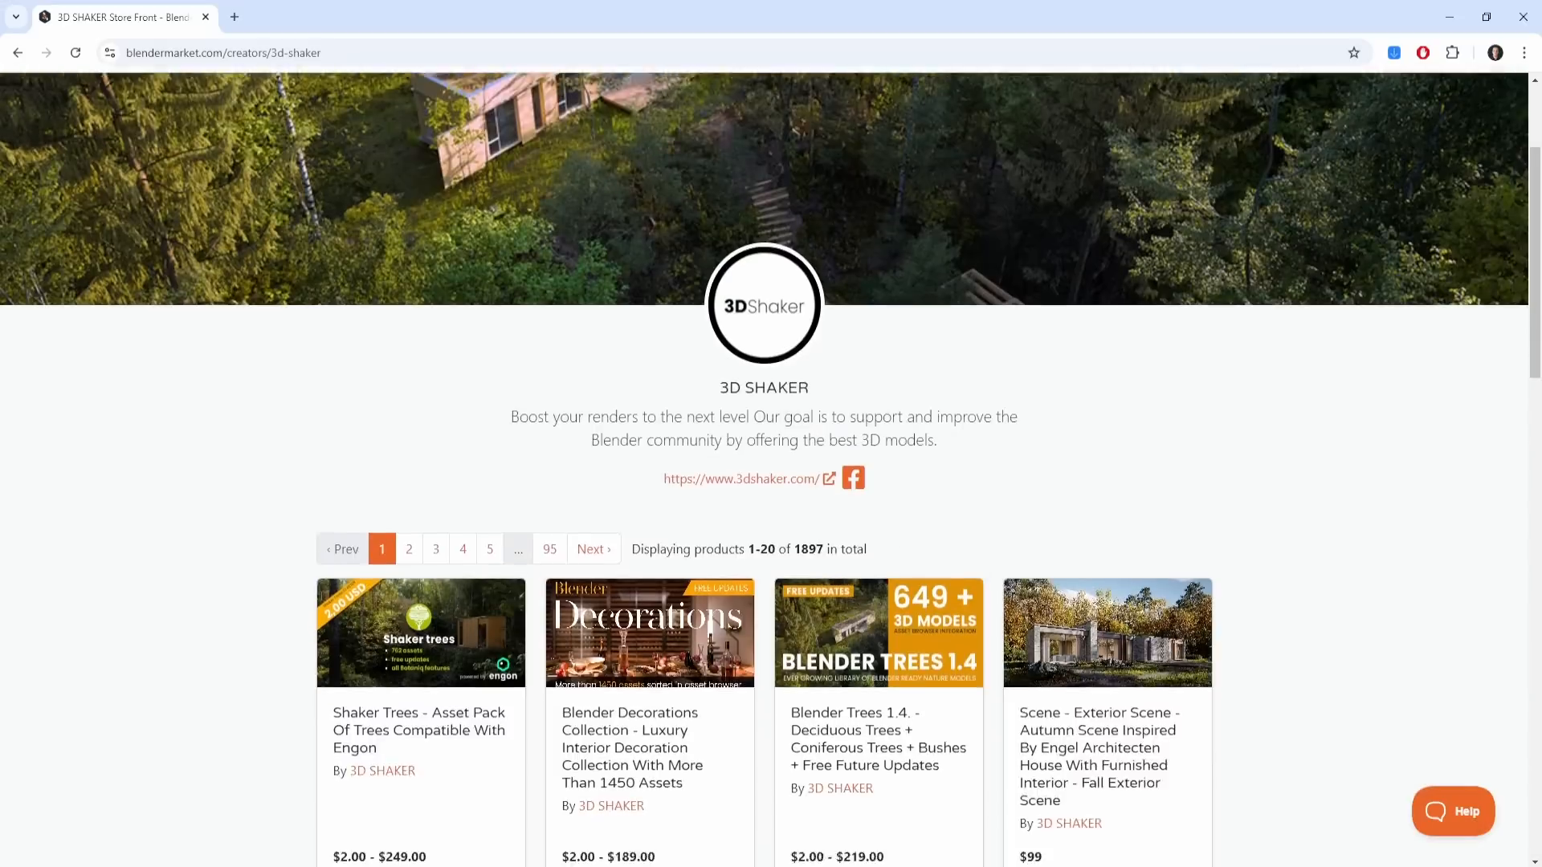
Switch to the browser and look through the first two pages of 3D SHAKER products on Blender Market.
{"action": "scroll", "coordinate": [771, 434], "scroll_direction": "down", "scroll_amount": 5}
{"action": "scroll", "coordinate": [772, 434], "scroll_direction": "down", "scroll_amount": 10}
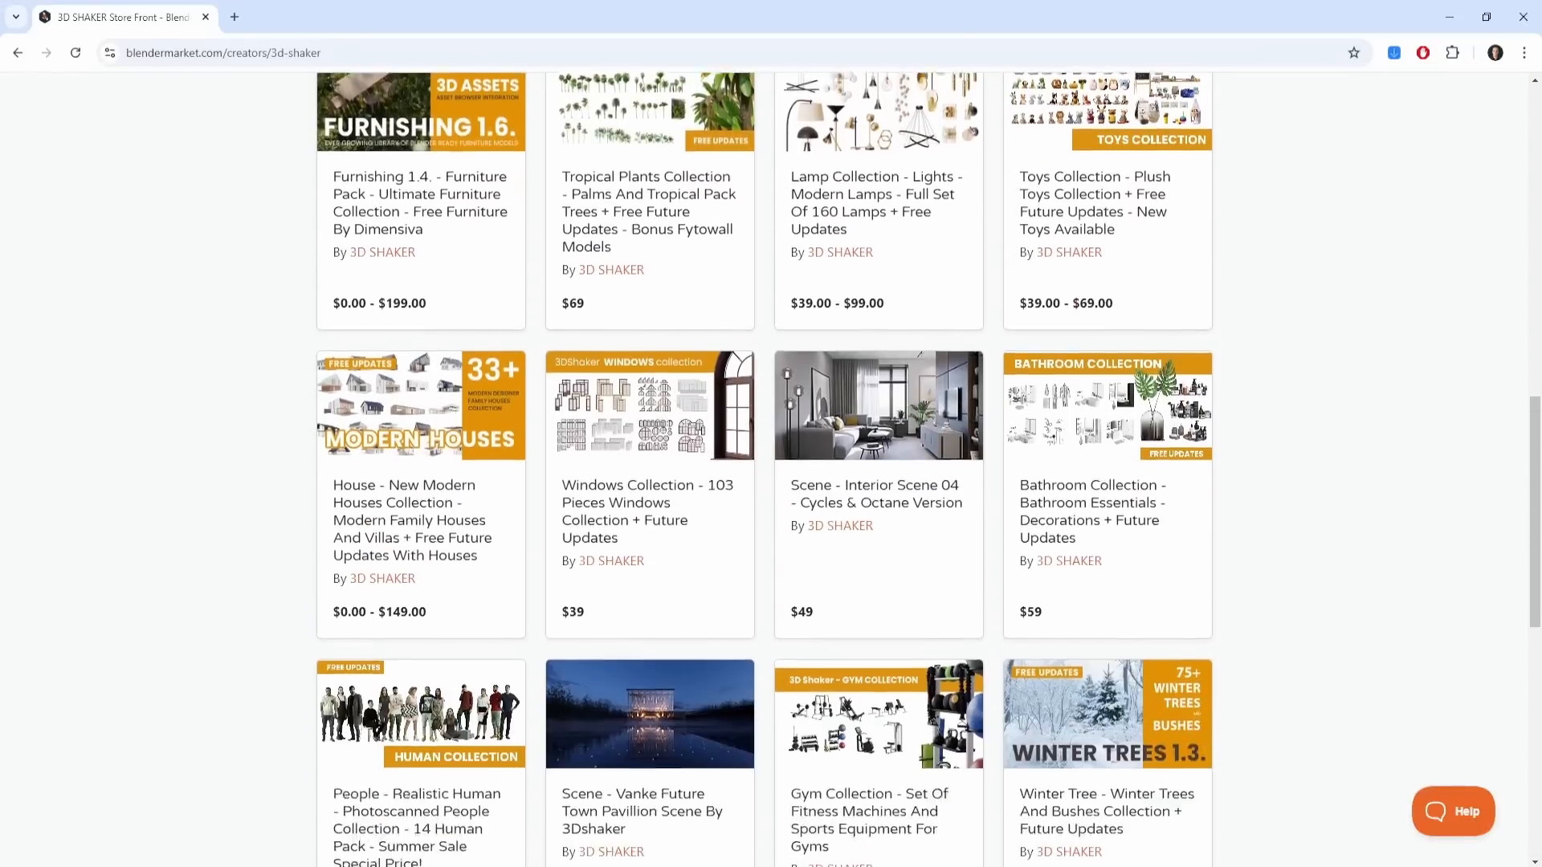
{"action": "scroll", "coordinate": [771, 433], "scroll_direction": "down", "scroll_amount": 3}
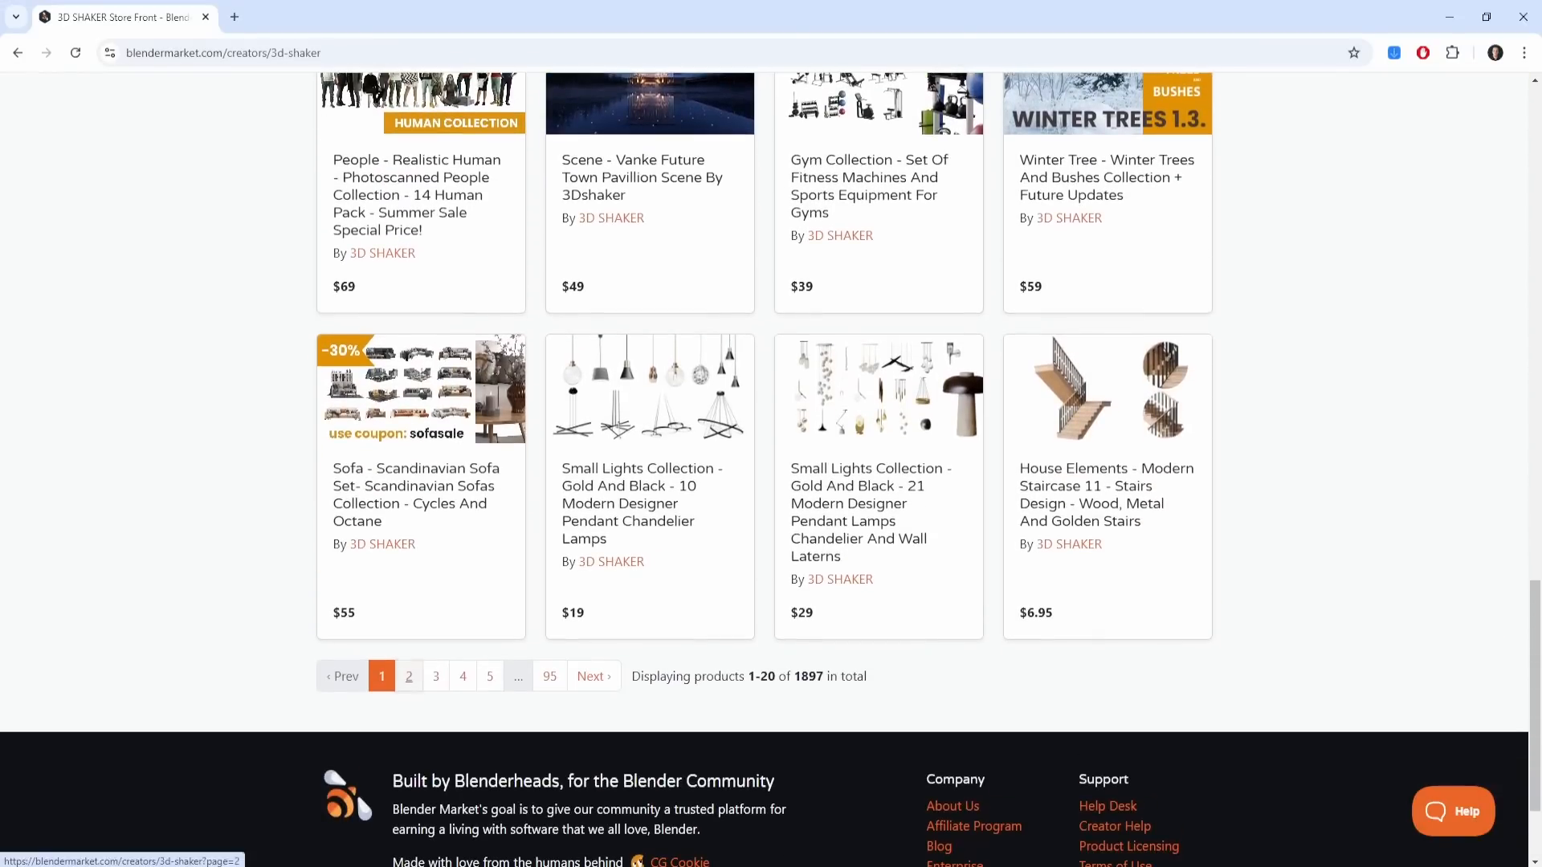
{"action": "scroll", "coordinate": [772, 434], "scroll_direction": "down", "scroll_amount": 12}
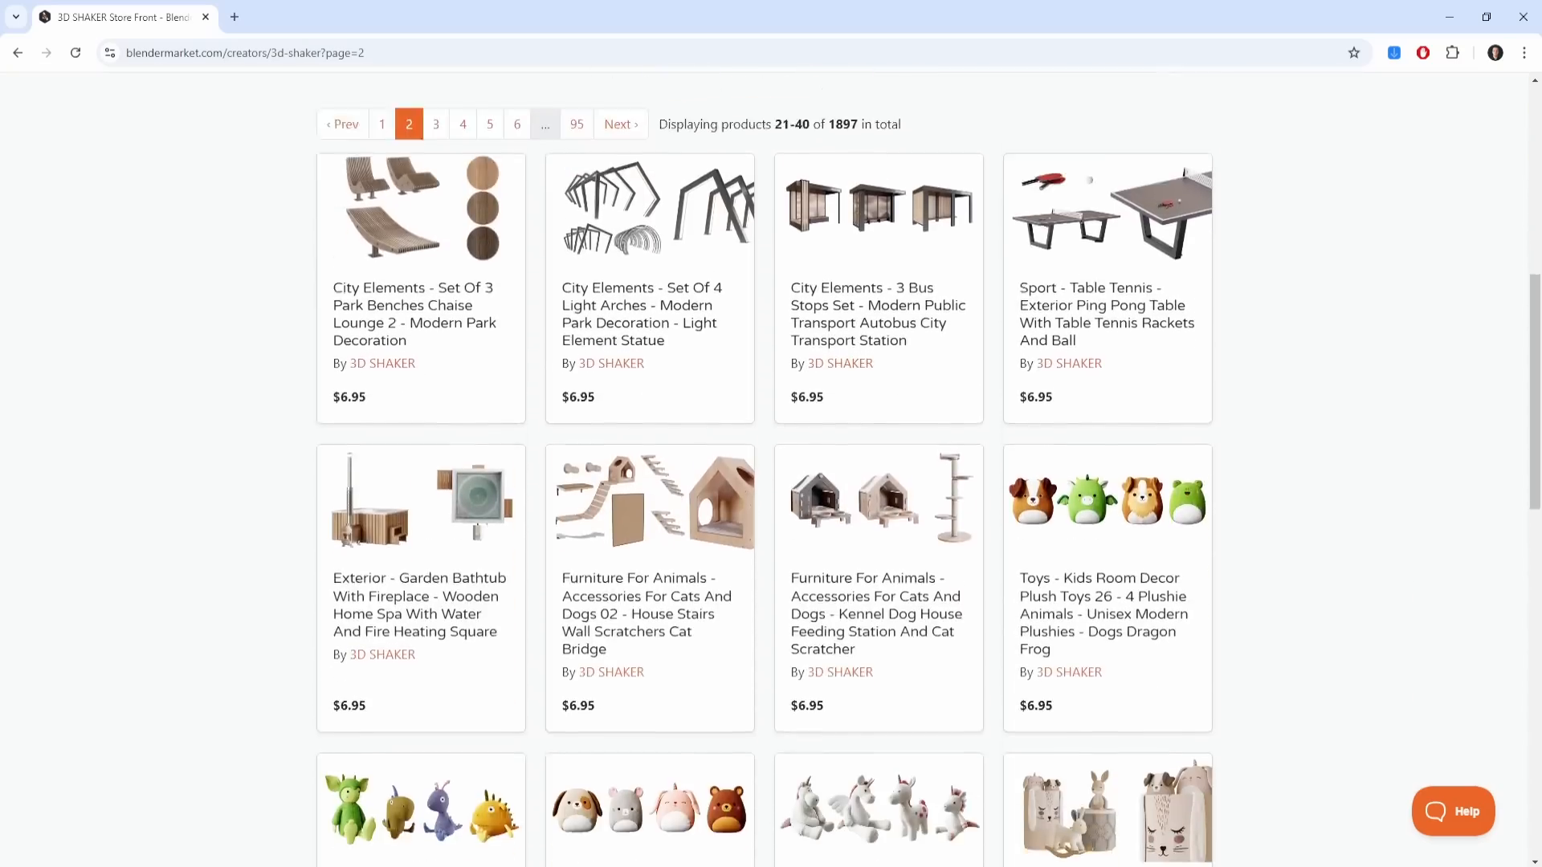
{"action": "scroll", "coordinate": [771, 434], "scroll_direction": "down", "scroll_amount": 8}
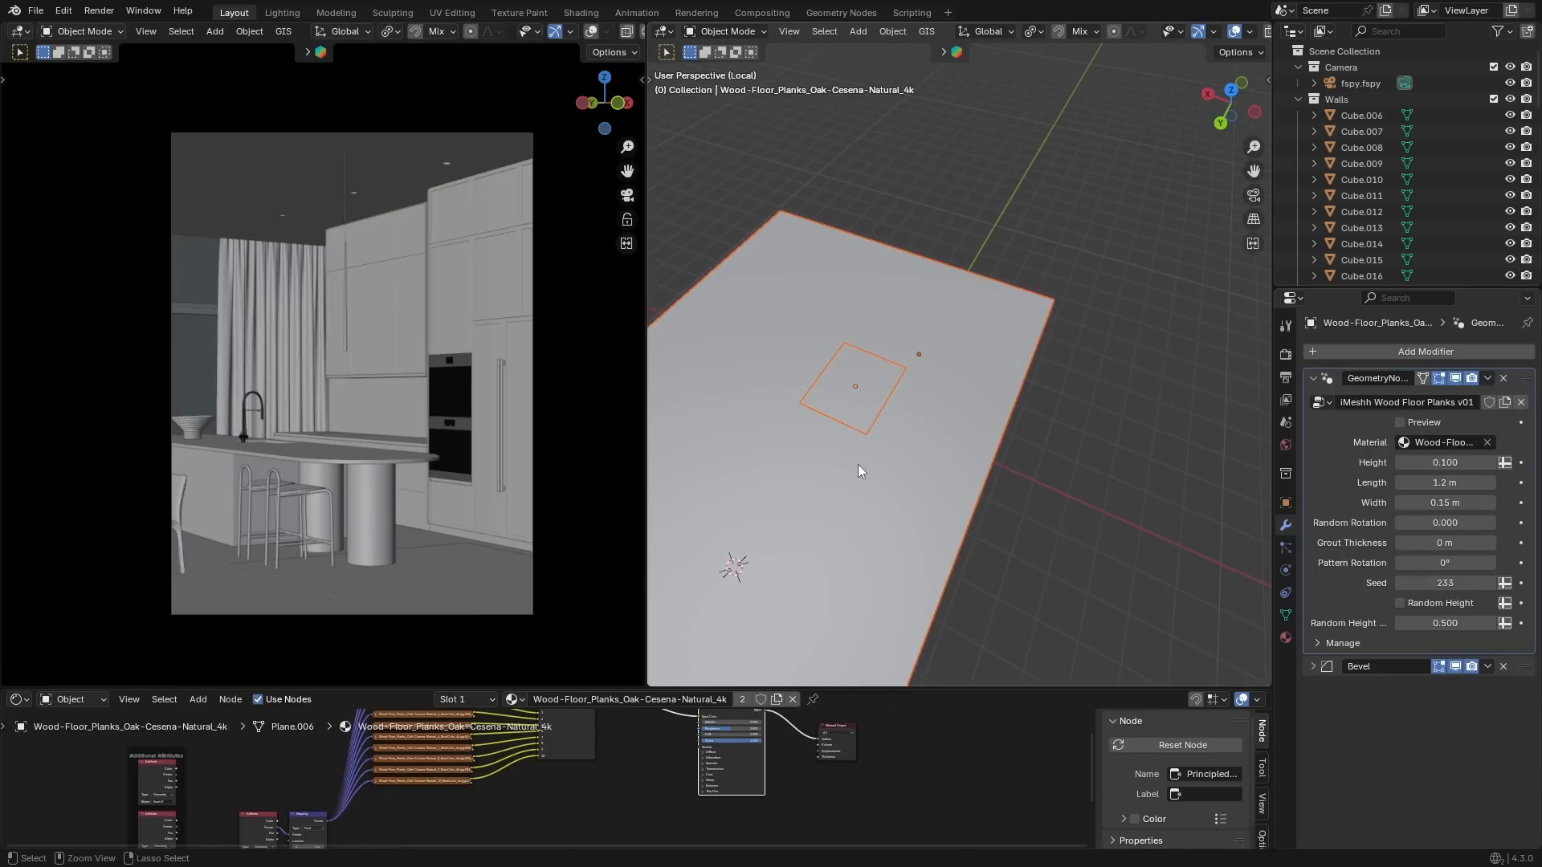
Join the room floor into the Oak Cesena wood floor planks object, delete the small original plane's face, and leave local view.
{"action": "key", "text": "ctrl+j"}
{"action": "middle_click_drag", "start_coordinate": [858, 464], "coordinate": [909, 404]}
{"action": "key", "text": "Tab"}
{"action": "left_click", "coordinate": [936, 368]}
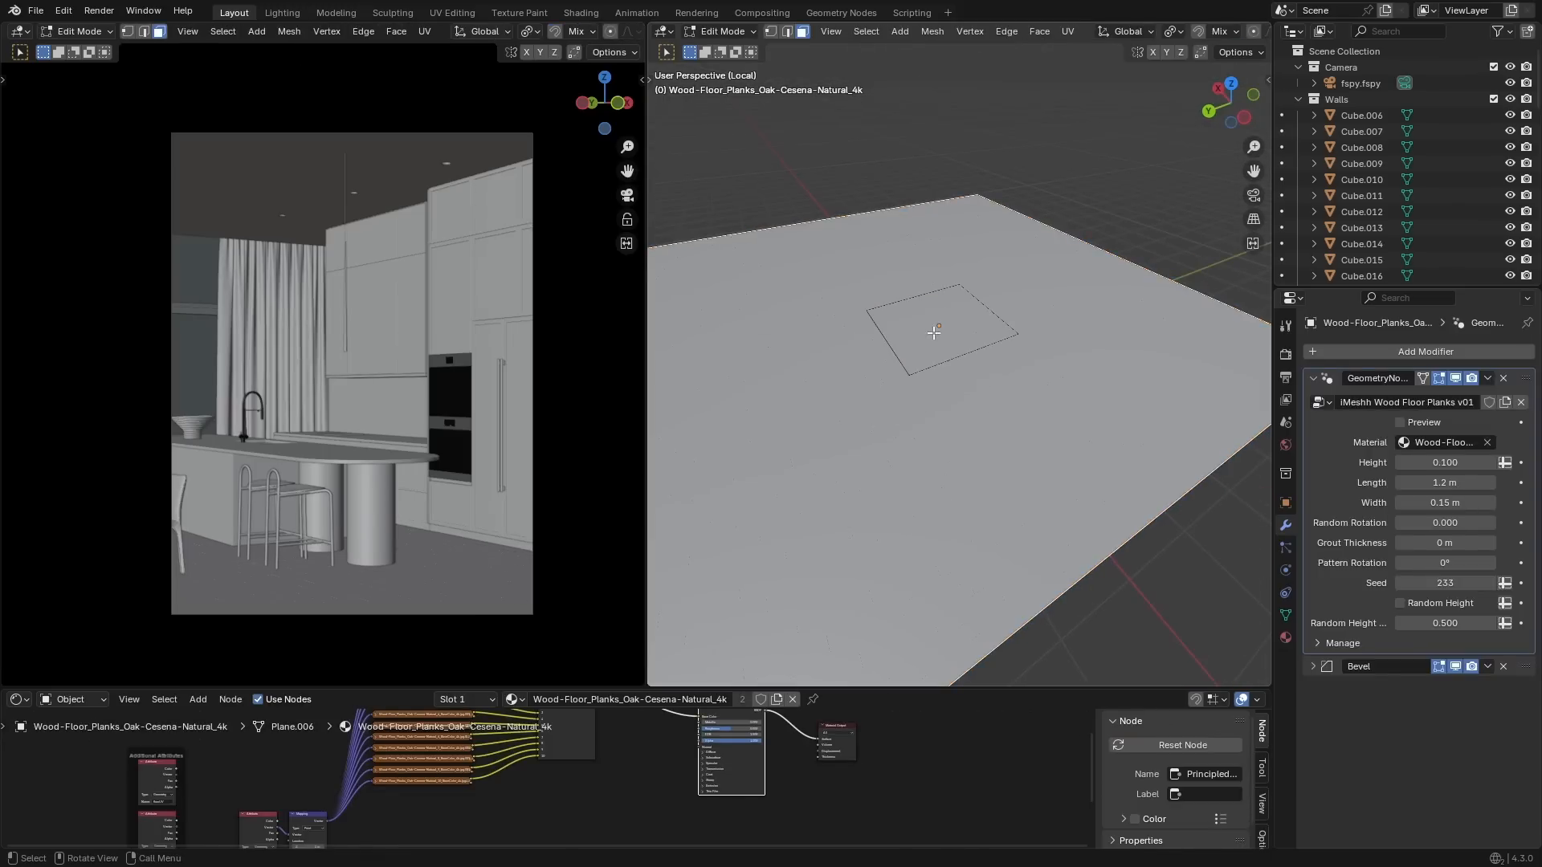
{"action": "middle_click_drag", "start_coordinate": [956, 357], "coordinate": [982, 496]}
{"action": "scroll", "coordinate": [978, 383], "scroll_direction": "down", "scroll_amount": 4}
{"action": "key", "text": "x"}
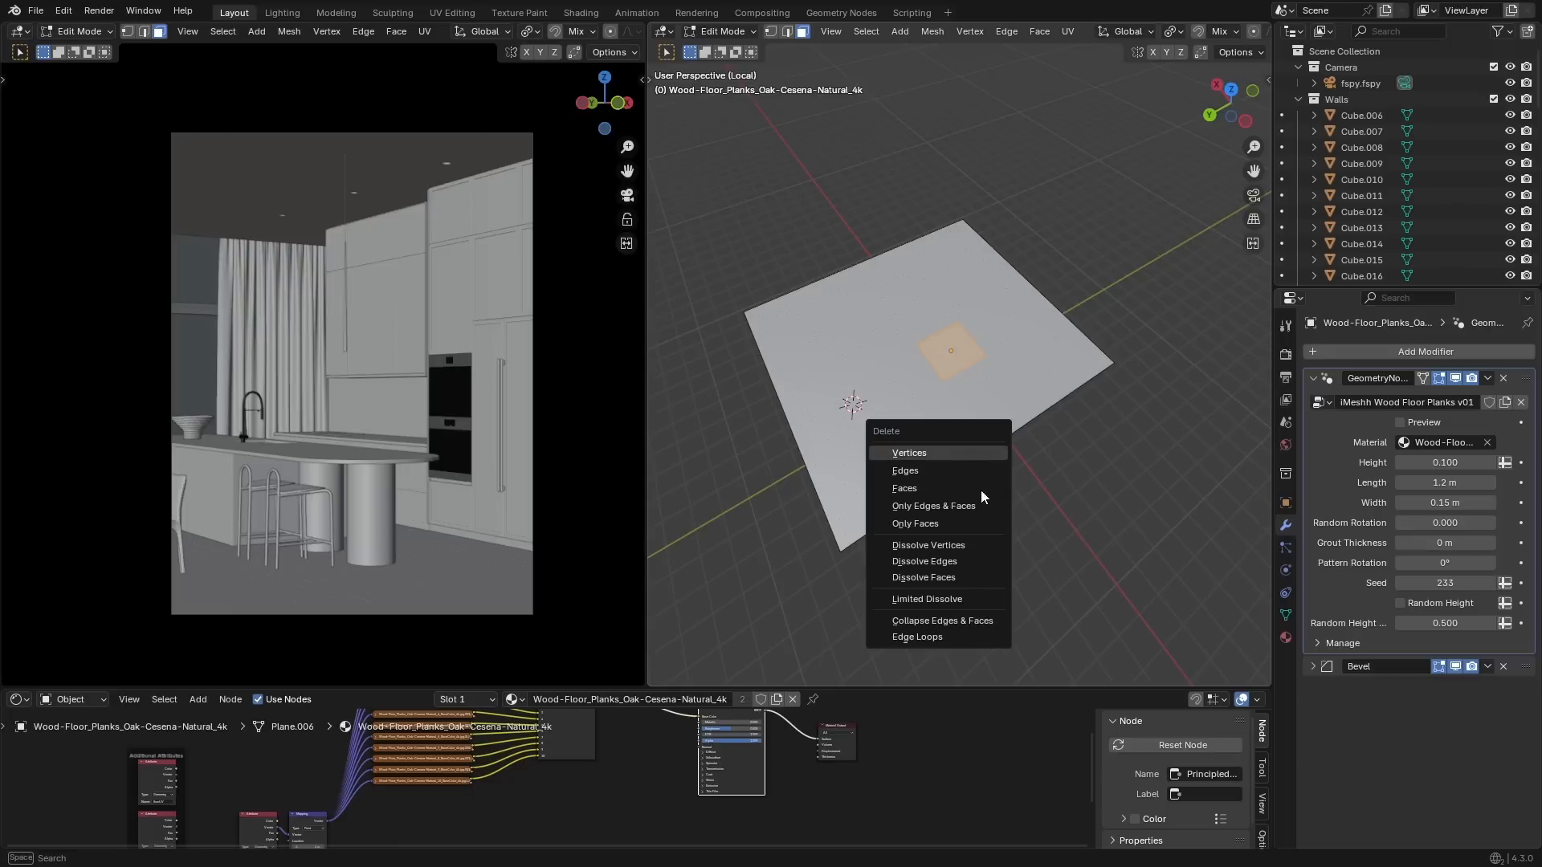
{"action": "key", "text": "f"}
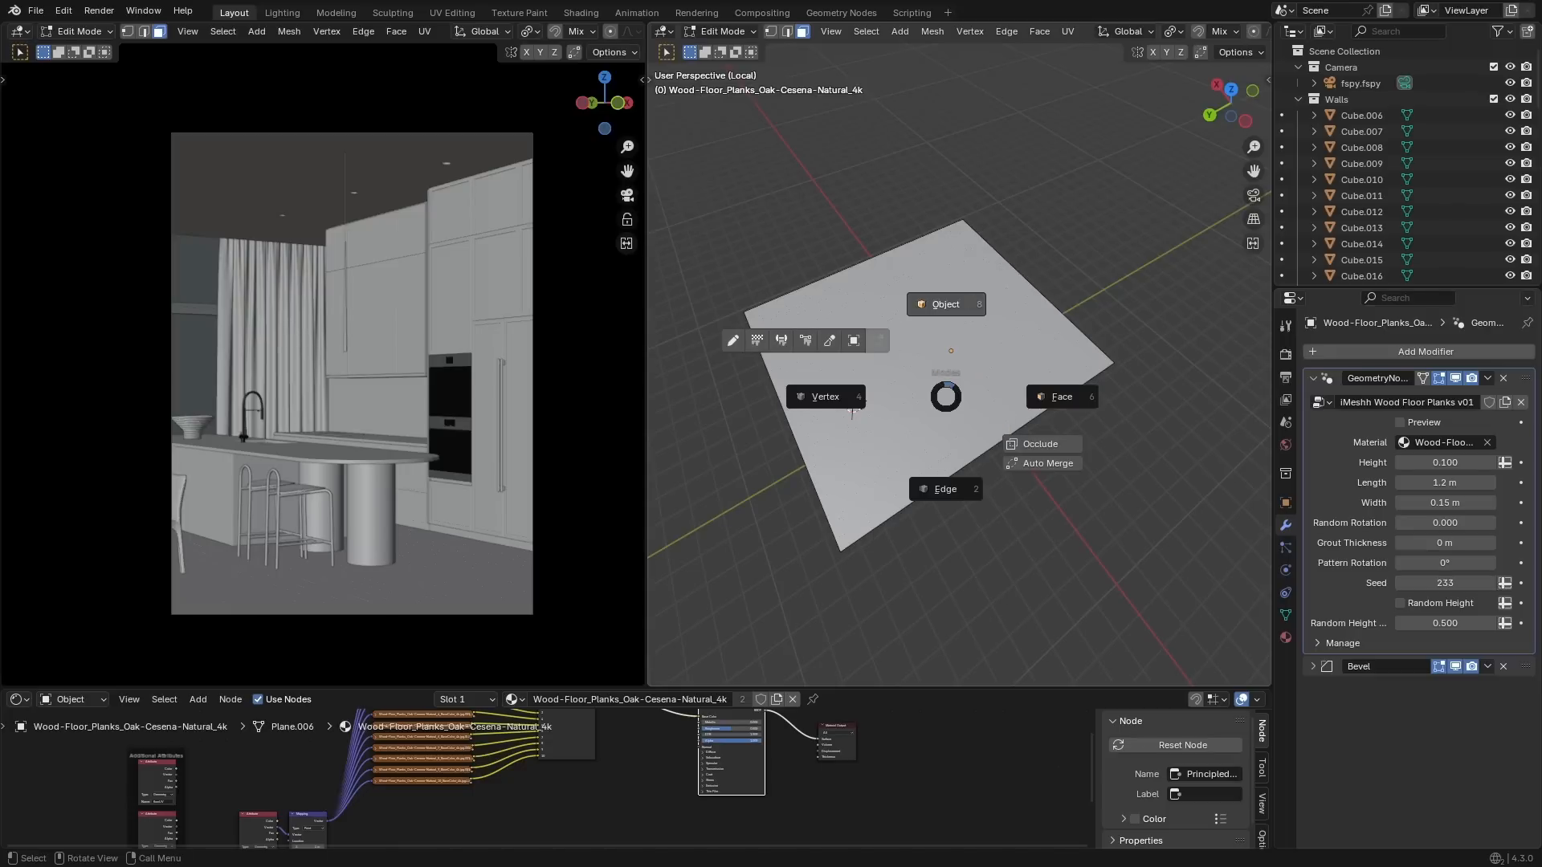
{"action": "key", "text": "o"}
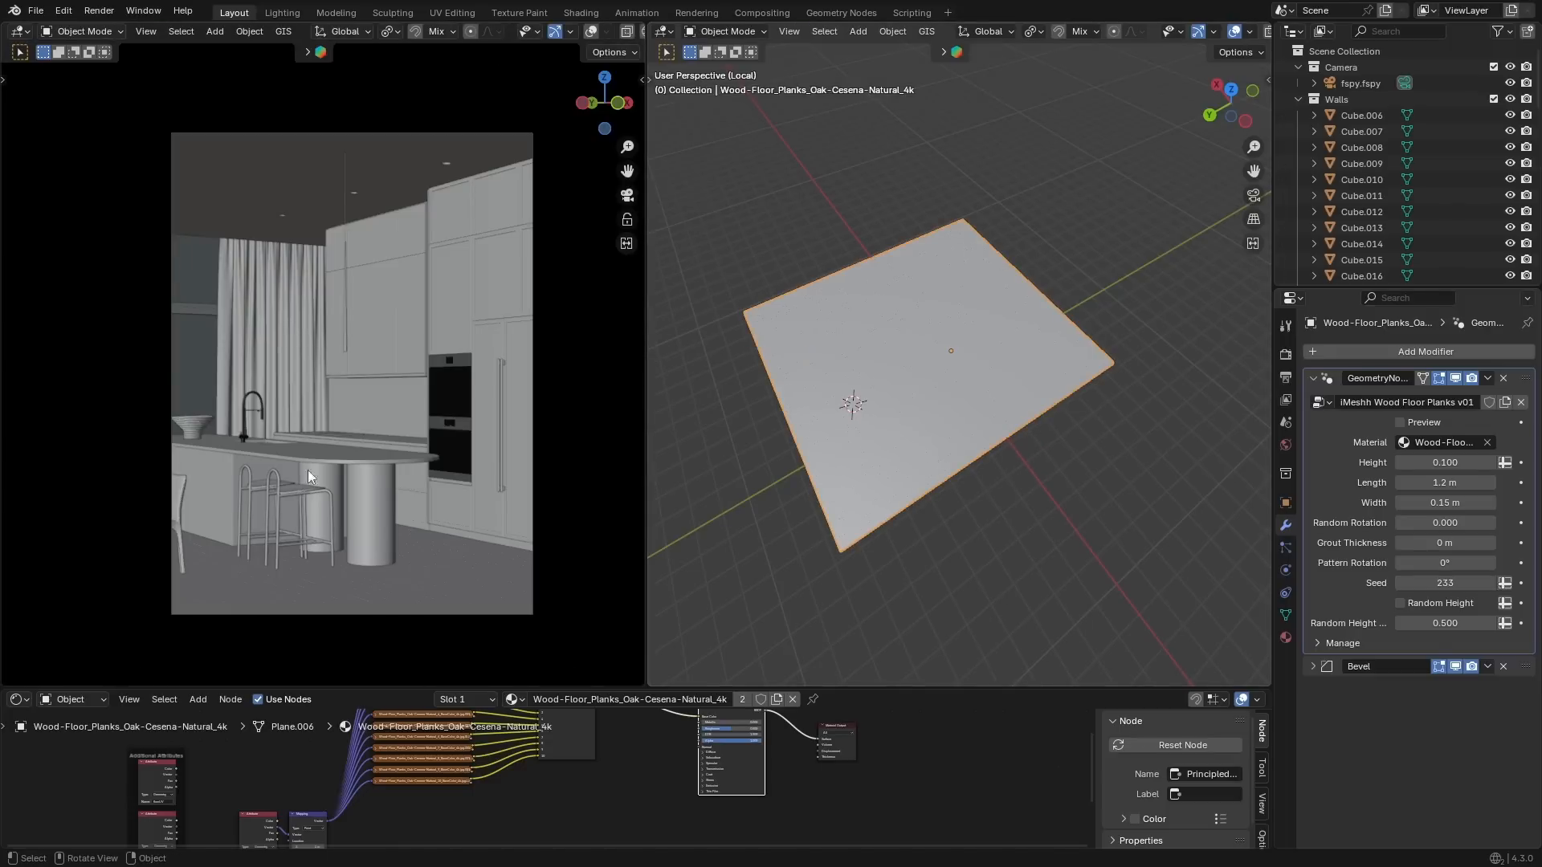
{"action": "scroll", "coordinate": [307, 469], "scroll_direction": "up", "scroll_amount": 3}
{"action": "key", "text": "slash"}
Select the dining chair, bar stools, columns and countertop together and start moving them.
{"action": "mouse_move", "coordinate": [912, 378]}
{"action": "middle_mouse_down"}
{"action": "mouse_move", "coordinate": [998, 395]}
{"action": "mouse_move", "coordinate": [884, 378]}
{"action": "middle_mouse_up"}
{"action": "left_click", "coordinate": [828, 411]}
{"action": "left_click", "coordinate": [1006, 376], "text": "shift"}
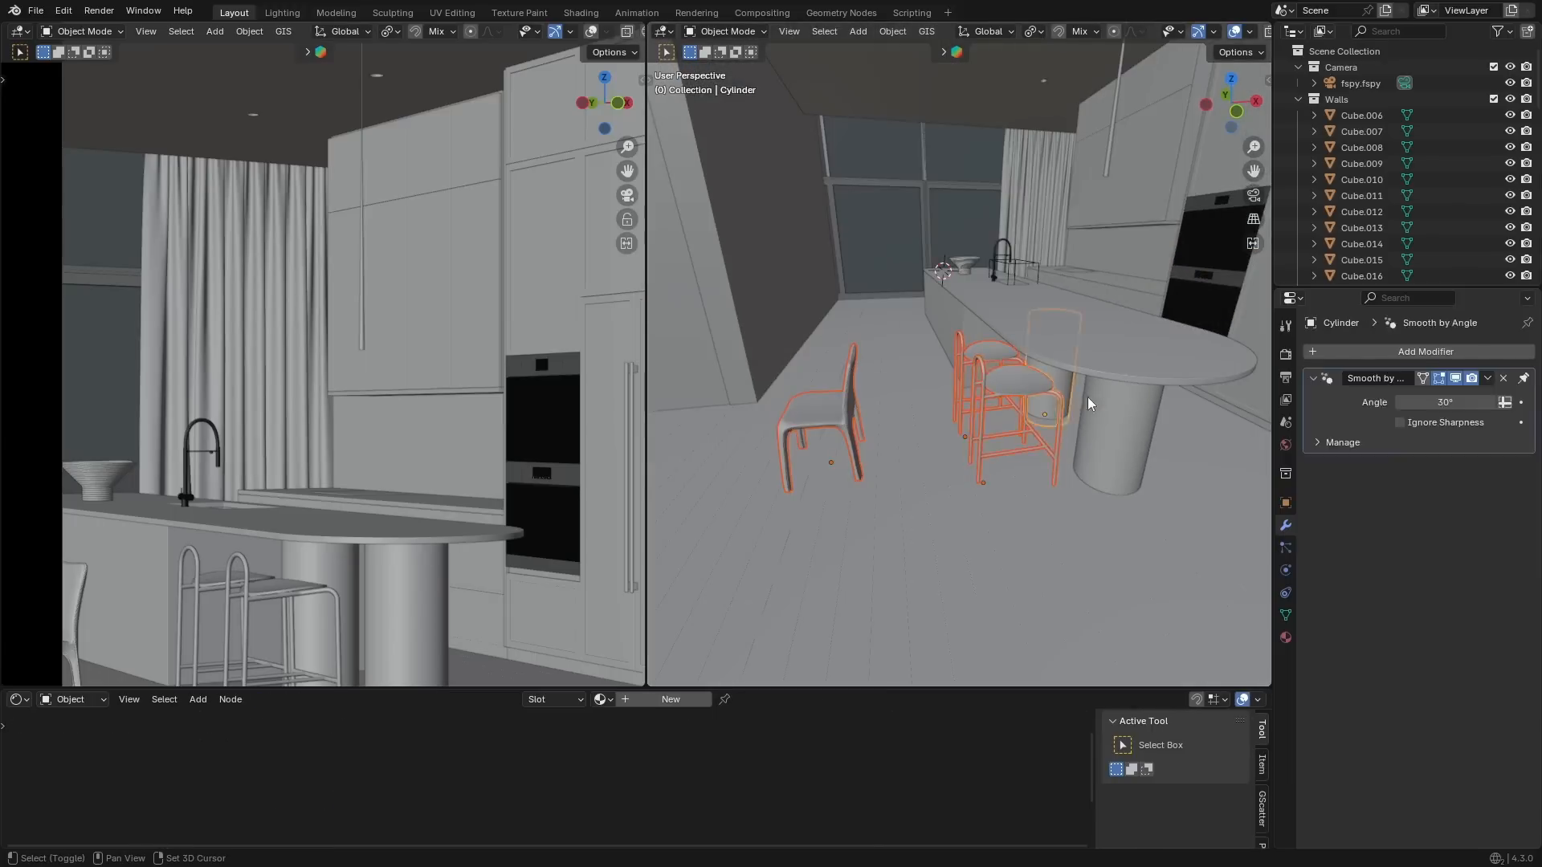
{"action": "left_click", "coordinate": [1112, 424], "text": "shift"}
{"action": "left_click", "coordinate": [1092, 347], "text": "shift"}
{"action": "middle_click_drag", "start_coordinate": [1068, 378], "coordinate": [938, 450]}
{"action": "left_click", "coordinate": [940, 452], "text": "shift"}
{"action": "left_click", "coordinate": [1028, 415], "text": "shift"}
{"action": "middle_click_drag", "start_coordinate": [1043, 435], "coordinate": [1042, 354]}
{"action": "key", "text": "g"}
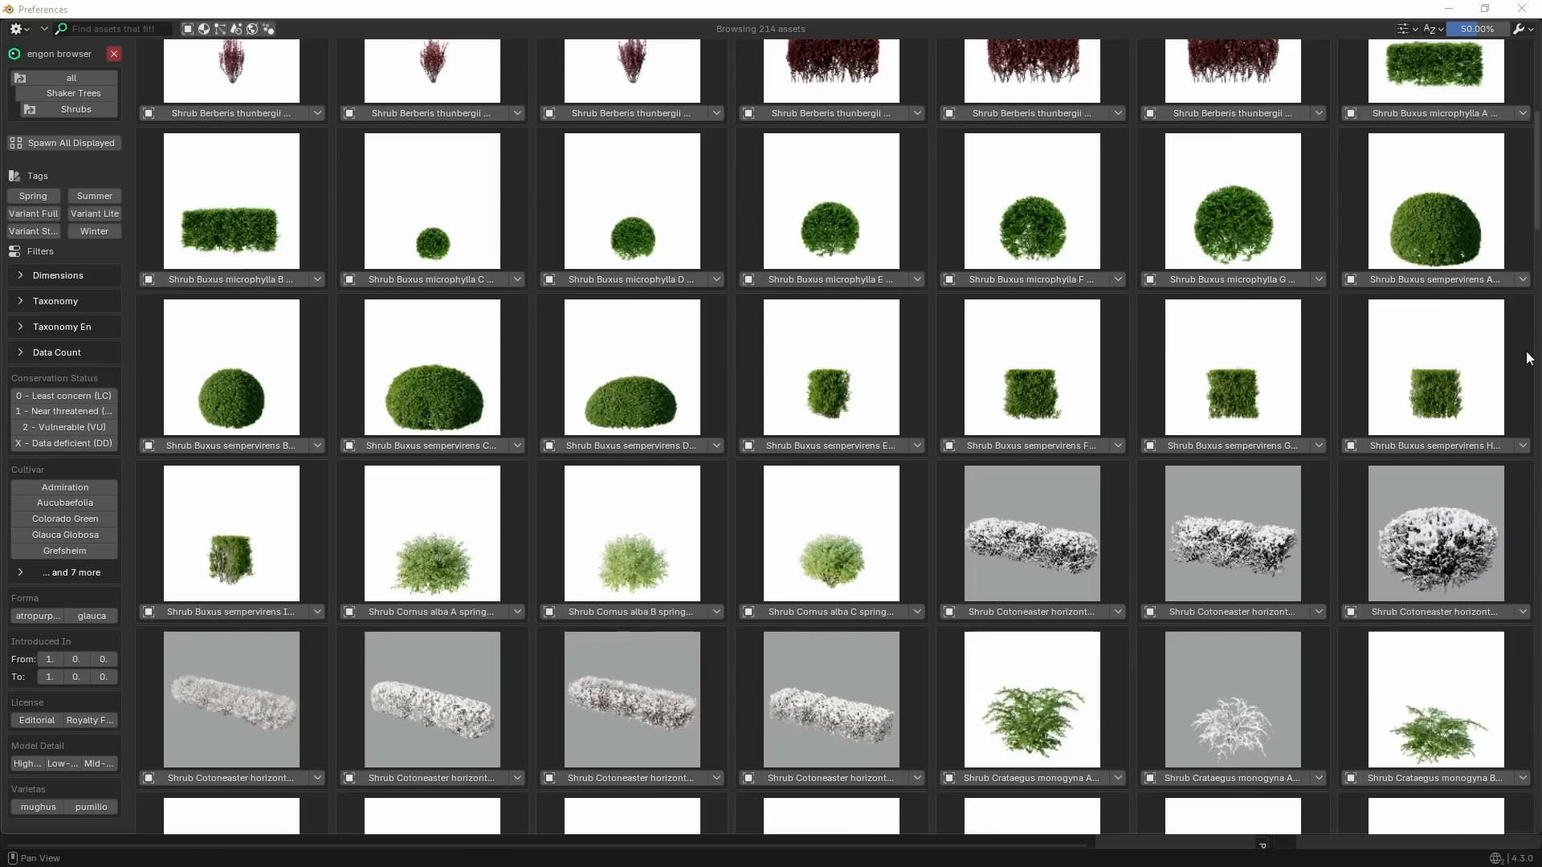
Look through the Shaker Trees shrub assets in the engon browser and close the browser.
{"action": "scroll", "coordinate": [839, 438], "scroll_direction": "down", "scroll_amount": 10}
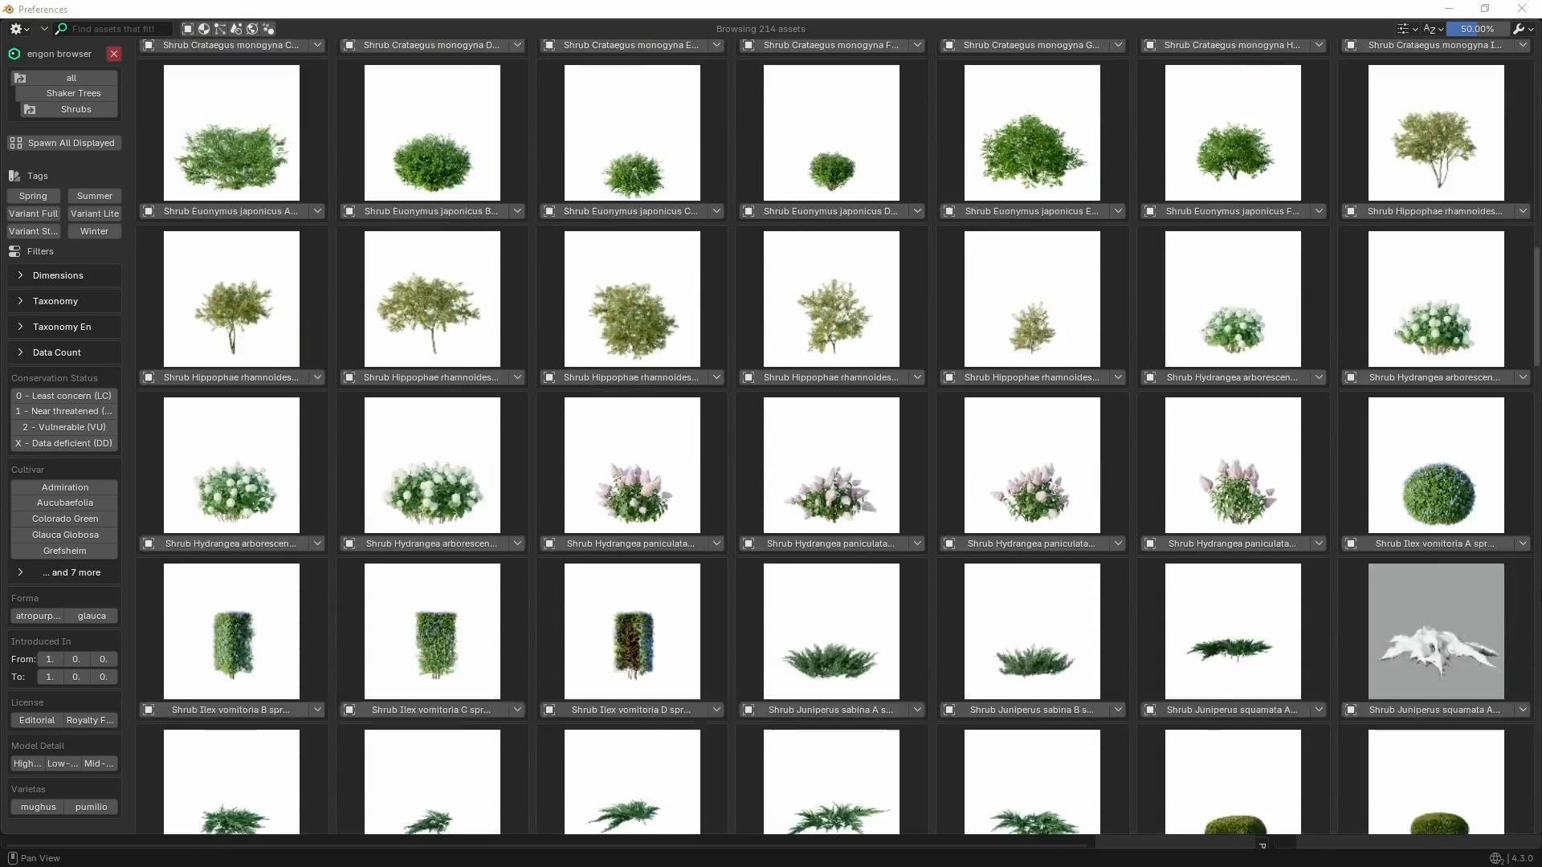
{"action": "scroll", "coordinate": [1538, 607], "scroll_direction": "down", "scroll_amount": 15}
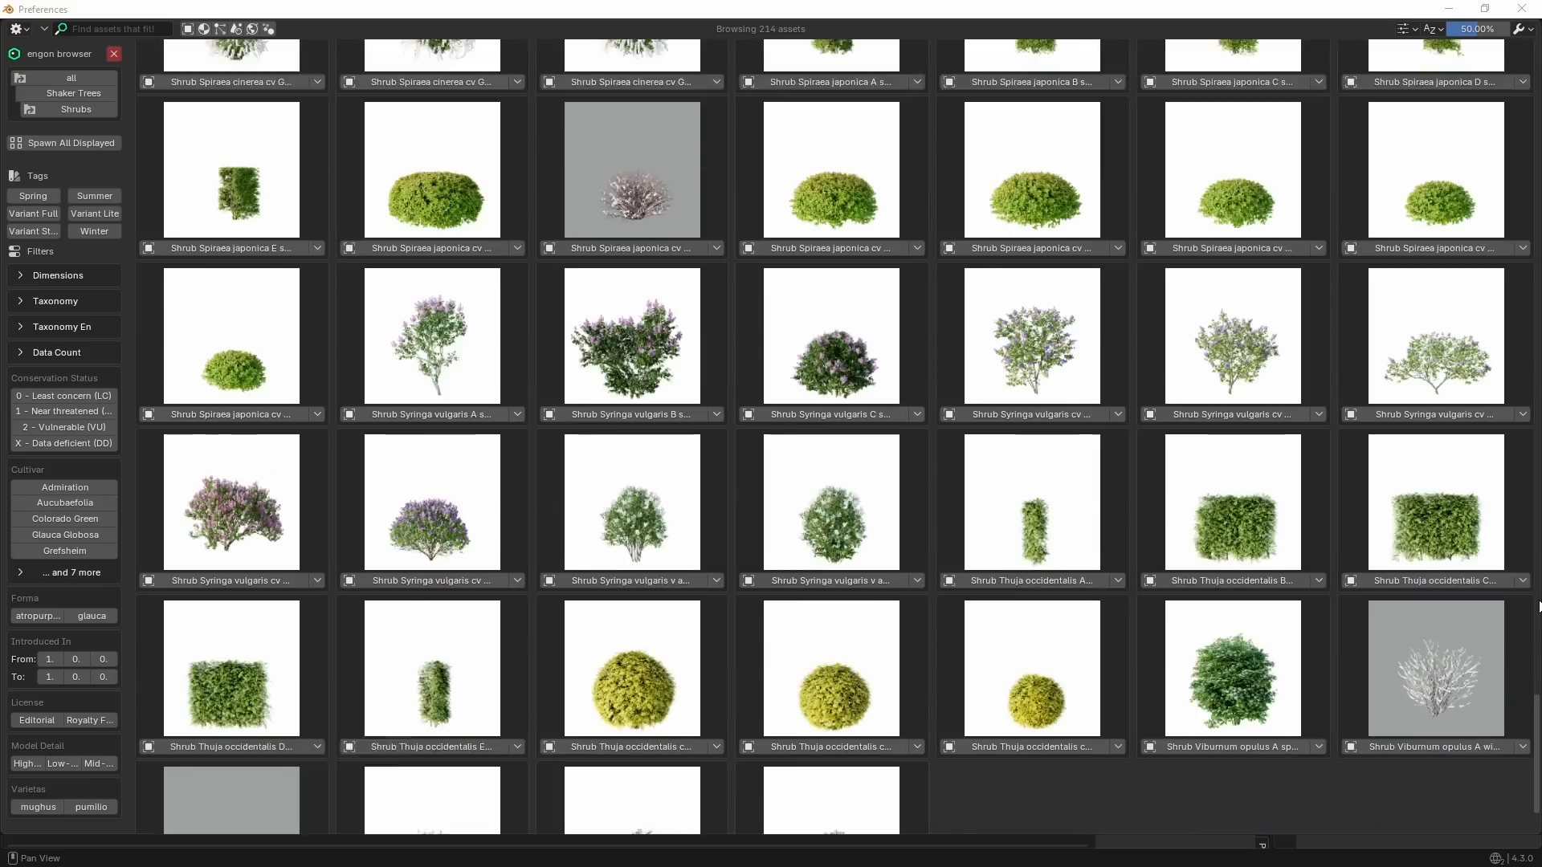
{"action": "scroll", "coordinate": [1539, 607], "scroll_direction": "up", "scroll_amount": 20}
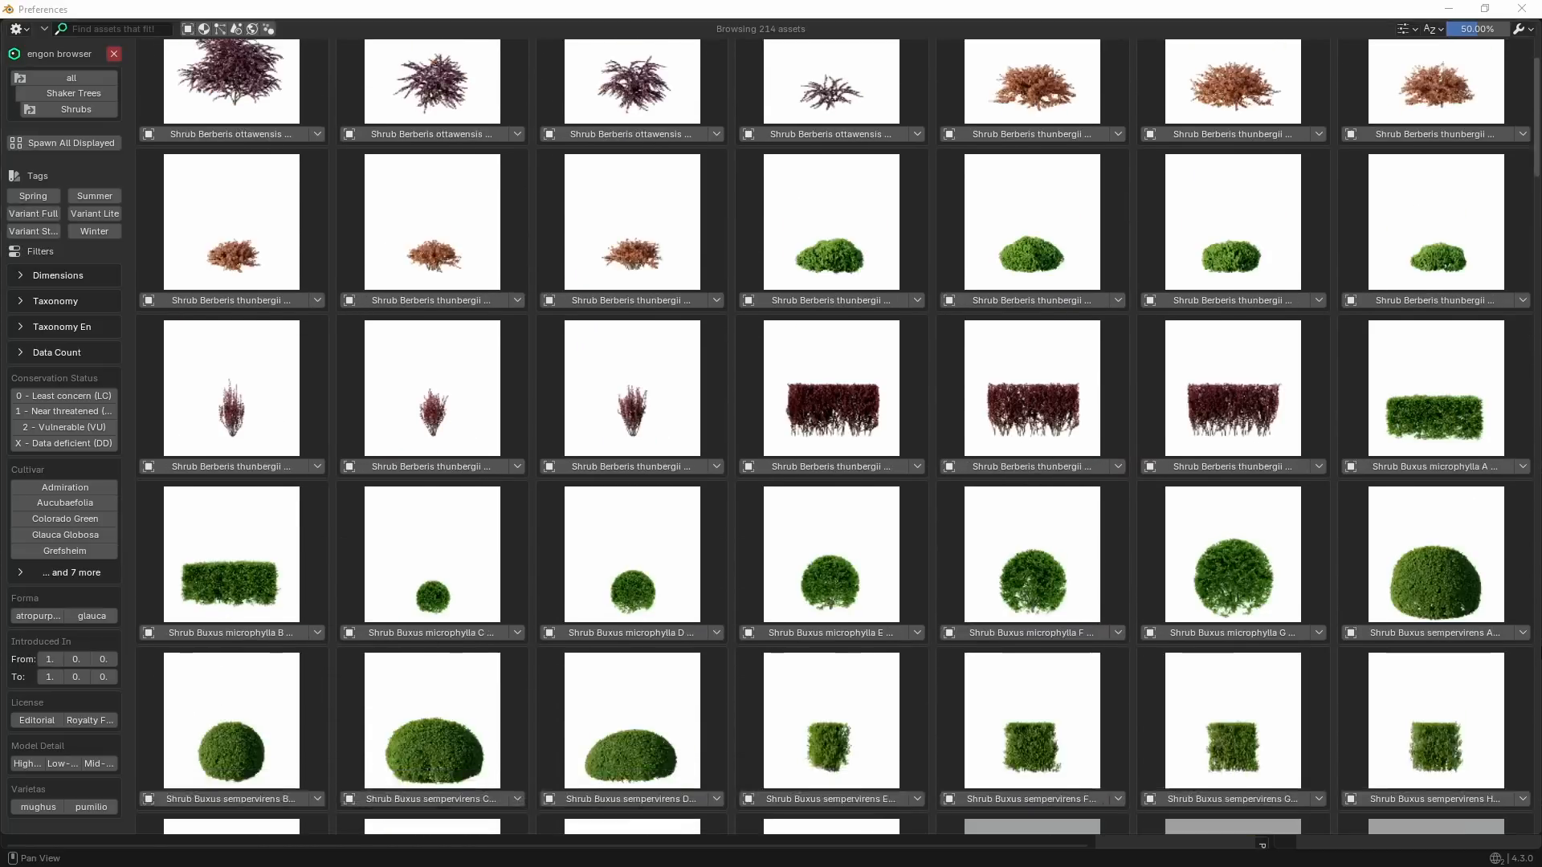
{"action": "scroll", "coordinate": [1187, 534], "scroll_direction": "down", "scroll_amount": 4}
{"action": "scroll", "coordinate": [1234, 673], "scroll_direction": "up", "scroll_amount": 3}
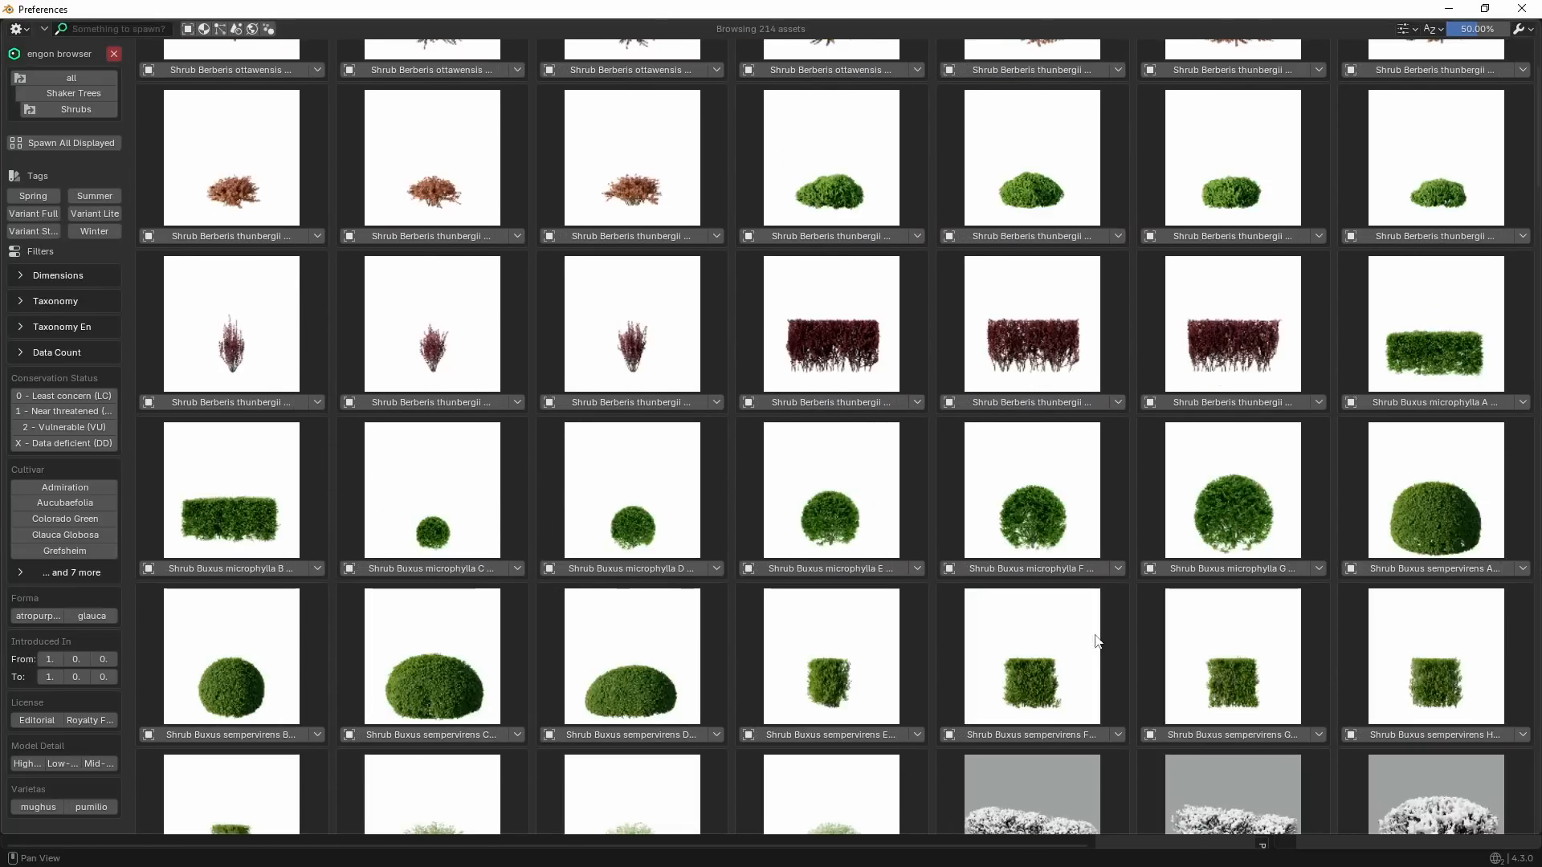
{"action": "scroll", "coordinate": [417, 514], "scroll_direction": "down", "scroll_amount": 3}
{"action": "left_click", "coordinate": [114, 54]}
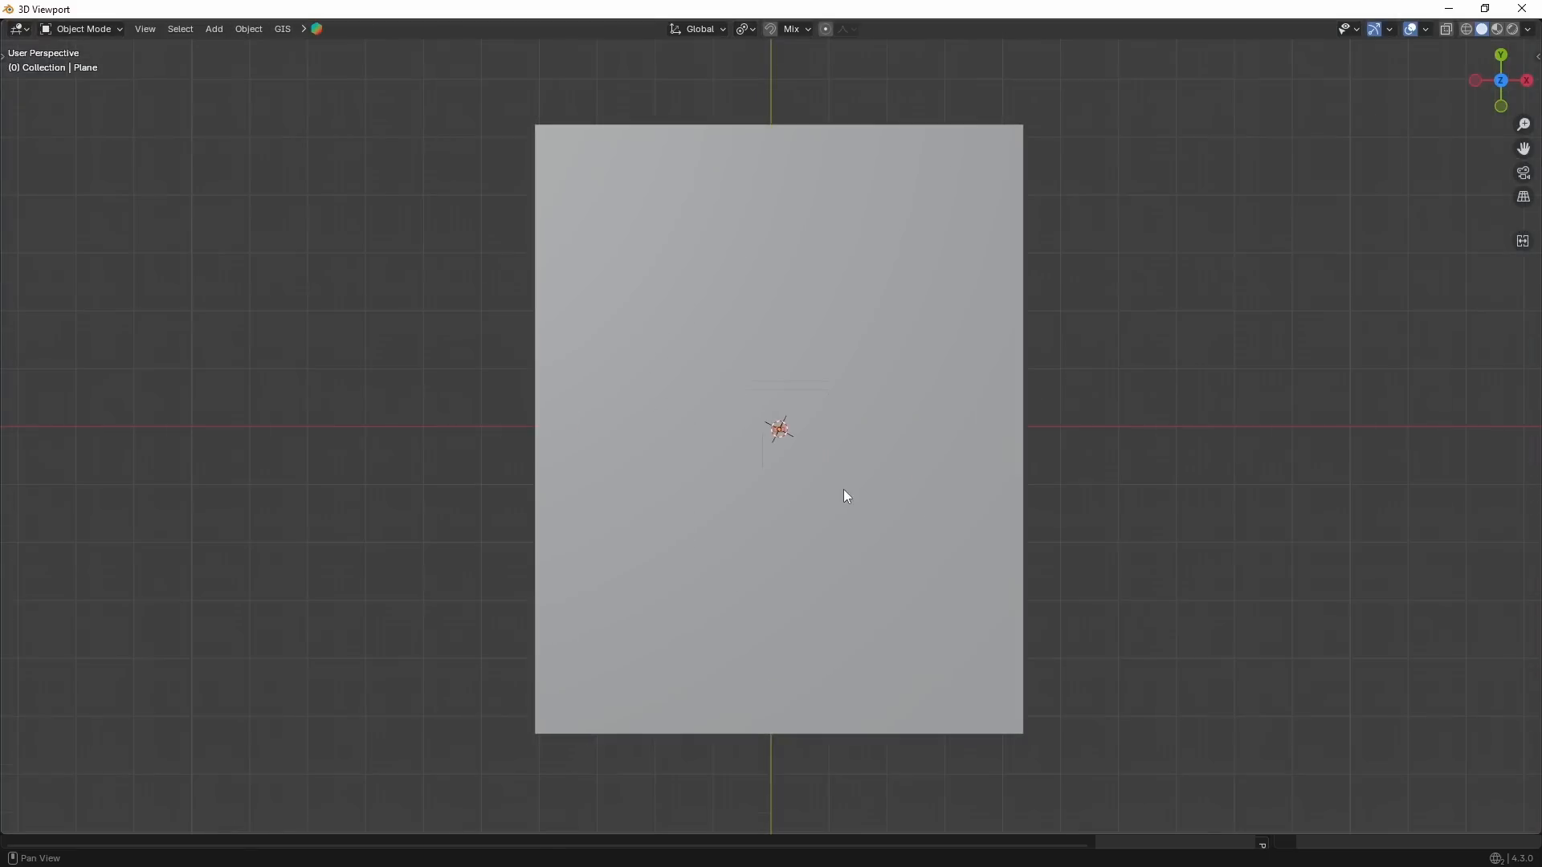
{"action": "middle_click_drag", "start_coordinate": [416, 392], "coordinate": [485, 331]}
{"action": "middle_click_drag", "start_coordinate": [667, 413], "coordinate": [691, 345]}
{"action": "left_click_drag", "start_coordinate": [1318, 9], "coordinate": [1318, 860]}
{"action": "key", "text": "n"}
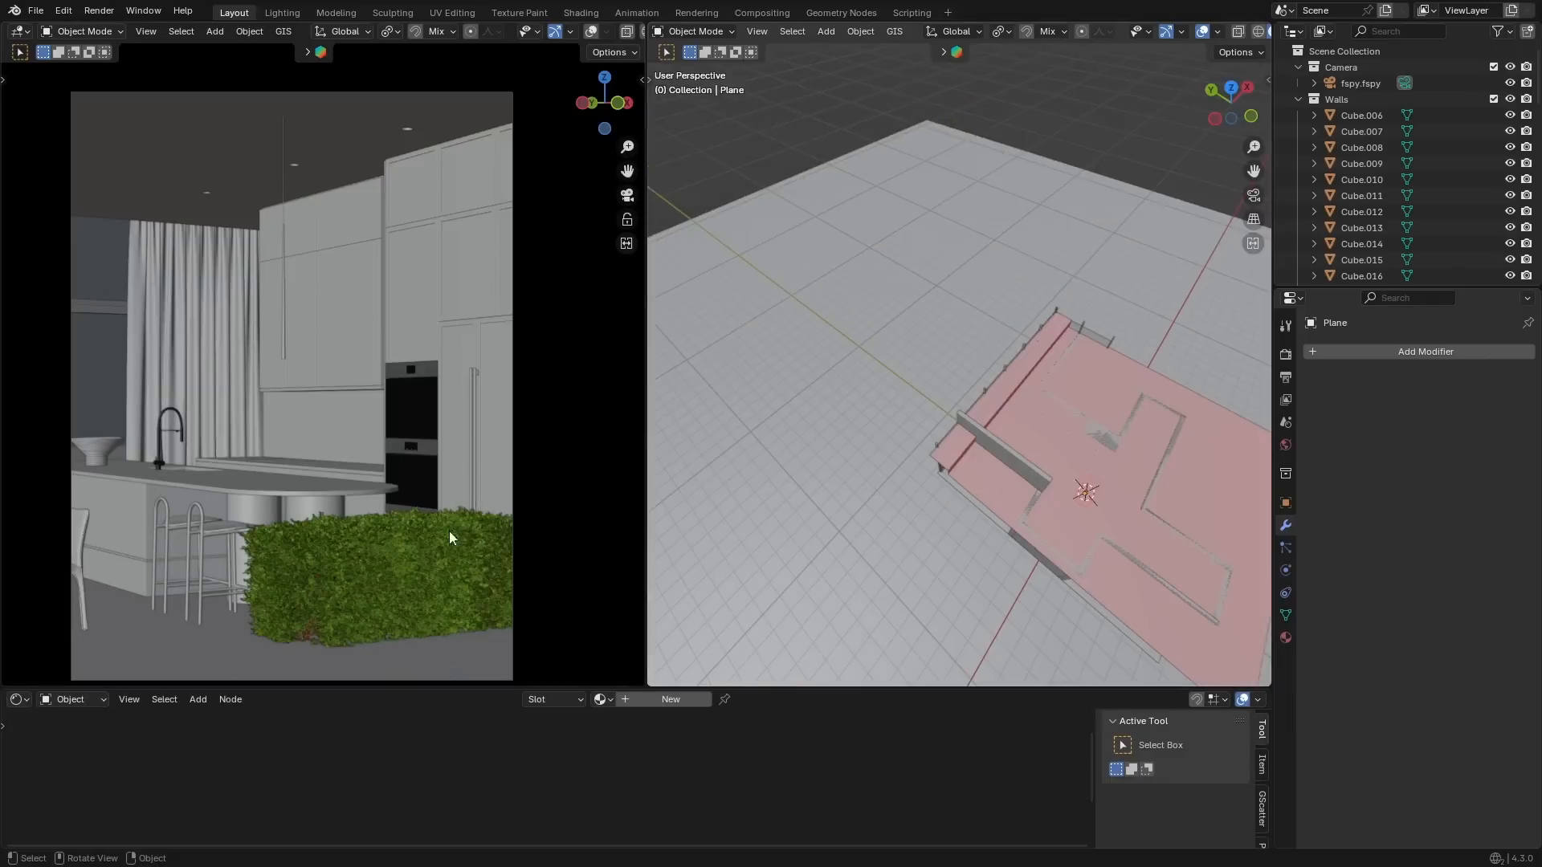
{"action": "scroll", "coordinate": [1015, 514], "scroll_direction": "up", "scroll_amount": 8}
{"action": "middle_click_drag", "start_coordinate": [1015, 514], "coordinate": [990, 443]}
{"action": "left_click", "coordinate": [988, 440]}
{"action": "left_click", "coordinate": [944, 407]}
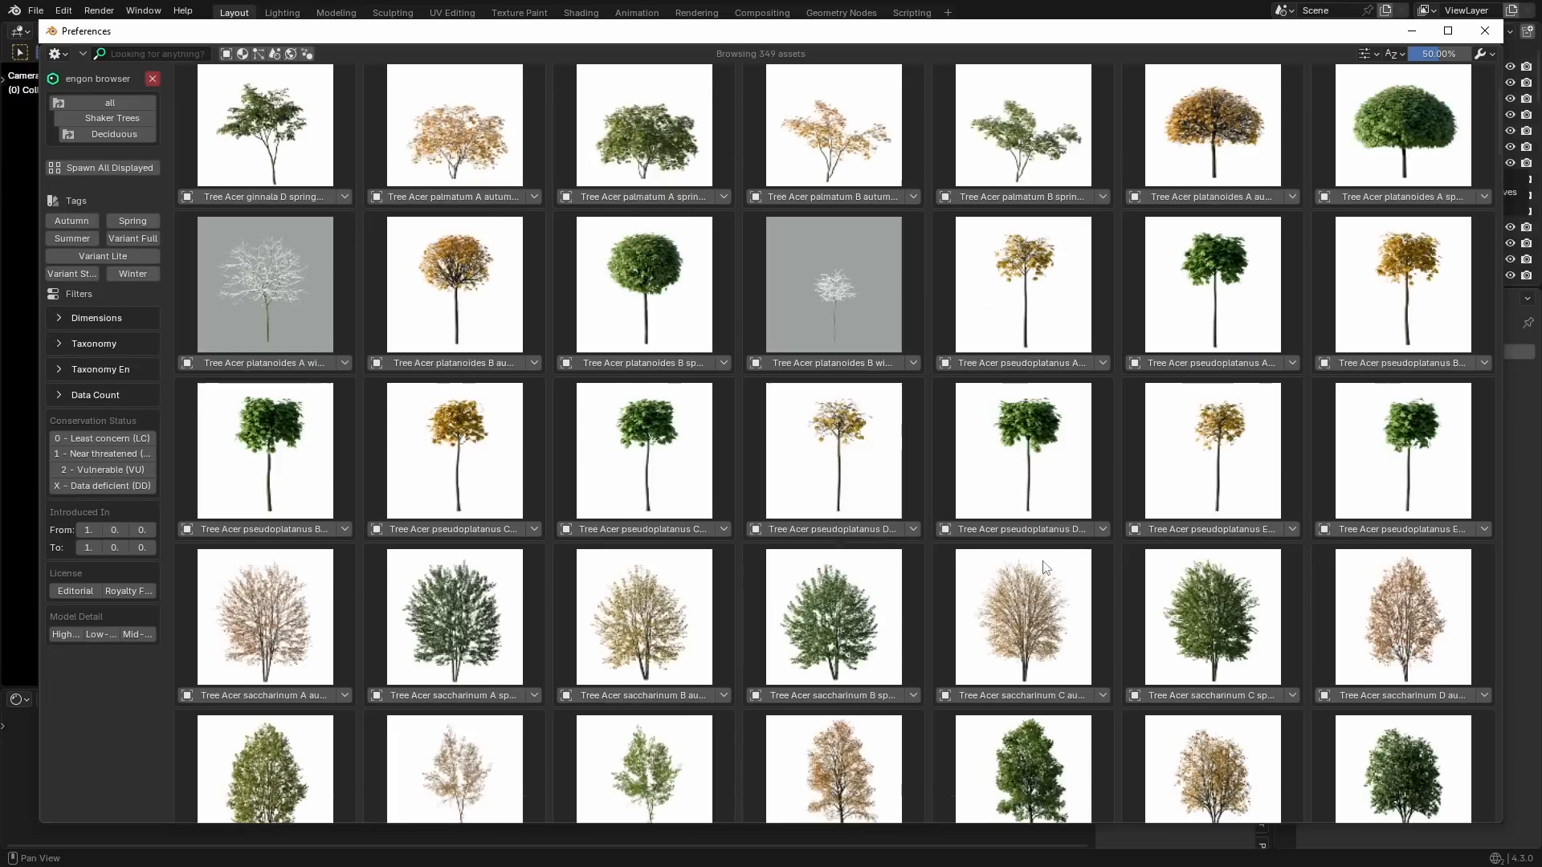
Look through the Shaker Trees deciduous tree assets in the engon browser.
{"action": "scroll", "coordinate": [835, 442], "scroll_direction": "down", "scroll_amount": 3}
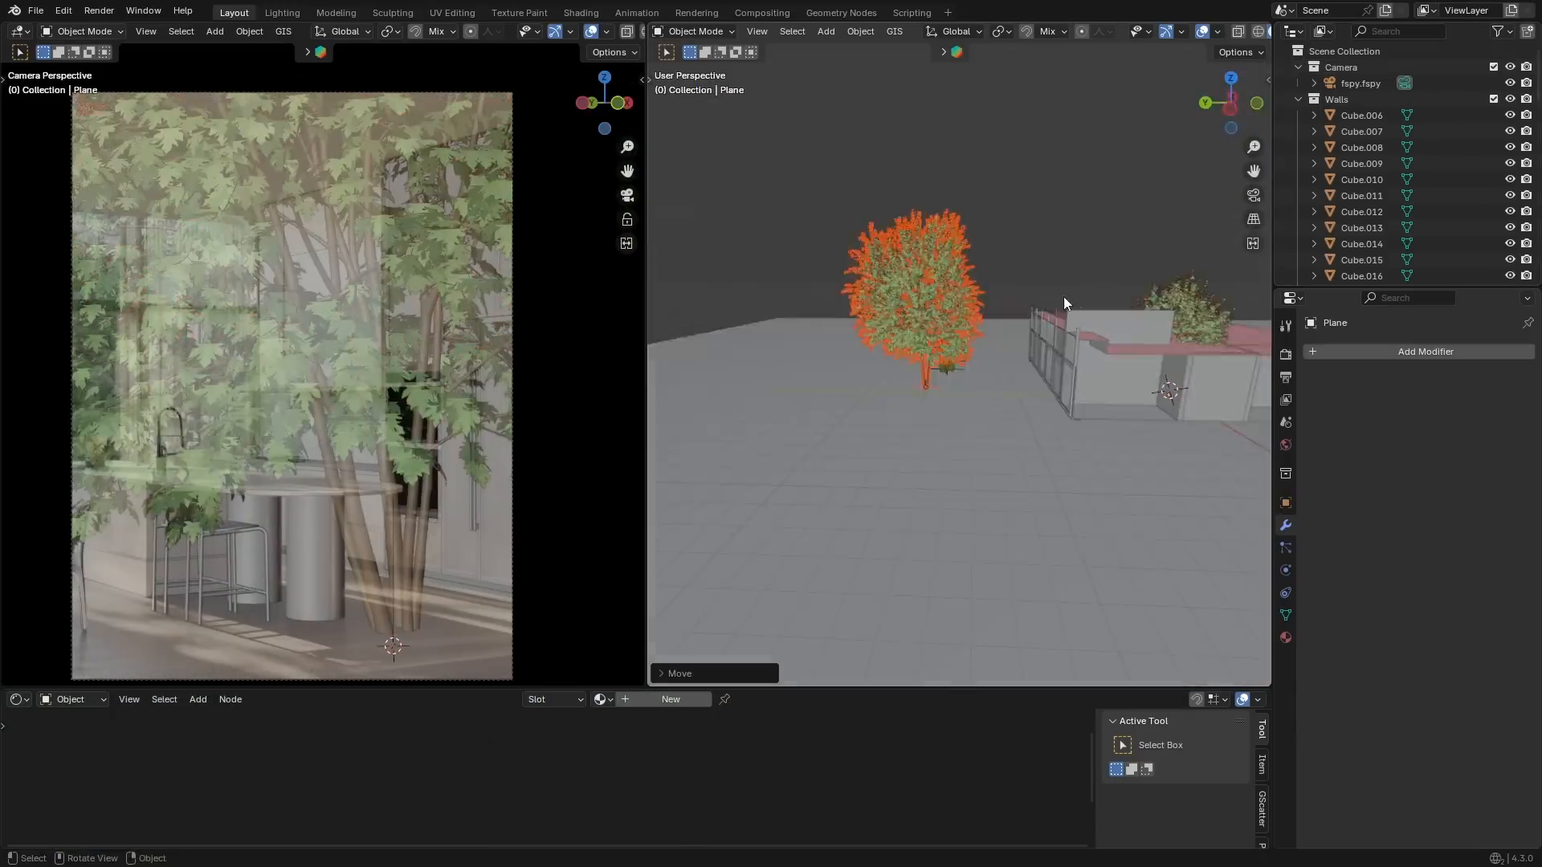
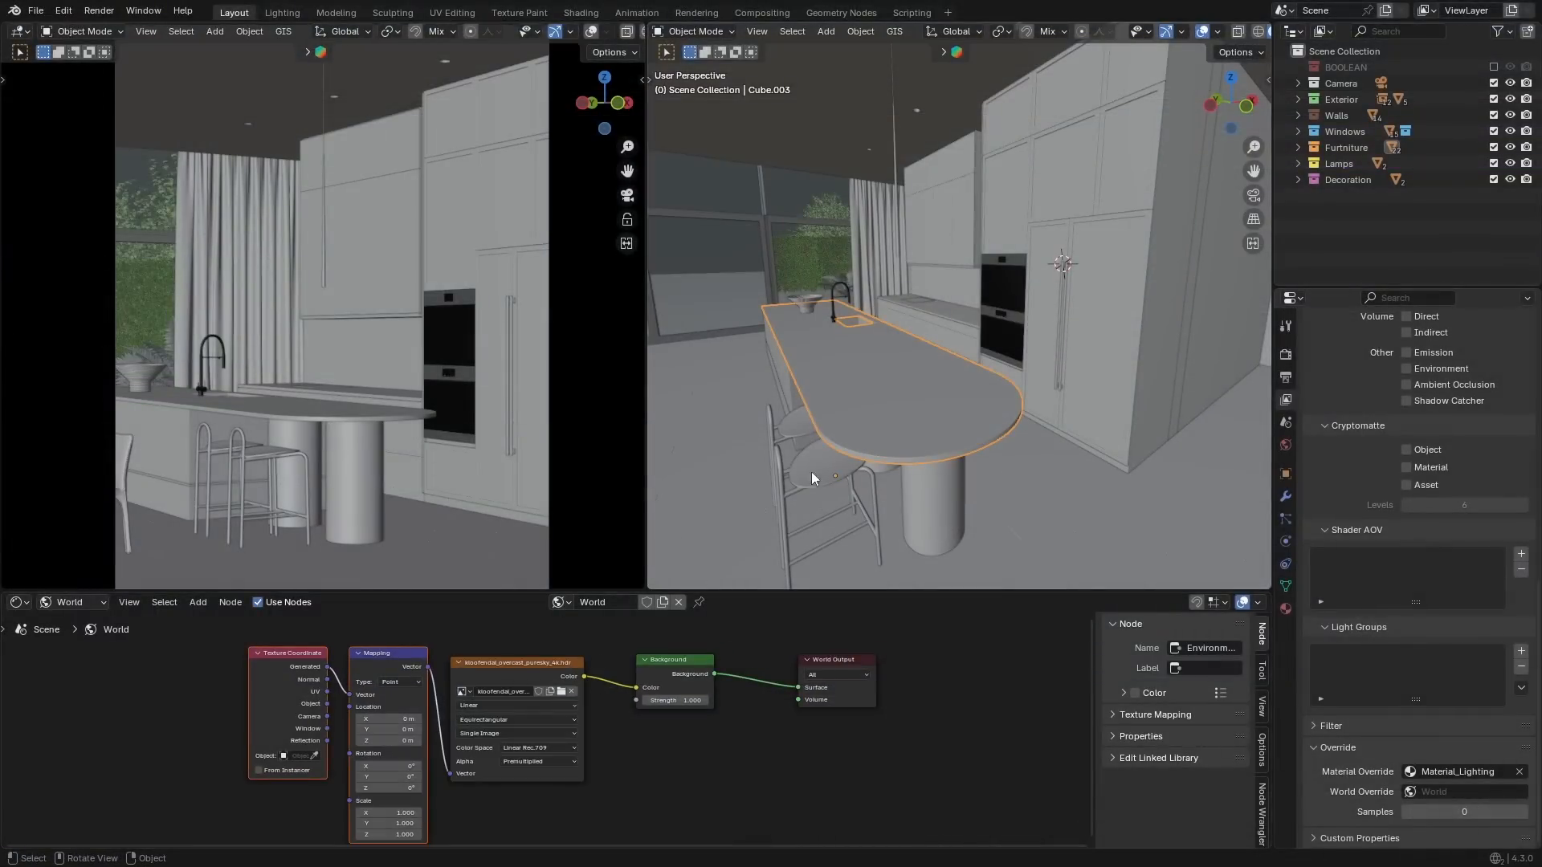
Switch the camera viewport to rendered shading and exclude the Glass collection inside Windows from the view layer.
{"action": "key", "text": "z"}
{"action": "key", "text": "8"}
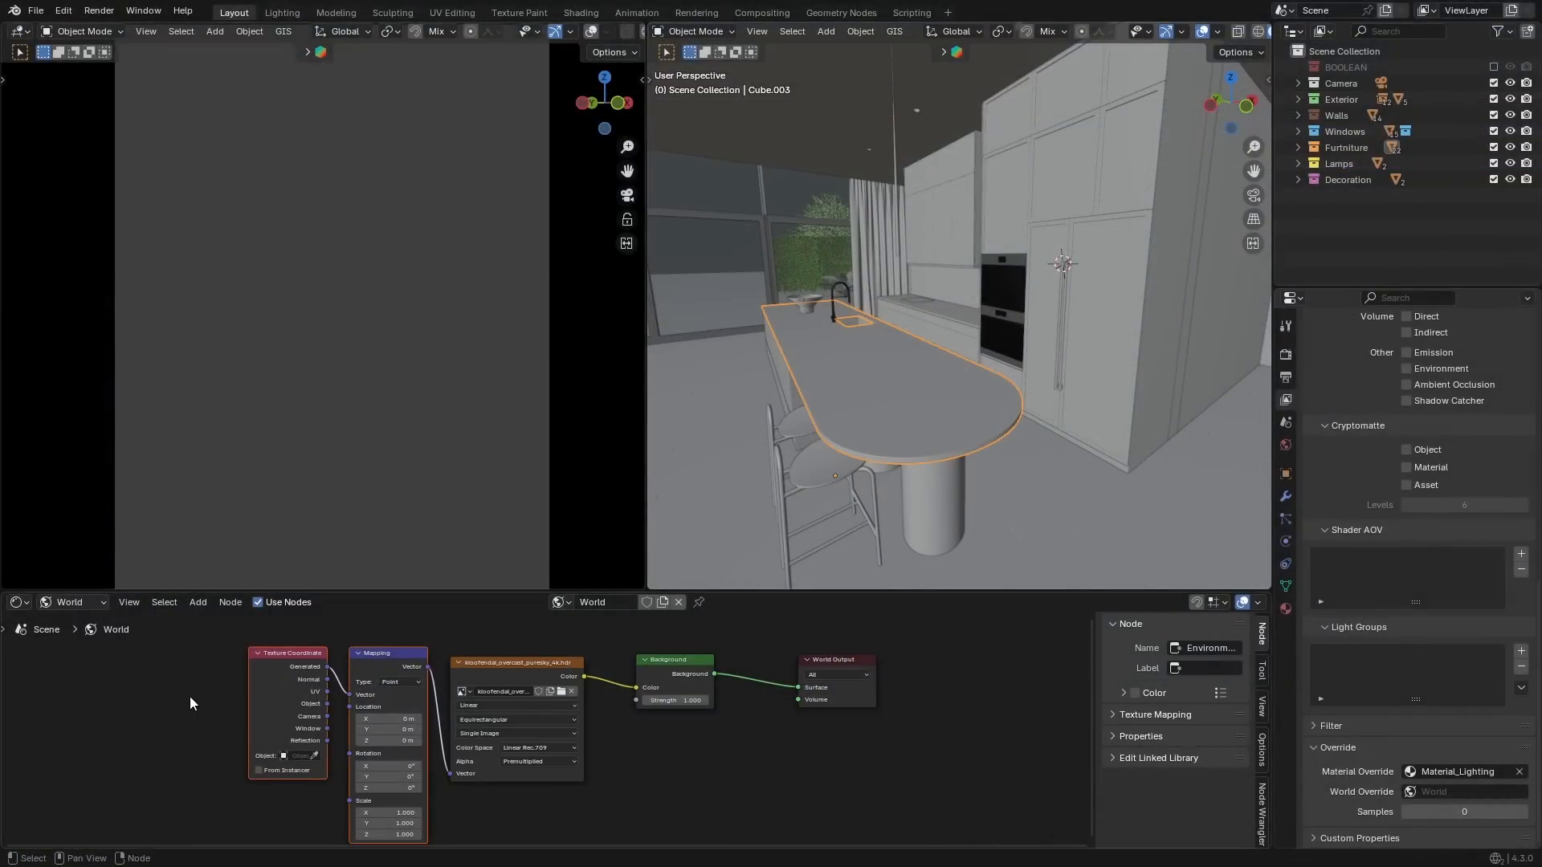
{"action": "left_click", "coordinate": [1298, 131]}
{"action": "left_click", "coordinate": [1493, 147]}
{"action": "left_click", "coordinate": [1285, 132]}
{"action": "key", "text": "KP_1"}
{"action": "mouse_move", "coordinate": [364, 374]}
{"action": "middle_mouse_down"}
{"action": "mouse_move", "coordinate": [480, 423]}
{"action": "mouse_move", "coordinate": [575, 368]}
{"action": "mouse_move", "coordinate": [387, 358]}
{"action": "middle_mouse_up"}
{"action": "key", "text": "KP_0"}
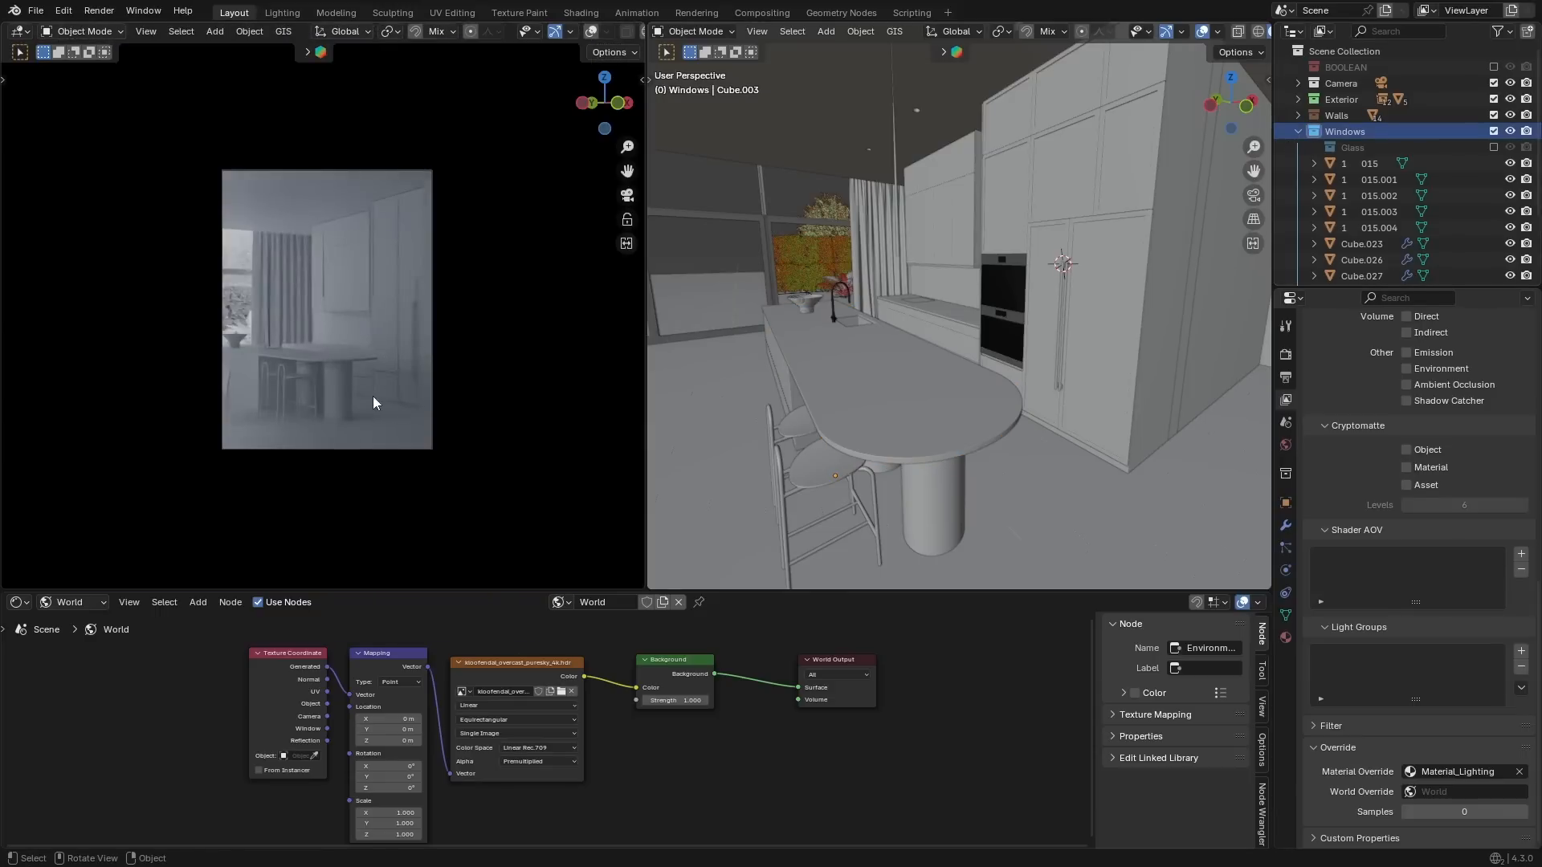
{"action": "scroll", "coordinate": [410, 392], "scroll_direction": "up", "scroll_amount": 3}
{"action": "scroll", "coordinate": [416, 395], "scroll_direction": "down", "scroll_amount": 1}
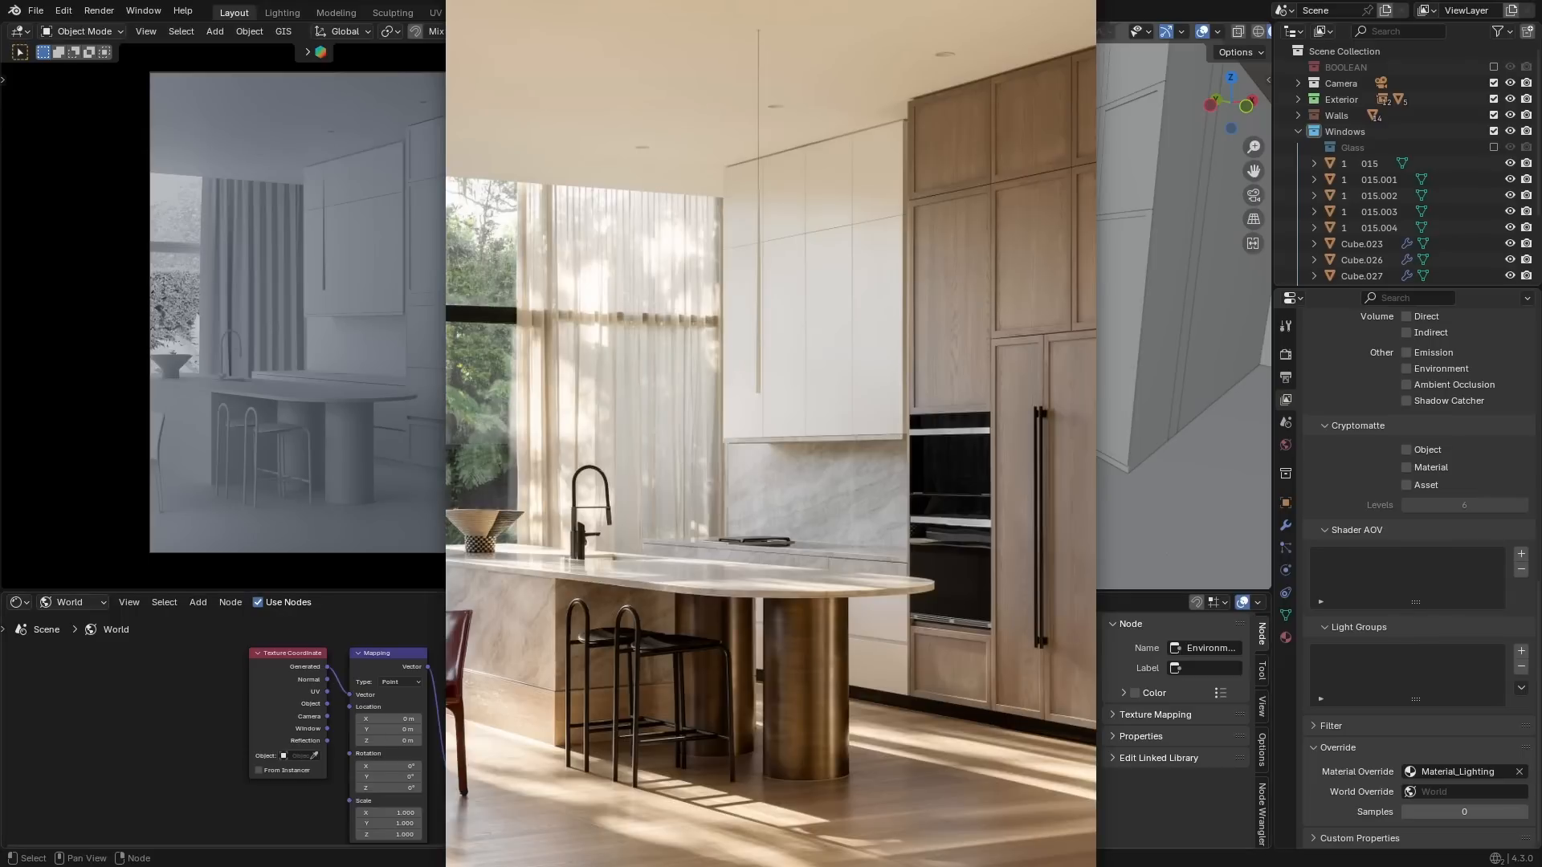
Darken the Material_Lighting base color to a neutral mid grey and set its roughness to 0.4.
{"action": "left_click", "coordinate": [62, 605]}
{"action": "left_click", "coordinate": [66, 644]}
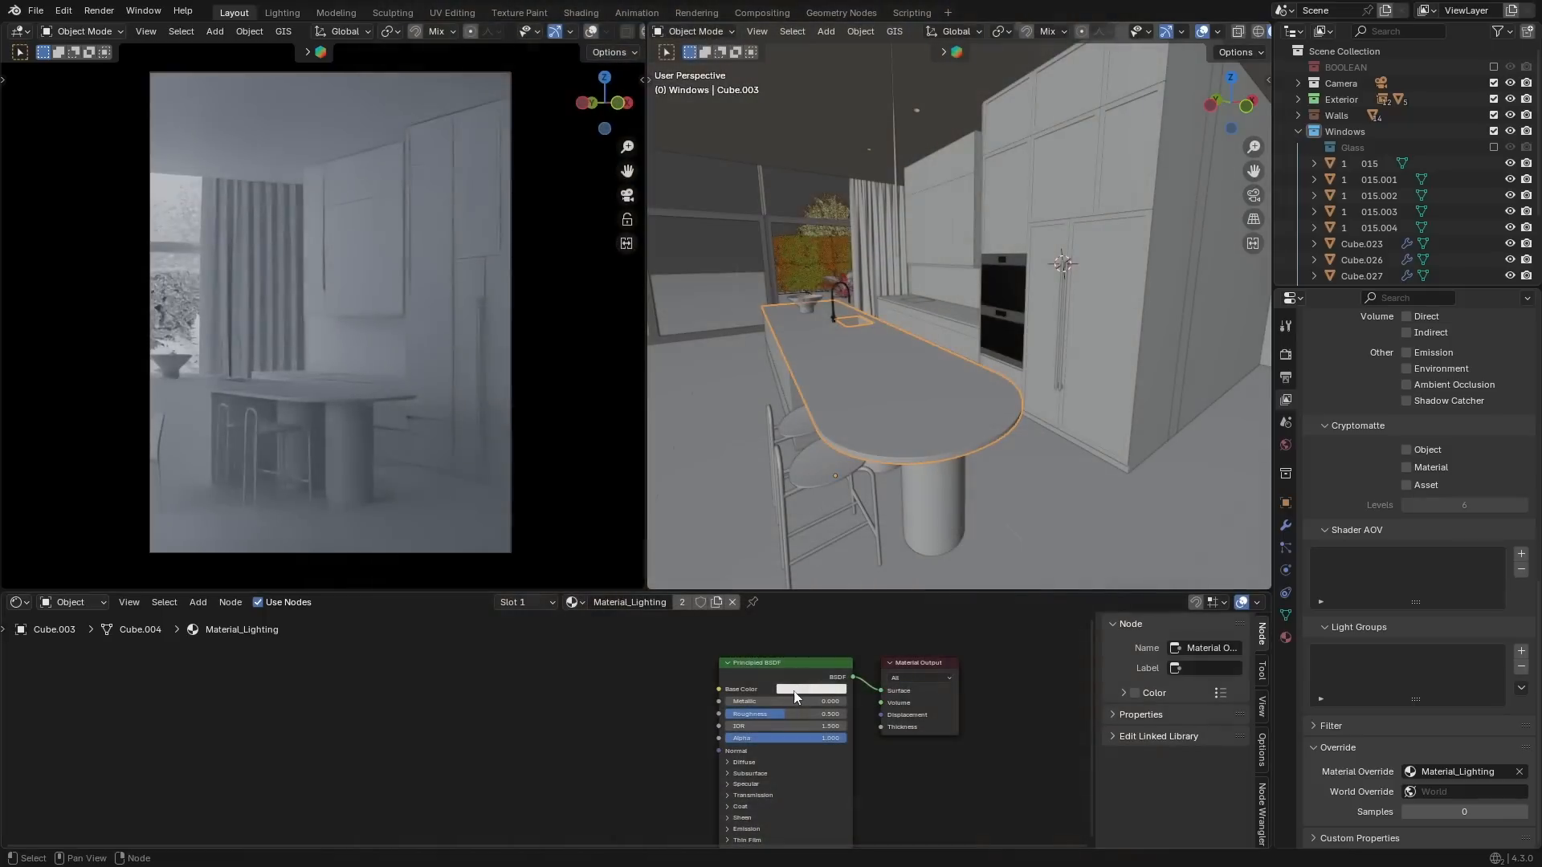
{"action": "left_click", "coordinate": [799, 688]}
{"action": "left_click_drag", "start_coordinate": [786, 527], "coordinate": [785, 536]}
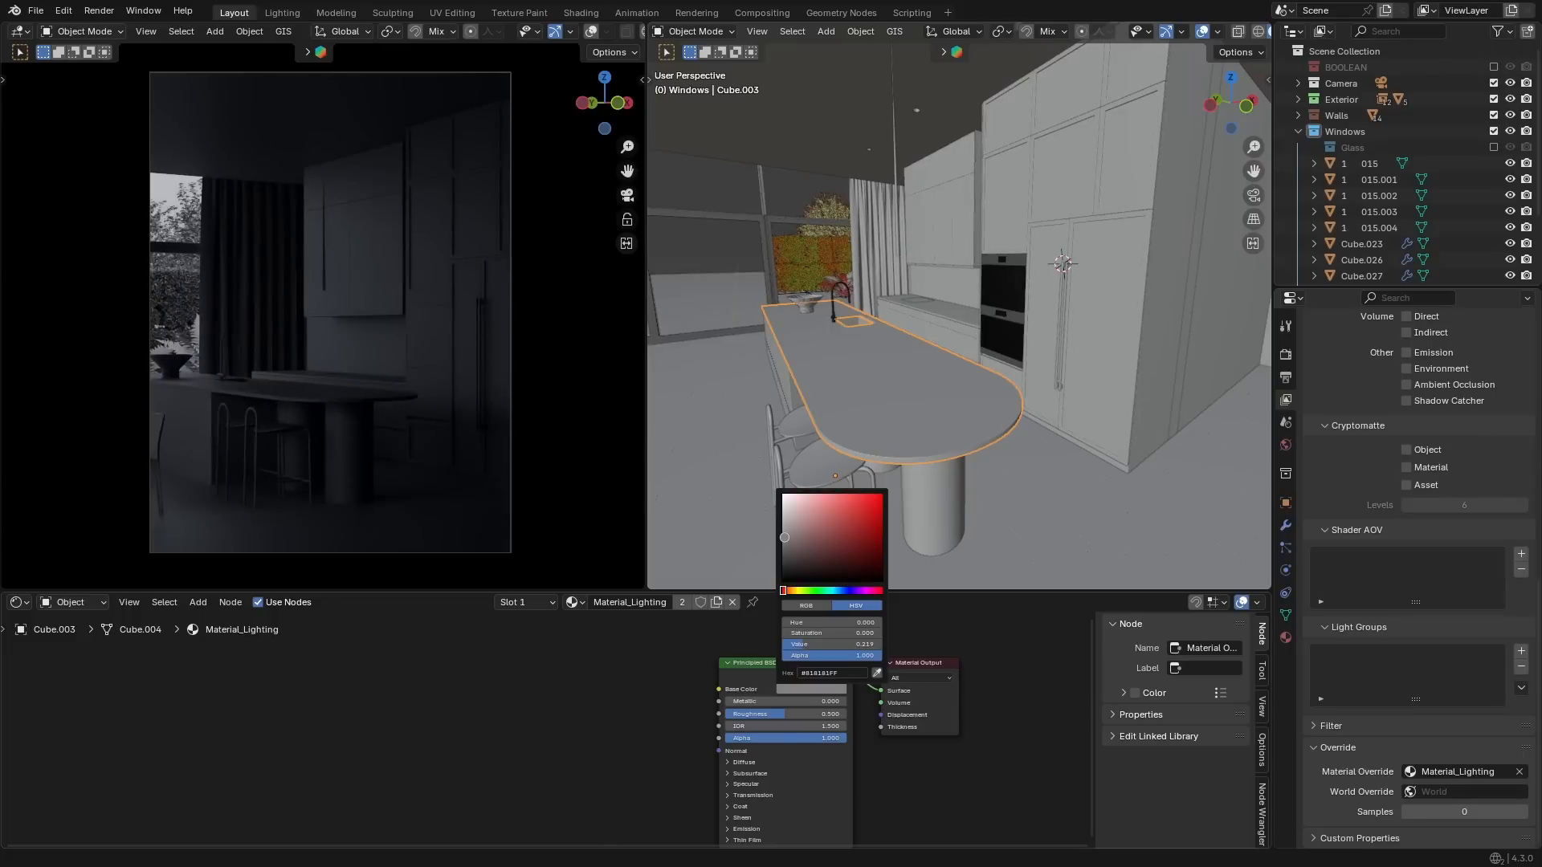
{"action": "left_click_drag", "start_coordinate": [785, 537], "coordinate": [784, 536]}
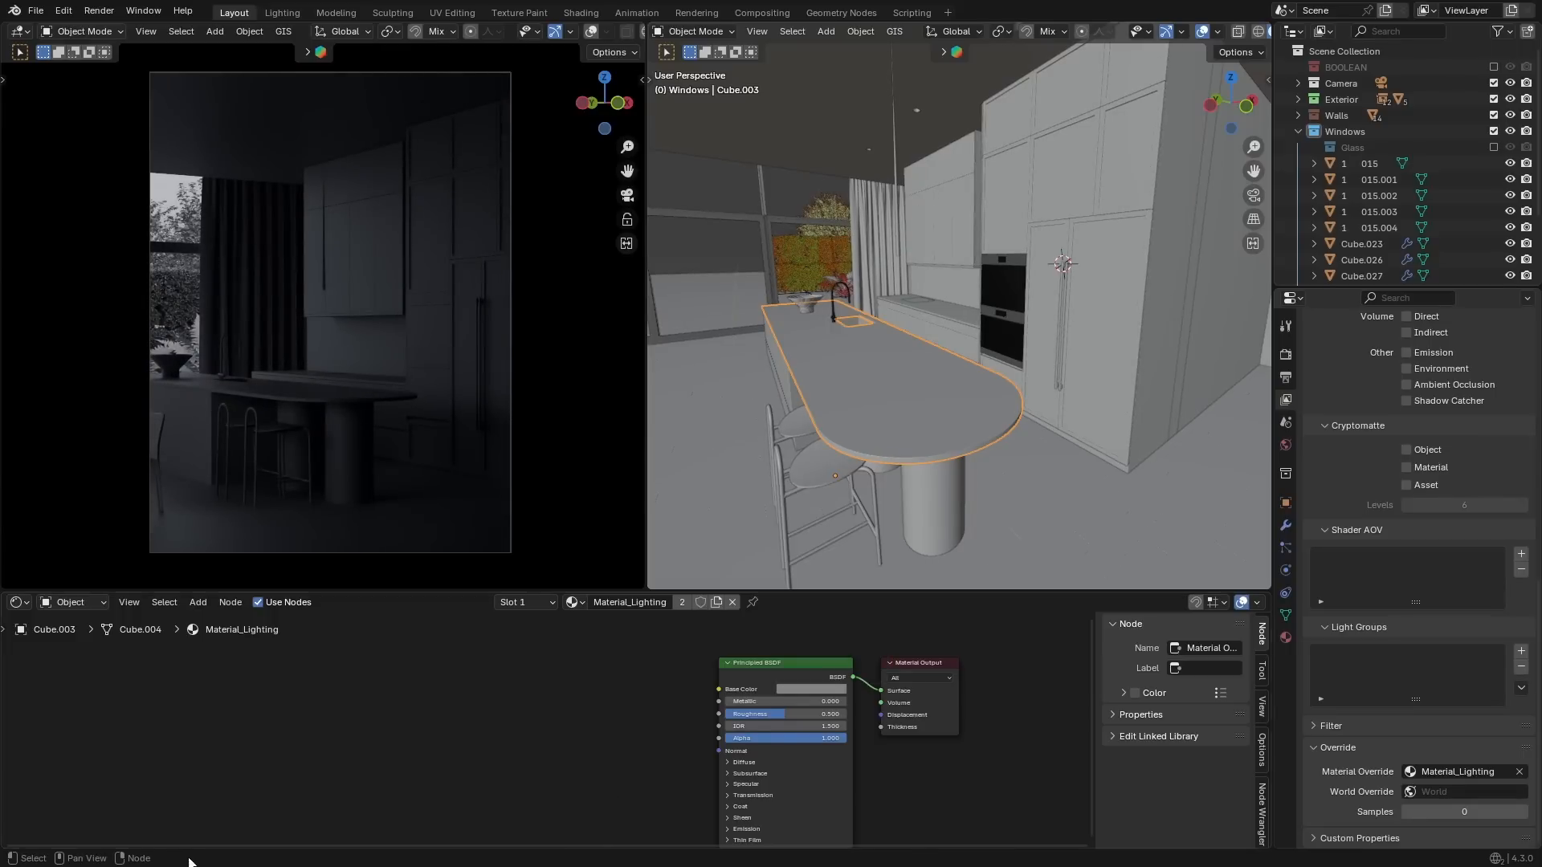
{"action": "left_click", "coordinate": [766, 715]}
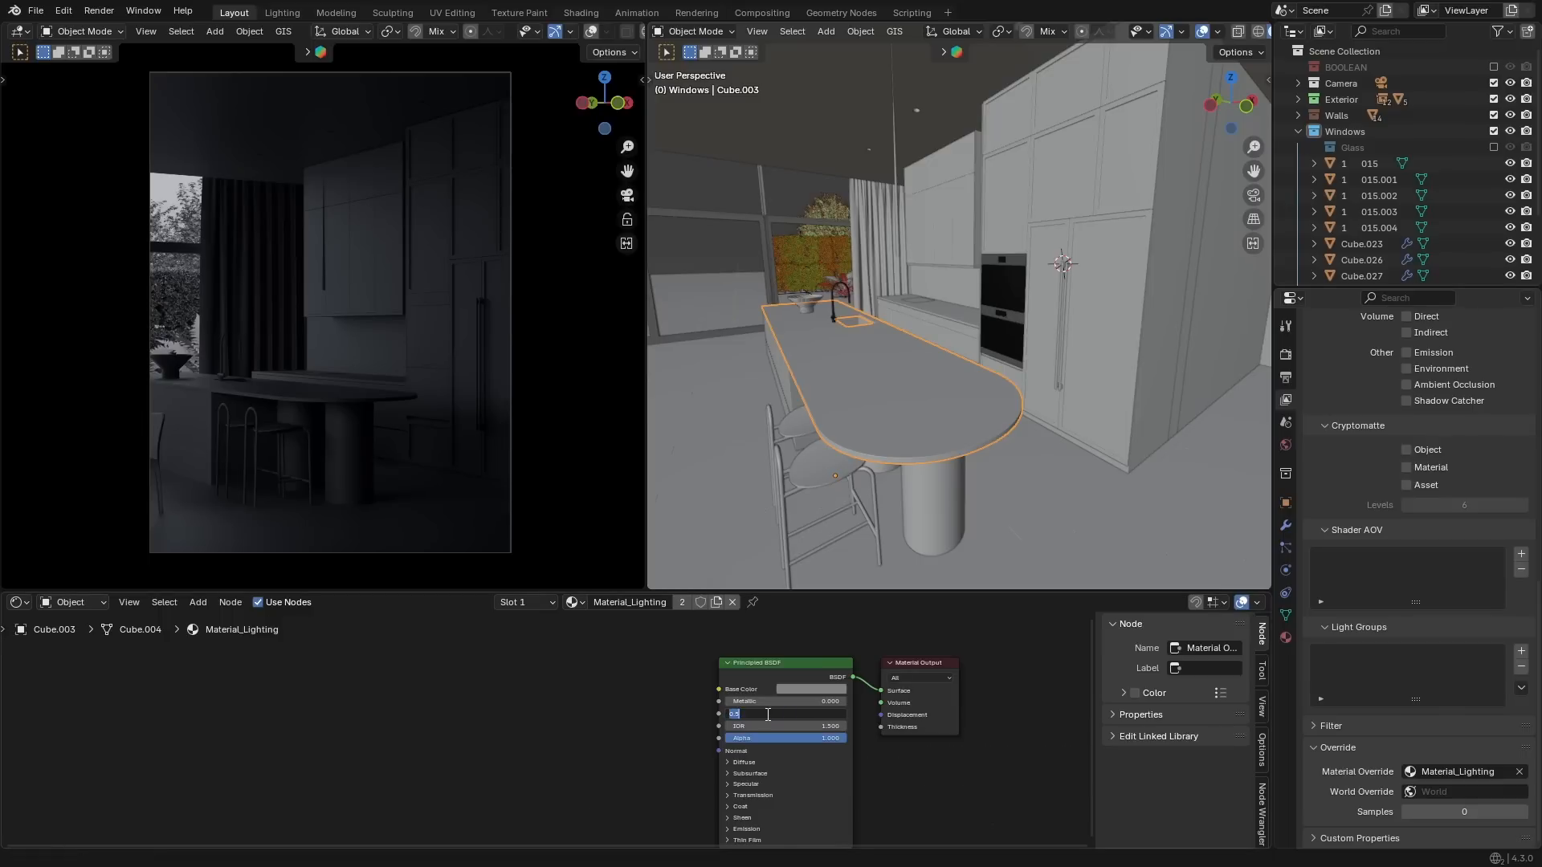
{"action": "type", "text": ".4"}
{"action": "key", "text": "Return"}
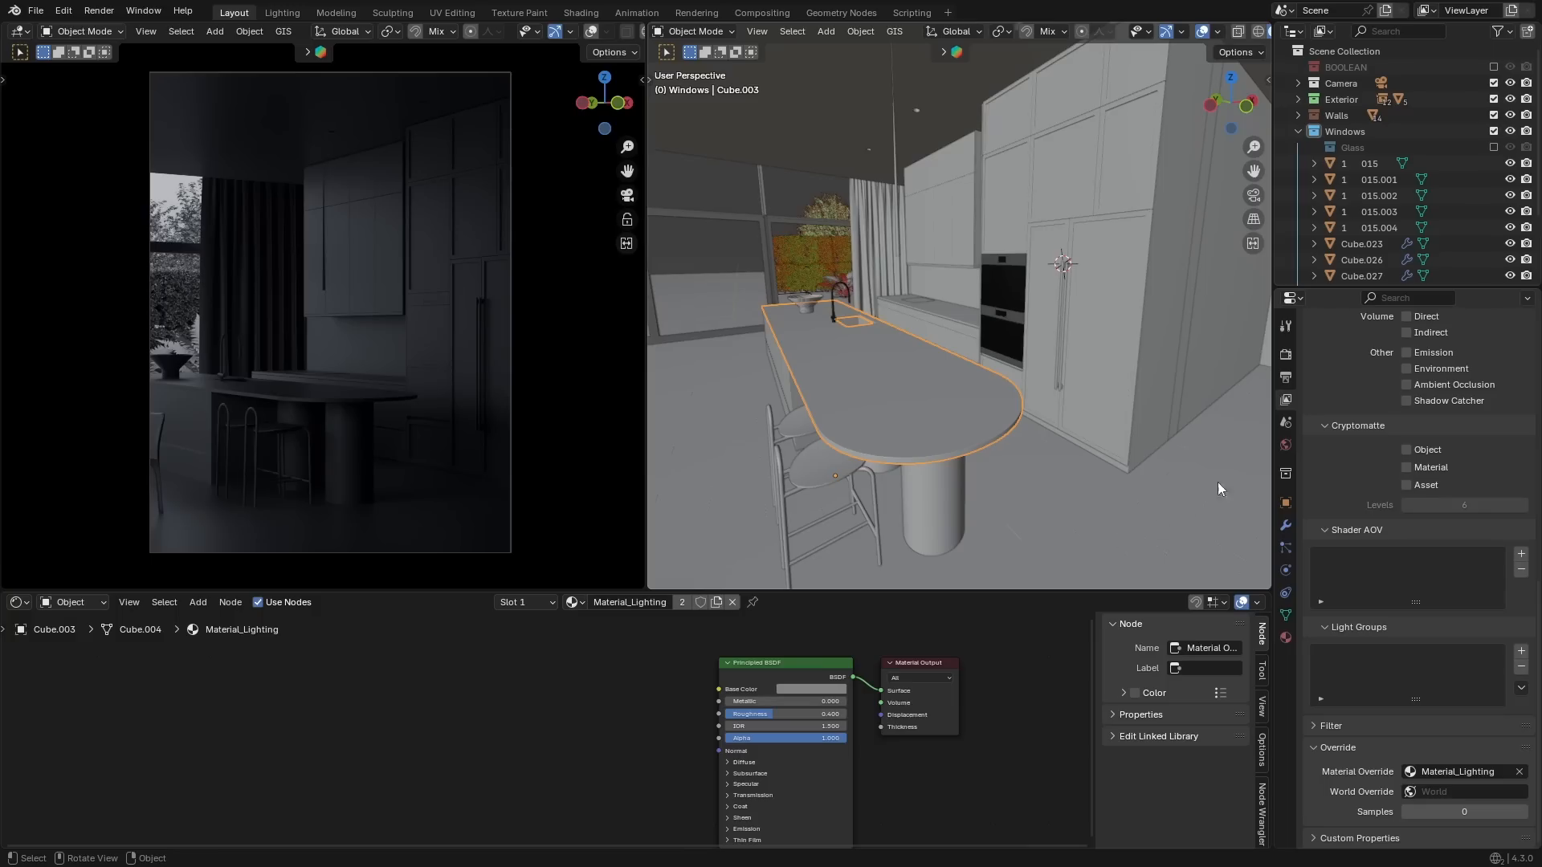
Raise the render's color management exposure to about 1.569.
{"action": "left_click", "coordinate": [1286, 355]}
{"action": "scroll", "coordinate": [1424, 646], "scroll_direction": "down", "scroll_amount": 1}
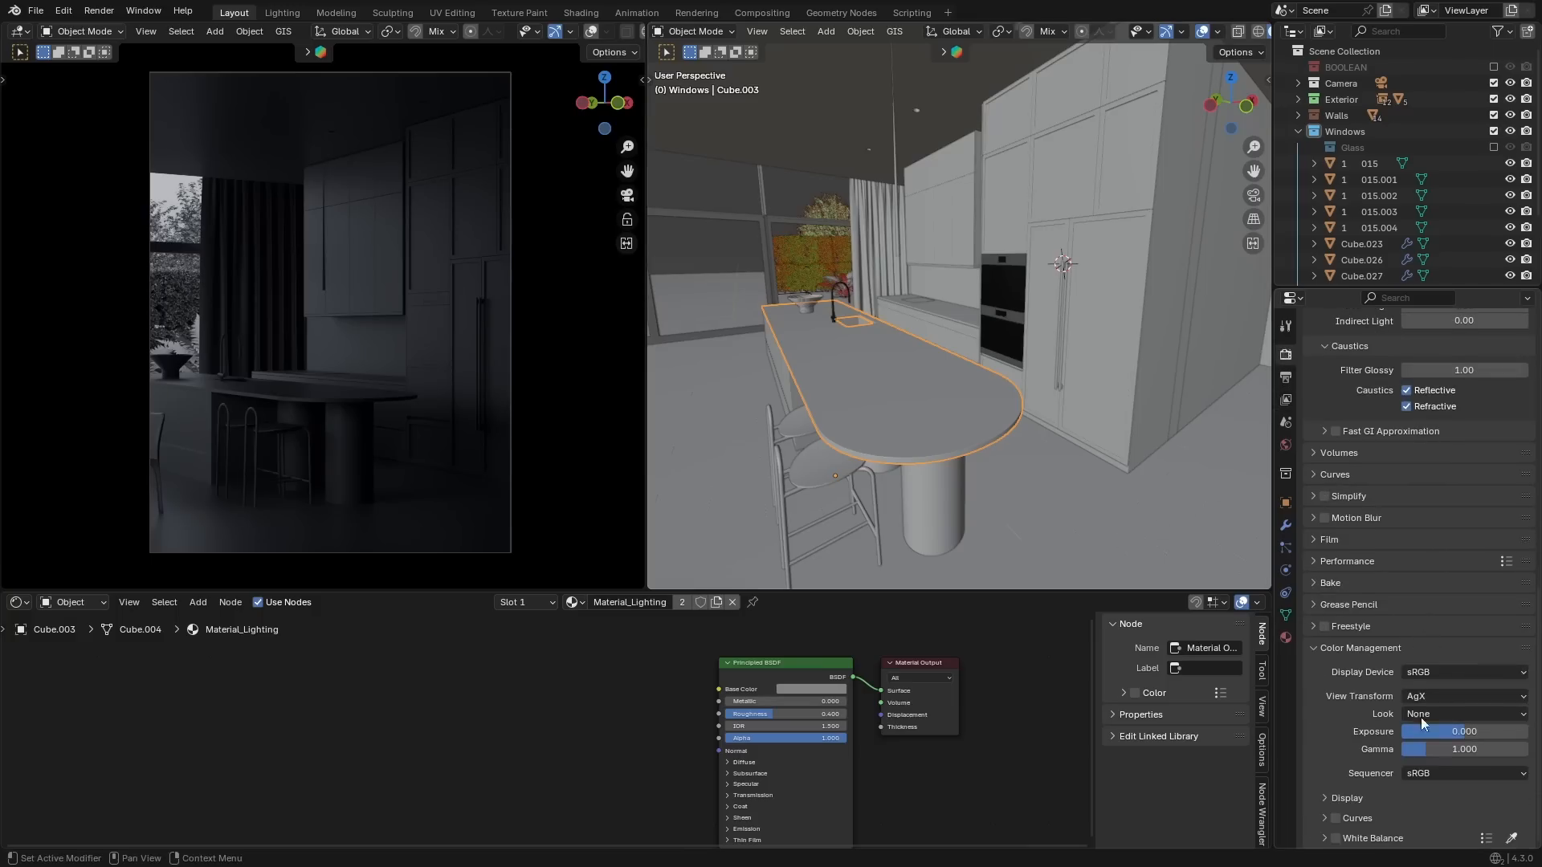
{"action": "mouse_move", "coordinate": [1464, 731]}
{"action": "left_mouse_down"}
{"action": "mouse_move", "coordinate": [1514, 731]}
{"action": "mouse_move", "coordinate": [1480, 732]}
{"action": "left_mouse_up"}
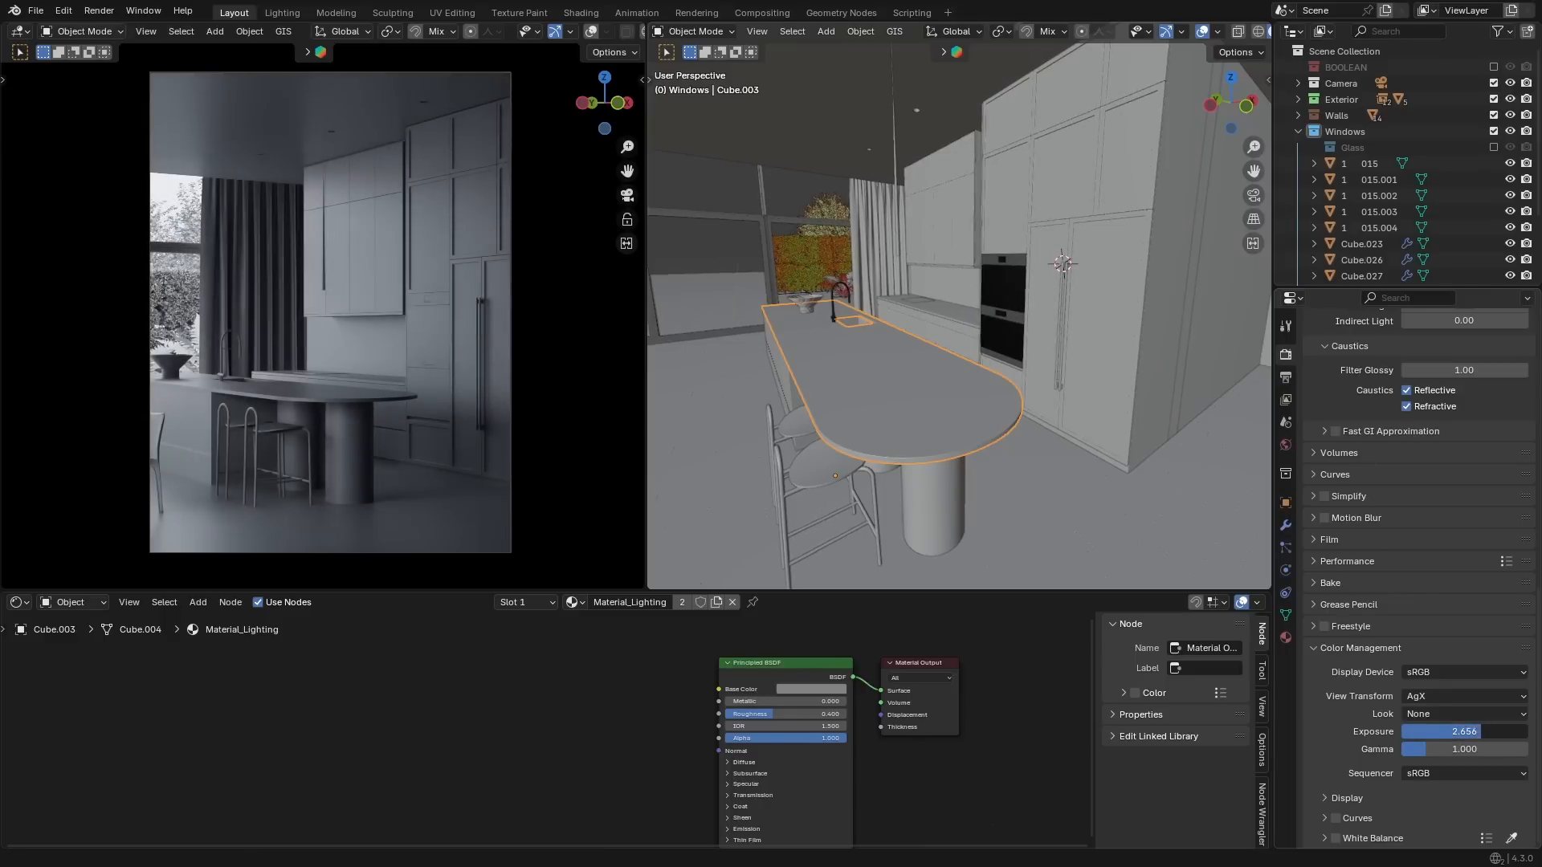
{"action": "left_click_drag", "start_coordinate": [1479, 733], "coordinate": [1455, 733]}
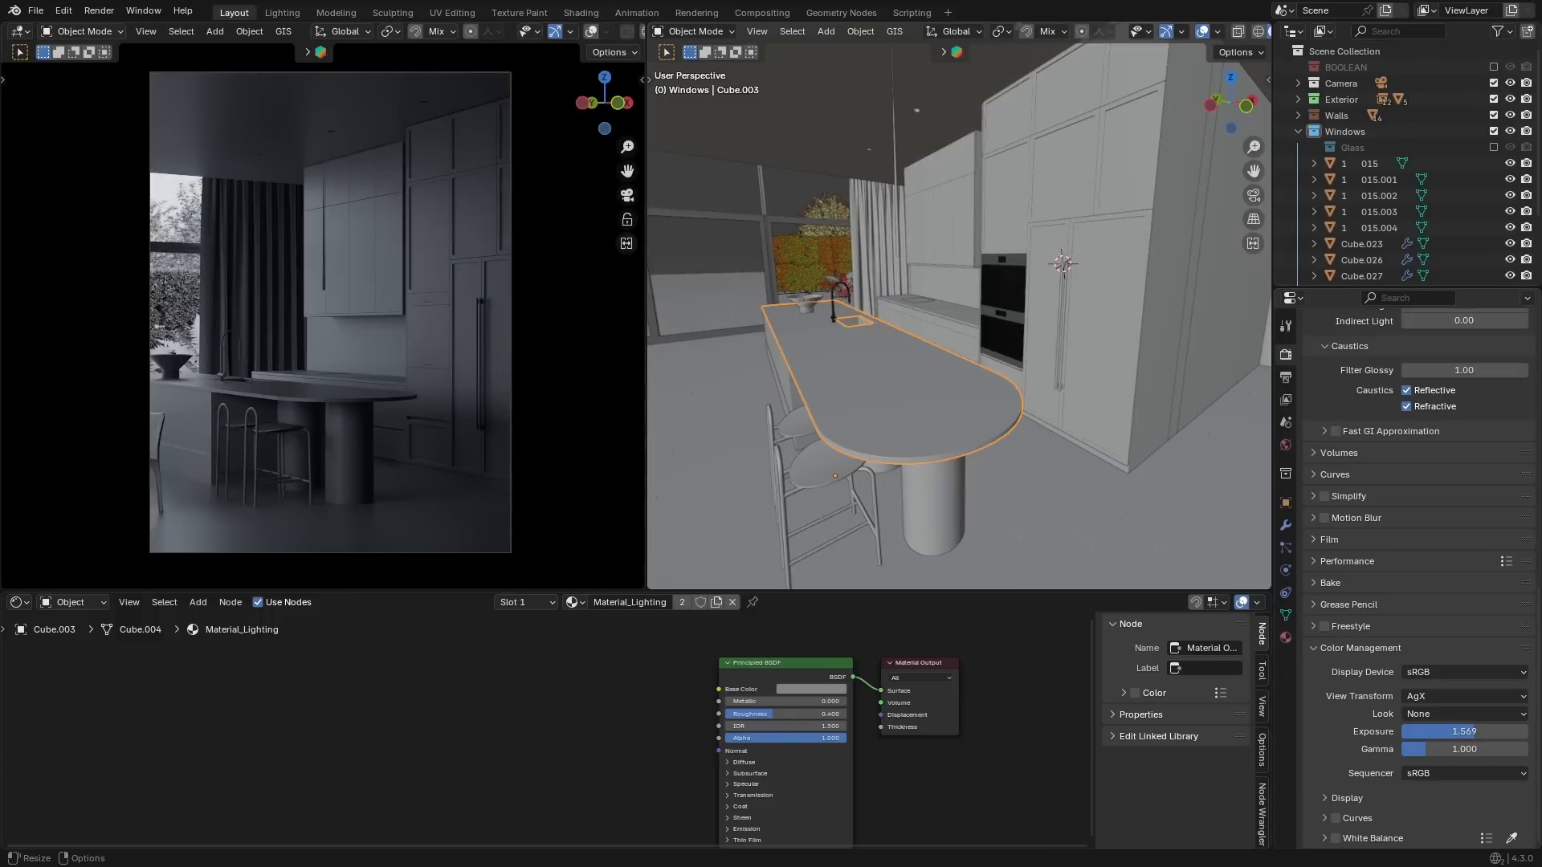
In the world shader, move the environment nodes aside and insert a Hue/Saturation node between the environment texture and Background.
{"action": "left_click", "coordinate": [72, 603]}
{"action": "left_click", "coordinate": [70, 667]}
{"action": "left_click_drag", "start_coordinate": [245, 682], "coordinate": [609, 721]}
{"action": "key", "text": "g"}
{"action": "left_click", "coordinate": [360, 690]}
{"action": "key", "text": "shift+a"}
{"action": "type", "text": "hu"}
{"action": "left_click", "coordinate": [590, 673]}
{"action": "left_click", "coordinate": [576, 720]}
{"action": "scroll", "coordinate": [361, 413], "scroll_direction": "up", "scroll_amount": 2}
{"action": "scroll", "coordinate": [362, 447], "scroll_direction": "down", "scroll_amount": 2}
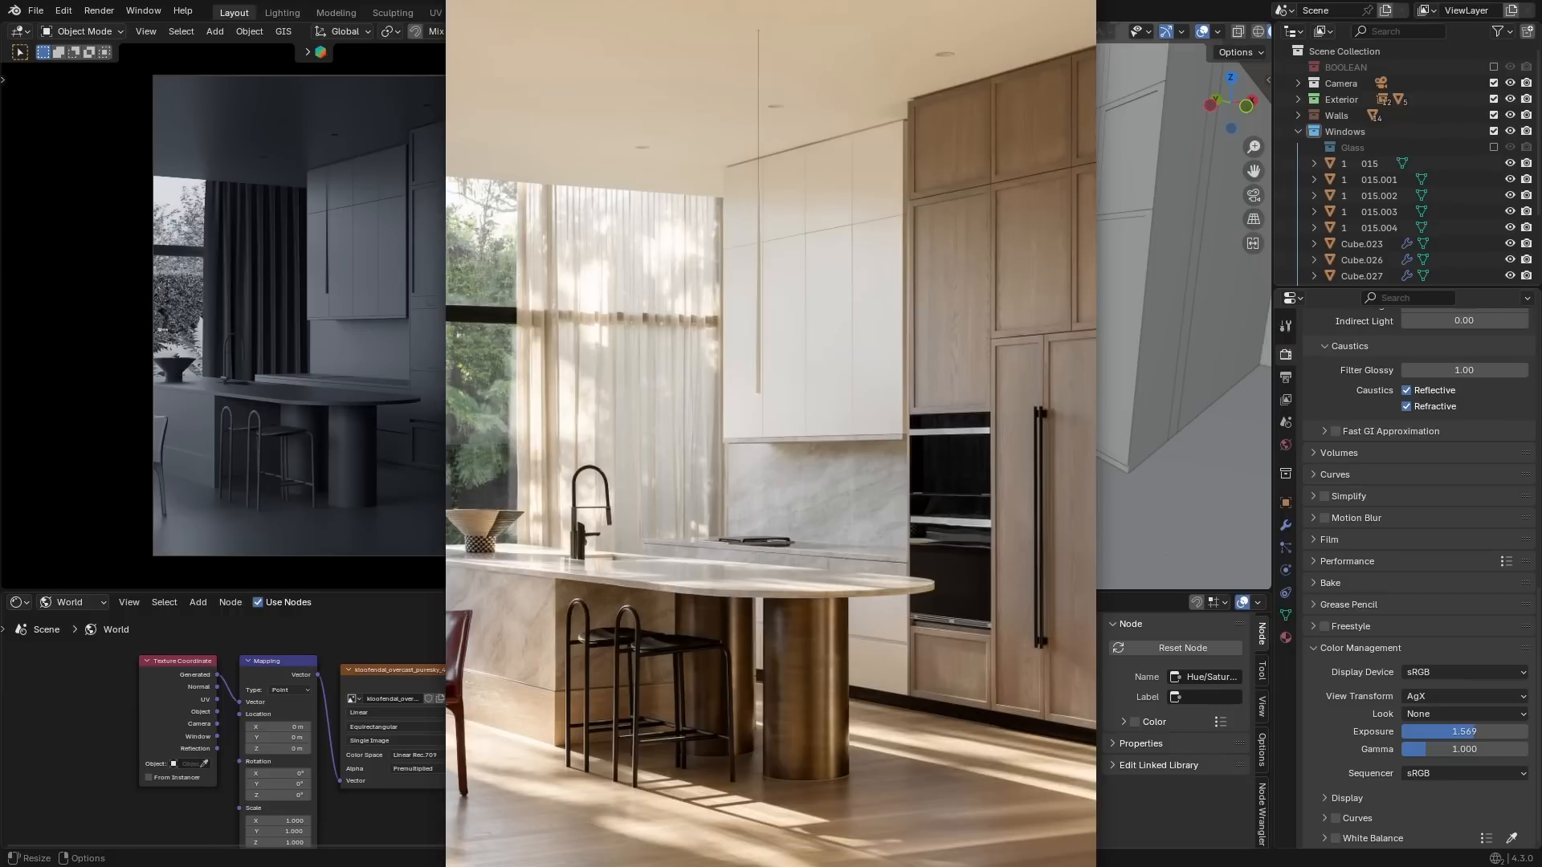
{"action": "left_click", "coordinate": [563, 639]}
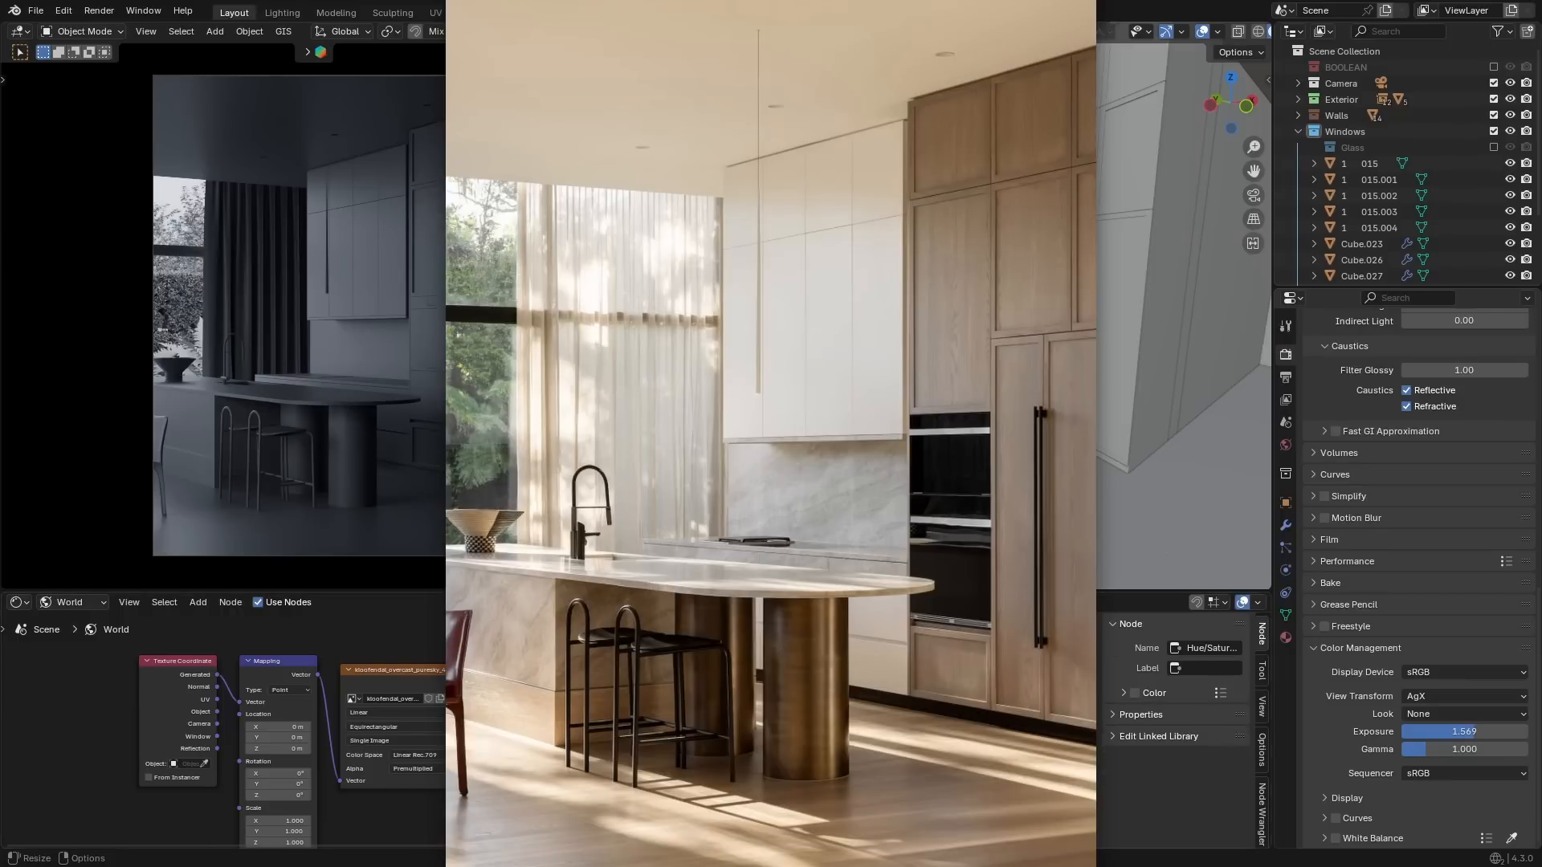
Return the shader editor to object materials, switch to Photoshop, and apply the Average blur to the kitchen photo layer.
{"action": "left_click", "coordinate": [74, 602]}
{"action": "left_click", "coordinate": [72, 643]}
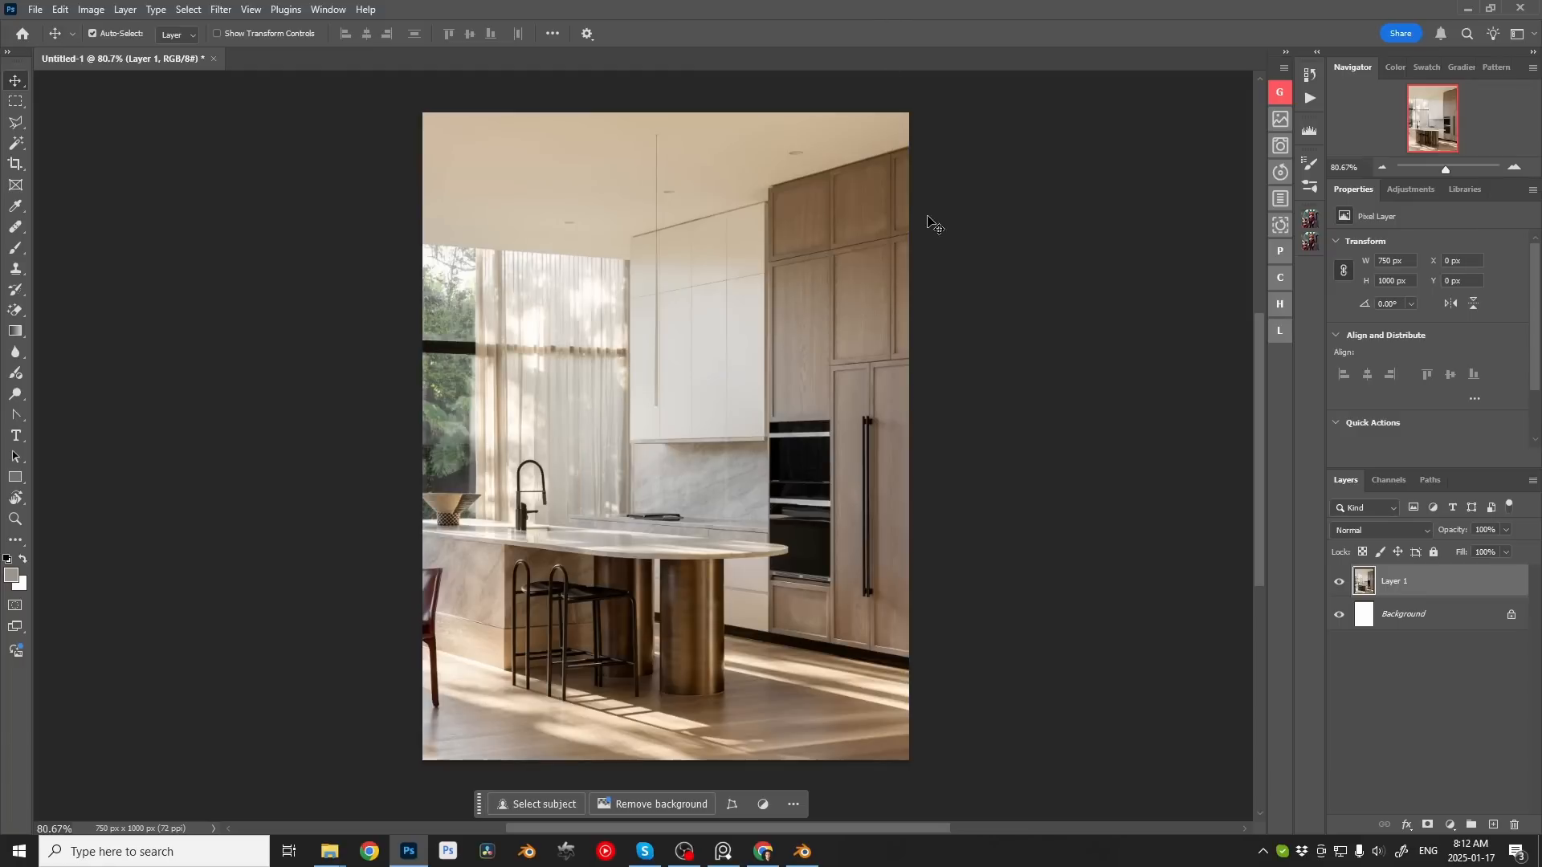
{"action": "left_click", "coordinate": [217, 9]}
{"action": "mouse_move", "coordinate": [385, 199]}
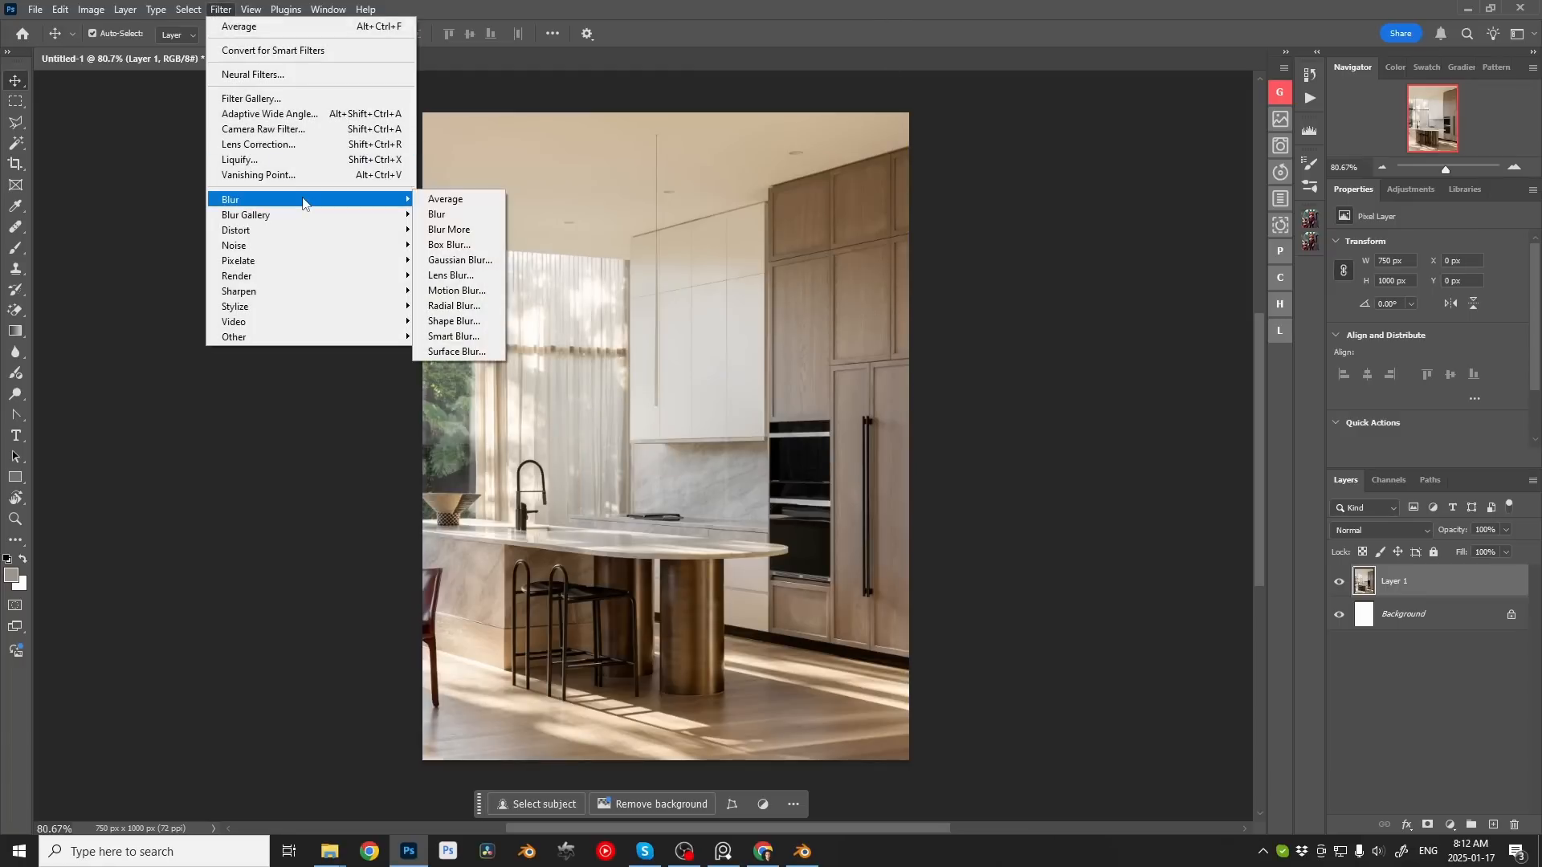
{"action": "left_click", "coordinate": [447, 201]}
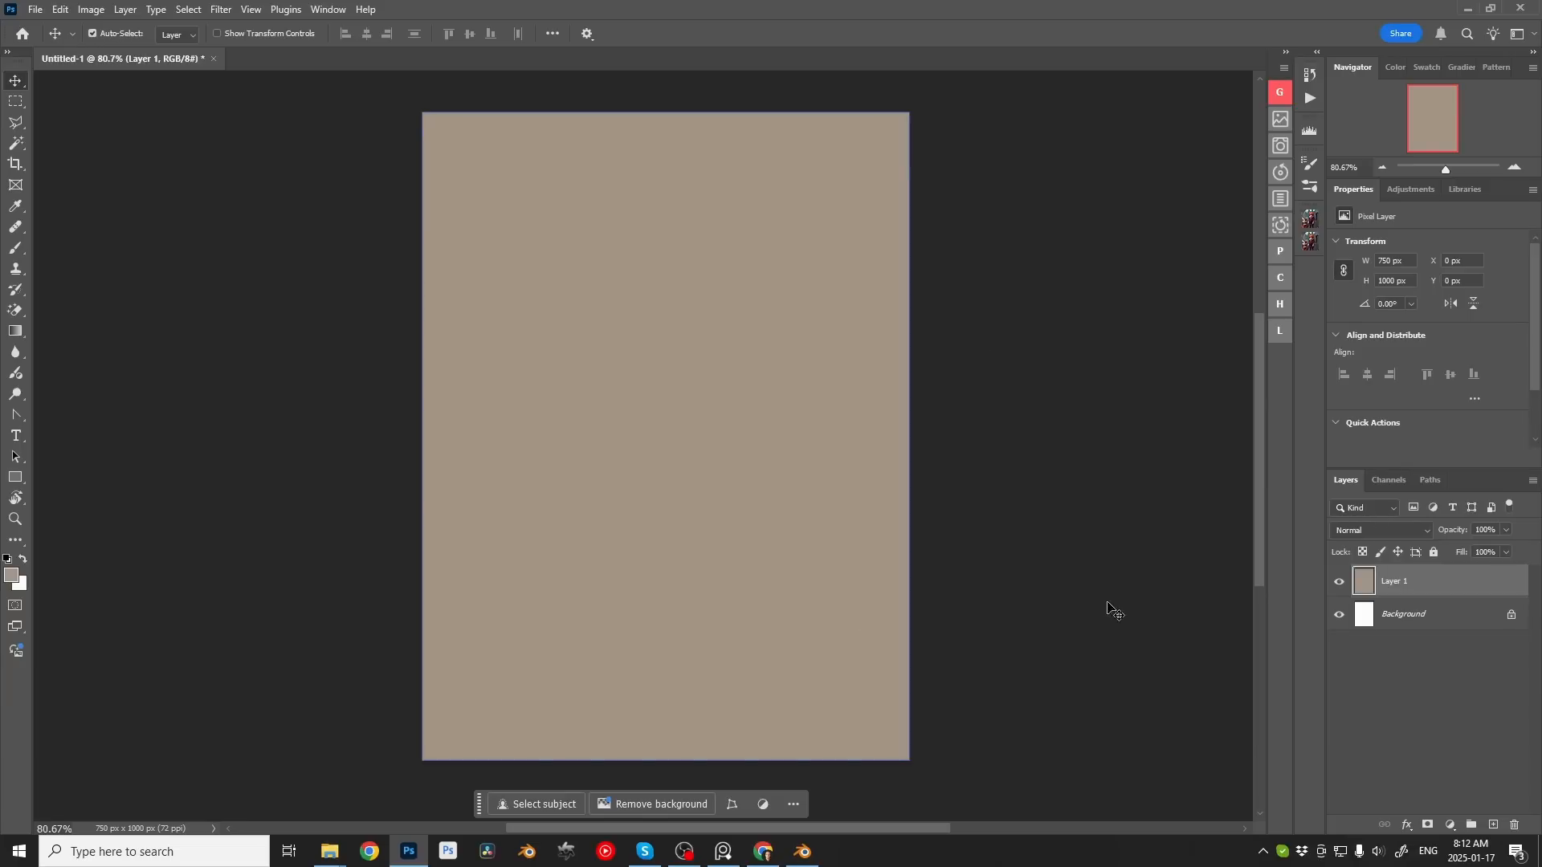
Switch back to Blender and tint the Material_Lighting base color warm brown with a hue of about 0.1.
{"action": "left_click", "coordinate": [819, 858]}
{"action": "left_click", "coordinate": [792, 689]}
{"action": "mouse_move", "coordinate": [801, 633]}
{"action": "left_mouse_down"}
{"action": "mouse_move", "coordinate": [830, 633]}
{"action": "mouse_move", "coordinate": [823, 623]}
{"action": "left_mouse_up"}
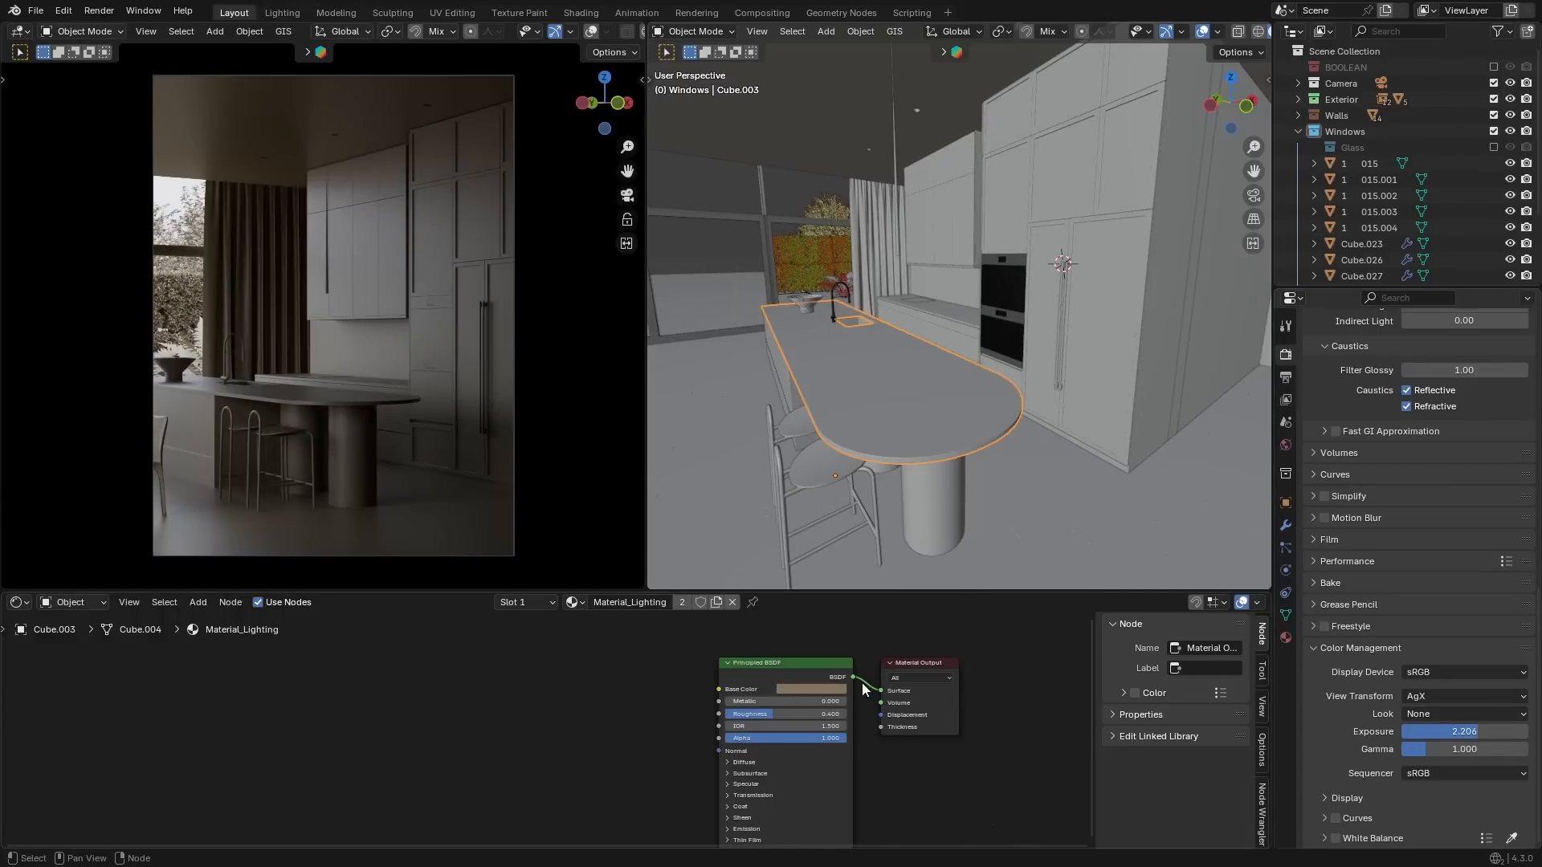
{"action": "left_click", "coordinate": [824, 690]}
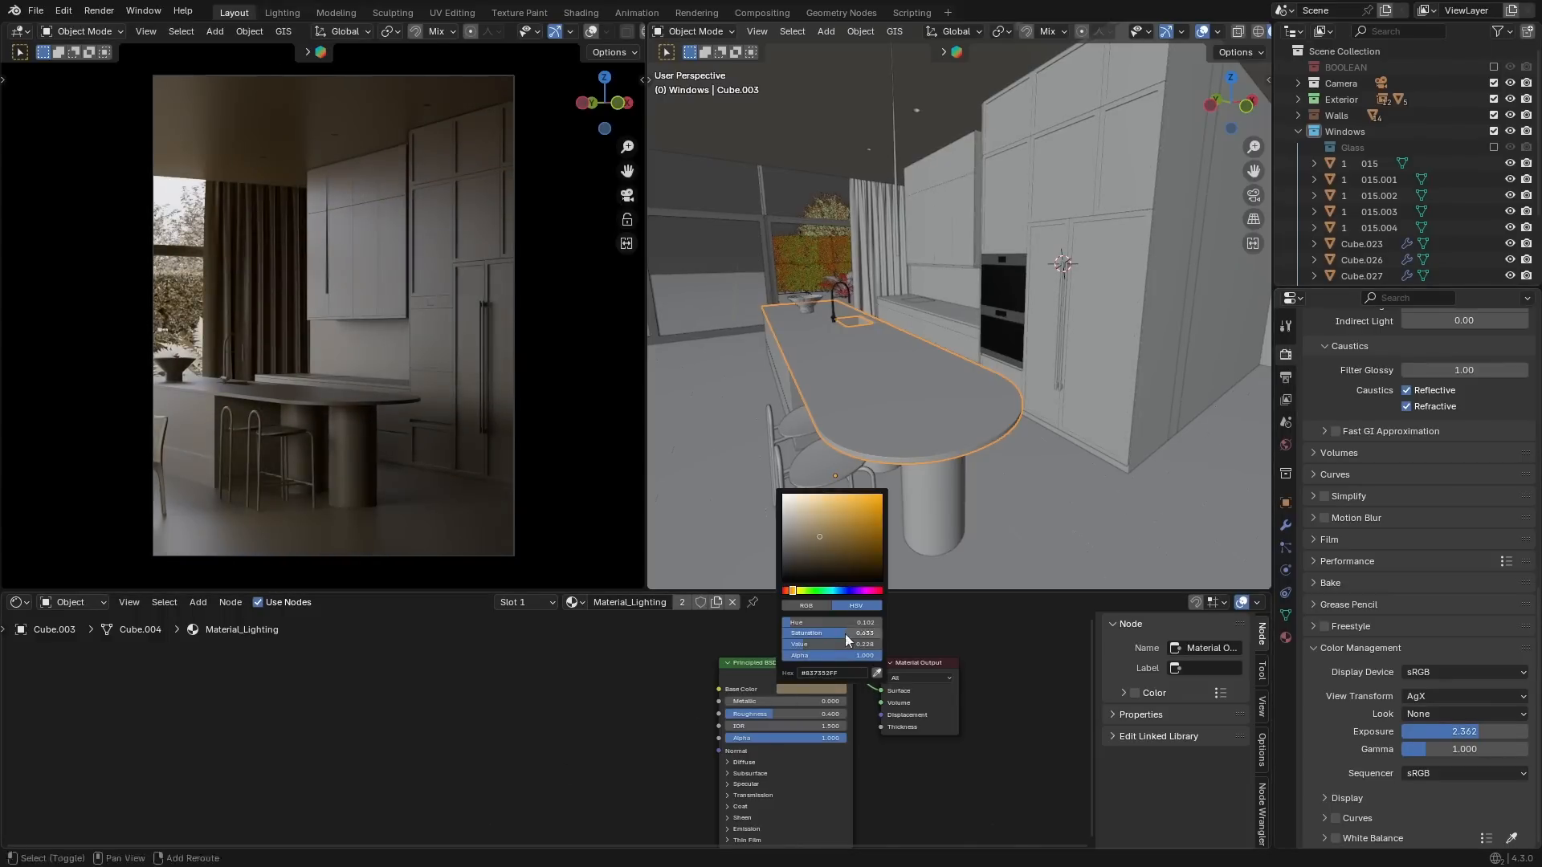
{"action": "left_click_drag", "start_coordinate": [831, 624], "coordinate": [828, 623]}
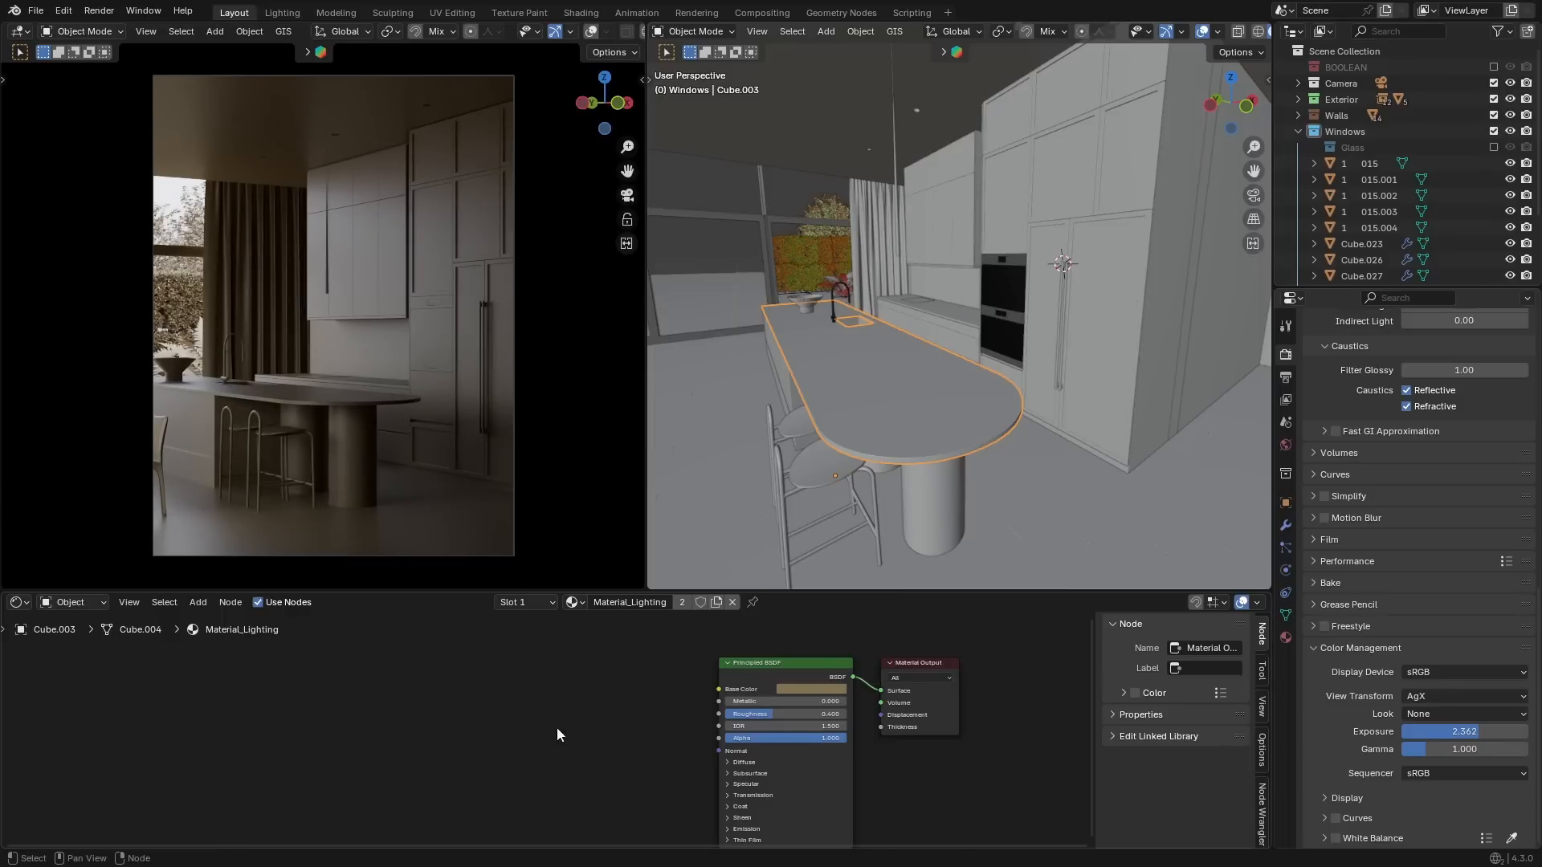
Create a new collection named Sun, add a sun light to it, and raise the light vertically above the ground.
{"action": "right_click", "coordinate": [1274, 247]}
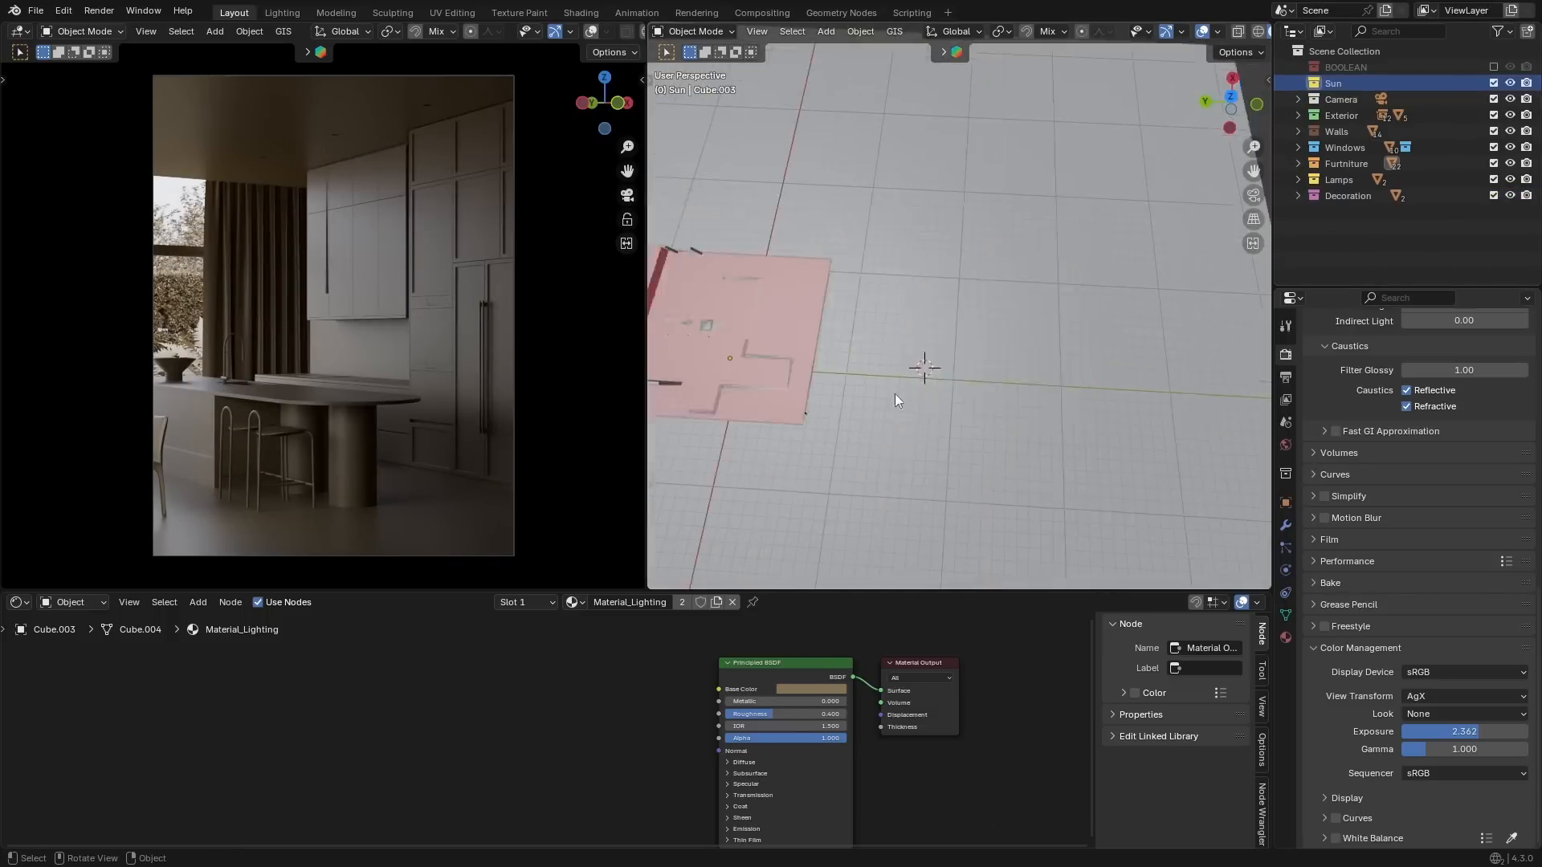
{"action": "key", "text": "shift+a"}
{"action": "left_click", "coordinate": [1020, 630]}
{"action": "key", "text": "g"}
{"action": "key", "text": "z"}
{"action": "left_click", "coordinate": [1233, 566]}
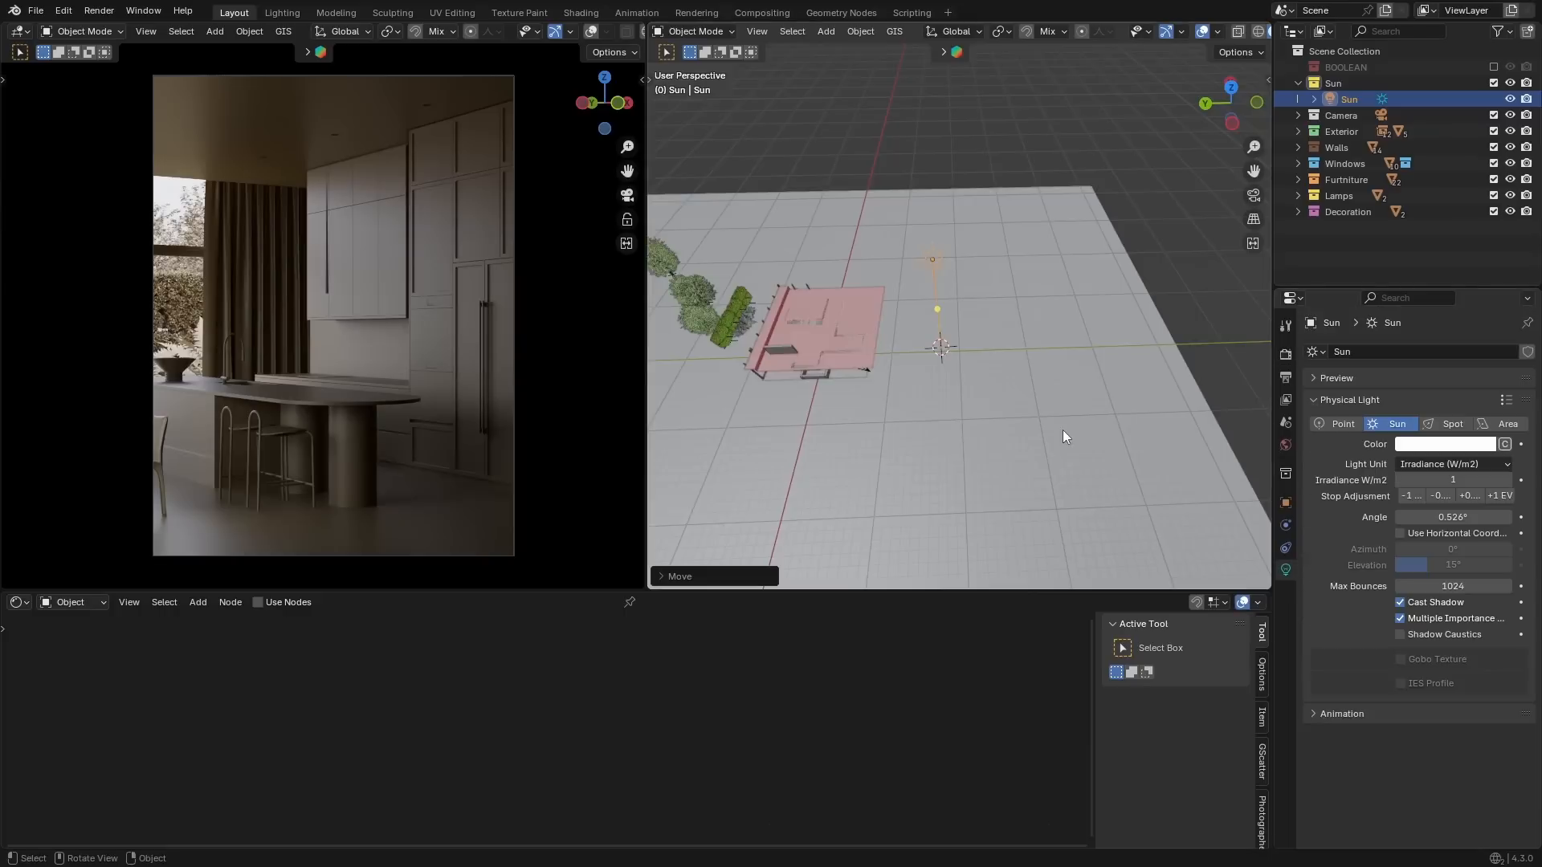
{"action": "key", "text": "r"}
{"action": "key", "text": "y"}
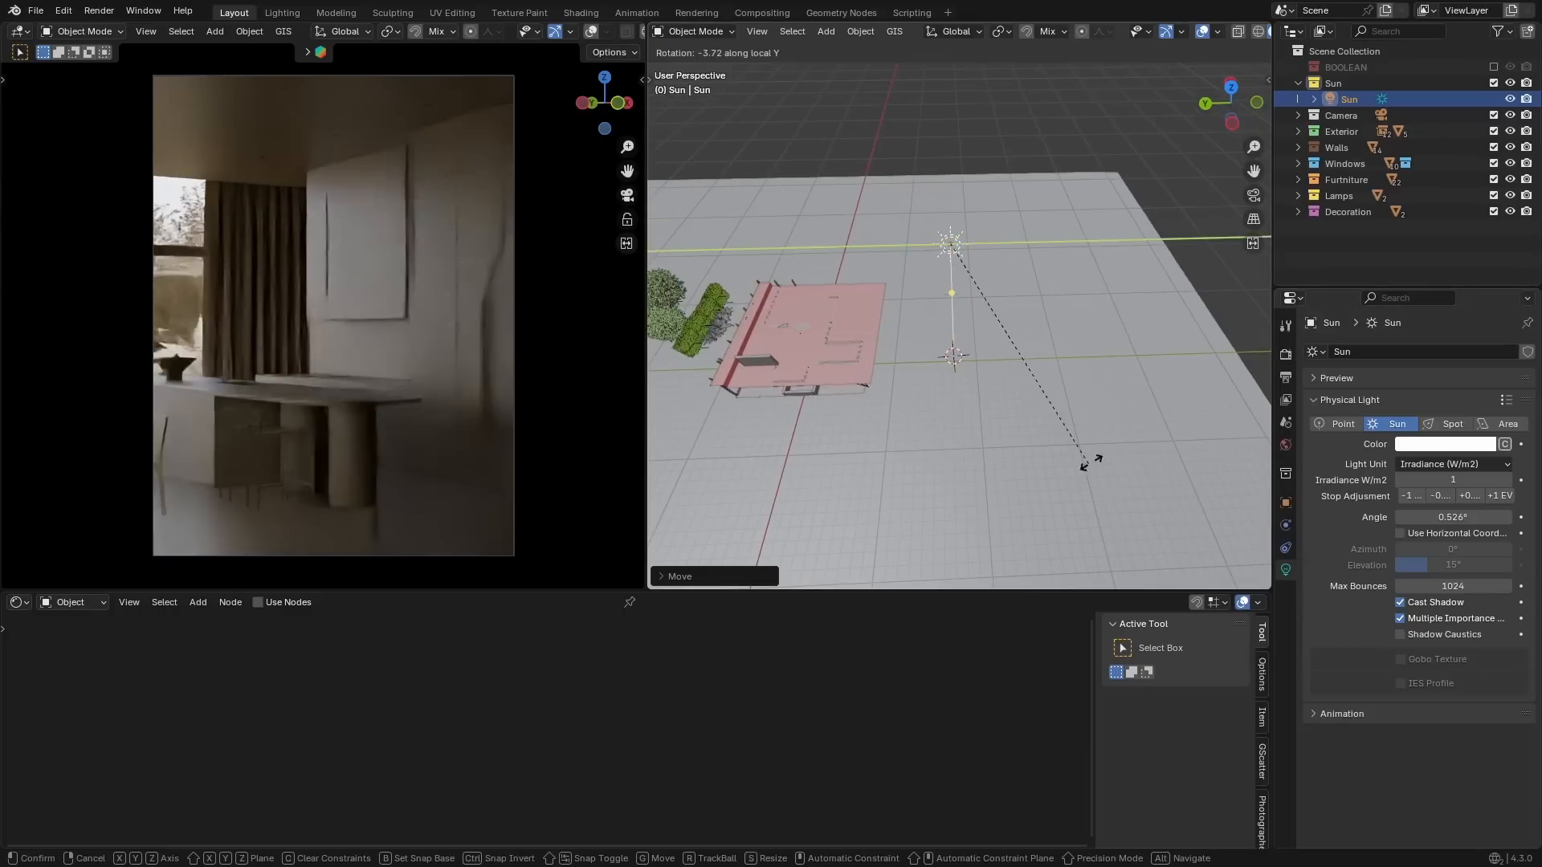
{"action": "right_click", "coordinate": [1154, 399]}
Rotate the sun about -65° around the X axis and refine the tilt so sunlight falls across the kitchen floor.
{"action": "key", "text": "r"}
{"action": "key", "text": "x"}
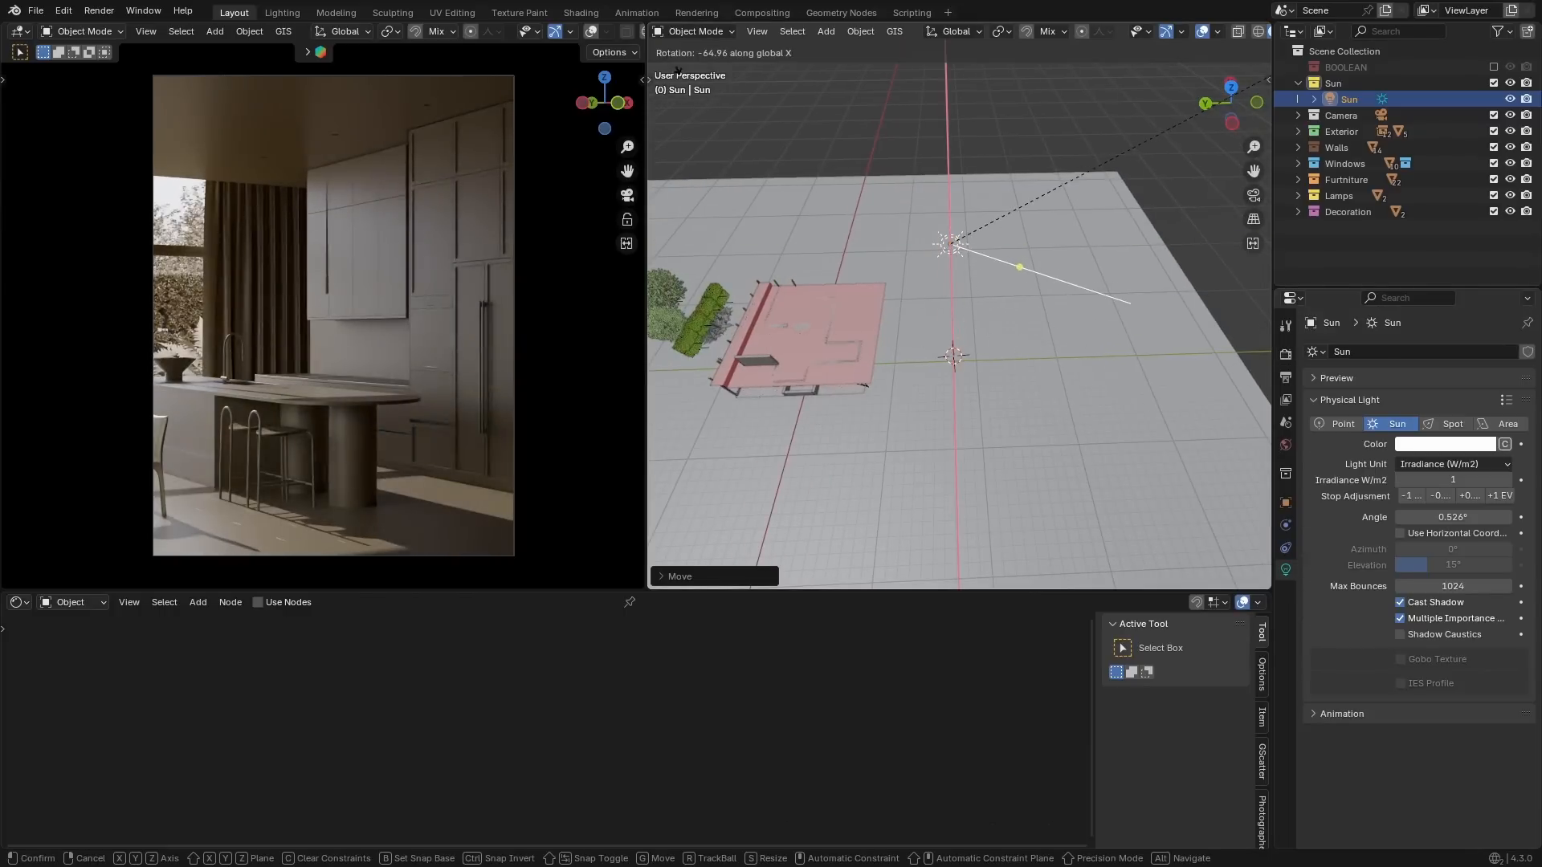
{"action": "left_click", "coordinate": [679, 68]}
{"action": "left_click_drag", "start_coordinate": [484, 591], "coordinate": [480, 626]}
{"action": "scroll", "coordinate": [434, 538], "scroll_direction": "up", "scroll_amount": 1}
{"action": "scroll", "coordinate": [162, 390], "scroll_direction": "up", "scroll_amount": 1}
{"action": "scroll", "coordinate": [162, 391], "scroll_direction": "down", "scroll_amount": 1}
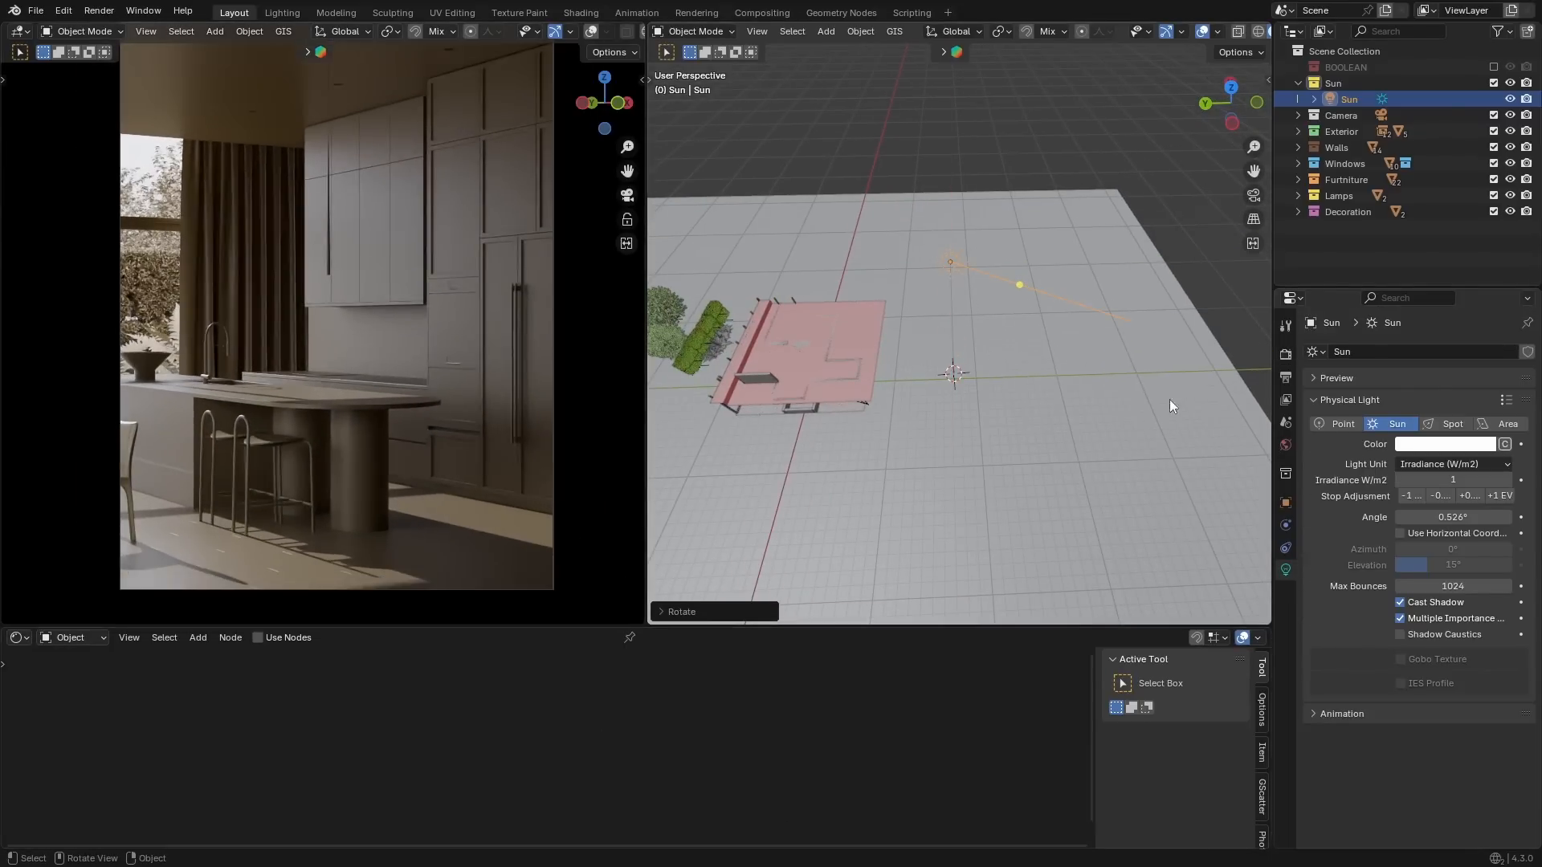
{"action": "key", "text": "r"}
{"action": "key", "text": "x"}
{"action": "left_click", "coordinate": [1191, 361]}
Set the sun's irradiance to 8.1 W/m2 and tint its color a warm white around #FFFBF3.
{"action": "scroll", "coordinate": [299, 535], "scroll_direction": "up", "scroll_amount": 5}
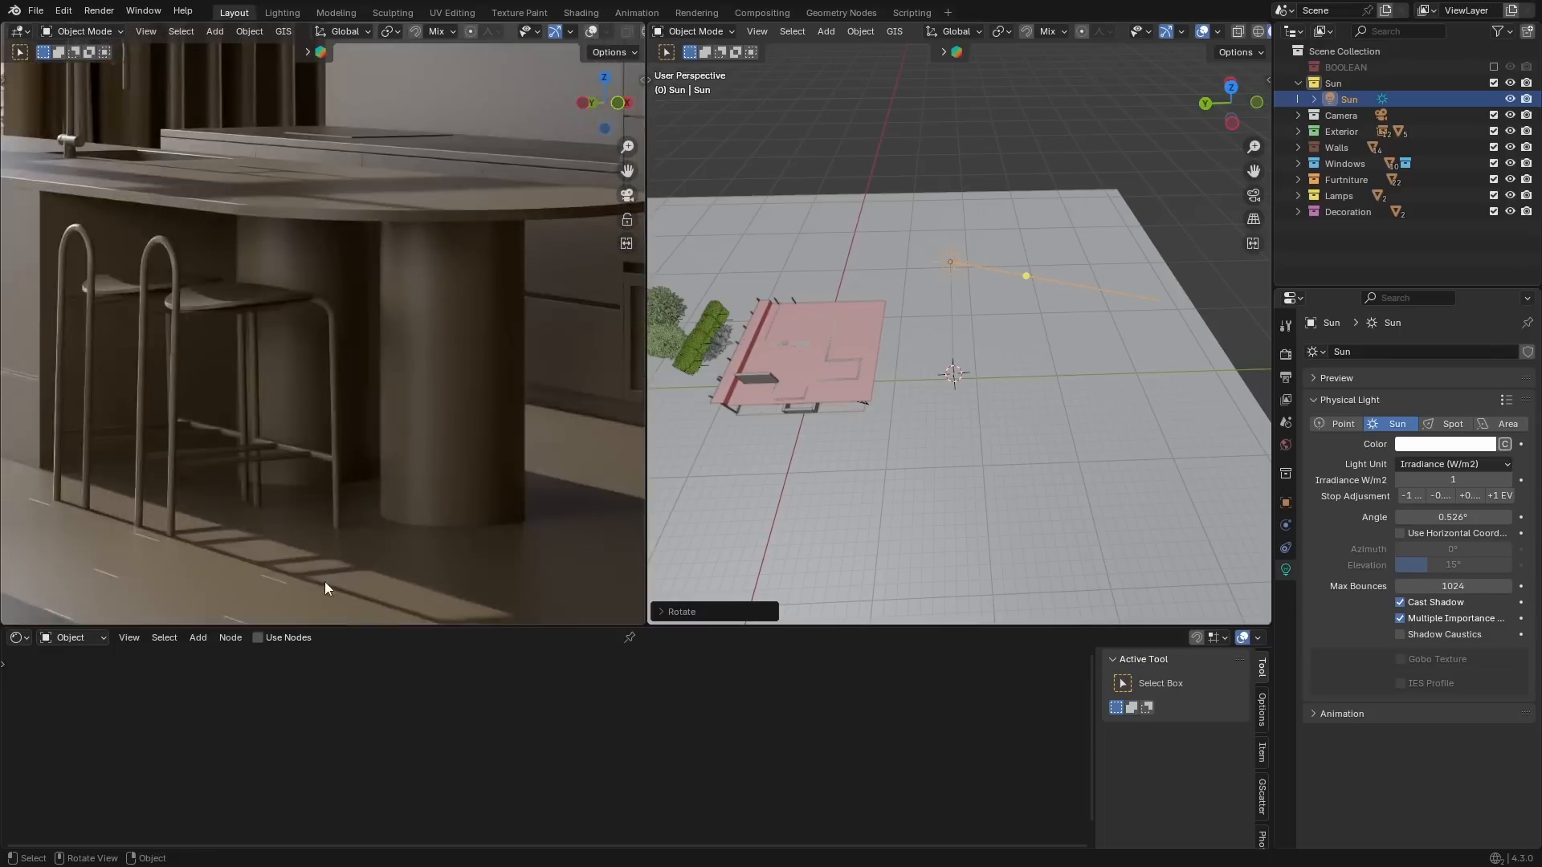
{"action": "scroll", "coordinate": [413, 338], "scroll_direction": "down", "scroll_amount": 3}
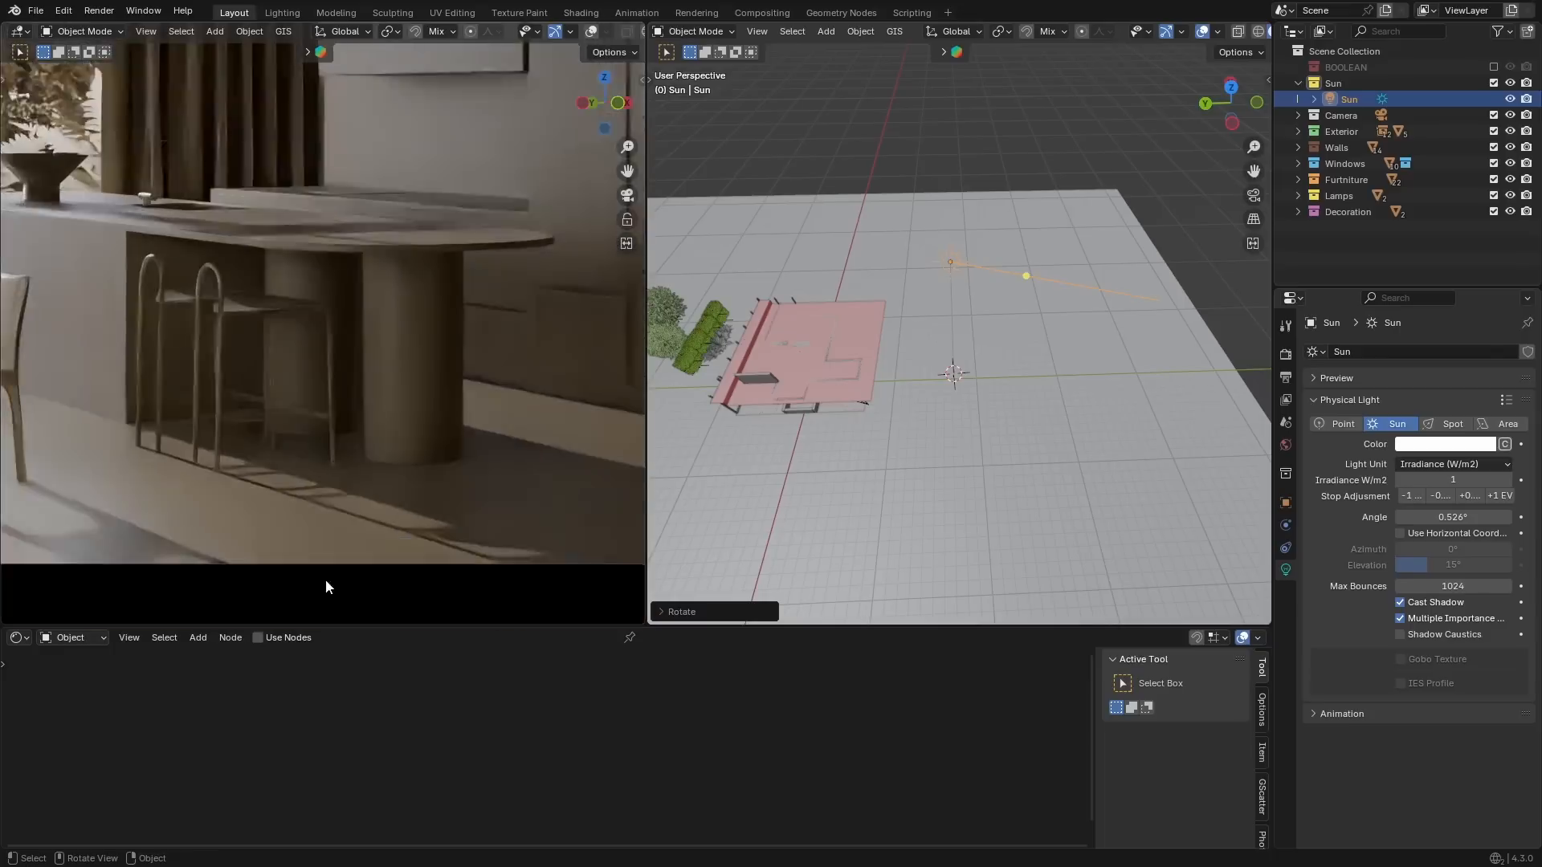
{"action": "scroll", "coordinate": [354, 527], "scroll_direction": "up", "scroll_amount": 3}
{"action": "scroll", "coordinate": [354, 567], "scroll_direction": "down", "scroll_amount": 5}
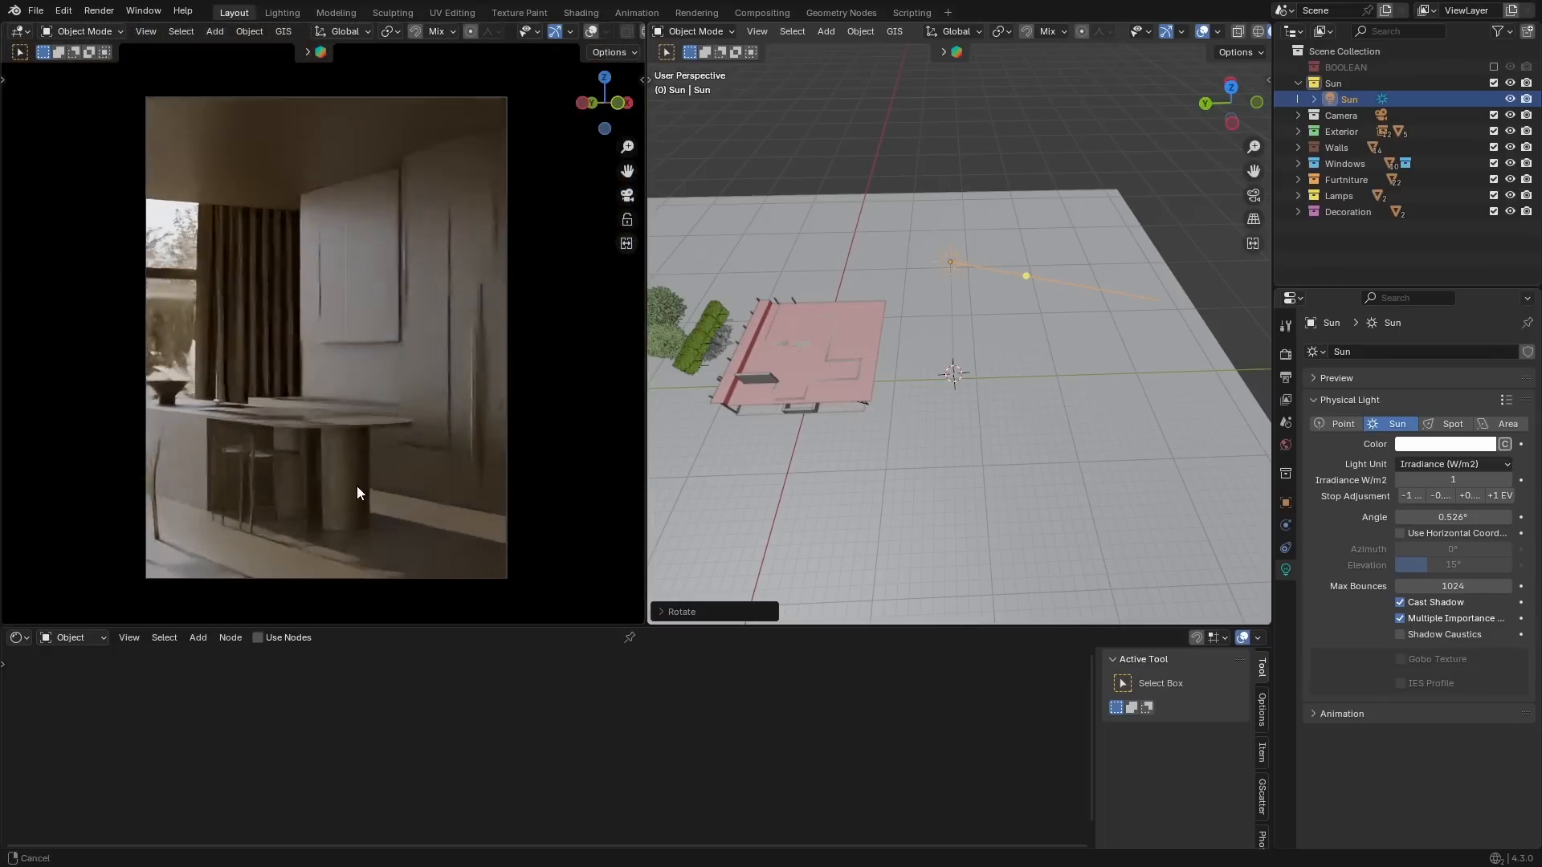
{"action": "scroll", "coordinate": [356, 485], "scroll_direction": "up", "scroll_amount": 1}
{"action": "scroll", "coordinate": [357, 485], "scroll_direction": "down", "scroll_amount": 1}
{"action": "left_click_drag", "start_coordinate": [1451, 481], "coordinate": [1508, 480]}
{"action": "scroll", "coordinate": [378, 460], "scroll_direction": "down", "scroll_amount": 1}
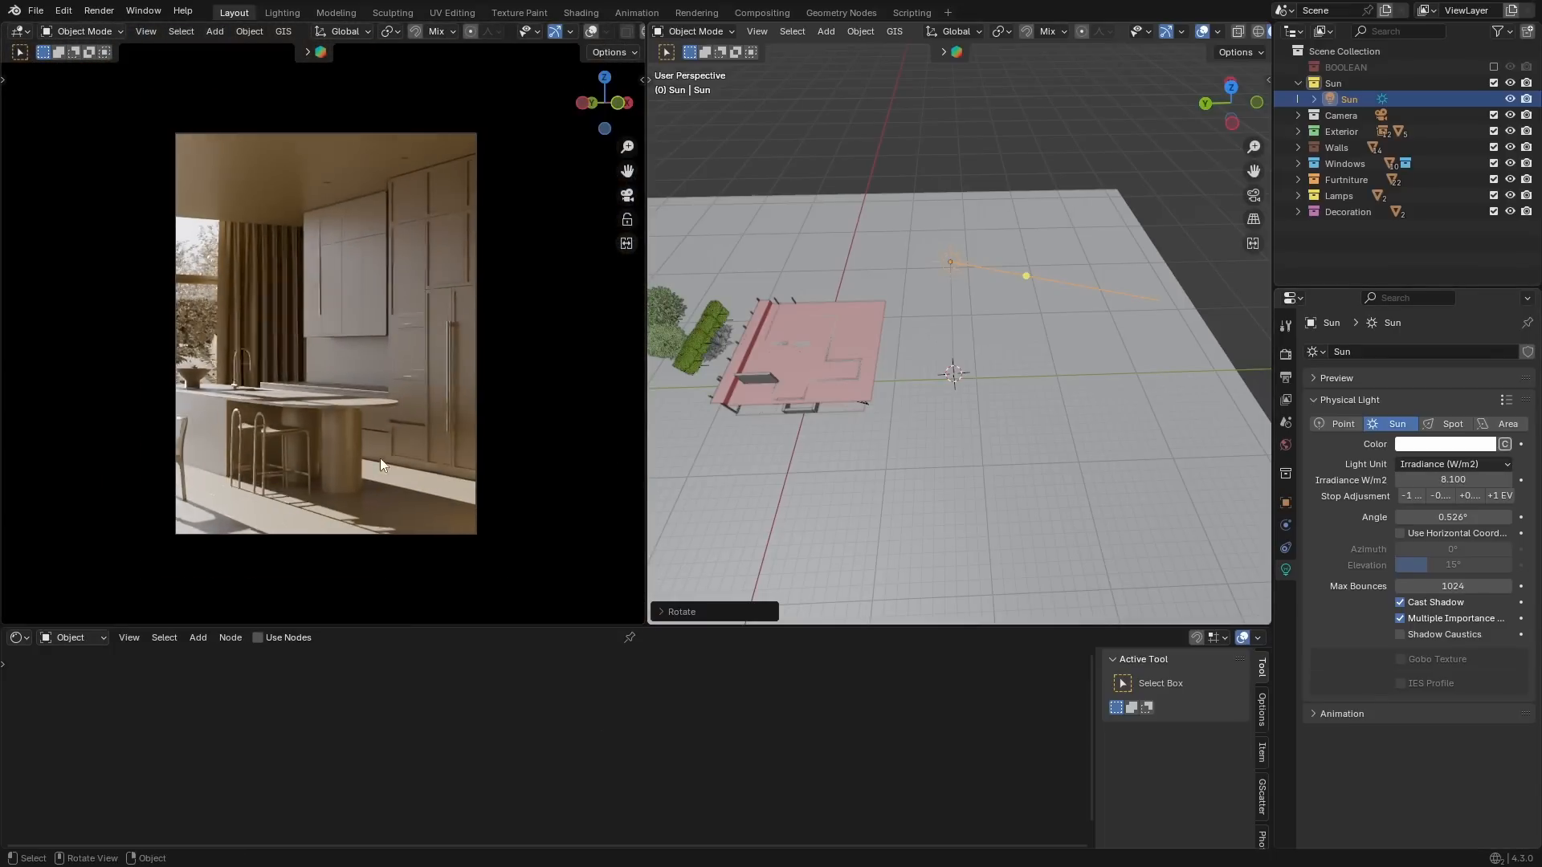
{"action": "scroll", "coordinate": [378, 459], "scroll_direction": "up", "scroll_amount": 1}
{"action": "left_click", "coordinate": [1446, 445]}
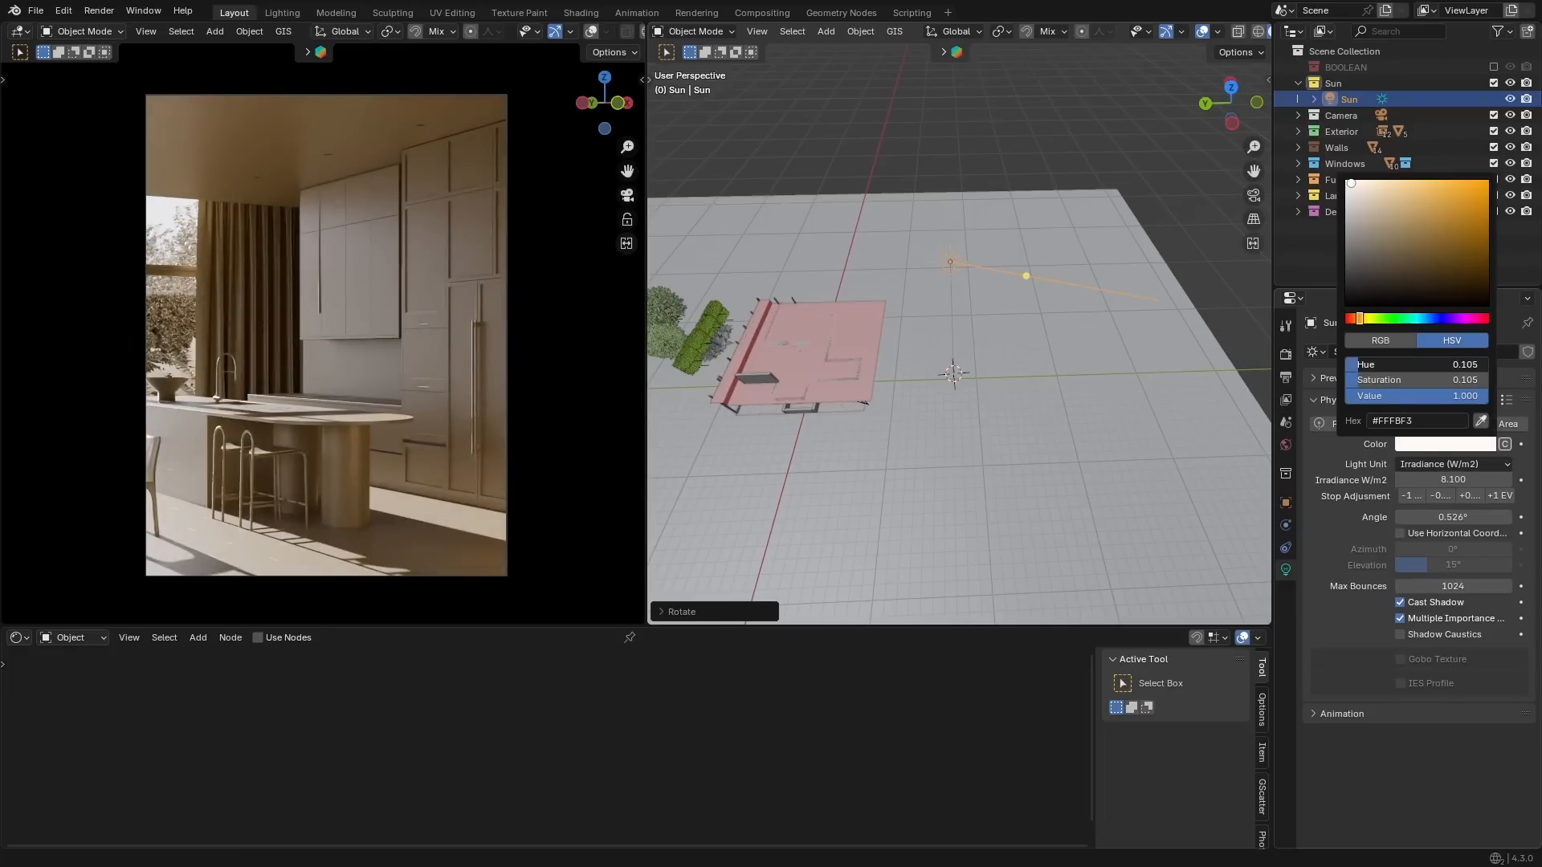
Hide the Arno 721 Curtain in the Decoration collection.
{"action": "left_click", "coordinate": [816, 347]}
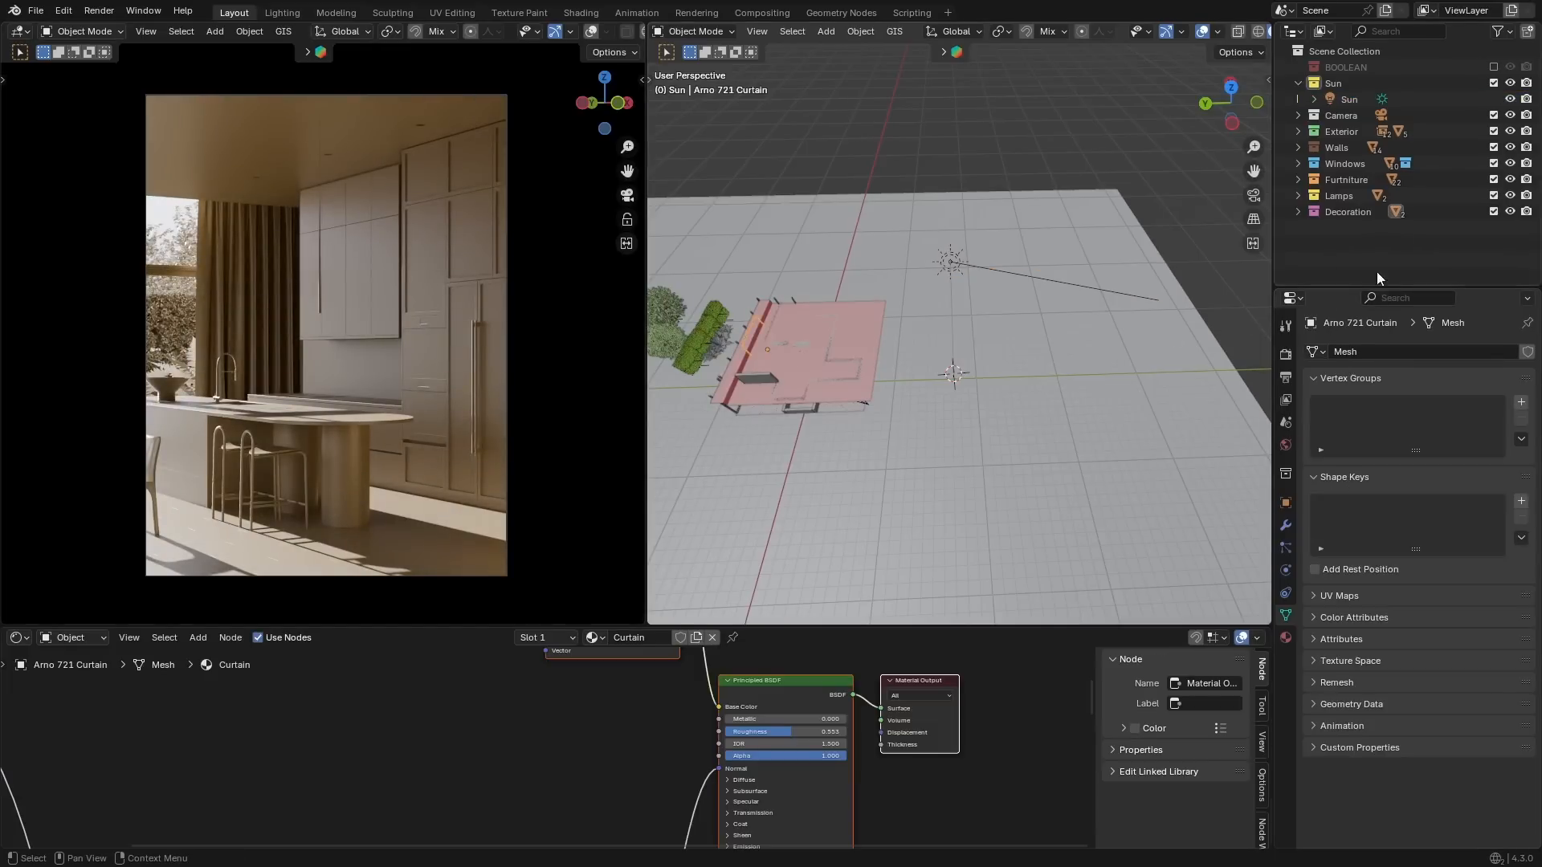
{"action": "left_click", "coordinate": [1298, 212]}
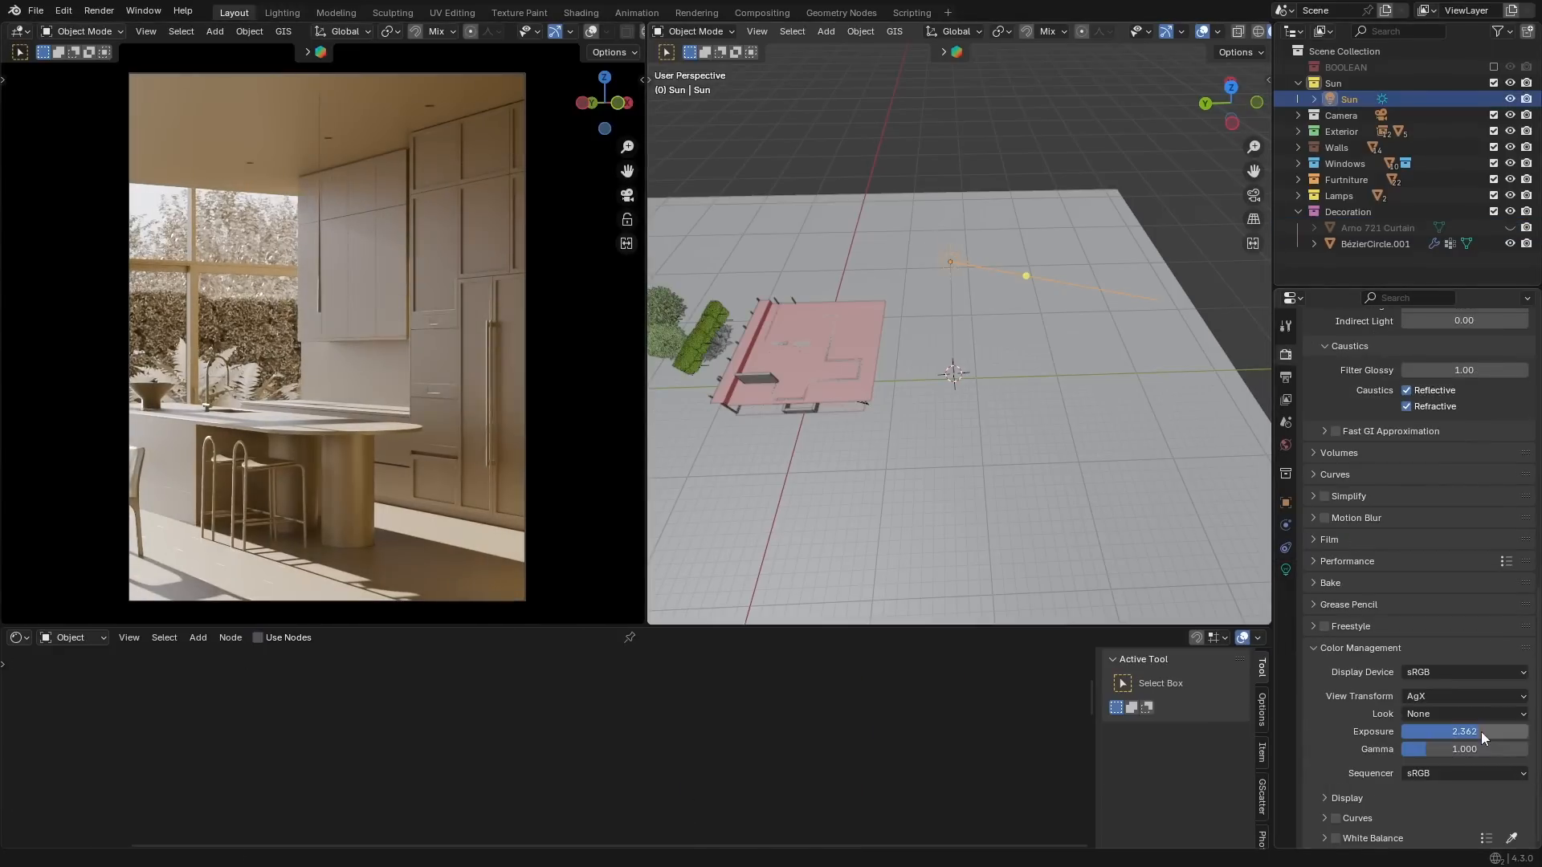
Lower the color management exposure to 2.056 and reduce the saturation of the Material_Lighting base color.
{"action": "left_click_drag", "start_coordinate": [1481, 731], "coordinate": [1477, 732]}
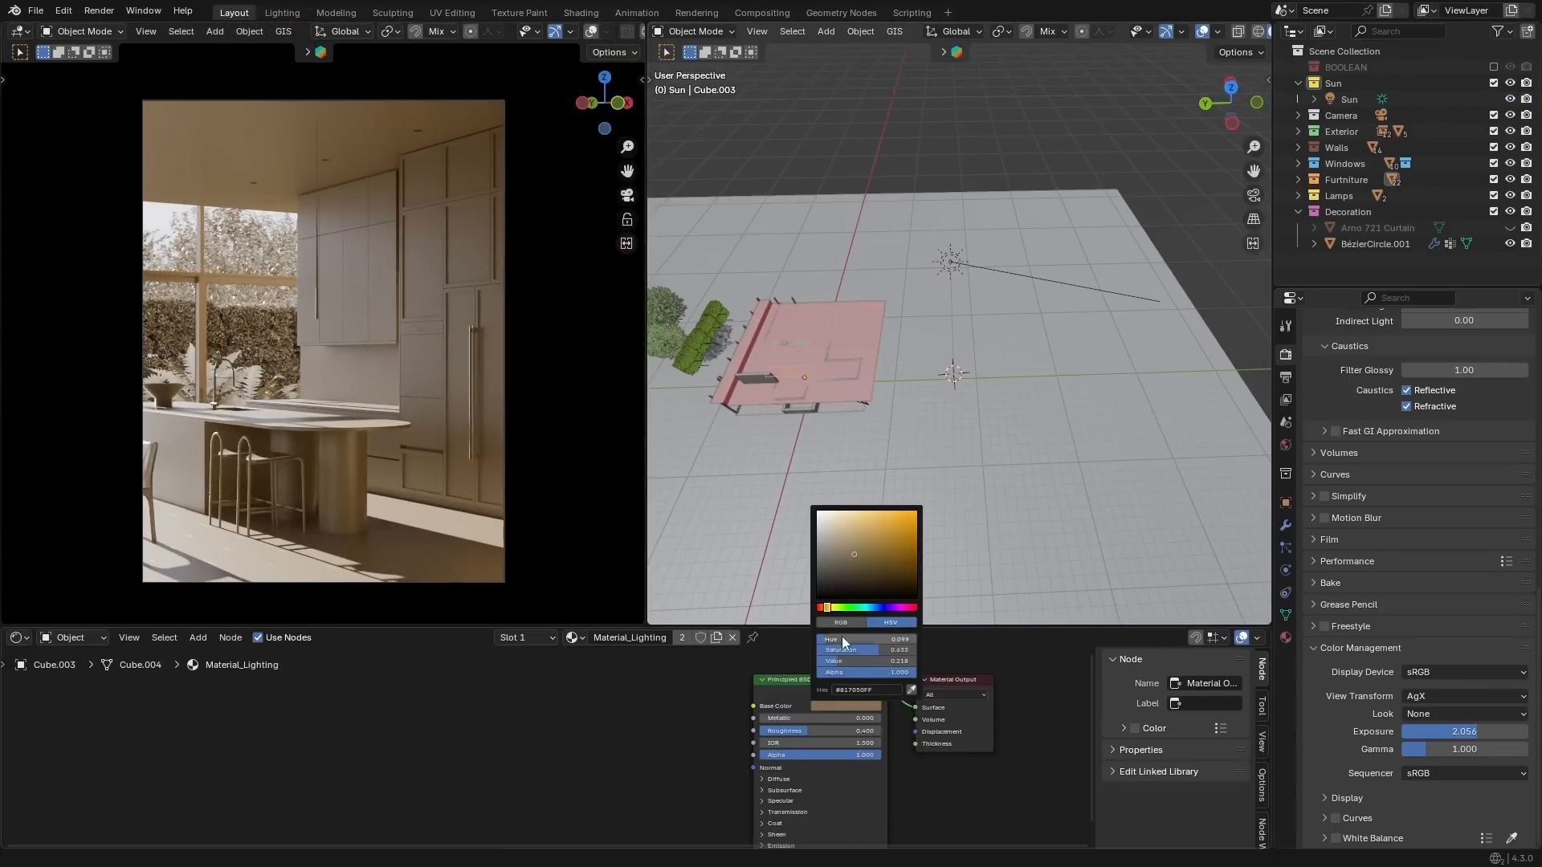
{"action": "left_click_drag", "start_coordinate": [877, 650], "coordinate": [870, 650]}
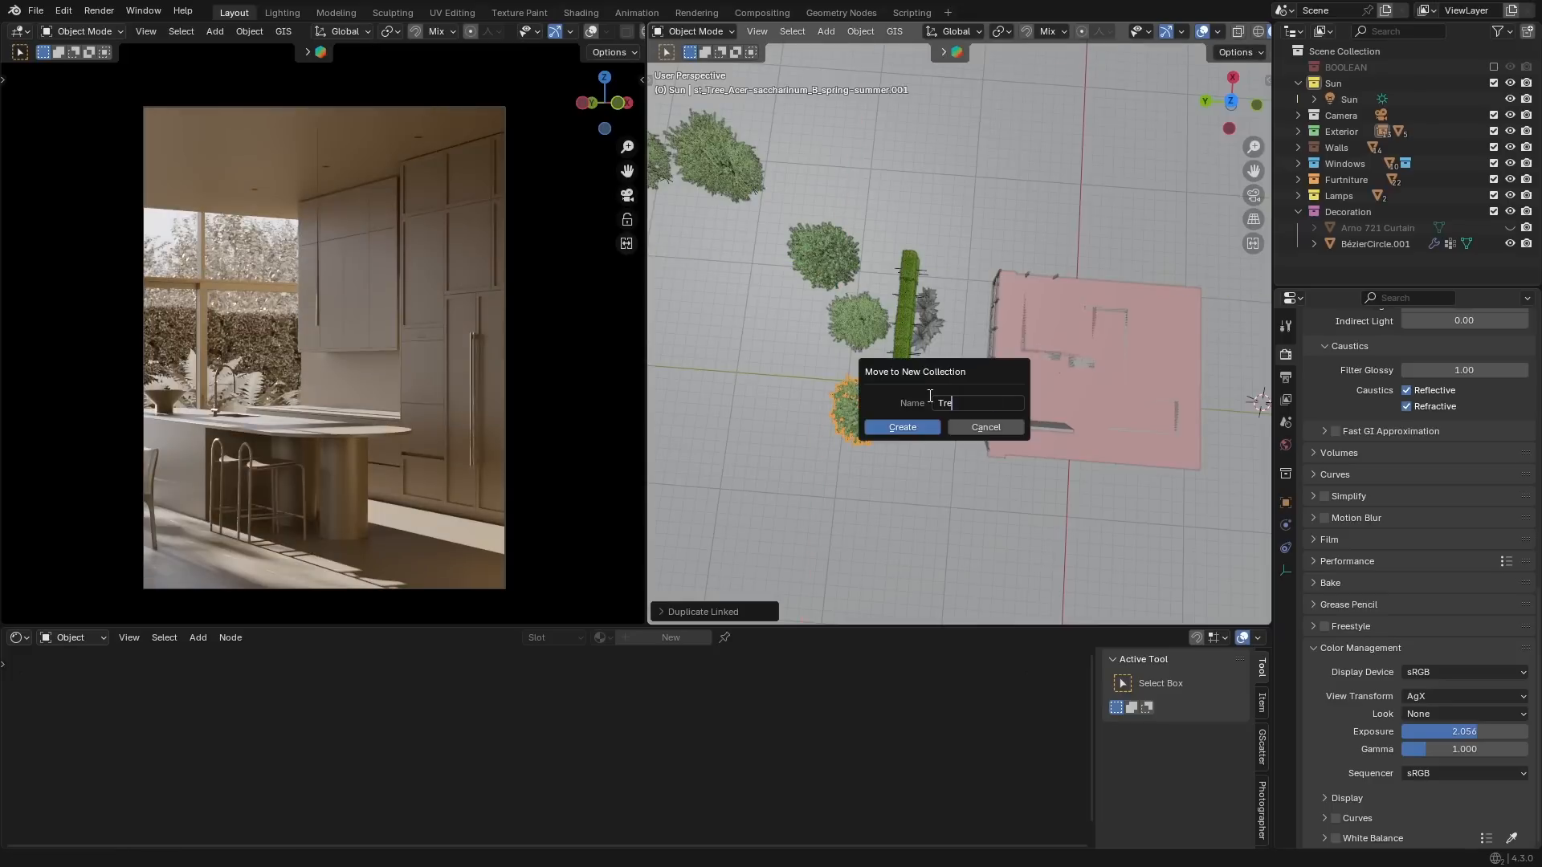
Move the duplicated maple tree into a new collection named Trees/Shadows and reposition it horizontally outside the windows.
{"action": "key", "text": "Return"}
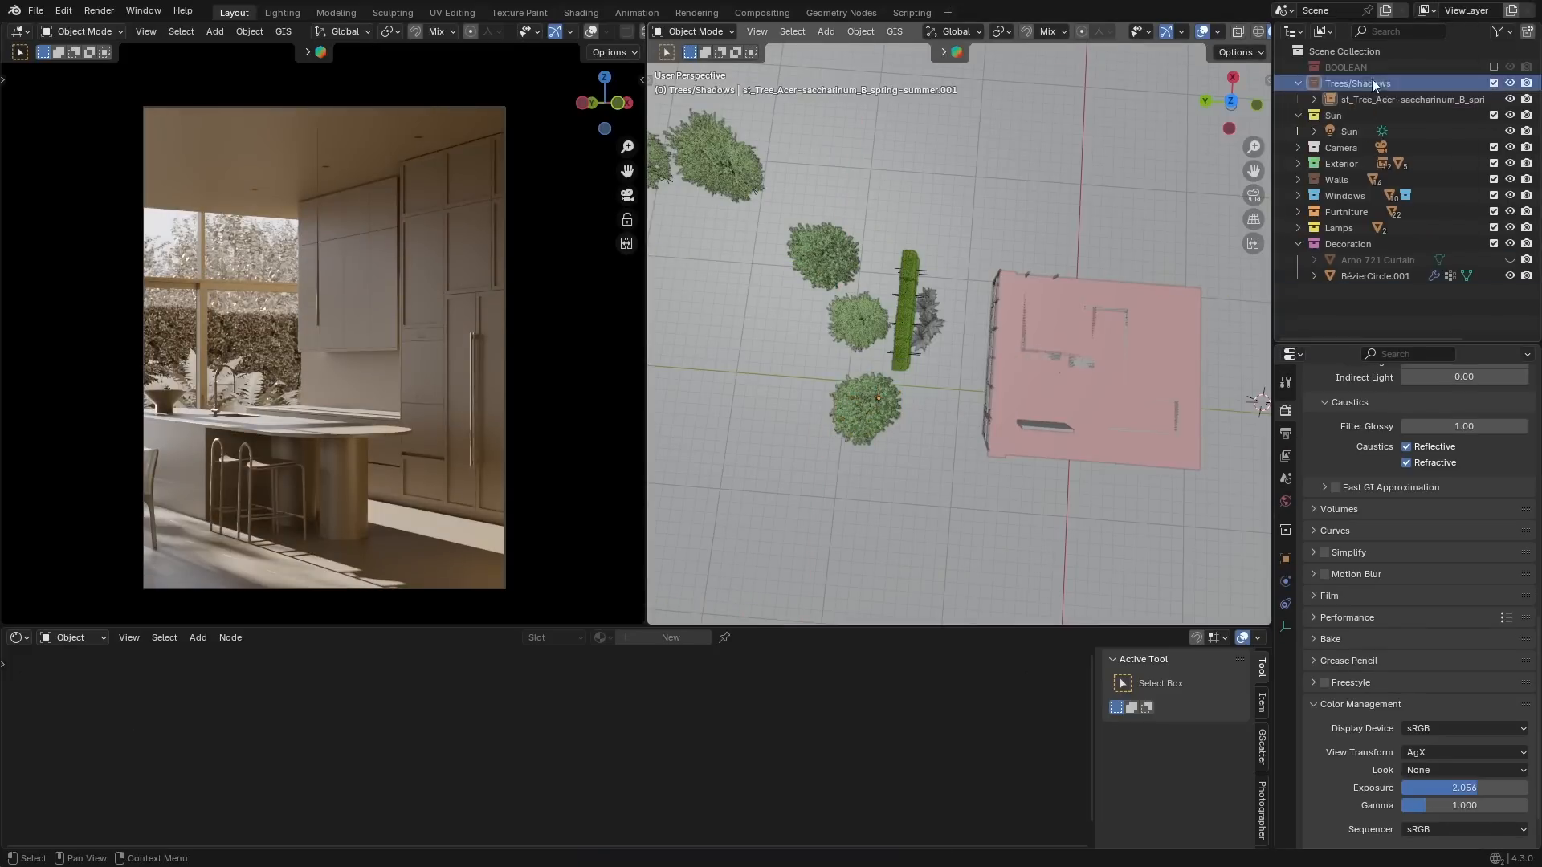
{"action": "key", "text": "g"}
{"action": "key", "text": "shift+z"}
{"action": "left_click", "coordinate": [956, 413]}
{"action": "key", "text": "g"}
{"action": "key", "text": "shift+z"}
{"action": "left_click", "coordinate": [957, 391]}
{"action": "key", "text": "g"}
{"action": "key", "text": "shift+z"}
{"action": "left_click", "coordinate": [1043, 408]}
Rotate the maple in Trees/Shadows about the Z axis and shift it horizontally outside the windows.
{"action": "key", "text": "r"}
{"action": "key", "text": "z"}
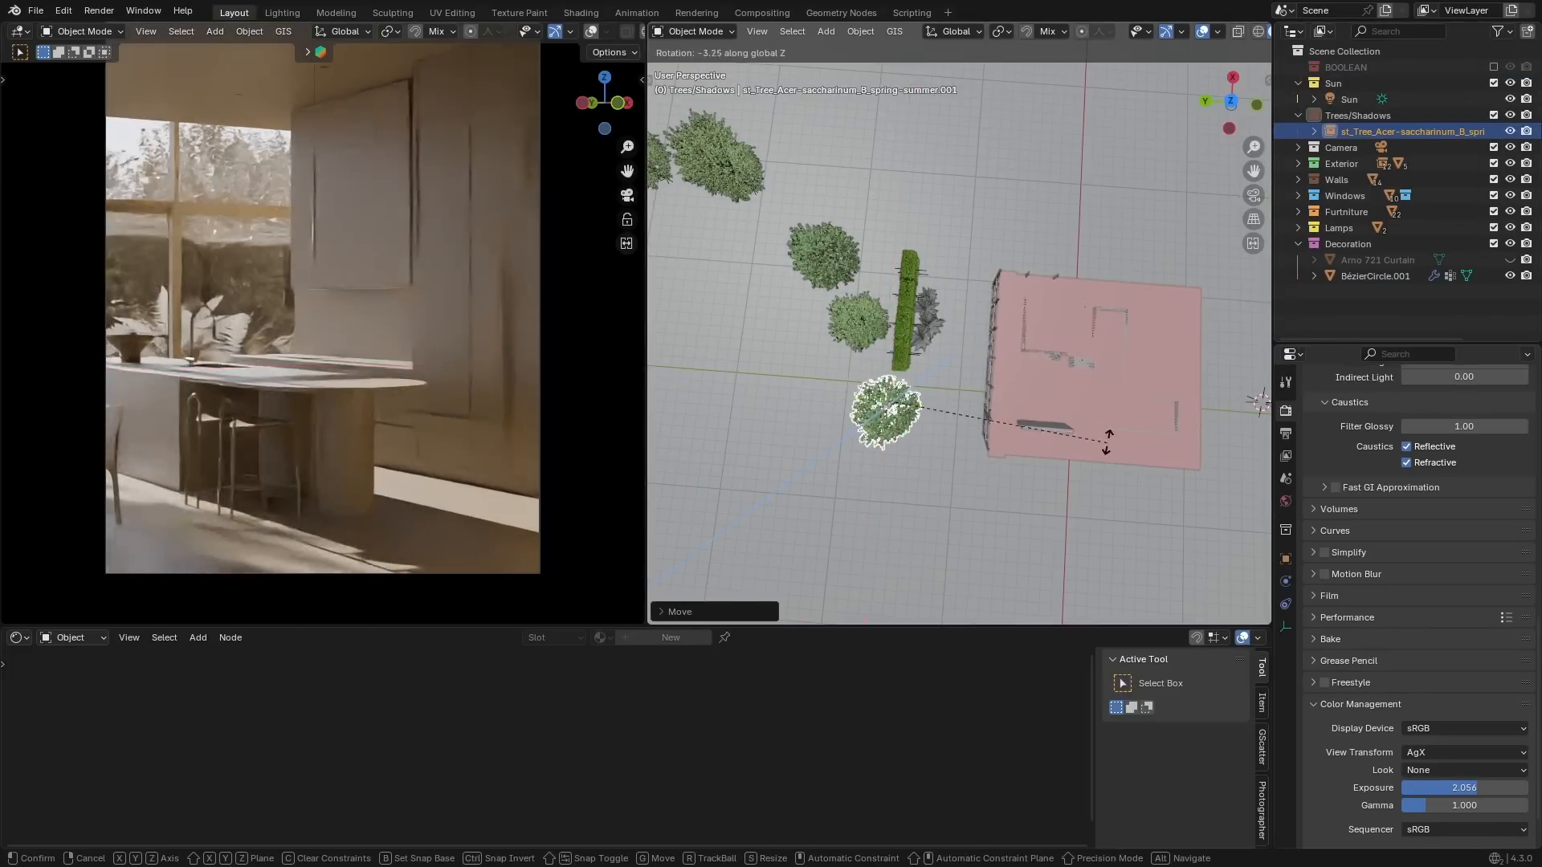
{"action": "left_click", "coordinate": [746, 461]}
{"action": "key", "text": "g"}
{"action": "key", "text": "shift+z"}
{"action": "left_click", "coordinate": [751, 463]}
{"action": "key", "text": "r"}
{"action": "key", "text": "z"}
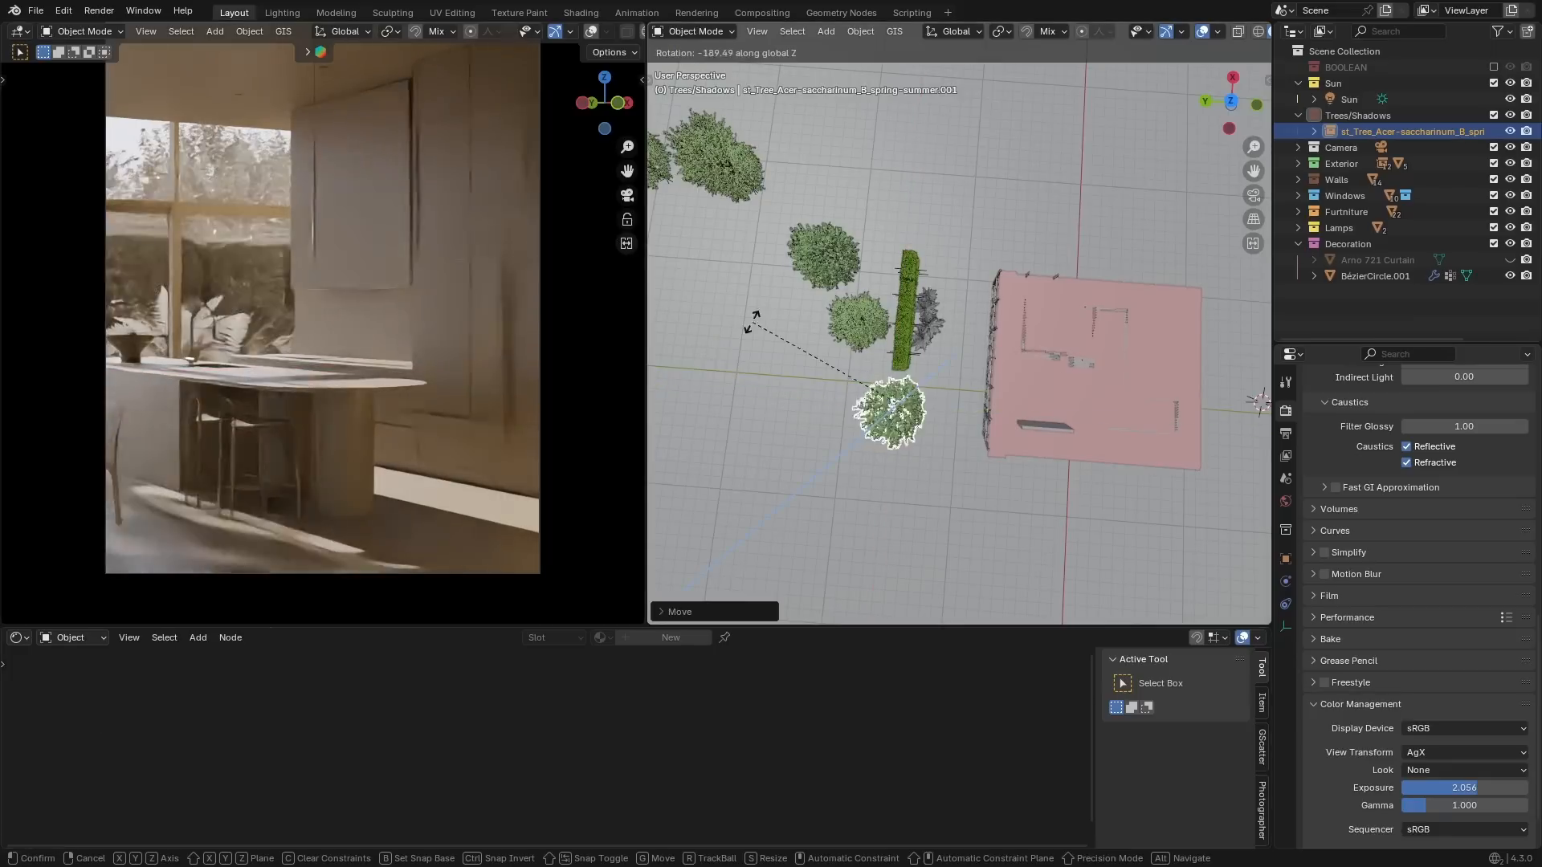
{"action": "right_click", "coordinate": [858, 528]}
{"action": "middle_click_drag", "start_coordinate": [858, 535], "coordinate": [918, 506]}
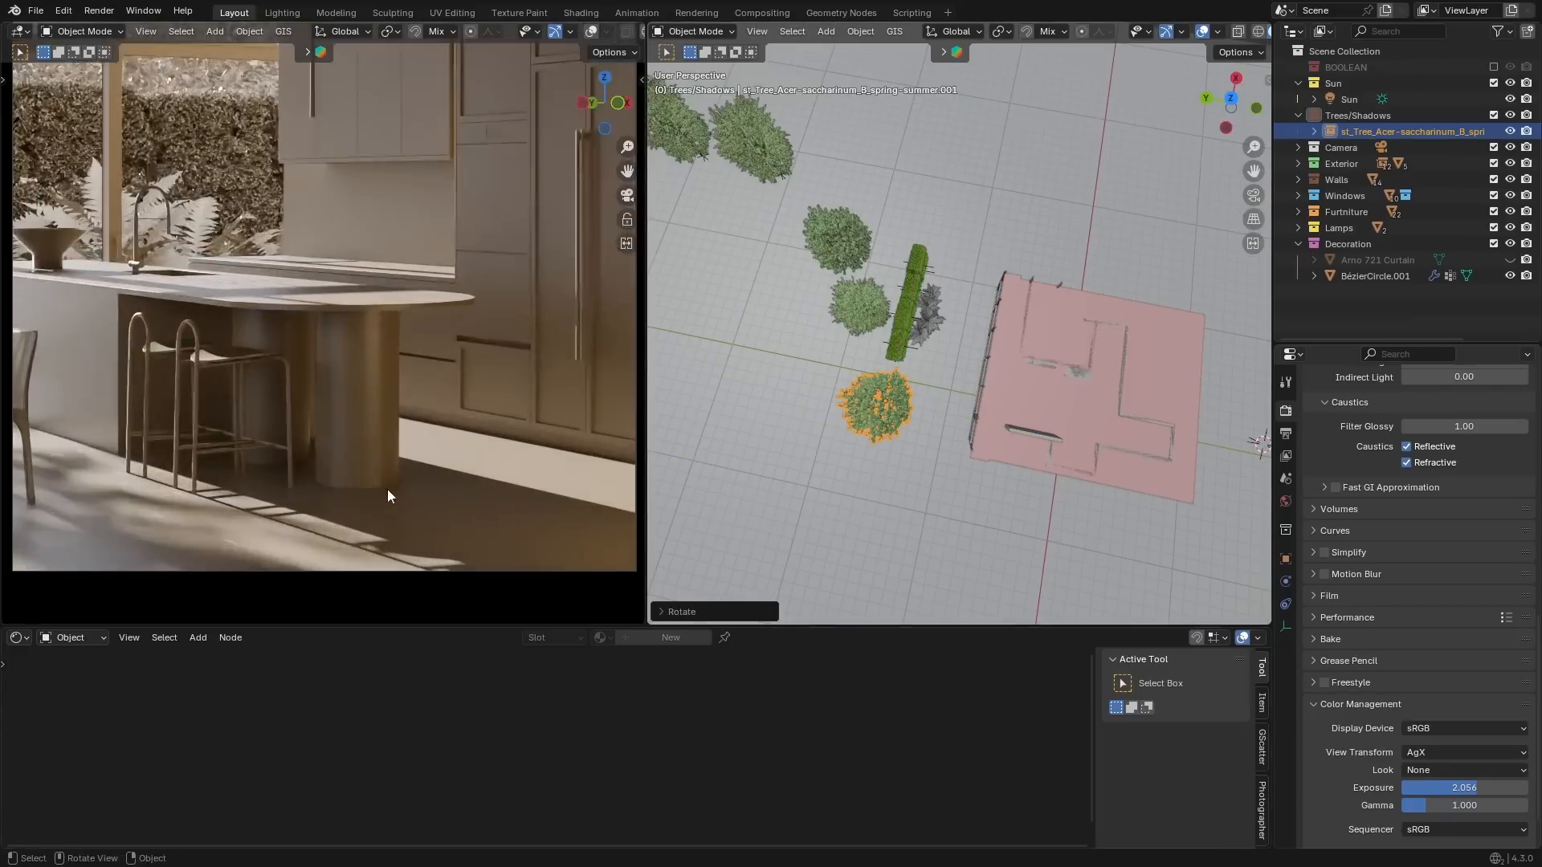
Try a further rotation of the shadow maple about the Z axis.
{"action": "middle_click_drag", "start_coordinate": [981, 324], "coordinate": [768, 527]}
{"action": "scroll", "coordinate": [272, 509], "scroll_direction": "down", "scroll_amount": 1}
{"action": "key", "text": "r"}
{"action": "key", "text": "z"}
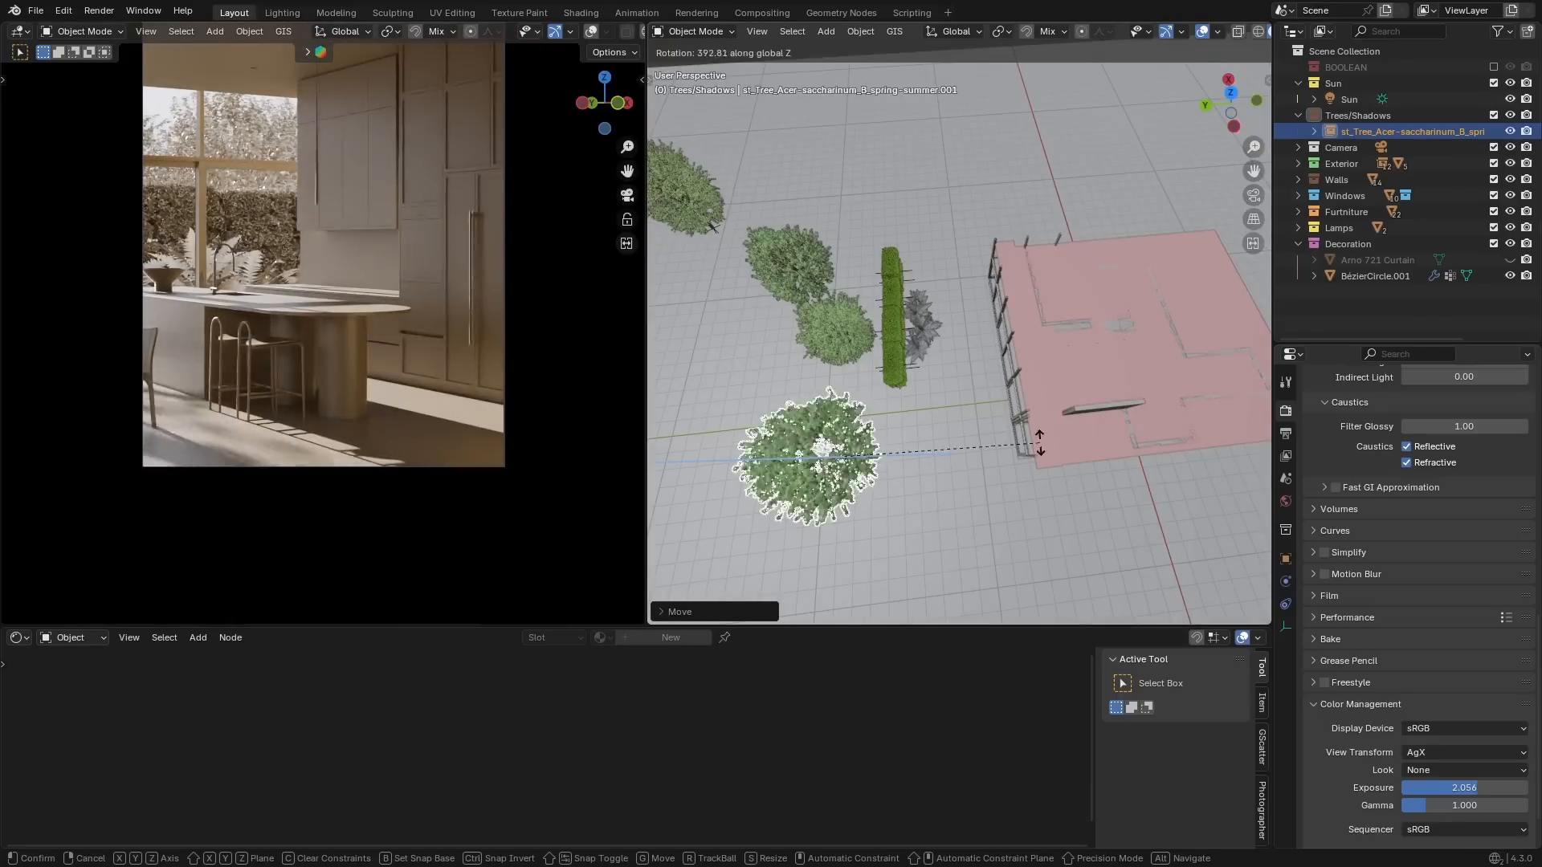
{"action": "right_click", "coordinate": [731, 499]}
{"action": "scroll", "coordinate": [923, 426], "scroll_direction": "down", "scroll_amount": 2}
Duplicate the shadow maple and place the copy farther out on the ground plane outside the windows.
{"action": "middle_click_drag", "start_coordinate": [922, 426], "coordinate": [1073, 418]}
{"action": "key", "text": "shift+d"}
{"action": "key", "text": "shift+z"}
{"action": "left_click", "coordinate": [827, 442]}
{"action": "key", "text": "g"}
{"action": "key", "text": "shift+z"}
{"action": "left_click", "coordinate": [823, 472]}
Adjust the second shadow maple's height and its position along X.
{"action": "key", "text": "g"}
{"action": "key", "text": "z"}
{"action": "left_click", "coordinate": [956, 351]}
{"action": "key", "text": "g"}
{"action": "key", "text": "x"}
{"action": "left_click", "coordinate": [1124, 492]}
Reposition the shadow maple horizontally and rotate it about Z to vary the shadows falling into the kitchen.
{"action": "middle_click_drag", "start_coordinate": [345, 306], "coordinate": [458, 369]}
{"action": "scroll", "coordinate": [458, 369], "scroll_direction": "up", "scroll_amount": 4}
{"action": "middle_click_drag", "start_coordinate": [1101, 466], "coordinate": [1033, 507]}
{"action": "key", "text": "g"}
{"action": "key", "text": "shift+z"}
{"action": "left_click", "coordinate": [1098, 420]}
{"action": "key", "text": "KP_0"}
{"action": "key", "text": "g"}
{"action": "key", "text": "shift+z"}
{"action": "left_click", "coordinate": [1013, 416]}
{"action": "key", "text": "r"}
{"action": "key", "text": "z"}
{"action": "left_click", "coordinate": [902, 551]}
Duplicate a third shadow maple horizontally and change its height.
{"action": "left_click", "coordinate": [1008, 338]}
{"action": "key", "text": "shift+d"}
{"action": "key", "text": "shift+z"}
{"action": "left_click", "coordinate": [1092, 489]}
{"action": "key", "text": "h"}
{"action": "key", "text": "g"}
{"action": "key", "text": "z"}
{"action": "left_click", "coordinate": [1091, 494]}
Rotate the third shadow maple about Z and hide it, keeping the other two shadow maples visible.
{"action": "key", "text": "r"}
{"action": "key", "text": "z"}
{"action": "left_click", "coordinate": [699, 455]}
{"action": "key", "text": "h"}
{"action": "left_click_drag", "start_coordinate": [1510, 132], "coordinate": [1510, 147]}
Shift the second shadow maple horizontally in front of the windows.
{"action": "key", "text": "g"}
{"action": "key", "text": "shift+z"}
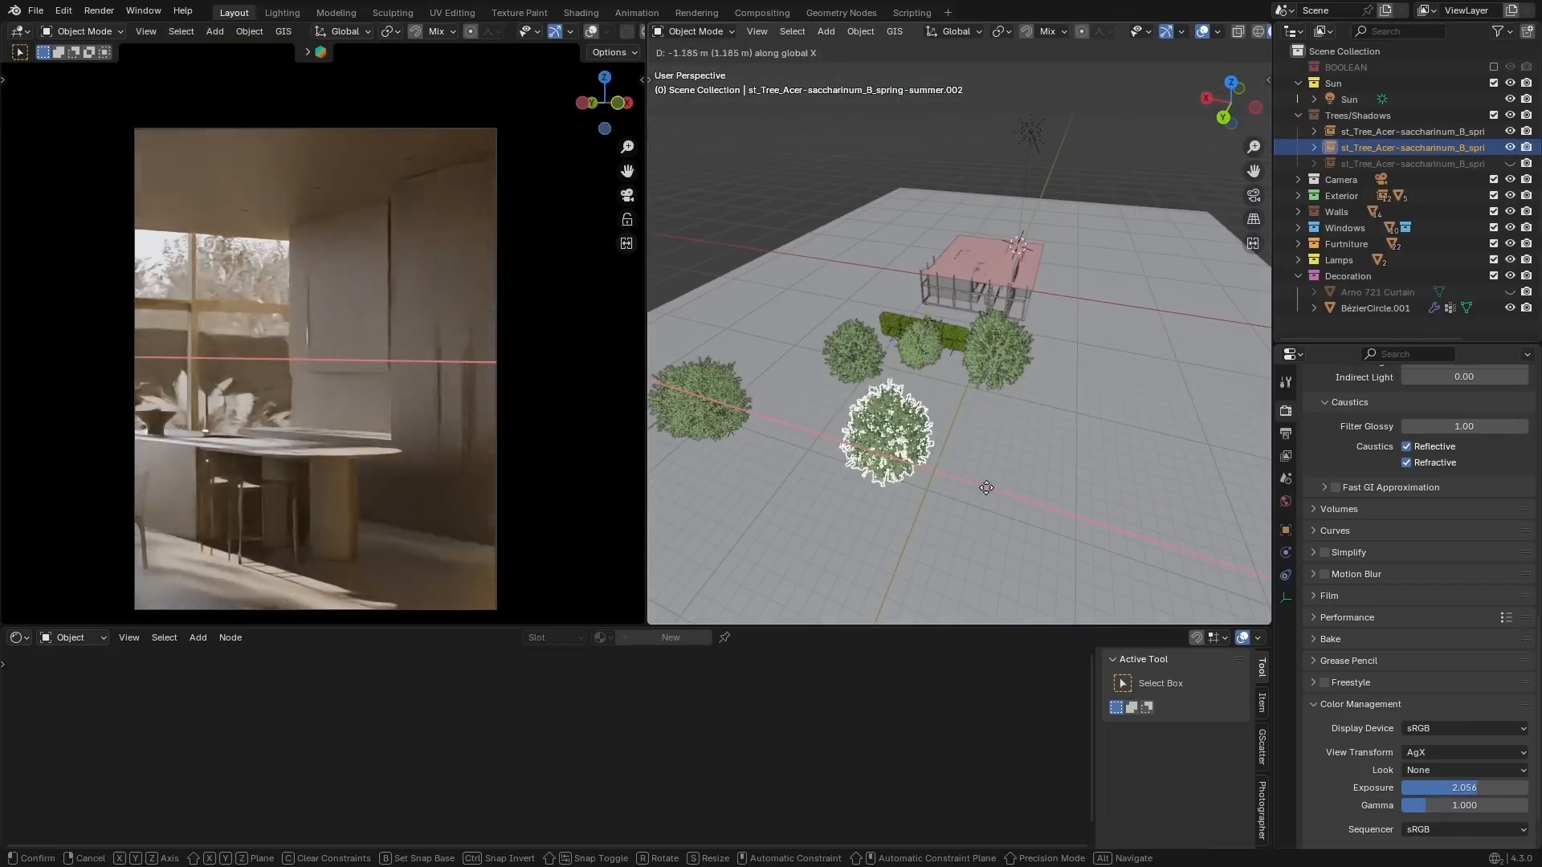
{"action": "left_click", "coordinate": [968, 484]}
Move the shadow maple nearest the house and rotate it about the Z axis.
{"action": "left_click", "coordinate": [1000, 354]}
{"action": "key", "text": "g"}
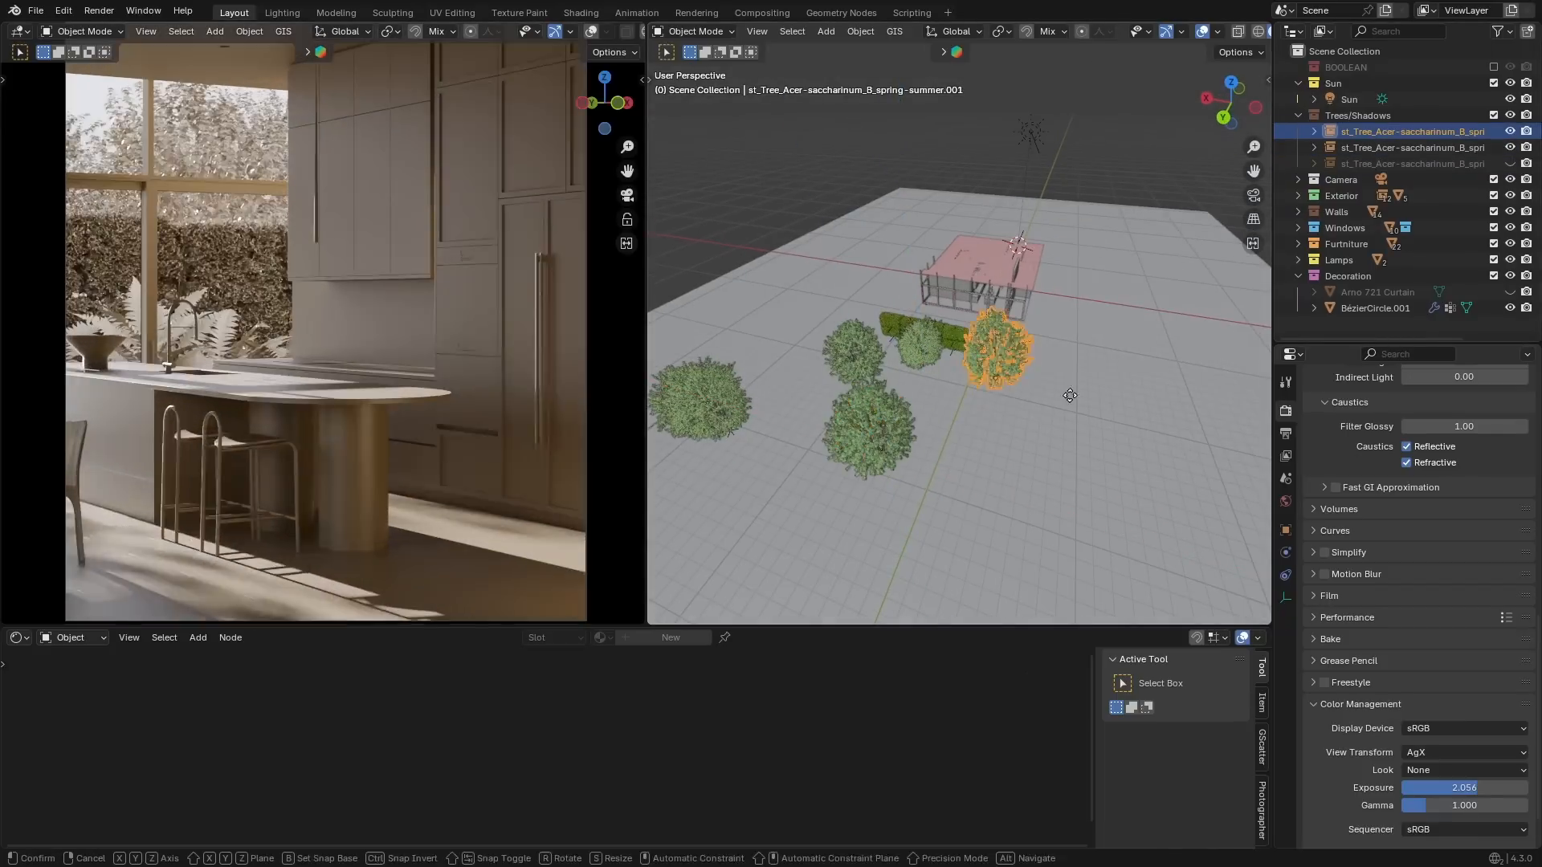
{"action": "left_click", "coordinate": [1055, 391]}
{"action": "key", "text": "r"}
{"action": "key", "text": "z"}
{"action": "left_click", "coordinate": [836, 399]}
{"action": "scroll", "coordinate": [919, 378], "scroll_direction": "down", "scroll_amount": 3}
Raise the color management exposure to 2.256 and check the brighter kitchen render.
{"action": "left_click", "coordinate": [919, 366]}
{"action": "left_click_drag", "start_coordinate": [1453, 537], "coordinate": [1470, 537]}
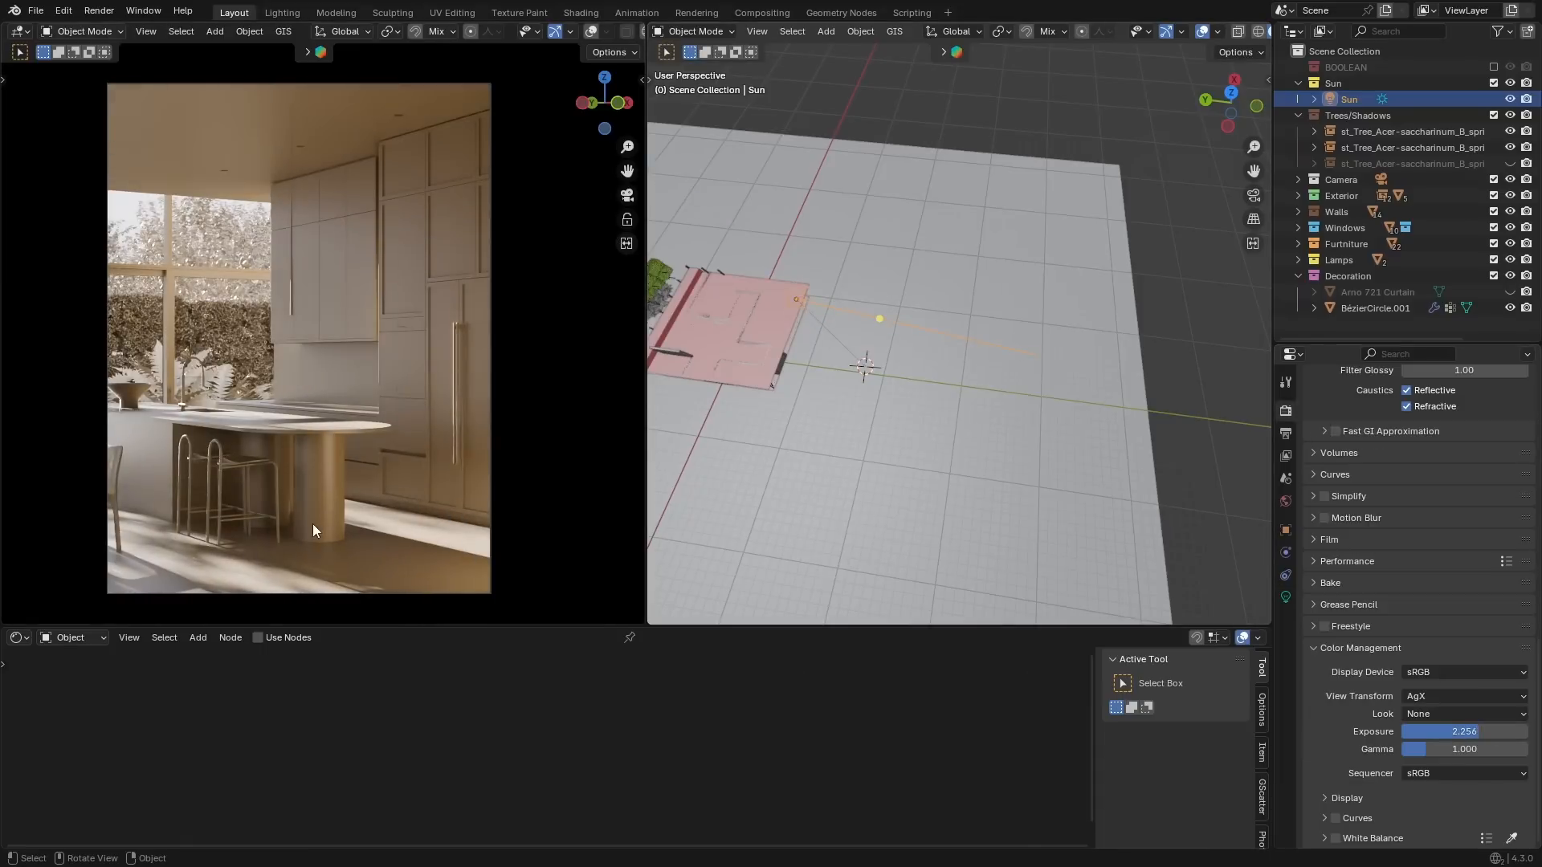
{"action": "scroll", "coordinate": [289, 470], "scroll_direction": "up", "scroll_amount": 4}
{"action": "middle_click_drag", "start_coordinate": [289, 470], "coordinate": [359, 432], "text": "shift"}
{"action": "scroll", "coordinate": [358, 433], "scroll_direction": "down", "scroll_amount": 3}
{"action": "scroll", "coordinate": [907, 369], "scroll_direction": "up", "scroll_amount": 8}
Add a cube panel in the root Scene Collection, standing across the wide wall opening behind the chair.
{"action": "middle_click_drag", "start_coordinate": [907, 370], "coordinate": [939, 423]}
{"action": "scroll", "coordinate": [939, 424], "scroll_direction": "down", "scroll_amount": 2}
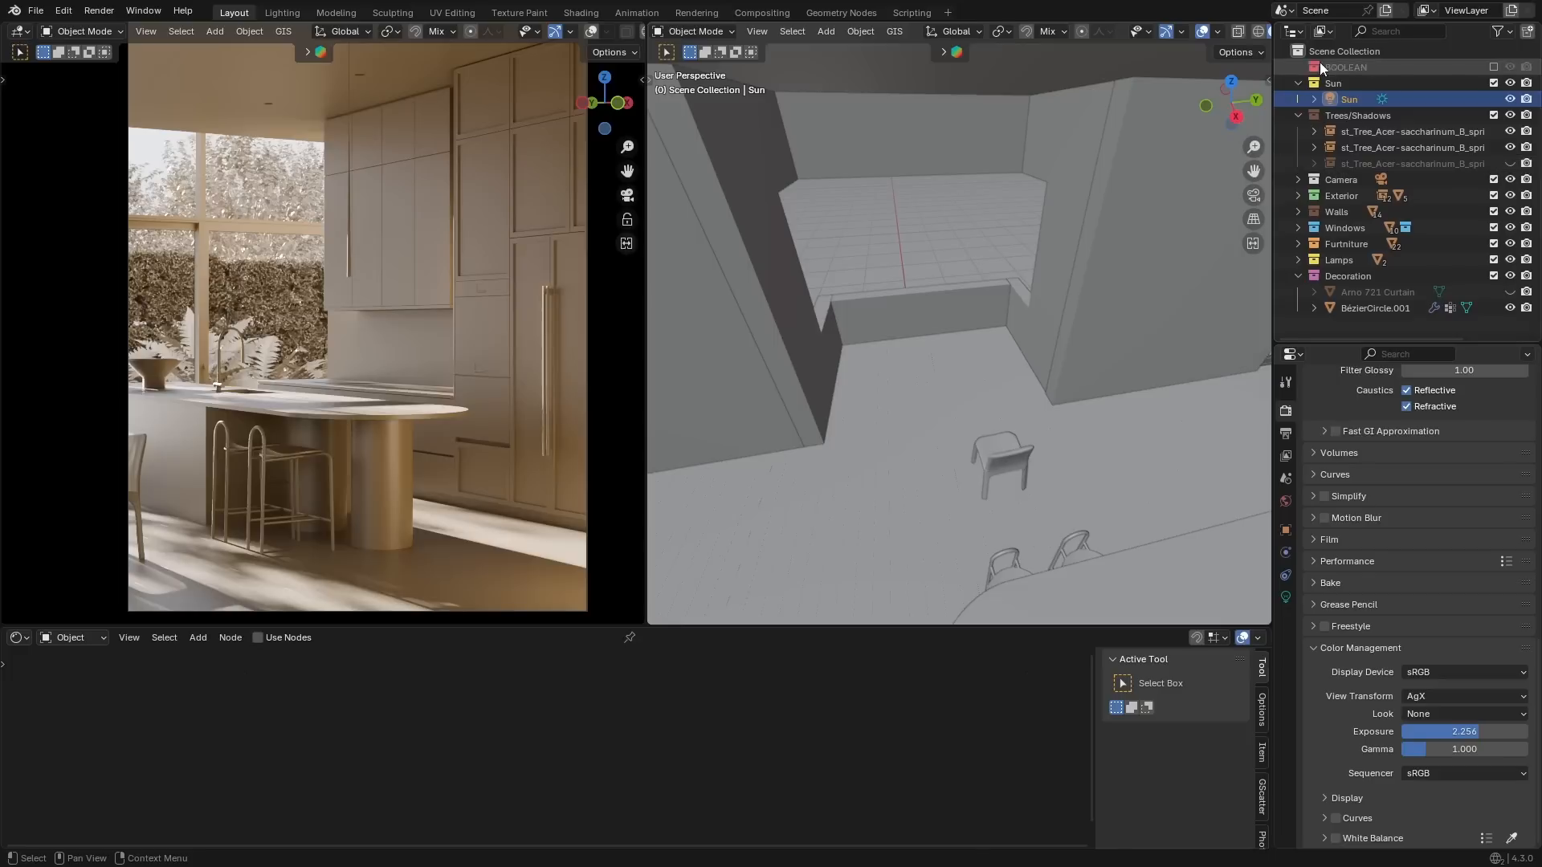
{"action": "left_click", "coordinate": [1344, 51]}
{"action": "key", "text": "shift+space"}
{"action": "key", "text": "9"}
{"action": "left_click_drag", "start_coordinate": [836, 384], "coordinate": [1030, 365]}
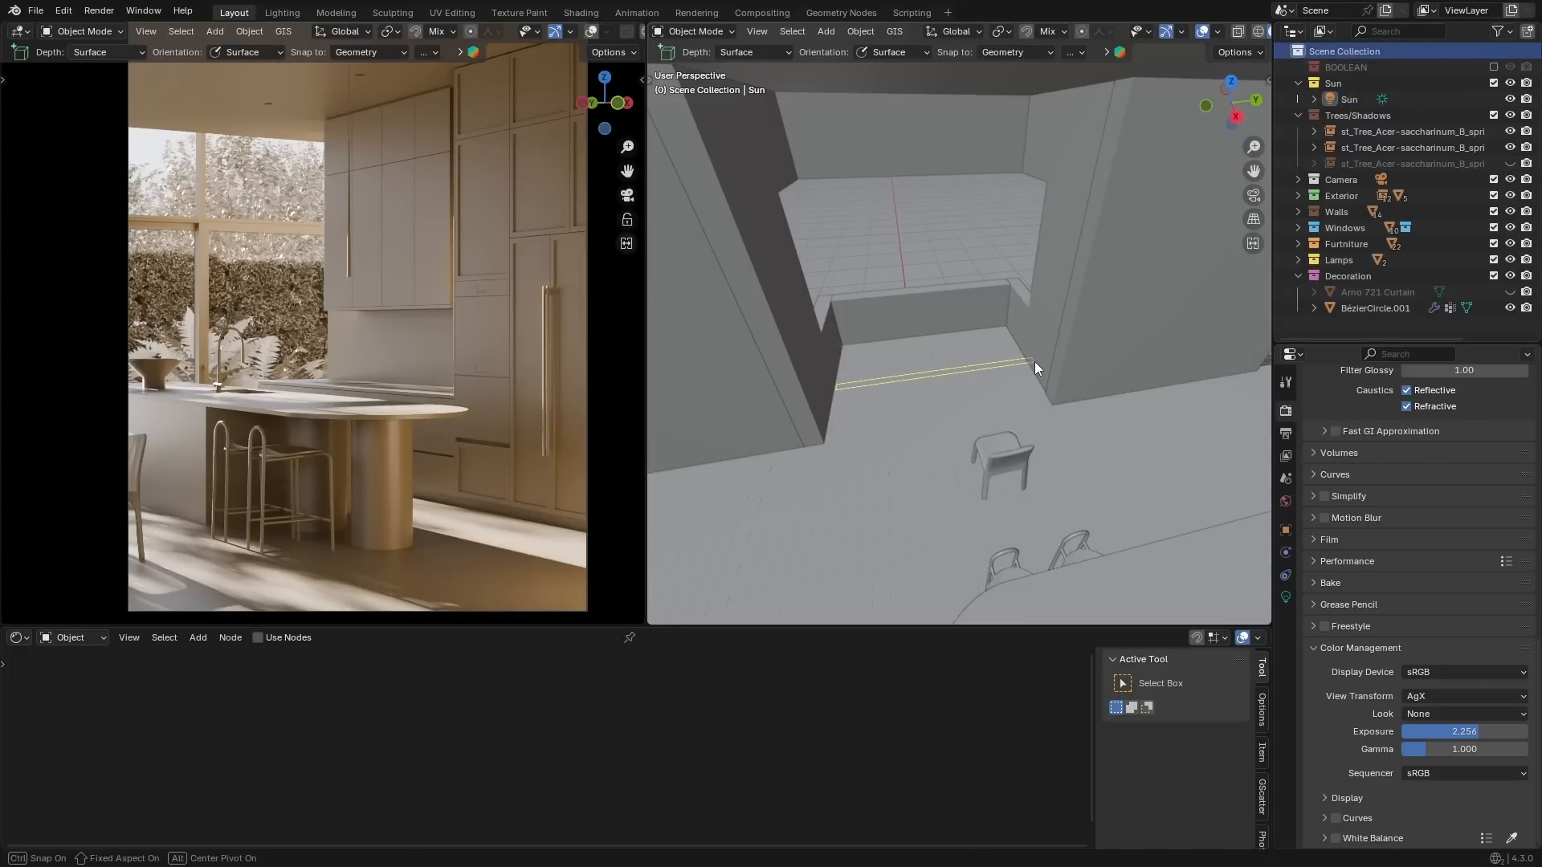
{"action": "left_click", "coordinate": [1080, 125]}
{"action": "key", "text": "w"}
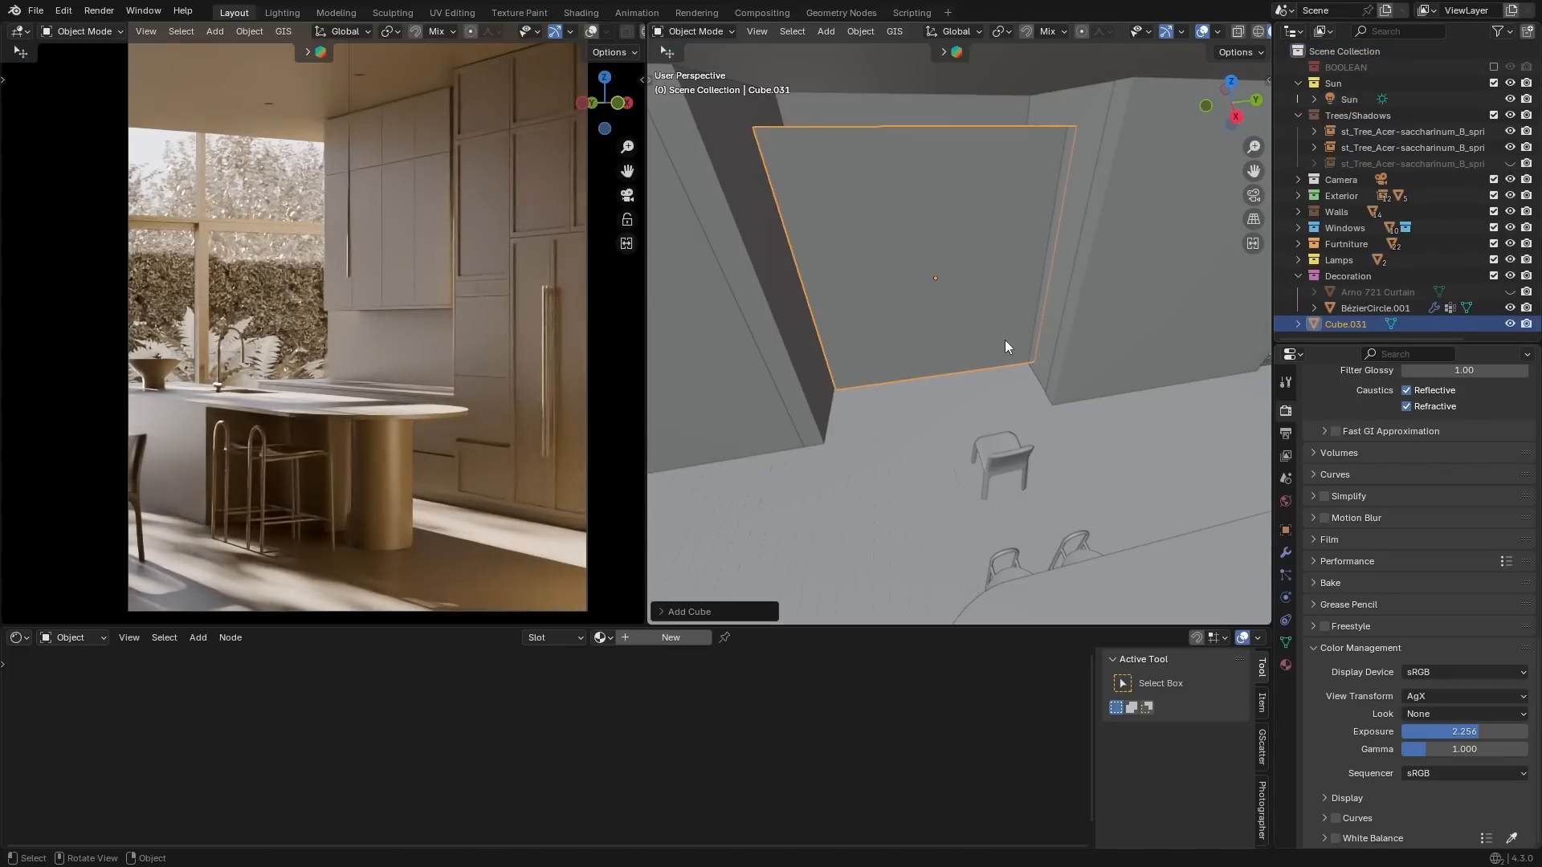
Scale the new panel along X and slide it along Y to partly cover the wall opening.
{"action": "key", "text": "s"}
{"action": "key", "text": "x"}
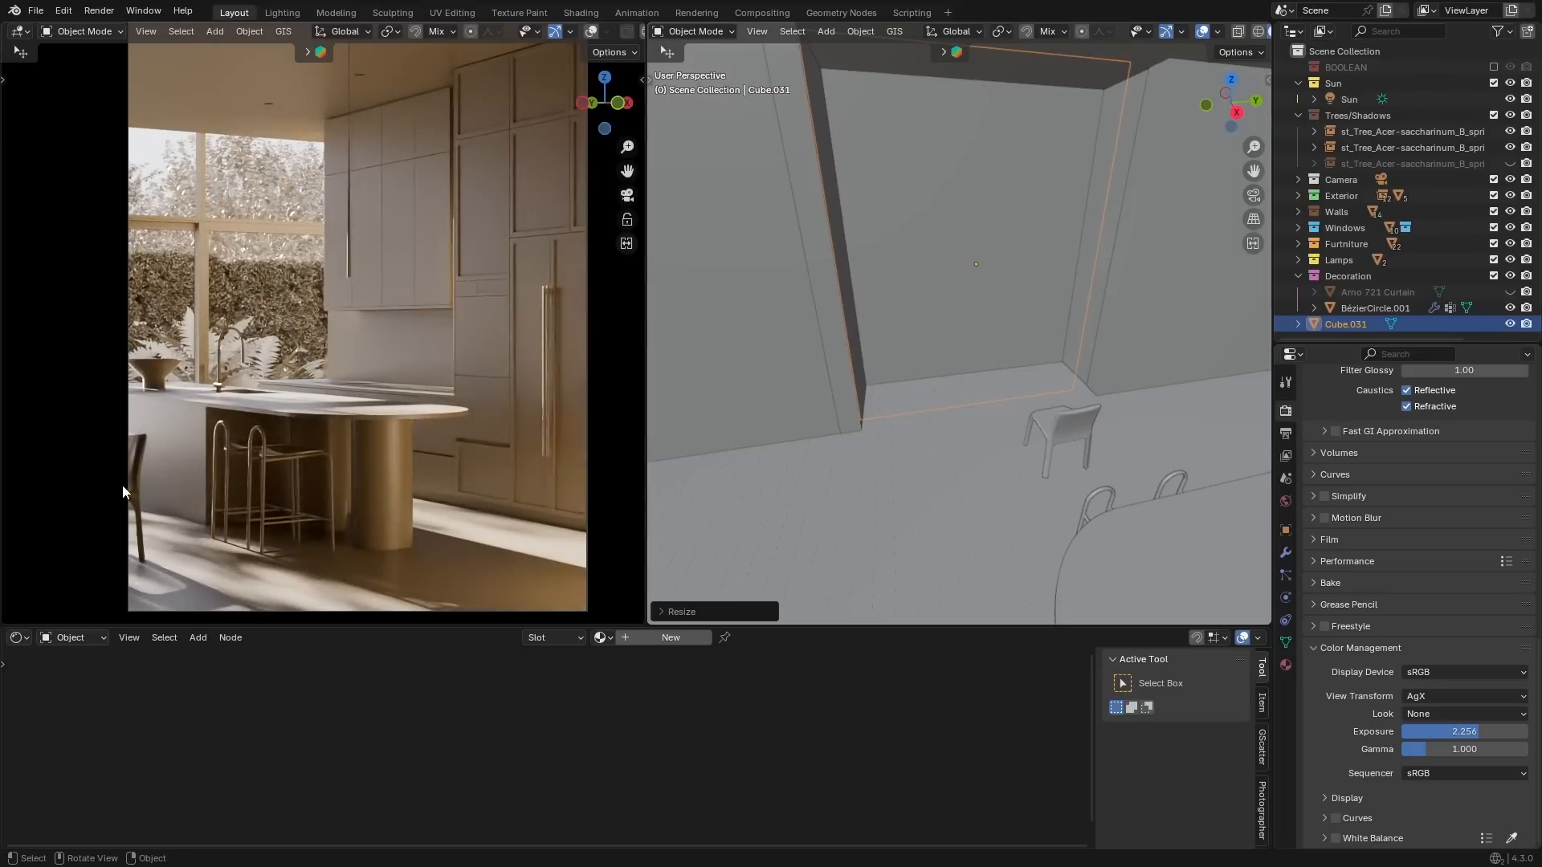
{"action": "key", "text": "g"}
{"action": "key", "text": "y"}
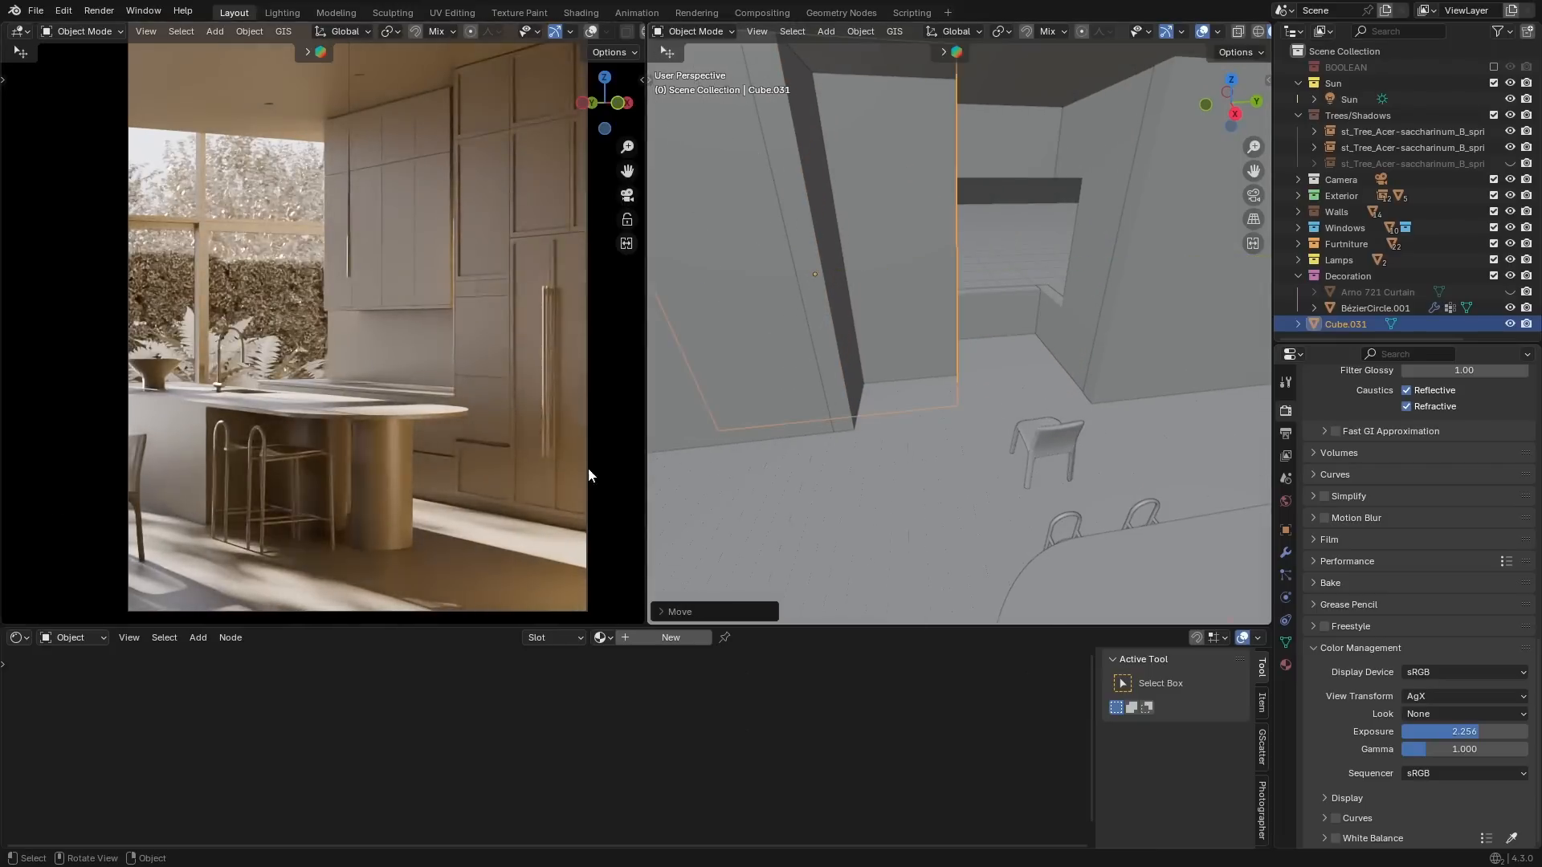
{"action": "left_click", "coordinate": [918, 430]}
{"action": "key", "text": "g"}
{"action": "key", "text": "y"}
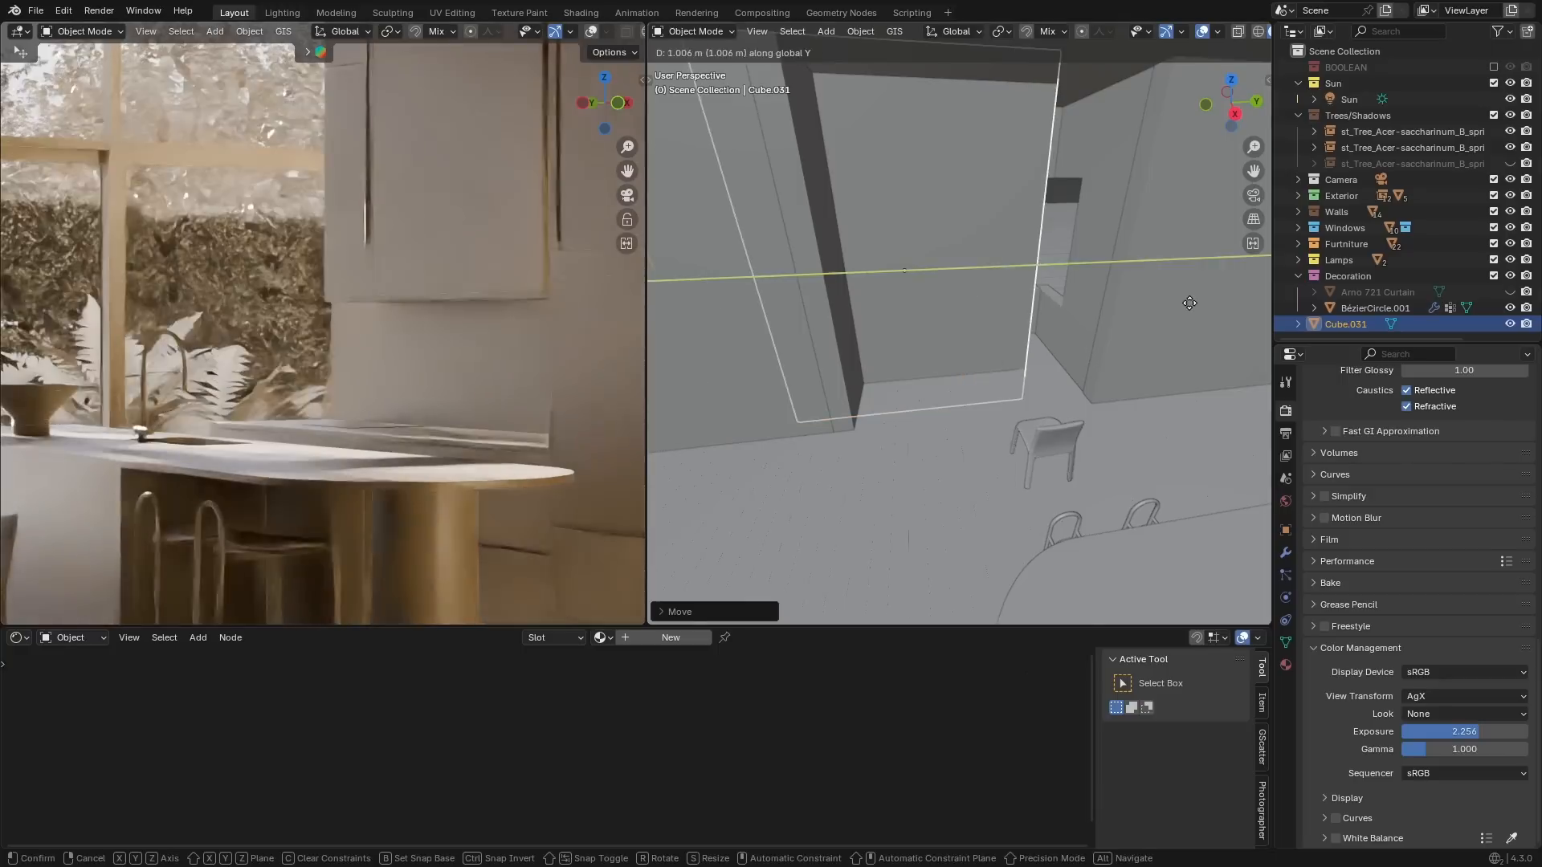
{"action": "left_click", "coordinate": [1191, 303]}
{"action": "scroll", "coordinate": [1077, 338], "scroll_direction": "down", "scroll_amount": 2}
{"action": "key", "text": "g"}
{"action": "right_click", "coordinate": [1071, 181]}
{"action": "key", "text": "g"}
{"action": "key", "text": "z"}
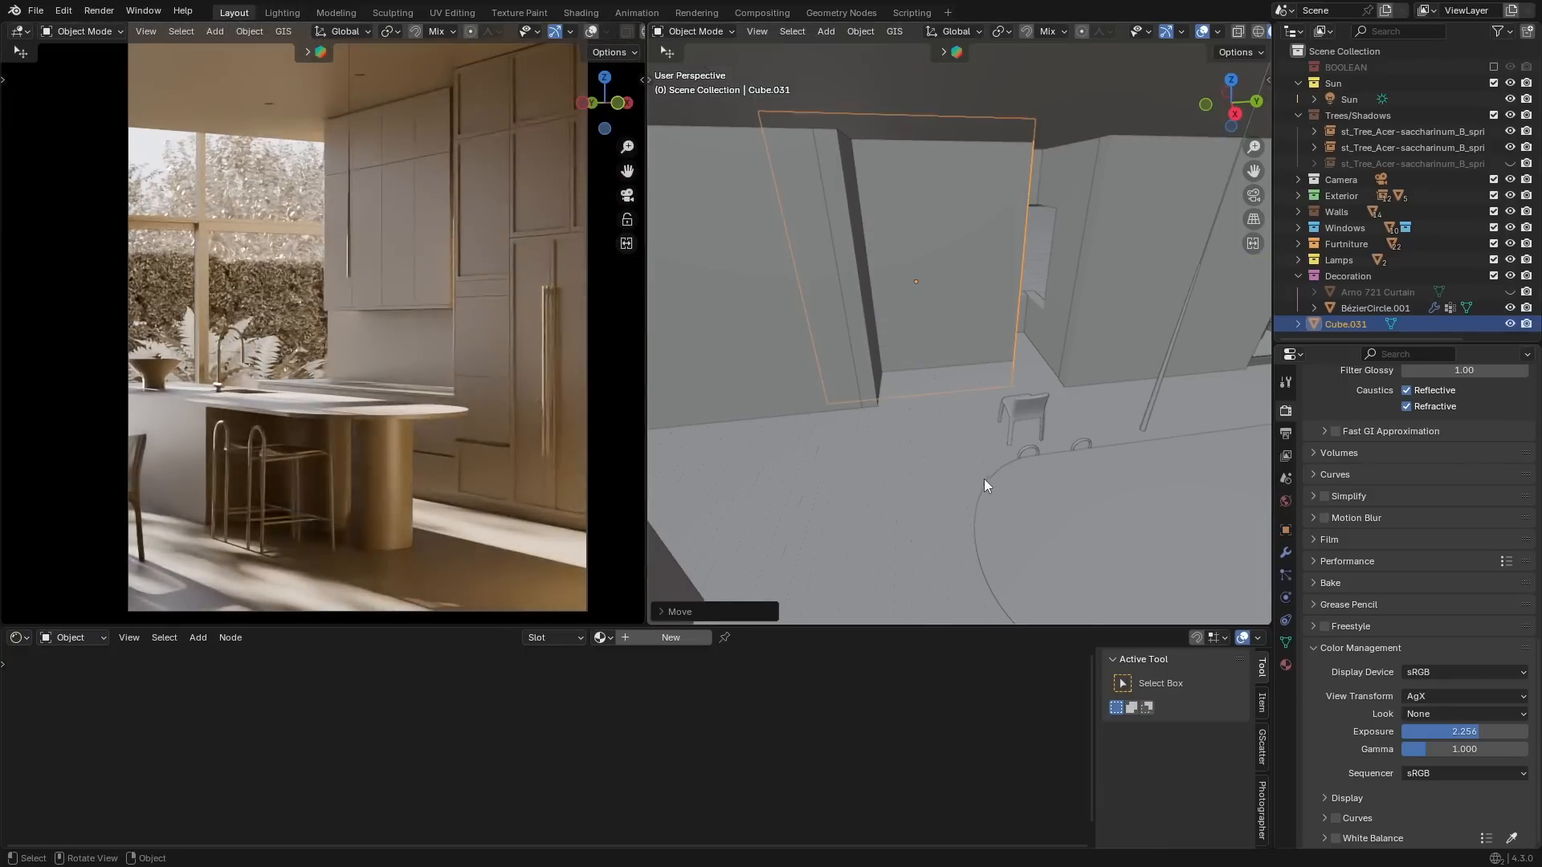
{"action": "key", "text": "y"}
{"action": "key", "text": "Escape"}
Slide the panel back along Y so it leaves one side of the wall opening uncovered.
{"action": "middle_click_drag", "start_coordinate": [450, 402], "coordinate": [485, 309], "text": "shift"}
{"action": "scroll", "coordinate": [484, 310], "scroll_direction": "up", "scroll_amount": 2}
{"action": "key", "text": "g"}
{"action": "key", "text": "y"}
{"action": "left_click", "coordinate": [984, 415]}
{"action": "scroll", "coordinate": [349, 409], "scroll_direction": "down", "scroll_amount": 4}
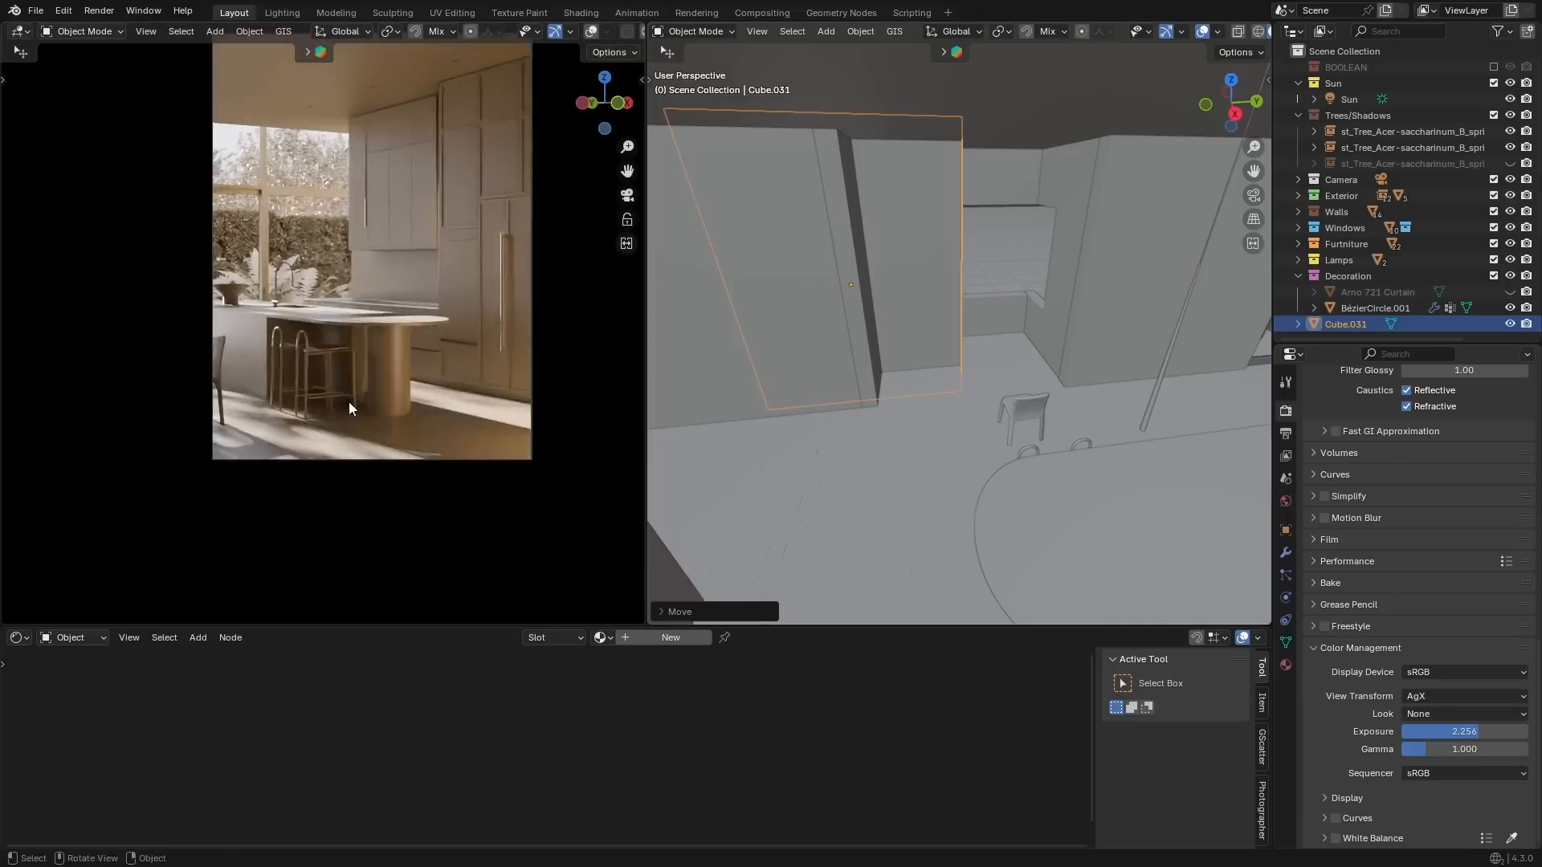
{"action": "middle_click_drag", "start_coordinate": [350, 408], "coordinate": [317, 497], "text": "shift"}
Nudge the panel slightly farther along Y to fine-tune the light on the kitchen floor.
{"action": "key", "text": "g"}
{"action": "right_click", "coordinate": [899, 546]}
{"action": "key", "text": "g"}
{"action": "key", "text": "y"}
{"action": "left_click", "coordinate": [884, 546]}
{"action": "key", "text": "g"}
{"action": "right_click", "coordinate": [1182, 80]}
{"action": "key", "text": "g"}
{"action": "key", "text": "y"}
{"action": "left_click", "coordinate": [747, 386]}
{"action": "scroll", "coordinate": [372, 317], "scroll_direction": "up", "scroll_amount": 1}
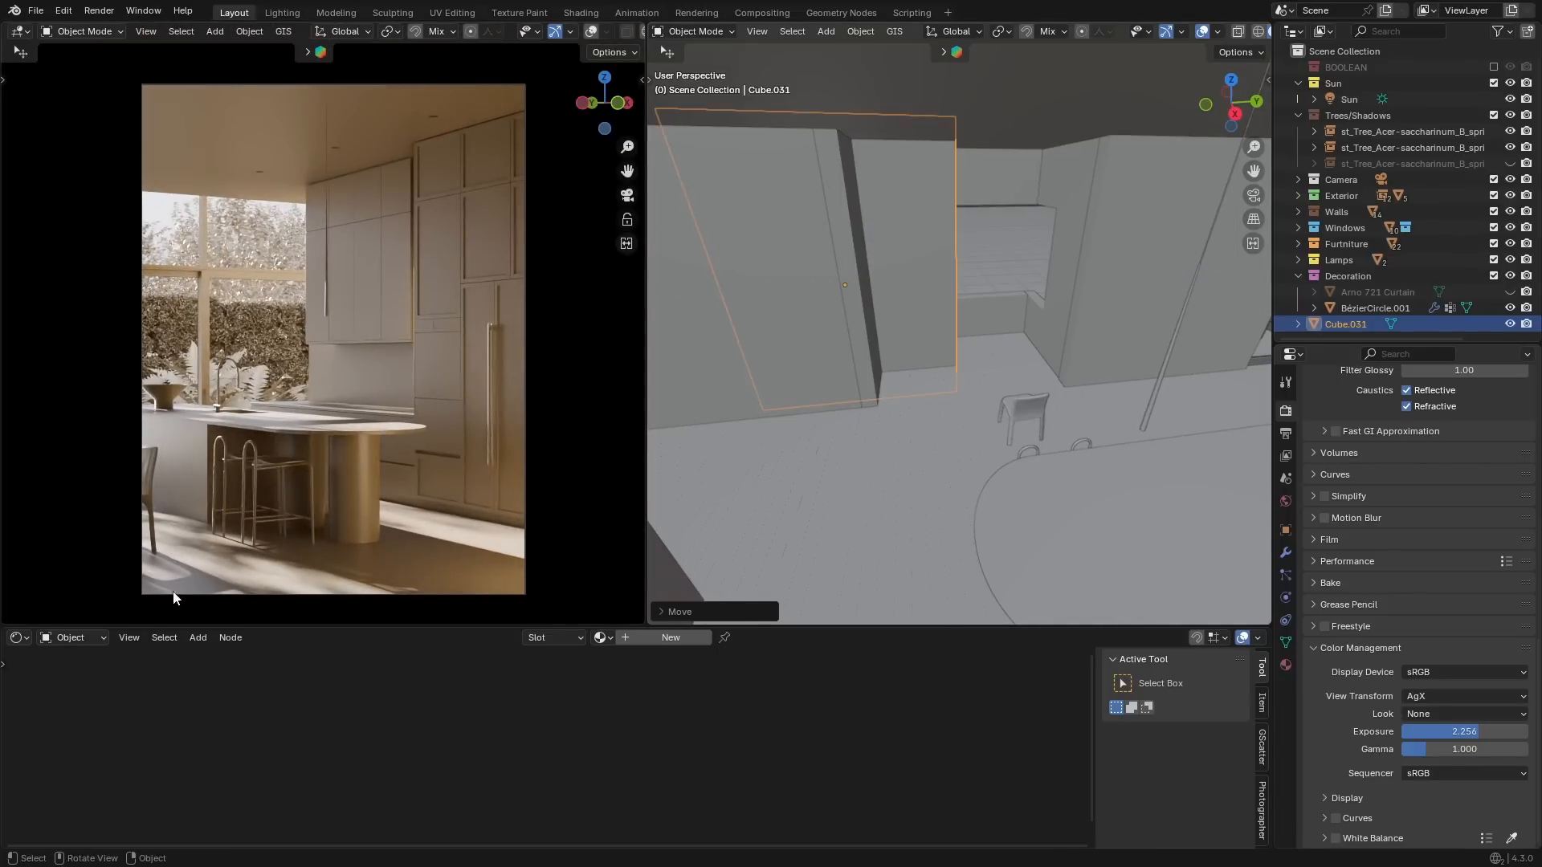
Duplicate the panel, rotate the copy and move it along X to stand outside near the hedge and trees.
{"action": "scroll", "coordinate": [1004, 401], "scroll_direction": "down", "scroll_amount": 8}
{"action": "key", "text": "shift+d"}
{"action": "right_click", "coordinate": [1091, 475]}
{"action": "key", "text": "r"}
{"action": "key", "text": "g"}
{"action": "key", "text": "x"}
{"action": "left_click", "coordinate": [988, 377]}
{"action": "scroll", "coordinate": [345, 361], "scroll_direction": "up", "scroll_amount": 1}
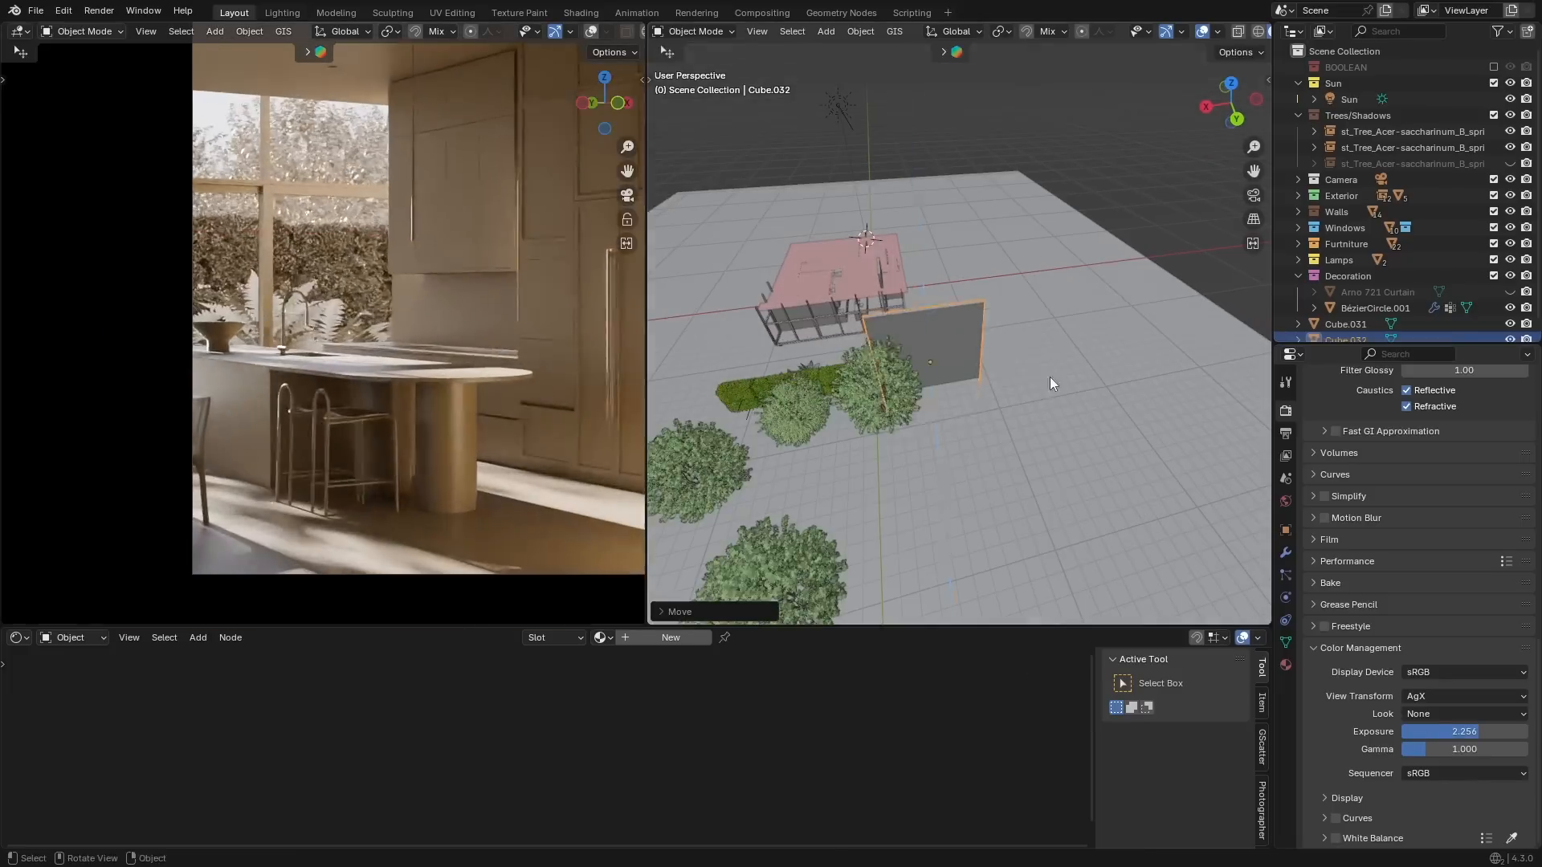
Reposition the outdoor panel beside the tree and adjust its height along Z.
{"action": "key", "text": "g"}
{"action": "key", "text": "z"}
{"action": "left_click", "coordinate": [1049, 402]}
{"action": "scroll", "coordinate": [964, 361], "scroll_direction": "up", "scroll_amount": 5}
{"action": "key", "text": "g"}
{"action": "left_click", "coordinate": [1061, 305]}
{"action": "key", "text": "g"}
{"action": "key", "text": "z"}
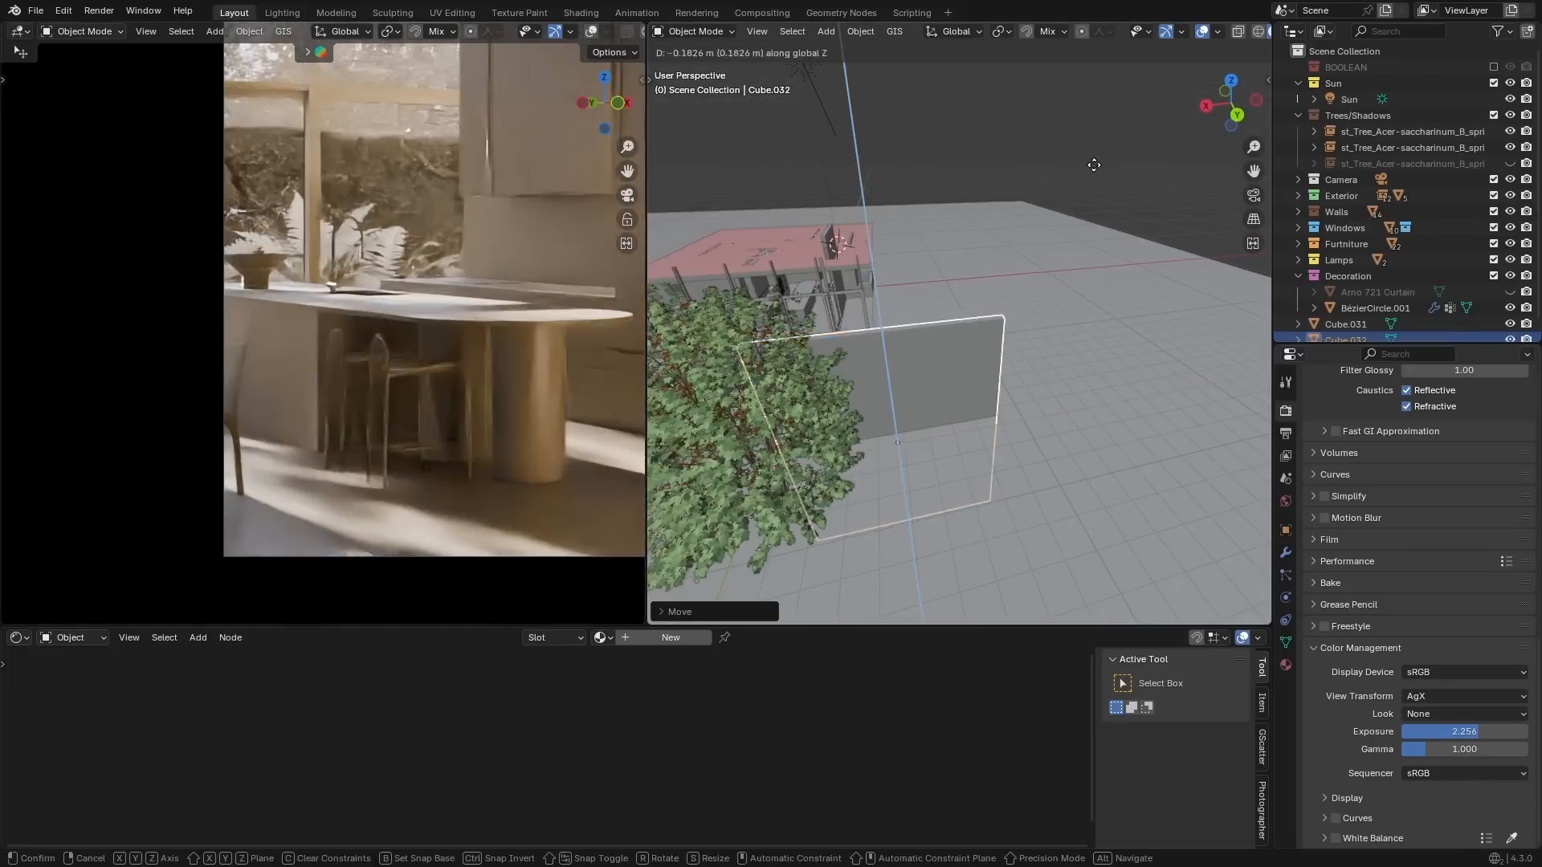
{"action": "left_click", "coordinate": [1090, 136]}
Narrow the outdoor panel in Edit Mode by moving its end face along X.
{"action": "key", "text": "Tab"}
{"action": "key", "text": "g"}
{"action": "key", "text": "x"}
{"action": "left_click", "coordinate": [878, 434]}
{"action": "key", "text": "g"}
{"action": "key", "text": "x"}
{"action": "left_click", "coordinate": [957, 501]}
Fine-tune the end face along X from the top view so the outdoor panel becomes a slim vertical post.
{"action": "key", "text": "KP_7"}
{"action": "key", "text": "g"}
{"action": "key", "text": "x"}
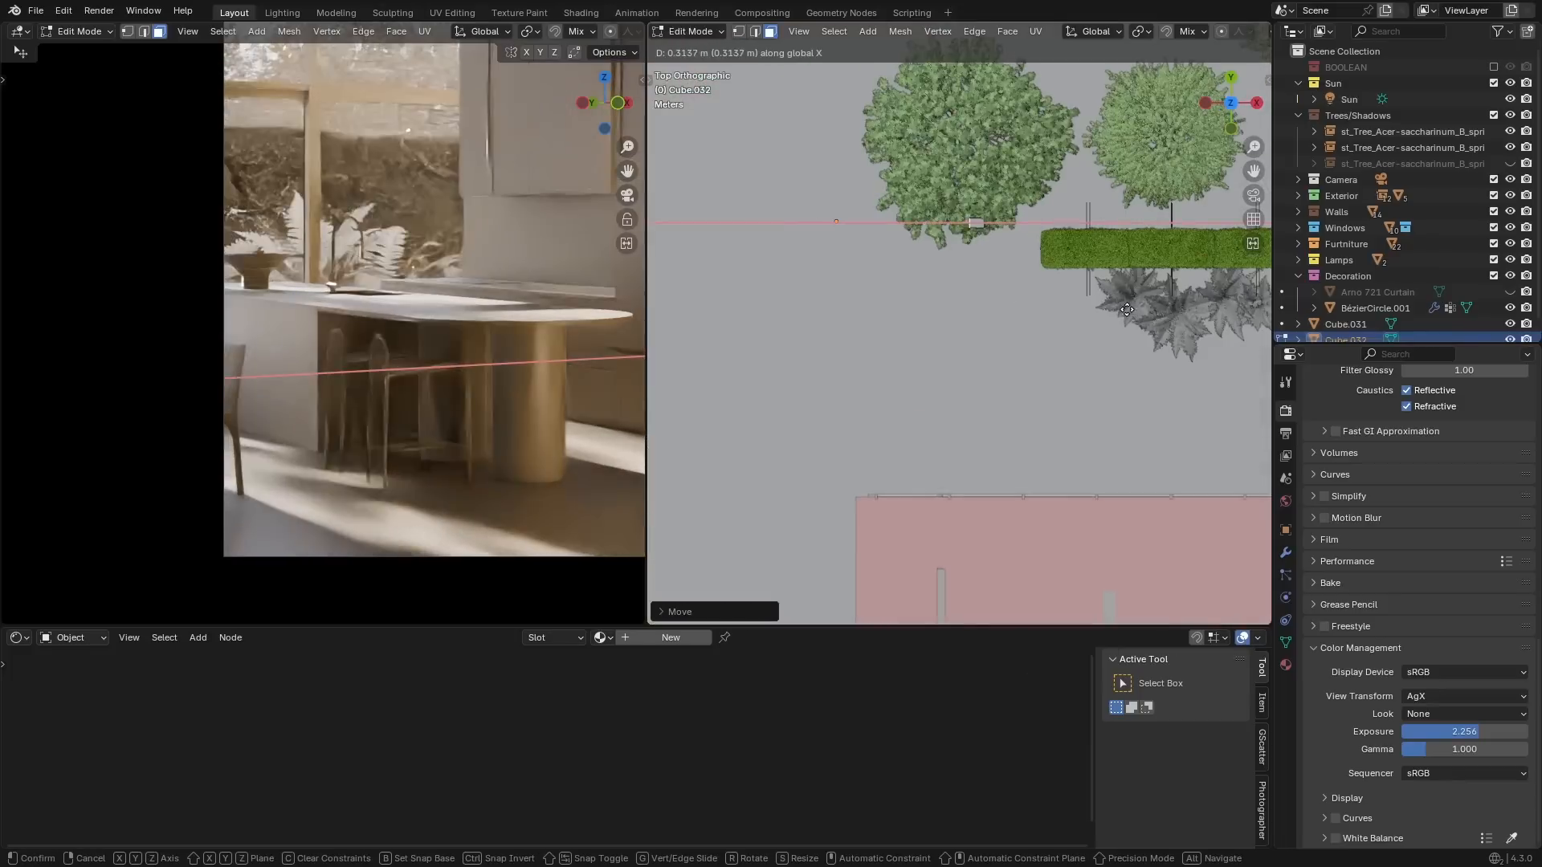
{"action": "left_click", "coordinate": [1135, 330]}
{"action": "key", "text": "Tab"}
{"action": "middle_click_drag", "start_coordinate": [1134, 331], "coordinate": [1093, 209]}
{"action": "scroll", "coordinate": [418, 305], "scroll_direction": "down", "scroll_amount": 3}
{"action": "middle_click_drag", "start_coordinate": [418, 281], "coordinate": [276, 368], "text": "shift"}
{"action": "scroll", "coordinate": [321, 345], "scroll_direction": "up", "scroll_amount": 1}
{"action": "middle_click_drag", "start_coordinate": [900, 345], "coordinate": [962, 367]}
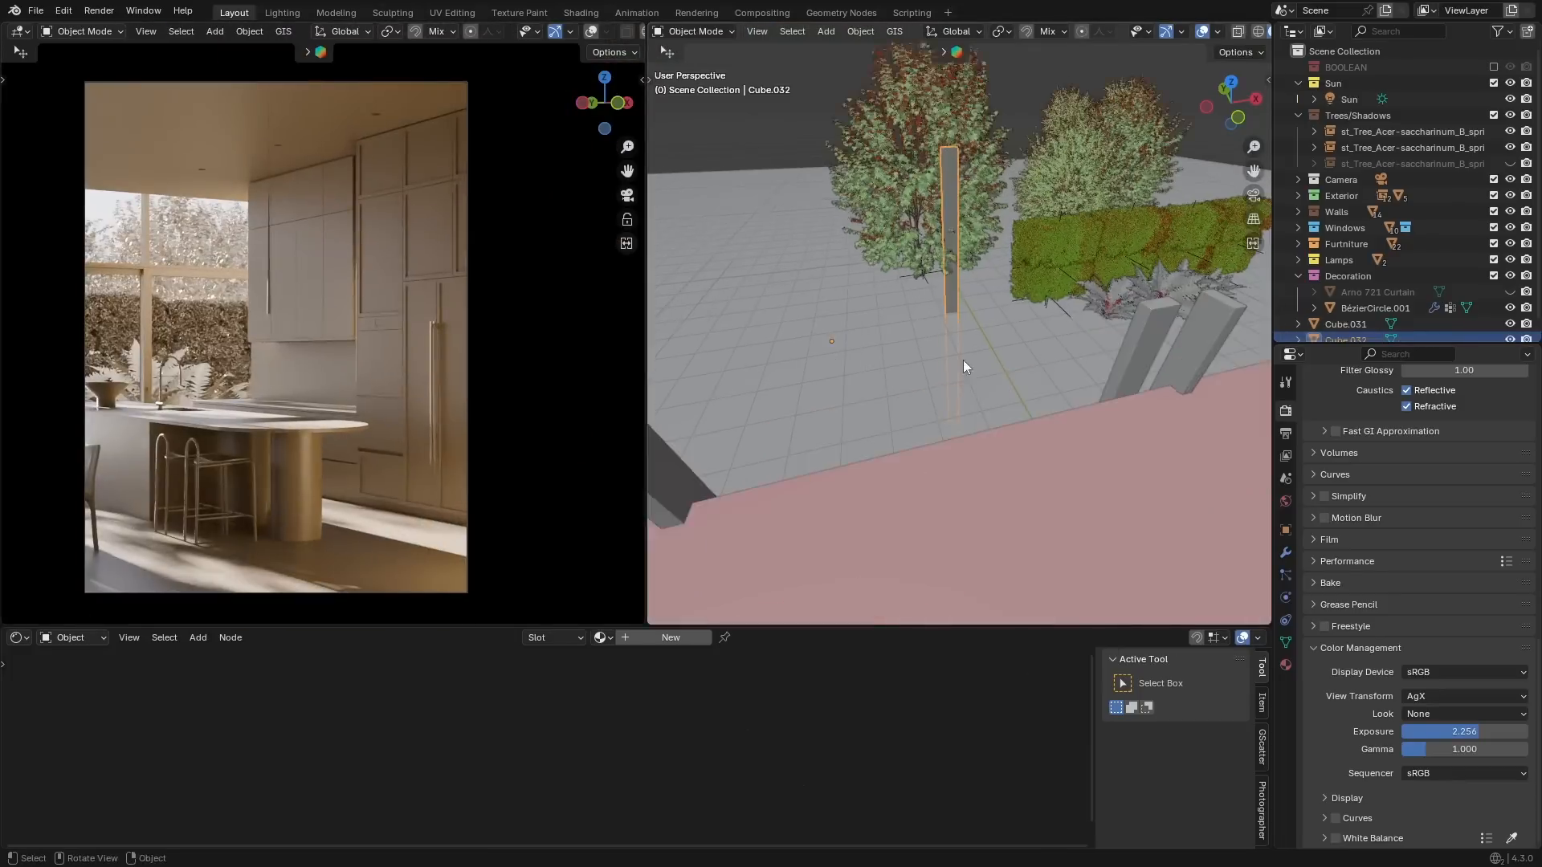
Nudge the slim outdoor post slightly along X to adjust the shadow it casts into the kitchen.
{"action": "key", "text": "g"}
{"action": "right_click", "coordinate": [988, 476]}
{"action": "middle_click_drag", "start_coordinate": [356, 310], "coordinate": [450, 117], "text": "shift"}
{"action": "scroll", "coordinate": [450, 117], "scroll_direction": "up", "scroll_amount": 2}
{"action": "key", "text": "g"}
{"action": "key", "text": "x"}
{"action": "left_click", "coordinate": [946, 296]}
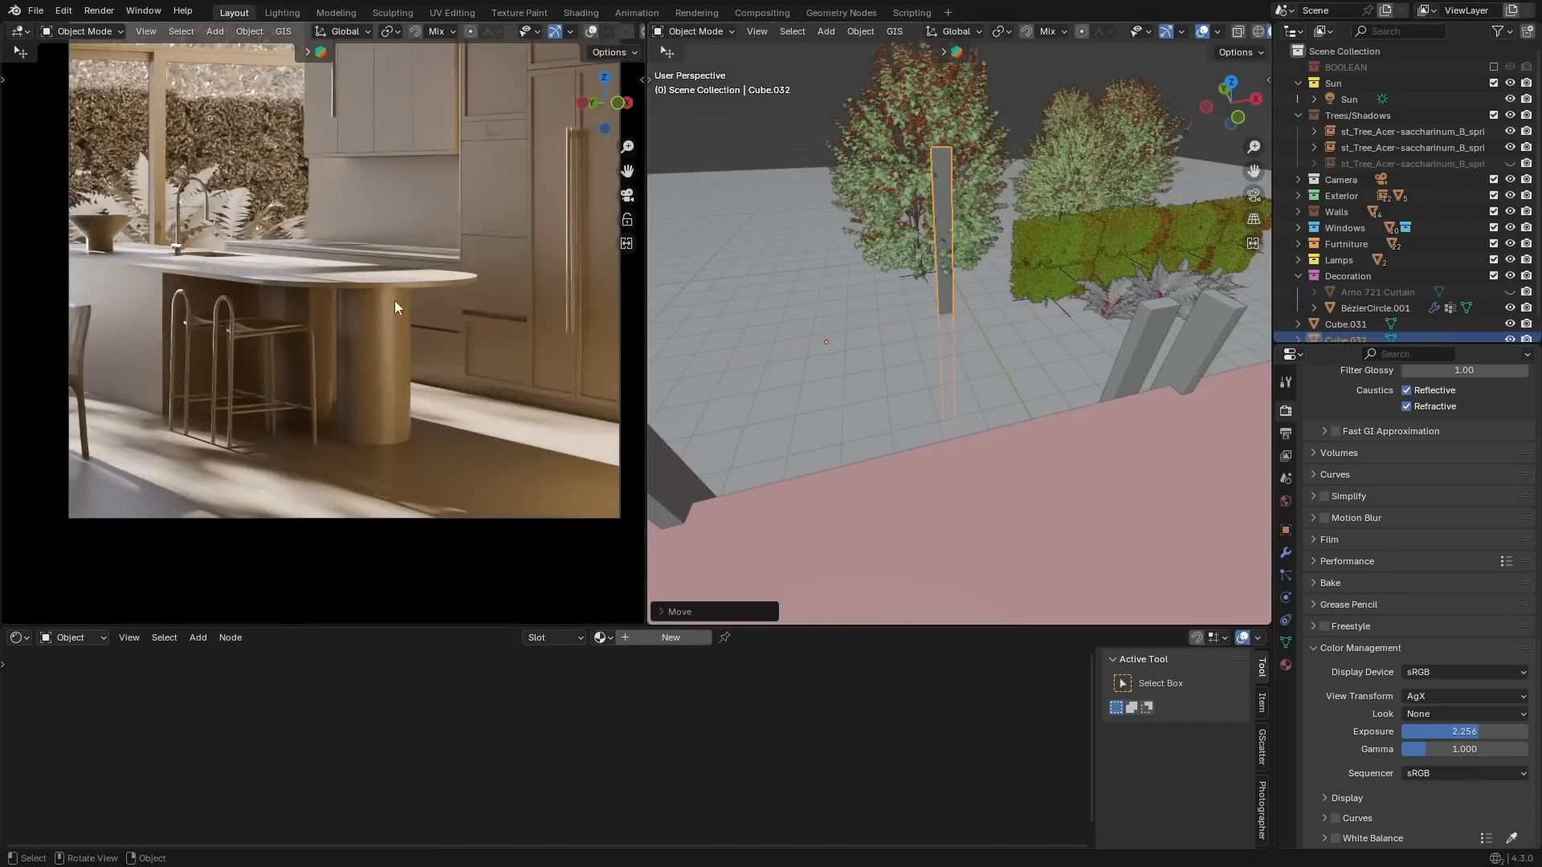
{"action": "key", "text": "Home"}
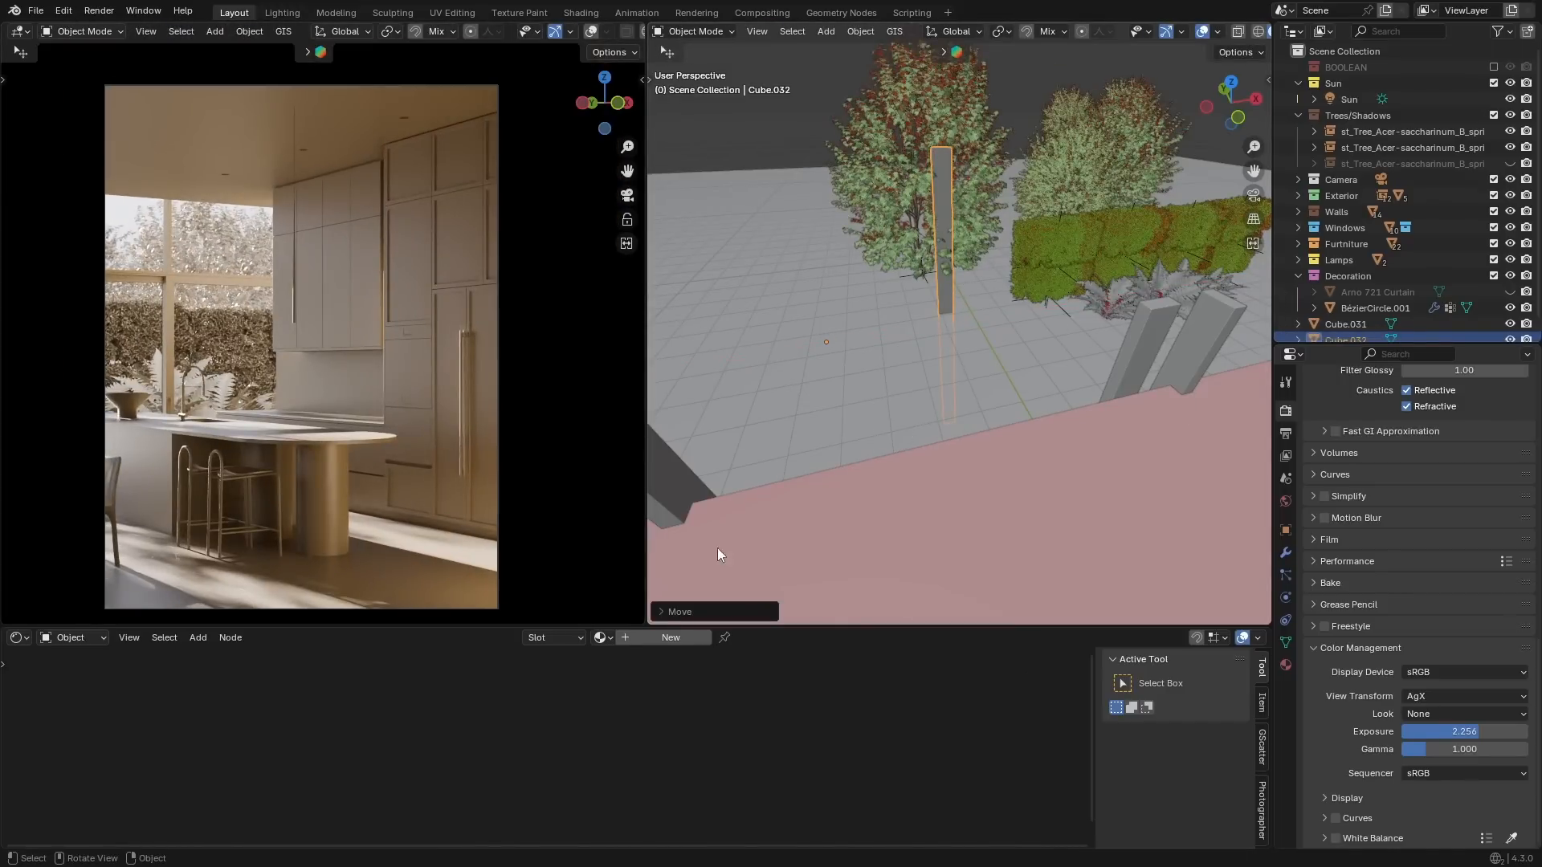
{"action": "left_click", "coordinate": [909, 426]}
{"action": "left_click", "coordinate": [886, 709]}
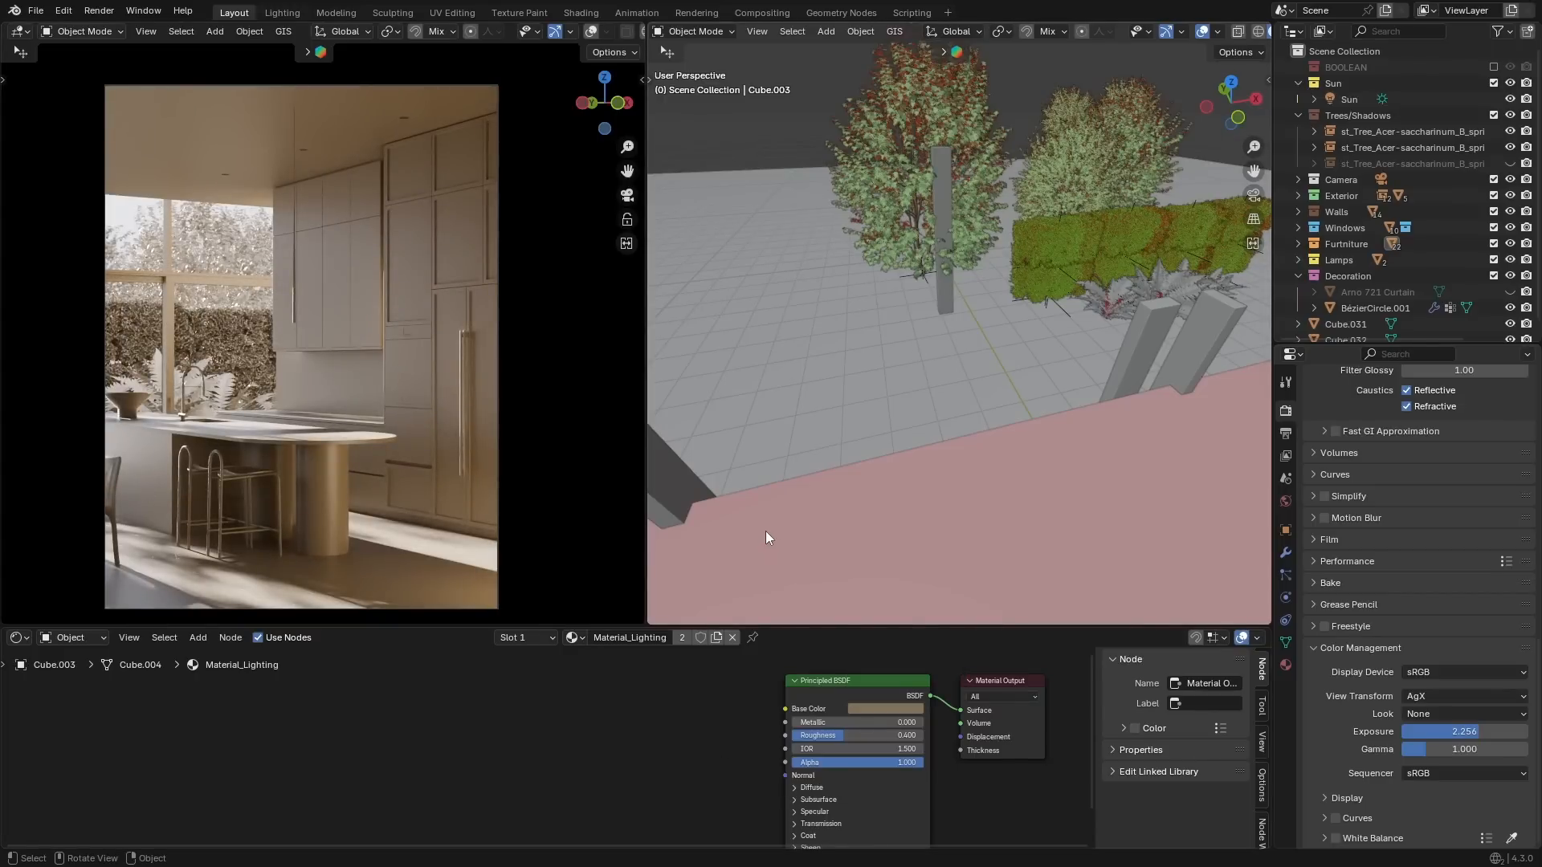
{"action": "scroll", "coordinate": [765, 532], "scroll_direction": "down", "scroll_amount": 6}
{"action": "middle_click_drag", "start_coordinate": [922, 485], "coordinate": [1009, 438]}
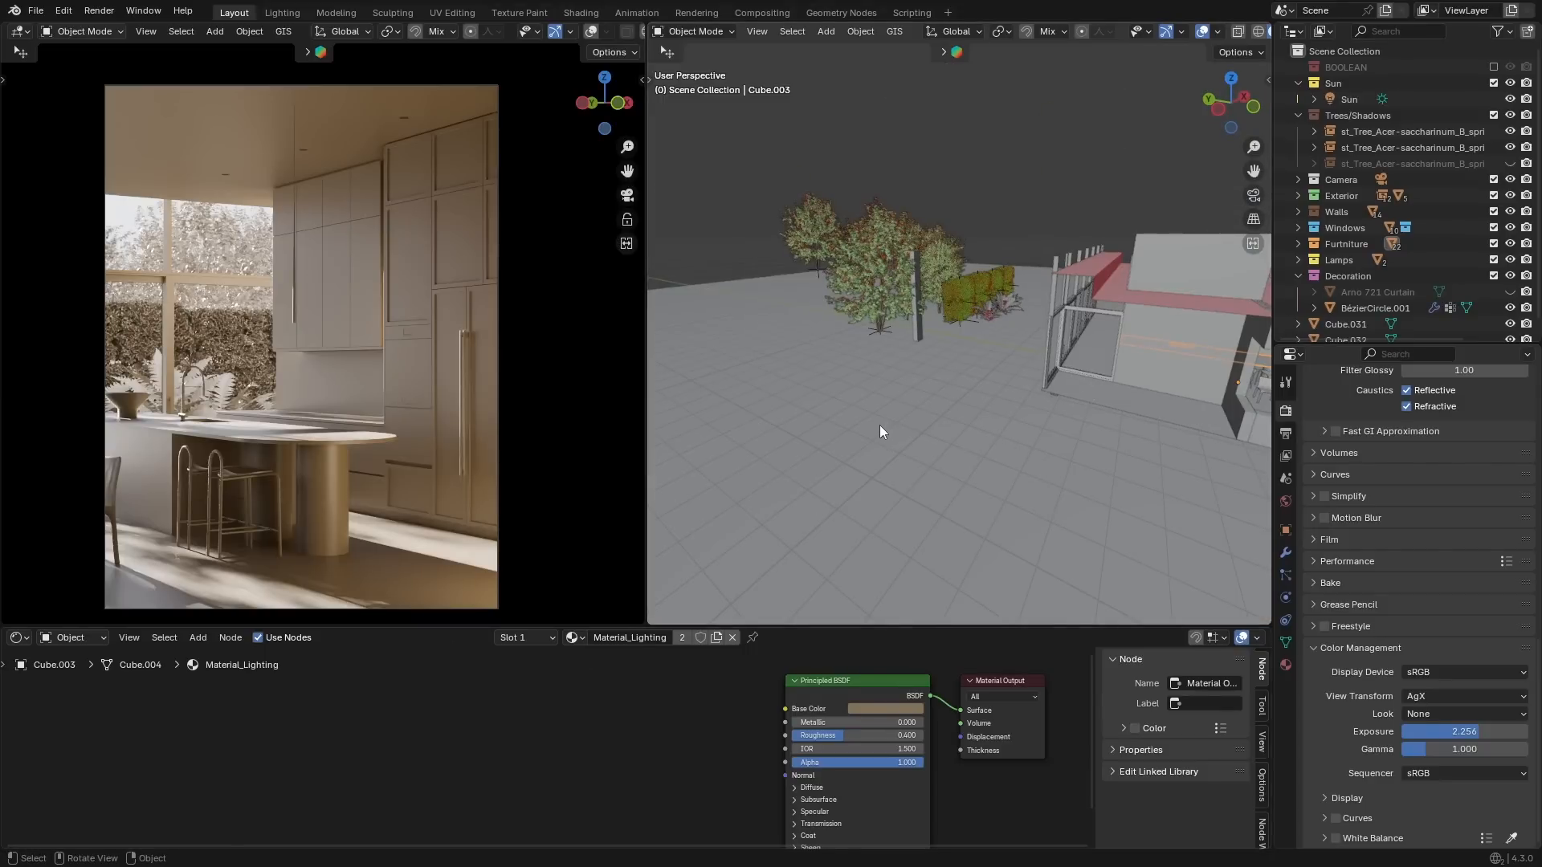
Switch to Photoshop and fully desaturate the reference kitchen photo with Hue/Saturation.
{"action": "key", "text": "alt+Tab"}
{"action": "key", "text": "ctrl+0"}
{"action": "key", "text": "ctrl+u"}
{"action": "left_click_drag", "start_coordinate": [1130, 331], "coordinate": [1040, 336]}
{"action": "key", "text": "Return"}
Capture the rendered camera view in Blender, paste it over the Photoshop reference photo and scale it to fill the canvas.
{"action": "left_click", "coordinate": [802, 851]}
{"action": "key", "text": "super+shift+s"}
{"action": "left_click_drag", "start_coordinate": [106, 86], "coordinate": [498, 608]}
{"action": "key", "text": "alt+Tab"}
{"action": "key", "text": "ctrl+v"}
{"action": "key", "text": "ctrl+t"}
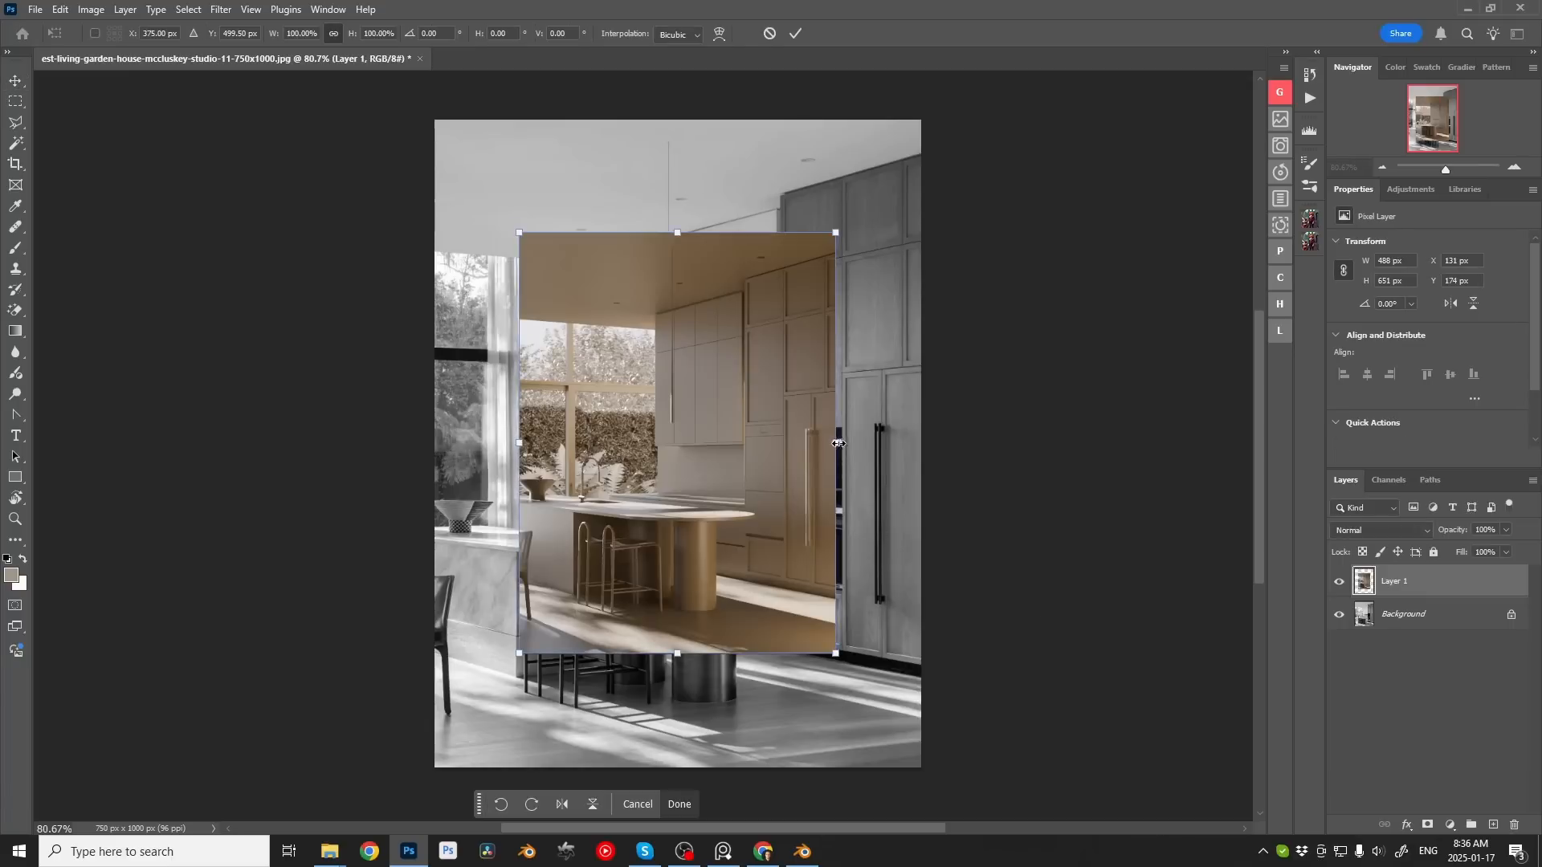
{"action": "left_click_drag", "start_coordinate": [838, 444], "coordinate": [923, 444], "text": "alt"}
{"action": "key", "text": "Return"}
Fully desaturate the pasted render layer and toggle its visibility to compare it with the reference photo.
{"action": "key", "text": "ctrl+u"}
{"action": "left_click_drag", "start_coordinate": [1130, 331], "coordinate": [1044, 334]}
{"action": "key", "text": "Return"}
{"action": "left_click", "coordinate": [1344, 588]}
{"action": "left_click", "coordinate": [1342, 587]}
{"action": "left_click", "coordinate": [1341, 588]}
Sample the white upper cabinets and the black ovens in the reference photo to compare their brightness.
{"action": "left_click", "coordinate": [15, 576]}
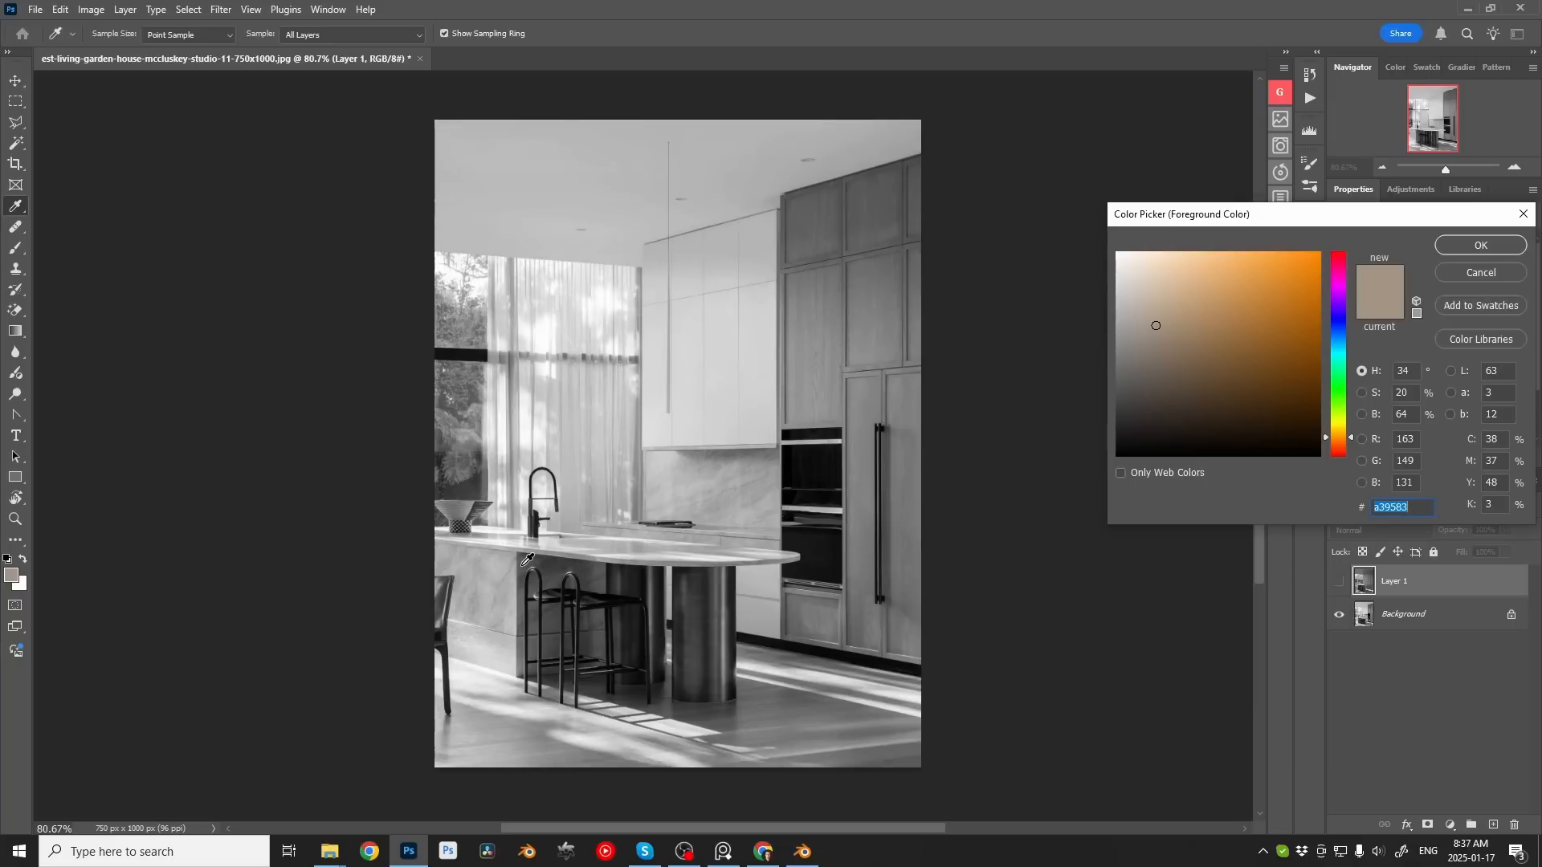
{"action": "left_click", "coordinate": [767, 407]}
{"action": "left_click", "coordinate": [821, 464]}
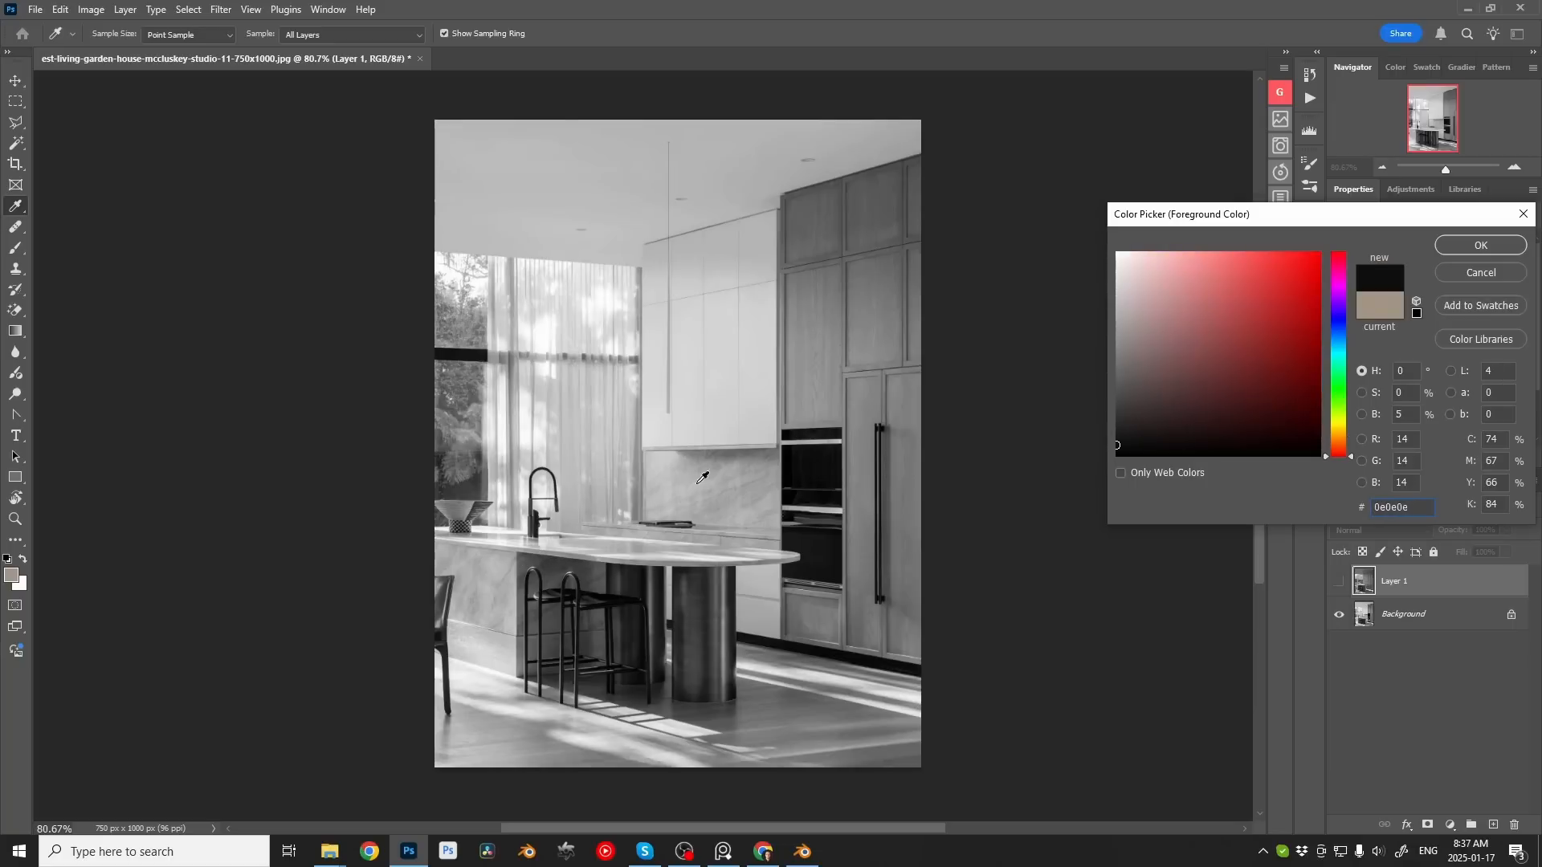
{"action": "left_click", "coordinate": [757, 418]}
{"action": "left_click", "coordinate": [810, 456]}
Sample the island's lit marble side and shadowed front in the reference photo to compare their tones.
{"action": "left_click", "coordinate": [518, 570]}
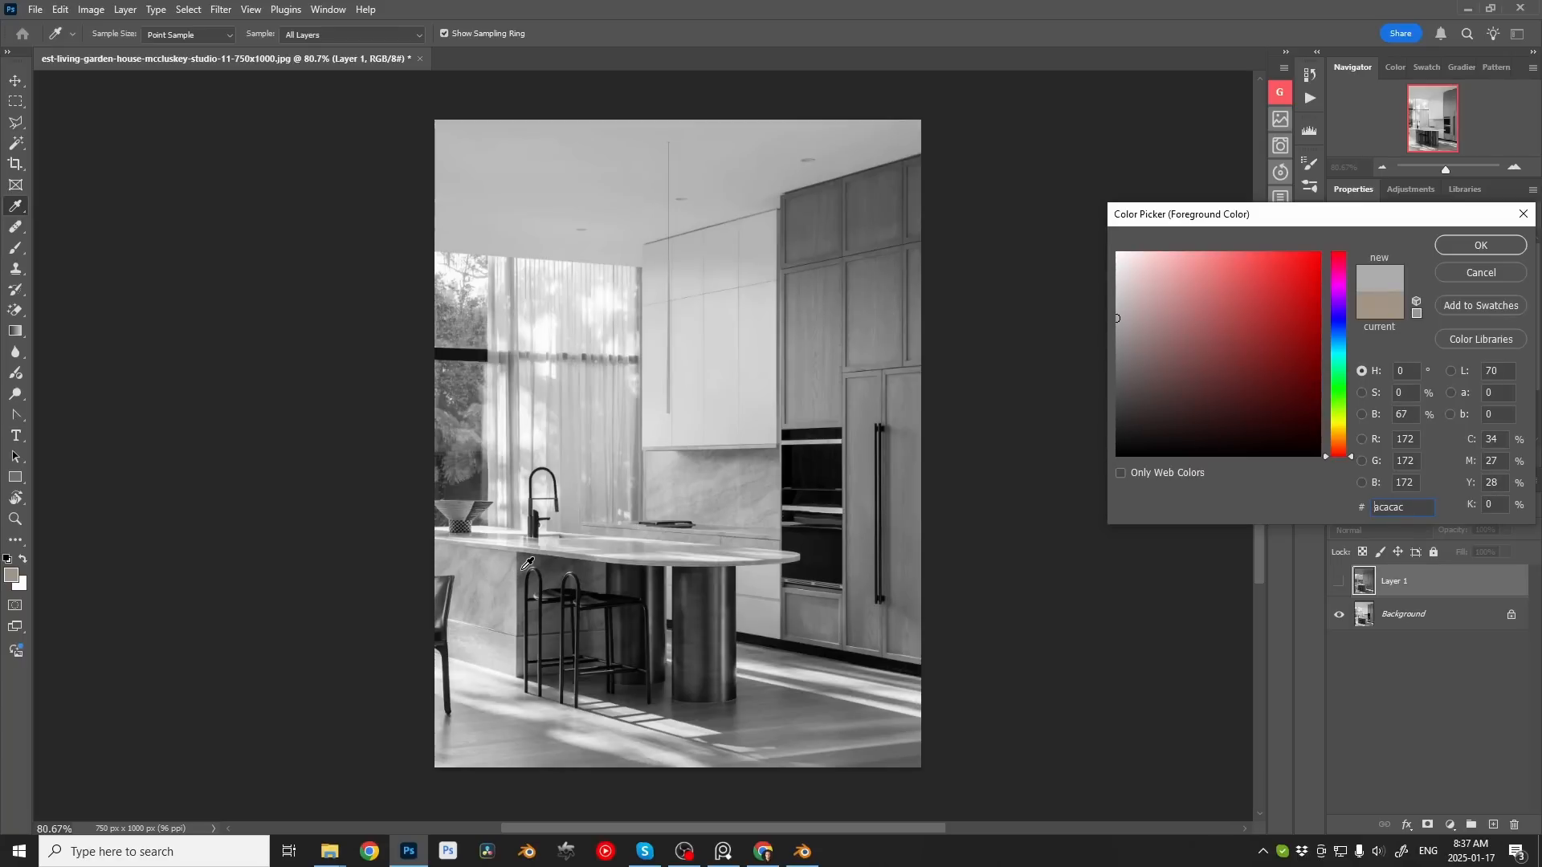
{"action": "left_click", "coordinate": [524, 569]}
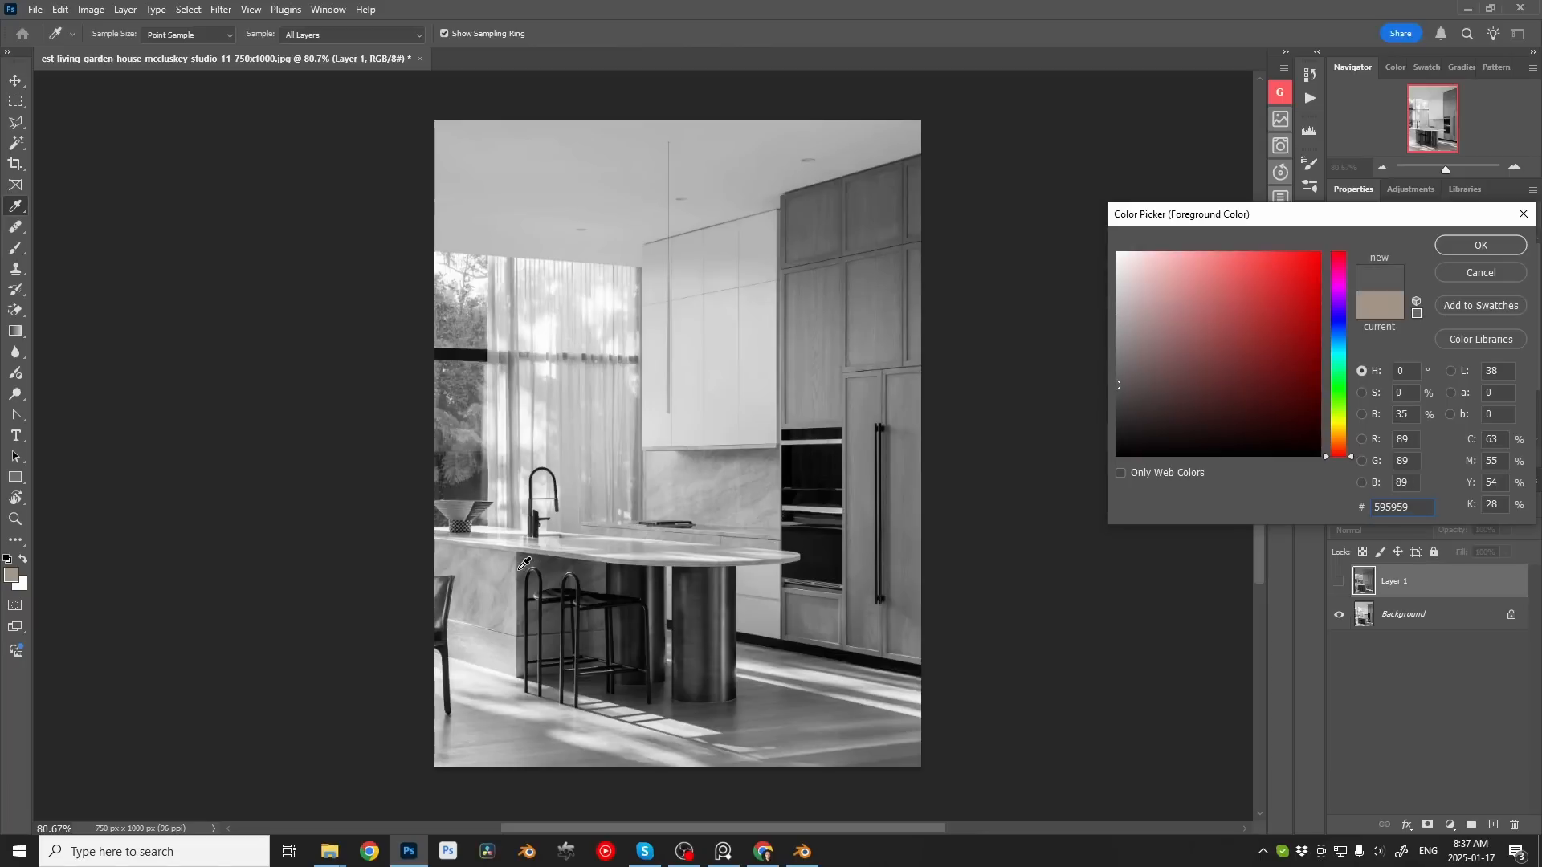
{"action": "left_click", "coordinate": [518, 569]}
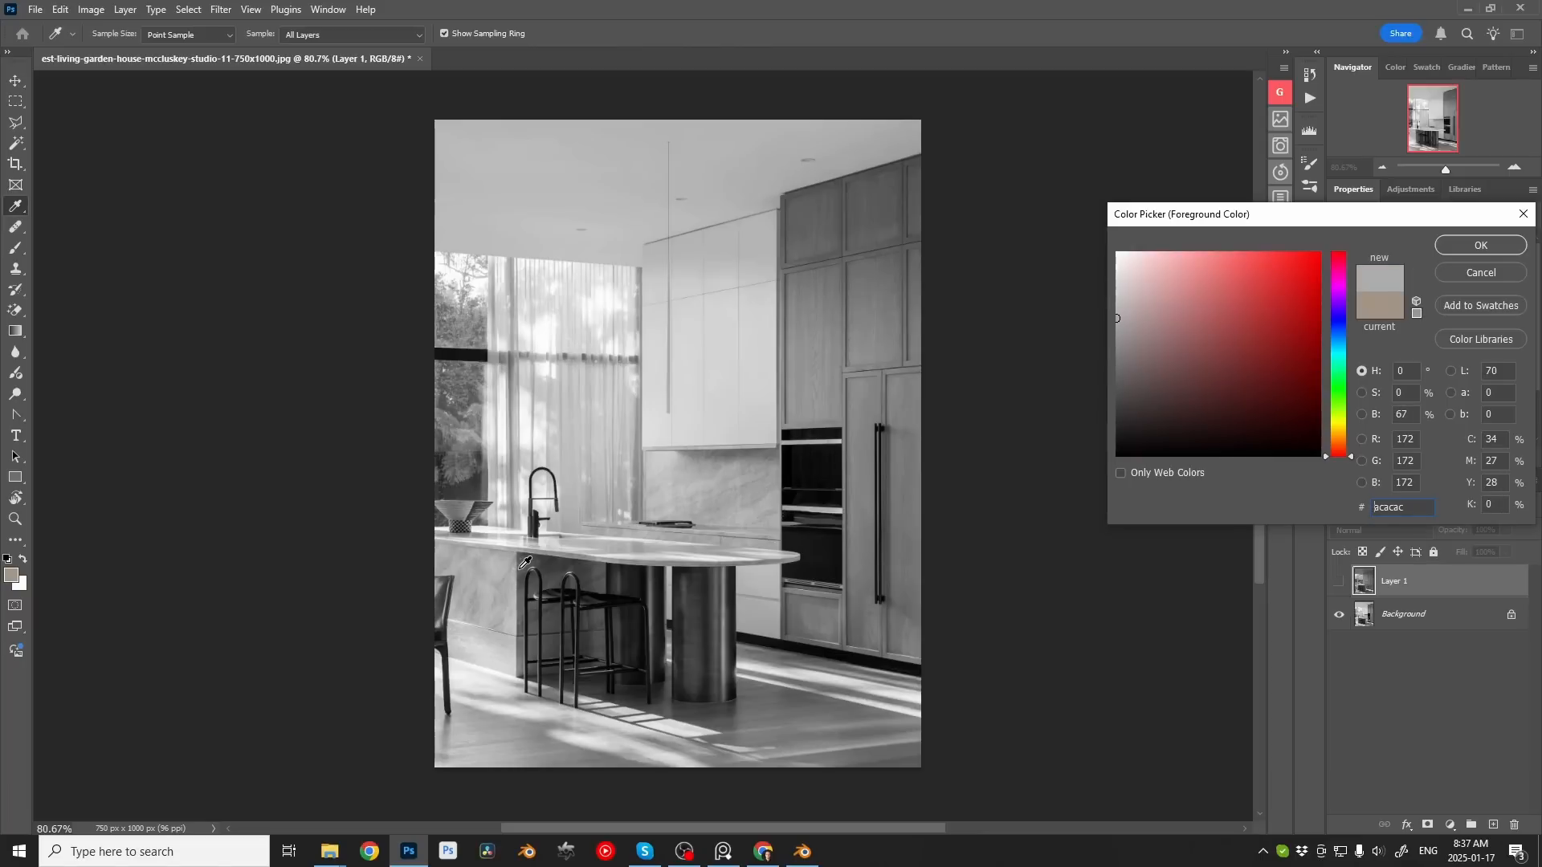
{"action": "left_click", "coordinate": [523, 568]}
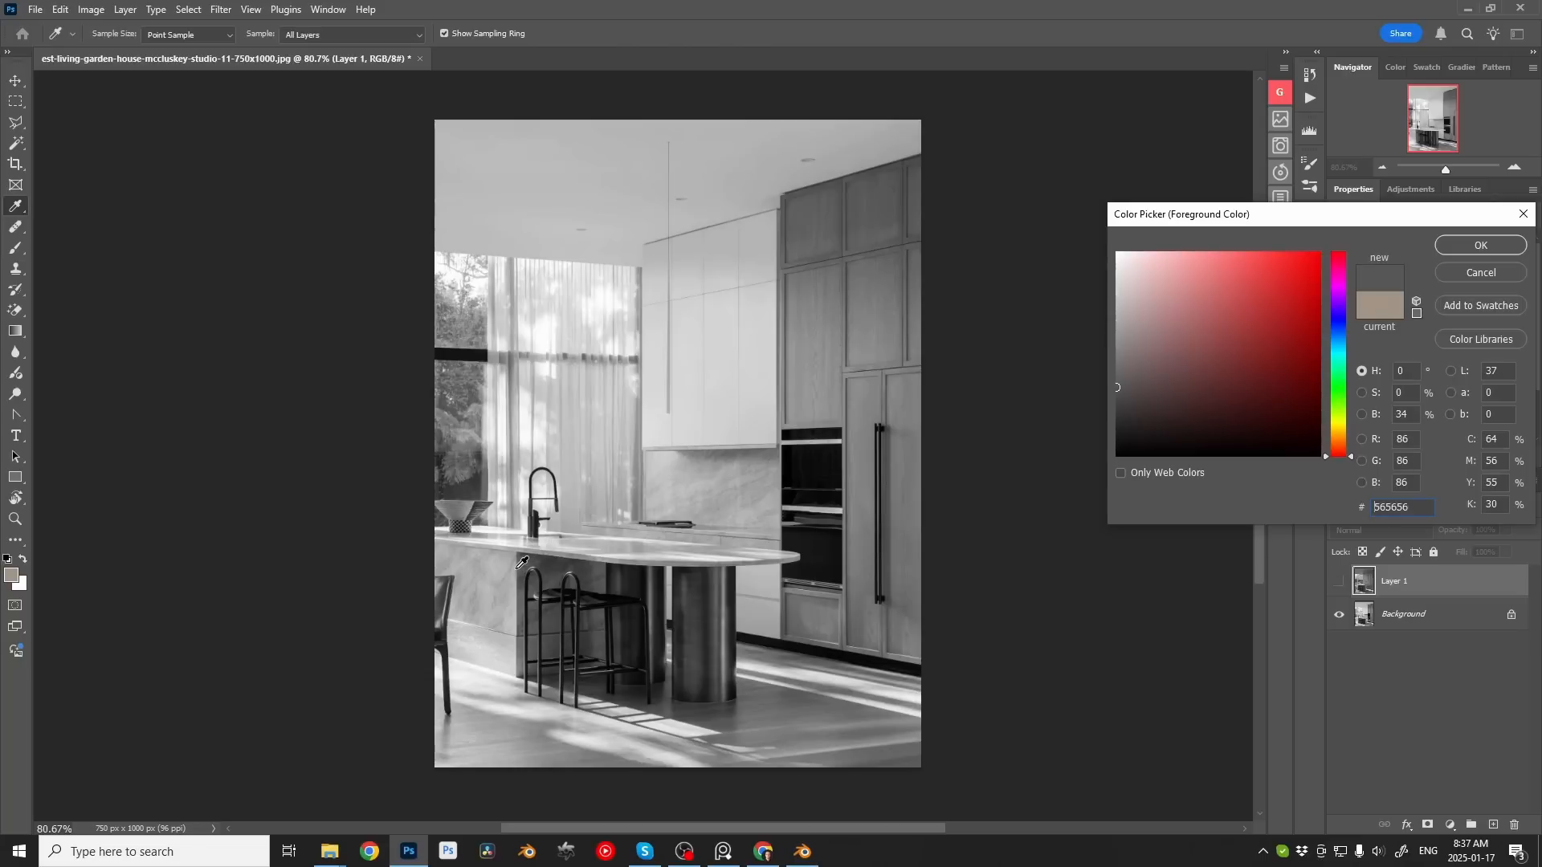
{"action": "left_click", "coordinate": [522, 564]}
{"action": "left_click", "coordinate": [527, 563]}
Sample the reference photo's countertop surface against its edge and the upper cabinets against the tall ones, discarding the picked colour.
{"action": "left_click", "coordinate": [744, 553]}
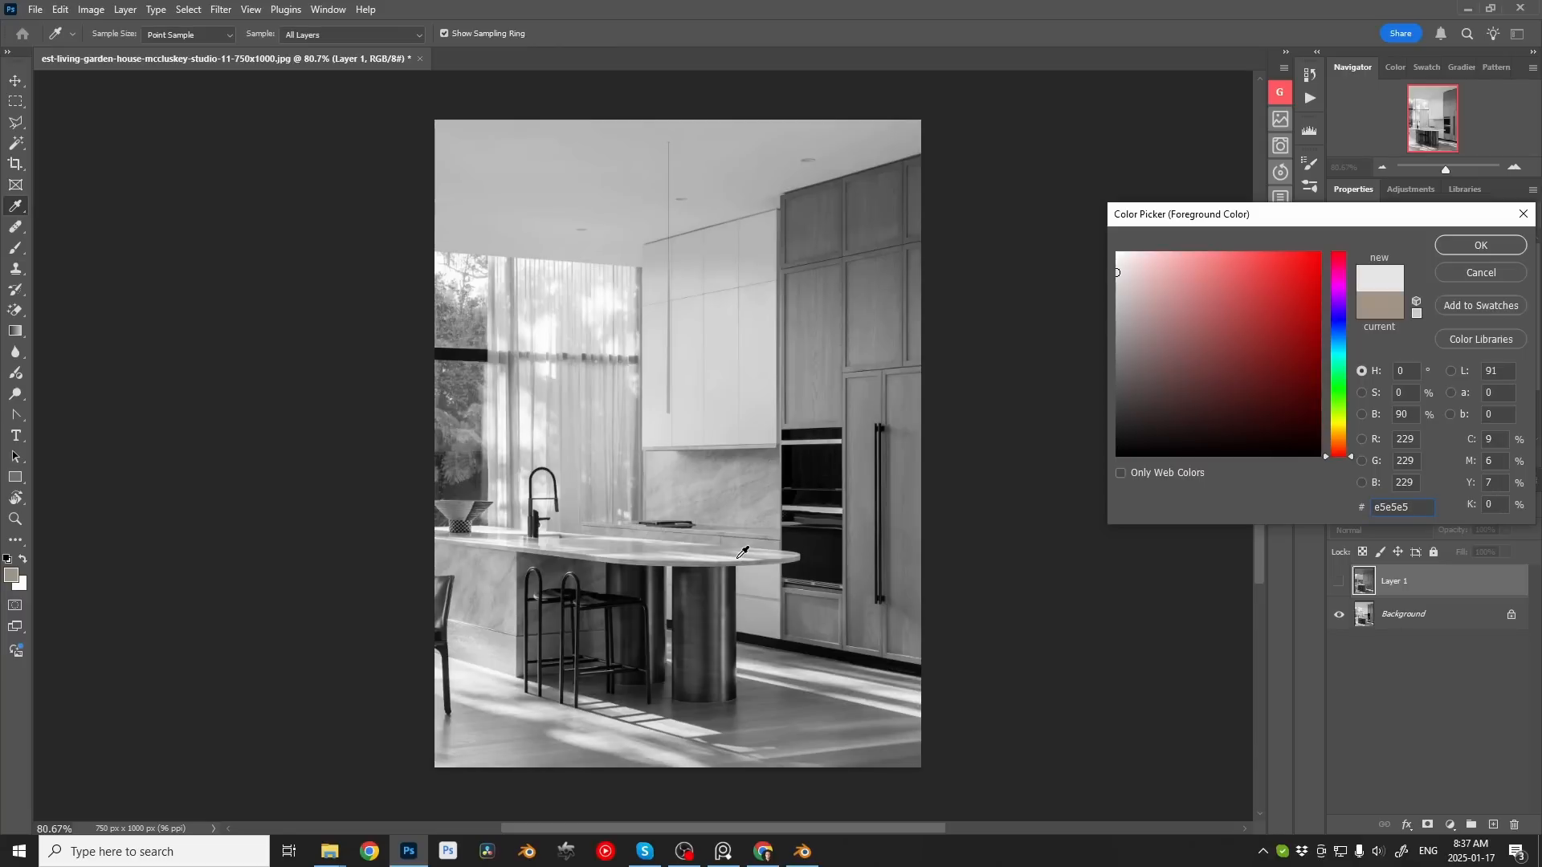
{"action": "left_click", "coordinate": [744, 556]}
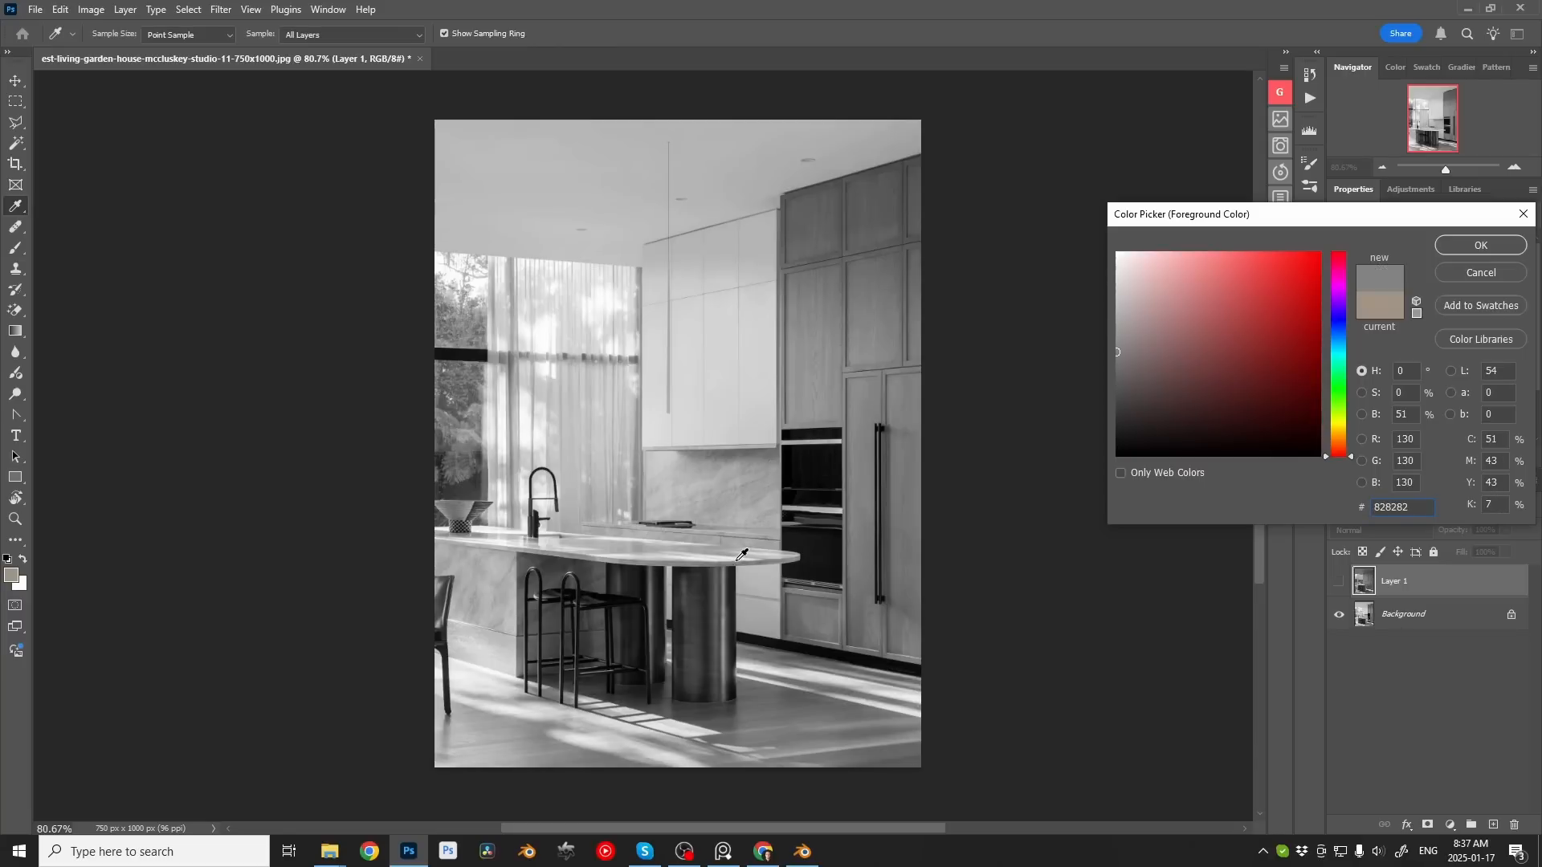
{"action": "left_click", "coordinate": [740, 554]}
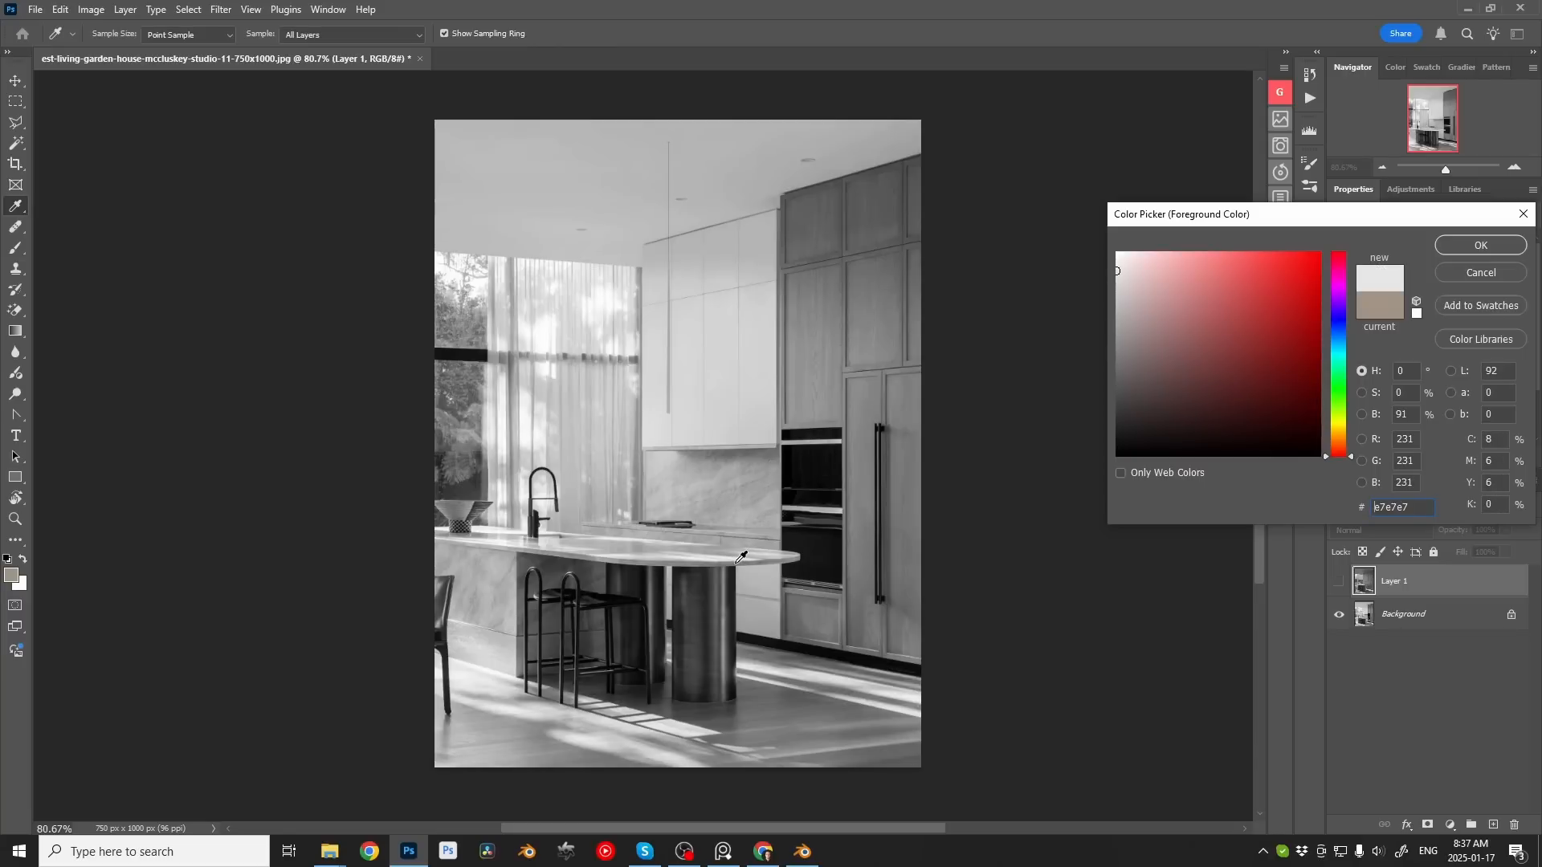
{"action": "left_click", "coordinate": [741, 556]}
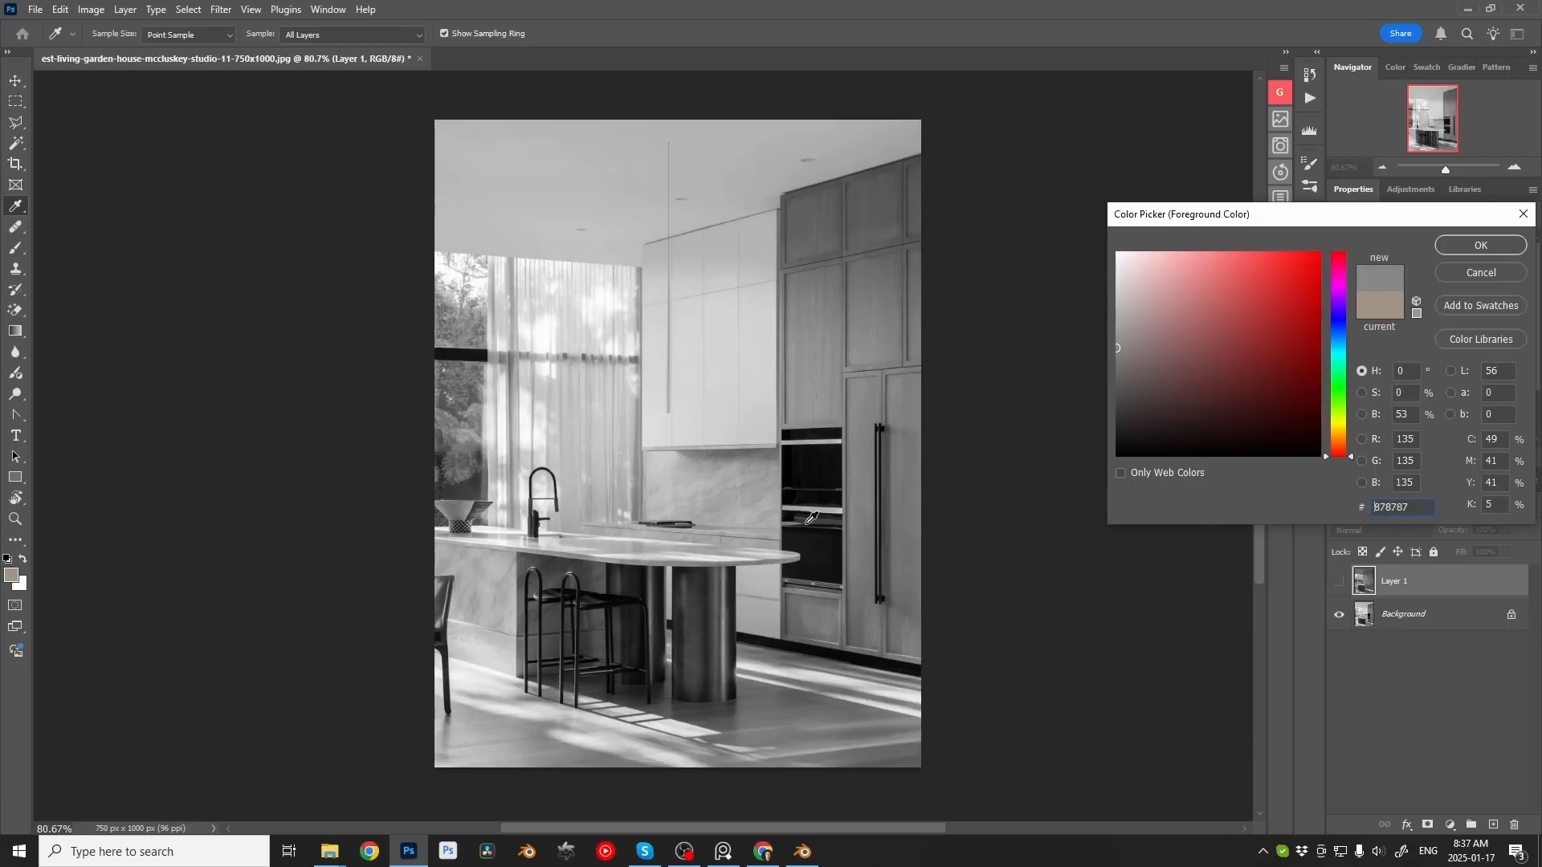
{"action": "left_click", "coordinate": [784, 331]}
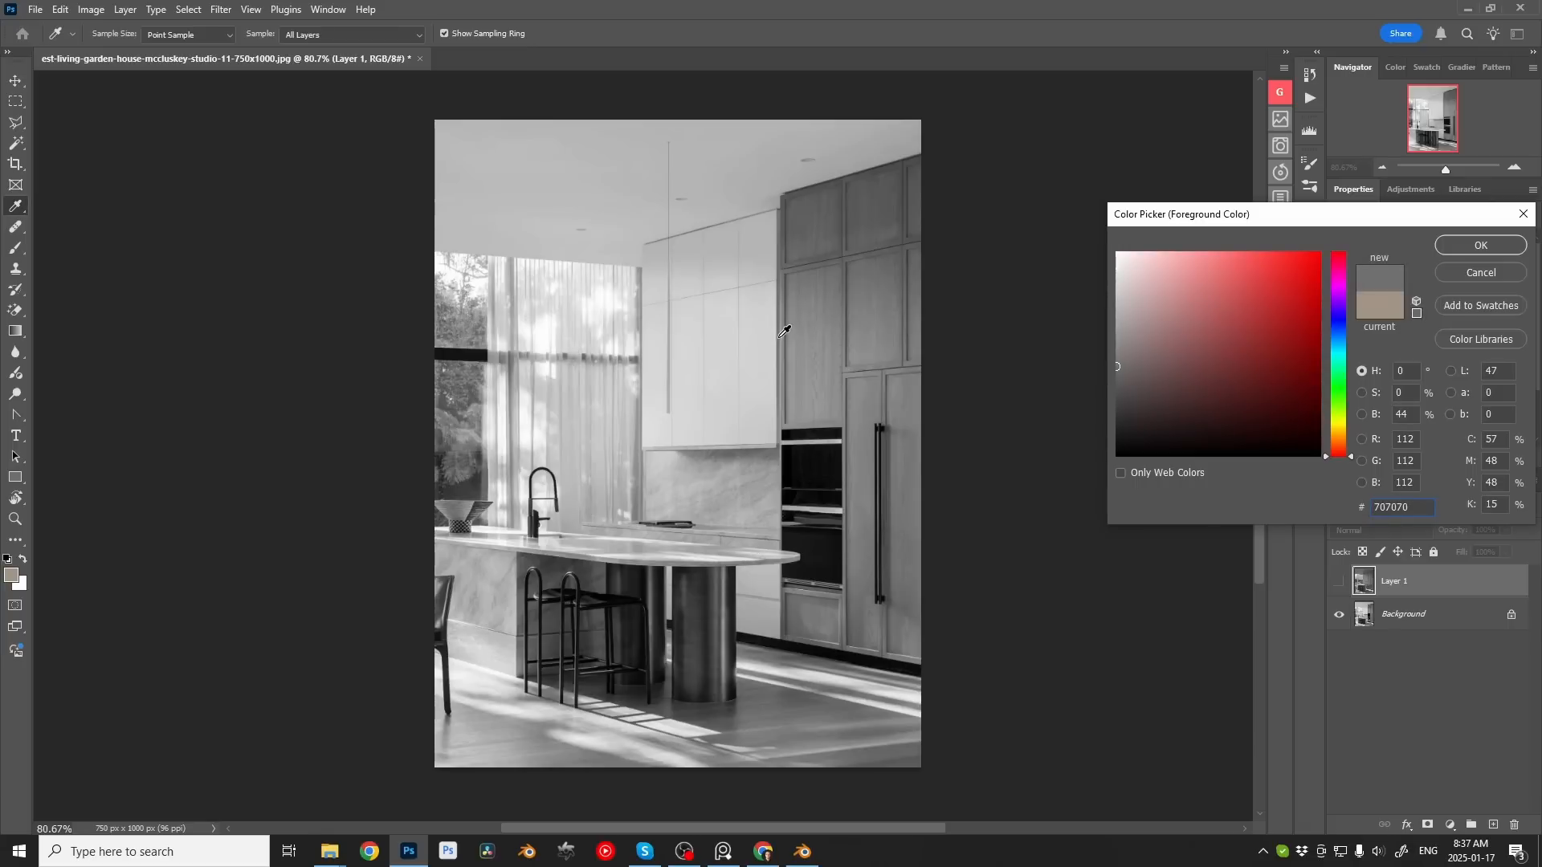
{"action": "left_click", "coordinate": [778, 332]}
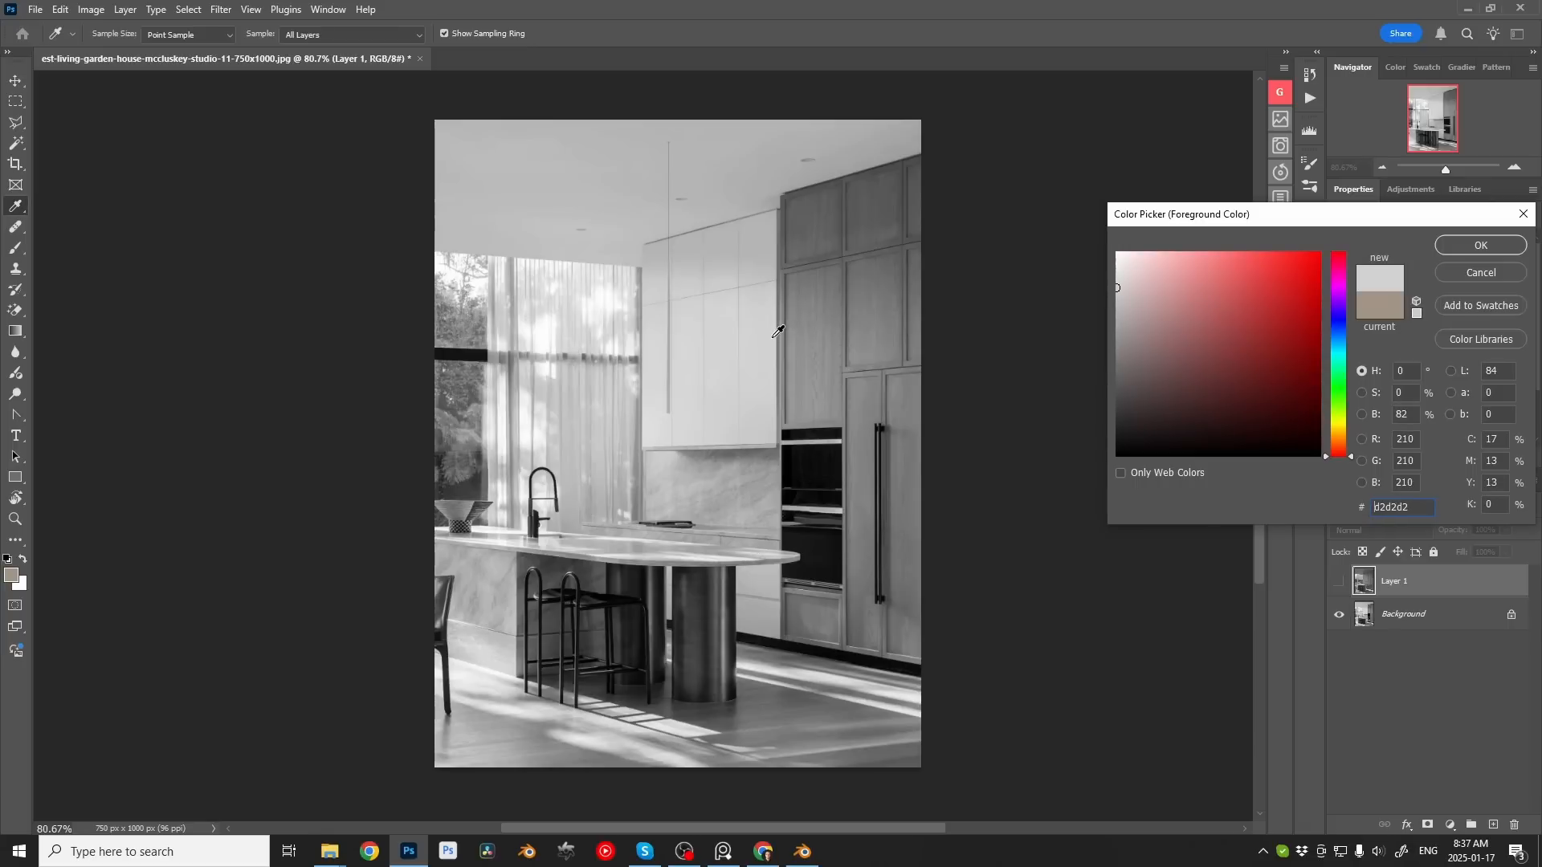
{"action": "left_click", "coordinate": [1460, 271]}
Show the render layer and sample the island's lit side and shadowed front to compare their tones.
{"action": "left_click", "coordinate": [1339, 580]}
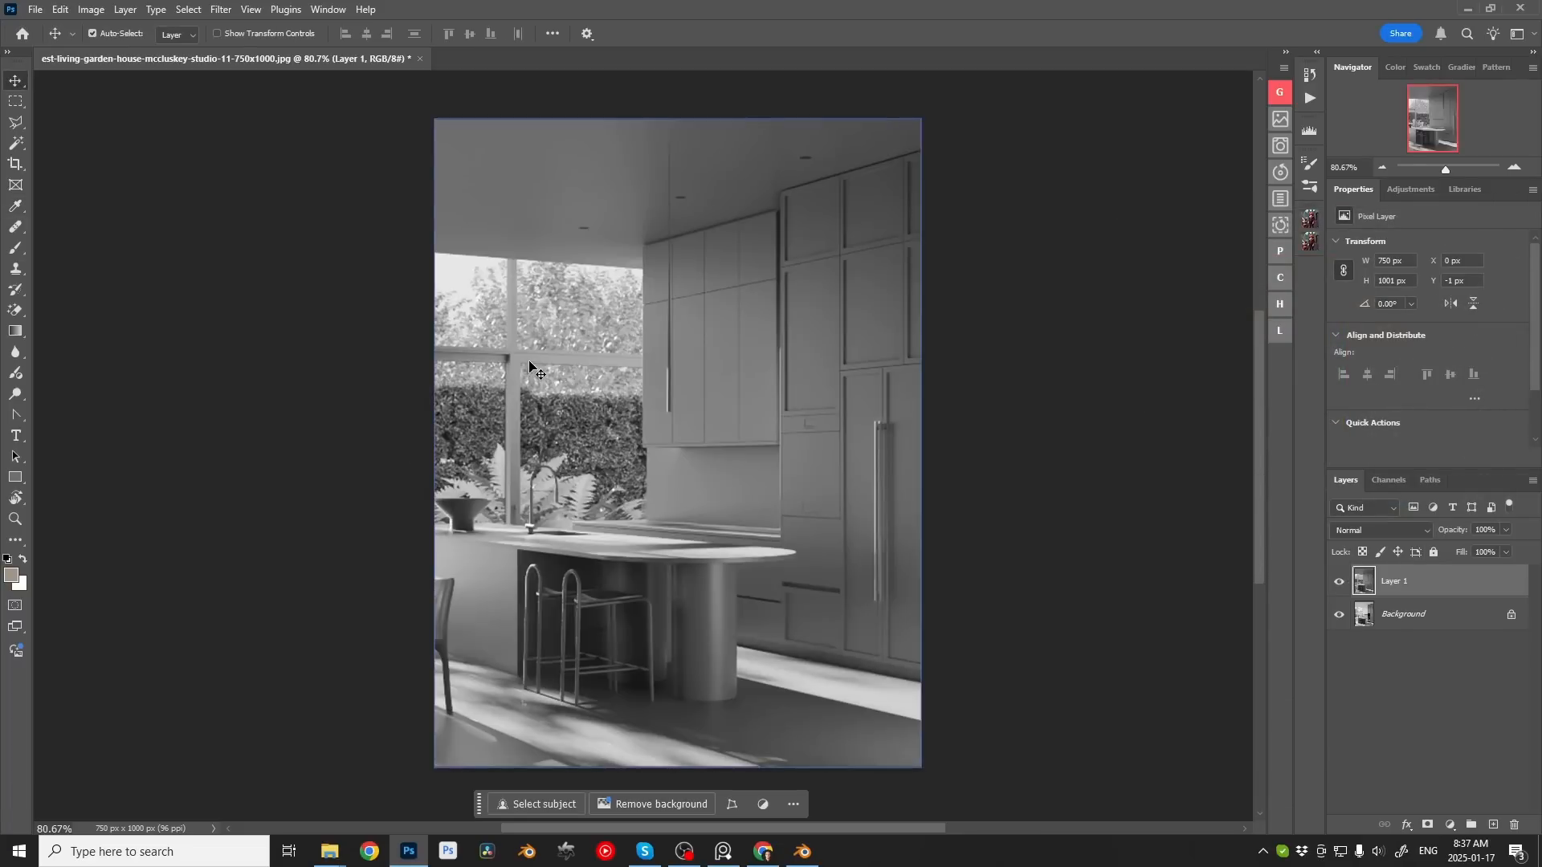
{"action": "left_click", "coordinate": [20, 573]}
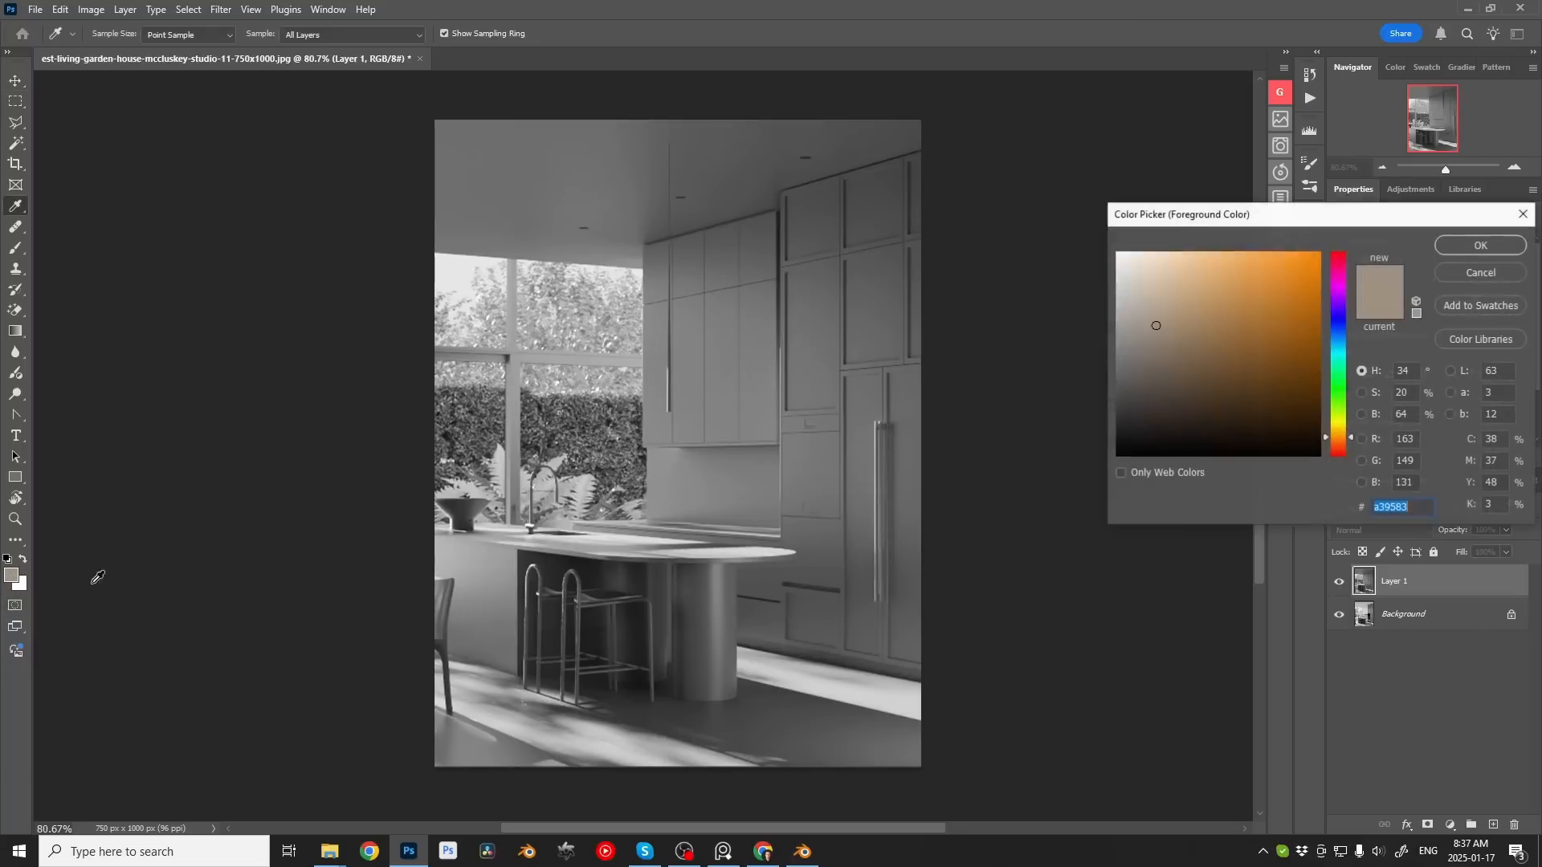
{"action": "left_click", "coordinate": [514, 561]}
{"action": "left_click", "coordinate": [530, 553]}
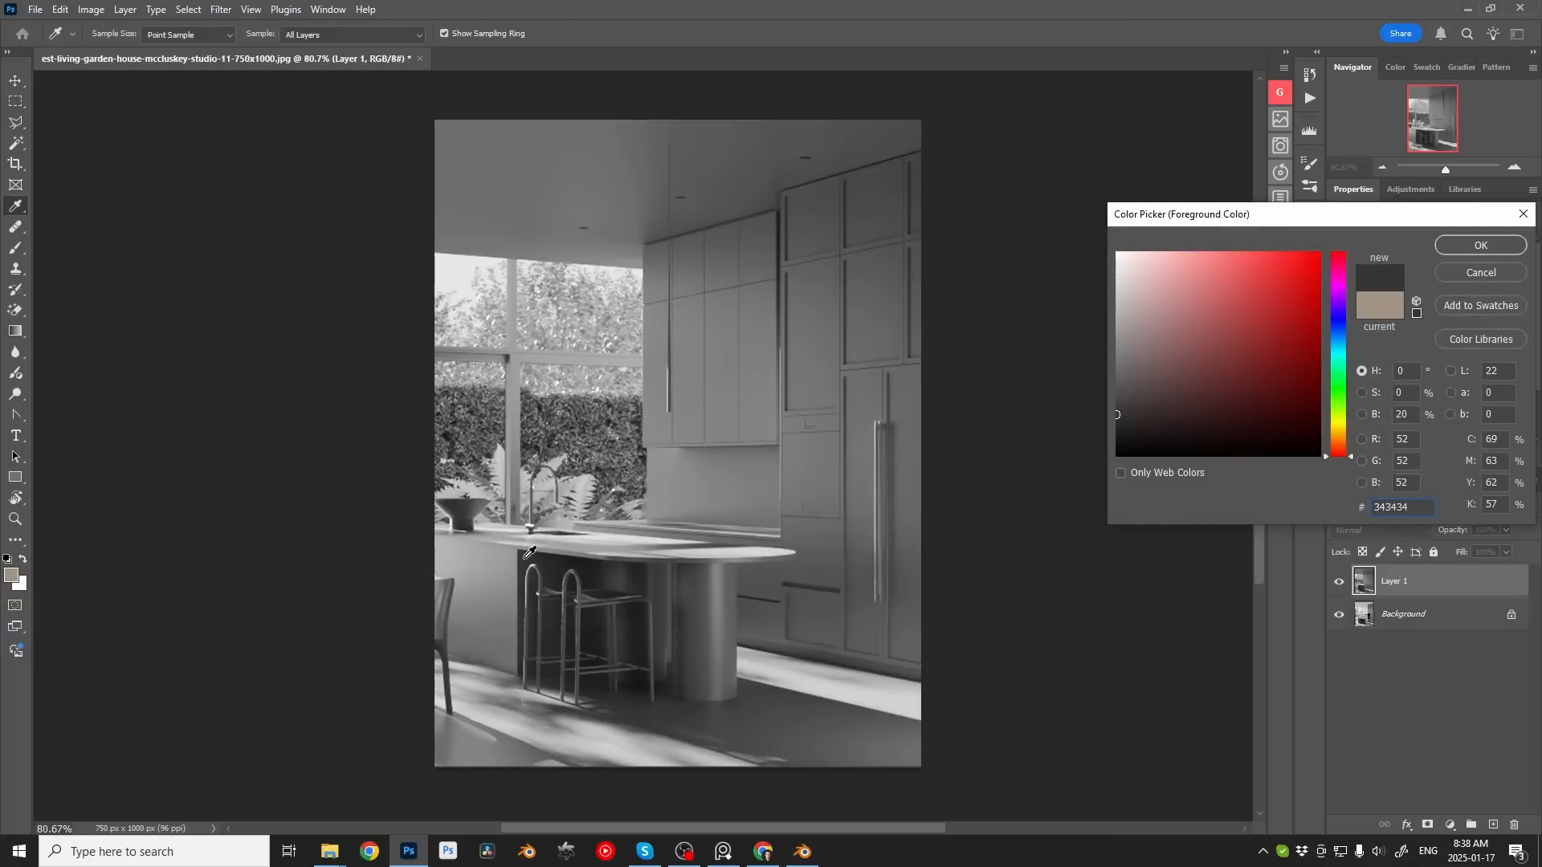
{"action": "left_click", "coordinate": [514, 554]}
{"action": "left_click", "coordinate": [531, 554]}
Sample the render's countertop surface and its rounded edge to compare their brightness.
{"action": "left_click", "coordinate": [772, 548]}
{"action": "left_click", "coordinate": [769, 558]}
{"action": "left_click", "coordinate": [768, 553]}
{"action": "left_click", "coordinate": [769, 557]}
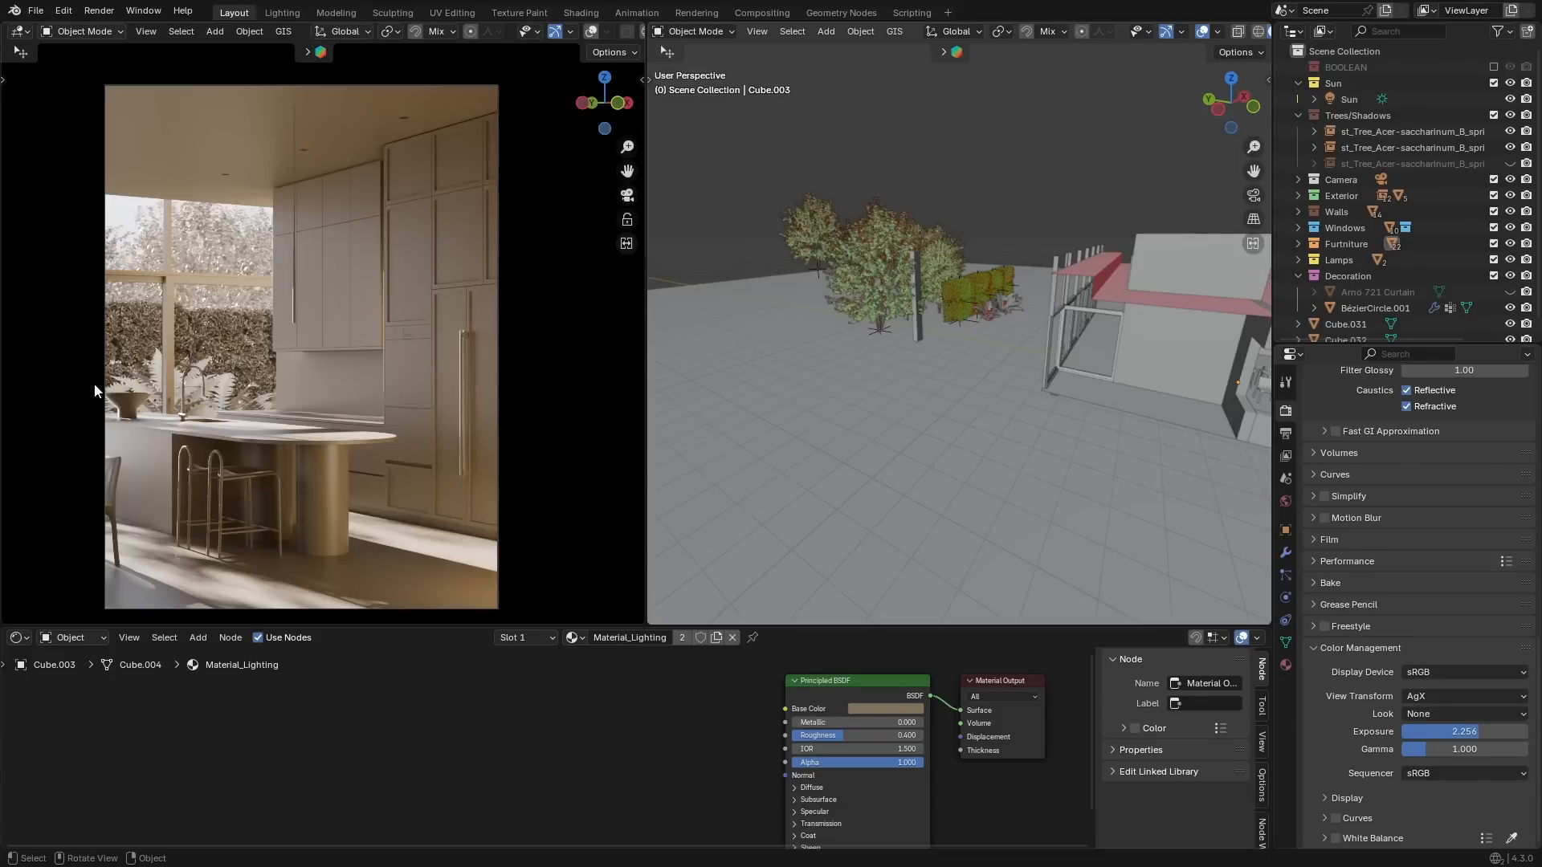
Return to Blender, change the modelling viewport to the Compositor and enable its nodes.
{"action": "left_click", "coordinate": [695, 32]}
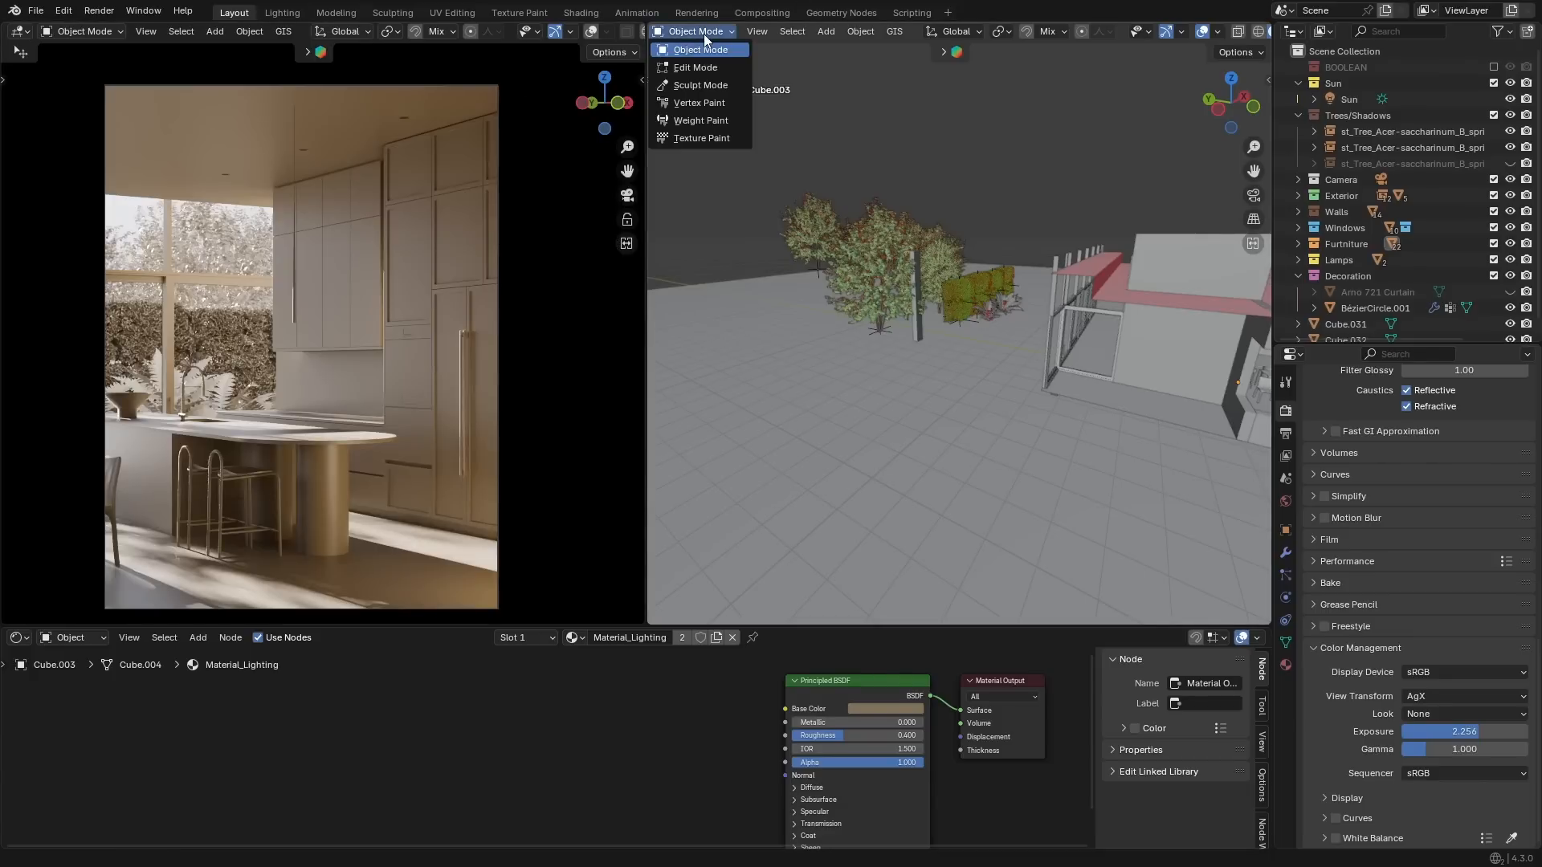
{"action": "left_click", "coordinate": [704, 33]}
{"action": "scroll", "coordinate": [670, 40], "scroll_direction": "up", "scroll_amount": 2}
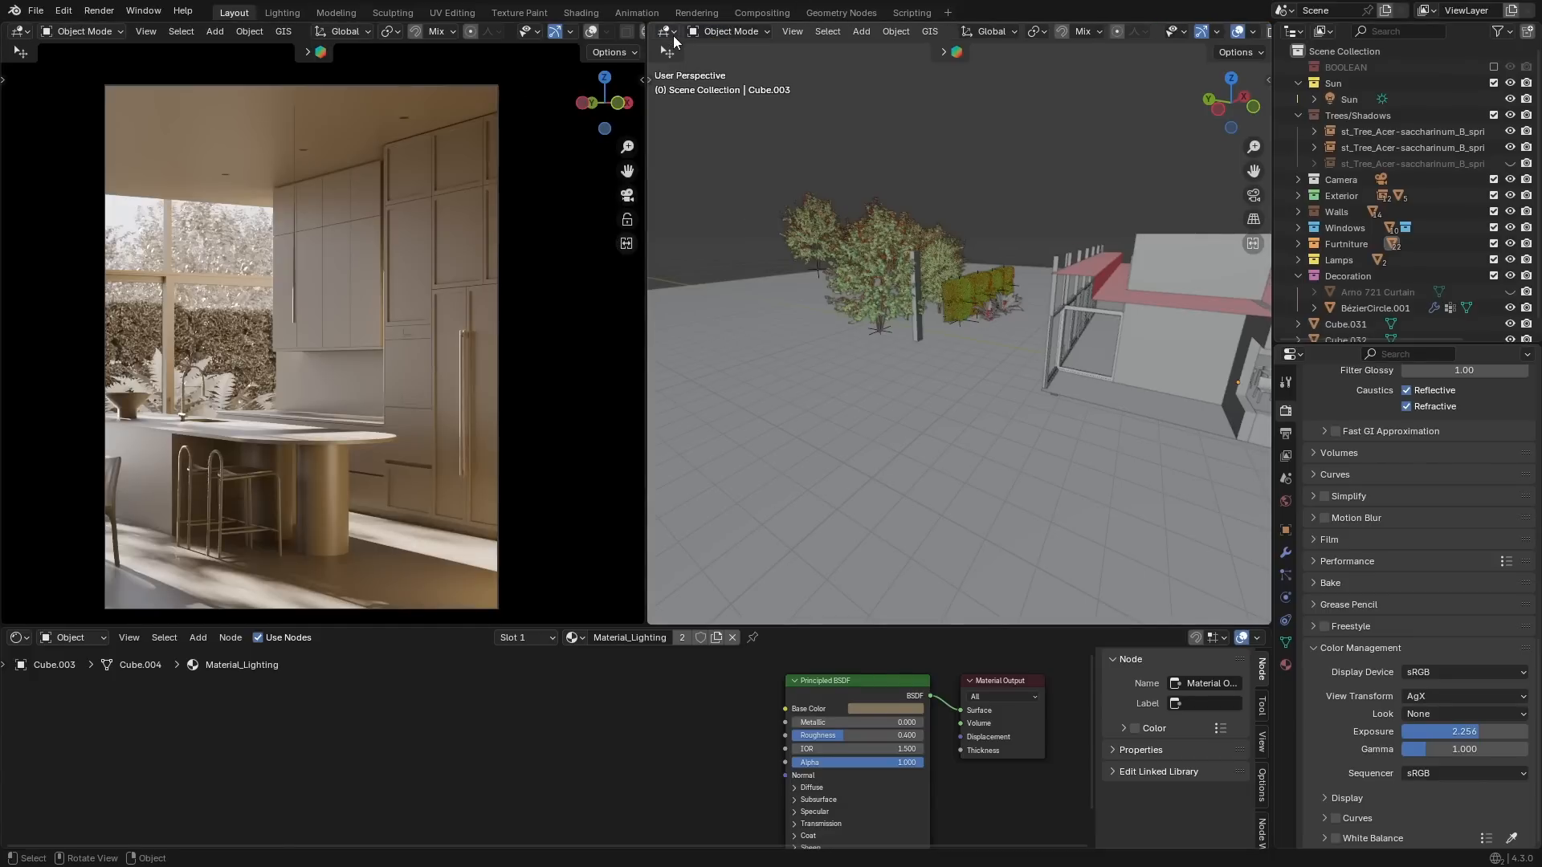
{"action": "left_click", "coordinate": [673, 35]}
{"action": "key", "text": "c"}
{"action": "key", "text": "n"}
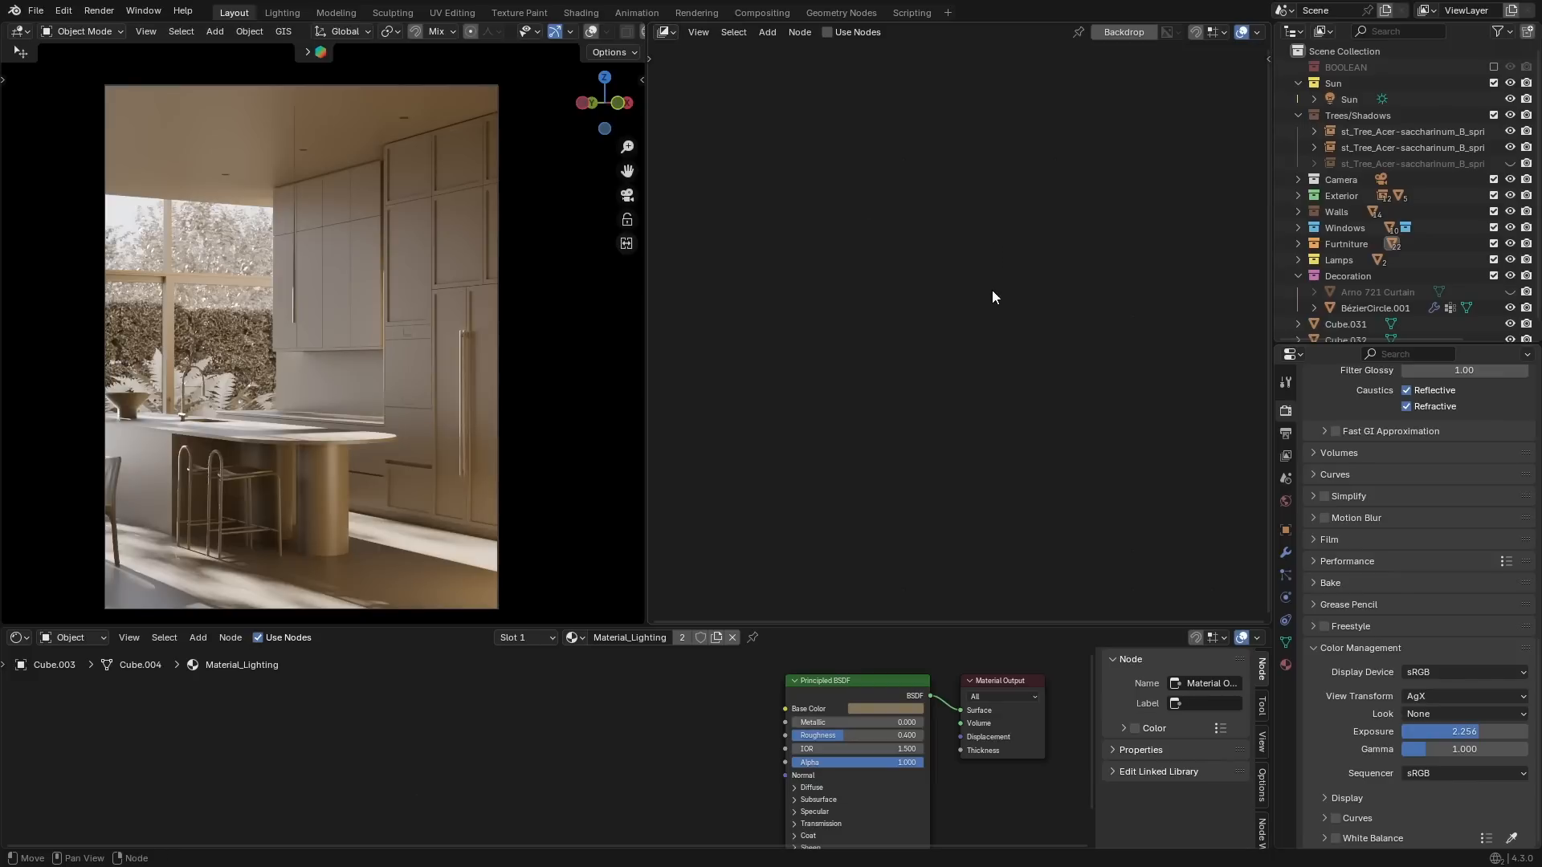
{"action": "left_click", "coordinate": [837, 33]}
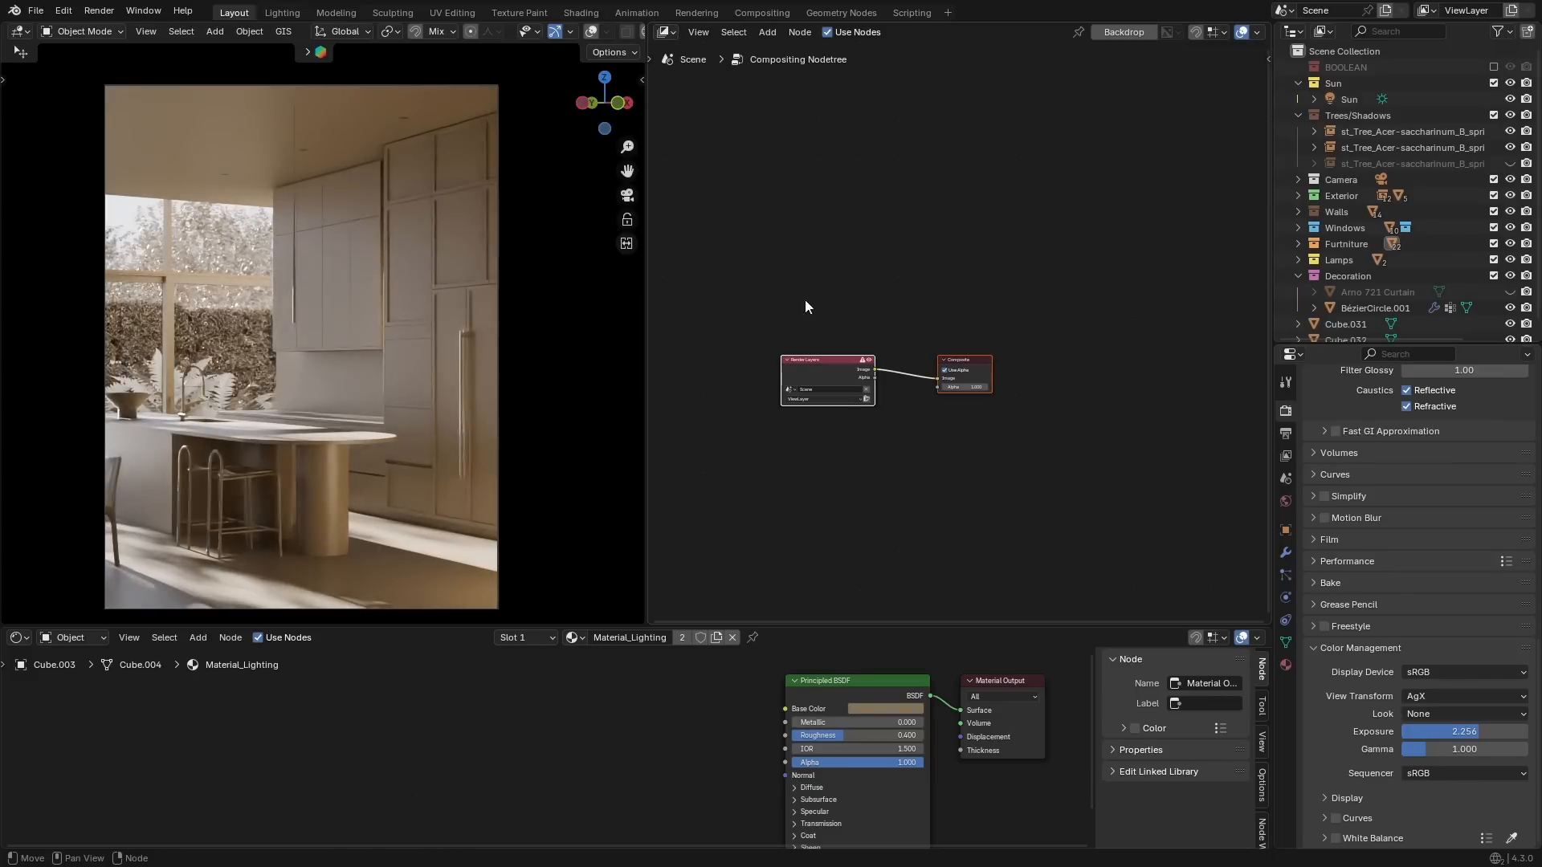
Spread the compositor nodes apart and insert a BetterBloom V1.2 node between Render Layers and Composite.
{"action": "left_click_drag", "start_coordinate": [885, 339], "coordinate": [769, 343]}
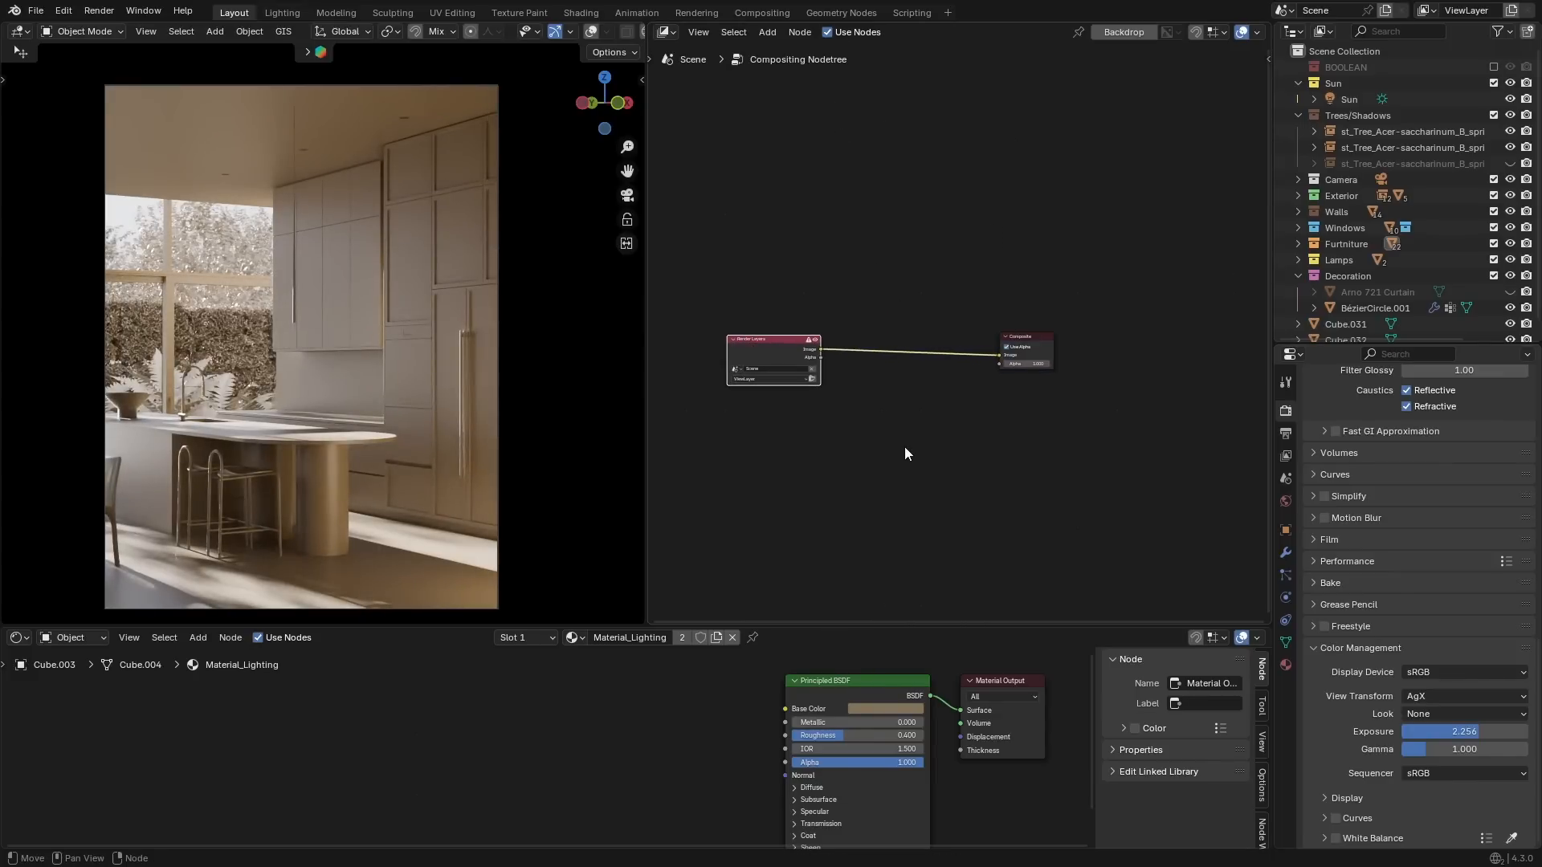
{"action": "key", "text": "shift+a"}
{"action": "mouse_move", "coordinate": [871, 649]}
{"action": "left_click", "coordinate": [982, 654]}
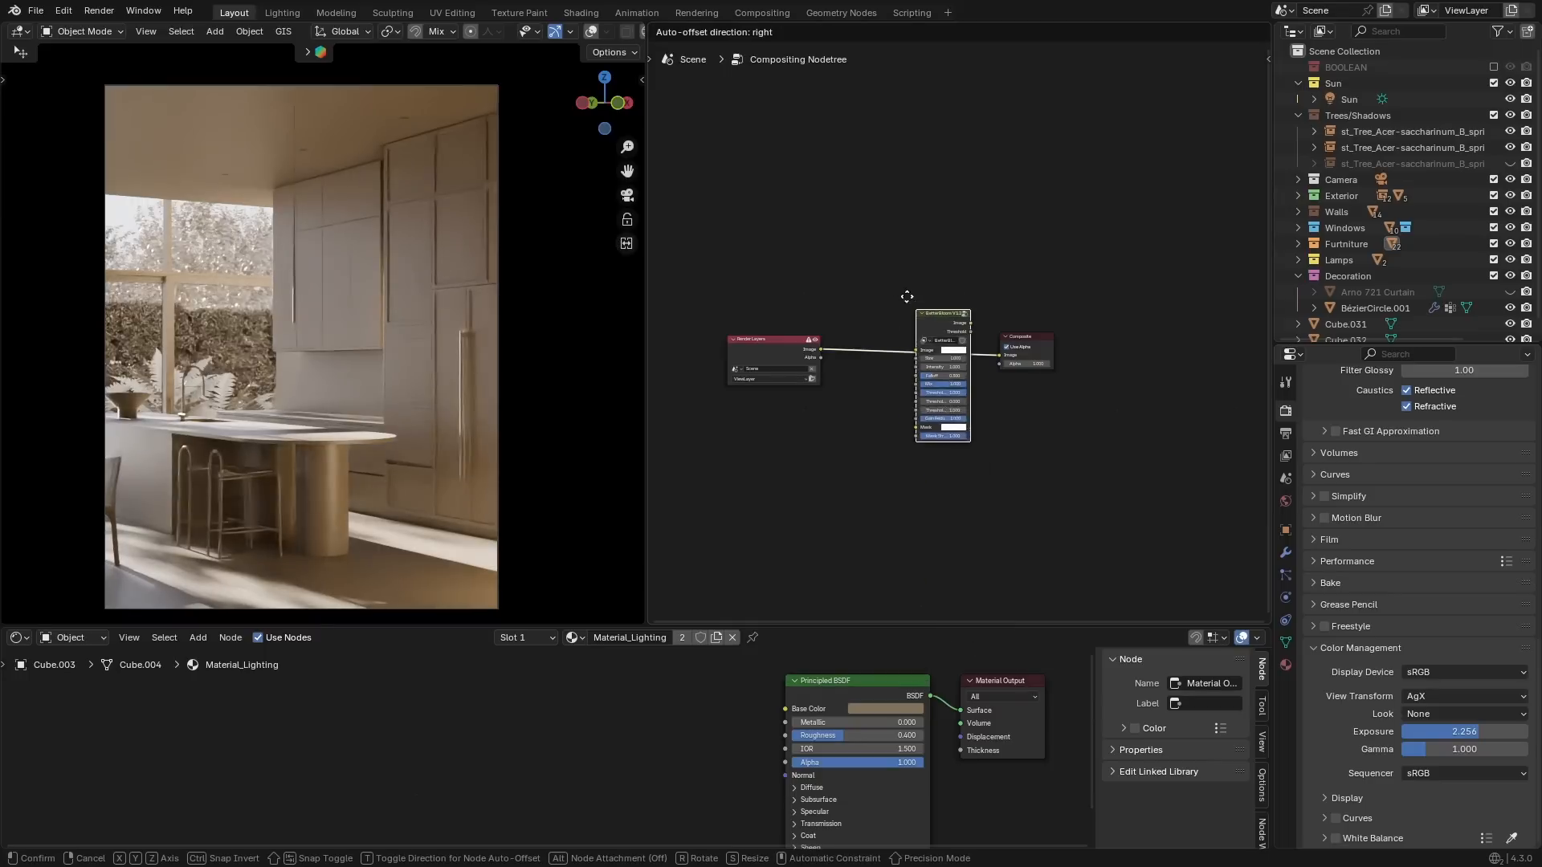
{"action": "left_click", "coordinate": [866, 321]}
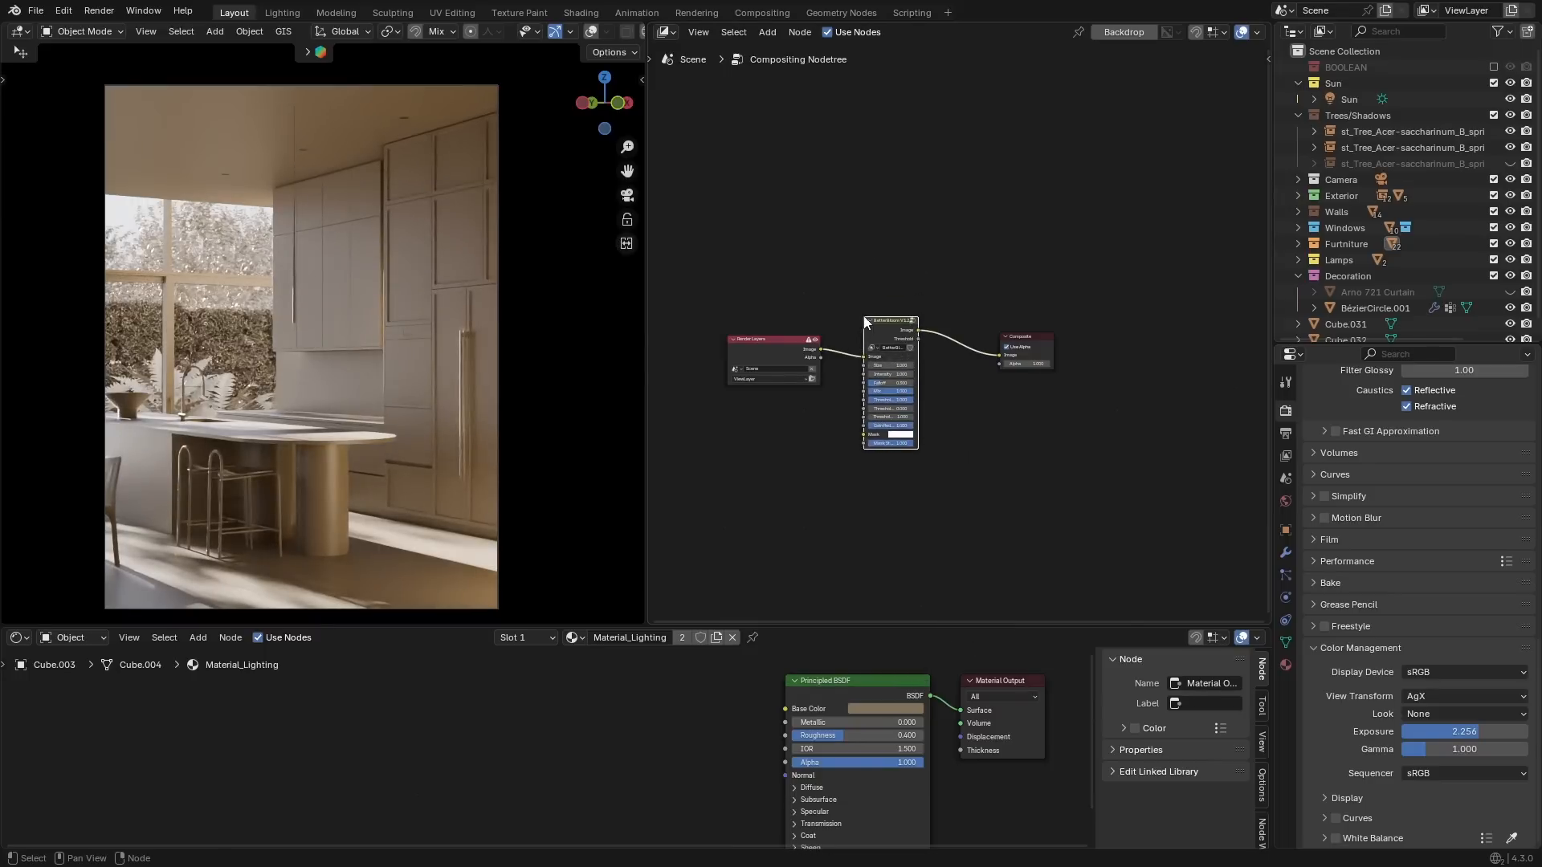
Enable compositing in the rendered camera viewport and enlarge that viewport to inspect the bloom.
{"action": "scroll", "coordinate": [608, 32], "scroll_direction": "down", "scroll_amount": 4}
{"action": "left_click", "coordinate": [610, 32]}
{"action": "left_click", "coordinate": [609, 275]}
{"action": "left_click_drag", "start_coordinate": [411, 627], "coordinate": [426, 828]}
{"action": "left_click_drag", "start_coordinate": [647, 595], "coordinate": [751, 595]}
{"action": "scroll", "coordinate": [576, 591], "scroll_direction": "up", "scroll_amount": 1}
{"action": "middle_click_drag", "start_coordinate": [577, 590], "coordinate": [580, 656], "text": "shift"}
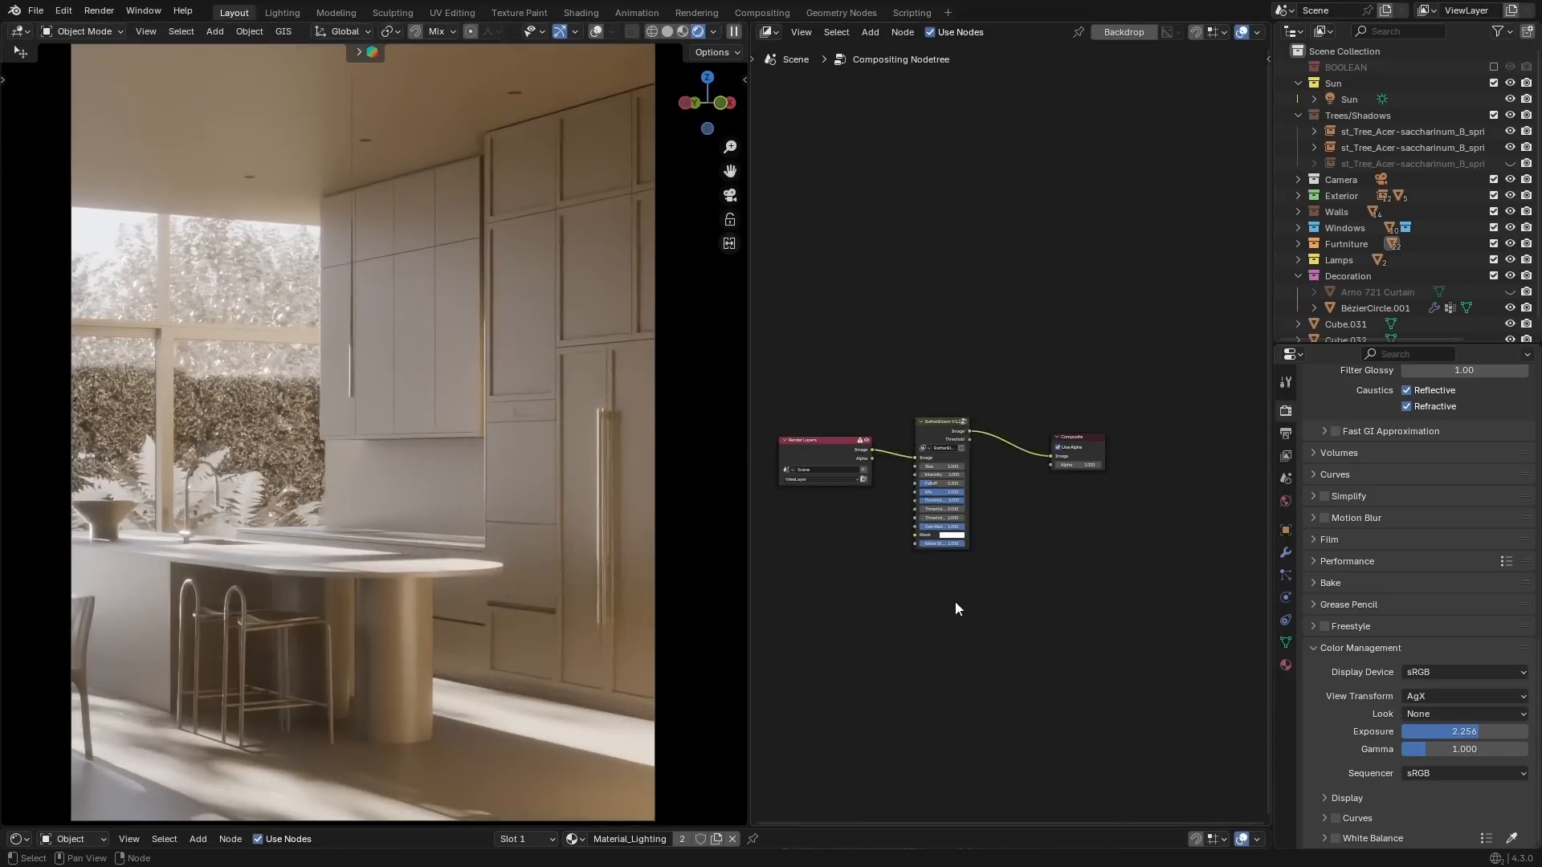
Tune the BetterBloom node to Size 0.410, Intensity 0.460 and Threshold Min 0.060.
{"action": "scroll", "coordinate": [891, 490], "scroll_direction": "up", "scroll_amount": 12}
{"action": "left_click_drag", "start_coordinate": [1050, 468], "coordinate": [1113, 468]}
{"action": "key", "text": "m"}
{"action": "key", "text": "m"}
{"action": "mouse_move", "coordinate": [1080, 540]}
{"action": "left_mouse_down"}
{"action": "mouse_move", "coordinate": [1052, 539]}
{"action": "mouse_move", "coordinate": [1084, 540]}
{"action": "left_mouse_up"}
{"action": "left_click_drag", "start_coordinate": [1127, 483], "coordinate": [1203, 483]}
{"action": "left_click_drag", "start_coordinate": [984, 502], "coordinate": [940, 502]}
{"action": "left_click_drag", "start_coordinate": [1068, 564], "coordinate": [1073, 564]}
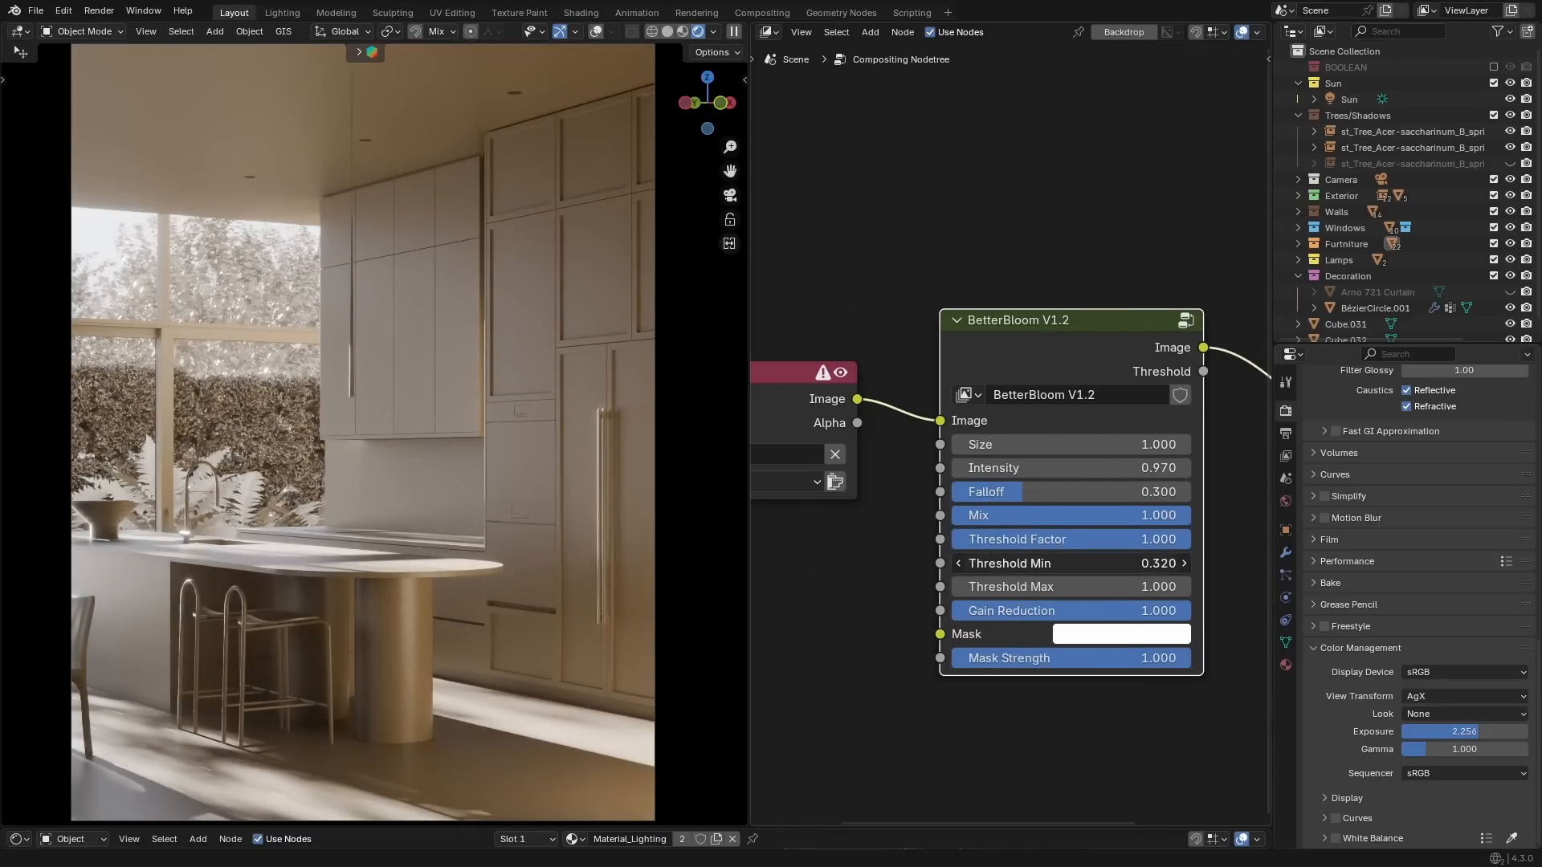
{"action": "left_click_drag", "start_coordinate": [1069, 445], "coordinate": [1021, 445]}
{"action": "left_click_drag", "start_coordinate": [1069, 469], "coordinate": [1027, 469]}
Mute and unmute the BetterBloom node to compare the render with and without bloom.
{"action": "key", "text": "m"}
{"action": "key", "text": "m"}
{"action": "scroll", "coordinate": [514, 482], "scroll_direction": "down", "scroll_amount": 1}
{"action": "key", "text": "m"}
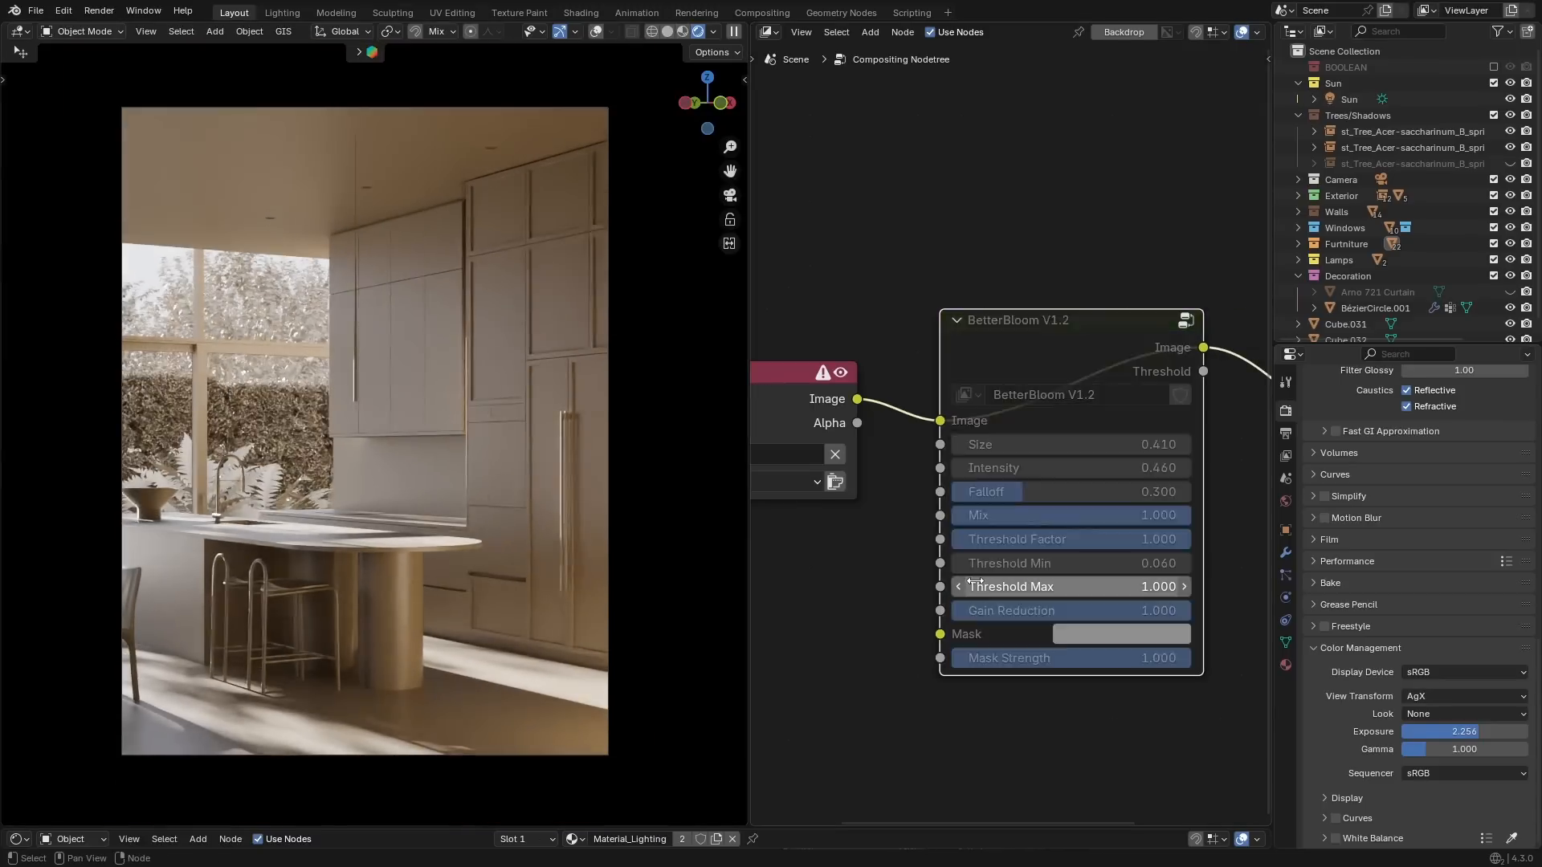
{"action": "key", "text": "m"}
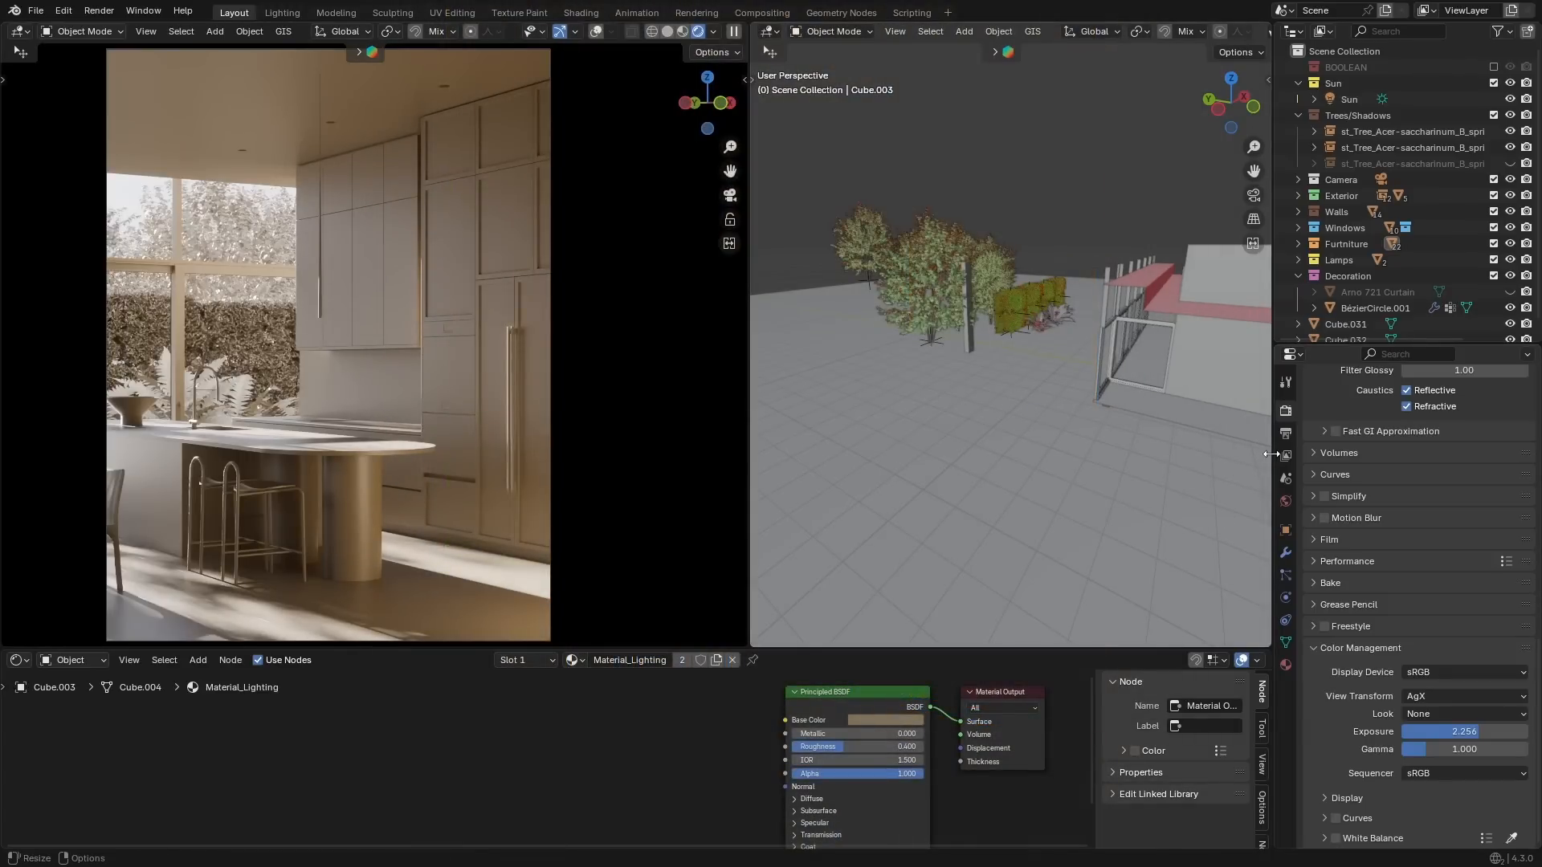
Widen the properties area and display the view layer's Material Override setting.
{"action": "left_click_drag", "start_coordinate": [1269, 455], "coordinate": [1219, 454]}
{"action": "left_click", "coordinate": [1232, 455]}
{"action": "scroll", "coordinate": [1346, 586], "scroll_direction": "down", "scroll_amount": 10}
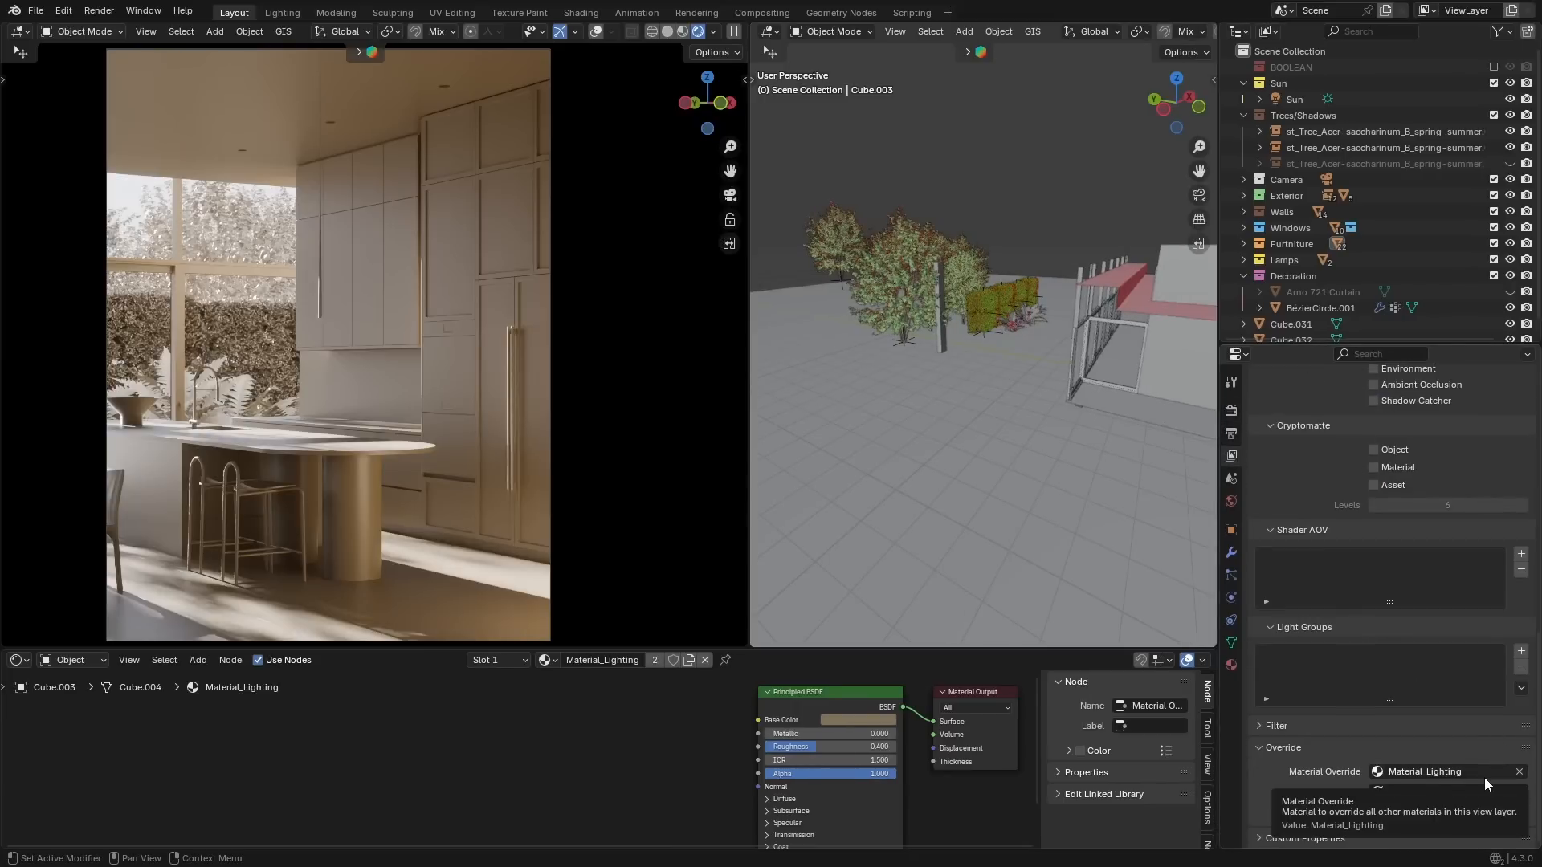
Select the upper built-in oven in the kitchen and show its materials with the slot list expanded.
{"action": "middle_click_drag", "start_coordinate": [1155, 463], "coordinate": [1022, 448], "text": "shift"}
{"action": "scroll", "coordinate": [1008, 451], "scroll_direction": "up", "scroll_amount": 8}
{"action": "scroll", "coordinate": [1040, 485], "scroll_direction": "up", "scroll_amount": 3}
{"action": "scroll", "coordinate": [1018, 447], "scroll_direction": "down", "scroll_amount": 4}
{"action": "left_click", "coordinate": [1002, 397]}
{"action": "scroll", "coordinate": [1044, 423], "scroll_direction": "up", "scroll_amount": 4}
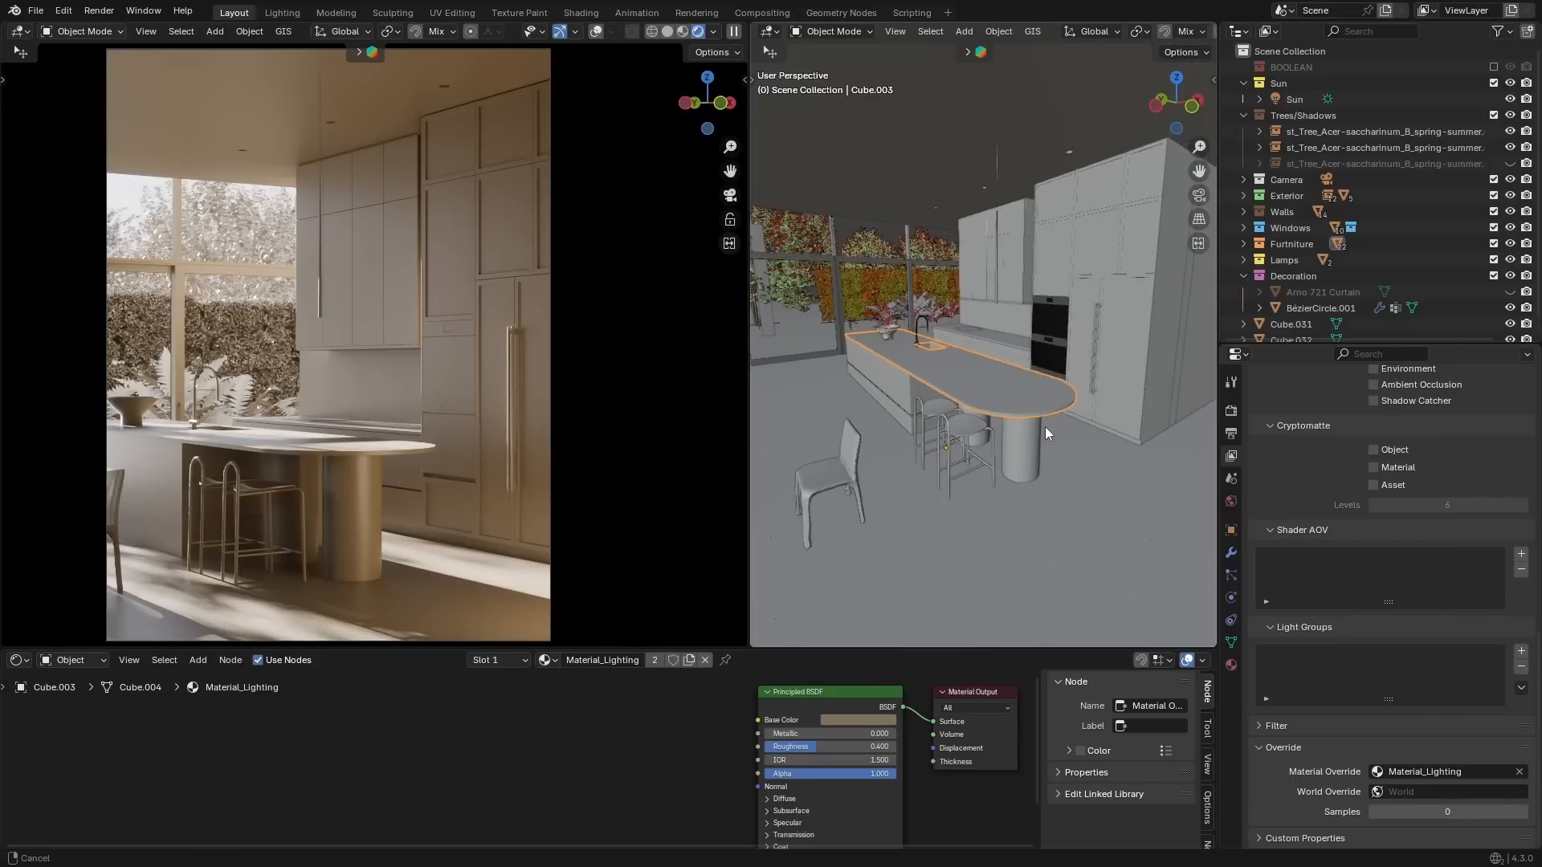
{"action": "left_click", "coordinate": [1065, 341]}
{"action": "left_click", "coordinate": [1230, 665]}
{"action": "scroll", "coordinate": [1327, 519], "scroll_direction": "up", "scroll_amount": 5}
{"action": "left_click_drag", "start_coordinate": [1393, 521], "coordinate": [1389, 649]}
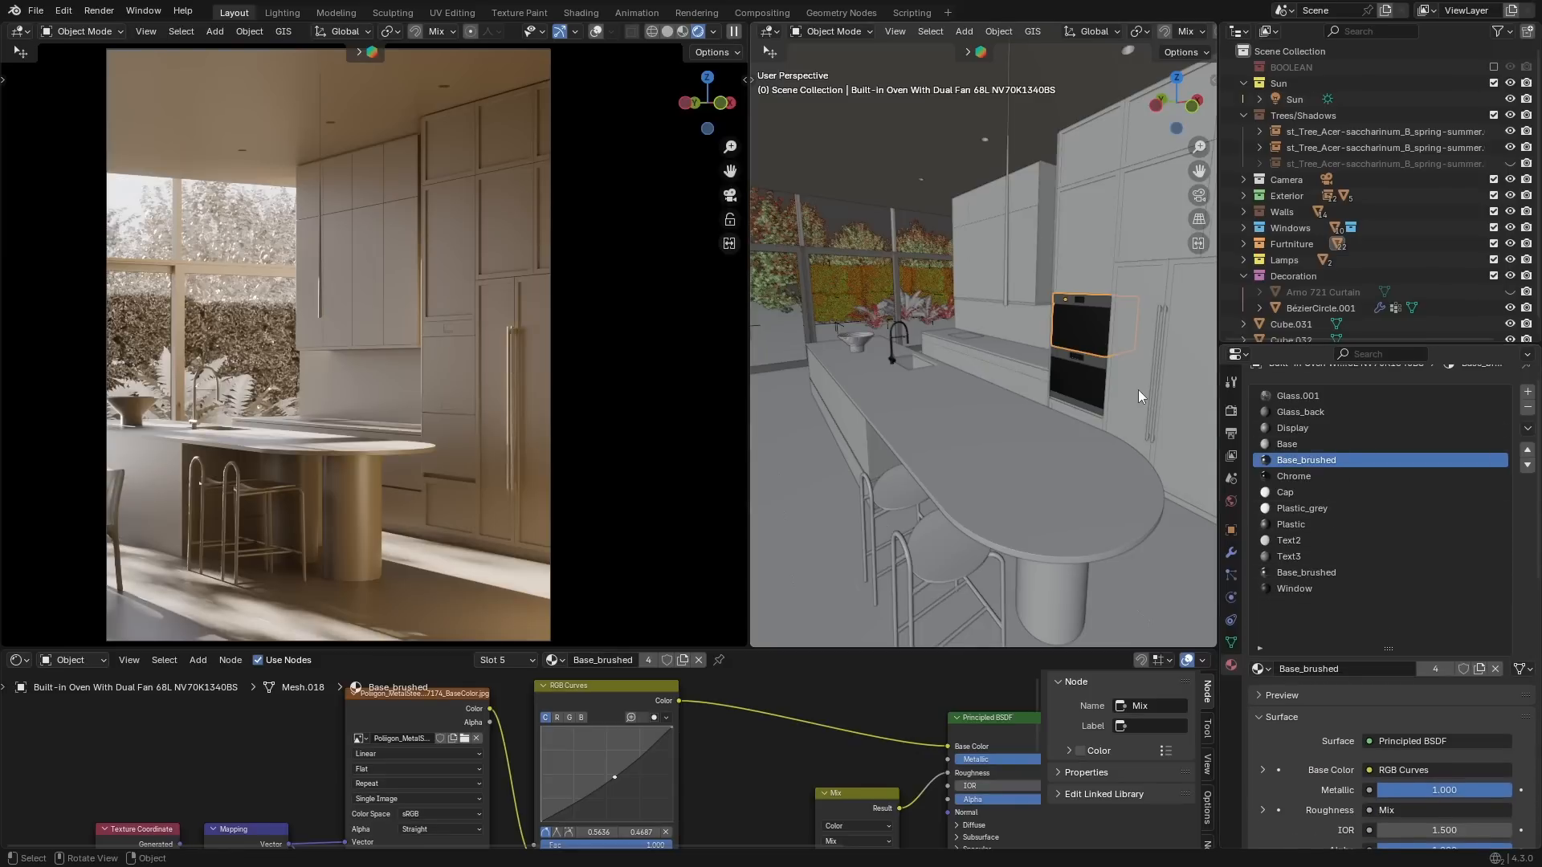
Link the island worktop's Material_Lighting material to every object except the two built-in ovens.
{"action": "middle_click_drag", "start_coordinate": [1106, 408], "coordinate": [1076, 408]}
{"action": "scroll", "coordinate": [1076, 407], "scroll_direction": "up", "scroll_amount": 3}
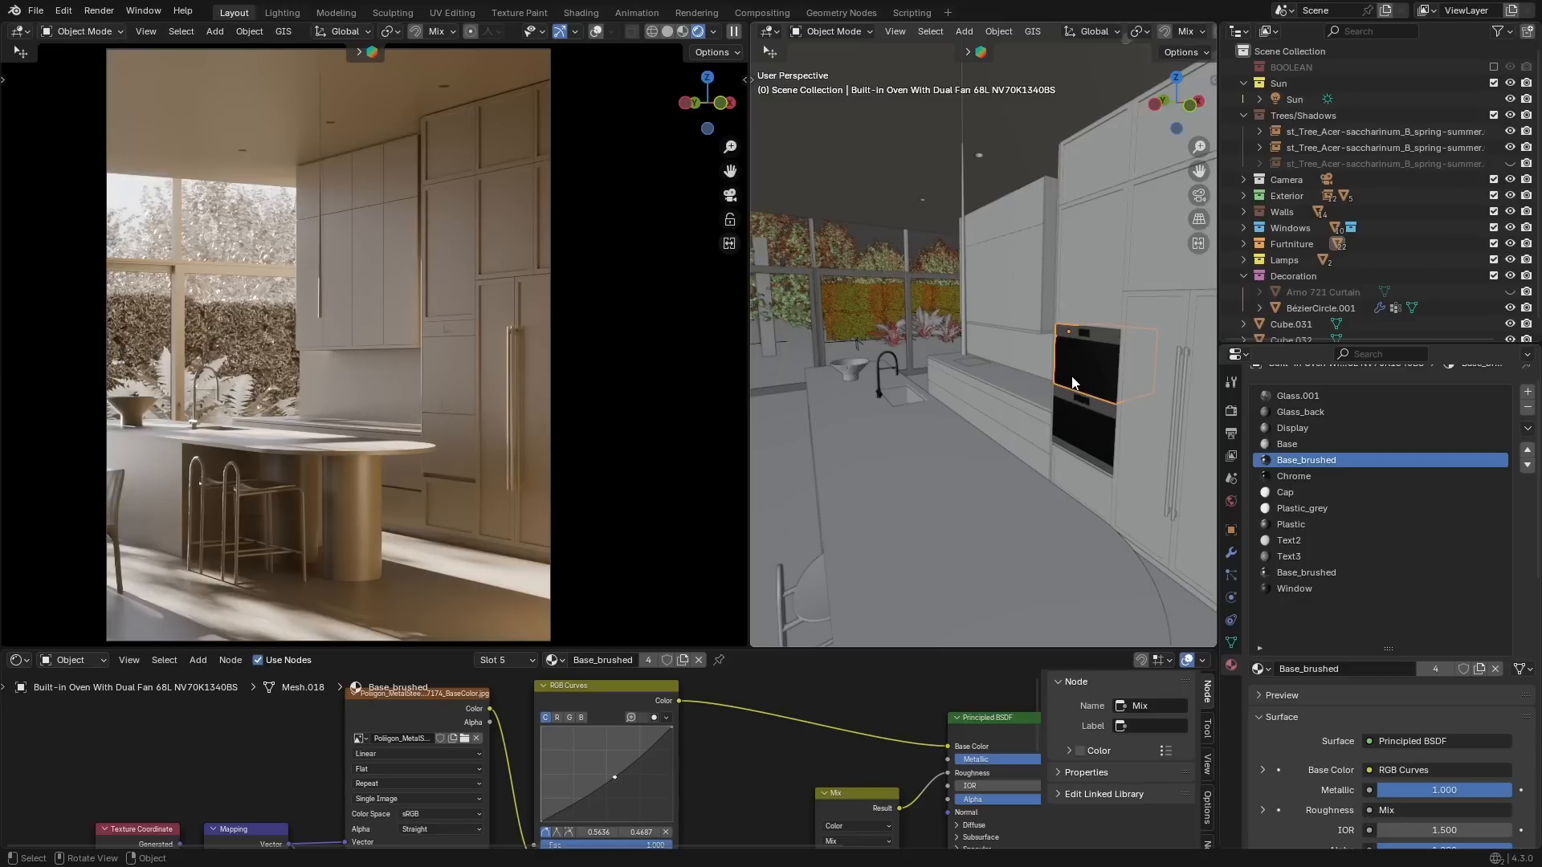
{"action": "left_click", "coordinate": [1081, 425]}
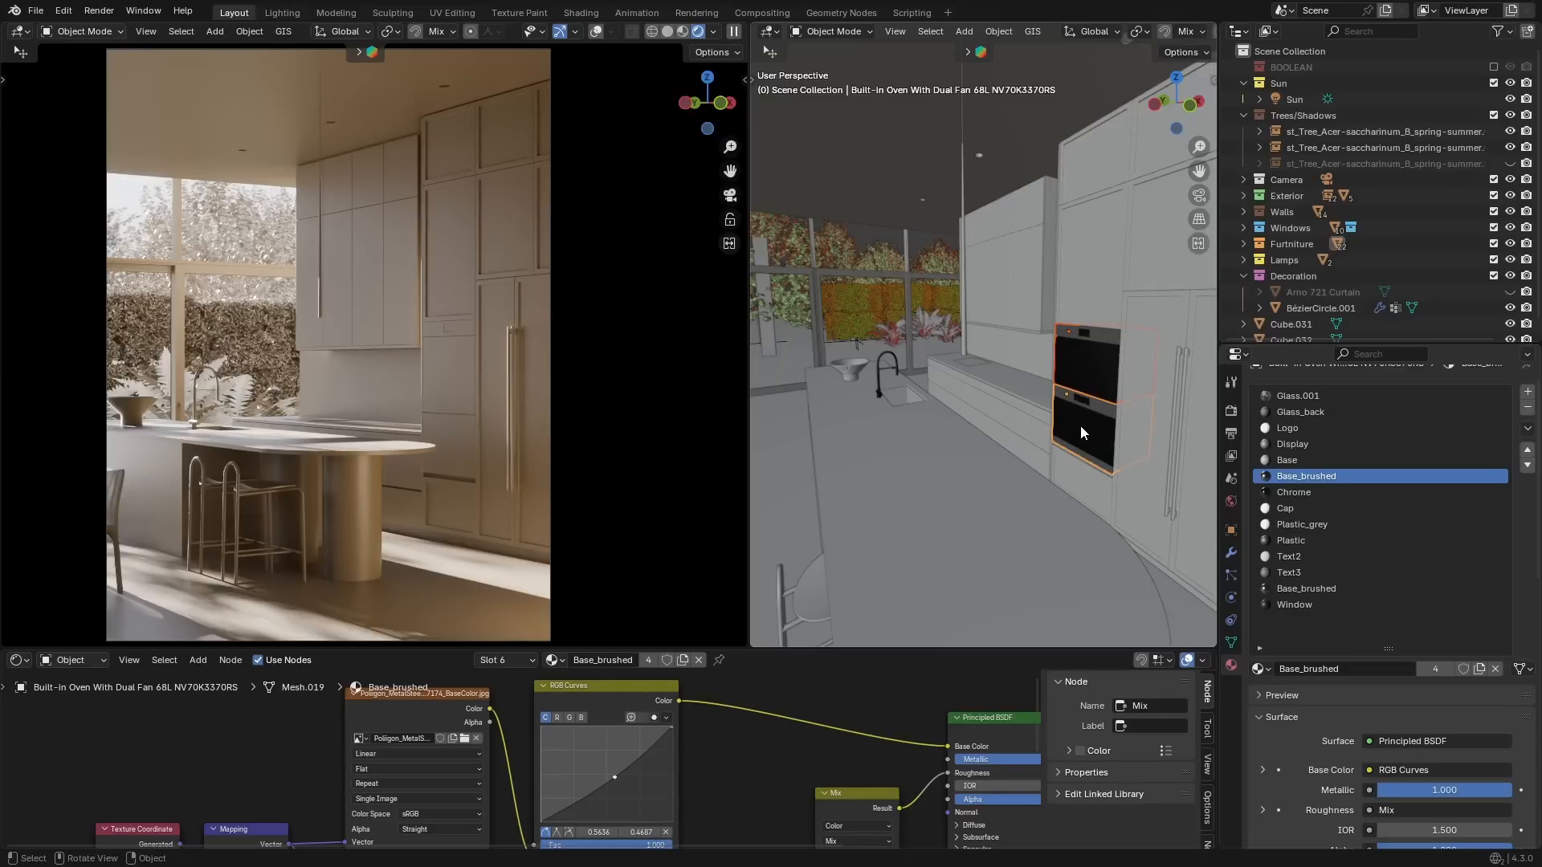
{"action": "key", "text": "ctrl+i"}
{"action": "middle_click_drag", "start_coordinate": [1034, 426], "coordinate": [1044, 368], "text": "shift"}
{"action": "left_click", "coordinate": [1030, 399], "text": "shift"}
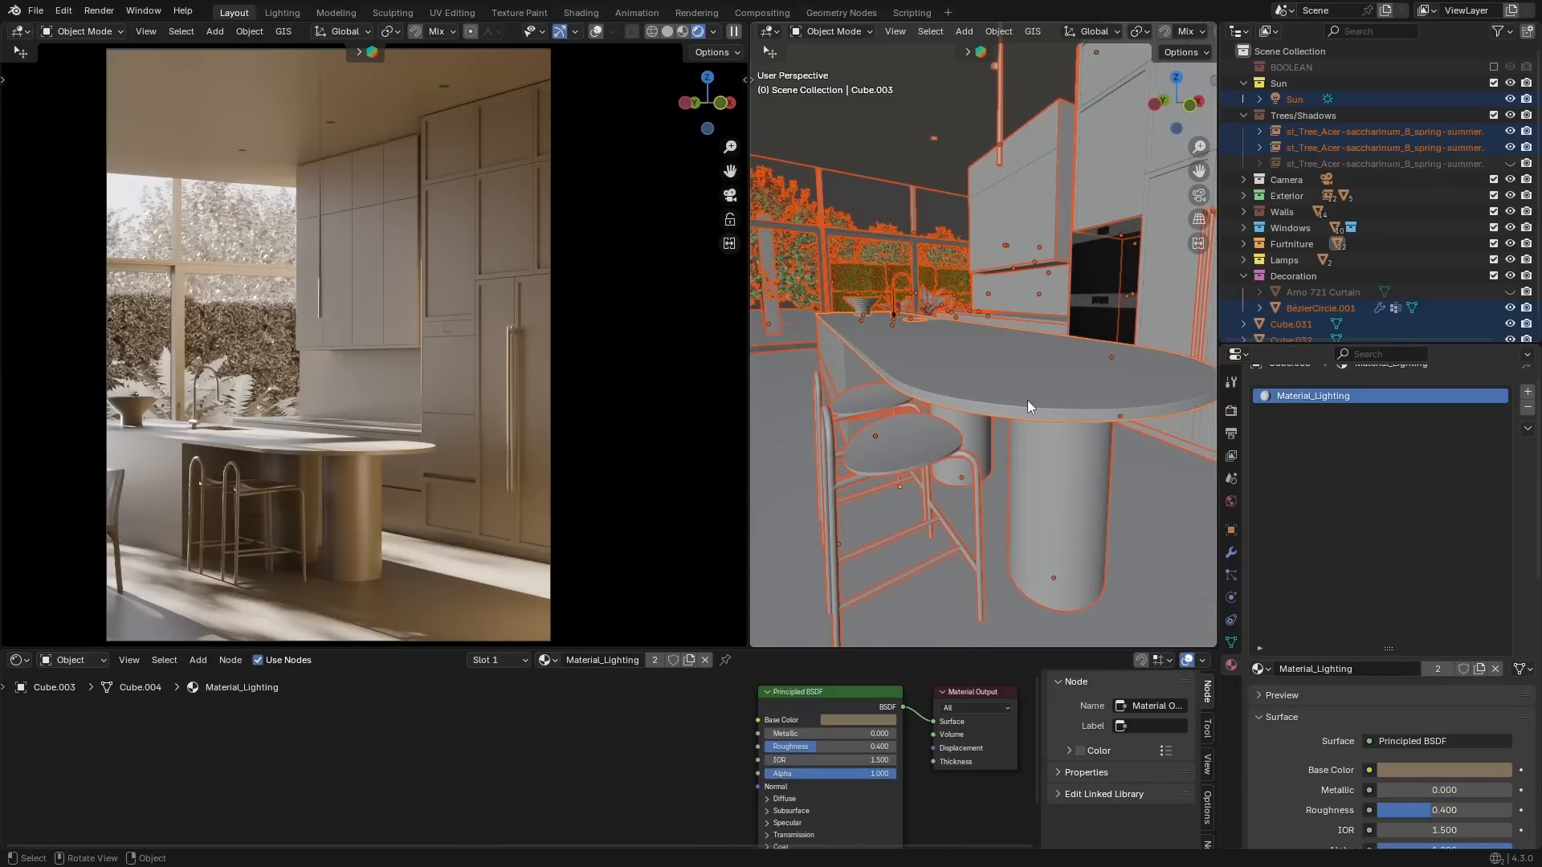
{"action": "key", "text": "ctrl+l"}
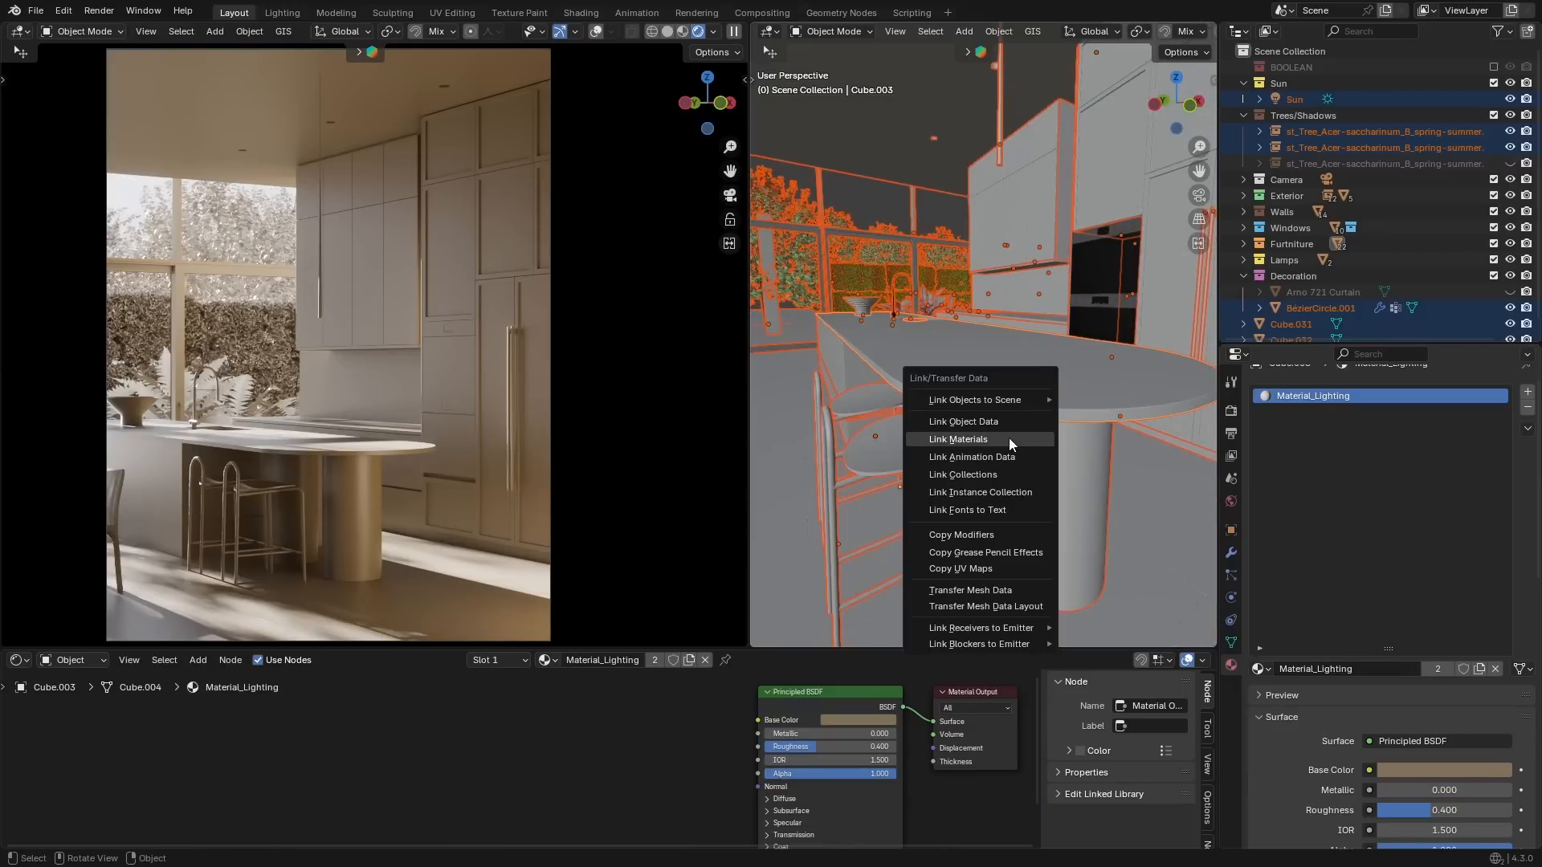
Clear the view layer's Material Override.
{"action": "left_click", "coordinate": [1232, 410]}
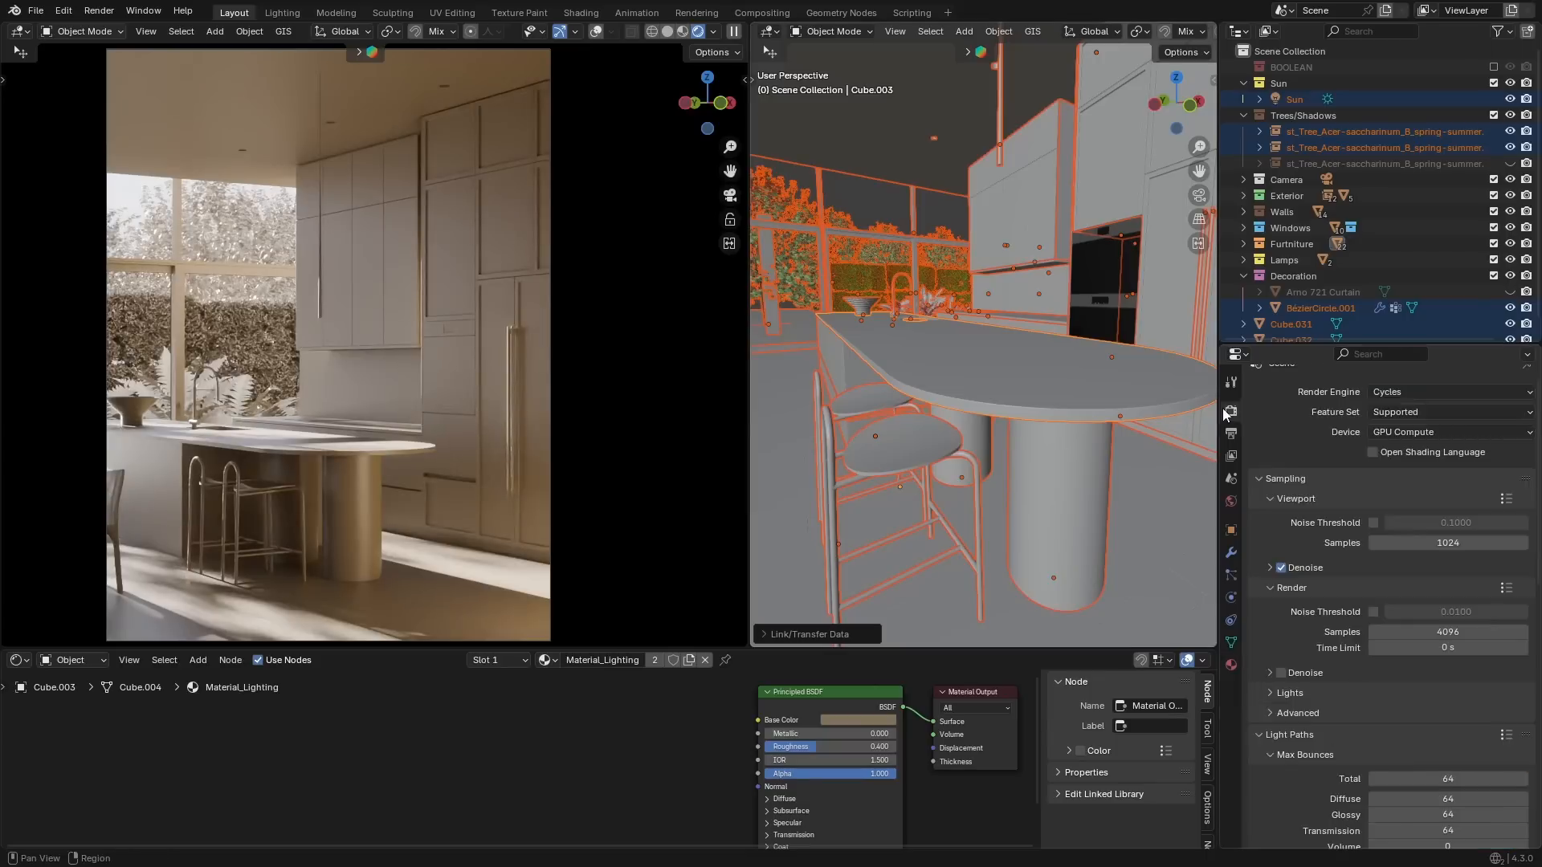
{"action": "left_click", "coordinate": [1232, 456]}
{"action": "scroll", "coordinate": [1382, 700], "scroll_direction": "down", "scroll_amount": 5}
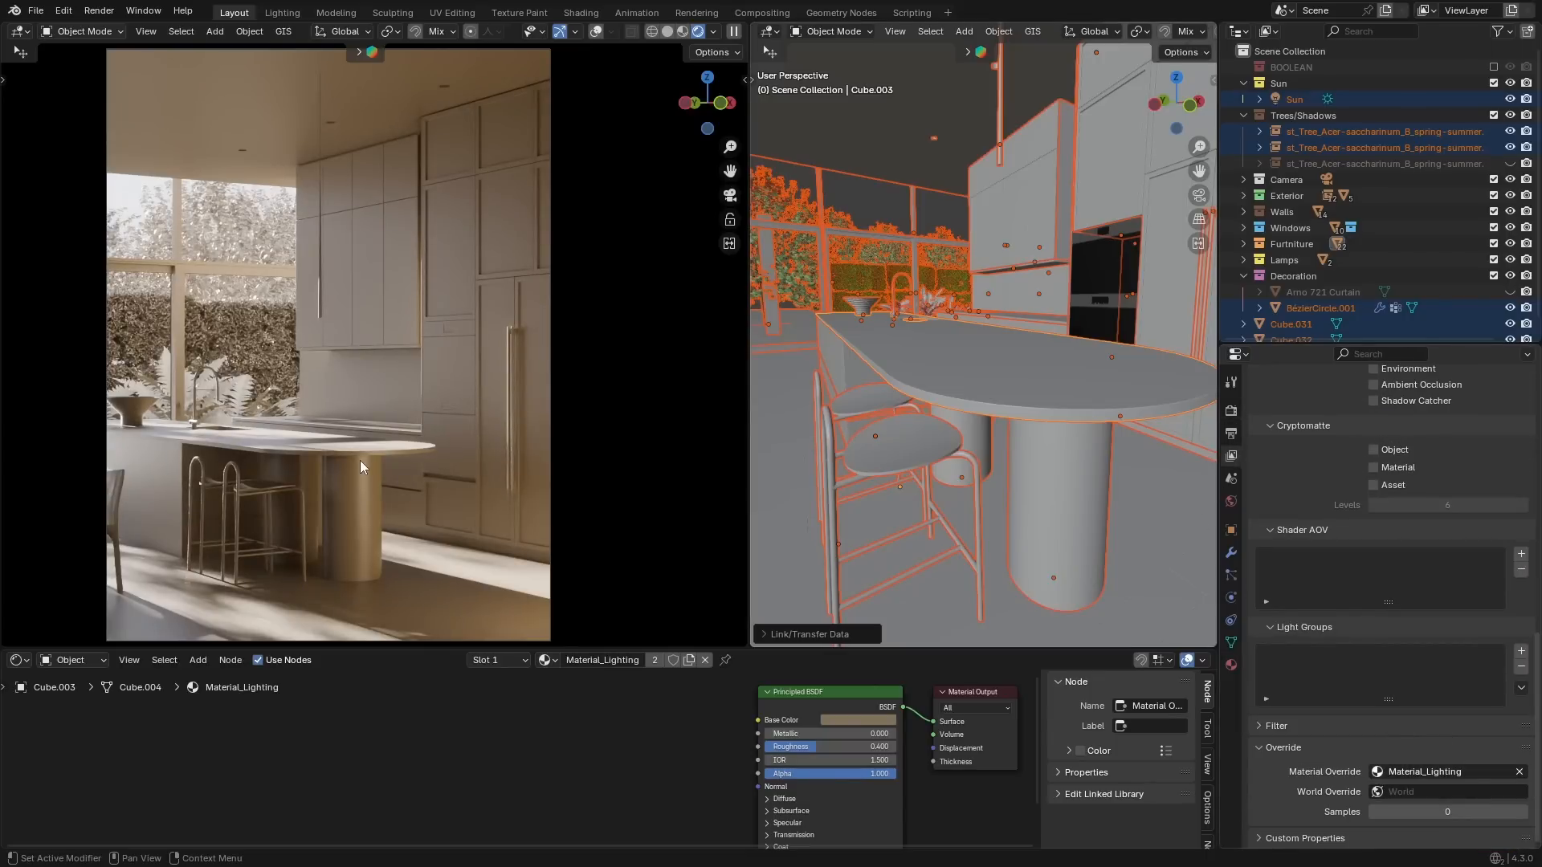
{"action": "key", "text": "ctrl+z"}
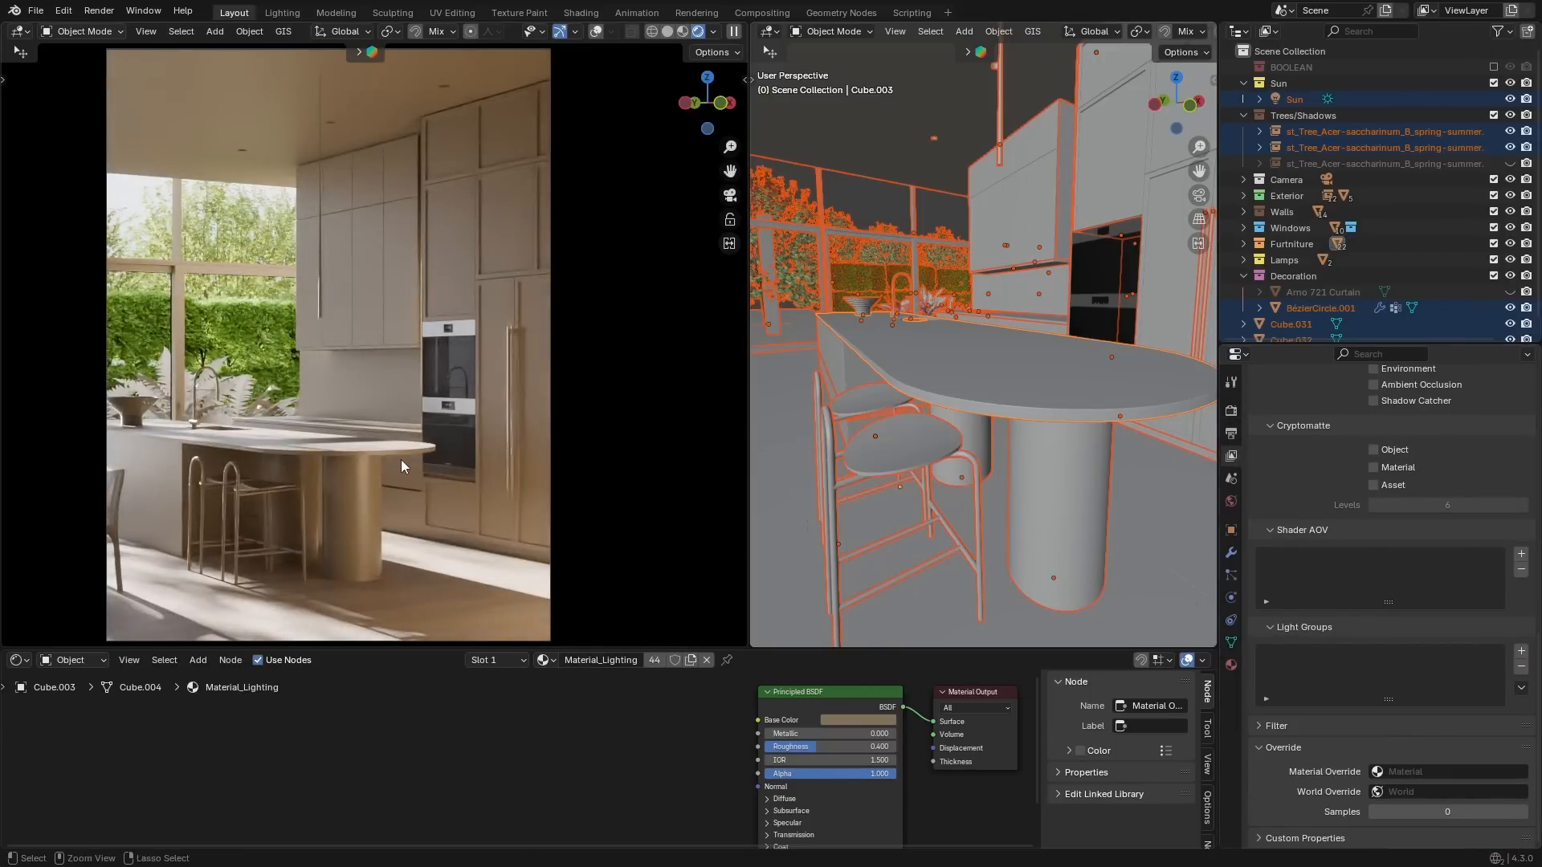
{"action": "scroll", "coordinate": [415, 465], "scroll_direction": "down", "scroll_amount": 1}
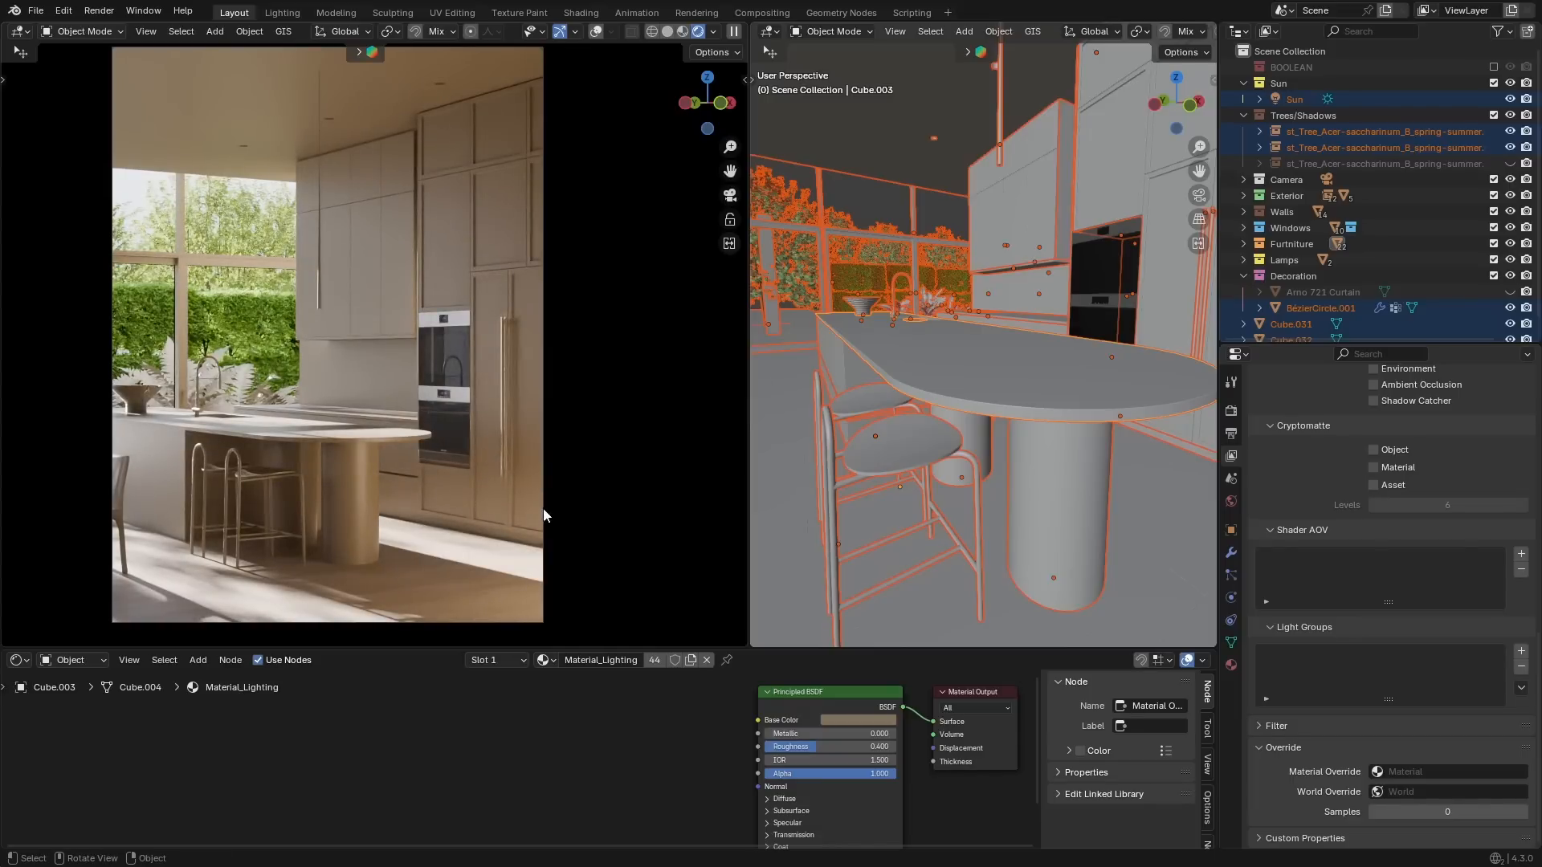
Enlarge the outliner, make the Furtniture collection active, and collapse the Sun, Trees/Shadows and Decoration collections.
{"action": "left_click", "coordinate": [460, 382]}
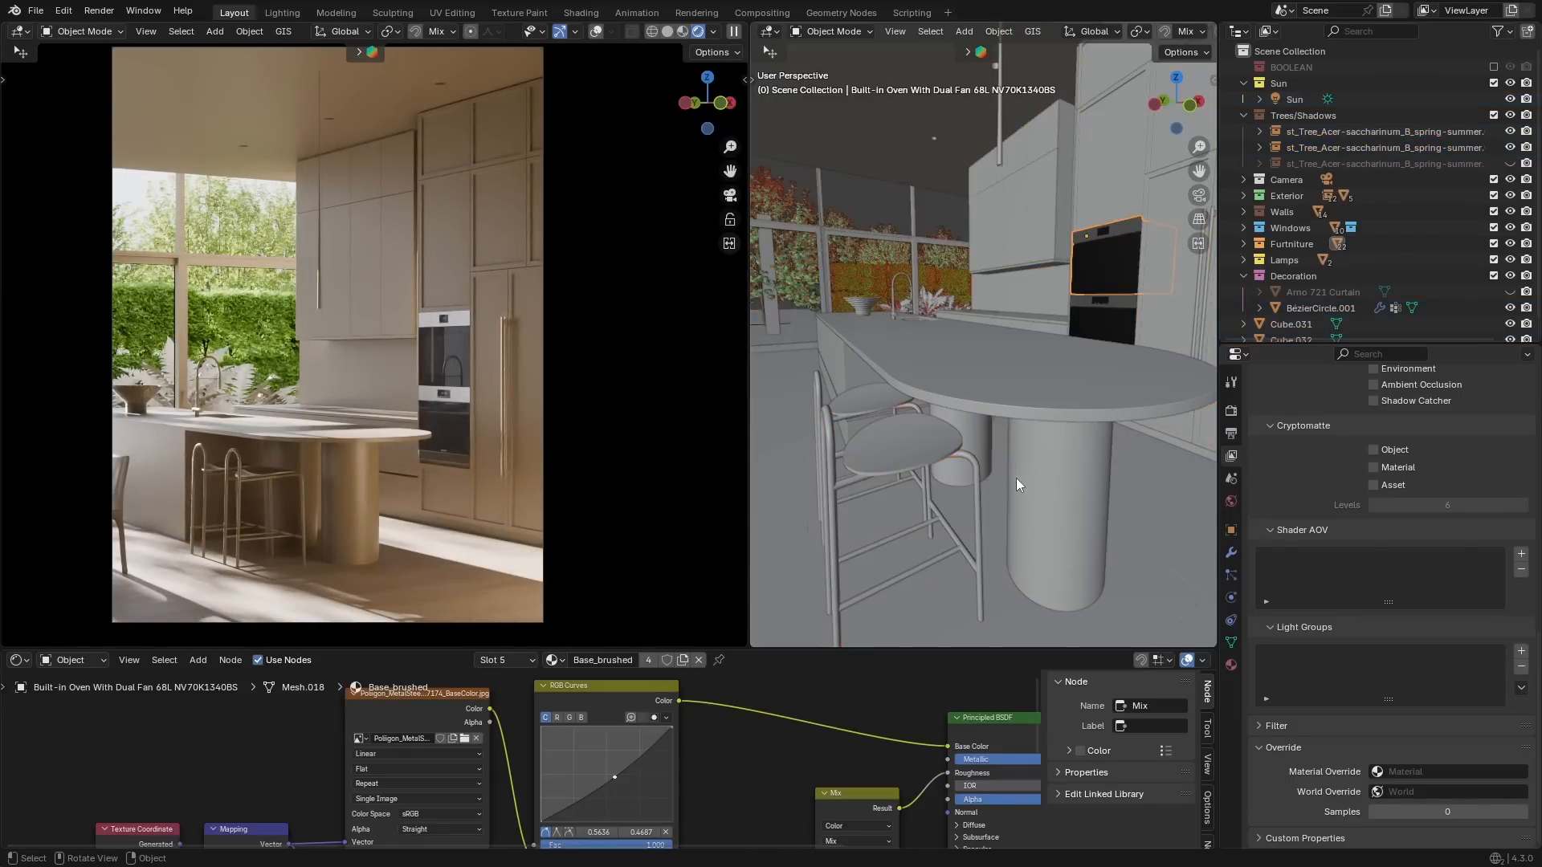
{"action": "scroll", "coordinate": [1020, 417], "scroll_direction": "up", "scroll_amount": 5}
{"action": "scroll", "coordinate": [882, 427], "scroll_direction": "down", "scroll_amount": 2}
{"action": "middle_click_drag", "start_coordinate": [882, 427], "coordinate": [1111, 482]}
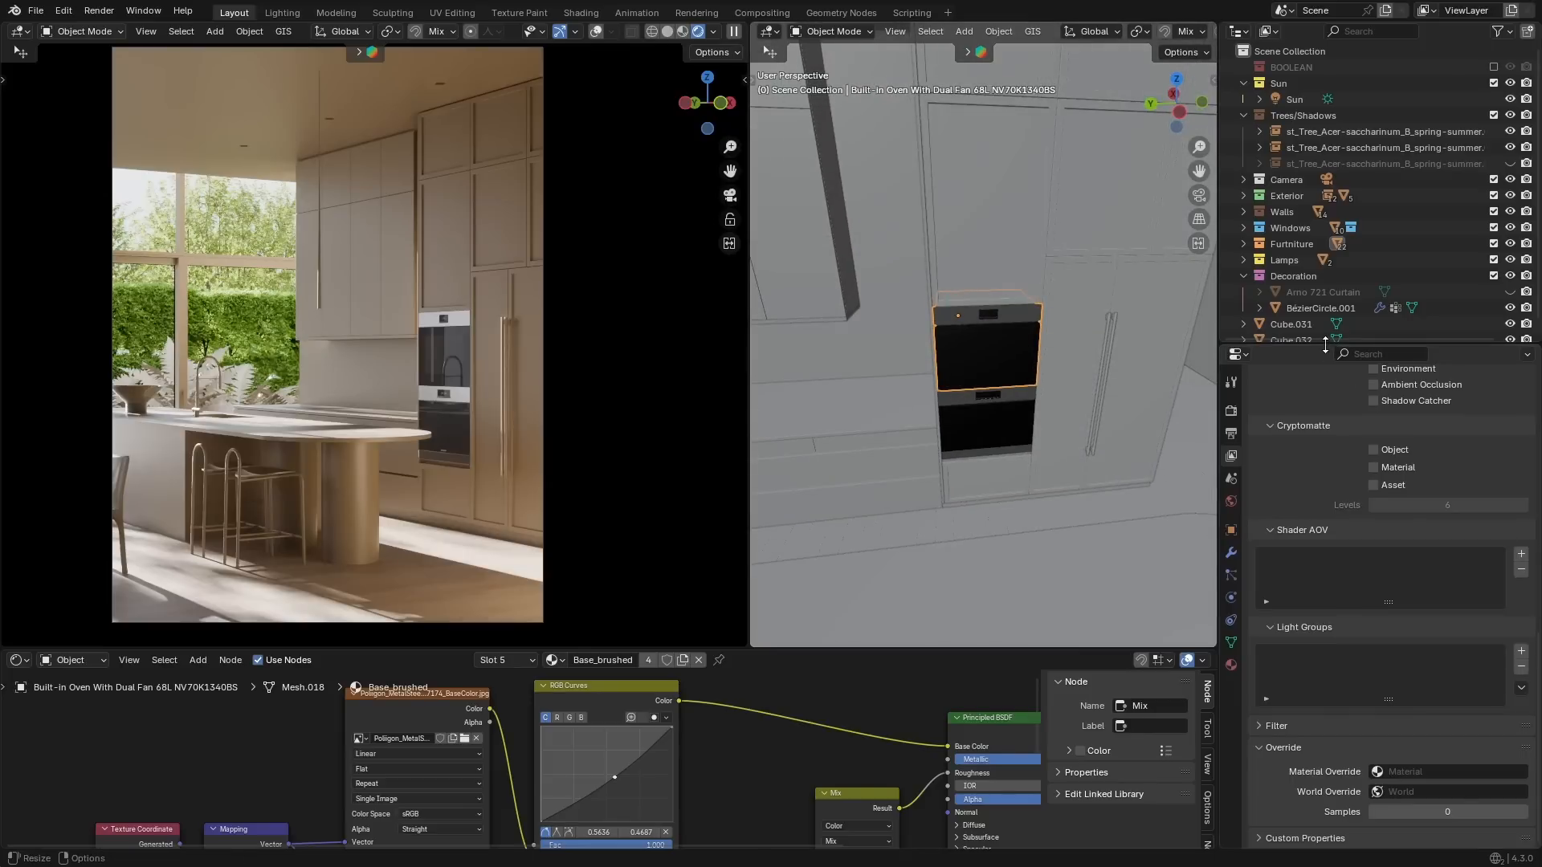
{"action": "left_click_drag", "start_coordinate": [1326, 344], "coordinate": [1326, 418]}
{"action": "left_click", "coordinate": [1292, 243]}
{"action": "left_click", "coordinate": [1242, 84]}
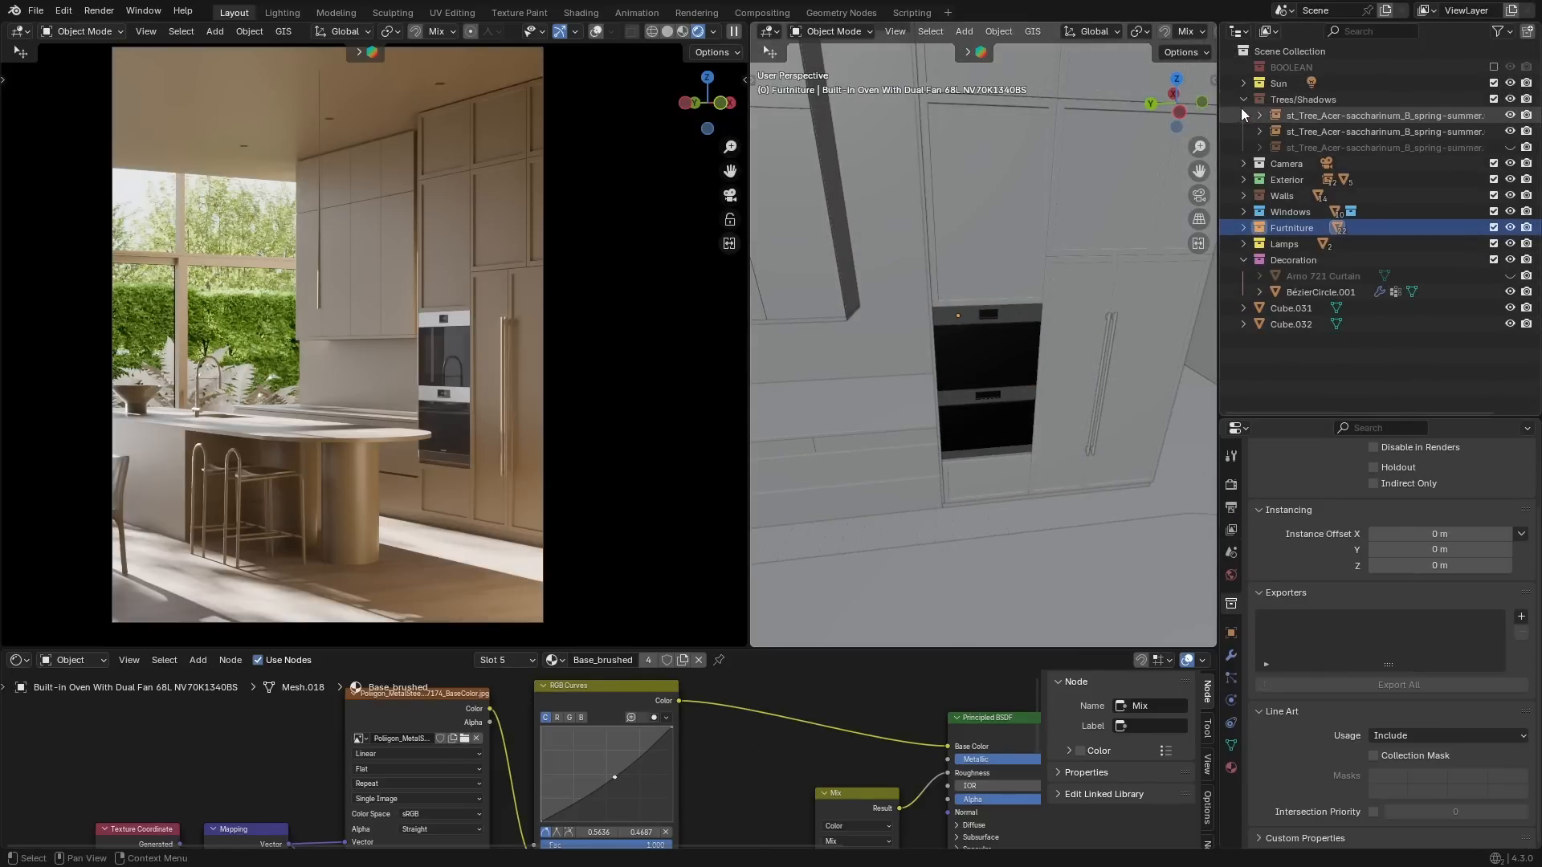
{"action": "left_click", "coordinate": [1244, 100]}
{"action": "left_click", "coordinate": [1243, 211]}
Add a cube at the built-in ovens, scale it to roughly their size and shift it along the X axis.
{"action": "middle_click_drag", "start_coordinate": [988, 409], "coordinate": [1101, 450]}
{"action": "right_click", "coordinate": [994, 344], "text": "shift"}
{"action": "key", "text": "shift+a"}
{"action": "left_click", "coordinate": [1087, 452]}
{"action": "key", "text": "s"}
{"action": "left_click", "coordinate": [990, 441]}
{"action": "key", "text": "g"}
{"action": "key", "text": "x"}
{"action": "left_click", "coordinate": [1073, 491]}
Scale the cube along Z and move it vertically to match the height of the oven stack.
{"action": "key", "text": "s"}
{"action": "key", "text": "z"}
{"action": "left_click", "coordinate": [1204, 354]}
{"action": "key", "text": "g"}
{"action": "key", "text": "z"}
{"action": "left_click", "coordinate": [1203, 353]}
Refine the cube's X position, vertical position and Z scale so it covers both ovens.
{"action": "middle_click_drag", "start_coordinate": [1203, 353], "coordinate": [1019, 405]}
{"action": "key", "text": "g"}
{"action": "key", "text": "x"}
{"action": "left_click", "coordinate": [1153, 514]}
{"action": "key", "text": "g"}
{"action": "key", "text": "z"}
{"action": "left_click", "coordinate": [1149, 522]}
{"action": "key", "text": "s"}
{"action": "key", "text": "z"}
{"action": "left_click", "coordinate": [1144, 514]}
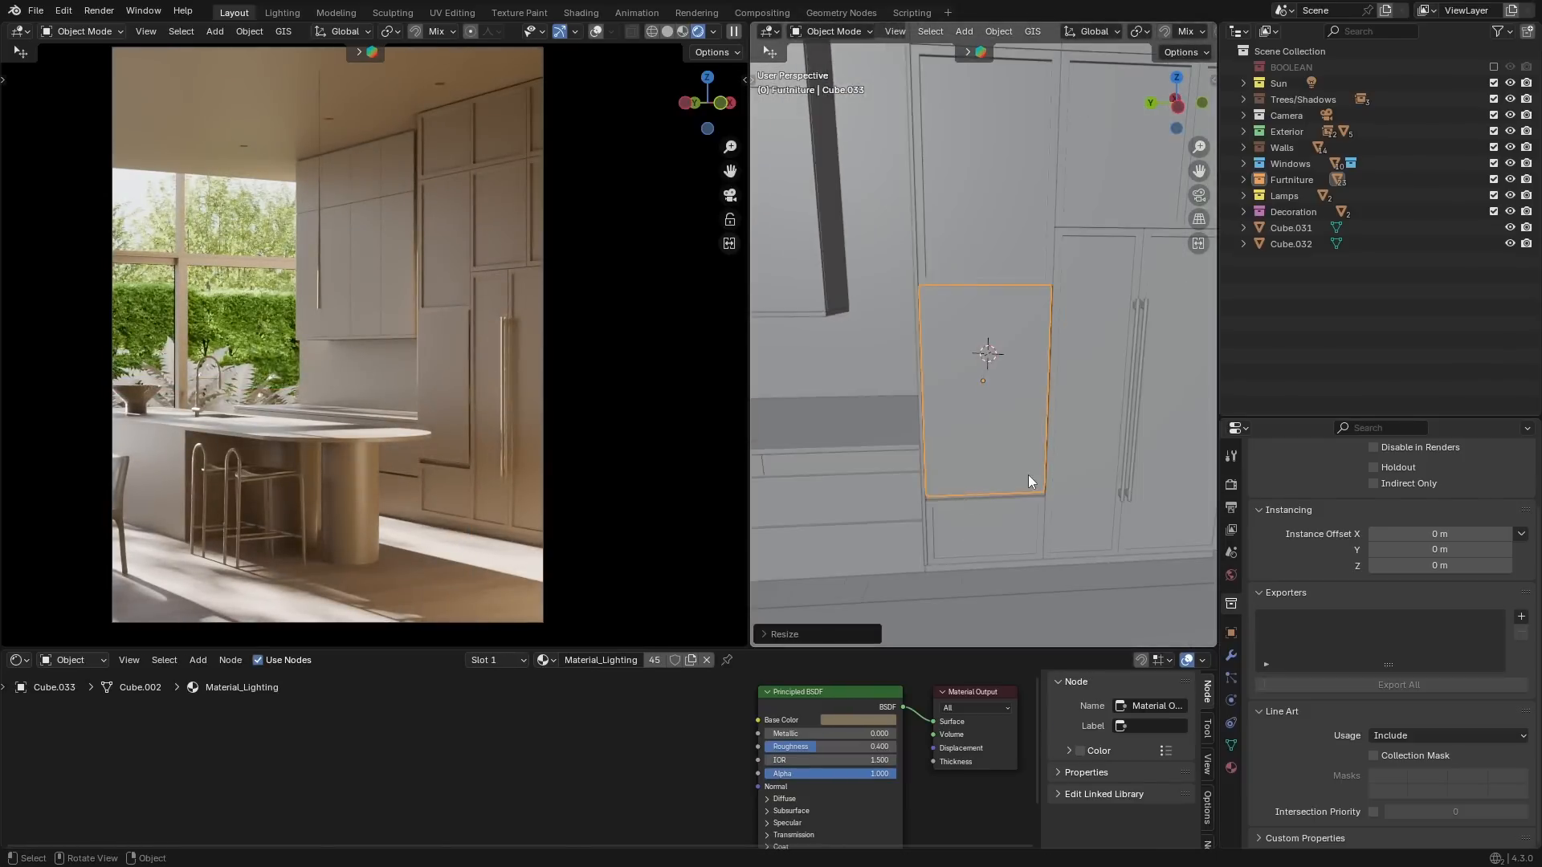
Move the cube sideways along the Y axis to uncover the two ovens.
{"action": "scroll", "coordinate": [1029, 475], "scroll_direction": "down", "scroll_amount": 1}
{"action": "key", "text": "g"}
{"action": "key", "text": "x"}
{"action": "key", "text": "y"}
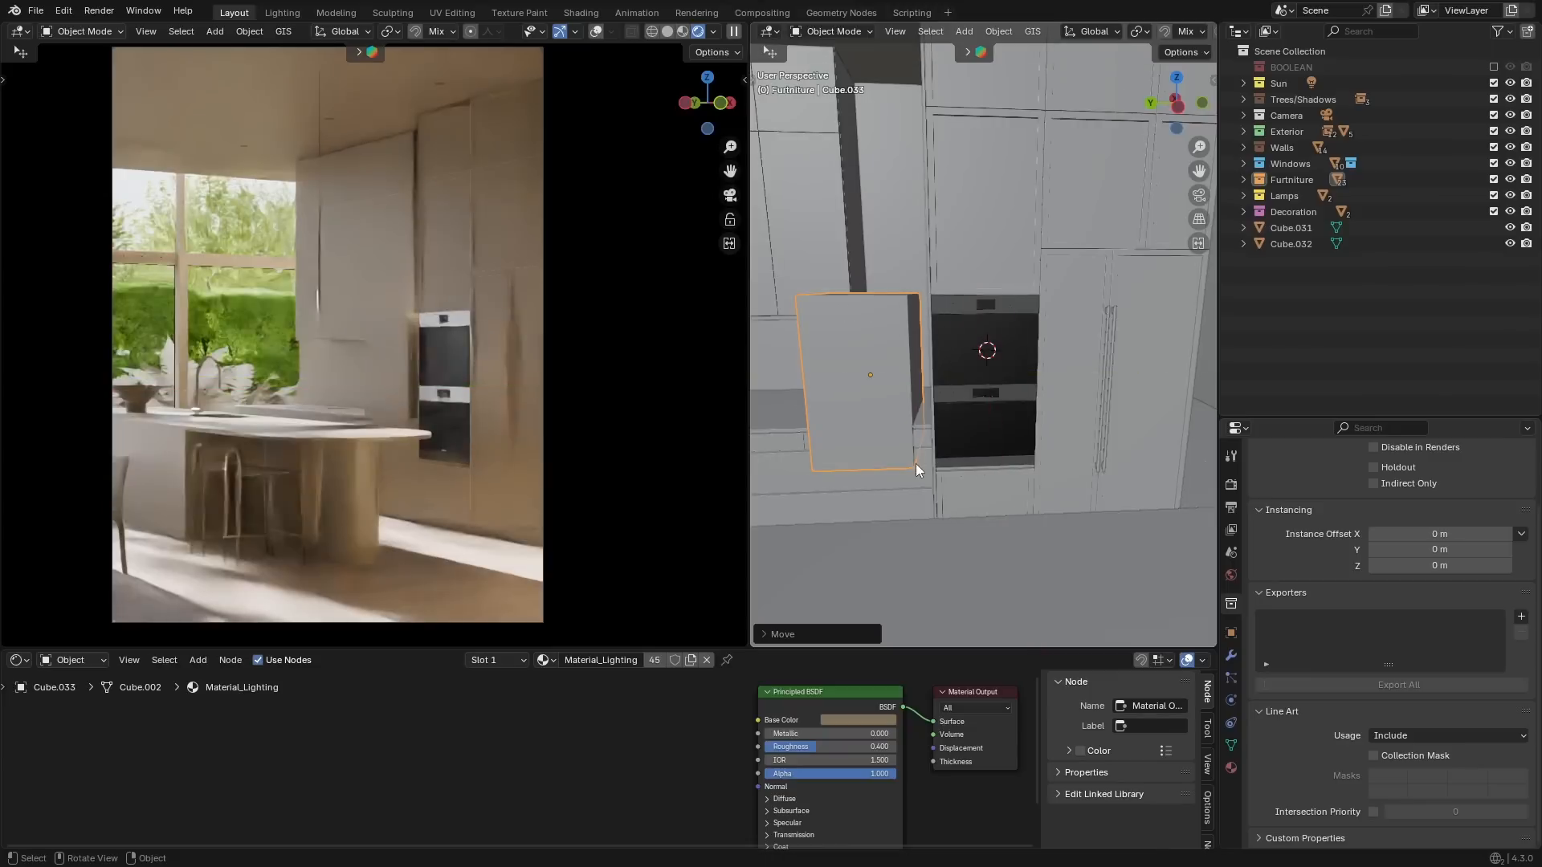
{"action": "left_click", "coordinate": [901, 458]}
Select the upper oven, enlarge the node area, switch it to the Geometry Node Editor and create a new node group.
{"action": "left_click", "coordinate": [981, 354]}
{"action": "left_click_drag", "start_coordinate": [895, 647], "coordinate": [896, 549]}
{"action": "left_click", "coordinate": [18, 557]}
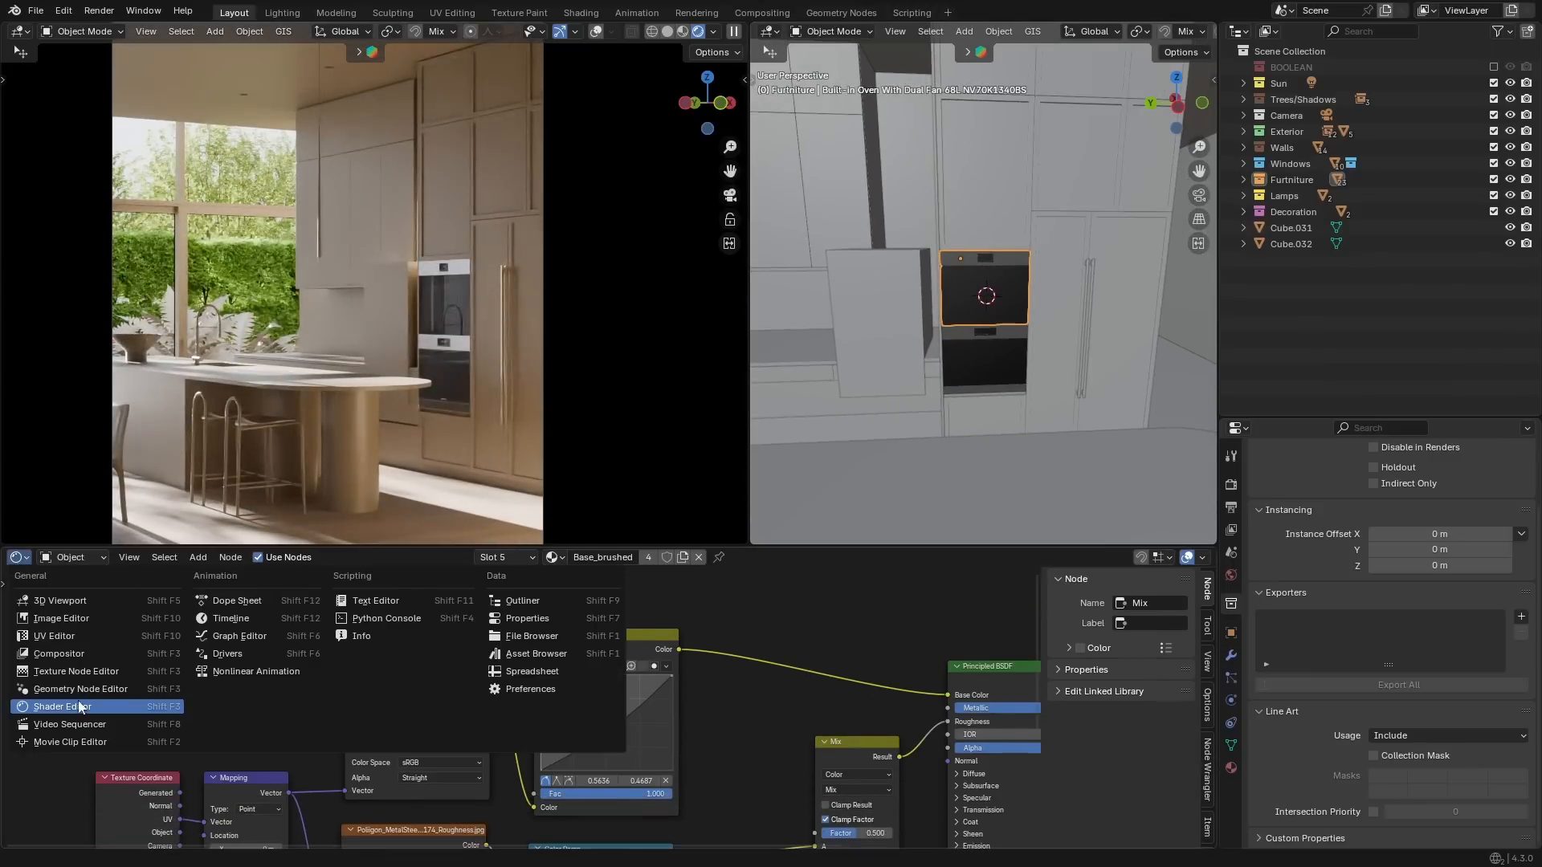
{"action": "left_click", "coordinate": [164, 705]}
{"action": "left_click", "coordinate": [604, 558]}
Insert a Set Material node between Group Input and Group Output and assign Material_Lighting to it.
{"action": "key", "text": "Home"}
{"action": "key", "text": "shift+a"}
{"action": "type", "text": "set"}
{"action": "key", "text": "Return"}
{"action": "left_click", "coordinate": [479, 702]}
{"action": "left_click", "coordinate": [519, 761]}
{"action": "type", "text": "li"}
{"action": "key", "text": "Return"}
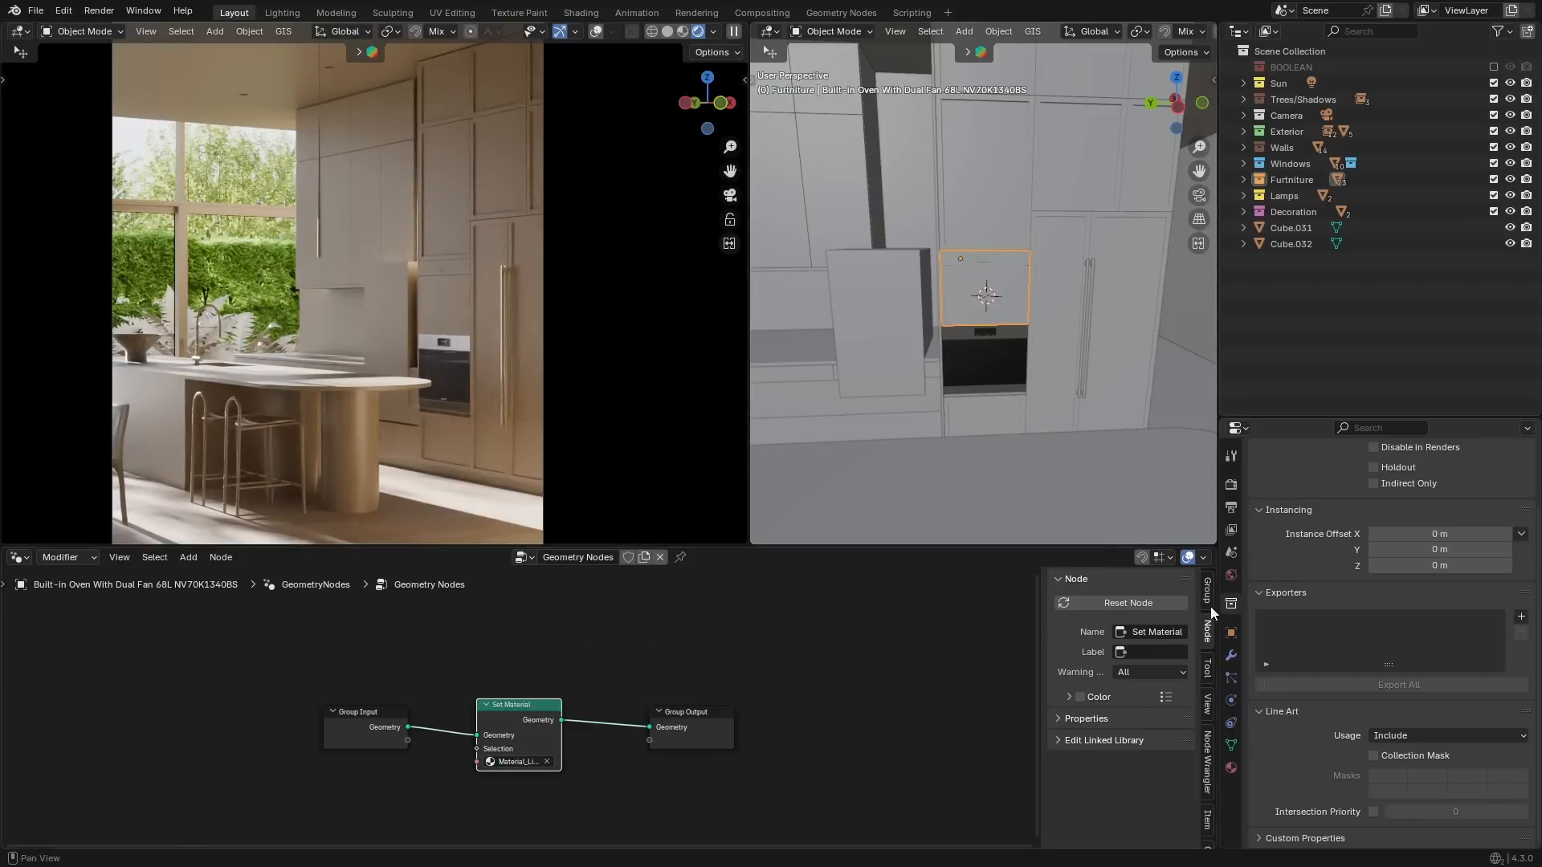
Copy the upper oven's GeometryNodes modifier to the lower oven.
{"action": "left_click", "coordinate": [1232, 653]}
{"action": "left_click", "coordinate": [999, 357]}
{"action": "left_click", "coordinate": [996, 301], "text": "shift"}
{"action": "left_click", "coordinate": [1487, 509]}
{"action": "left_click", "coordinate": [1438, 559]}
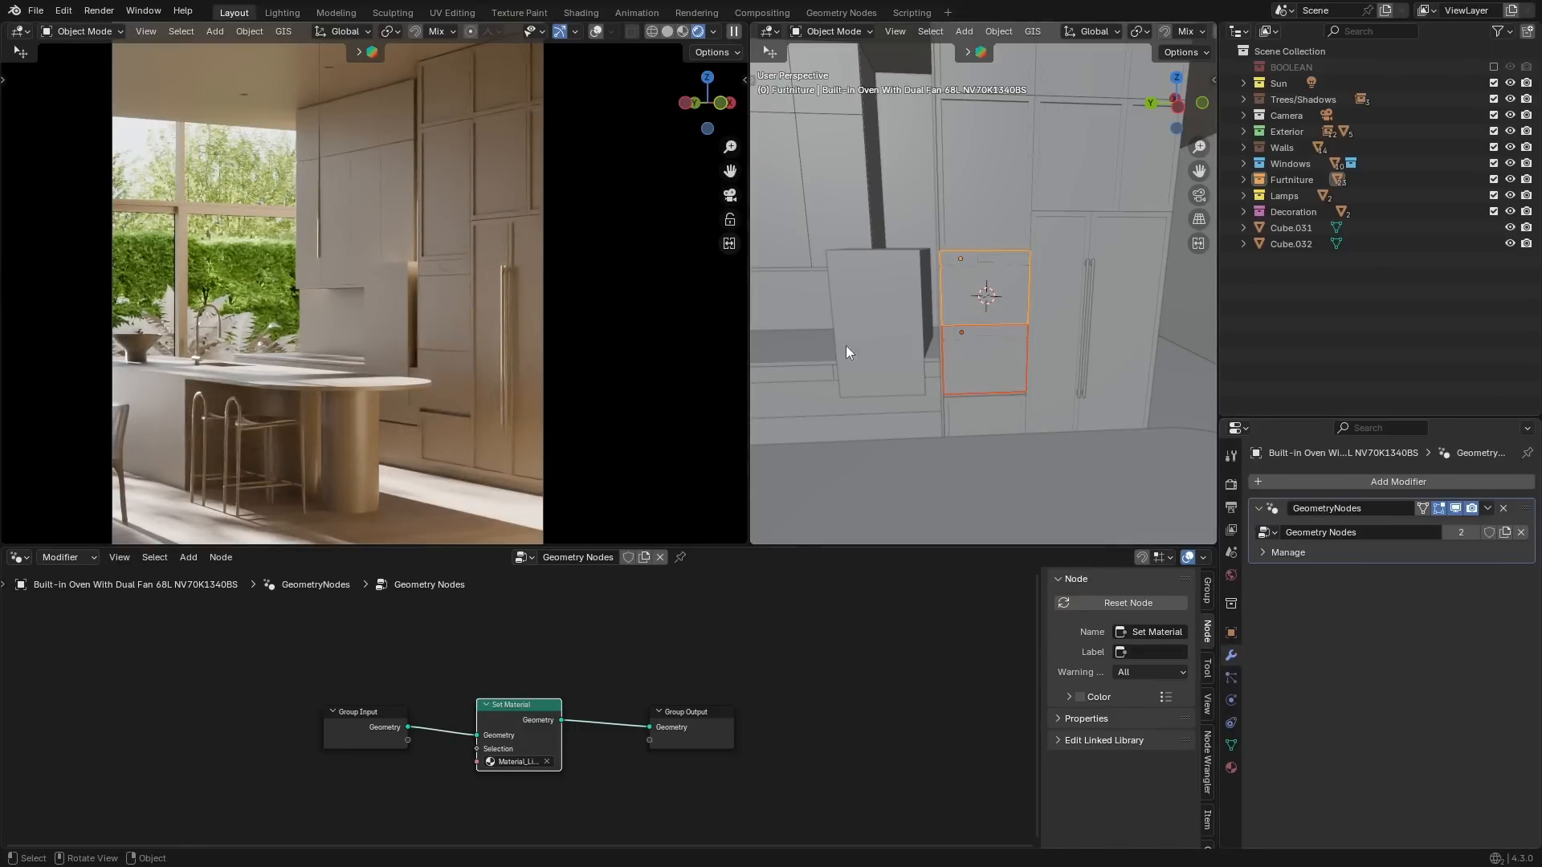
Delete the cube standing beside the ovens.
{"action": "left_click", "coordinate": [893, 347]}
{"action": "key", "text": "Delete"}
Shrink the node area, select the hedge outside the window, and hide and unhide the Exterior collection to compare the render.
{"action": "left_click_drag", "start_coordinate": [739, 547], "coordinate": [707, 619]}
{"action": "scroll", "coordinate": [351, 407], "scroll_direction": "down", "scroll_amount": 1}
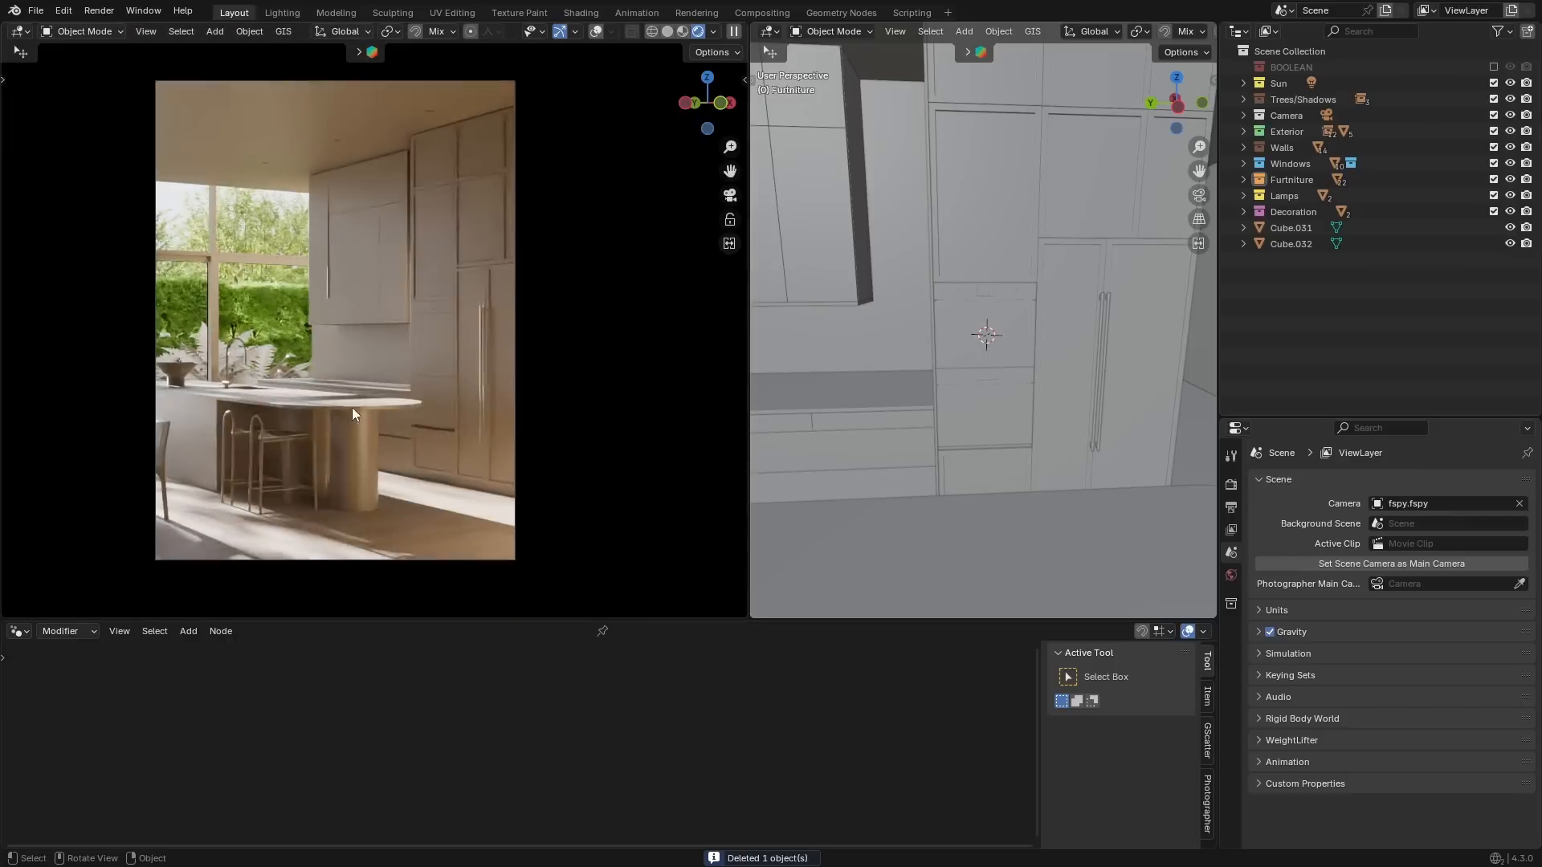
{"action": "left_click", "coordinate": [251, 320]}
{"action": "left_click", "coordinate": [1510, 132]}
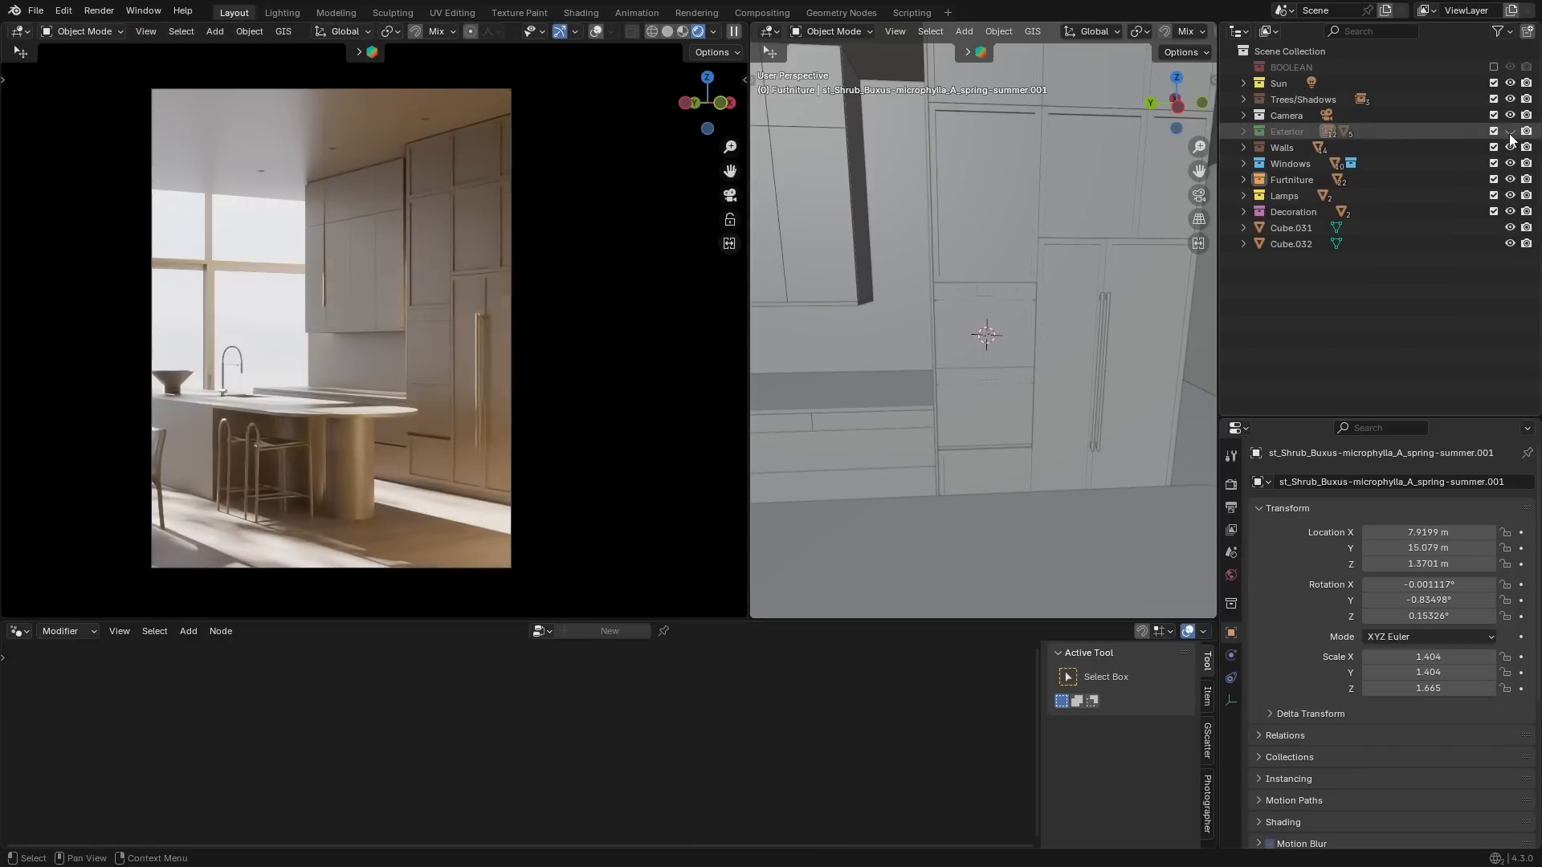
{"action": "left_click", "coordinate": [1510, 133]}
Select a hedge shrub in the exterior and show its botaniq adjustments in a widened 3D viewport.
{"action": "left_click", "coordinate": [256, 238]}
{"action": "scroll", "coordinate": [919, 379], "scroll_direction": "down", "scroll_amount": 10}
{"action": "middle_click_drag", "start_coordinate": [919, 379], "coordinate": [977, 485]}
{"action": "scroll", "coordinate": [977, 486], "scroll_direction": "up", "scroll_amount": 5}
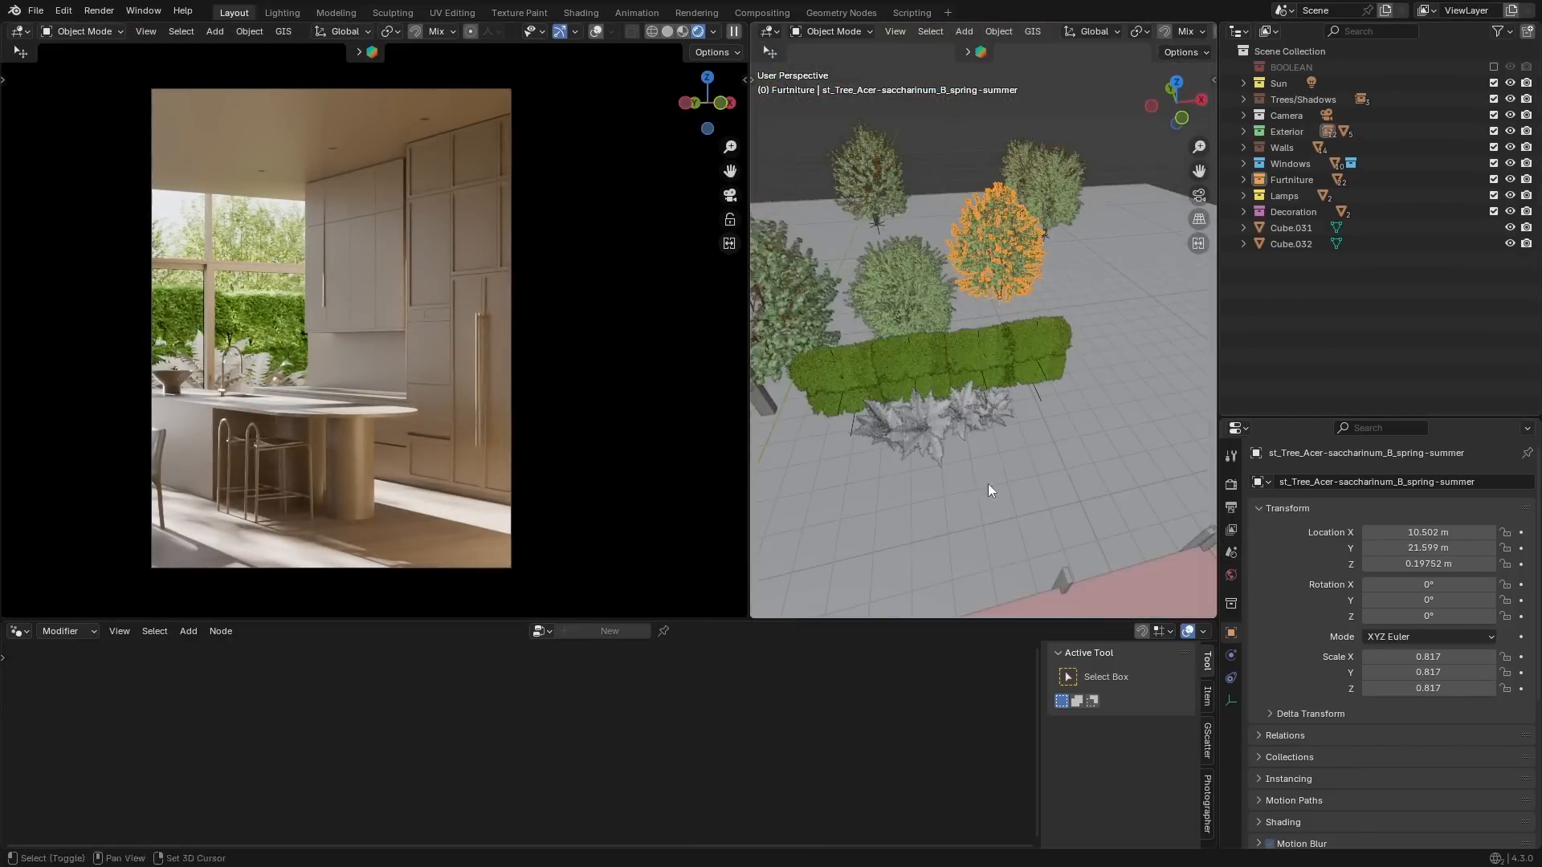
{"action": "left_click", "coordinate": [932, 348]}
{"action": "key", "text": "n"}
{"action": "left_click_drag", "start_coordinate": [931, 351], "coordinate": [1029, 351]}
{"action": "middle_click_drag", "start_coordinate": [940, 321], "coordinate": [819, 354], "text": "shift"}
{"action": "left_click_drag", "start_coordinate": [751, 348], "coordinate": [696, 348]}
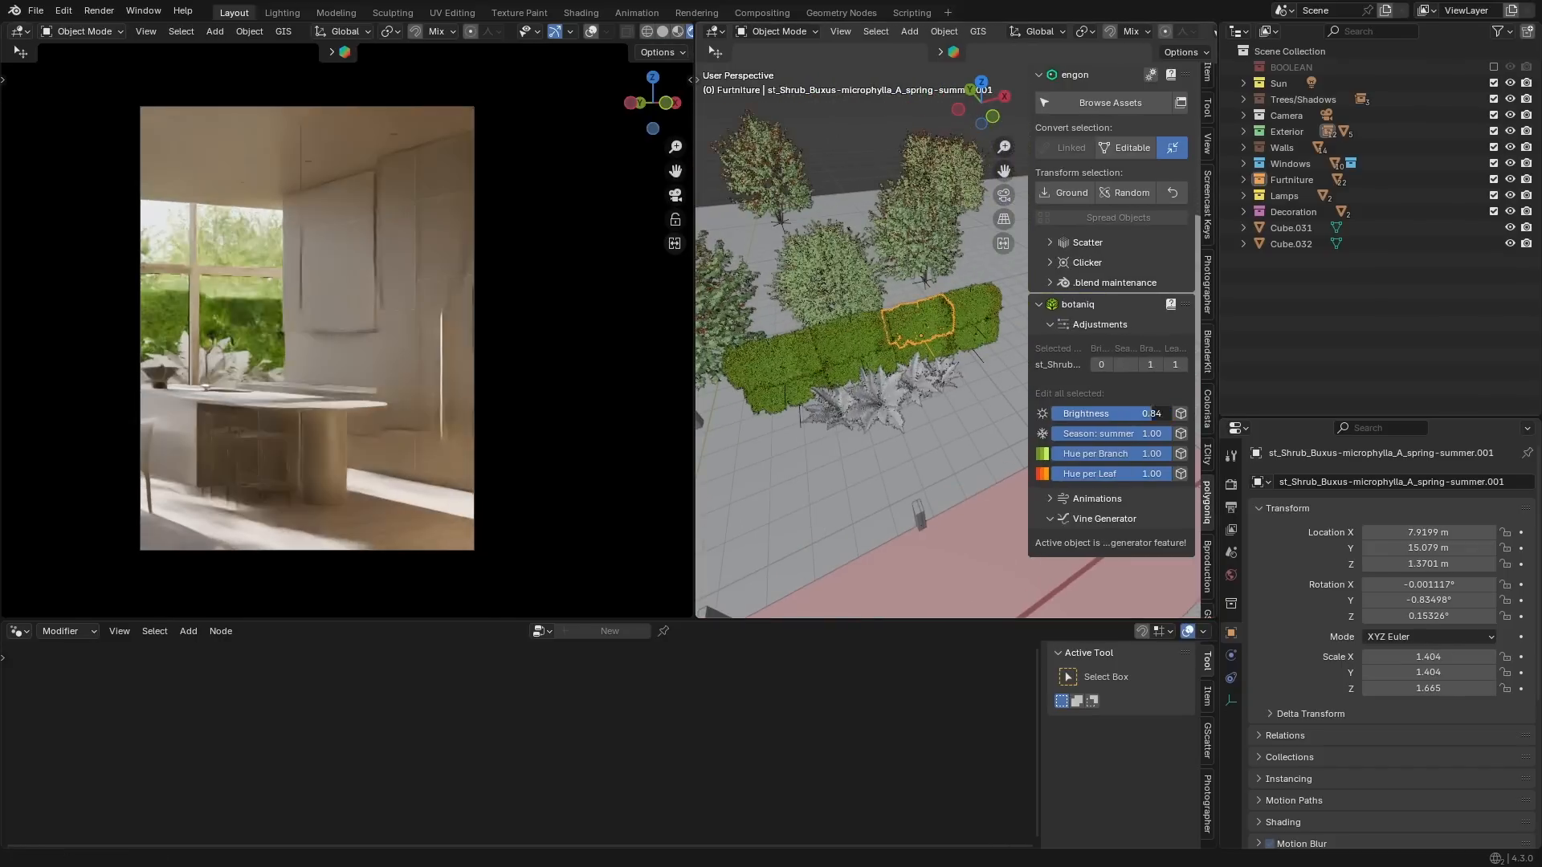
Select all the hedge shrubs and set their botaniq Brightness to 0.52 and Season to 0.71.
{"action": "left_click", "coordinate": [767, 401], "text": "shift"}
{"action": "left_click", "coordinate": [768, 363], "text": "shift"}
{"action": "left_click", "coordinate": [849, 336], "text": "shift"}
{"action": "left_click", "coordinate": [858, 369], "text": "shift"}
{"action": "left_click", "coordinate": [923, 324], "text": "shift"}
{"action": "left_click", "coordinate": [962, 316], "text": "shift"}
{"action": "left_click", "coordinate": [927, 352], "text": "shift"}
{"action": "left_click", "coordinate": [967, 331], "text": "shift"}
{"action": "scroll", "coordinate": [1099, 532], "scroll_direction": "down", "scroll_amount": 2}
{"action": "left_click_drag", "start_coordinate": [1105, 474], "coordinate": [1071, 494]}
{"action": "left_click_drag", "start_coordinate": [1029, 347], "coordinate": [975, 347]}
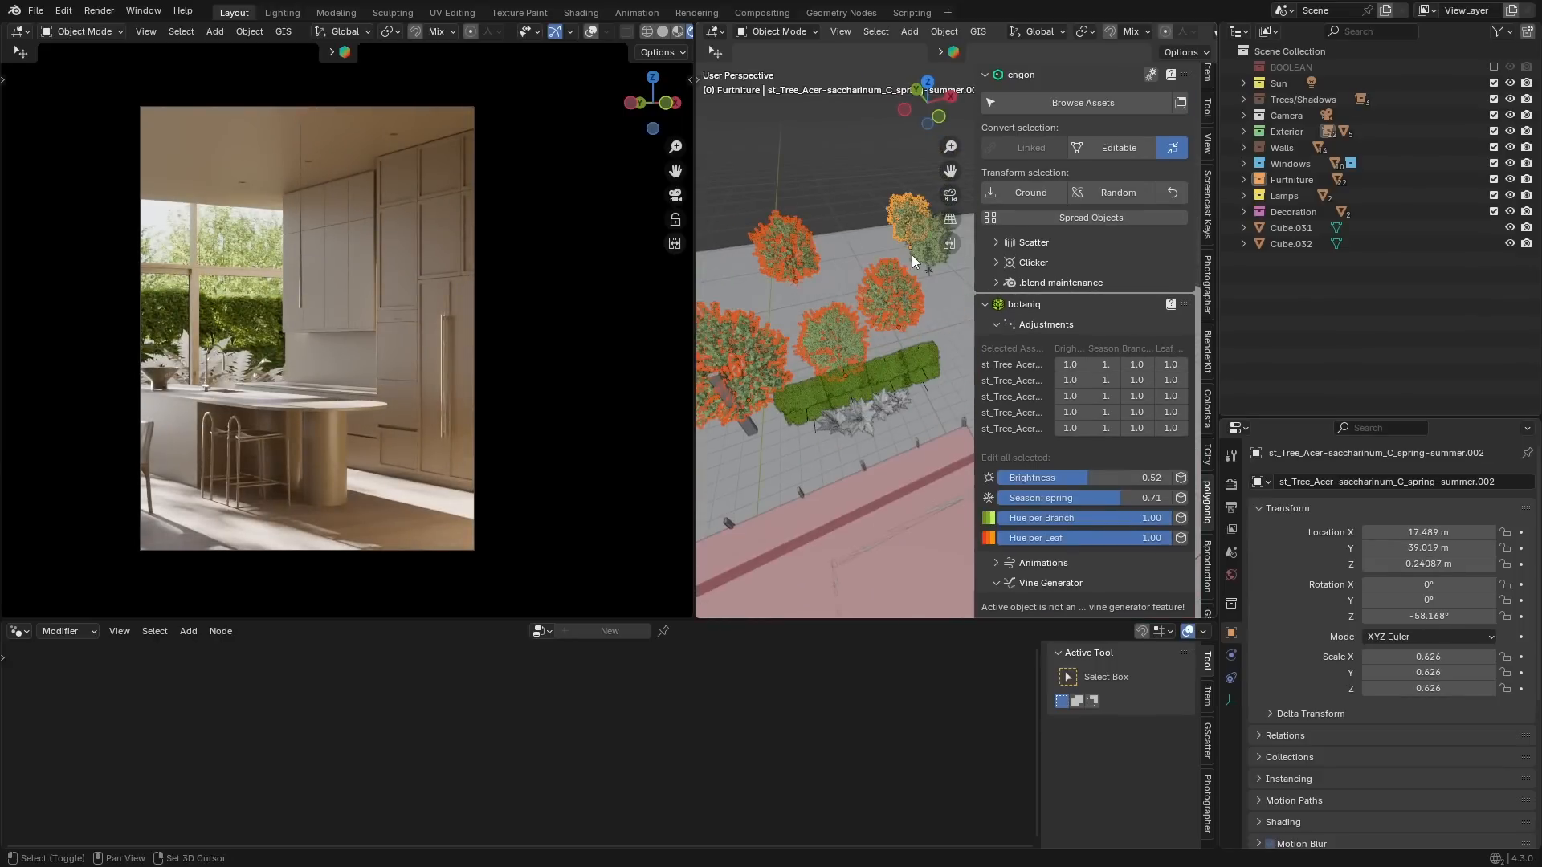
Select the six exterior trees, set their botaniq Brightness to 0.52 and Season to 0.71, and hide the sidebar.
{"action": "left_click", "coordinate": [739, 362]}
{"action": "left_click", "coordinate": [784, 245], "text": "shift"}
{"action": "left_click", "coordinate": [835, 338], "text": "shift"}
{"action": "left_click", "coordinate": [890, 294], "text": "shift"}
{"action": "left_click", "coordinate": [928, 240], "text": "shift"}
{"action": "left_click_drag", "start_coordinate": [1092, 494], "coordinate": [1093, 494]}
{"action": "left_click_drag", "start_coordinate": [1091, 516], "coordinate": [1092, 516]}
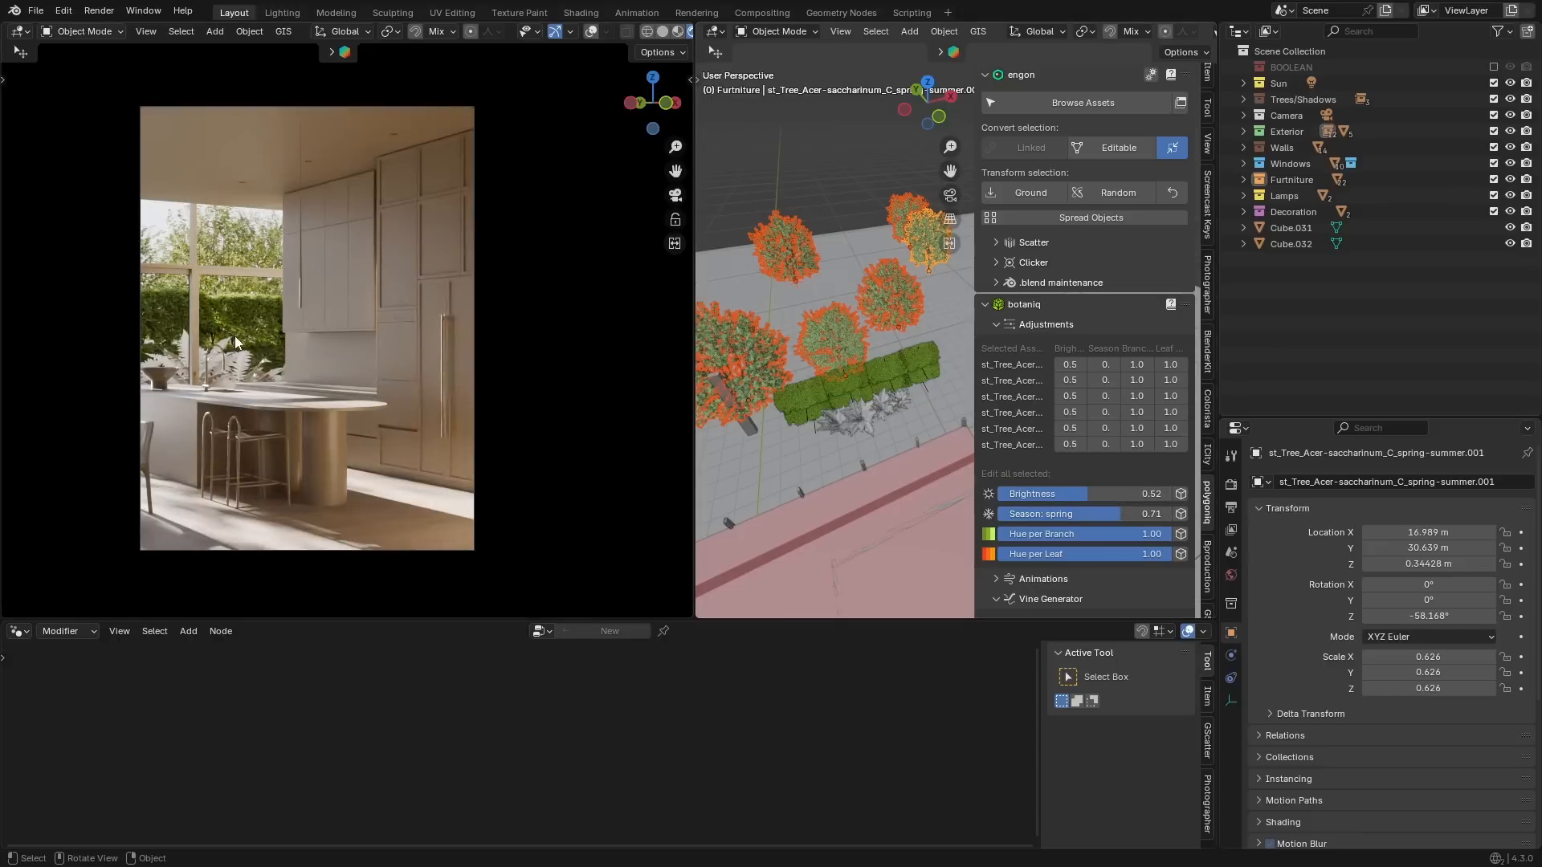
{"action": "scroll", "coordinate": [213, 297], "scroll_direction": "up", "scroll_amount": 4}
{"action": "scroll", "coordinate": [493, 426], "scroll_direction": "down", "scroll_amount": 4}
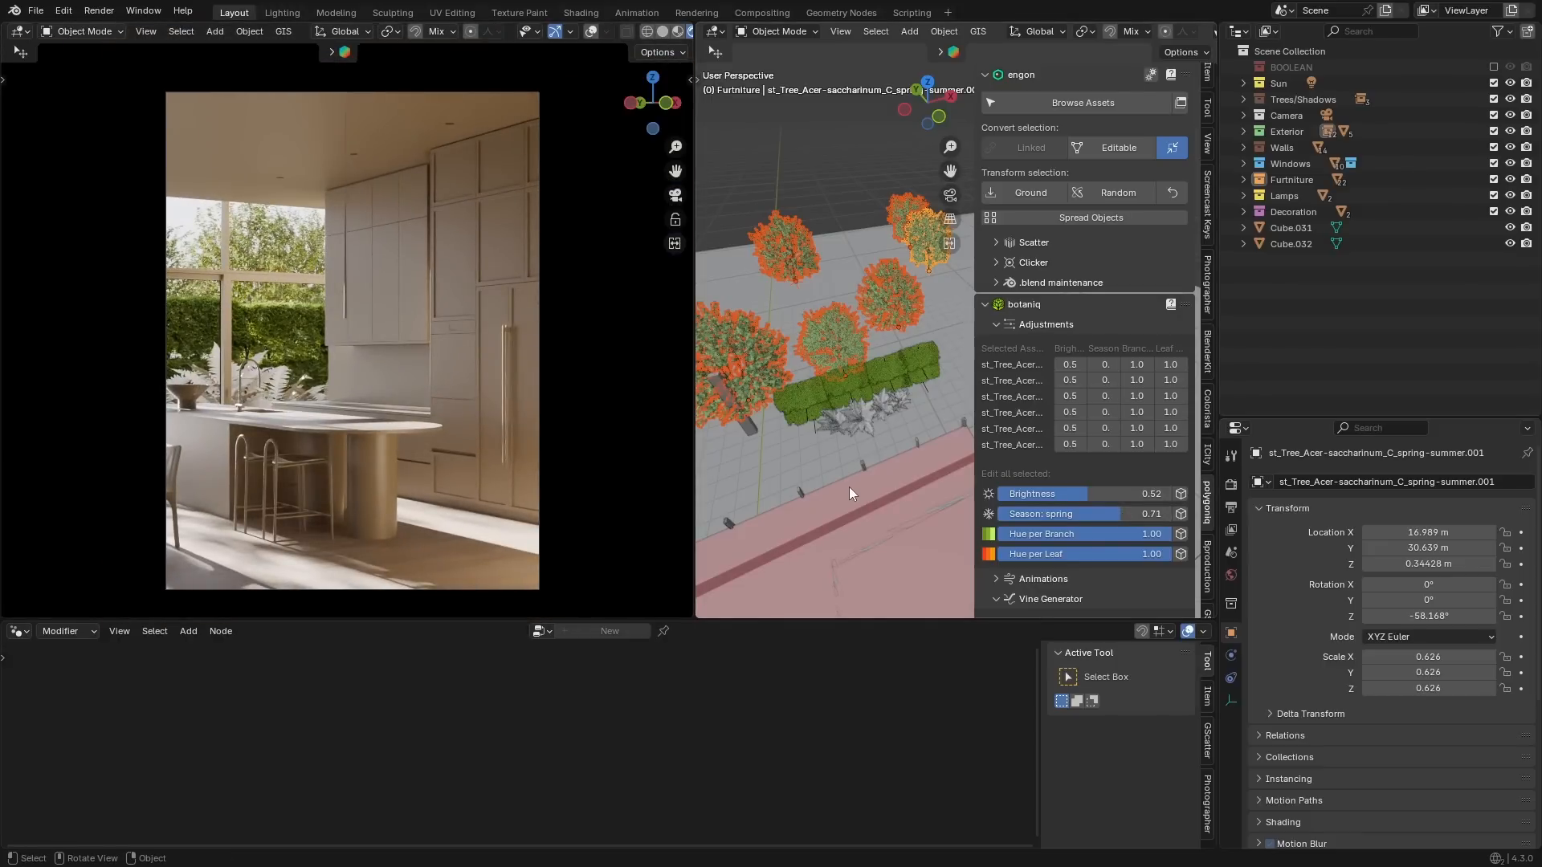
{"action": "key", "text": "n"}
Select the middle lady fern in front of the hedge and show its material in the Shader Editor and material properties.
{"action": "left_click", "coordinate": [858, 430]}
{"action": "scroll", "coordinate": [868, 498], "scroll_direction": "up", "scroll_amount": 3}
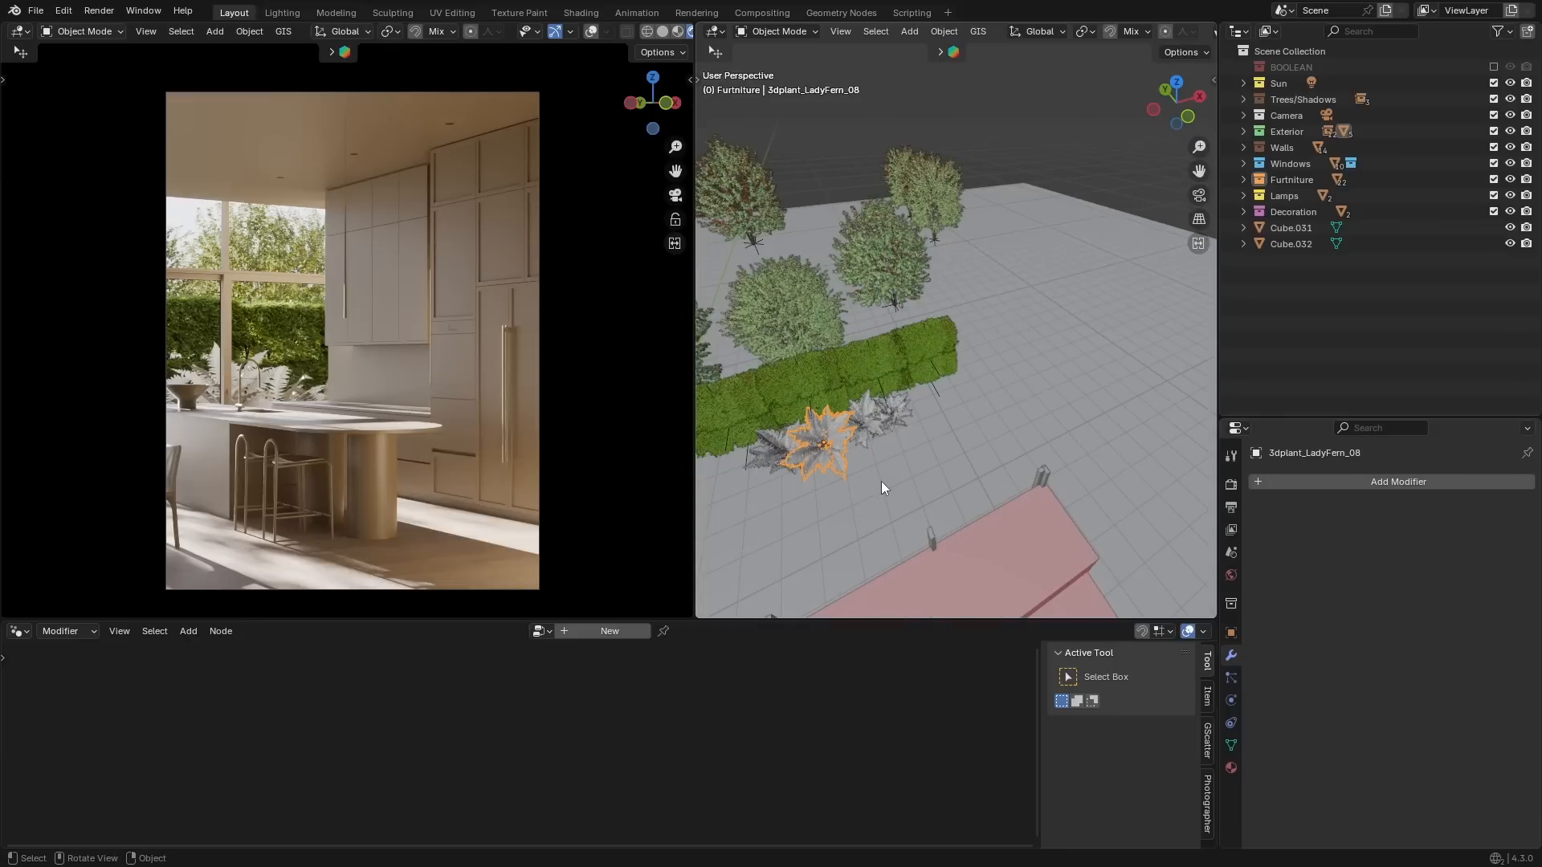
{"action": "left_click", "coordinate": [17, 632]}
{"action": "left_click", "coordinate": [66, 775]}
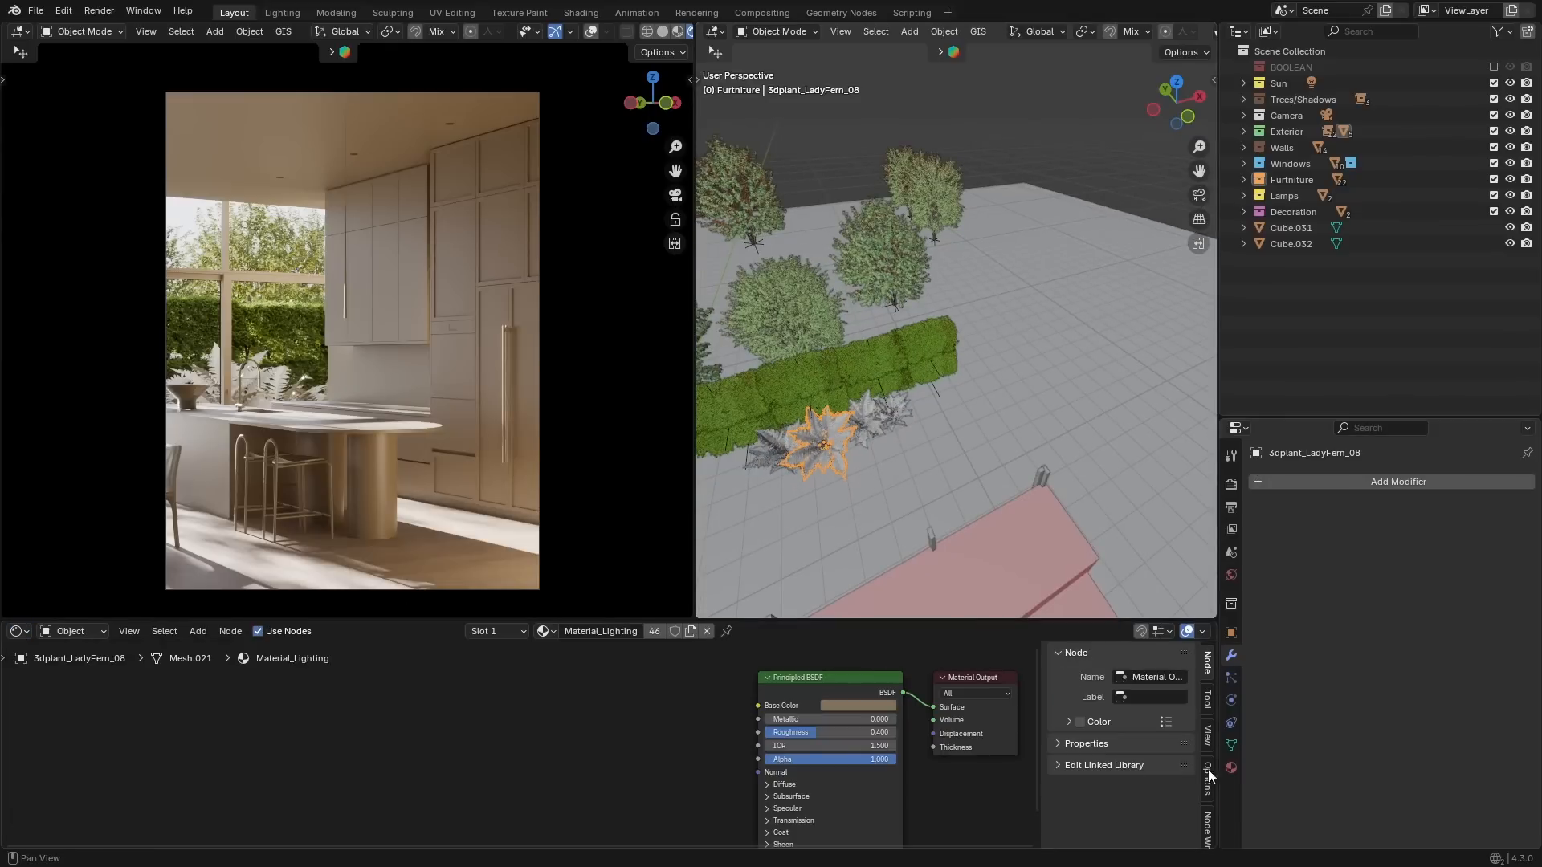
{"action": "left_click", "coordinate": [1229, 769]}
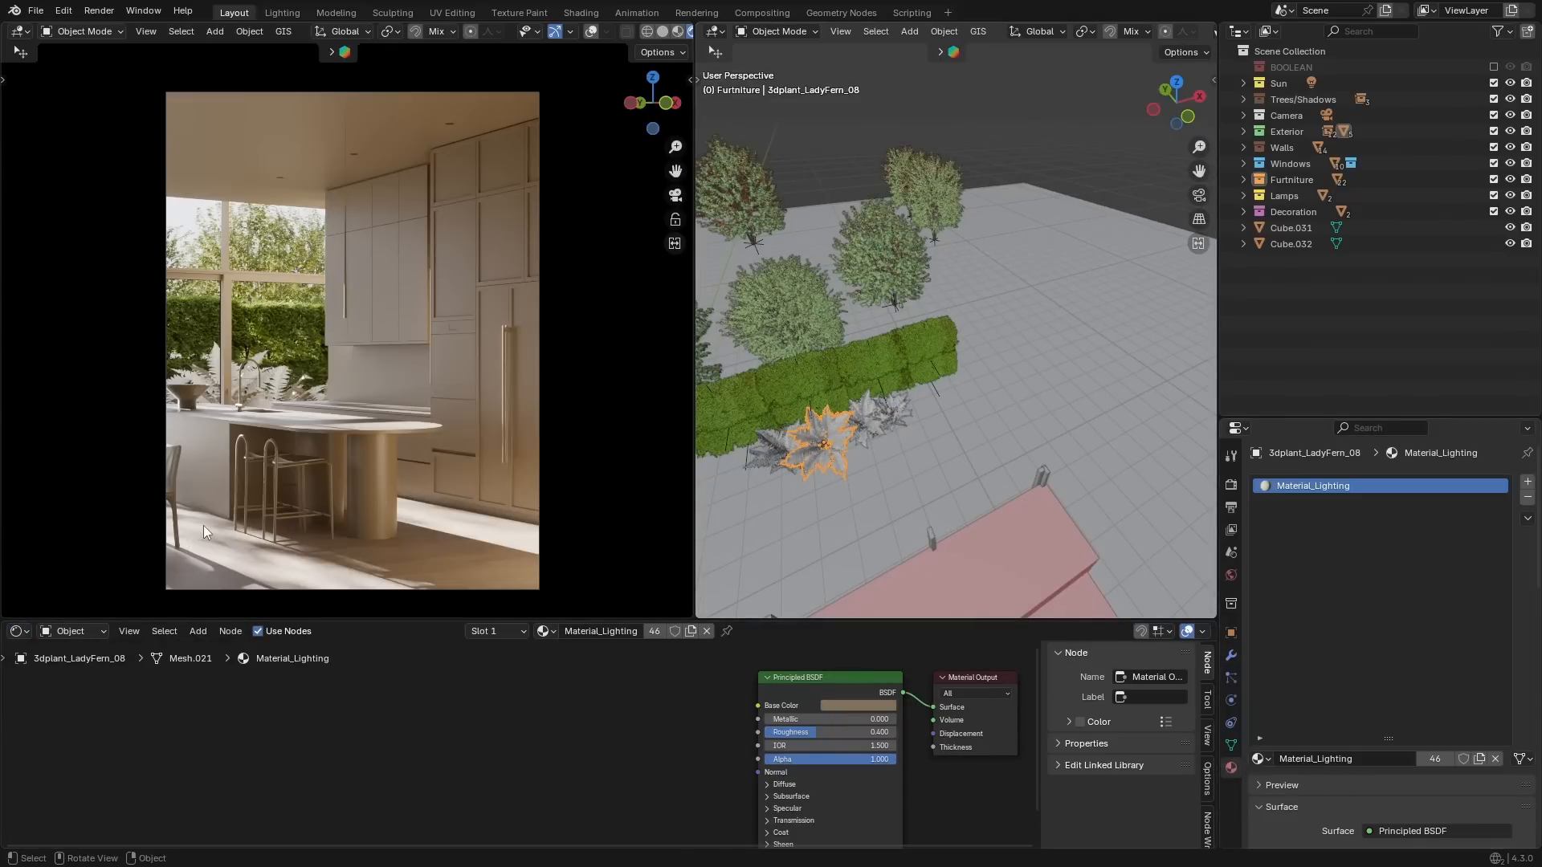
Make a separate copy of the selected fern's material and name it Material_Lighting.Plants.
{"action": "scroll", "coordinate": [908, 416], "scroll_direction": "up", "scroll_amount": 2}
{"action": "middle_click_drag", "start_coordinate": [902, 501], "coordinate": [939, 413], "text": "shift"}
{"action": "left_click", "coordinate": [652, 632]}
{"action": "double_click", "coordinate": [642, 633]}
{"action": "type", "text": "Plants"}
{"action": "key", "text": "Return"}
Link the Material_Lighting.Plants material from the middle fern to the neighbouring ferns in front of the hedge.
{"action": "scroll", "coordinate": [946, 426], "scroll_direction": "up", "scroll_amount": 3}
{"action": "middle_click_drag", "start_coordinate": [946, 430], "coordinate": [951, 442]}
{"action": "left_click", "coordinate": [990, 321]}
{"action": "left_click", "coordinate": [956, 327], "text": "shift"}
{"action": "left_click", "coordinate": [793, 393], "text": "shift"}
{"action": "key", "text": "ctrl+l"}
{"action": "left_click", "coordinate": [890, 388]}
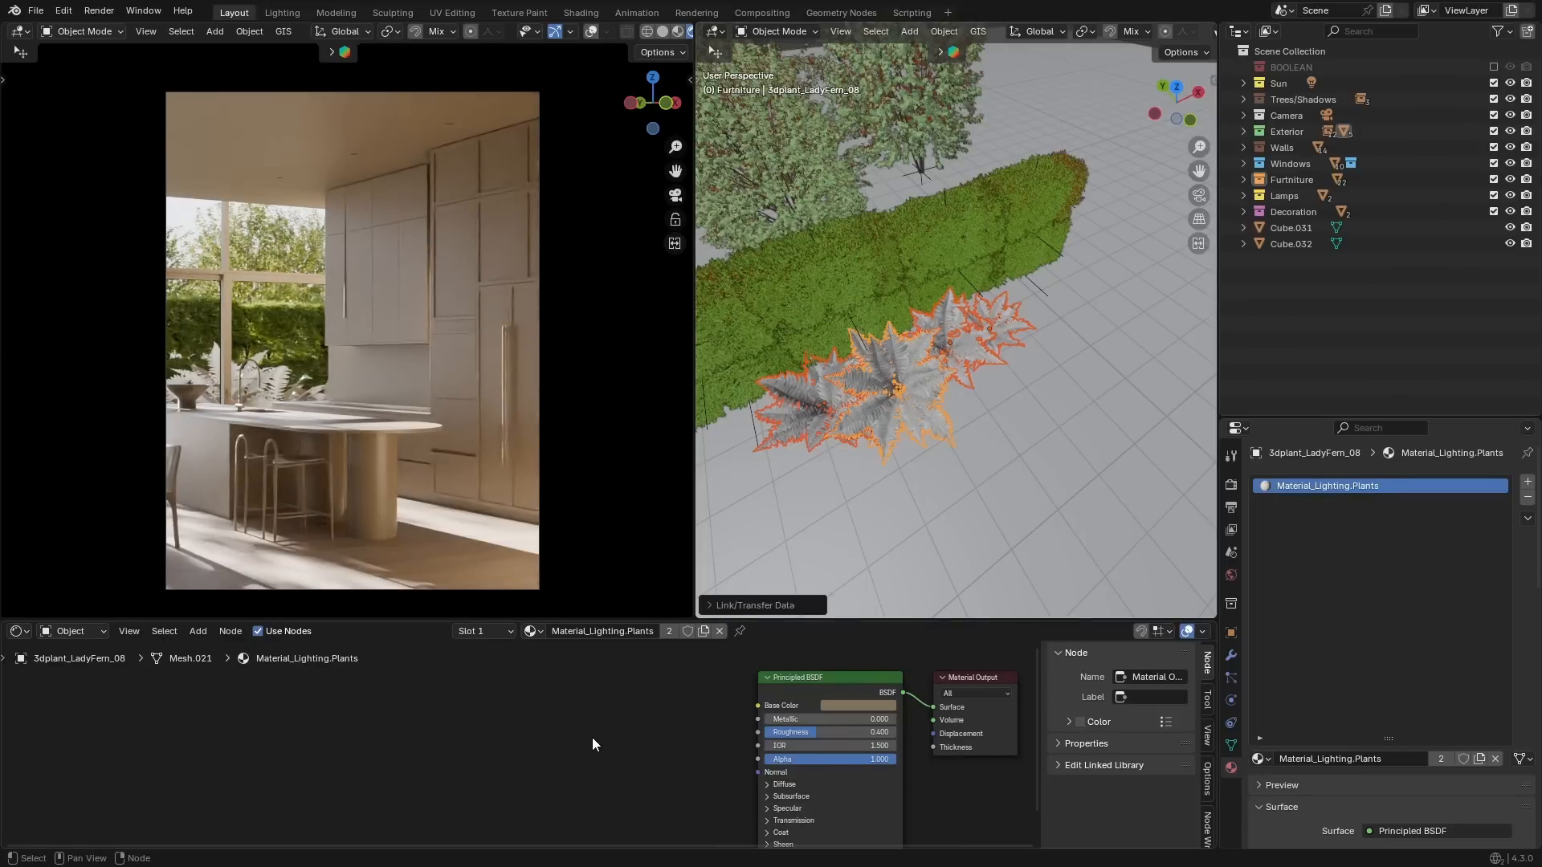
Change the plants material's base colour to olive green with saturation about 0.81 and value about 0.10.
{"action": "scroll", "coordinate": [623, 737], "scroll_direction": "down", "scroll_amount": 1}
{"action": "scroll", "coordinate": [623, 737], "scroll_direction": "down", "scroll_amount": 1}
{"action": "scroll", "coordinate": [263, 464], "scroll_direction": "up", "scroll_amount": 1}
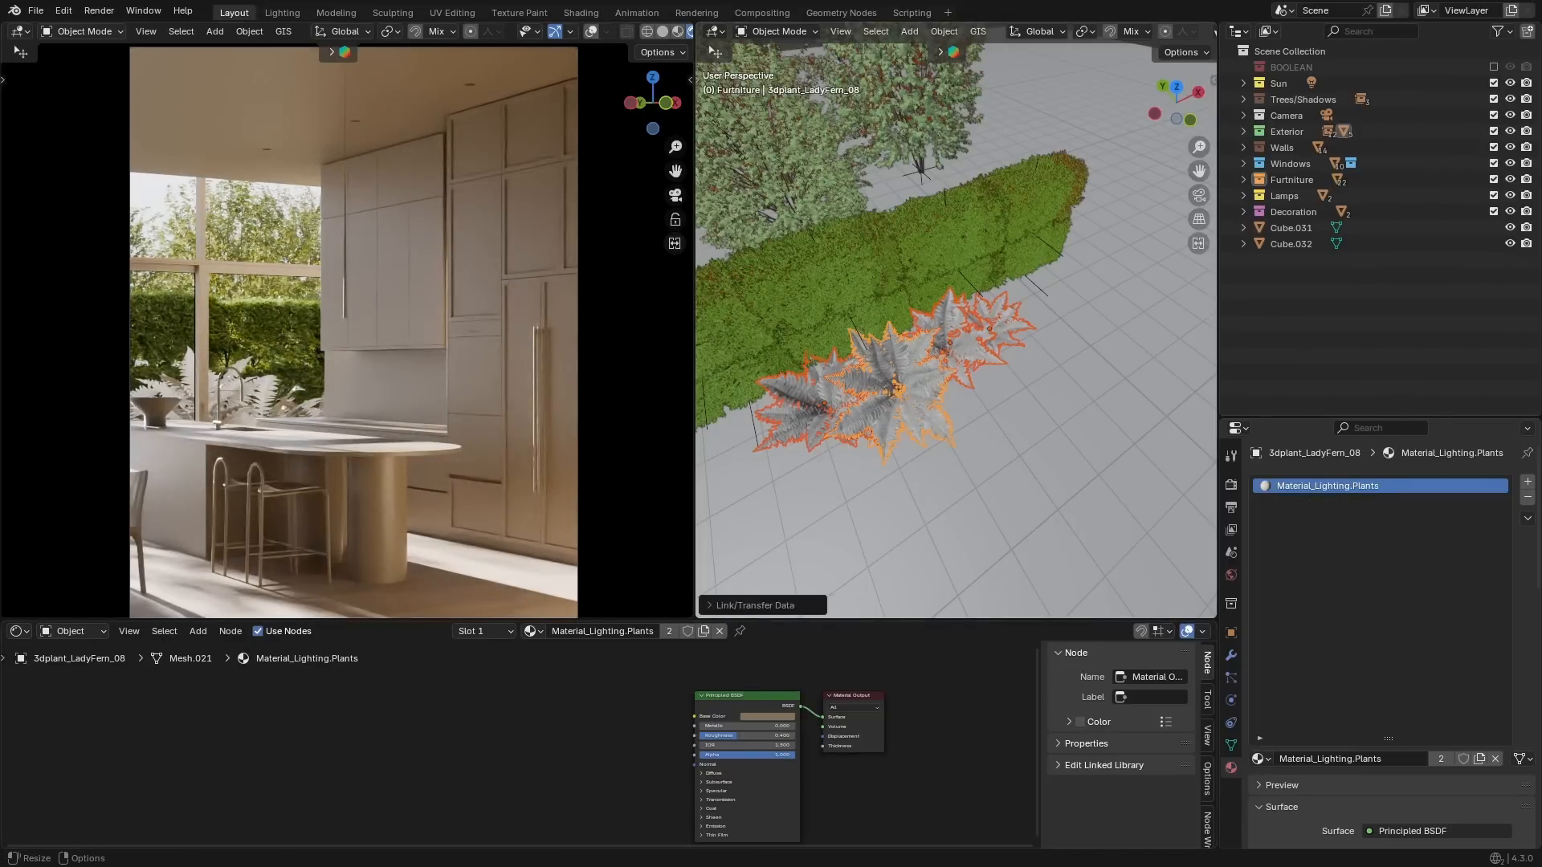
{"action": "scroll", "coordinate": [656, 728], "scroll_direction": "up", "scroll_amount": 3}
{"action": "middle_click_drag", "start_coordinate": [638, 742], "coordinate": [556, 732]}
{"action": "left_click", "coordinate": [696, 705]}
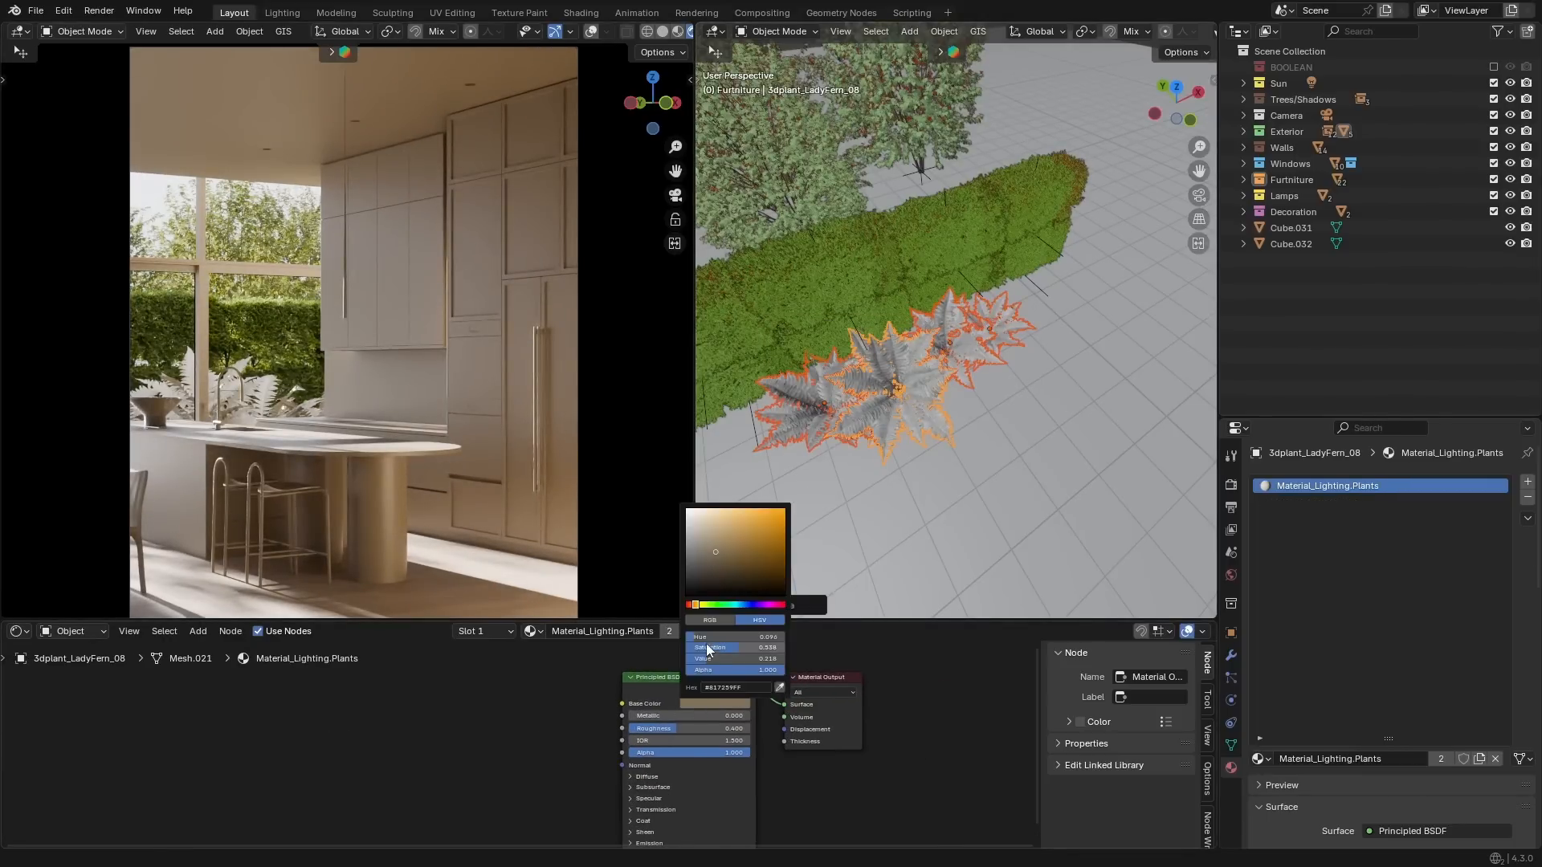
{"action": "left_click_drag", "start_coordinate": [701, 637], "coordinate": [706, 640]}
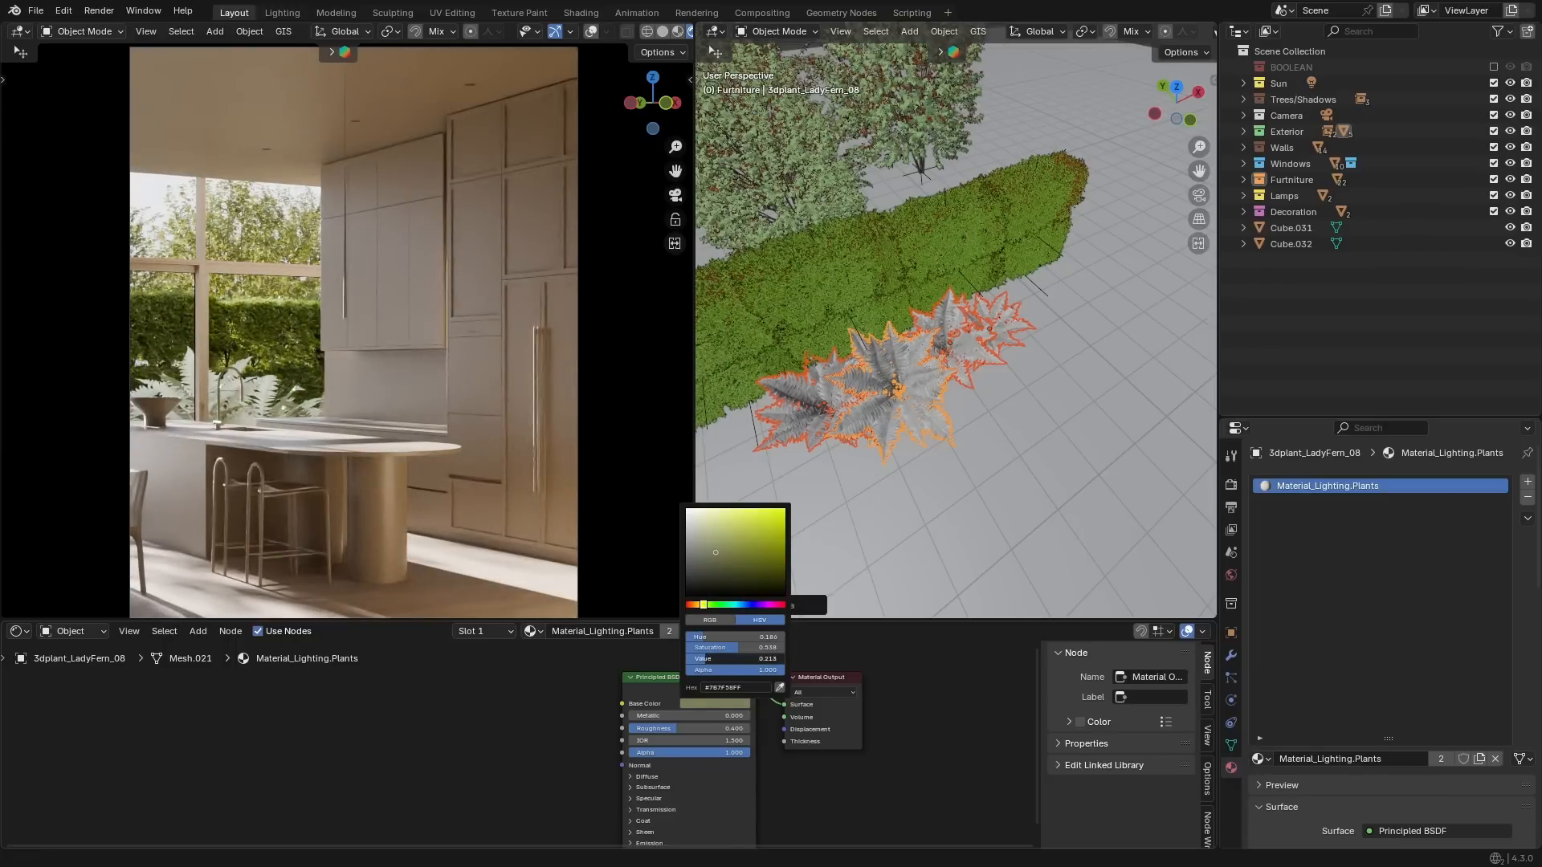
{"action": "left_click_drag", "start_coordinate": [715, 551], "coordinate": [742, 565]}
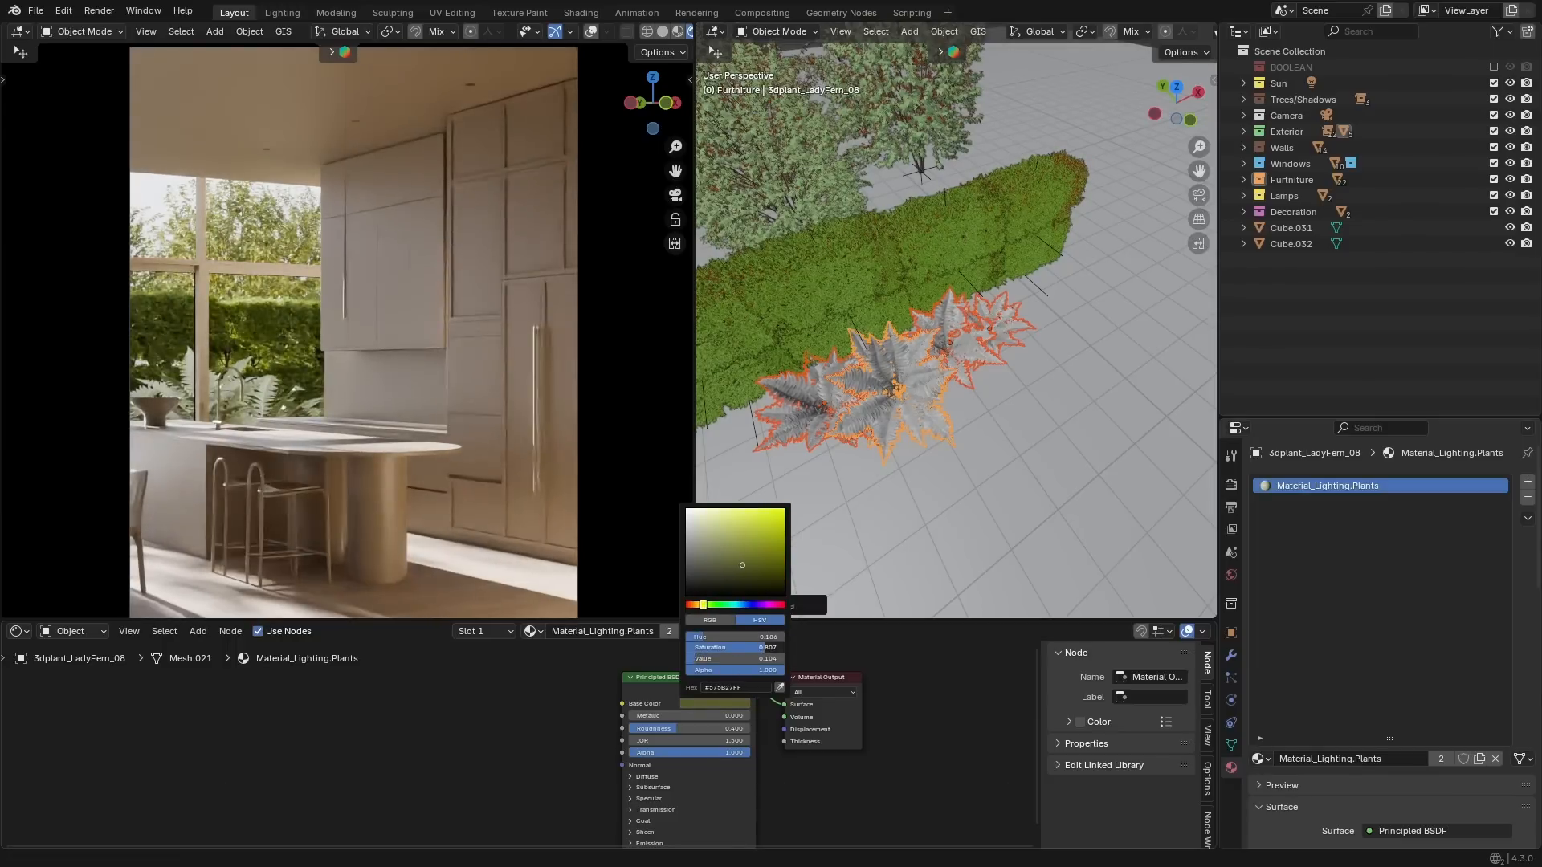
Expand the plants material's Specular settings and set the IOR Level to 0.2.
{"action": "scroll", "coordinate": [247, 426], "scroll_direction": "up", "scroll_amount": 5}
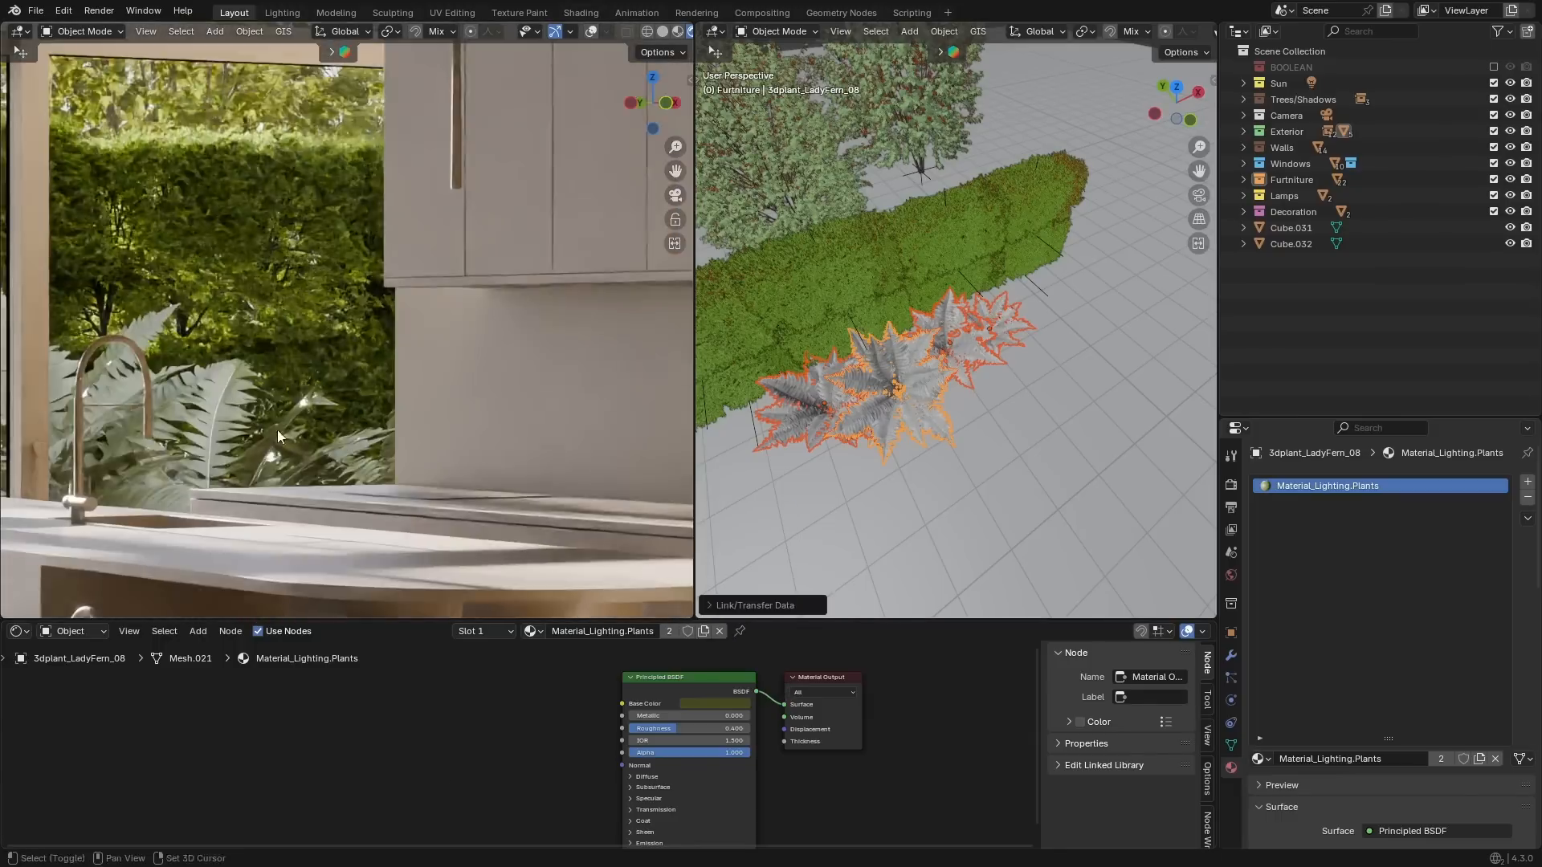
{"action": "scroll", "coordinate": [589, 788], "scroll_direction": "down", "scroll_amount": 1}
{"action": "scroll", "coordinate": [589, 791], "scroll_direction": "up", "scroll_amount": 1}
{"action": "left_click", "coordinate": [630, 794]}
{"action": "middle_click_drag", "start_coordinate": [590, 802], "coordinate": [493, 739]}
{"action": "left_click", "coordinate": [577, 761]}
{"action": "key", "text": "Return"}
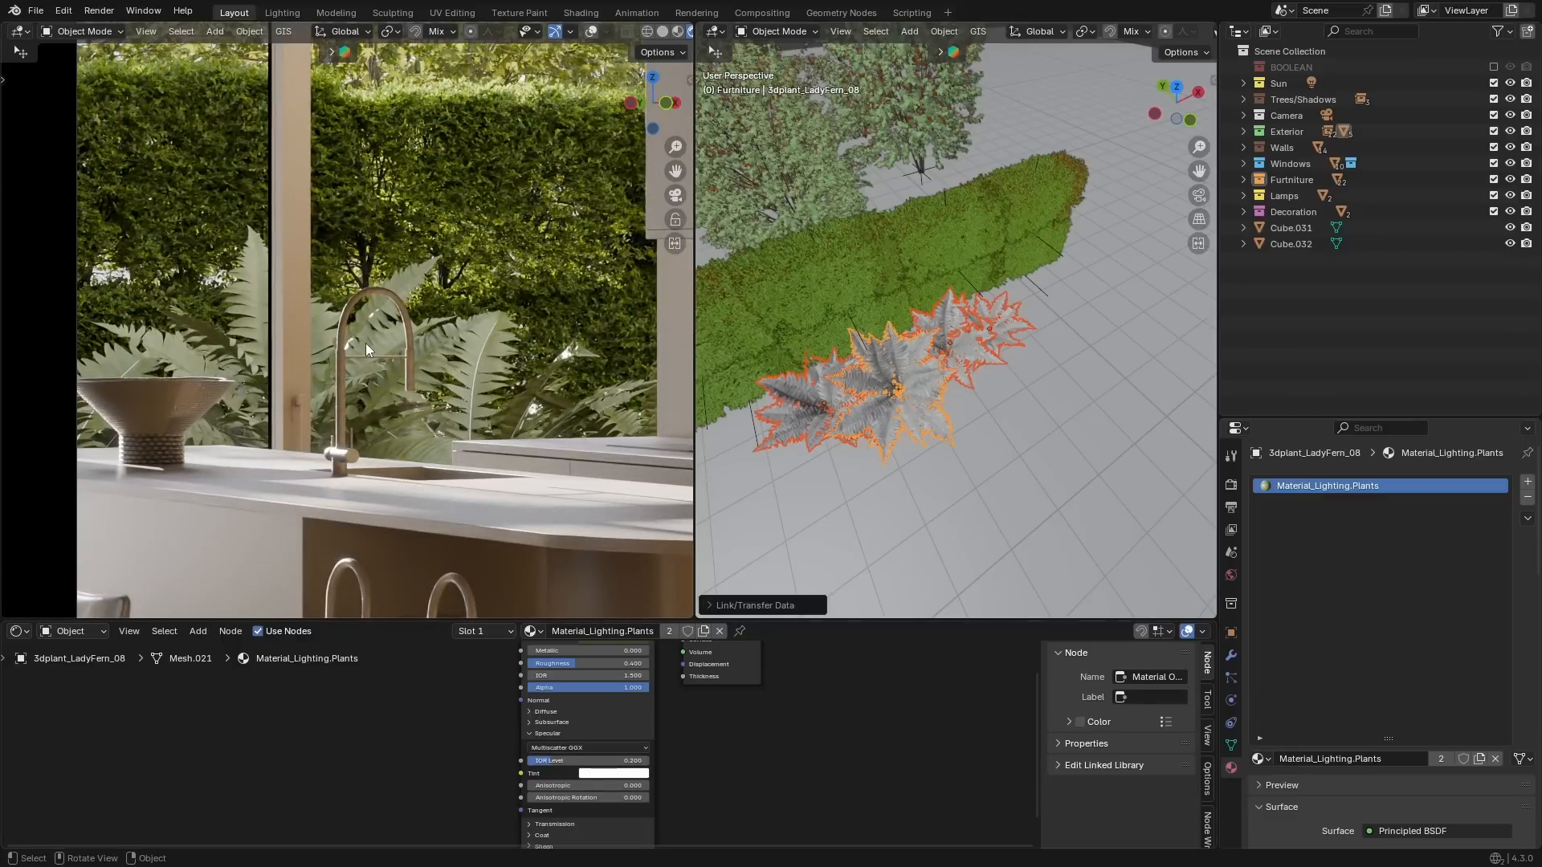
Lower the plants material's specular IOR Level to 0.1.
{"action": "scroll", "coordinate": [365, 350], "scroll_direction": "down", "scroll_amount": 3}
{"action": "middle_click_drag", "start_coordinate": [563, 786], "coordinate": [546, 819]}
{"action": "middle_click_drag", "start_coordinate": [546, 719], "coordinate": [566, 644]}
{"action": "left_click_drag", "start_coordinate": [568, 721], "coordinate": [556, 719]}
{"action": "middle_click_drag", "start_coordinate": [453, 744], "coordinate": [396, 811]}
{"action": "scroll", "coordinate": [386, 408], "scroll_direction": "down", "scroll_amount": 1}
{"action": "middle_click_drag", "start_coordinate": [385, 408], "coordinate": [351, 445], "text": "shift"}
Darken the plants material's base colour to a very dark olive green.
{"action": "middle_click_drag", "start_coordinate": [551, 664], "coordinate": [548, 695]}
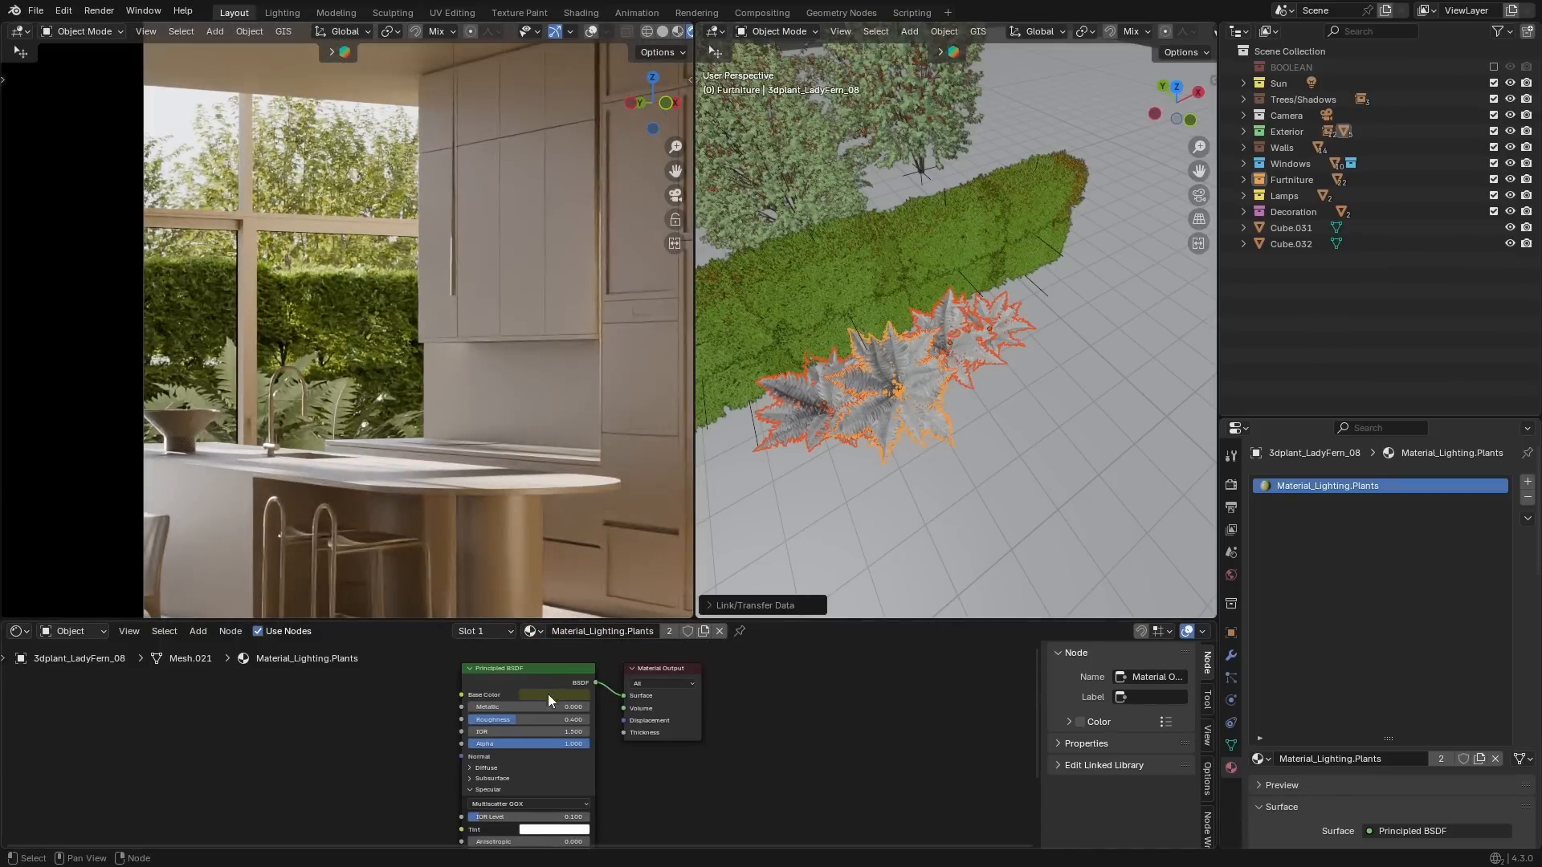
{"action": "left_click", "coordinate": [548, 694]}
{"action": "left_click_drag", "start_coordinate": [593, 656], "coordinate": [586, 655]}
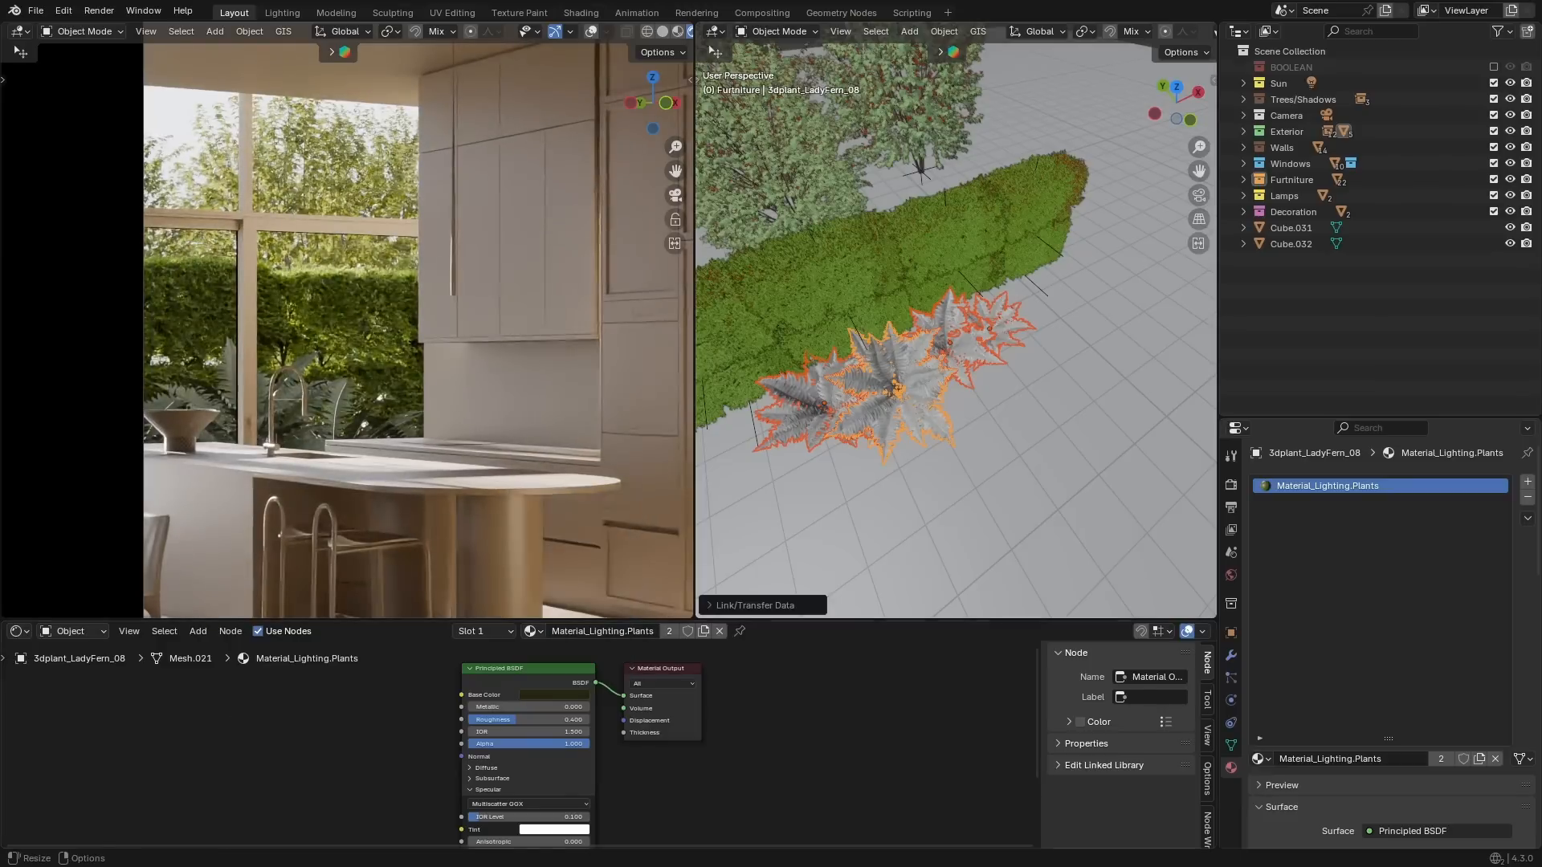
Move the Principled BSDF away from the Material Output and add a Translucent BSDF node between them.
{"action": "middle_click_drag", "start_coordinate": [468, 772], "coordinate": [417, 775]}
{"action": "scroll", "coordinate": [482, 763], "scroll_direction": "down", "scroll_amount": 1}
{"action": "left_click_drag", "start_coordinate": [514, 759], "coordinate": [252, 759]}
{"action": "middle_click_drag", "start_coordinate": [340, 758], "coordinate": [436, 743]}
{"action": "key", "text": "shift+a"}
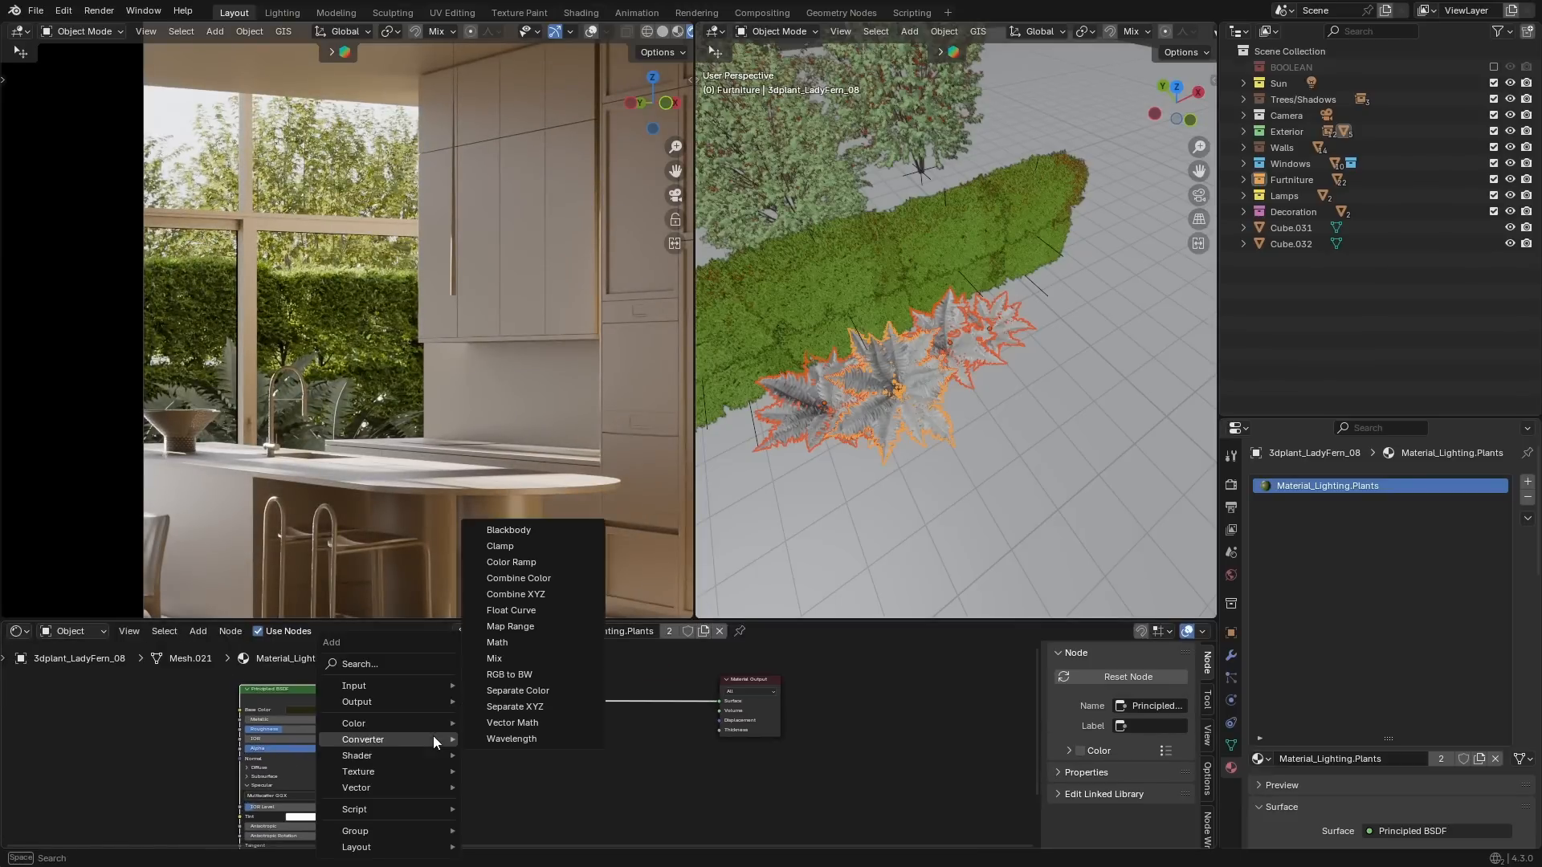
{"action": "type", "text": "transl"}
{"action": "key", "text": "Return"}
{"action": "left_click", "coordinate": [425, 759]}
{"action": "left_click_drag", "start_coordinate": [423, 760], "coordinate": [468, 728]}
Add an Add Shader node that combines the Principled BSDF with the Translucent BSDF.
{"action": "key", "text": "shift+a"}
{"action": "type", "text": "add"}
{"action": "key", "text": "Return"}
{"action": "left_click", "coordinate": [467, 697]}
{"action": "left_click_drag", "start_coordinate": [495, 819], "coordinate": [428, 705]}
{"action": "key", "text": "g"}
{"action": "left_click", "coordinate": [422, 740]}
Blend the Principled BSDF with the Add Shader output through a Mix Shader feeding the Material Output.
{"action": "left_click", "coordinate": [499, 756]}
{"action": "right_click_drag", "start_coordinate": [496, 754], "coordinate": [336, 700], "text": "ctrl+shift"}
{"action": "left_click_drag", "start_coordinate": [590, 727], "coordinate": [623, 695]}
{"action": "middle_click_drag", "start_coordinate": [628, 736], "coordinate": [784, 697]}
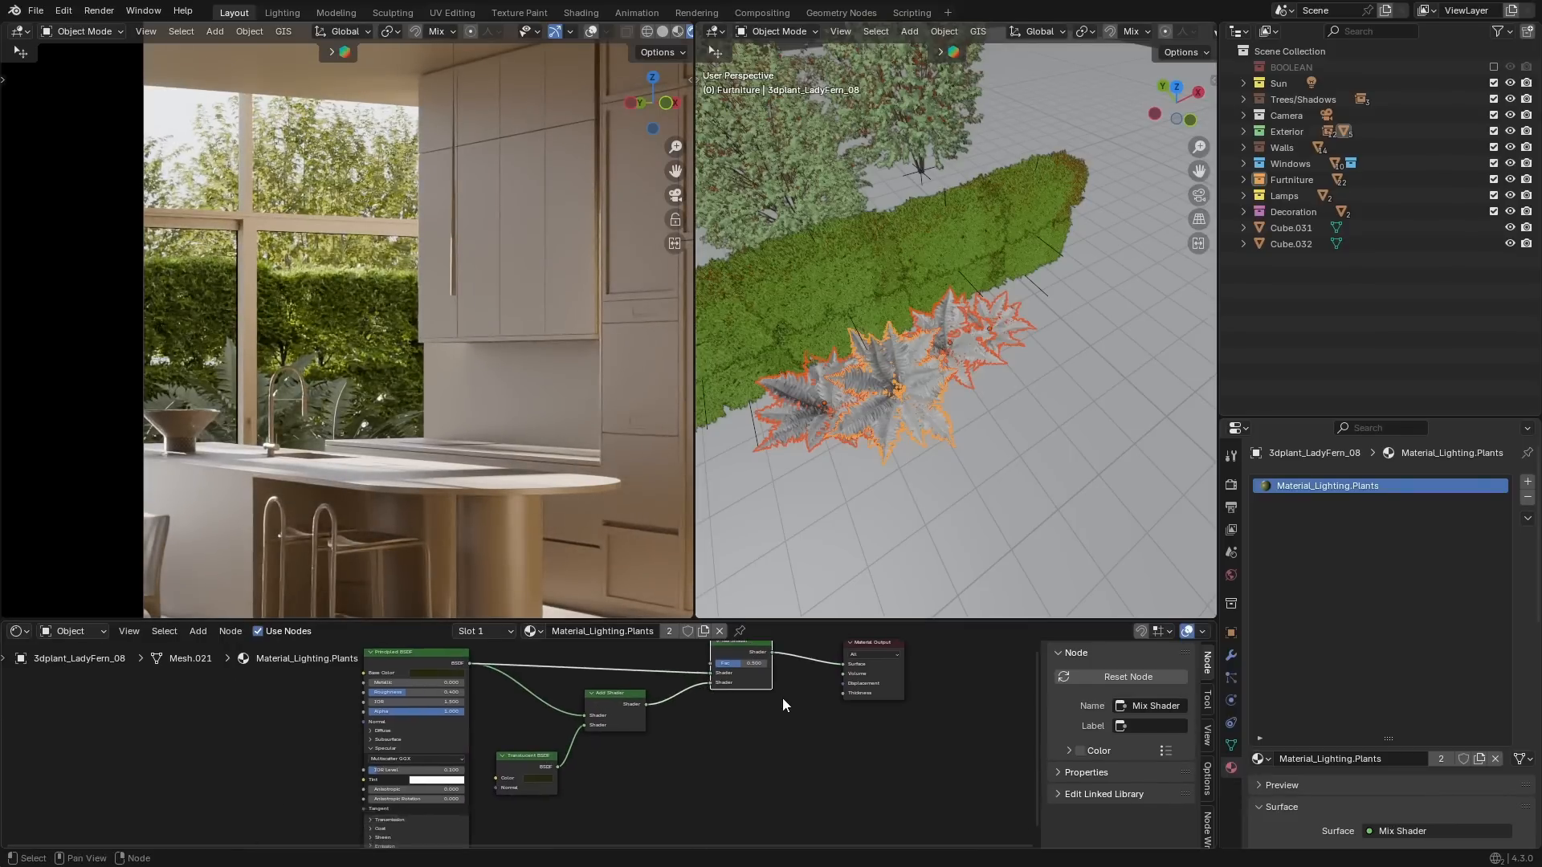
Brighten the olive green colour of the plants material's Translucent BSDF.
{"action": "scroll", "coordinate": [666, 768], "scroll_direction": "up", "scroll_amount": 1}
{"action": "middle_click_drag", "start_coordinate": [668, 743], "coordinate": [599, 744]}
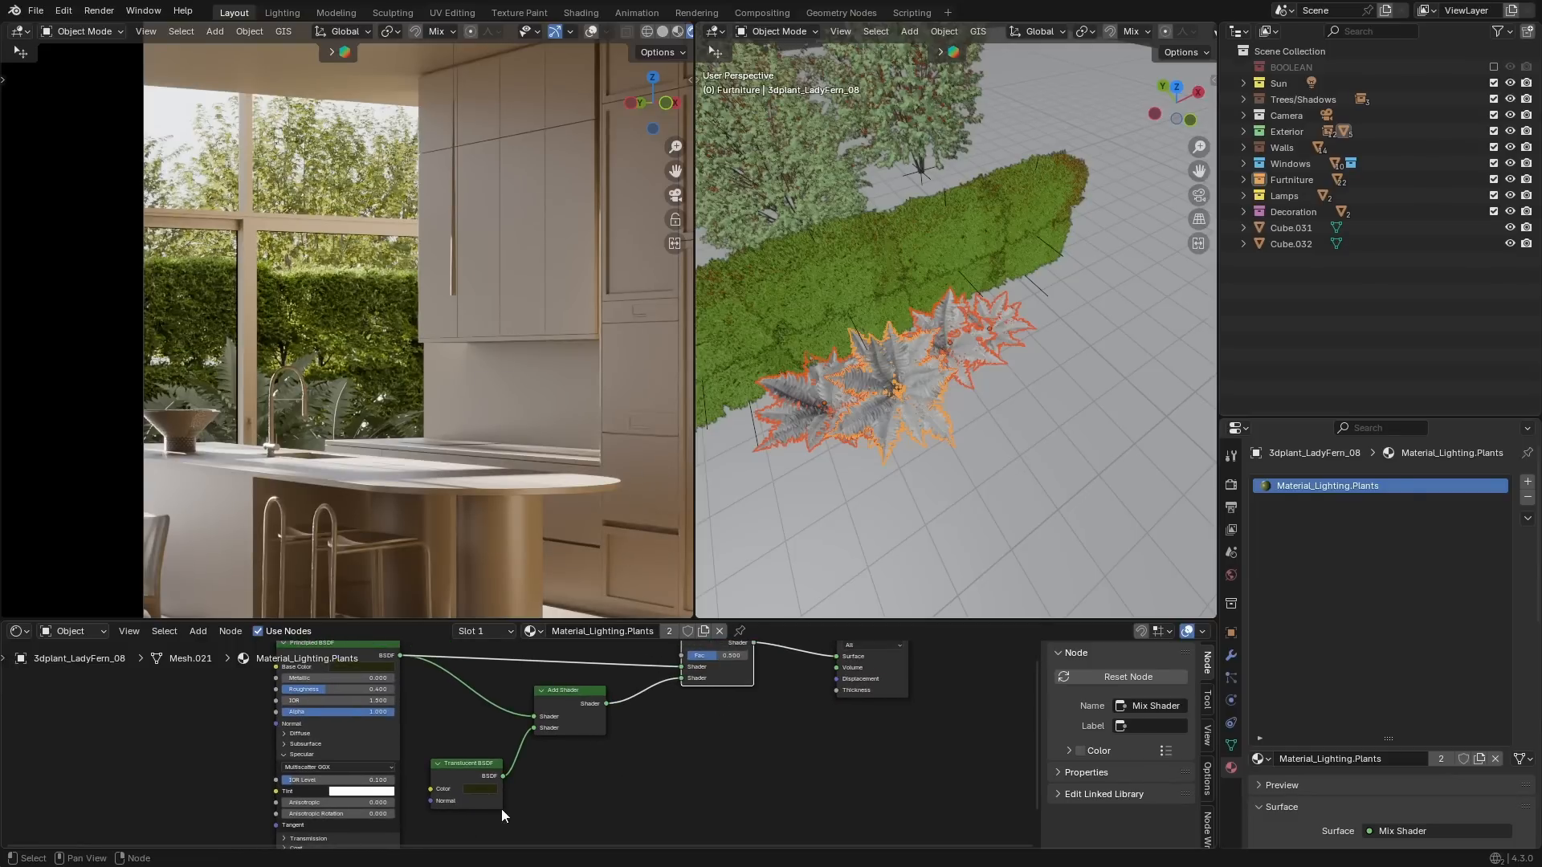
{"action": "scroll", "coordinate": [503, 807], "scroll_direction": "up", "scroll_amount": 1}
{"action": "middle_click_drag", "start_coordinate": [499, 812], "coordinate": [647, 797]}
{"action": "scroll", "coordinate": [556, 821], "scroll_direction": "up", "scroll_amount": 1}
{"action": "left_click", "coordinate": [596, 795]}
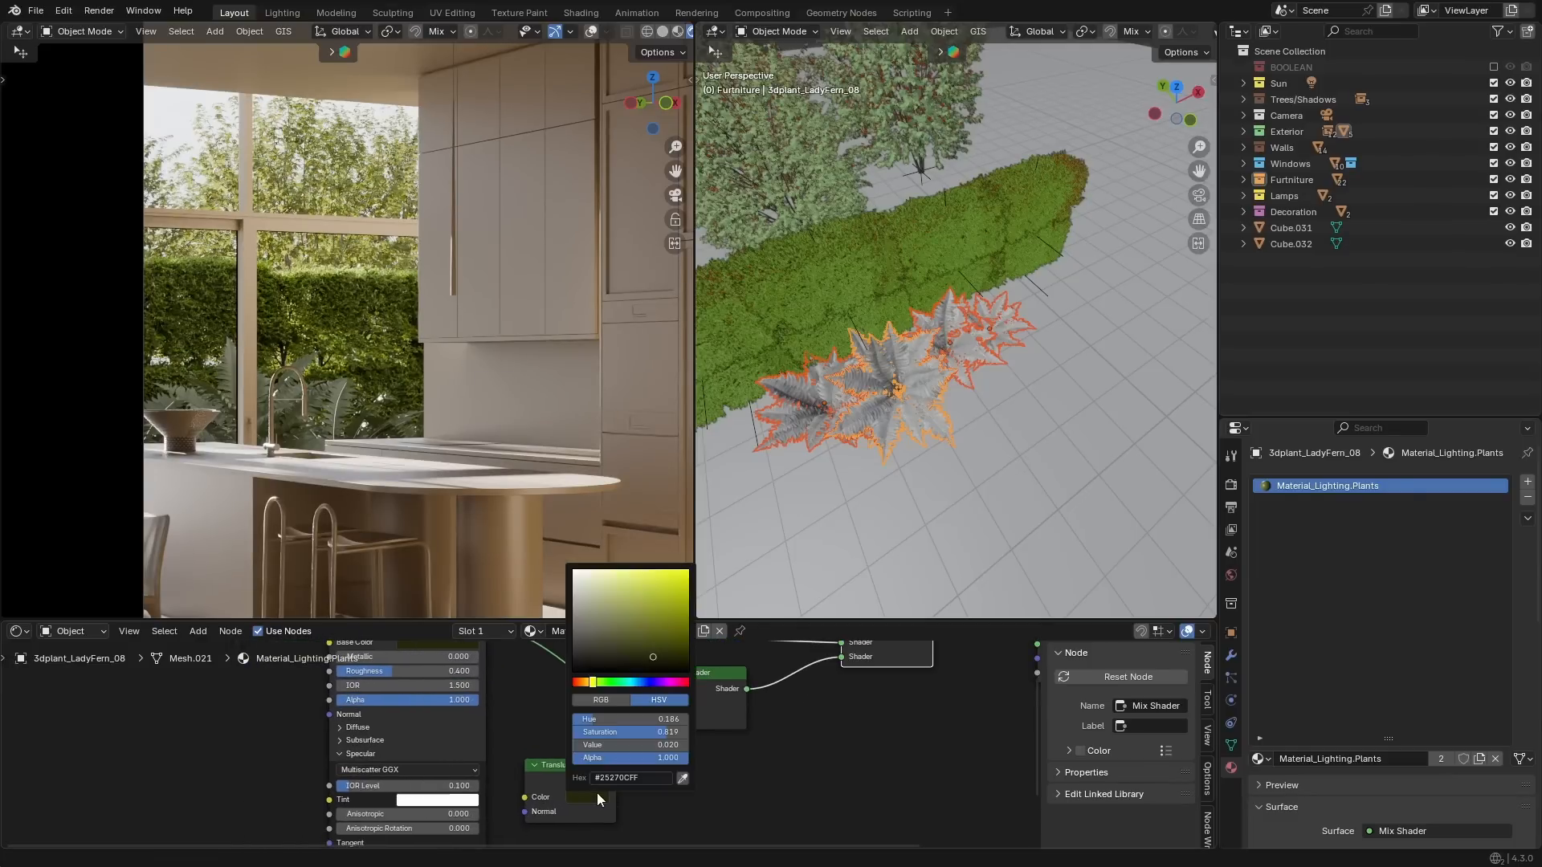
{"action": "left_click_drag", "start_coordinate": [606, 745], "coordinate": [658, 720]}
{"action": "scroll", "coordinate": [809, 705], "scroll_direction": "down", "scroll_amount": 3}
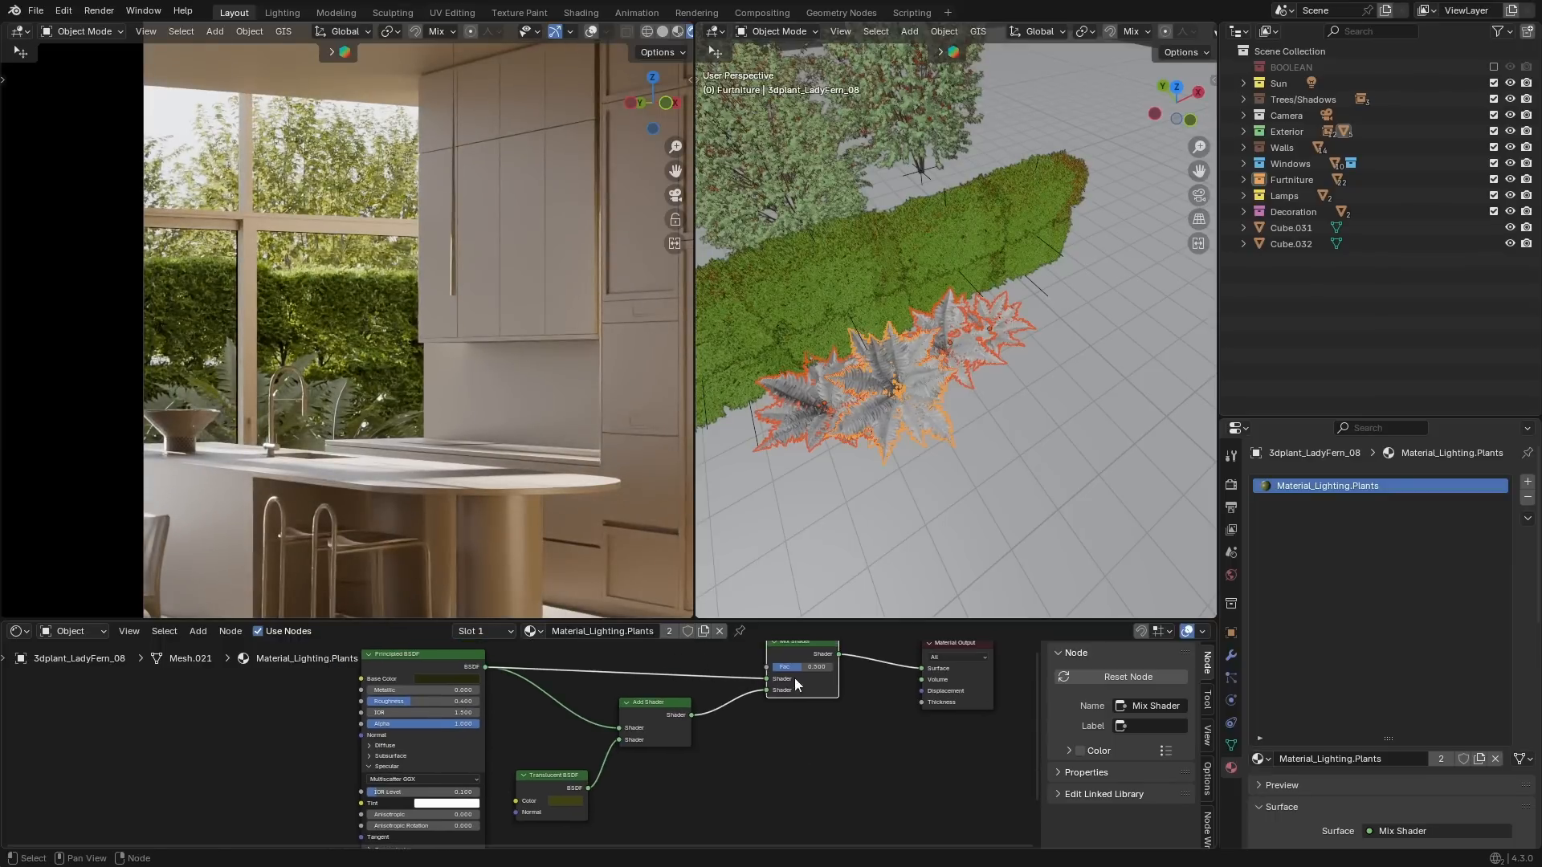
Raise the plants material's Mix Shader factor and return to the framed camera view.
{"action": "left_click_drag", "start_coordinate": [800, 666], "coordinate": [829, 667]}
{"action": "scroll", "coordinate": [828, 667], "scroll_direction": "down", "scroll_amount": 8}
{"action": "key", "text": "KP_0"}
{"action": "middle_click_drag", "start_coordinate": [344, 447], "coordinate": [457, 435]}
{"action": "left_click", "coordinate": [456, 436]}
{"action": "key", "text": "KP_0"}
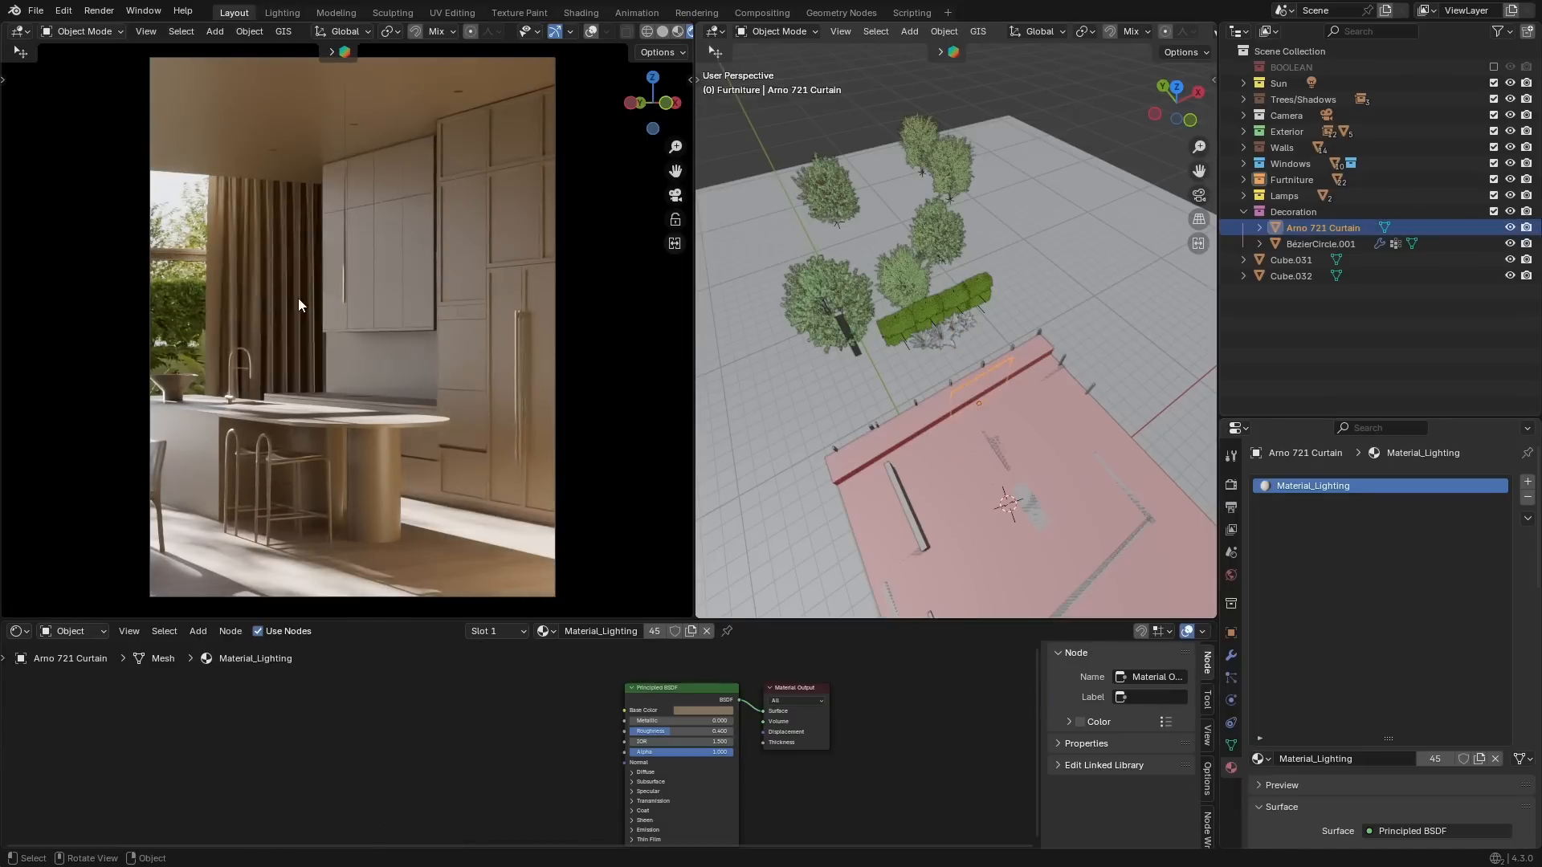
Name the curtain's material Curtain and place an Add Shader node between its Principled BSDF and Material Output.
{"action": "left_click", "coordinate": [601, 631]}
{"action": "type", "text": "Curtain"}
{"action": "key", "text": "Return"}
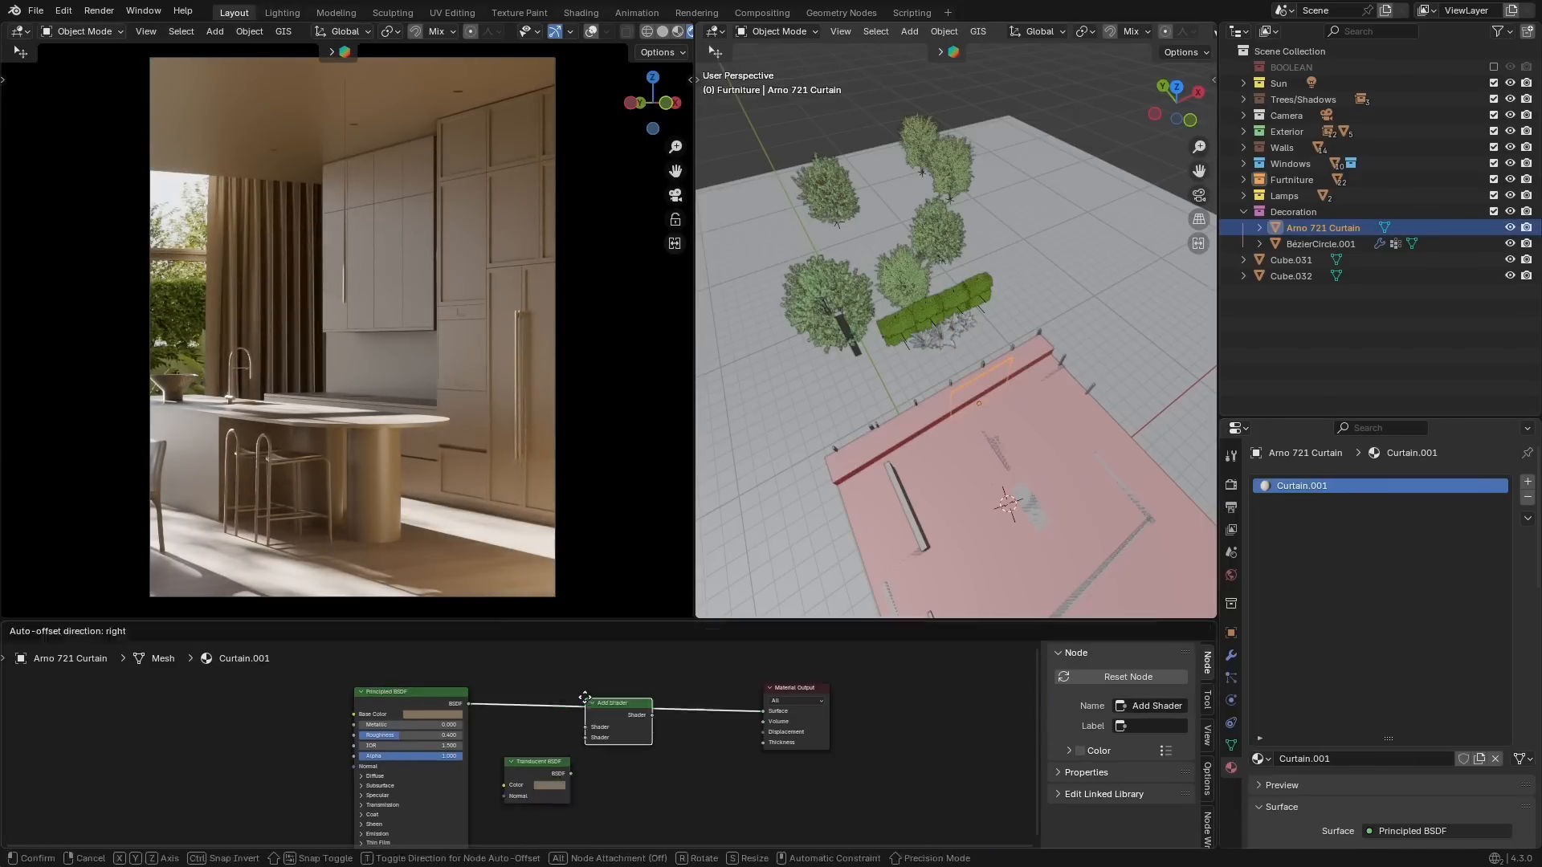
{"action": "left_click", "coordinate": [585, 697]}
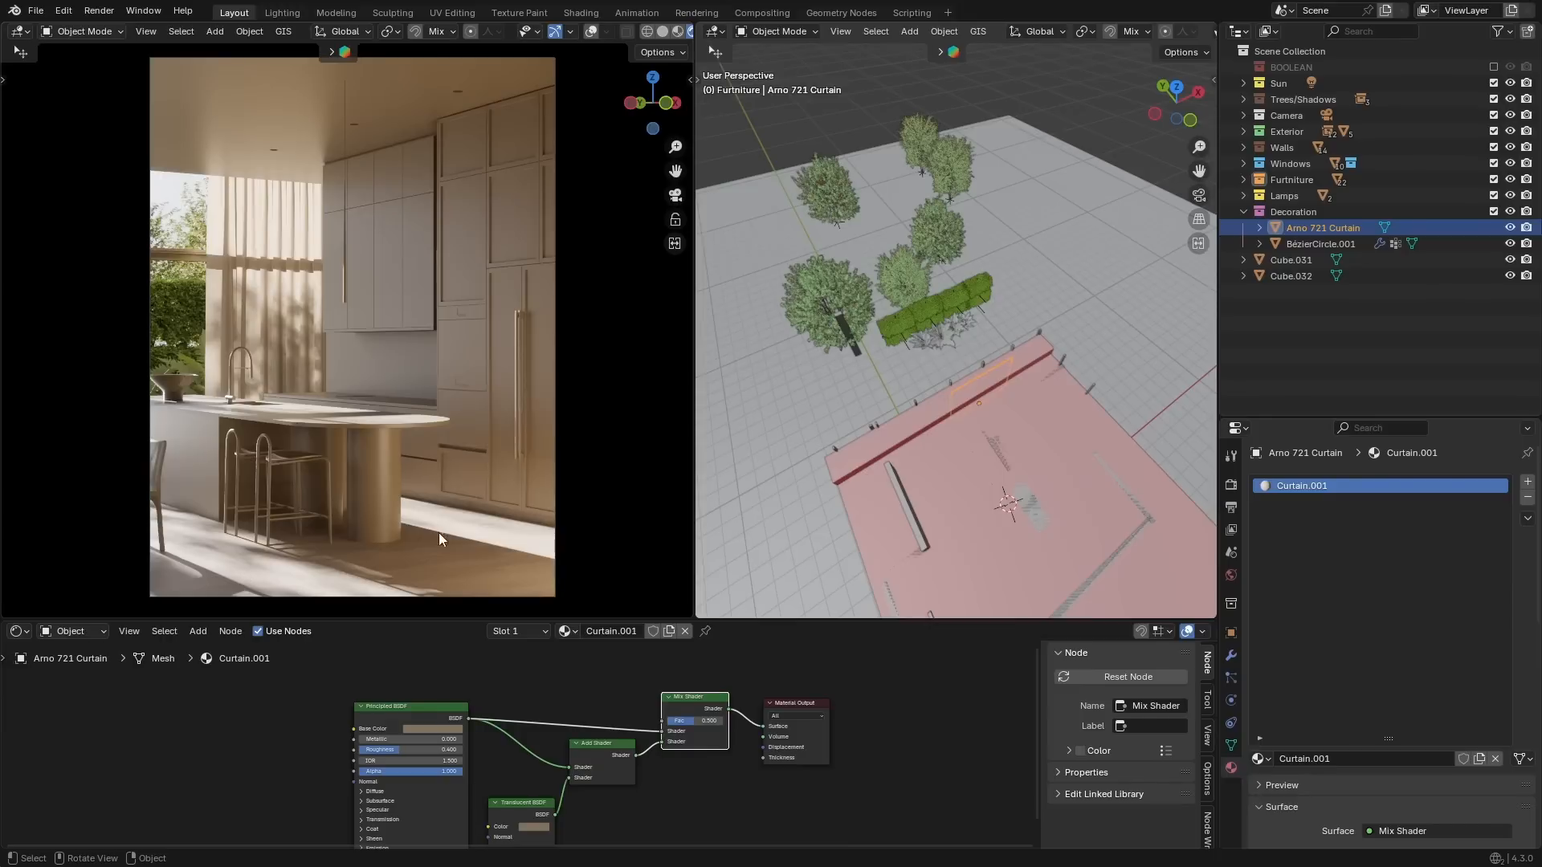
Assign Material_Lighting as the material in the wood floor's GeometryNodes modifier.
{"action": "left_click", "coordinate": [278, 578]}
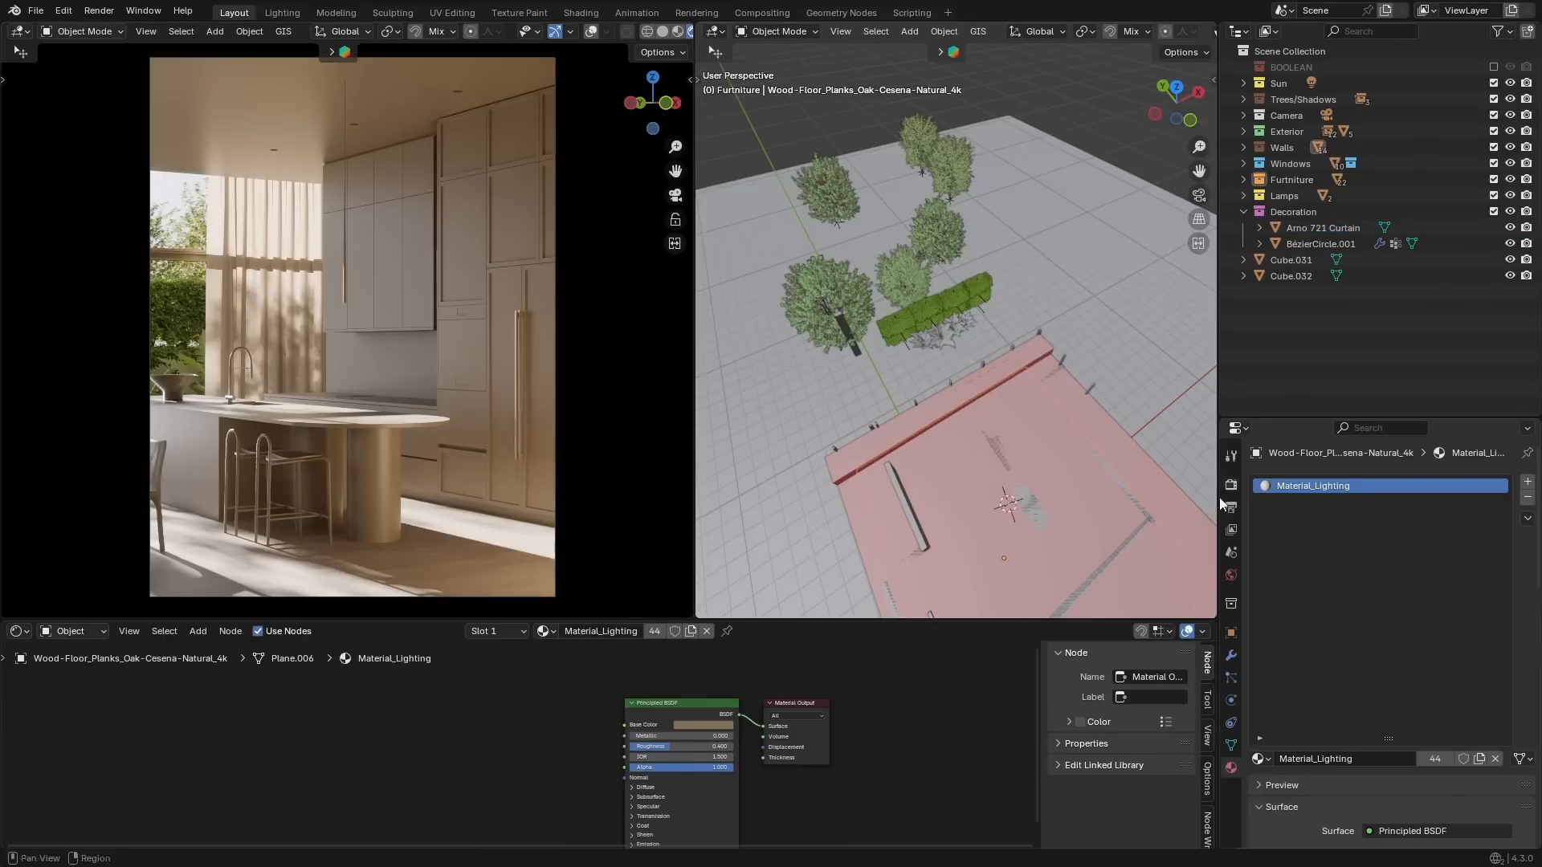
{"action": "left_click", "coordinate": [1231, 655]}
{"action": "left_click_drag", "start_coordinate": [1320, 418], "coordinate": [1320, 293]}
{"action": "left_click", "coordinate": [1258, 383]}
{"action": "left_click", "coordinate": [1400, 447]}
{"action": "type", "text": "light"}
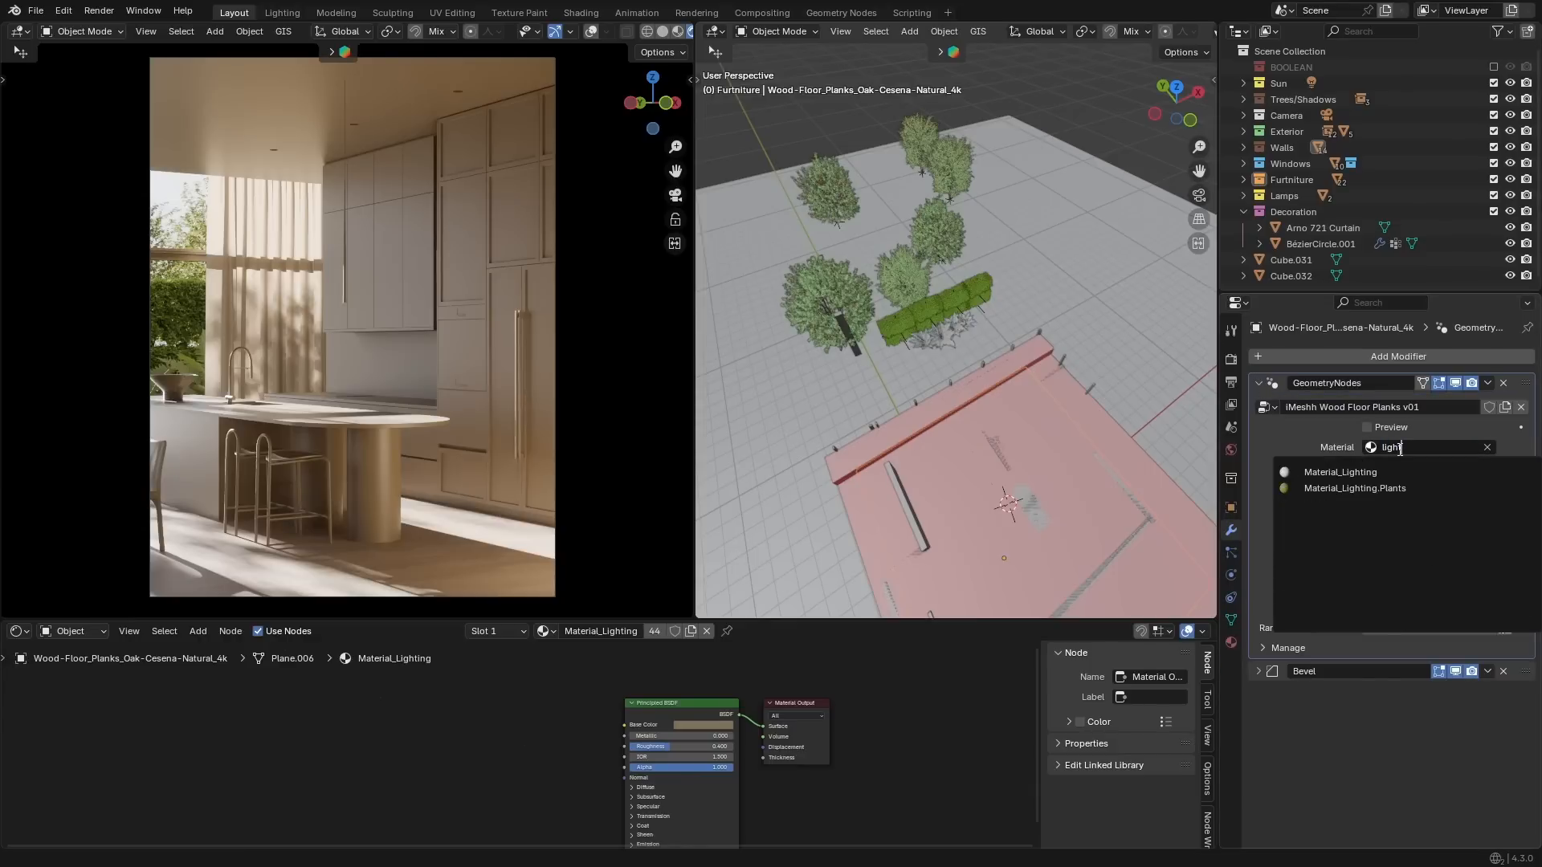
{"action": "key", "text": "Return"}
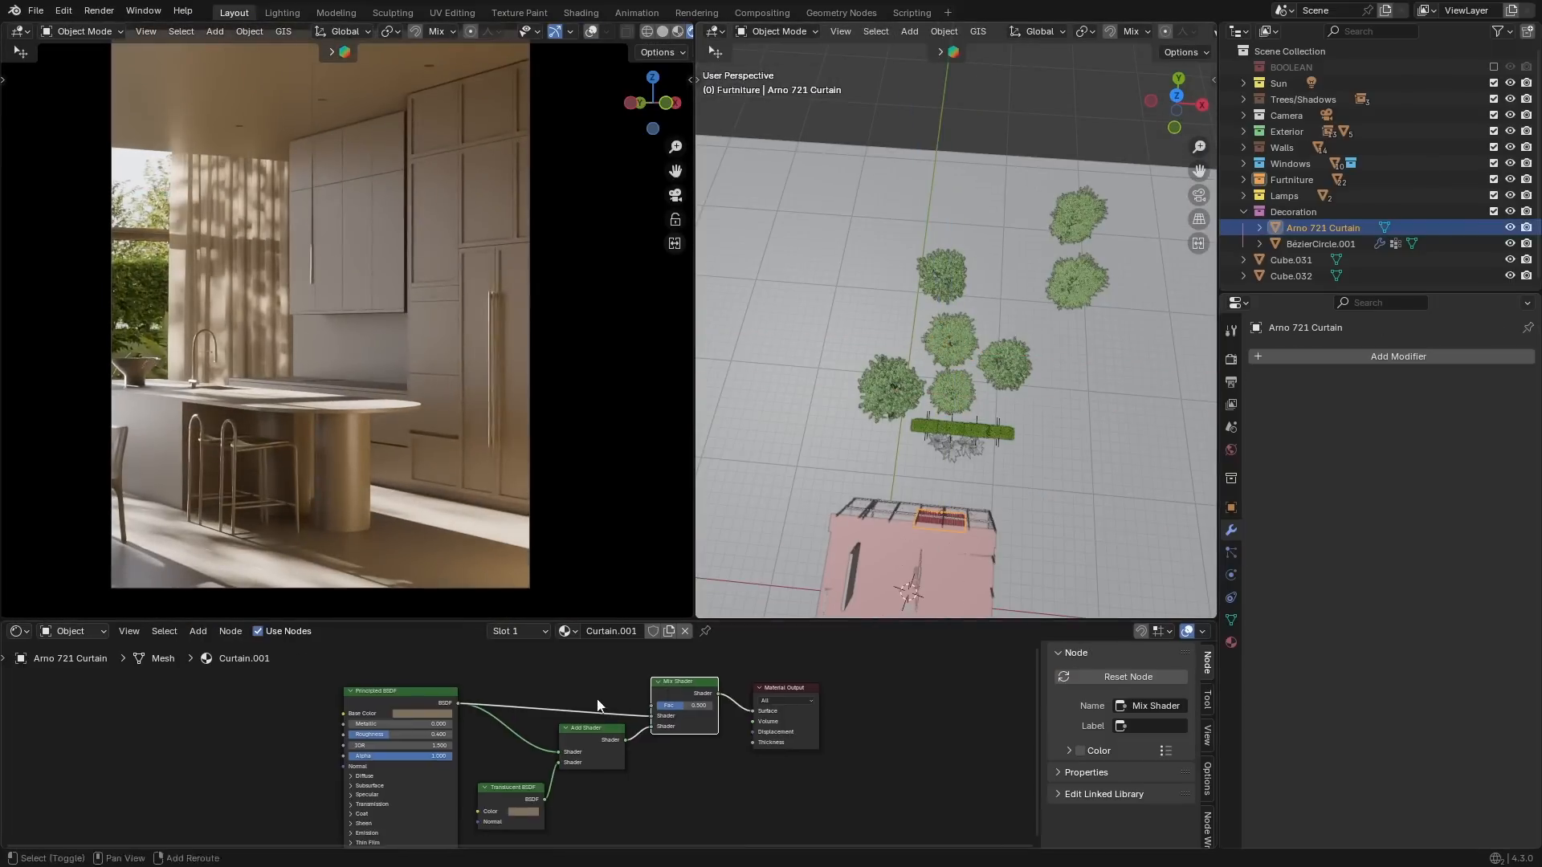
Adjust the curtain material's shading through its Translucent BSDF colour and Principled BSDF settings.
{"action": "left_click", "coordinate": [592, 735]}
{"action": "scroll", "coordinate": [561, 771], "scroll_direction": "up", "scroll_amount": 2}
{"action": "left_click", "coordinate": [512, 779]}
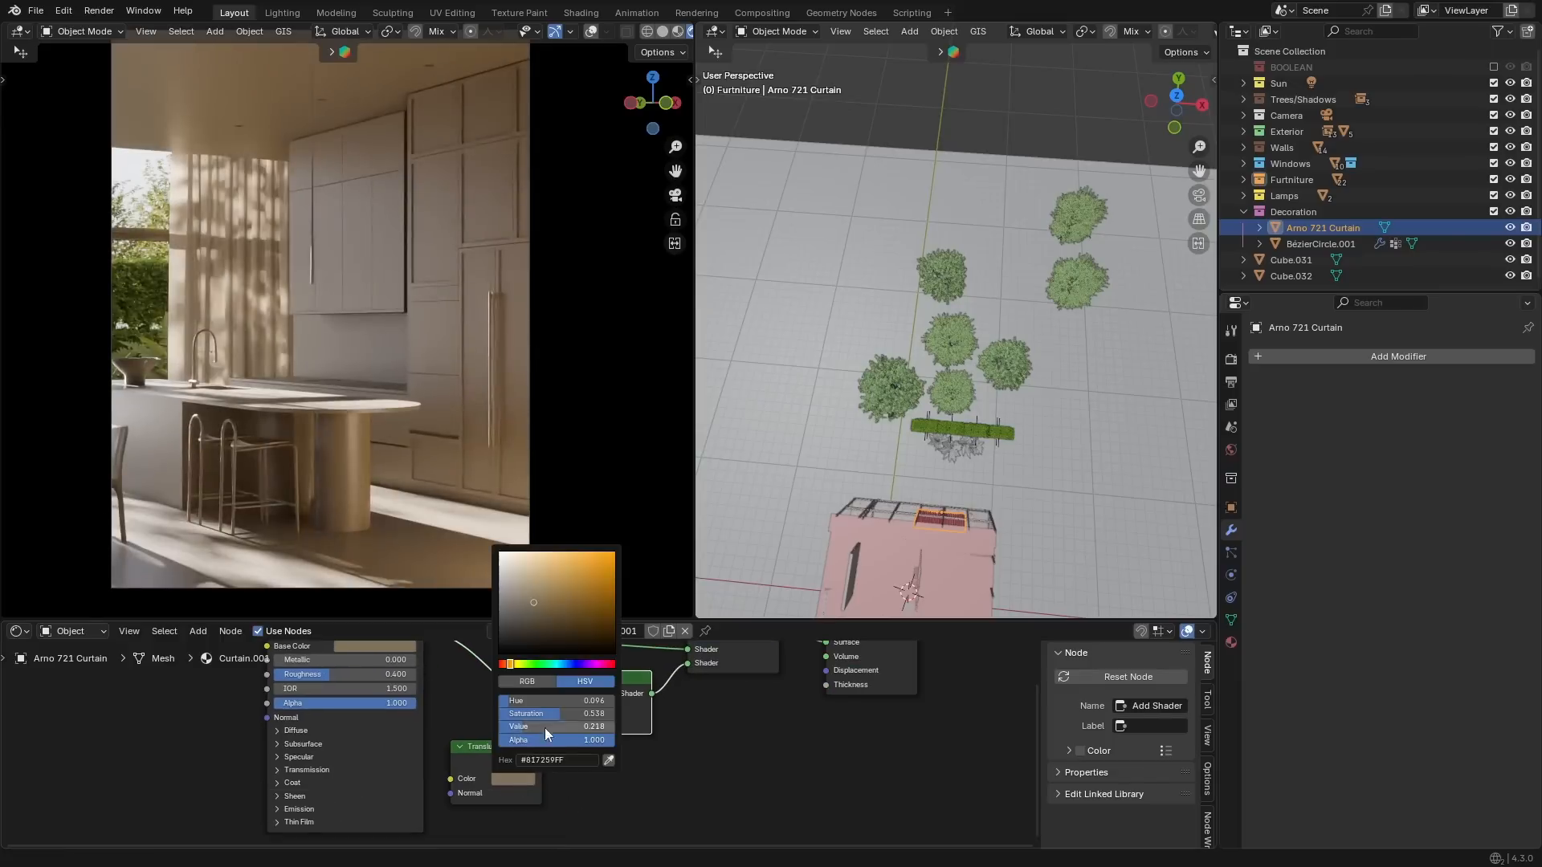
{"action": "scroll", "coordinate": [313, 710], "scroll_direction": "down", "scroll_amount": 1}
{"action": "mouse_move", "coordinate": [313, 710]}
{"action": "middle_mouse_down"}
{"action": "mouse_move", "coordinate": [331, 765]}
{"action": "mouse_move", "coordinate": [331, 726]}
{"action": "middle_mouse_up"}
{"action": "left_click_drag", "start_coordinate": [331, 724], "coordinate": [285, 725]}
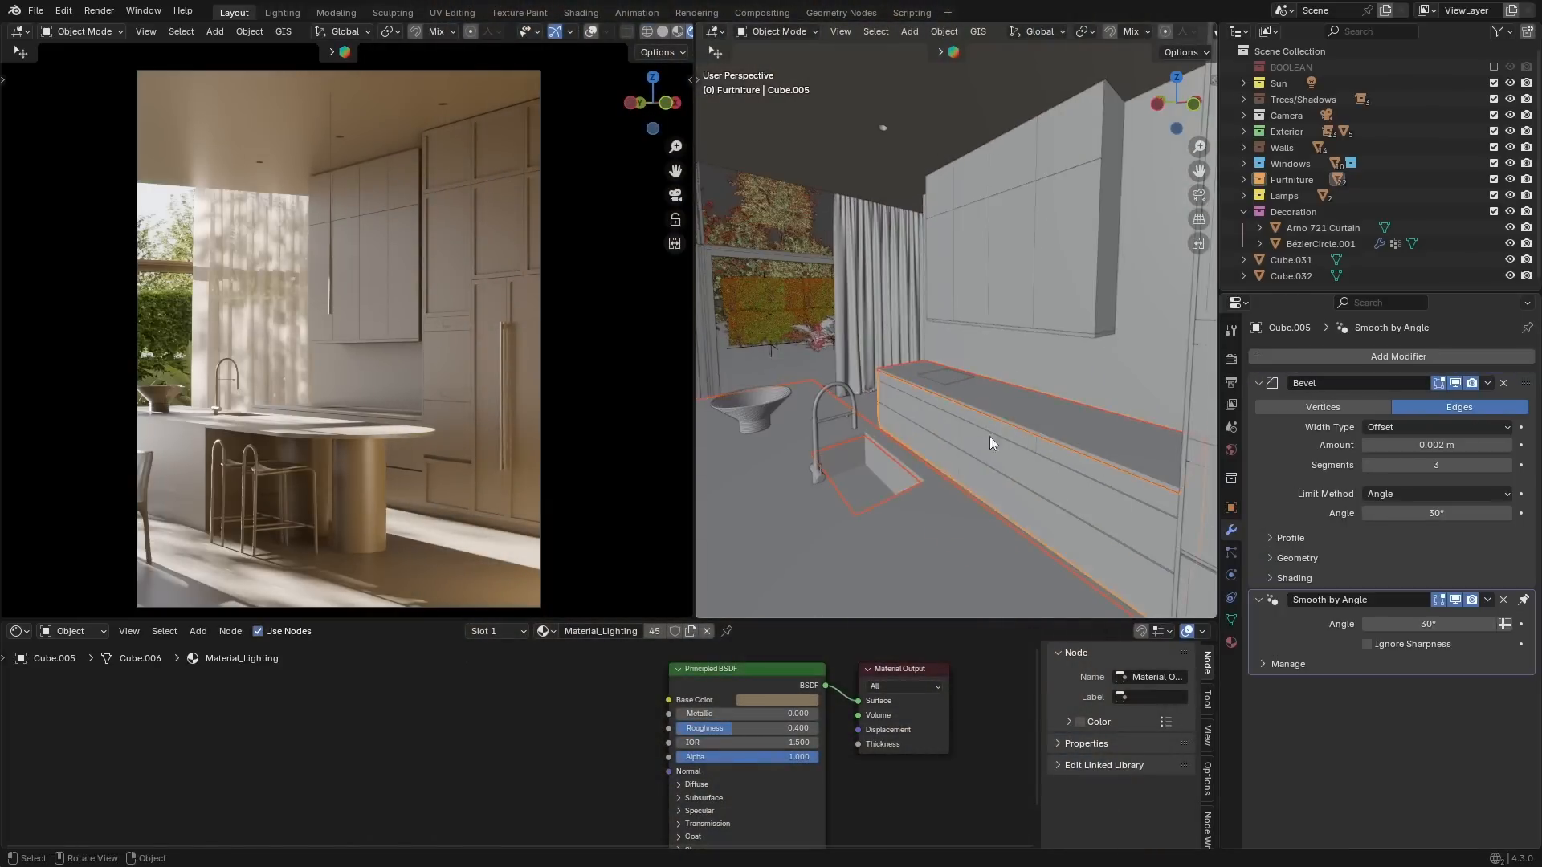
Add the wall cabinets, back wall and ceiling to the selected counter and name their shared material copy Material_Lighting.lighter.
{"action": "middle_click_drag", "start_coordinate": [990, 436], "coordinate": [994, 420]}
{"action": "left_click", "coordinate": [1037, 312], "text": "shift"}
{"action": "left_click", "coordinate": [1060, 341], "text": "shift"}
{"action": "left_click", "coordinate": [1136, 346], "text": "shift"}
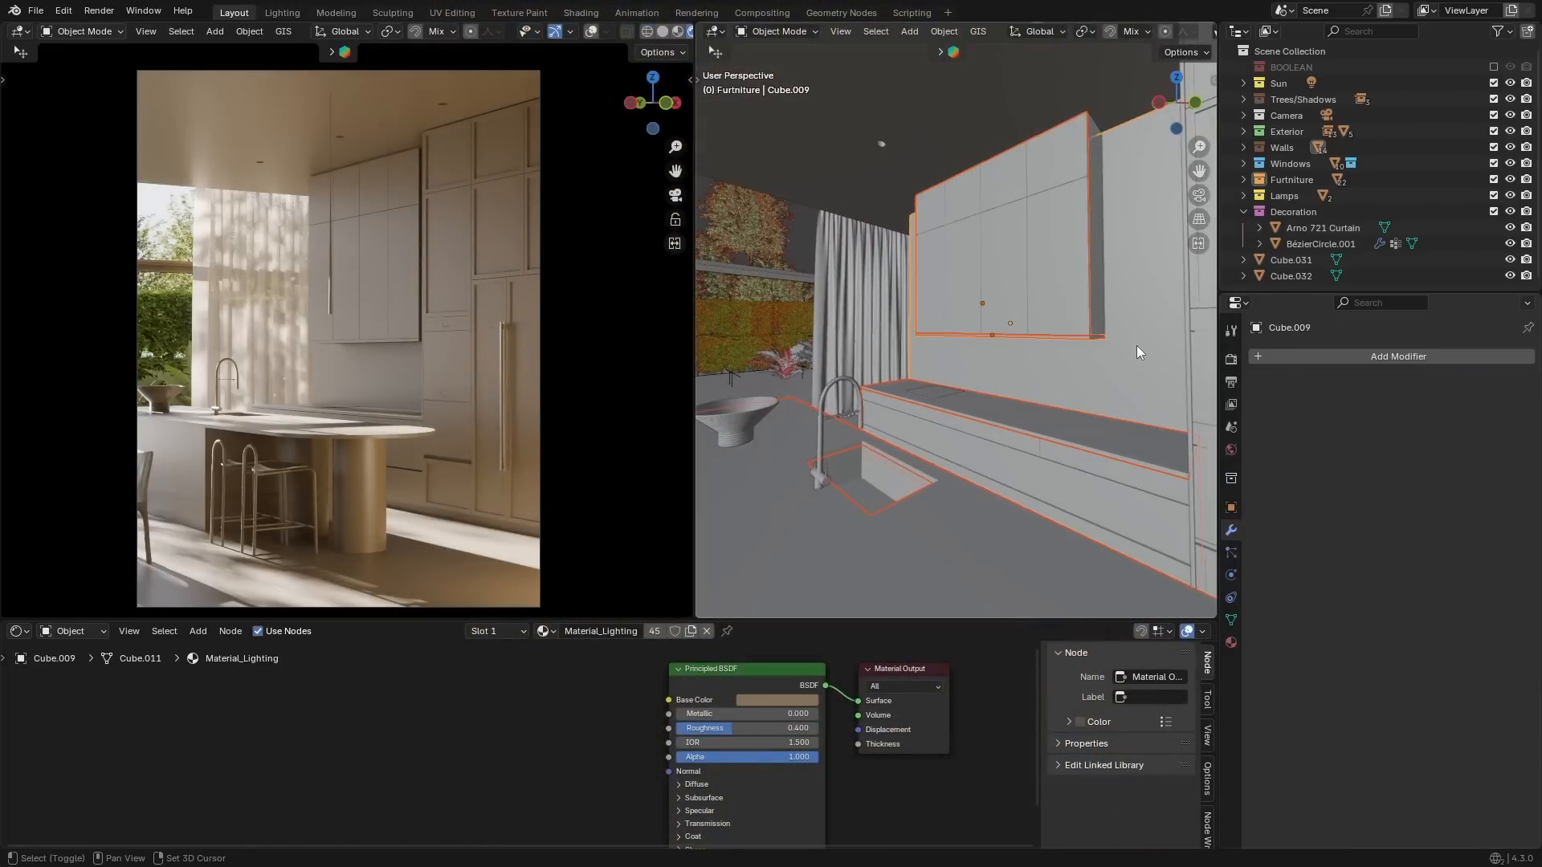
{"action": "left_click", "coordinate": [922, 128], "text": "shift"}
{"action": "middle_click_drag", "start_coordinate": [923, 362], "coordinate": [858, 532]}
{"action": "key", "text": "Return"}
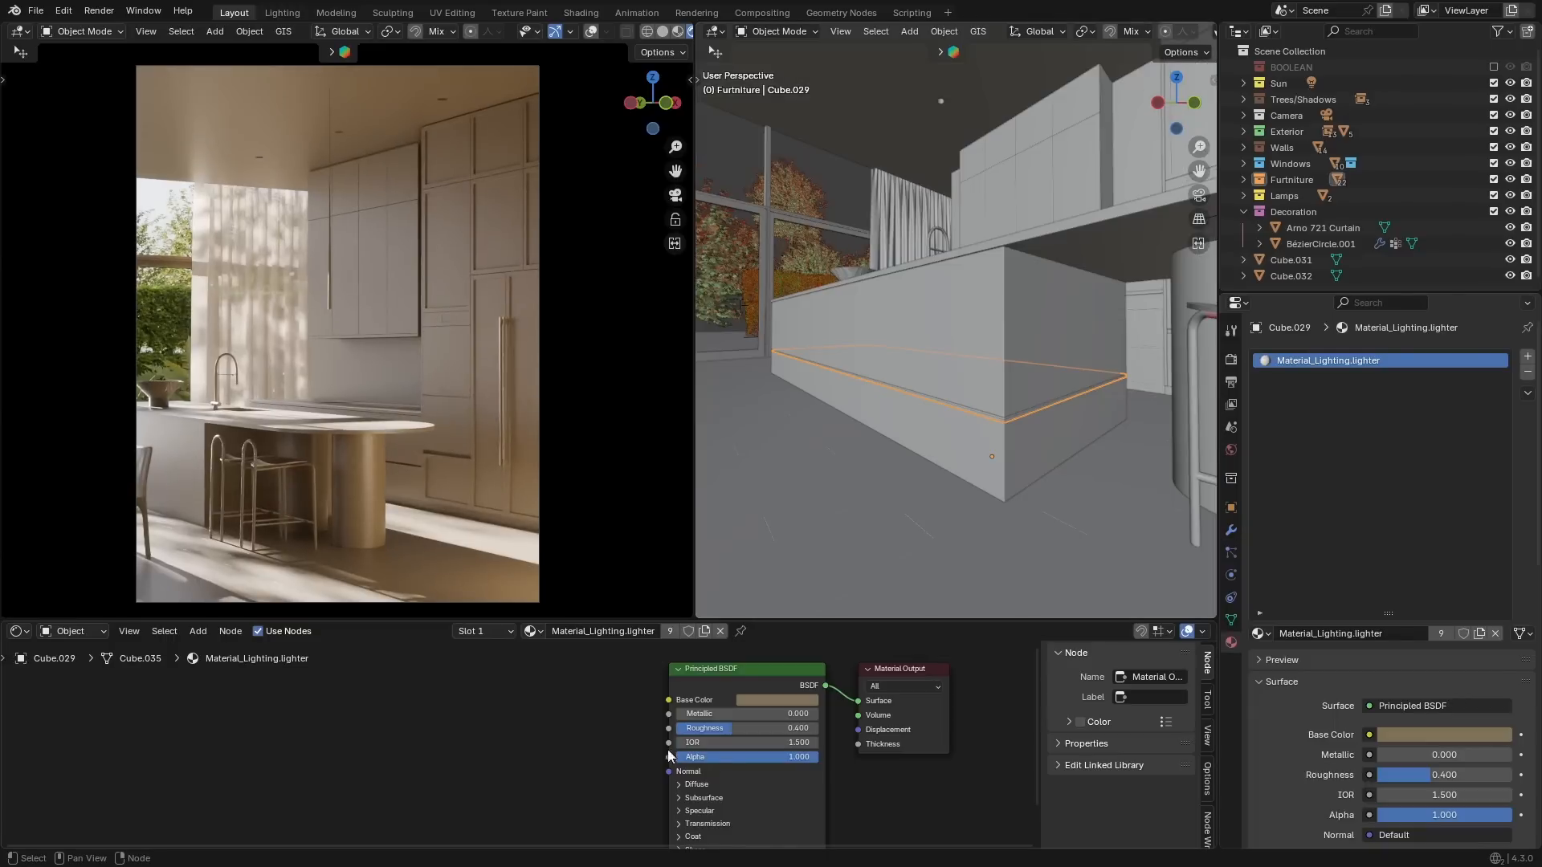
Lighten the base colour of Material_Lighting.lighter to saturation about 0.40 and value about 0.39.
{"action": "left_click", "coordinate": [740, 699]}
{"action": "mouse_move", "coordinate": [792, 649]}
{"action": "left_mouse_down"}
{"action": "mouse_move", "coordinate": [806, 649]}
{"action": "mouse_move", "coordinate": [784, 635]}
{"action": "left_mouse_up"}
{"action": "left_click_drag", "start_coordinate": [773, 513], "coordinate": [766, 507]}
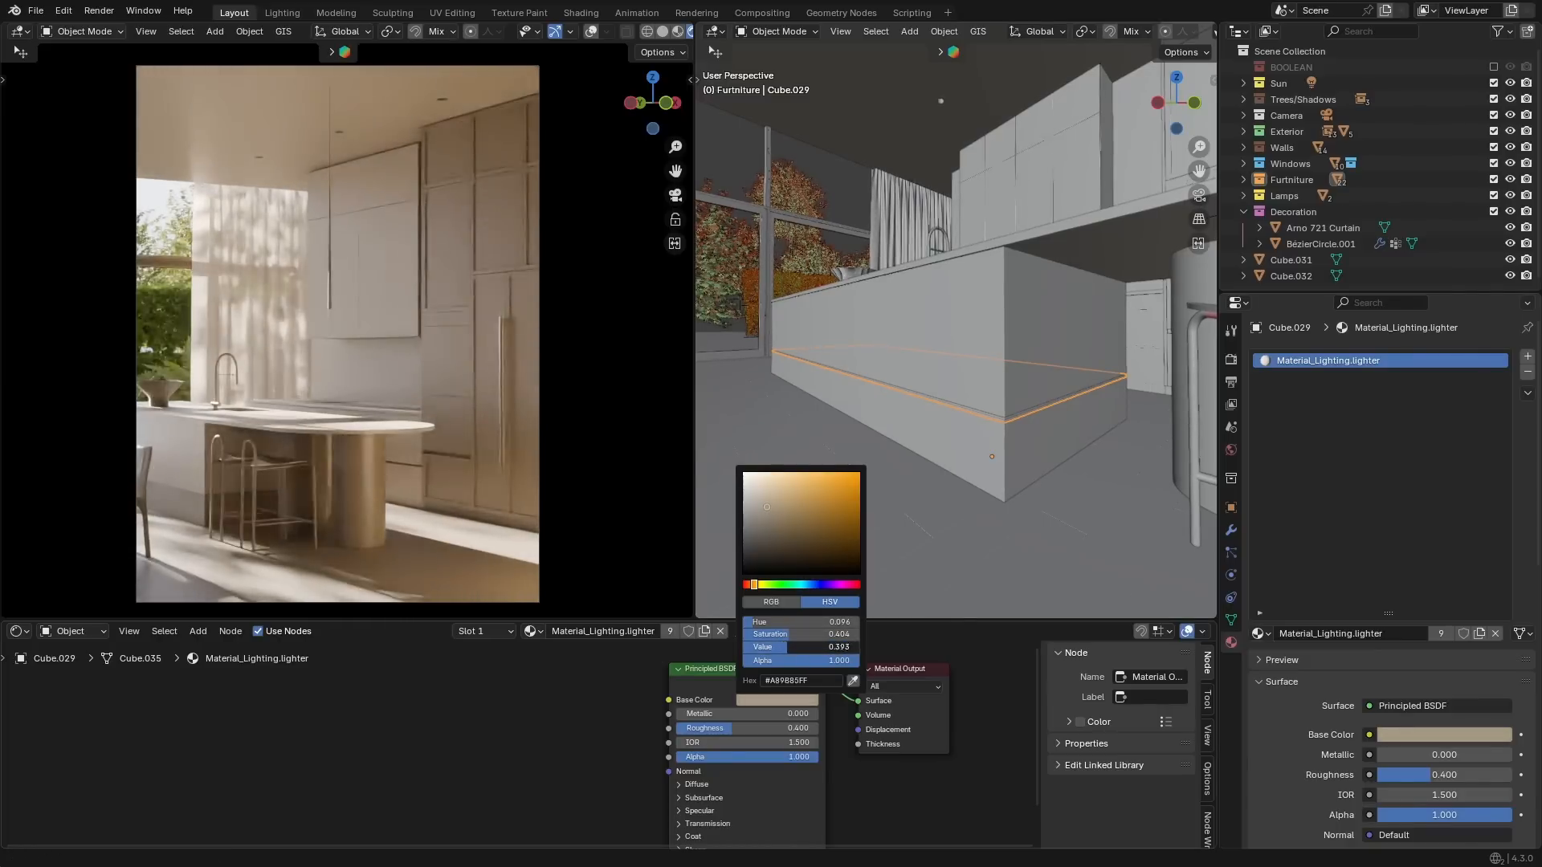
Increase the base colour saturation of the Material_Lighting material used by the table's cylindrical leg.
{"action": "left_click", "coordinate": [374, 498]}
{"action": "left_click", "coordinate": [816, 688]}
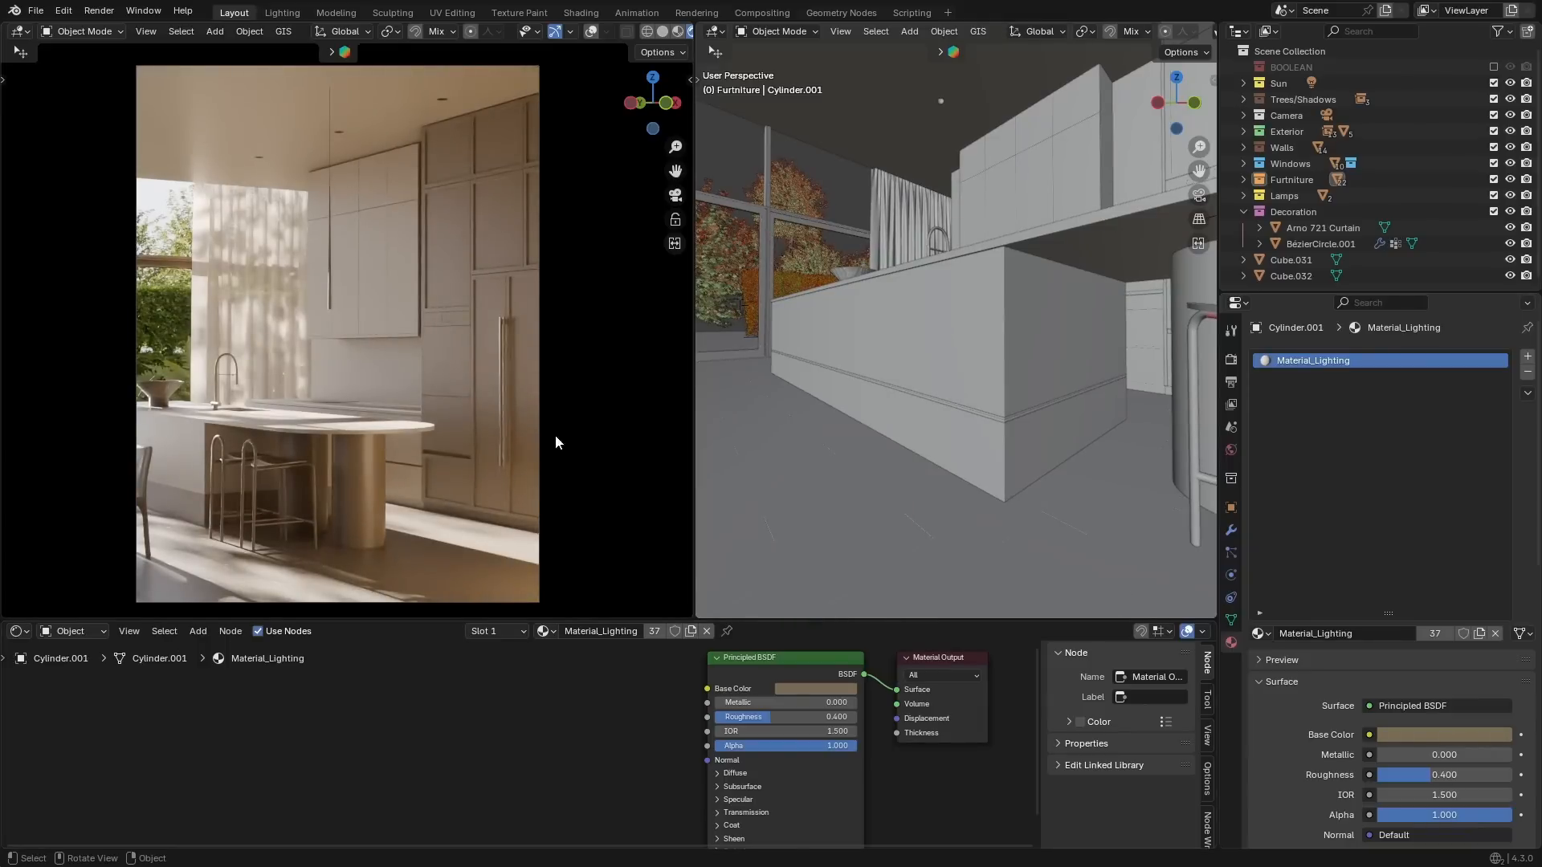
{"action": "left_click", "coordinate": [815, 688]}
{"action": "left_click_drag", "start_coordinate": [836, 623], "coordinate": [844, 624]}
Select the barstools together with the other kitchen fittings that share the Material_Lighting.black material.
{"action": "left_click", "coordinate": [243, 471]}
{"action": "left_click", "coordinate": [931, 446], "text": "shift"}
{"action": "middle_click_drag", "start_coordinate": [900, 345], "coordinate": [865, 243]}
{"action": "left_click", "coordinate": [1050, 382], "text": "shift"}
{"action": "left_click", "coordinate": [836, 233], "text": "shift"}
{"action": "scroll", "coordinate": [900, 321], "scroll_direction": "down", "scroll_amount": 5}
{"action": "left_click", "coordinate": [959, 421], "text": "shift"}
{"action": "middle_click_drag", "start_coordinate": [959, 420], "coordinate": [1007, 452]}
{"action": "scroll", "coordinate": [1007, 451], "scroll_direction": "up", "scroll_amount": 5}
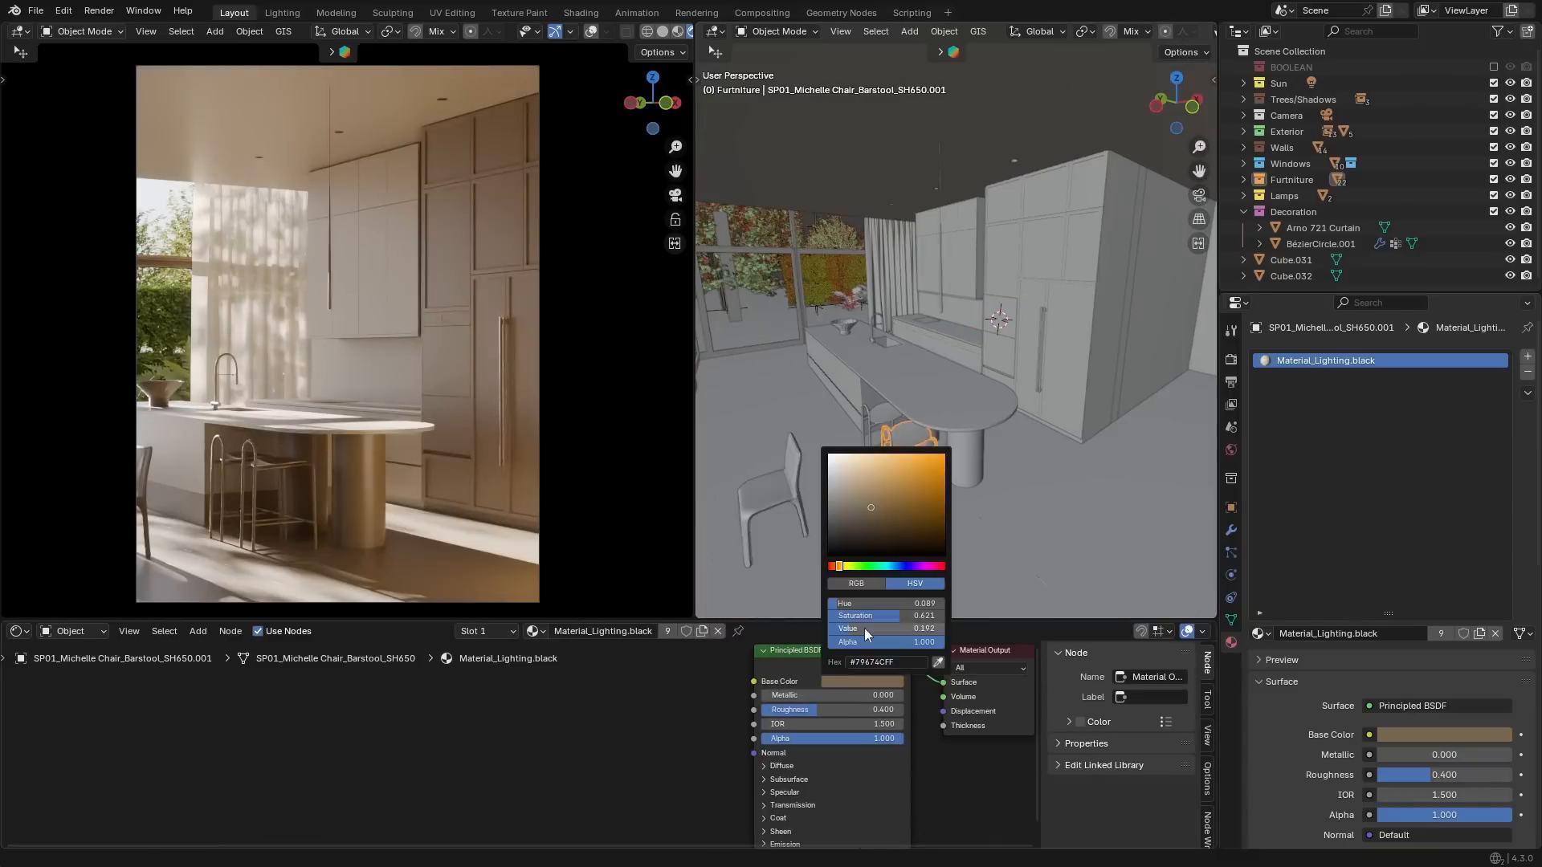
Darken the base colour of Material_Lighting.black to near black and adjust its saturation.
{"action": "left_click", "coordinate": [860, 685]}
{"action": "left_click_drag", "start_coordinate": [886, 629], "coordinate": [869, 629]}
{"action": "left_click_drag", "start_coordinate": [886, 616], "coordinate": [892, 616]}
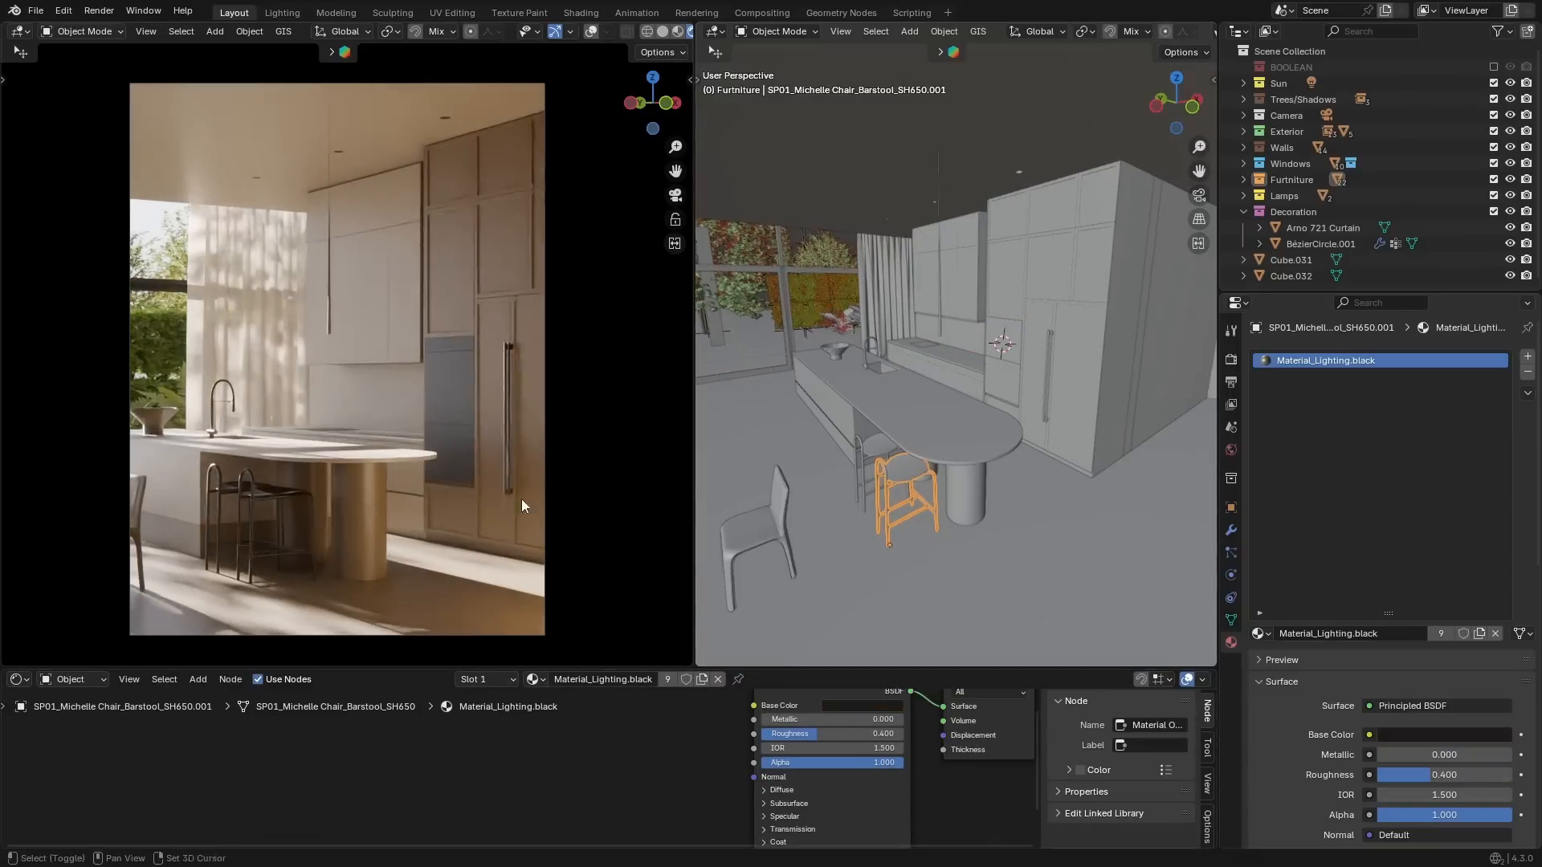
Reduce the specular IOR Level of Material_Lighting.black and darken its base colour further.
{"action": "scroll", "coordinate": [652, 761], "scroll_direction": "down", "scroll_amount": 4}
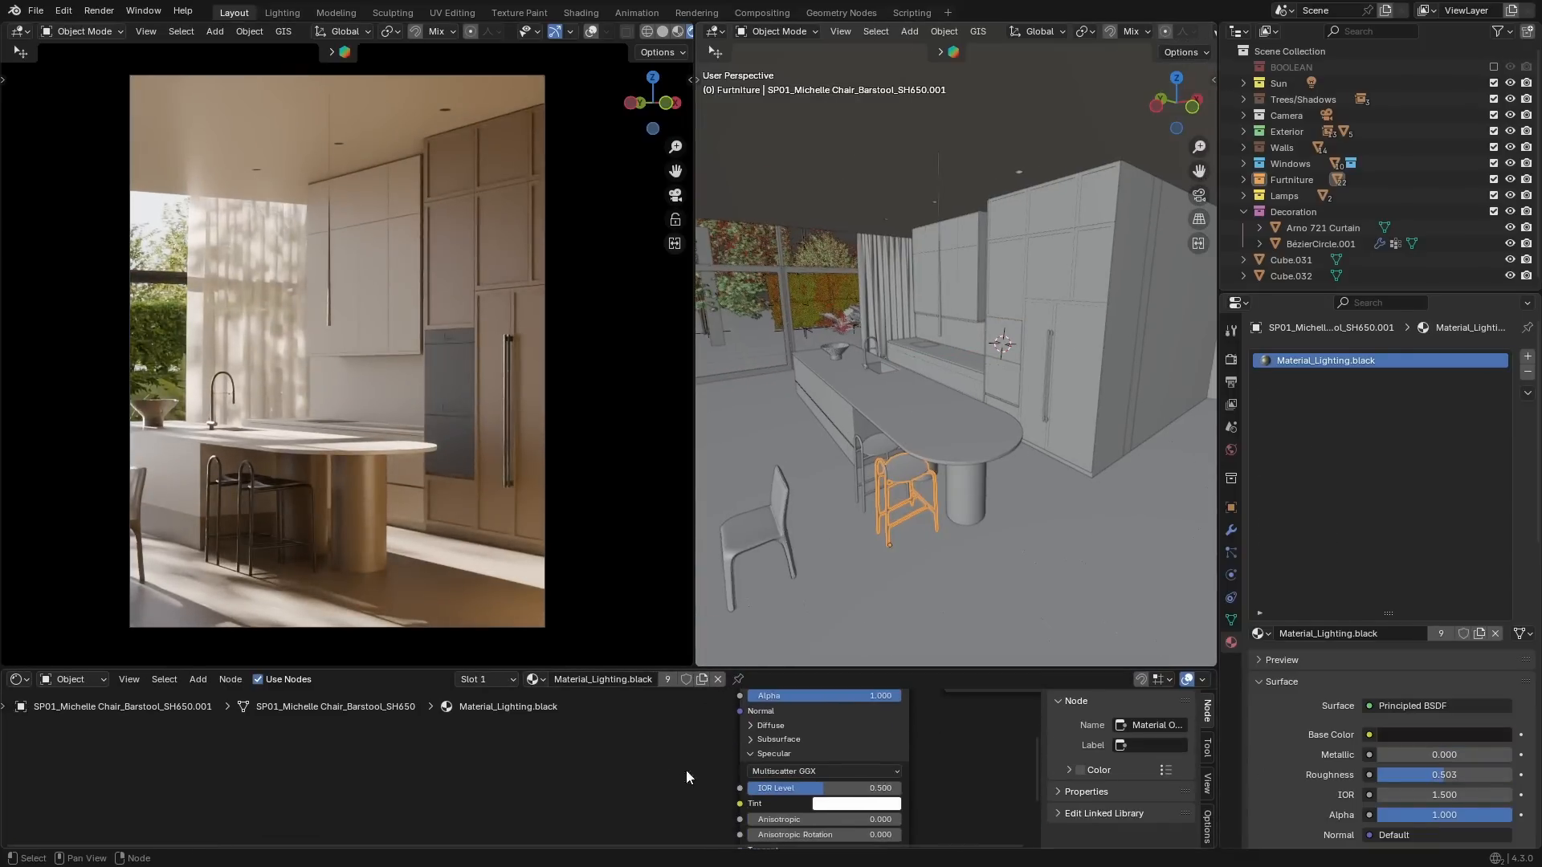
{"action": "left_click_drag", "start_coordinate": [823, 788], "coordinate": [788, 788]}
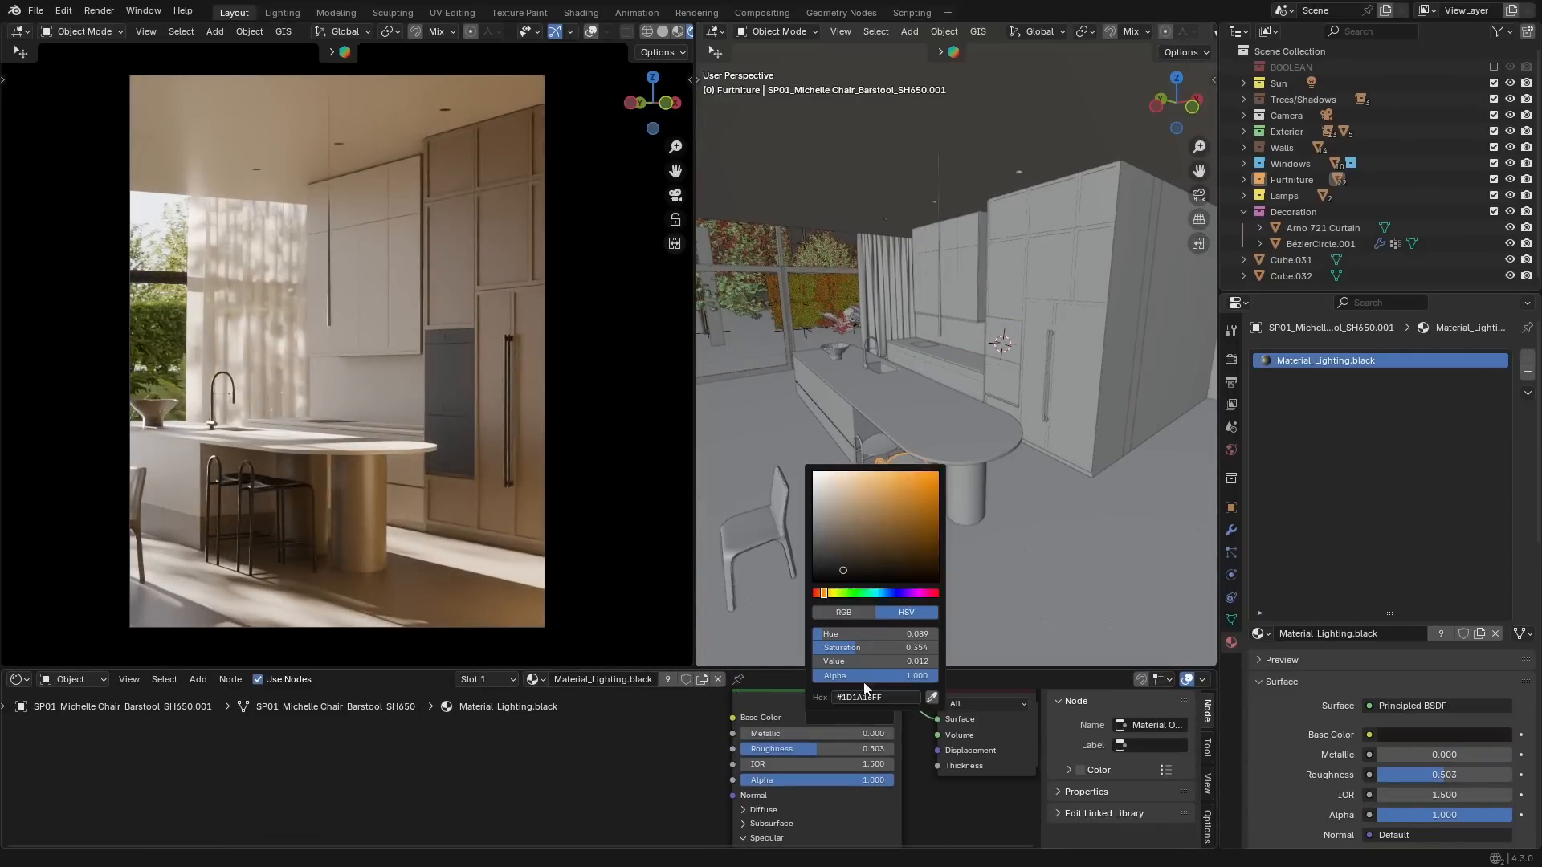
{"action": "left_click_drag", "start_coordinate": [884, 663], "coordinate": [868, 663]}
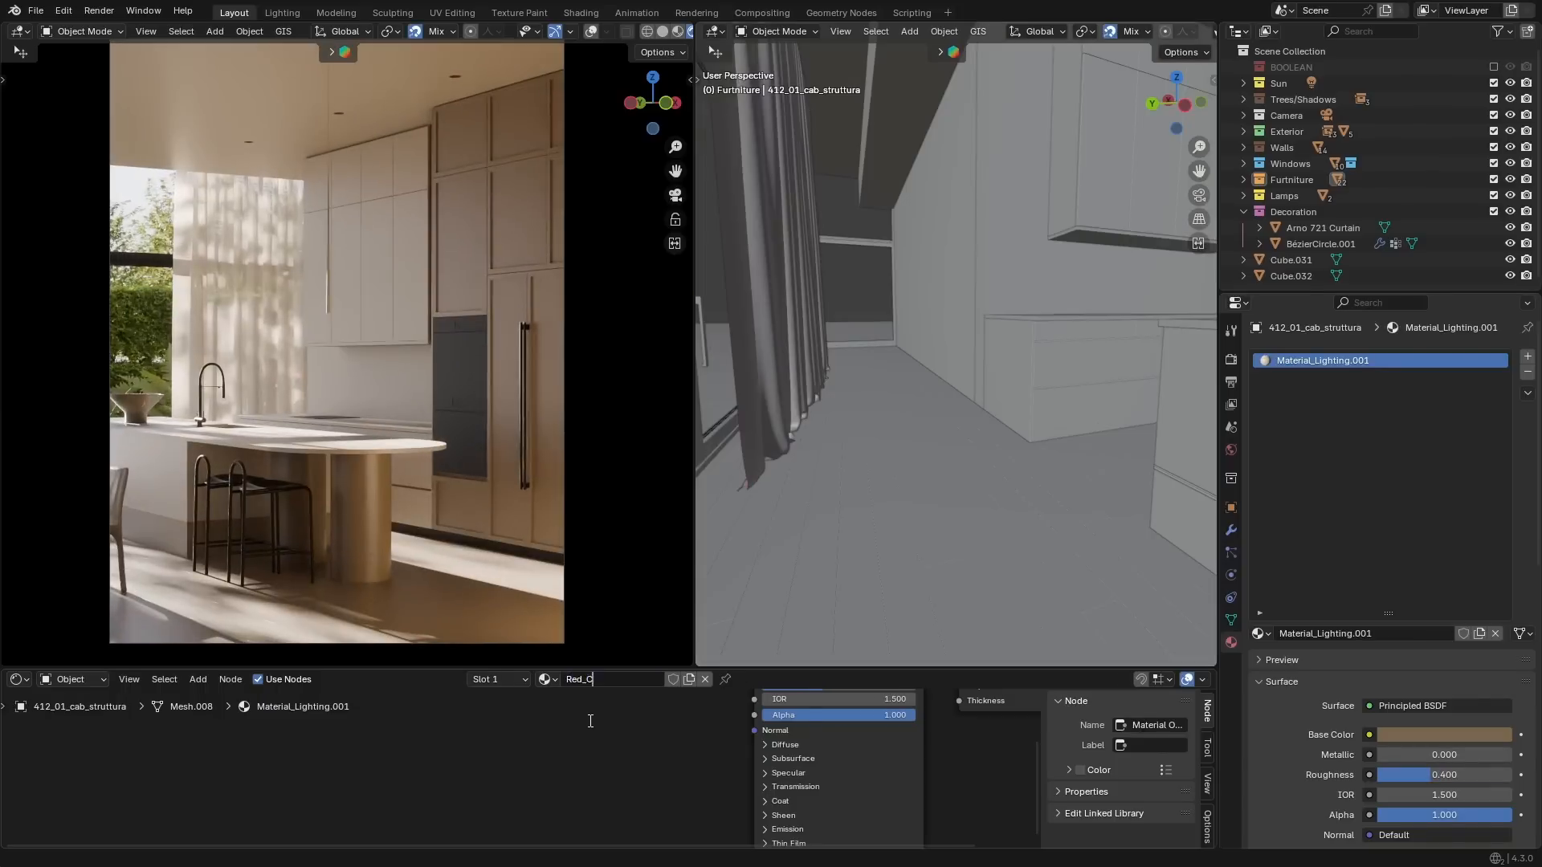
Give the chair's Red_Chair material a dark red base colour and lower its specular IOR Level.
{"action": "left_click", "coordinate": [802, 681]}
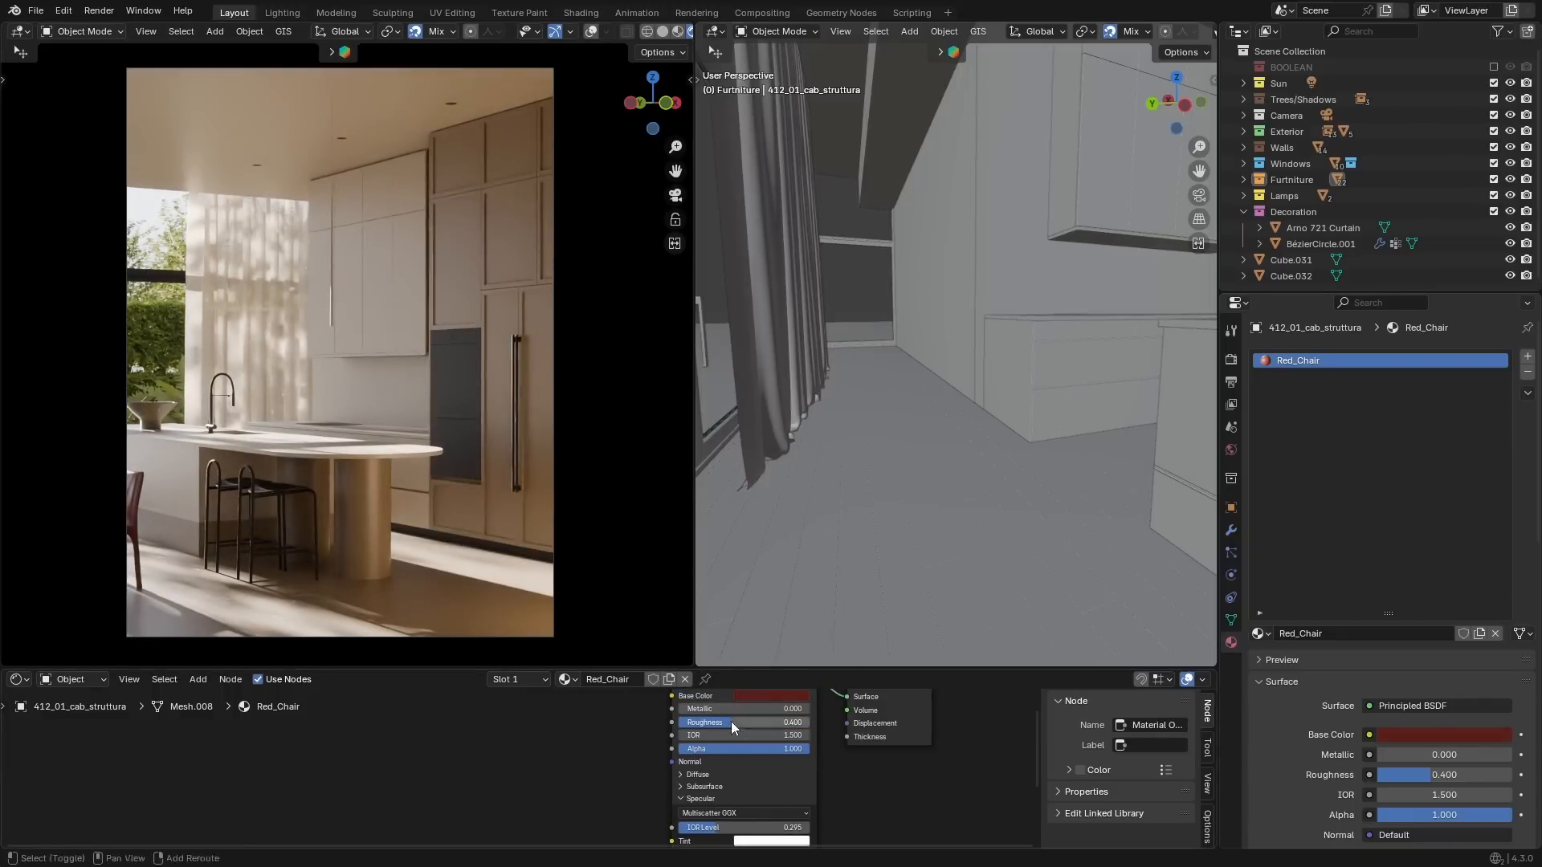
{"action": "left_click_drag", "start_coordinate": [730, 827], "coordinate": [722, 827]}
{"action": "left_click", "coordinate": [771, 696]}
{"action": "left_click", "coordinate": [846, 590]}
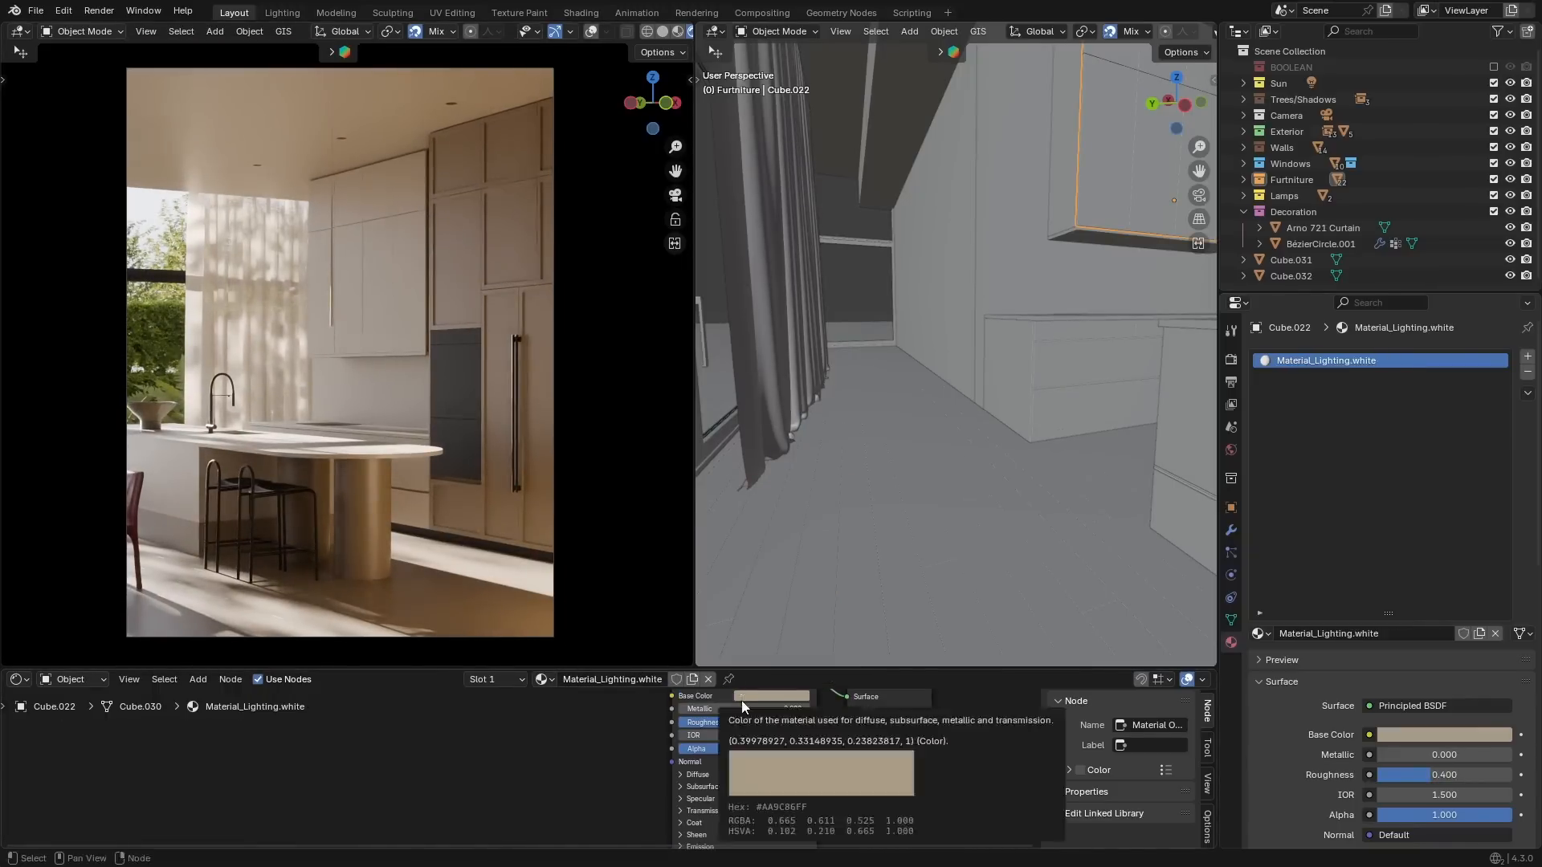
Add the lower cabinet to the selection with the upper cabinet that uses Material_Lighting.white.
{"action": "middle_click_drag", "start_coordinate": [964, 361], "coordinate": [1048, 392]}
{"action": "left_click", "coordinate": [1048, 392], "text": "shift"}
Brighten the base colour of the kitchen island's Marble_lower_table material to a lighter tan.
{"action": "left_click", "coordinate": [862, 748]}
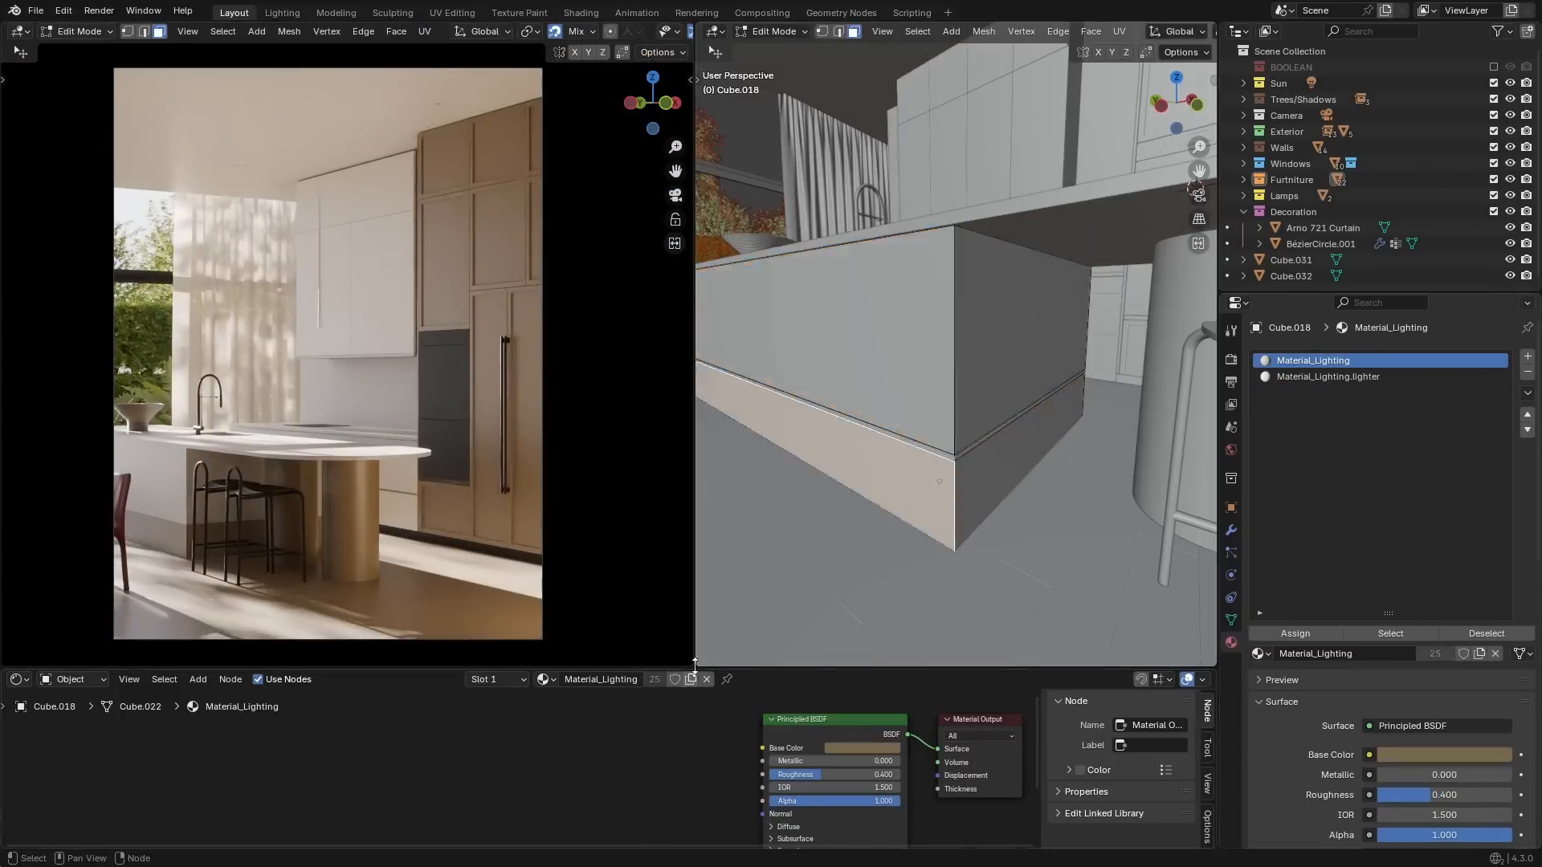
{"action": "left_click", "coordinate": [862, 748]}
{"action": "left_click_drag", "start_coordinate": [876, 703], "coordinate": [915, 700]}
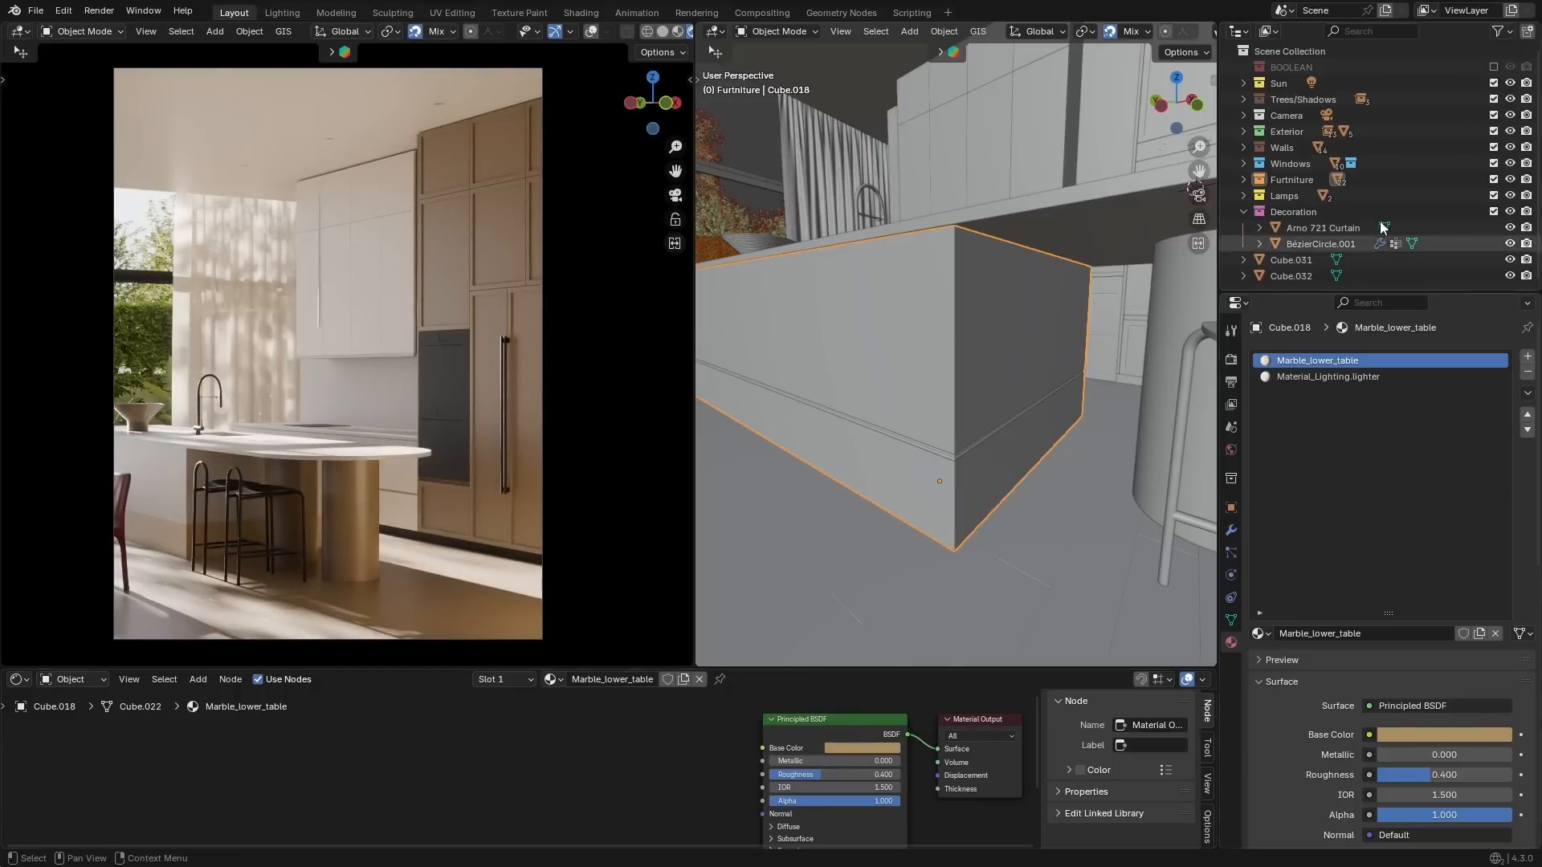
Select the Sun light in the scene and adjust its colour to a warm cream.
{"action": "left_click", "coordinate": [1244, 83]}
{"action": "left_click", "coordinate": [1289, 100]}
{"action": "left_click", "coordinate": [1399, 450]}
{"action": "left_click_drag", "start_coordinate": [1392, 385], "coordinate": [1399, 385]}
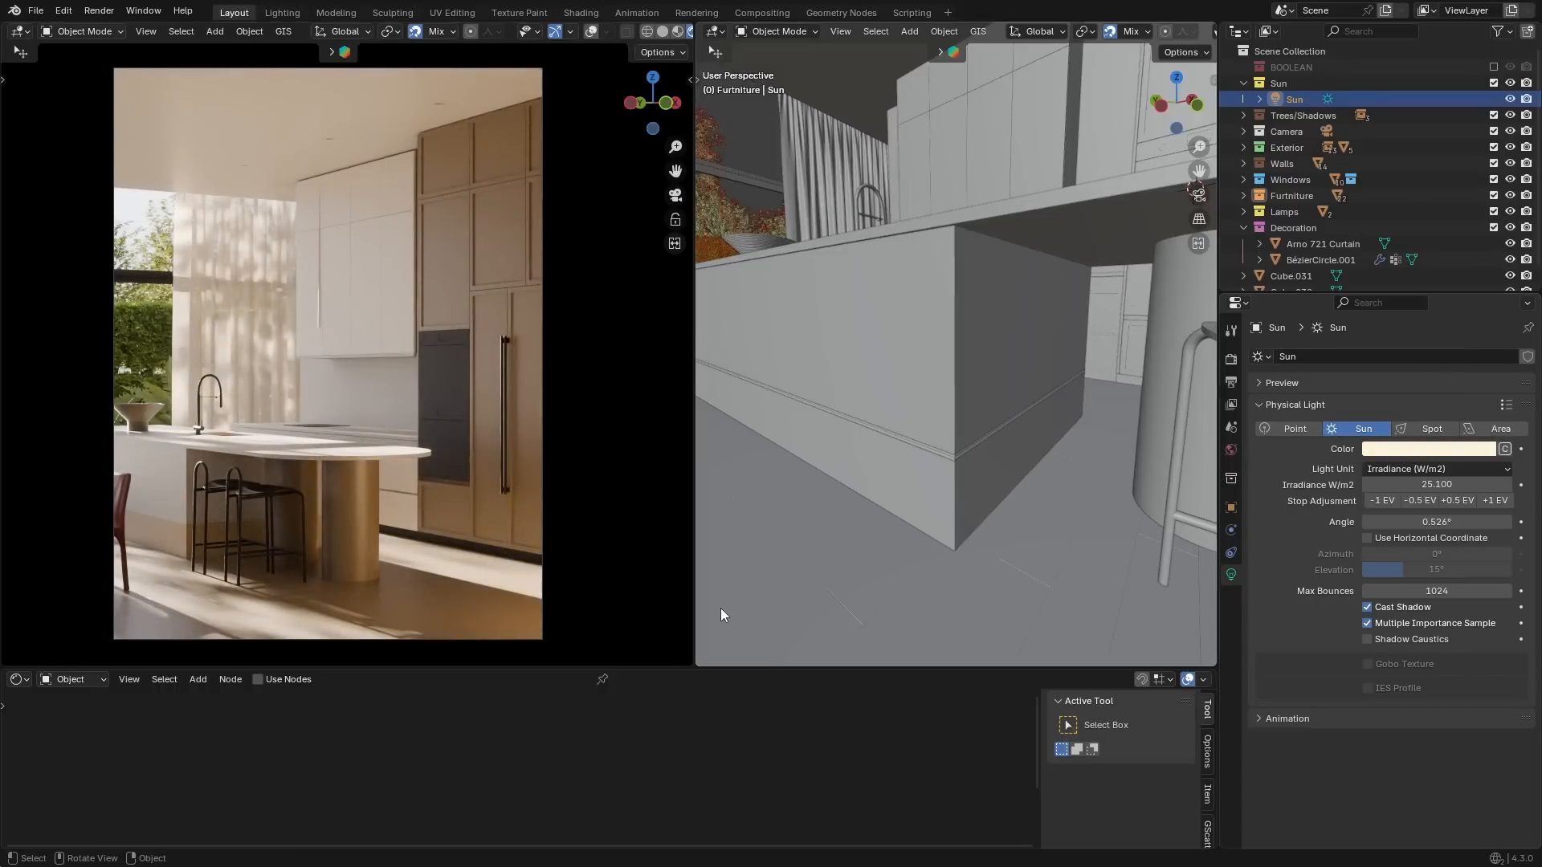
Name the material of the island's cylindrical leg Table_metal and give it a golden base colour.
{"action": "left_click", "coordinate": [351, 551]}
{"action": "double_click", "coordinate": [640, 680]}
{"action": "type", "text": "Table_metal"}
{"action": "left_click", "coordinate": [863, 749]}
Link Table_metal to both cylindrical legs, mute its base colour to brown with saturation about 0.49, and raise its roughness to about 0.553.
{"action": "left_click", "coordinate": [798, 312], "text": "shift"}
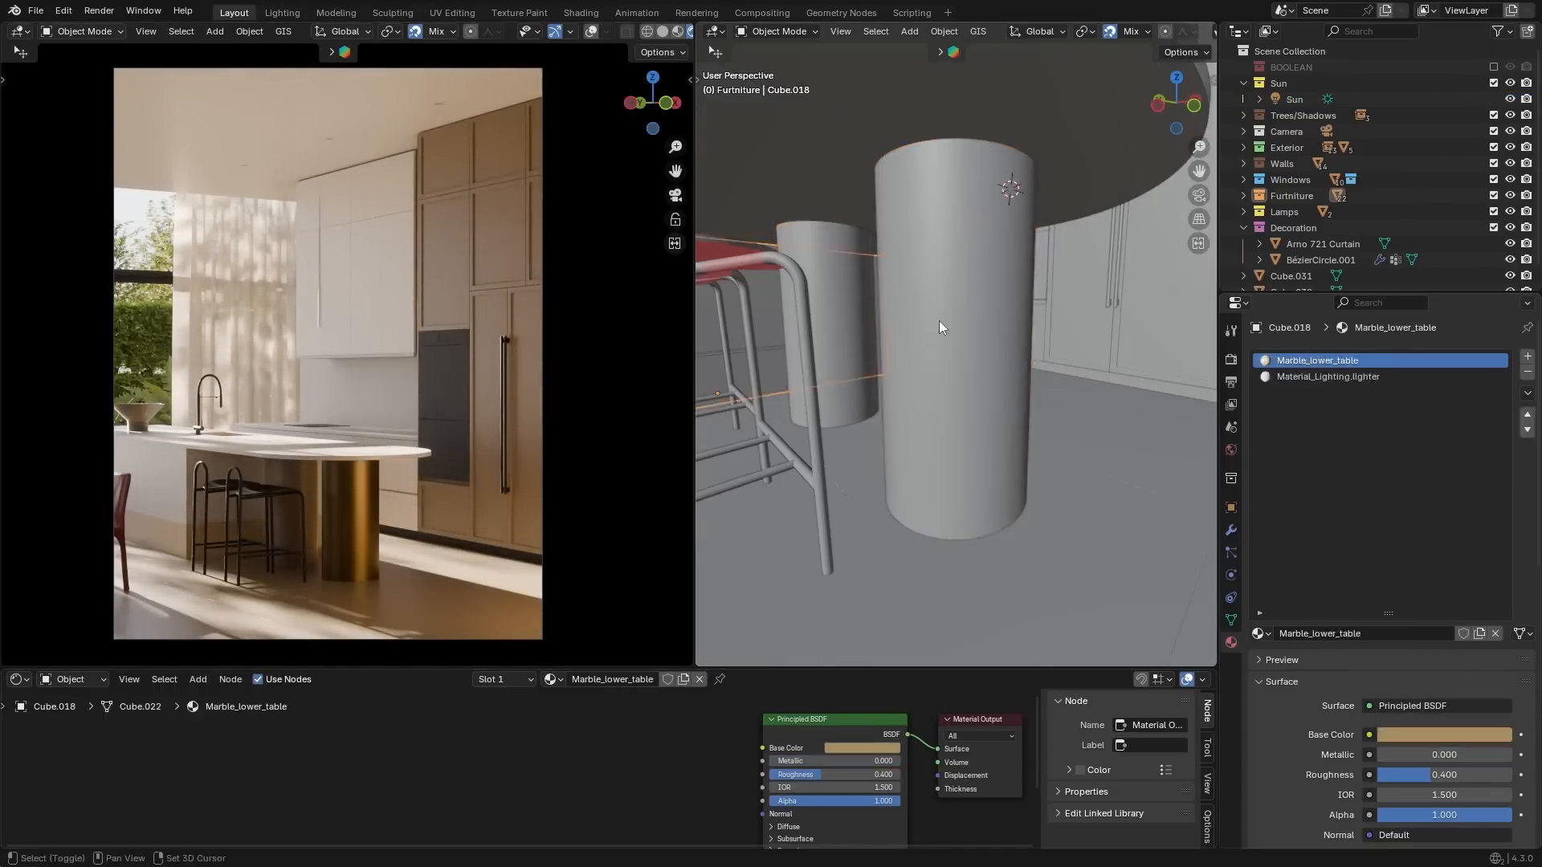
{"action": "left_click", "coordinate": [863, 749]}
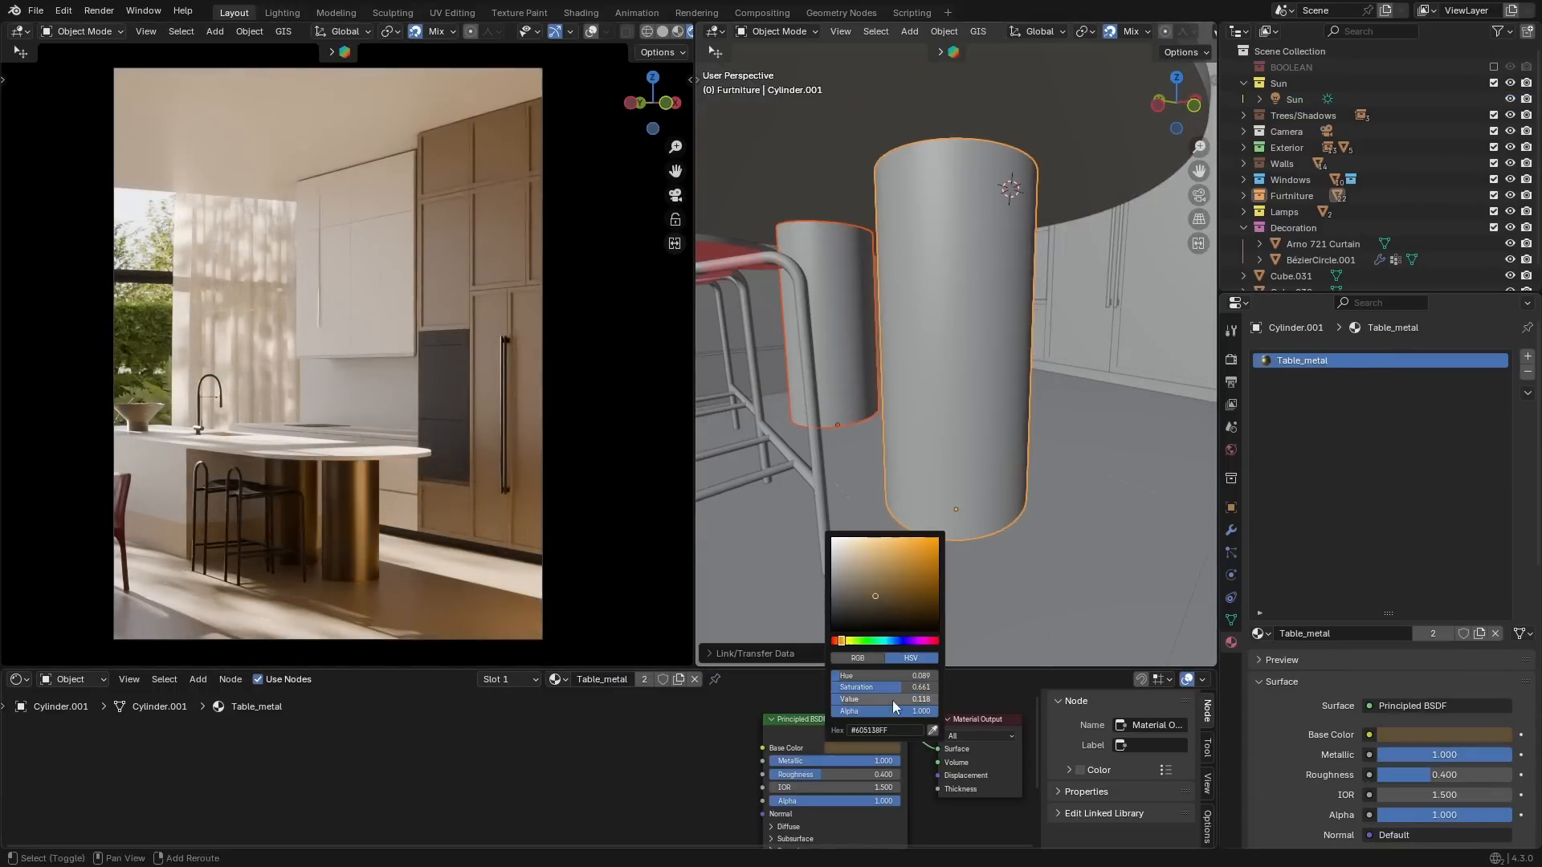
{"action": "left_click_drag", "start_coordinate": [835, 775], "coordinate": [855, 775]}
{"action": "left_click", "coordinate": [862, 749]}
{"action": "left_click_drag", "start_coordinate": [891, 688], "coordinate": [870, 688]}
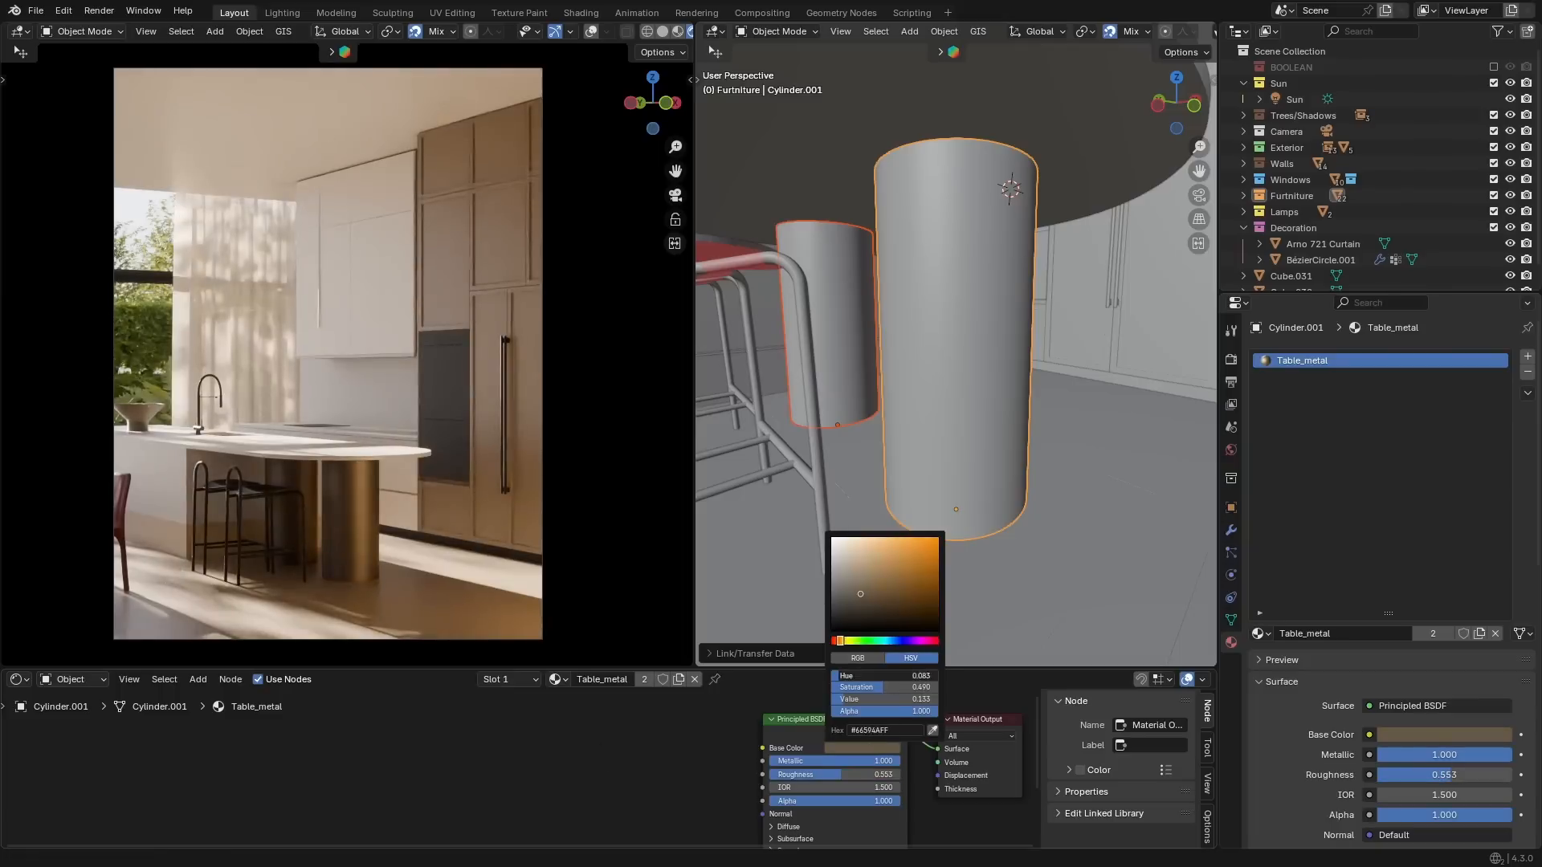
Give the tall cabinet fronts their own material named Wood.
{"action": "left_click", "coordinate": [1052, 321]}
{"action": "left_click", "coordinate": [654, 679]}
{"action": "double_click", "coordinate": [630, 680]}
{"action": "type", "text": "Wood"}
{"action": "key", "text": "Return"}
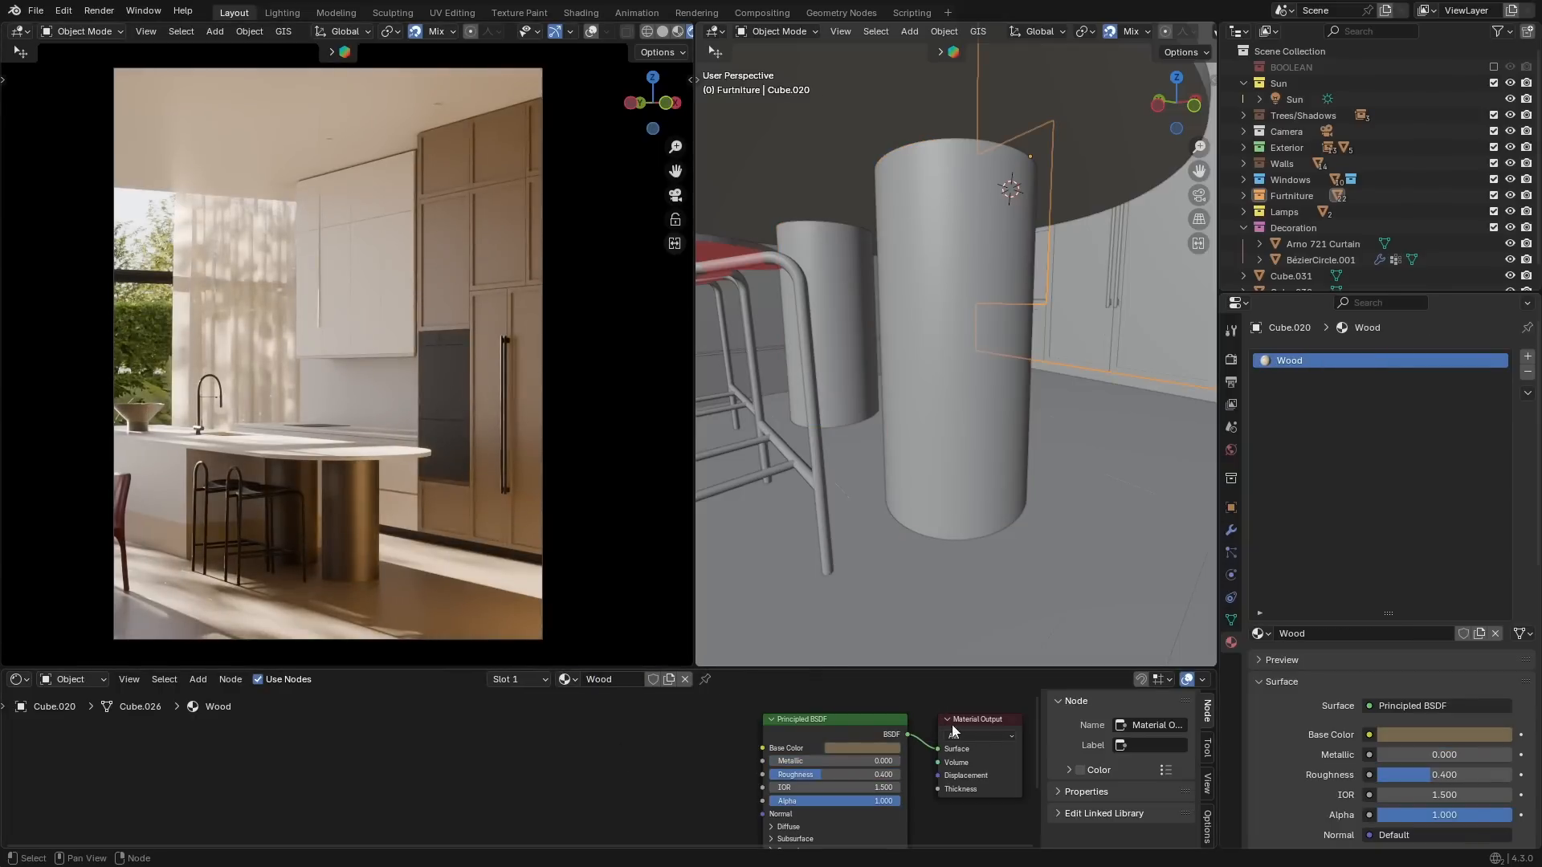
Assign the Wood material to the first slot of the tall cabinet body.
{"action": "left_click", "coordinate": [1054, 322]}
{"action": "left_click", "coordinate": [1314, 361]}
{"action": "left_click", "coordinate": [1261, 634]}
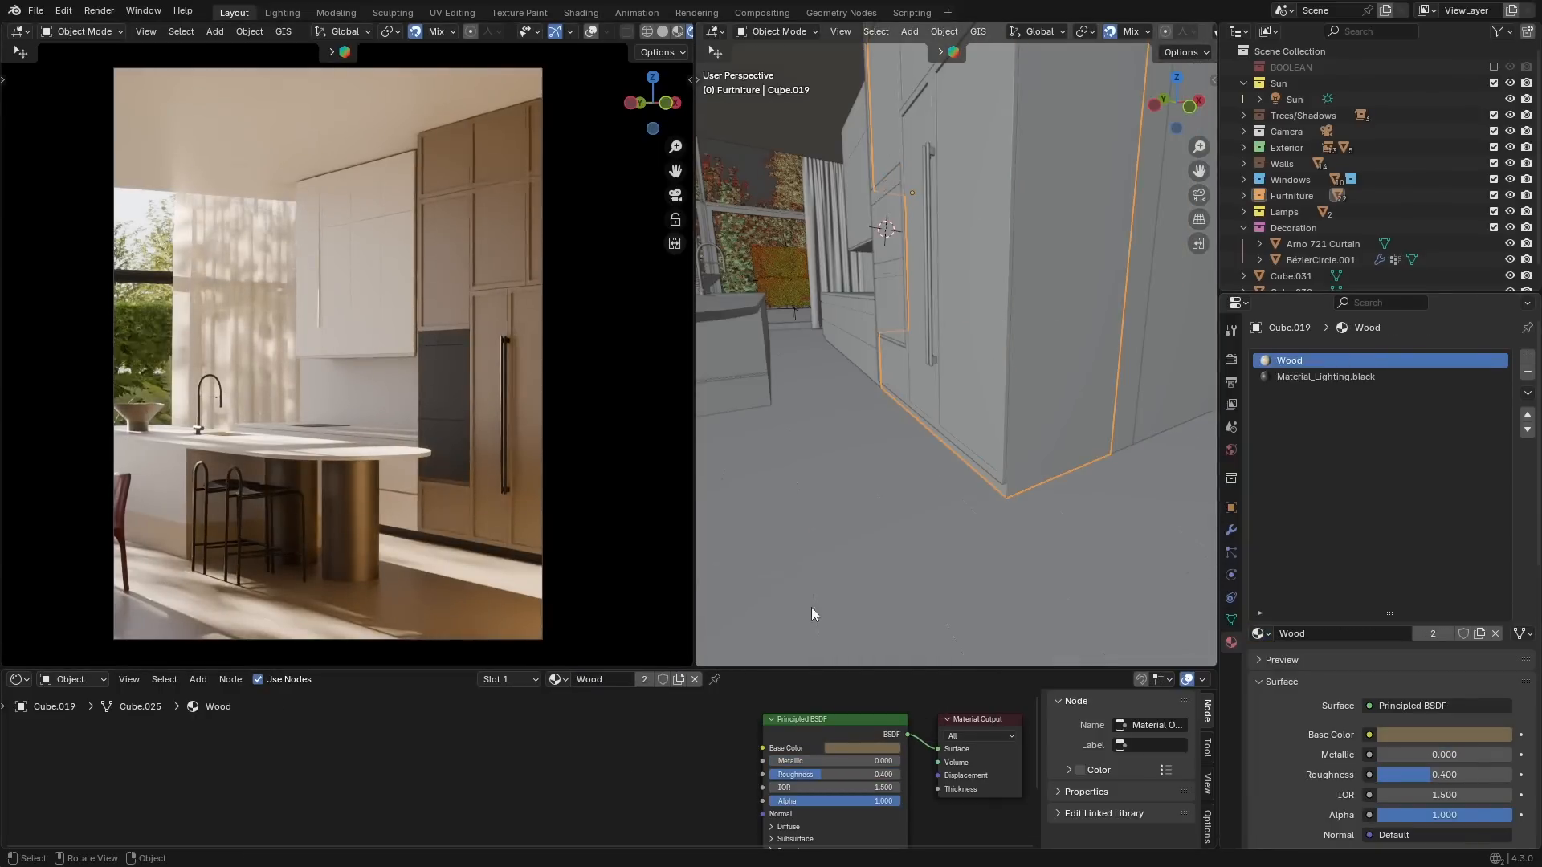
Shift Wood's base colour to a redder brown and adjust the saturation of the wall's Material_Lighting.lighter base colour.
{"action": "left_click", "coordinate": [862, 748]}
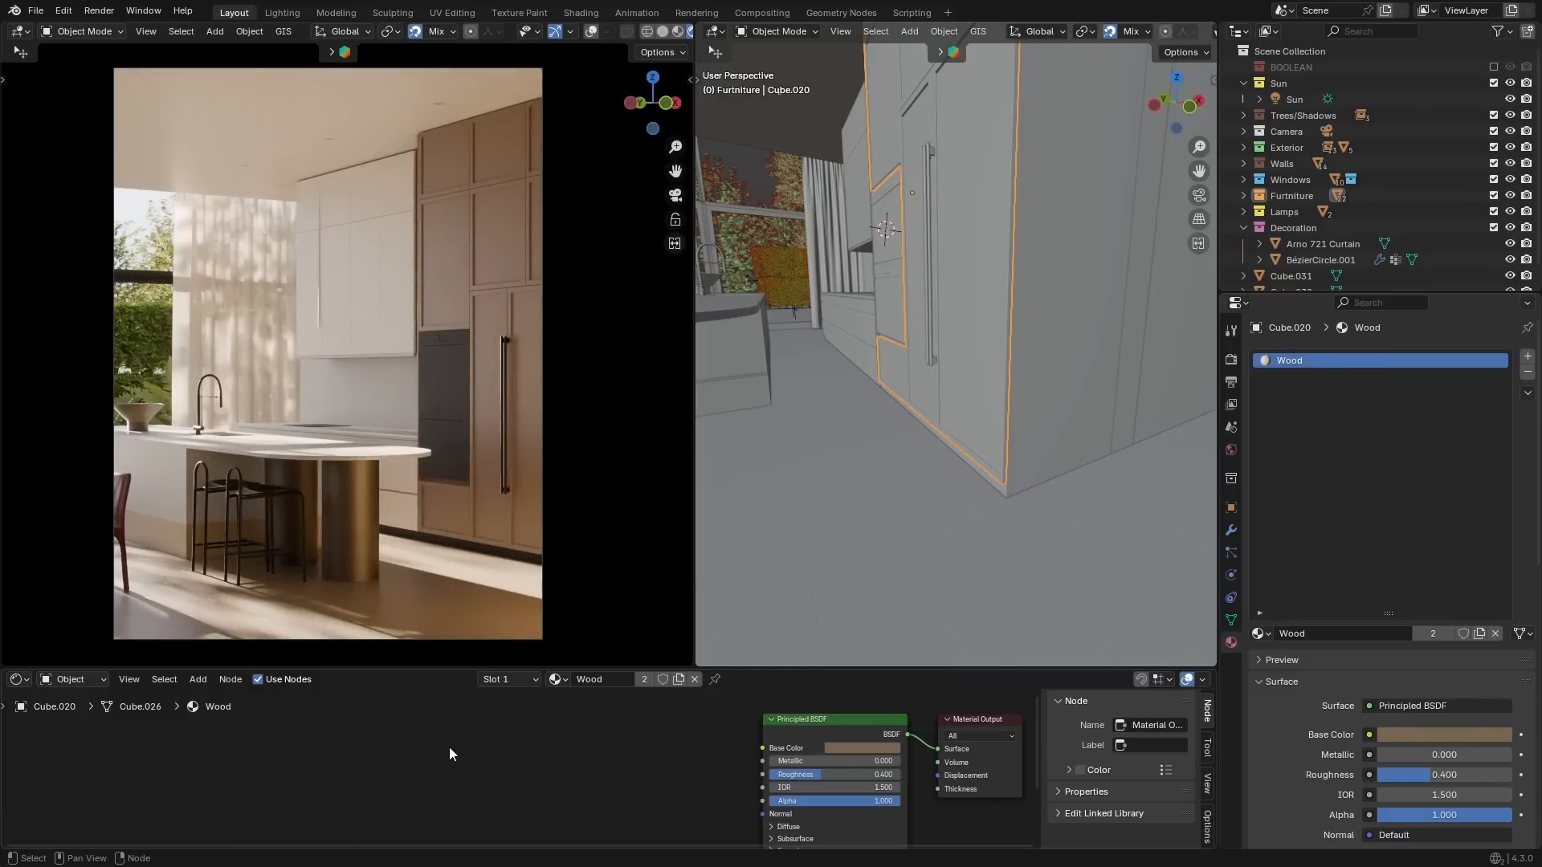
{"action": "left_click", "coordinate": [863, 748]}
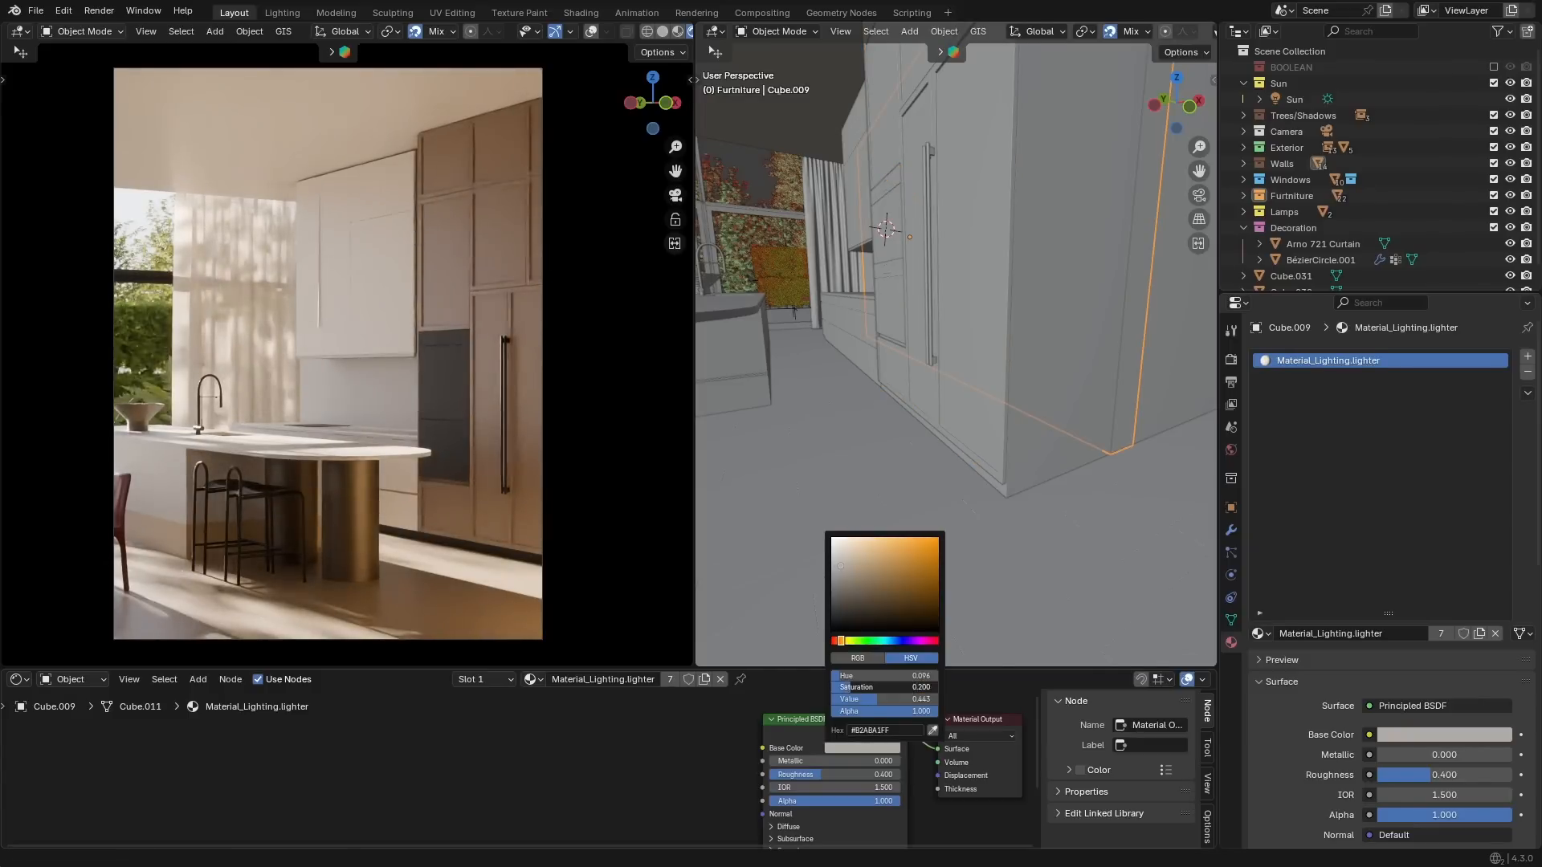
Set the saturation of the world shader's Hue/Saturation/Value node to 1.5.
{"action": "left_click", "coordinate": [78, 681]}
{"action": "left_click", "coordinate": [69, 719]}
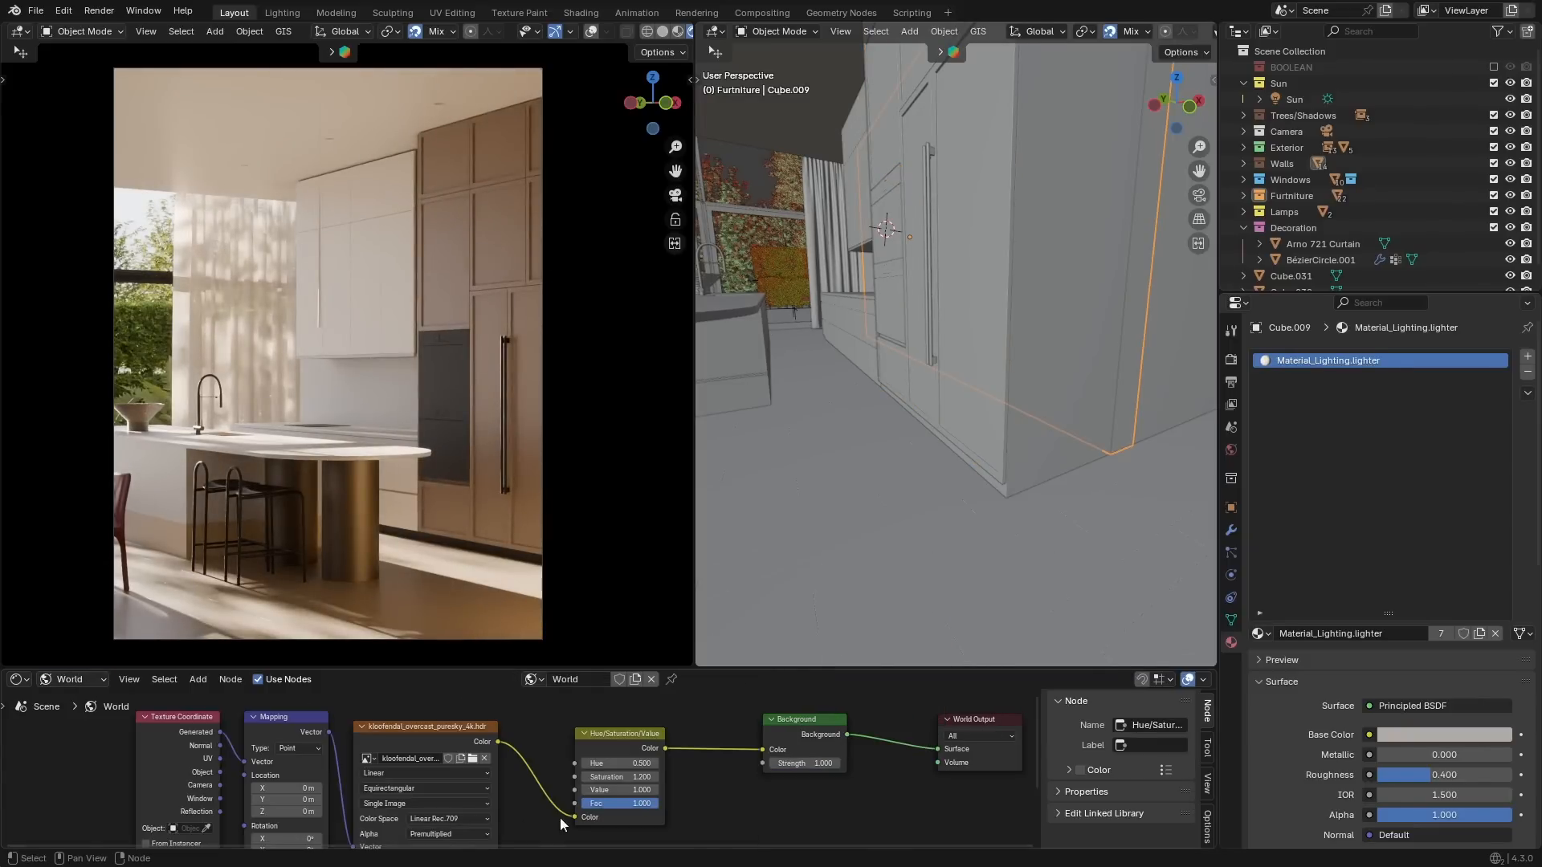
{"action": "left_click", "coordinate": [609, 778]}
{"action": "type", "text": "1.5"}
{"action": "key", "text": "Return"}
{"action": "left_click", "coordinate": [607, 777]}
{"action": "type", "text": "1.5"}
{"action": "key", "text": "Return"}
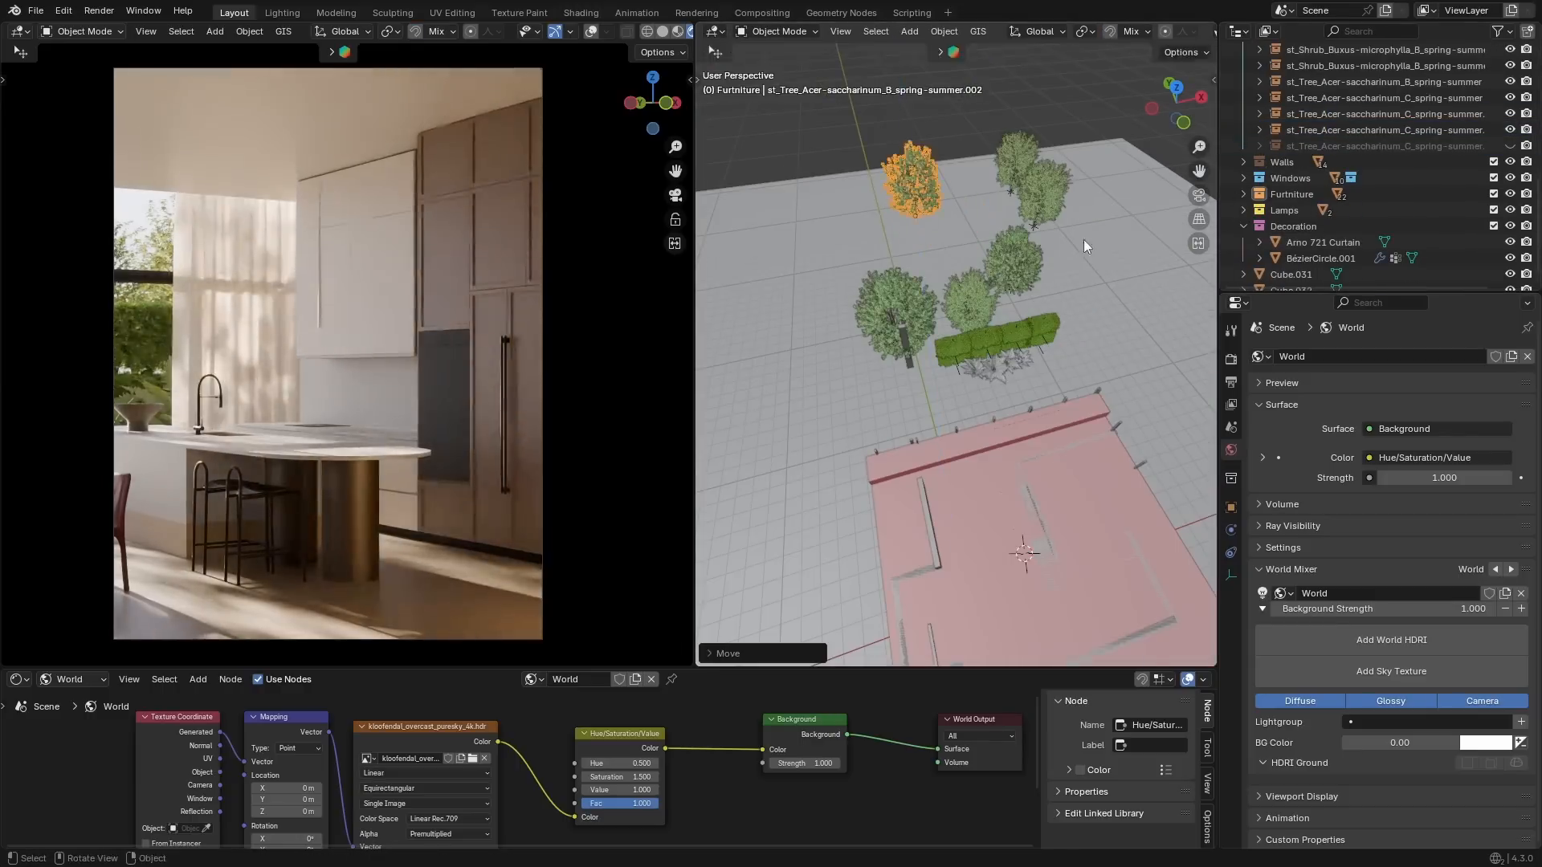
Move the selected Acer tree outside the house along the X axis.
{"action": "key", "text": "g"}
{"action": "key", "text": "x"}
{"action": "left_click", "coordinate": [1076, 354]}
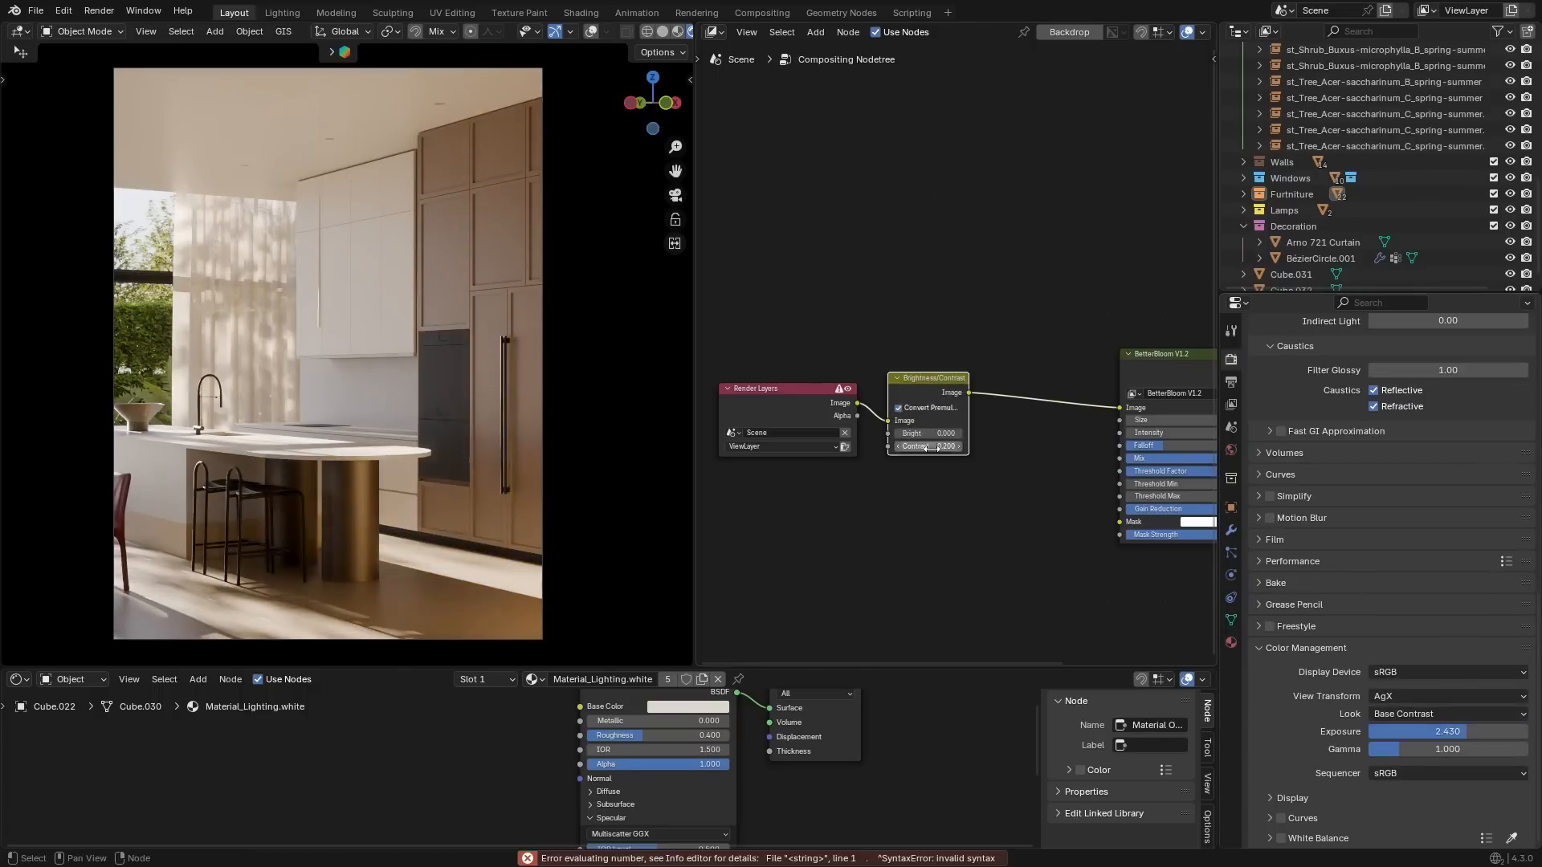
Add a Color Balance node in Offset/Power/Slope mode after Render Layers in the compositor and adjust its colour value.
{"action": "key", "text": "shift+a"}
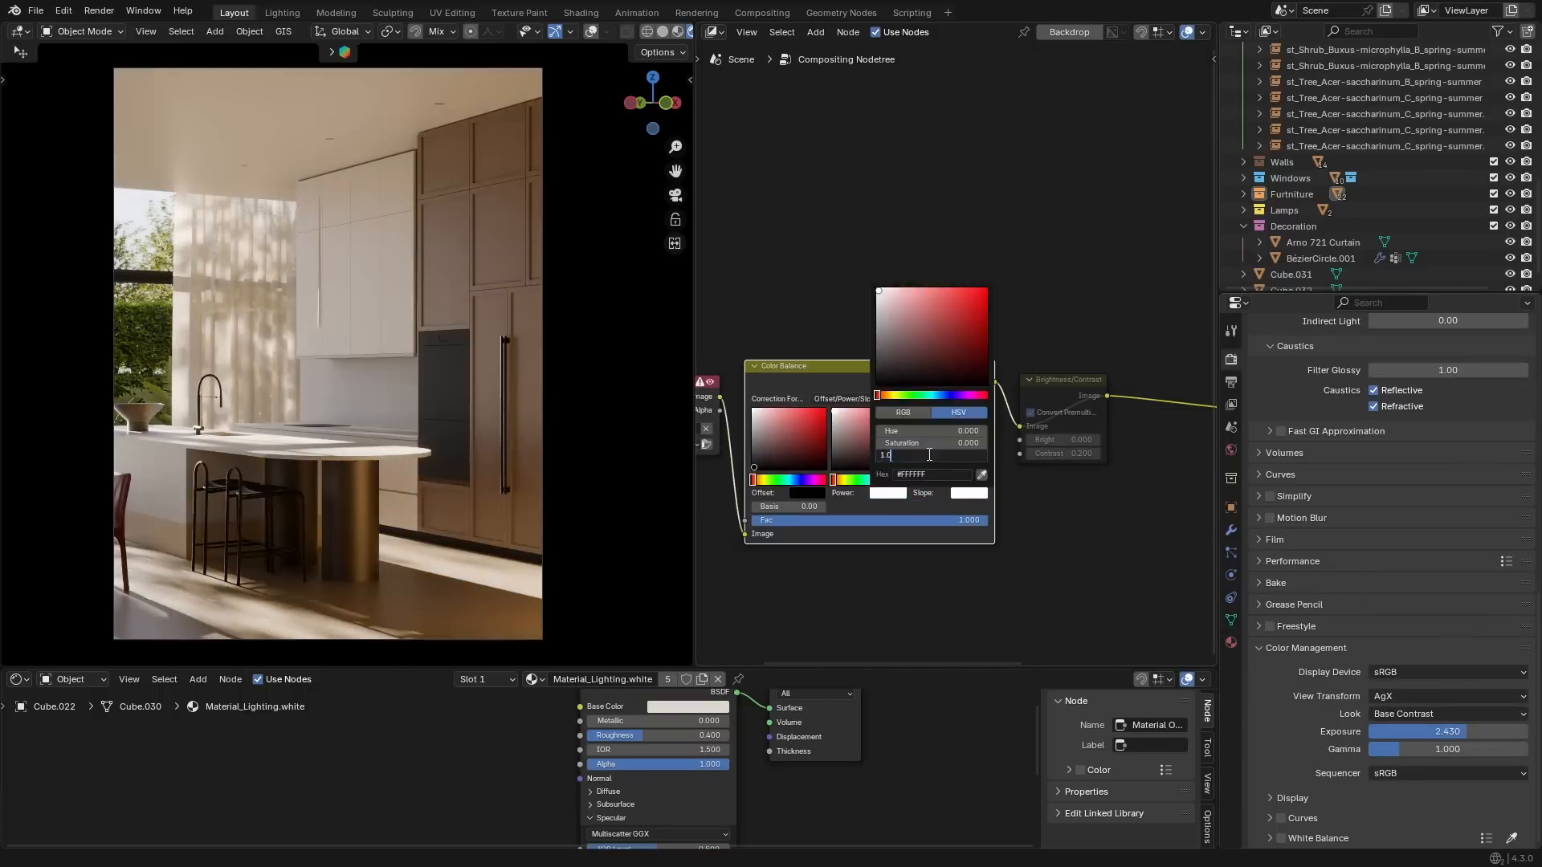
{"action": "key", "text": "Return"}
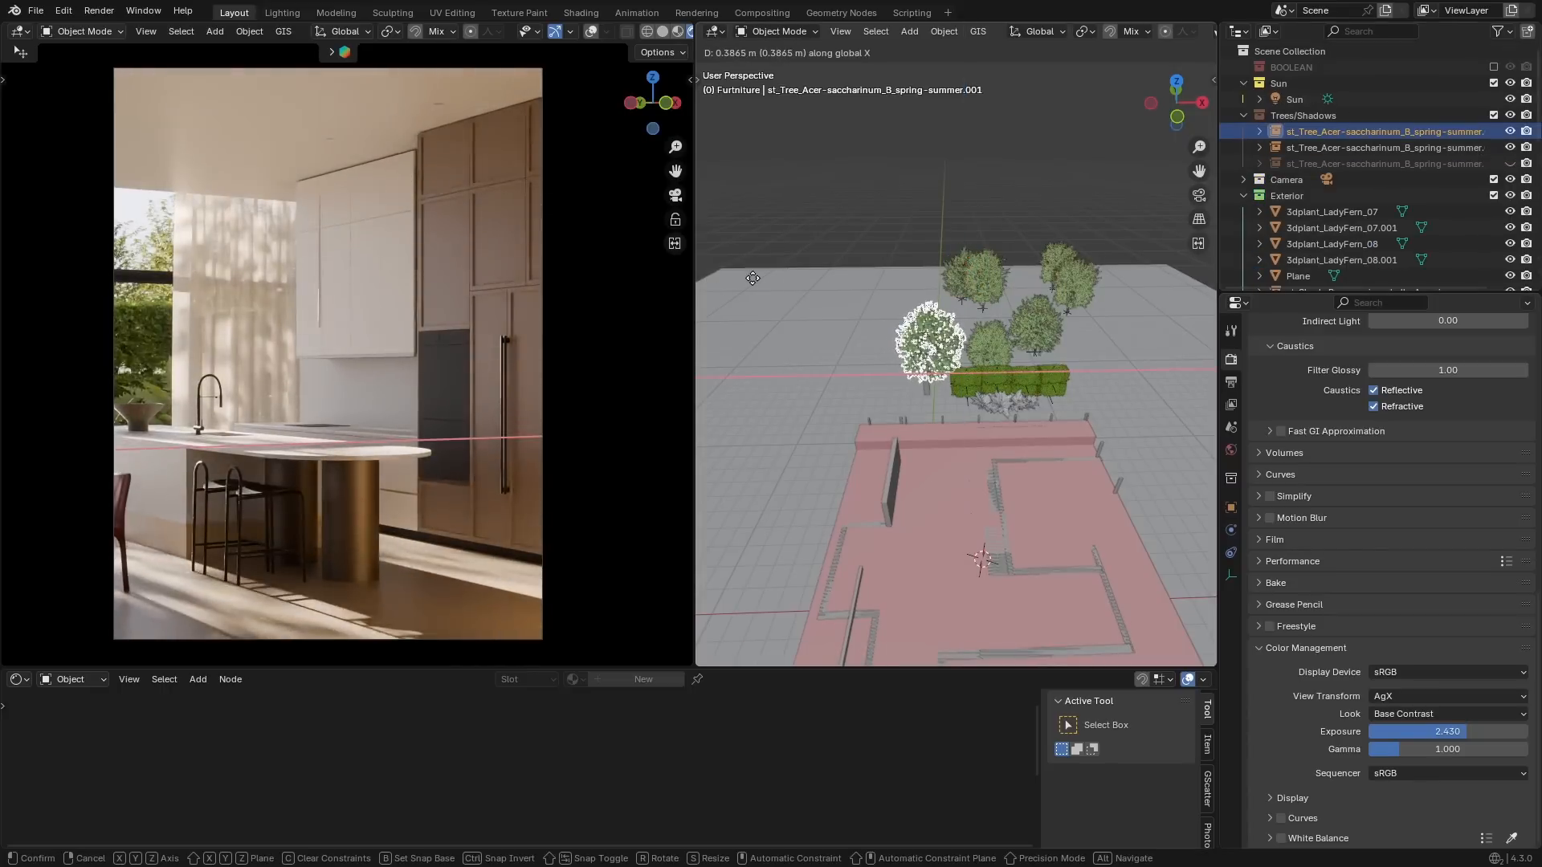
Move the first tree of the Trees/Shadows collection about 0.39 m along the X axis.
{"action": "left_click", "coordinate": [753, 278]}
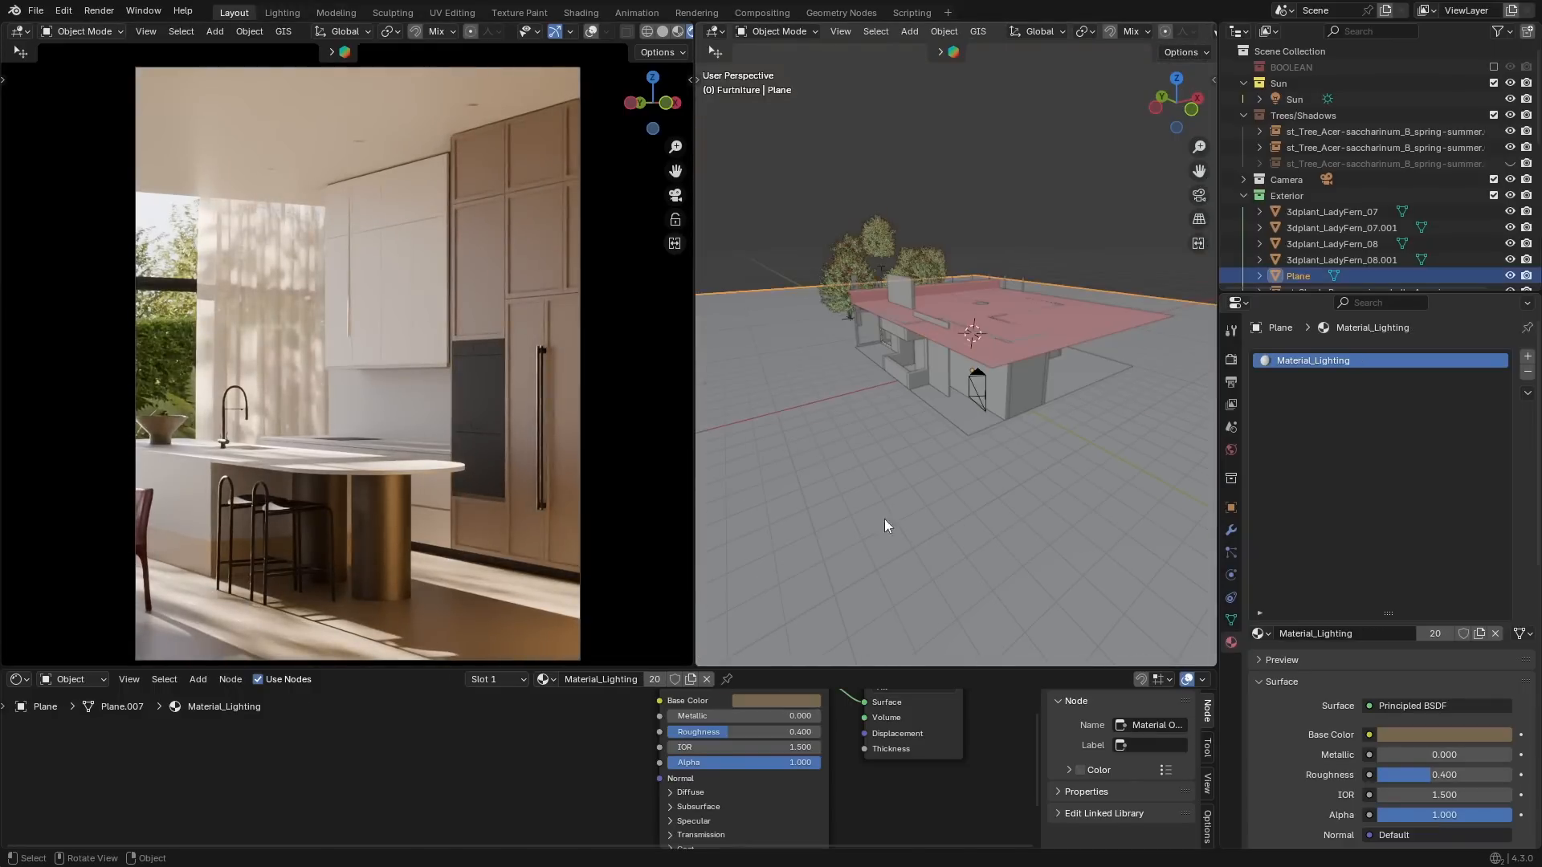
Give the exterior ground plane its own material named Reflector and adjust its base colour.
{"action": "left_click", "coordinate": [862, 698]}
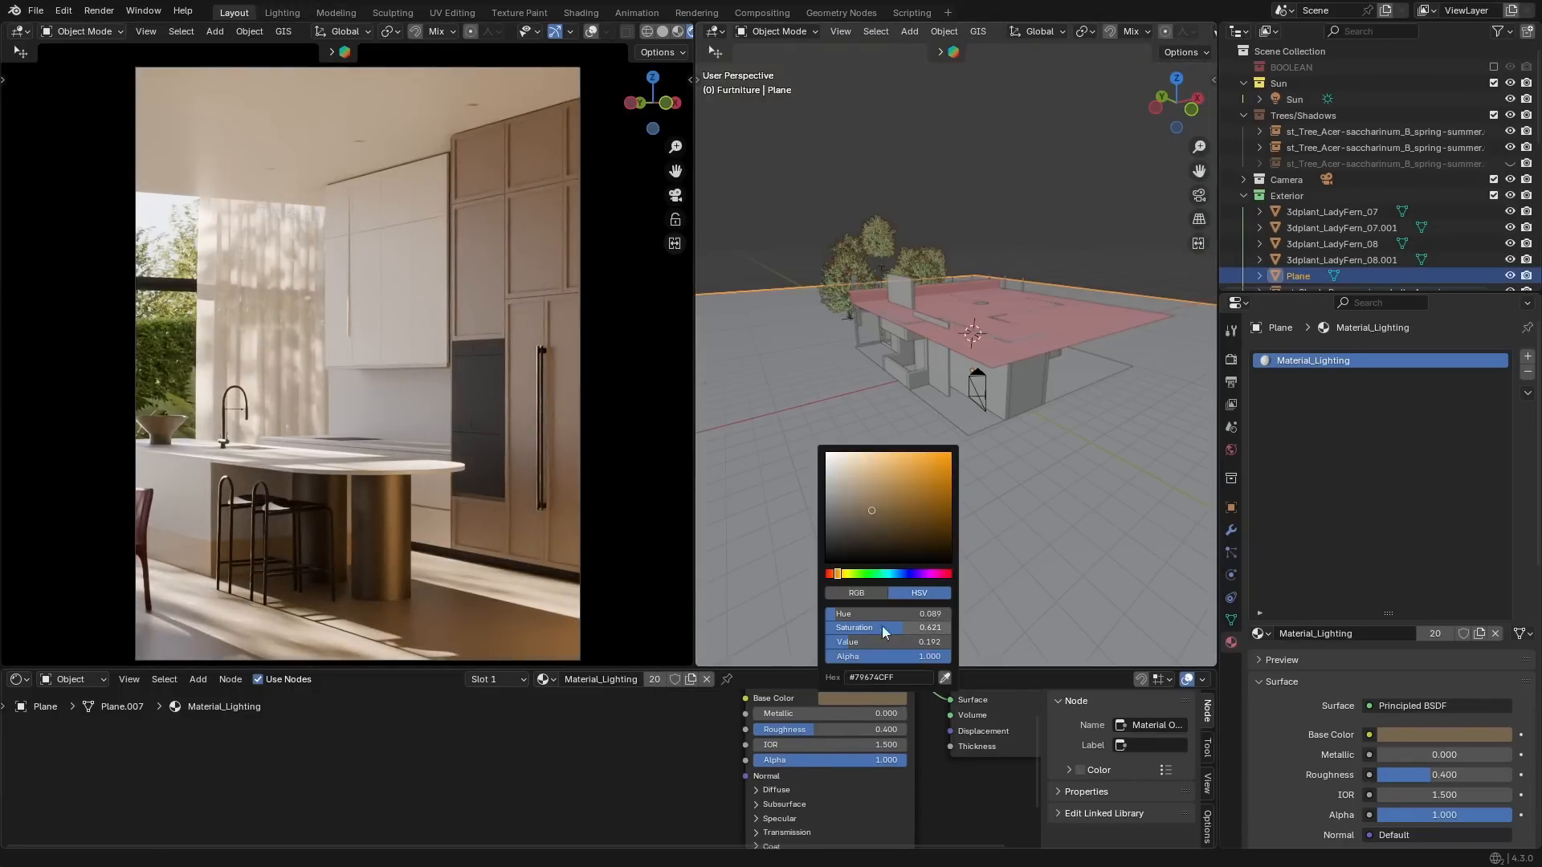
{"action": "type", "text": "Reflector"}
{"action": "key", "text": "Return"}
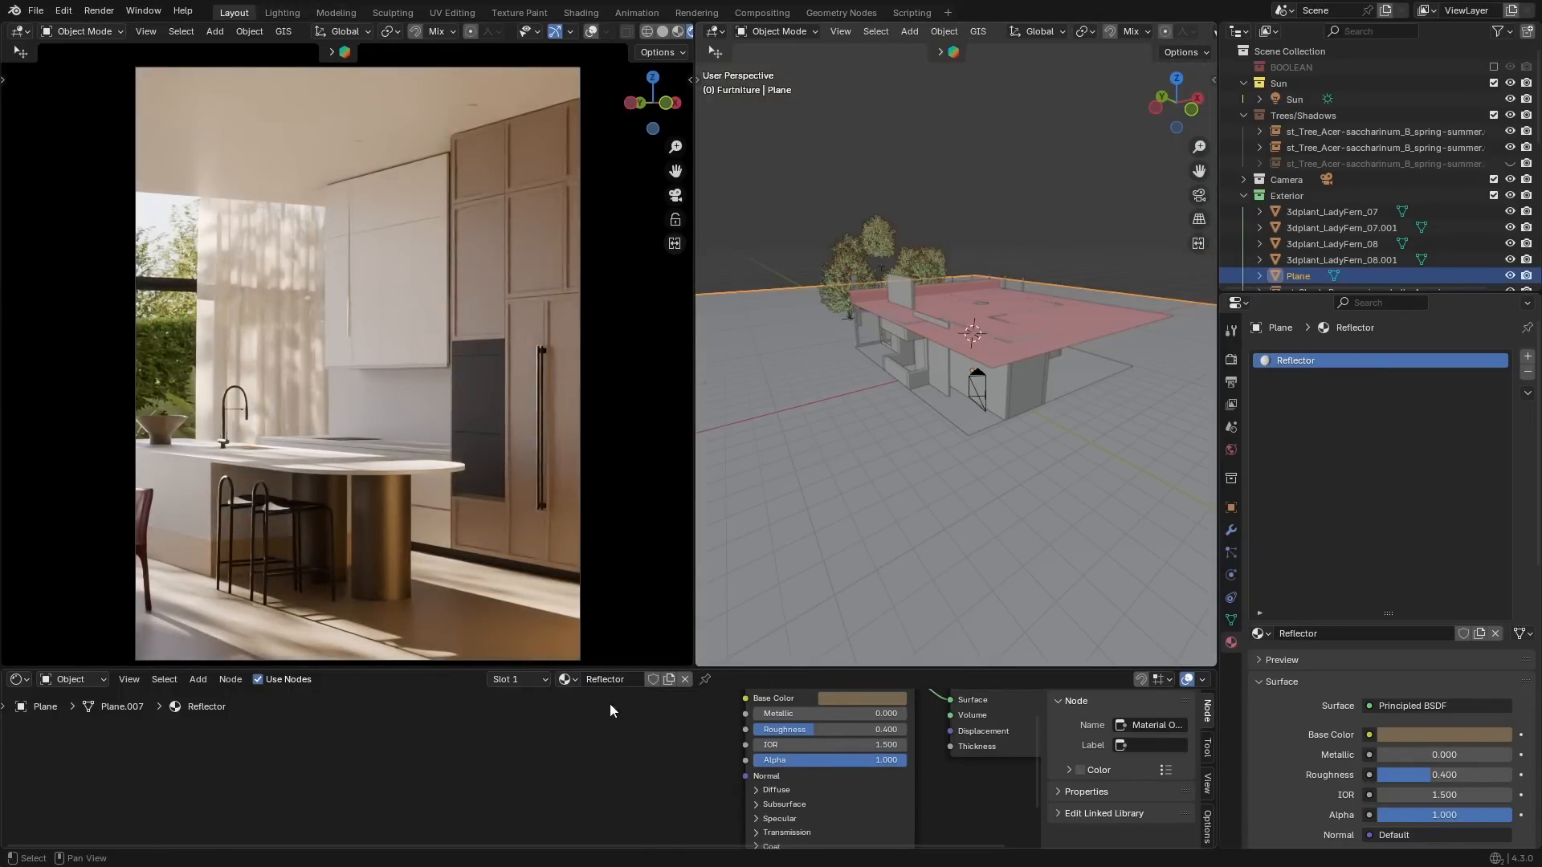
{"action": "left_click", "coordinate": [859, 699]}
{"action": "left_click_drag", "start_coordinate": [853, 634], "coordinate": [899, 643]}
Select the tall cabinet and open its material's base colour for adjustment.
{"action": "left_click", "coordinate": [480, 331]}
{"action": "left_click", "coordinate": [864, 698]}
Lighten the base colour of the kitchen island's Marble_lower_table material to a paler tan.
{"action": "left_click", "coordinate": [183, 547]}
{"action": "left_click", "coordinate": [881, 697]}
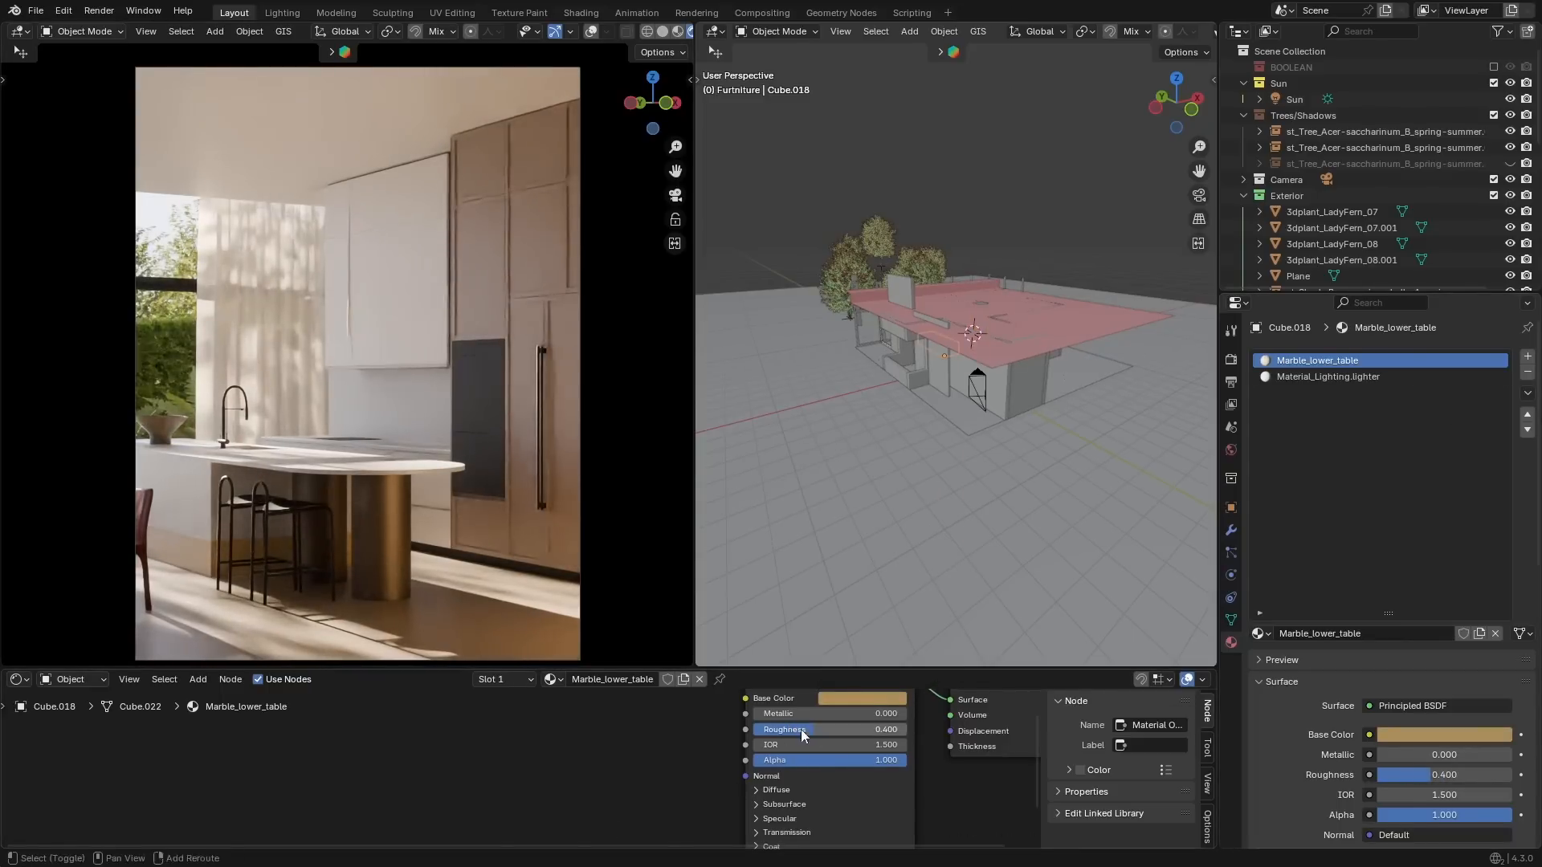
{"action": "left_click", "coordinate": [864, 698]}
{"action": "left_click_drag", "start_coordinate": [891, 628], "coordinate": [903, 627]}
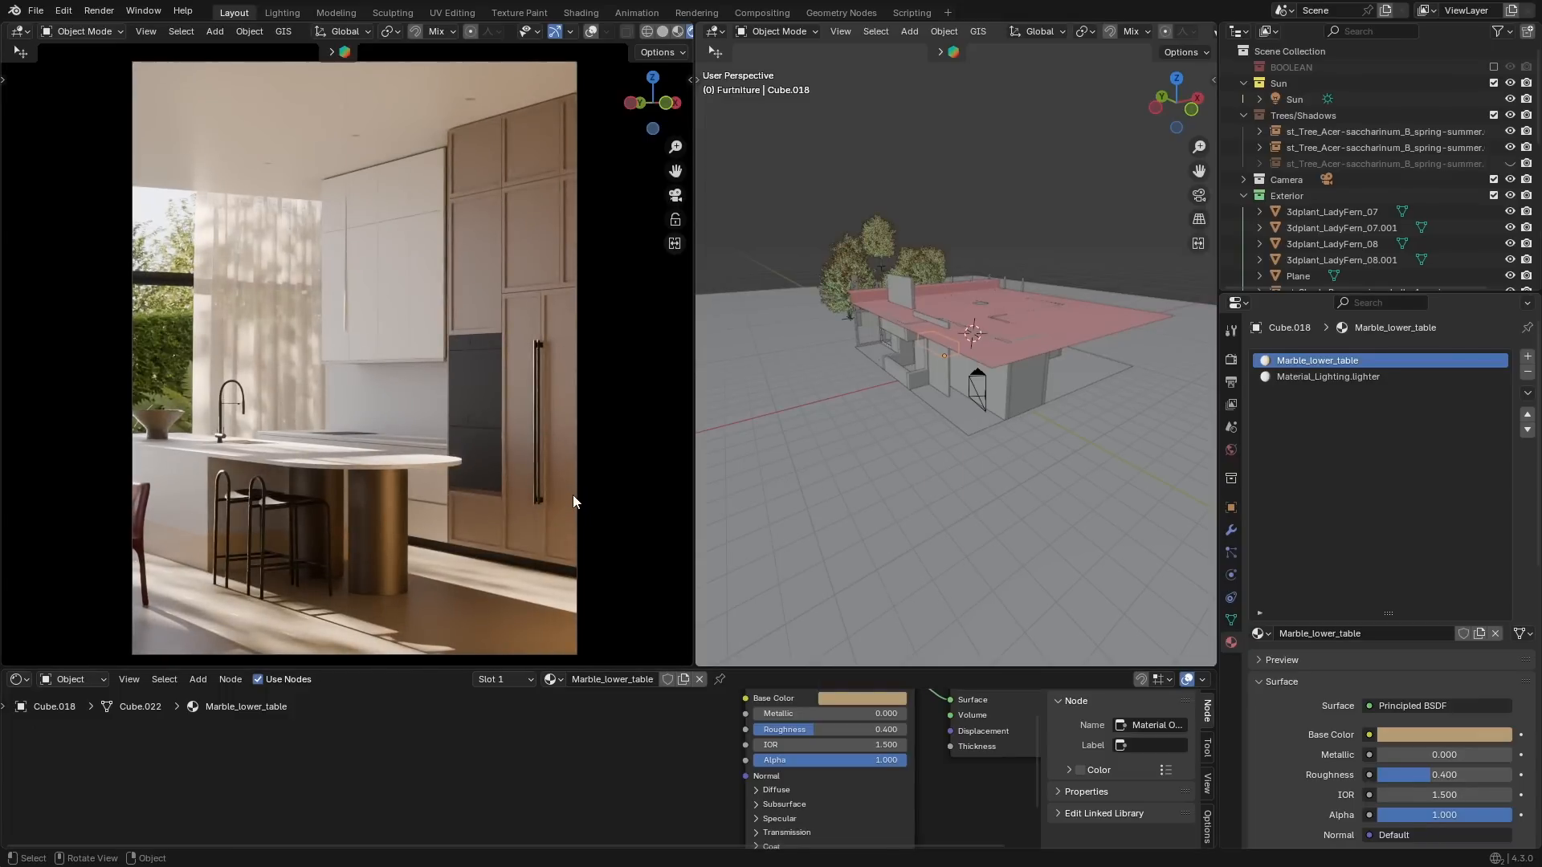
Adjust the base colour brightness of the island countertop's Material_Lighting.lighter material.
{"action": "left_click", "coordinate": [319, 470]}
{"action": "left_click", "coordinate": [872, 702]}
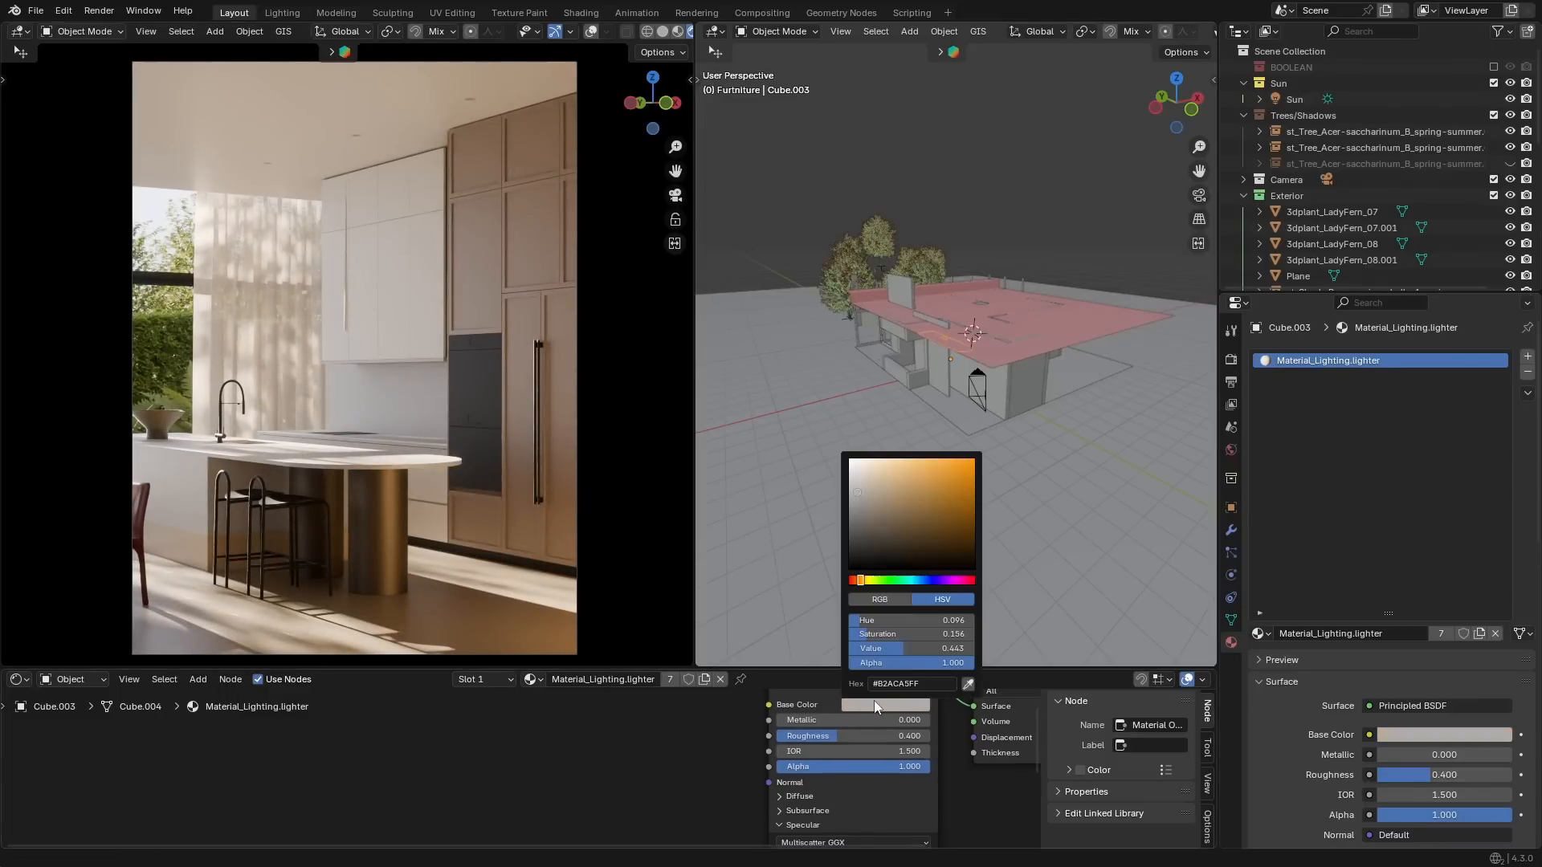
{"action": "left_click_drag", "start_coordinate": [895, 649], "coordinate": [898, 651]}
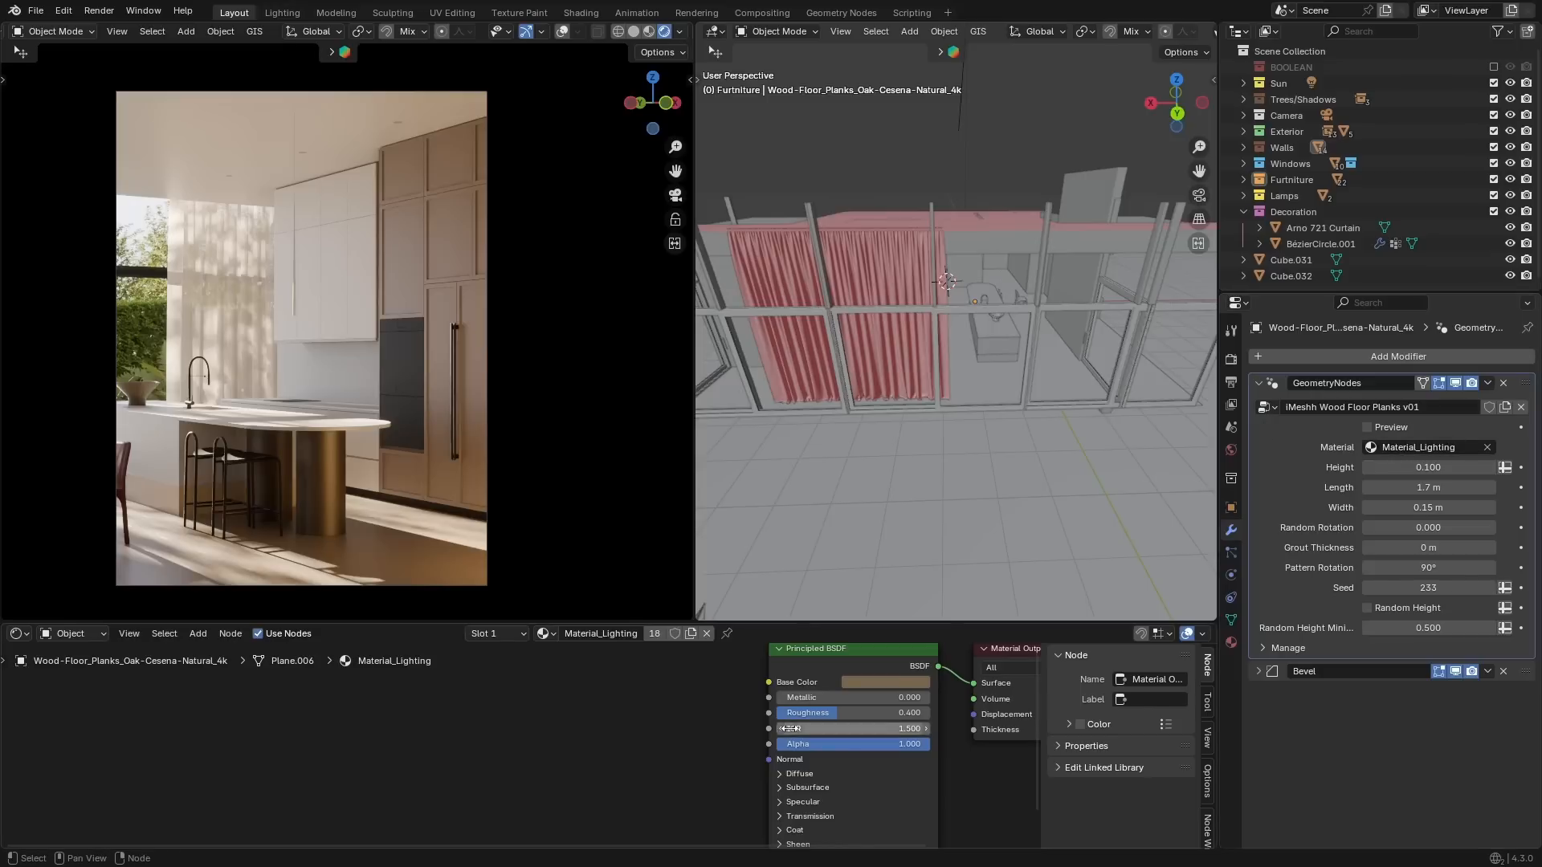
Set the floor's wood planks modifier material to Wood-Floor_Planks_Oak-Cesena-Natural_4k.
{"action": "scroll", "coordinate": [638, 737], "scroll_direction": "down", "scroll_amount": 2}
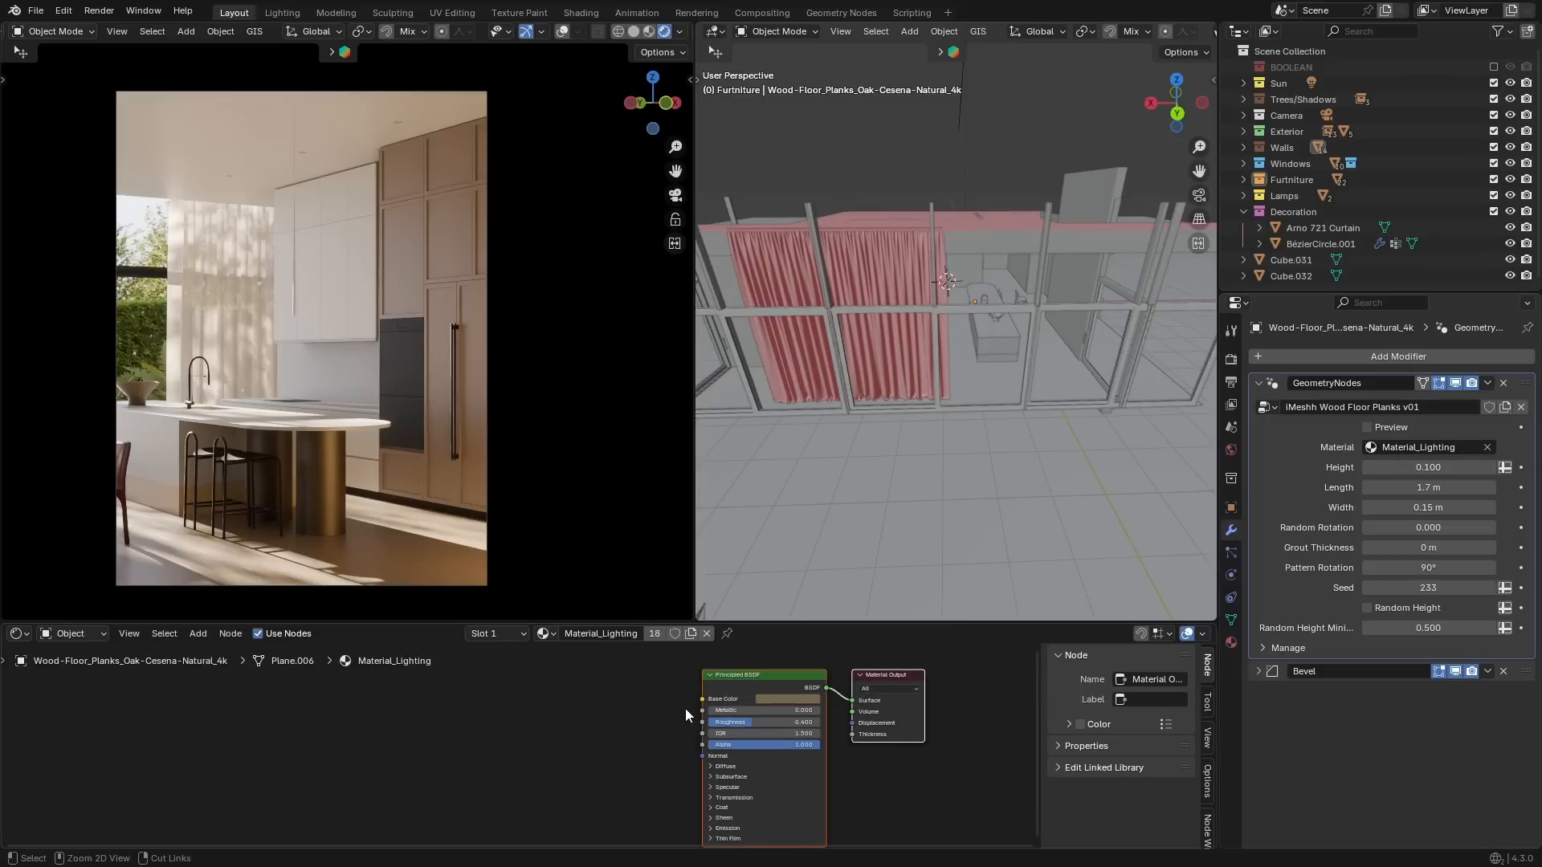
{"action": "left_click", "coordinate": [1425, 447]}
{"action": "type", "text": "cese"}
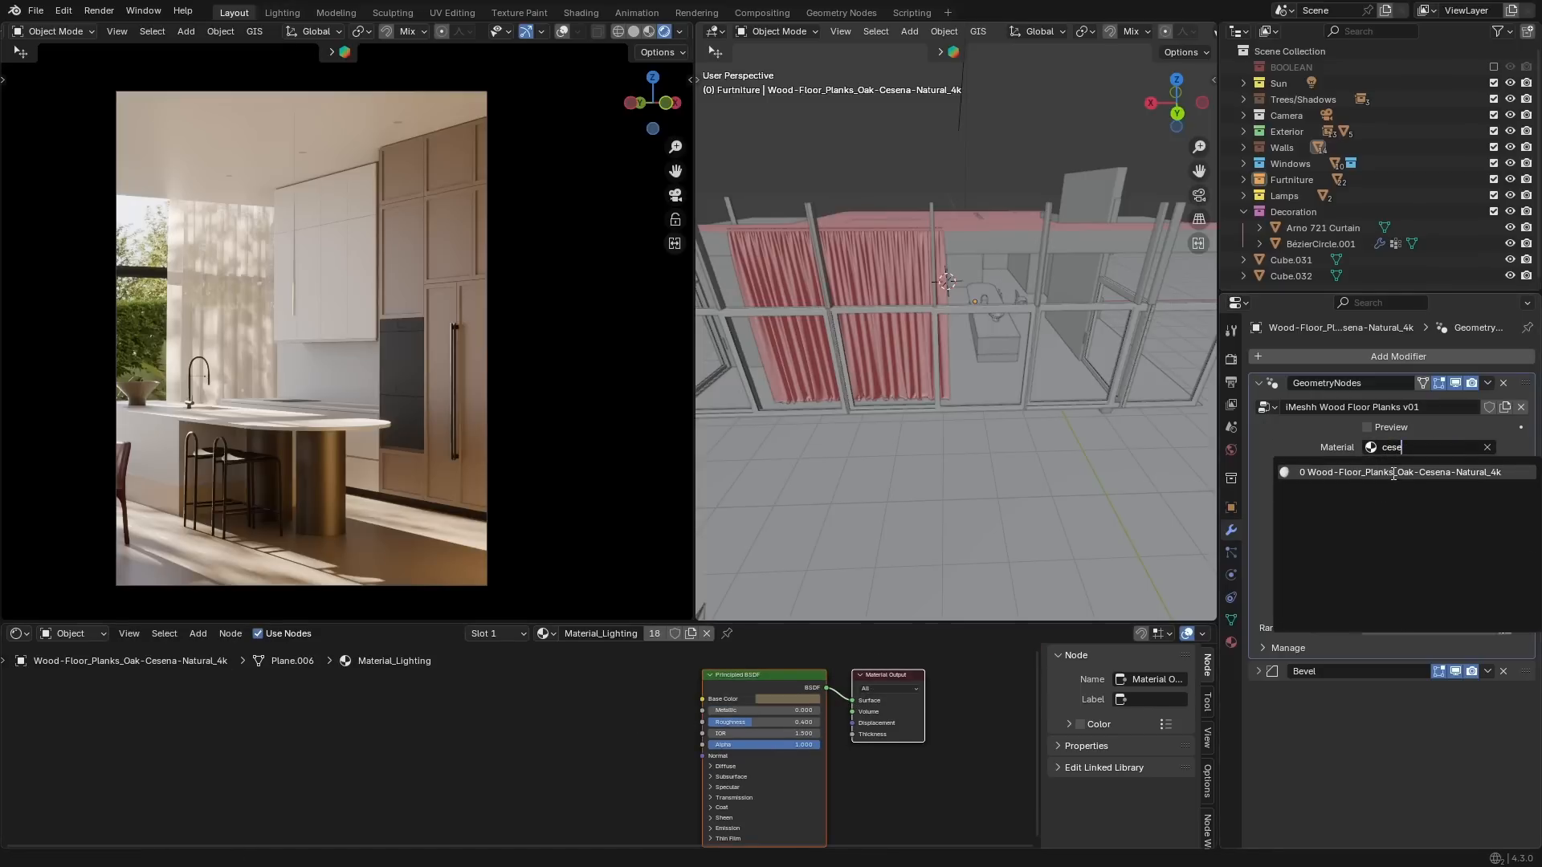
{"action": "key", "text": "Return"}
Add a second material slot to the floor and assign Wood-Floor_Planks_Oak-Cesena-Natural_4k to it.
{"action": "left_click", "coordinate": [1232, 643]}
{"action": "left_click", "coordinate": [1528, 357]}
{"action": "left_click", "coordinate": [1262, 634]}
{"action": "key", "text": "ctrl+v"}
{"action": "type", "text": "cese"}
{"action": "key", "text": "Return"}
Copy the Principled BSDF node from Material_Lighting into the Wood-Floor_Planks_Oak-Cesena-Natural_4k material.
{"action": "scroll", "coordinate": [802, 763], "scroll_direction": "down", "scroll_amount": 2}
{"action": "middle_click_drag", "start_coordinate": [801, 760], "coordinate": [806, 747]}
{"action": "left_click", "coordinate": [1314, 361]}
{"action": "left_click", "coordinate": [584, 723]}
{"action": "key", "text": "ctrl+c"}
{"action": "left_click", "coordinate": [1373, 377]}
{"action": "key", "text": "ctrl+v"}
Cut the links from the plank textures to the floor shader and position the pasted Principled BSDF above it.
{"action": "scroll", "coordinate": [723, 707], "scroll_direction": "up", "scroll_amount": 1}
{"action": "right_click_drag", "start_coordinate": [574, 755], "coordinate": [566, 803], "text": "ctrl"}
{"action": "left_click_drag", "start_coordinate": [642, 651], "coordinate": [644, 667]}
{"action": "left_click", "coordinate": [760, 730]}
{"action": "scroll", "coordinate": [747, 723], "scroll_direction": "up", "scroll_amount": 4}
{"action": "middle_click_drag", "start_coordinate": [740, 719], "coordinate": [723, 741]}
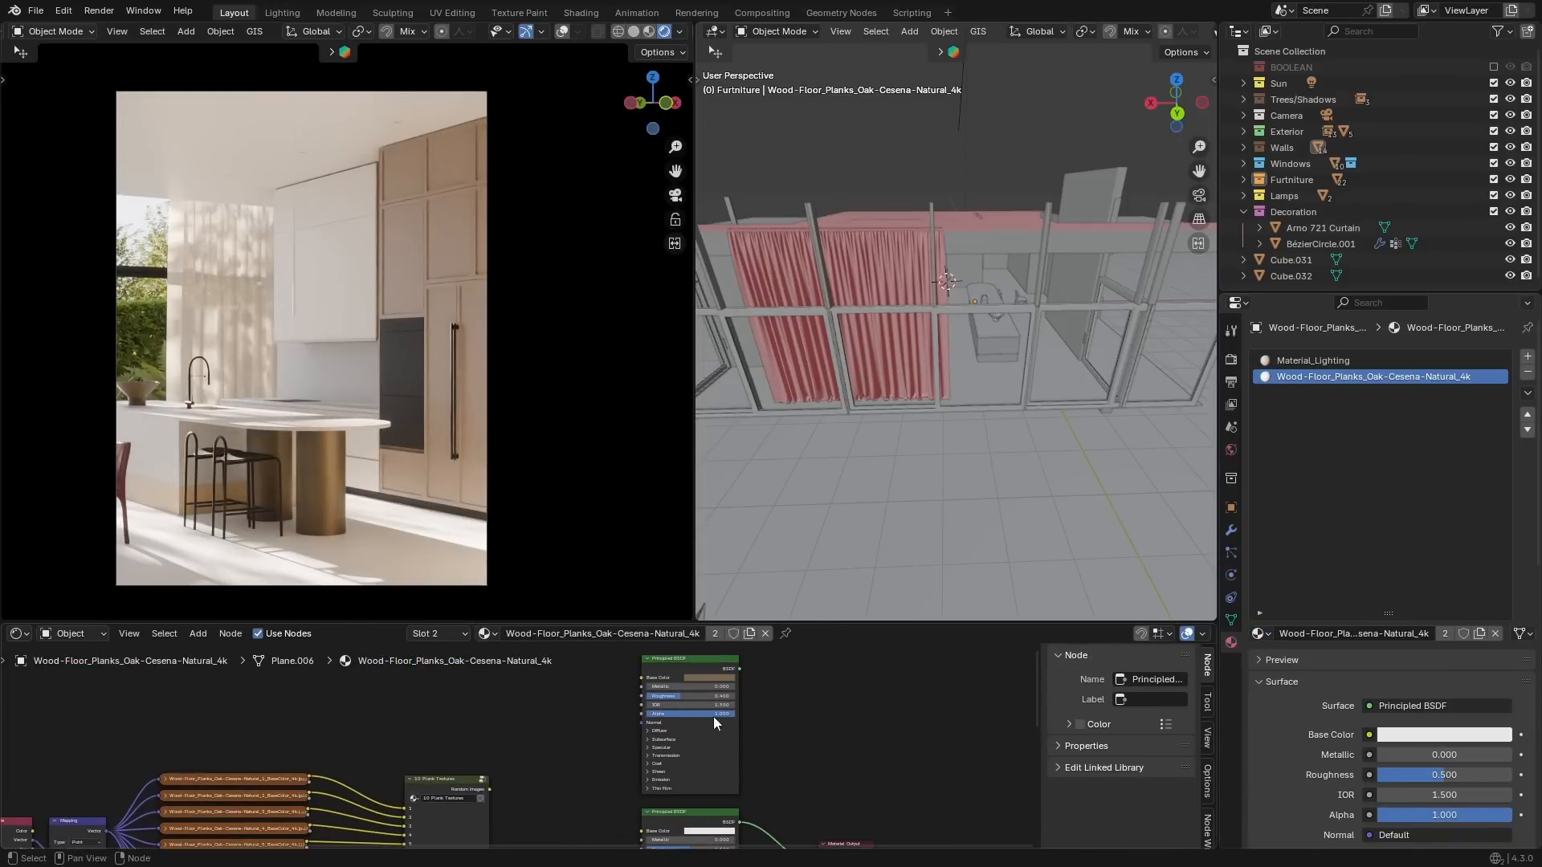
Copy the pasted Principled BSDF's base colour onto the floor's connected shader and remove the pasted node.
{"action": "key", "text": "ctrl+c"}
{"action": "scroll", "coordinate": [798, 778], "scroll_direction": "up", "scroll_amount": 1}
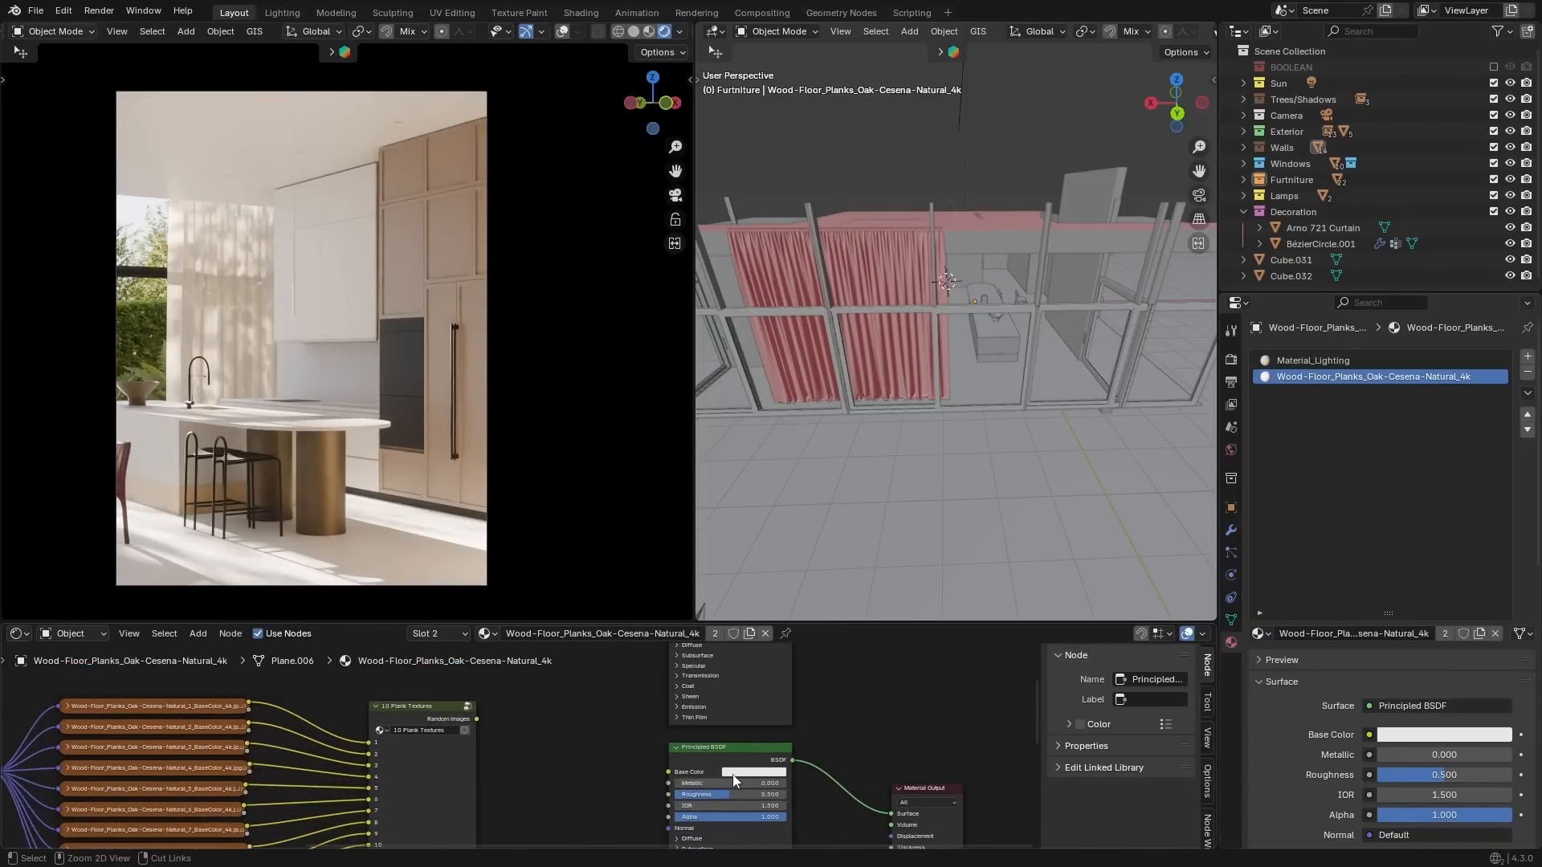
{"action": "key", "text": "ctrl+v"}
{"action": "scroll", "coordinate": [659, 723], "scroll_direction": "down", "scroll_amount": 4}
{"action": "left_click", "coordinate": [665, 706]}
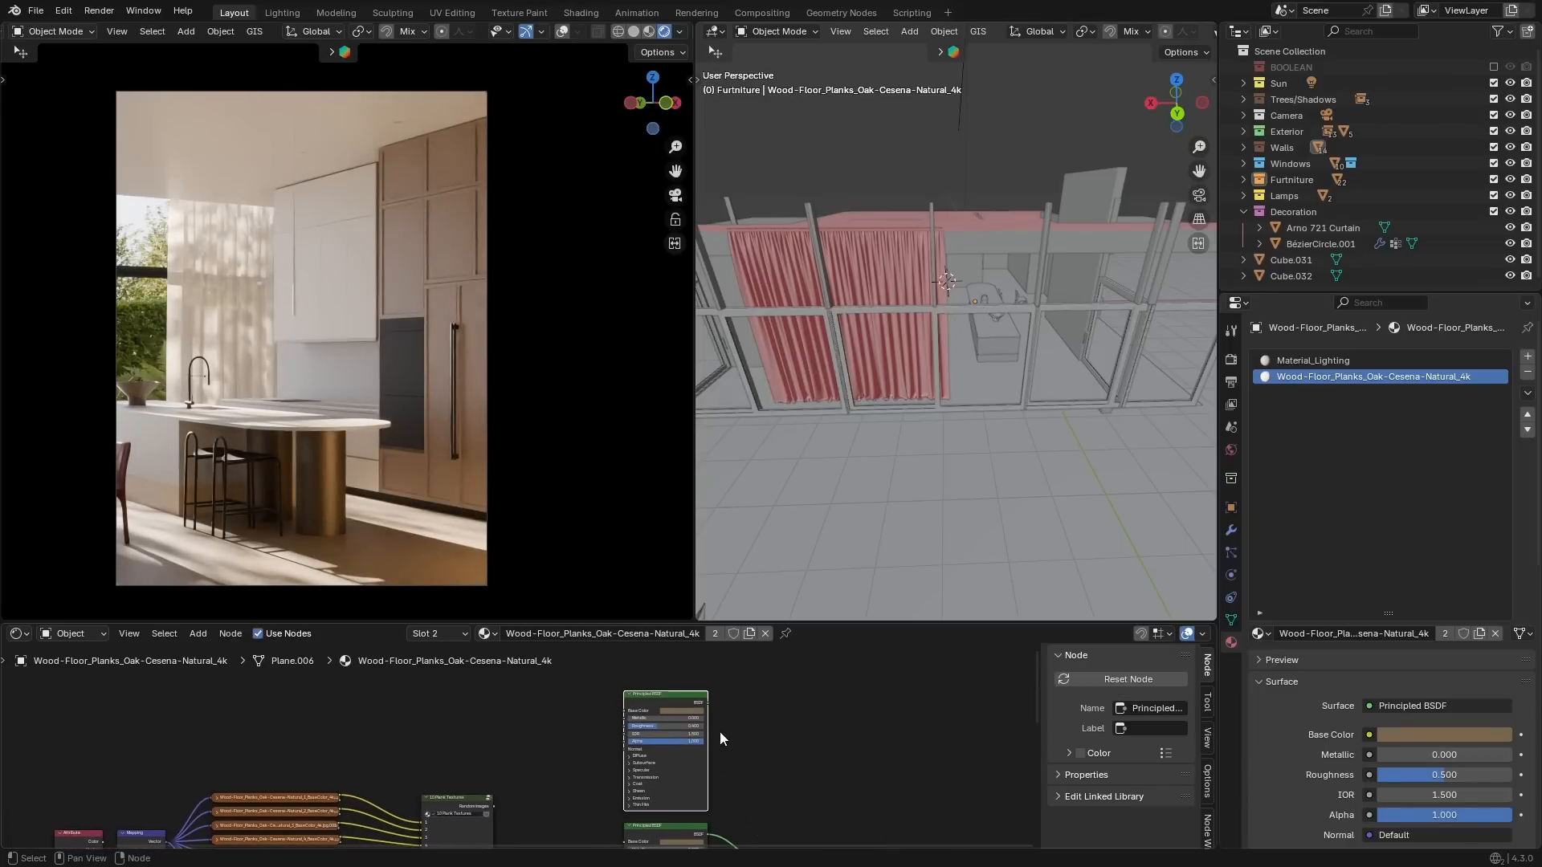
Set the roughness of the floor's Principled BSDF to 0.4.
{"action": "scroll", "coordinate": [741, 779], "scroll_direction": "up", "scroll_amount": 2}
{"action": "left_click", "coordinate": [765, 787]}
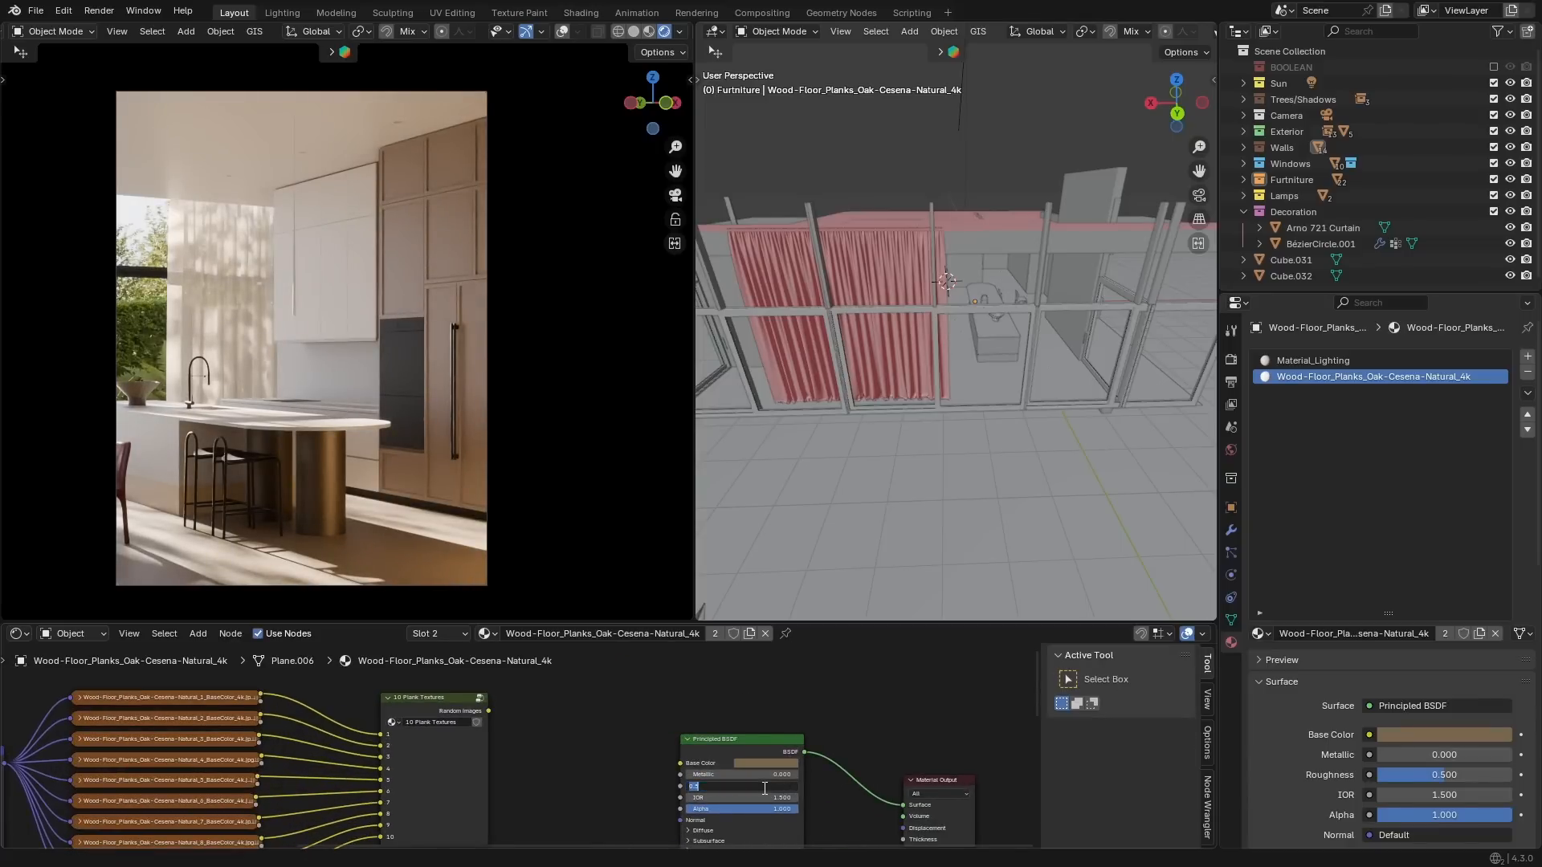
{"action": "type", "text": ".4"}
{"action": "key", "text": "Return"}
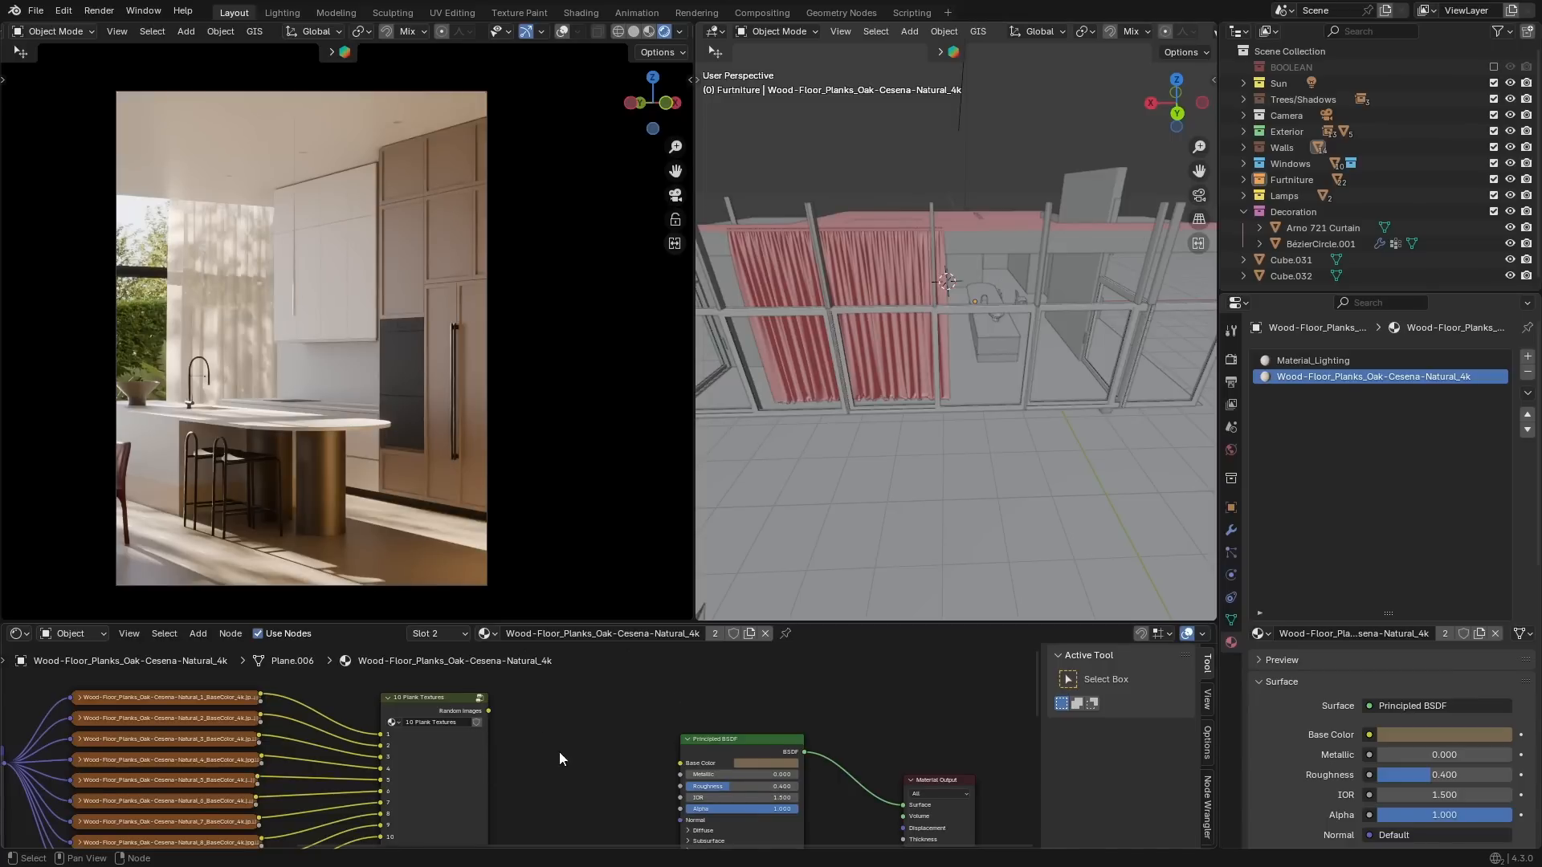
Select the chain of plank texture nodes and reposition it as a group beside the Principled BSDF.
{"action": "middle_click_drag", "start_coordinate": [526, 801], "coordinate": [570, 740]}
{"action": "scroll", "coordinate": [571, 739], "scroll_direction": "down", "scroll_amount": 2}
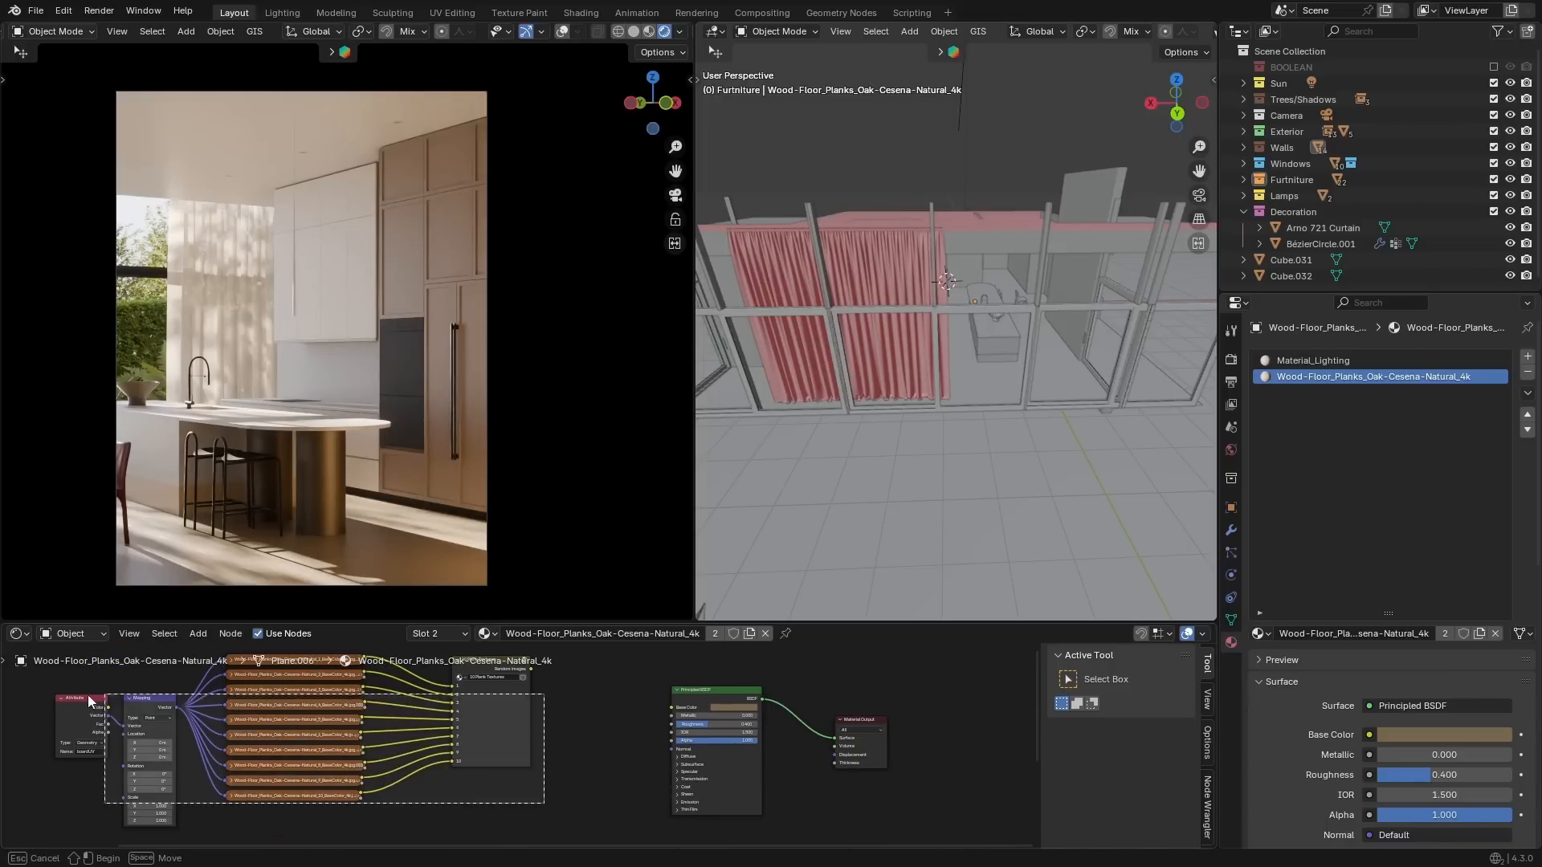
{"action": "scroll", "coordinate": [506, 728], "scroll_direction": "down", "scroll_amount": 2}
{"action": "left_click_drag", "start_coordinate": [564, 833], "coordinate": [87, 704]}
{"action": "scroll", "coordinate": [116, 707], "scroll_direction": "down", "scroll_amount": 4}
{"action": "scroll", "coordinate": [186, 718], "scroll_direction": "down", "scroll_amount": 4}
{"action": "left_click_drag", "start_coordinate": [204, 697], "coordinate": [522, 839]}
{"action": "key", "text": "g"}
{"action": "left_click", "coordinate": [519, 747]}
{"action": "left_click", "coordinate": [519, 749]}
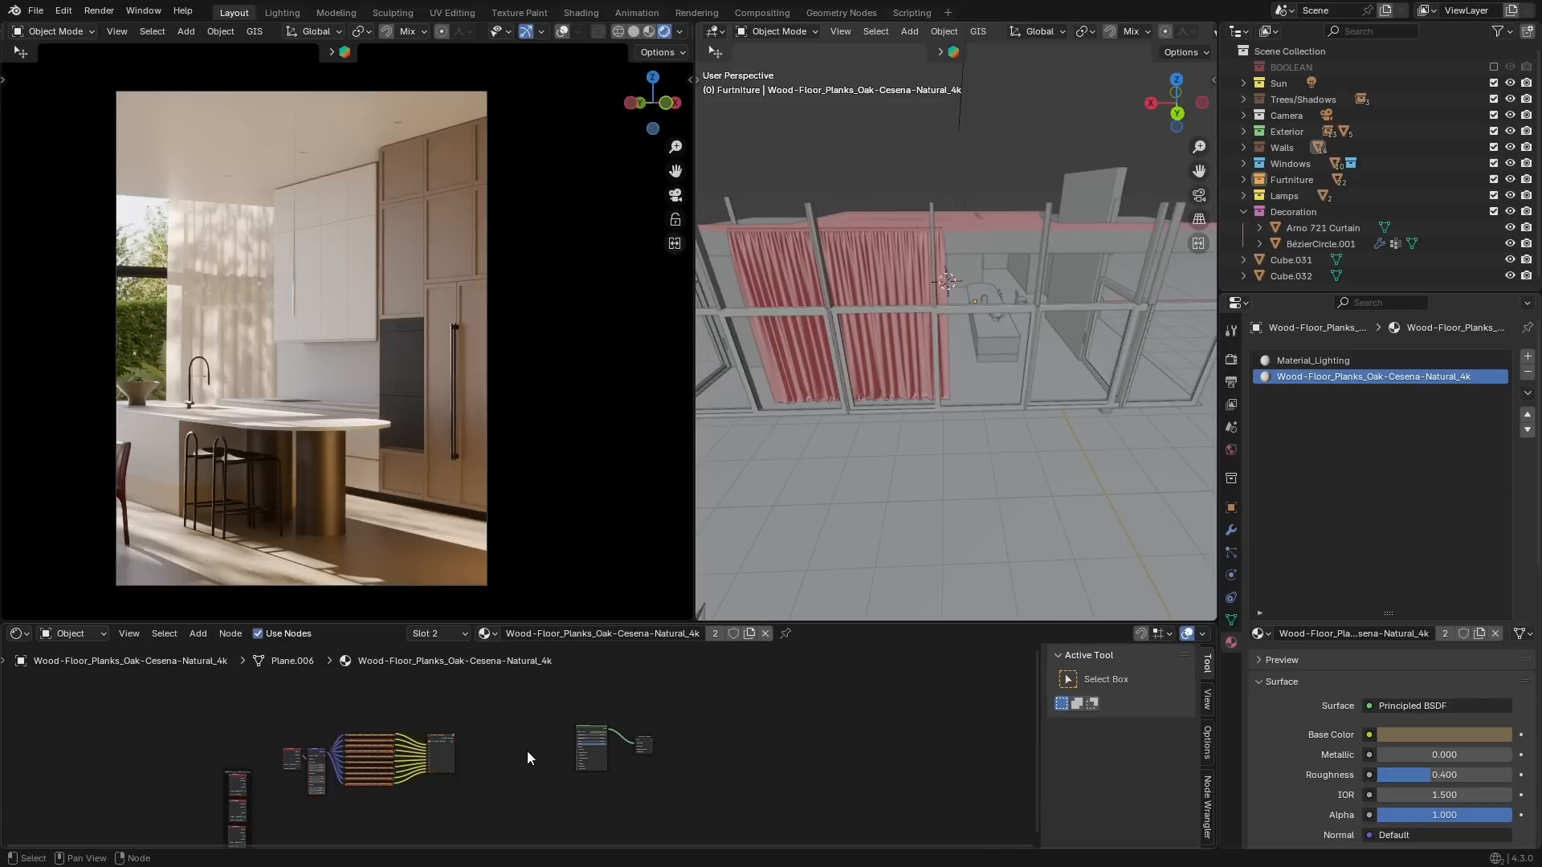
Connect the random images output of the 10 Plank Textures node to the Principled BSDF's roughness.
{"action": "scroll", "coordinate": [524, 747], "scroll_direction": "up", "scroll_amount": 5}
{"action": "scroll", "coordinate": [533, 755], "scroll_direction": "up", "scroll_amount": 2}
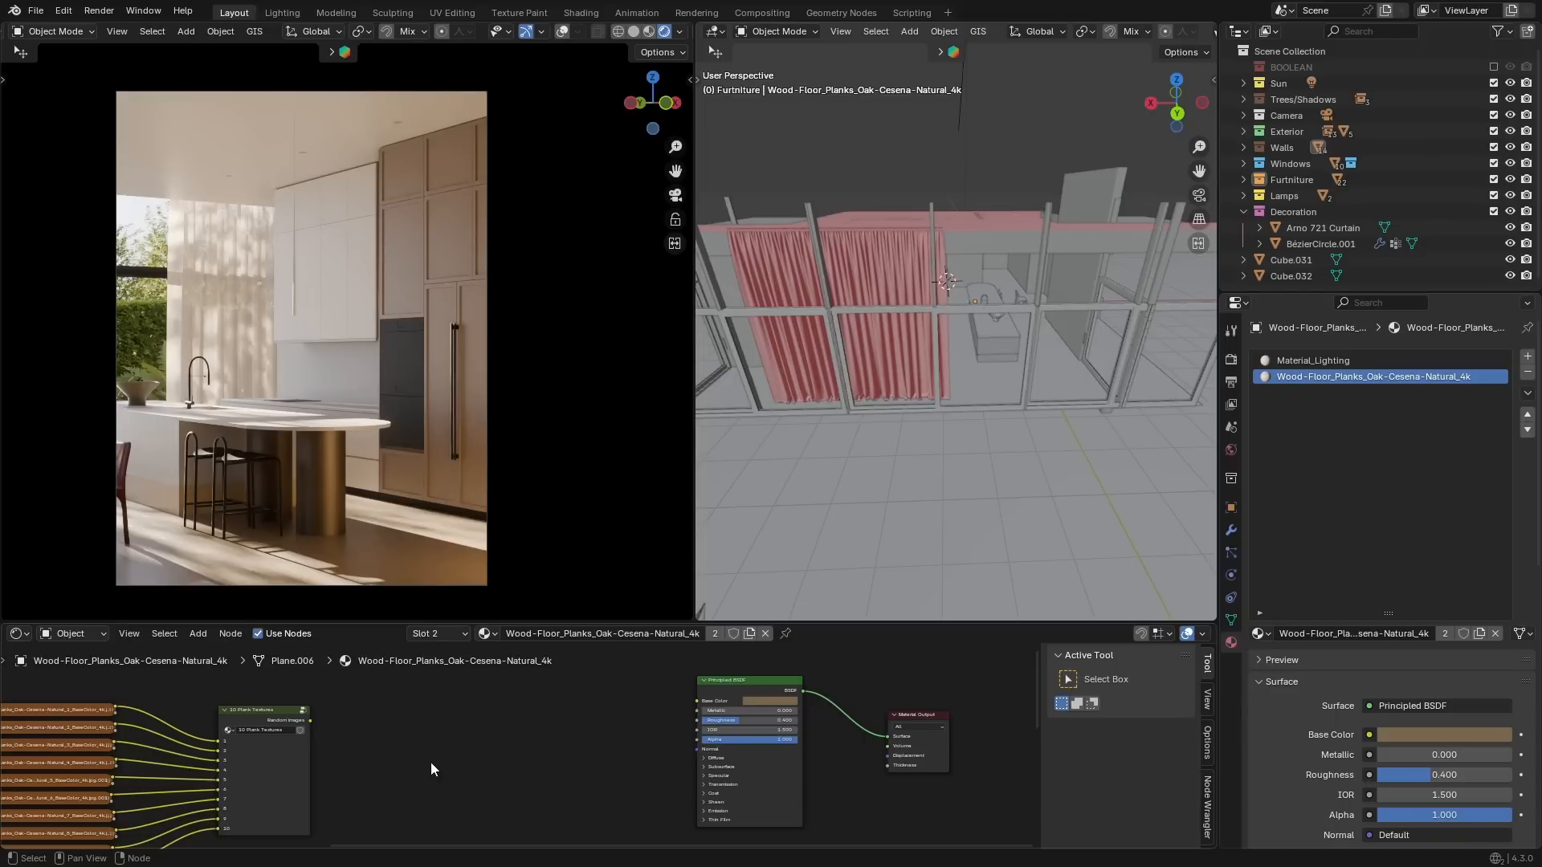
{"action": "scroll", "coordinate": [394, 751], "scroll_direction": "up", "scroll_amount": 1}
{"action": "left_click_drag", "start_coordinate": [293, 719], "coordinate": [712, 719]}
Insert a Color Ramp between the 10 Plank Textures node and the roughness input, and flip its gradient.
{"action": "right_click", "coordinate": [512, 748]}
{"action": "key", "text": "shift+a"}
{"action": "mouse_move", "coordinate": [451, 739]}
{"action": "type", "text": "ram"}
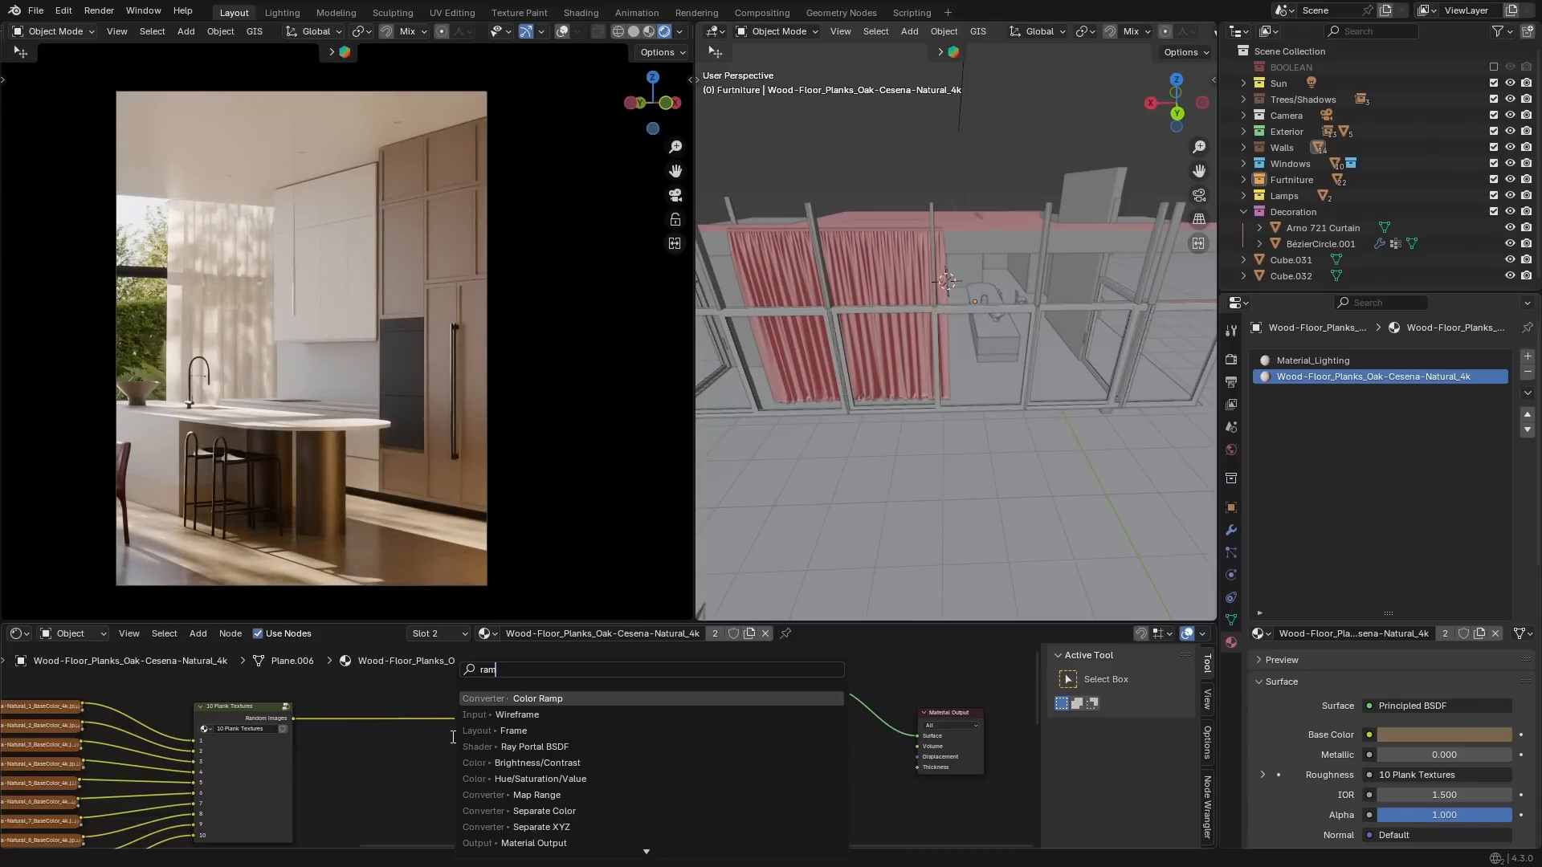
{"action": "key", "text": "Return"}
{"action": "left_click", "coordinate": [391, 747]}
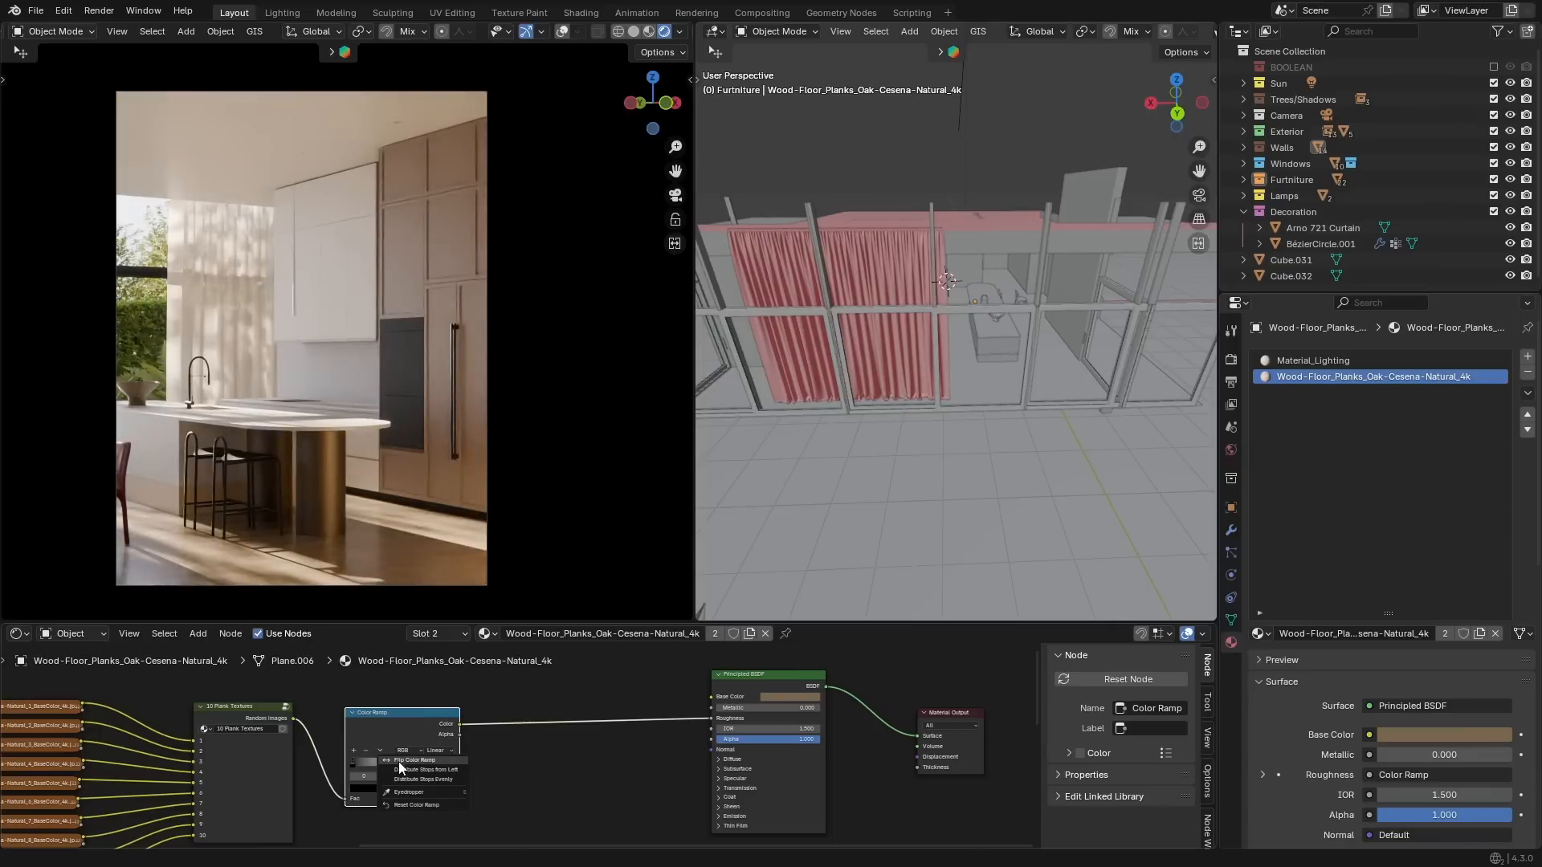
{"action": "left_click", "coordinate": [399, 762]}
{"action": "left_click_drag", "start_coordinate": [438, 723], "coordinate": [408, 726]}
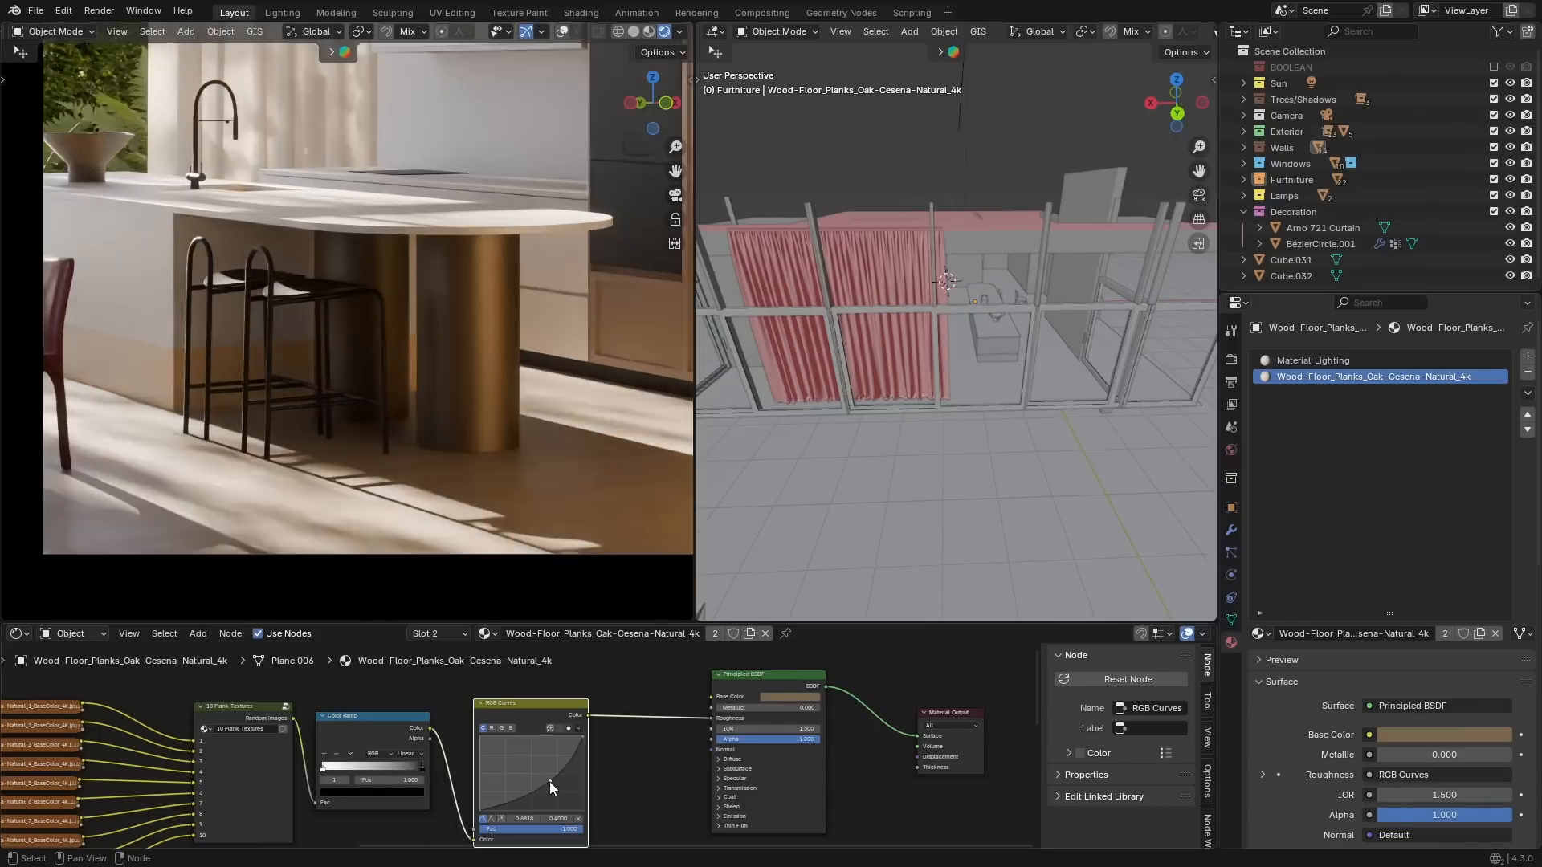
Preview the RGB Curves node's output on the floor near the stools.
{"action": "scroll", "coordinate": [450, 450], "scroll_direction": "down", "scroll_amount": 1}
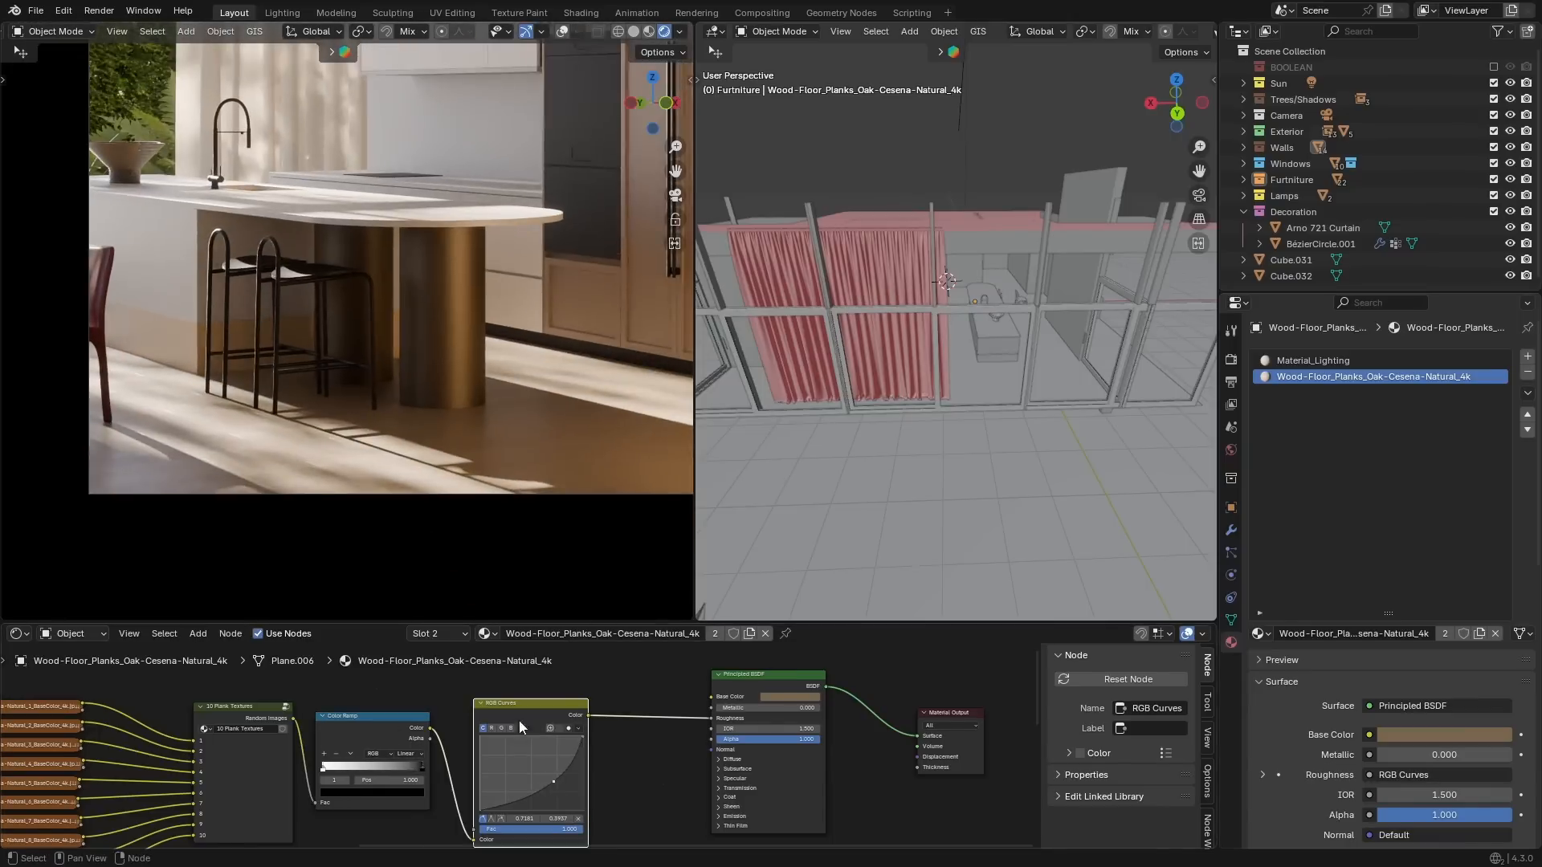
{"action": "left_click_drag", "start_coordinate": [710, 721], "coordinate": [711, 720]}
{"action": "scroll", "coordinate": [316, 502], "scroll_direction": "up", "scroll_amount": 5}
{"action": "scroll", "coordinate": [316, 502], "scroll_direction": "down", "scroll_amount": 3}
{"action": "scroll", "coordinate": [536, 710], "scroll_direction": "down", "scroll_amount": 2}
{"action": "scroll", "coordinate": [379, 503], "scroll_direction": "down", "scroll_amount": 3}
{"action": "scroll", "coordinate": [380, 503], "scroll_direction": "up", "scroll_amount": 3}
{"action": "left_click", "coordinate": [506, 707], "text": "ctrl+shift"}
Move the lower end point of the RGB curve to about 0.513, 0.000 to increase the roughness contrast.
{"action": "scroll", "coordinate": [522, 779], "scroll_direction": "up", "scroll_amount": 3}
{"action": "scroll", "coordinate": [555, 779], "scroll_direction": "up", "scroll_amount": 1}
{"action": "left_click", "coordinate": [498, 792]}
{"action": "left_click_drag", "start_coordinate": [522, 792], "coordinate": [525, 794]}
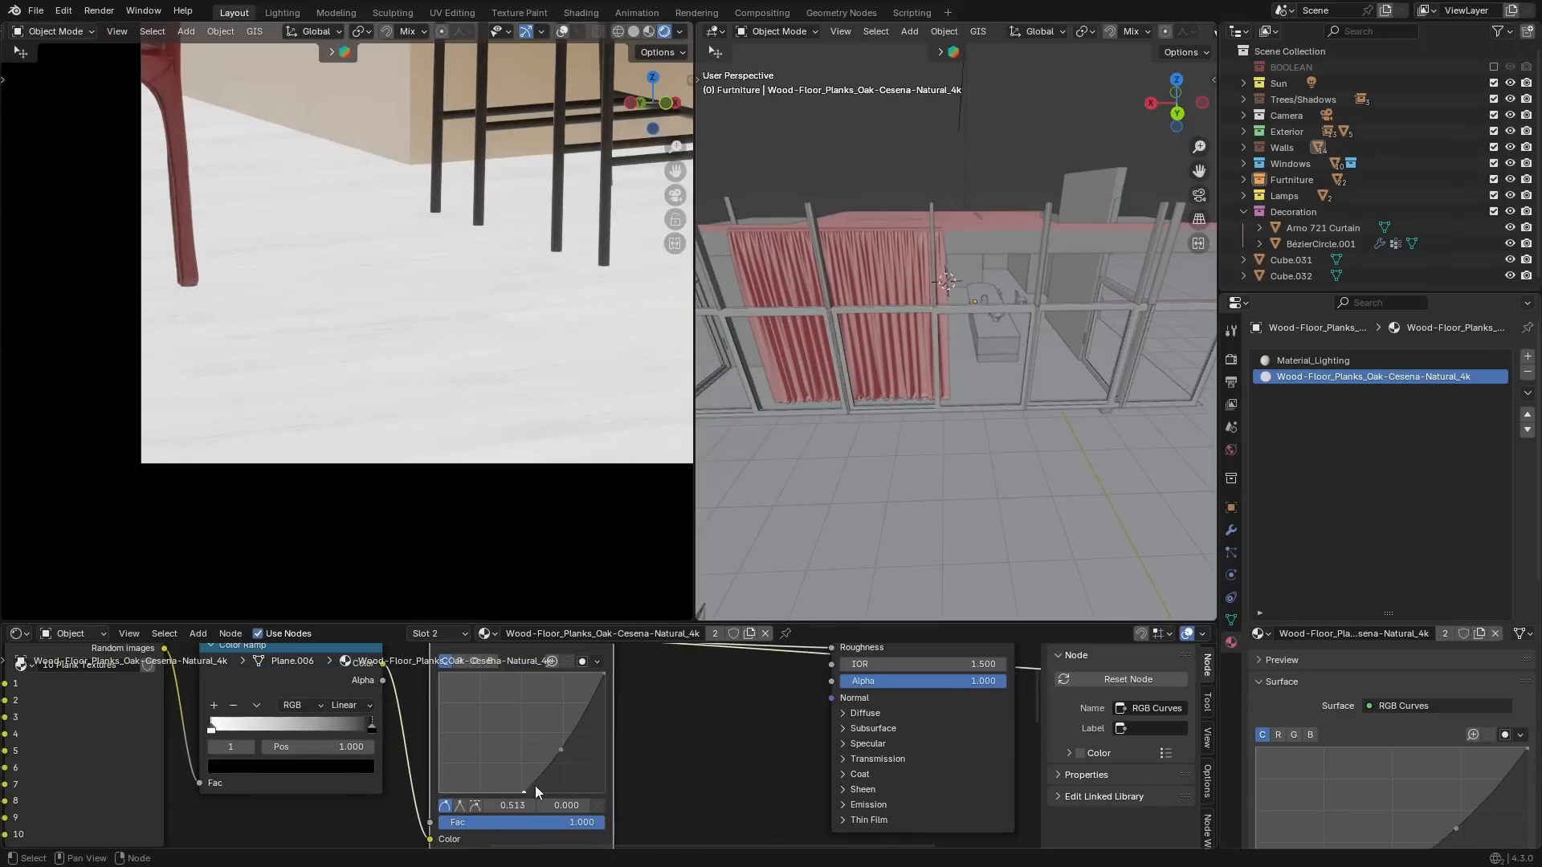
Restore the Principled BSDF as the floor's output shader and connect the 10 Plank Textures random images to its base color.
{"action": "scroll", "coordinate": [660, 729], "scroll_direction": "down", "scroll_amount": 4}
{"action": "left_click", "coordinate": [662, 692], "text": "ctrl+shift"}
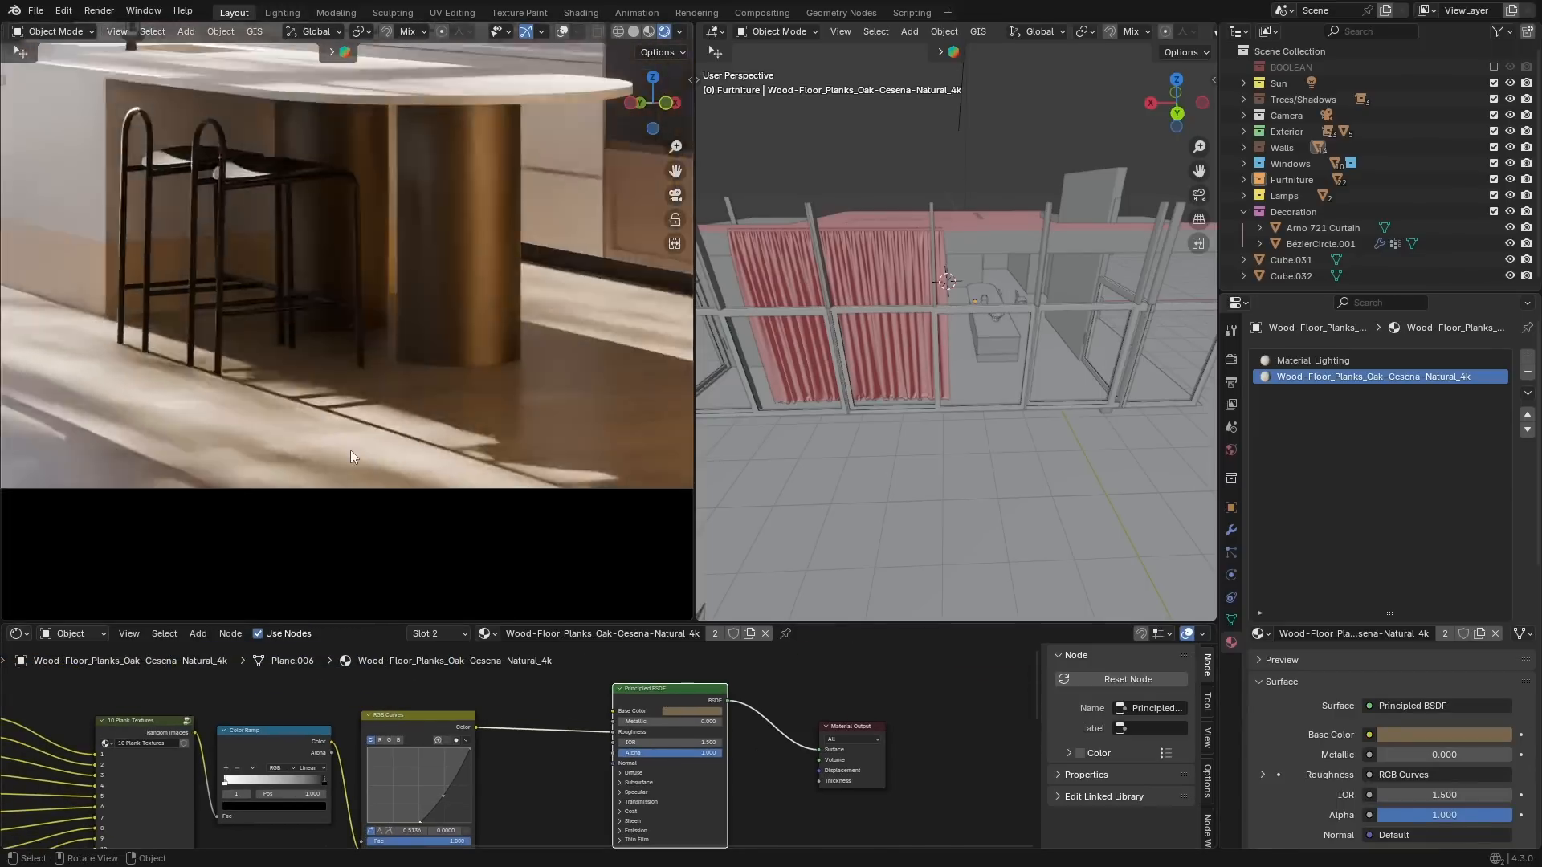
{"action": "scroll", "coordinate": [350, 451], "scroll_direction": "down", "scroll_amount": 2}
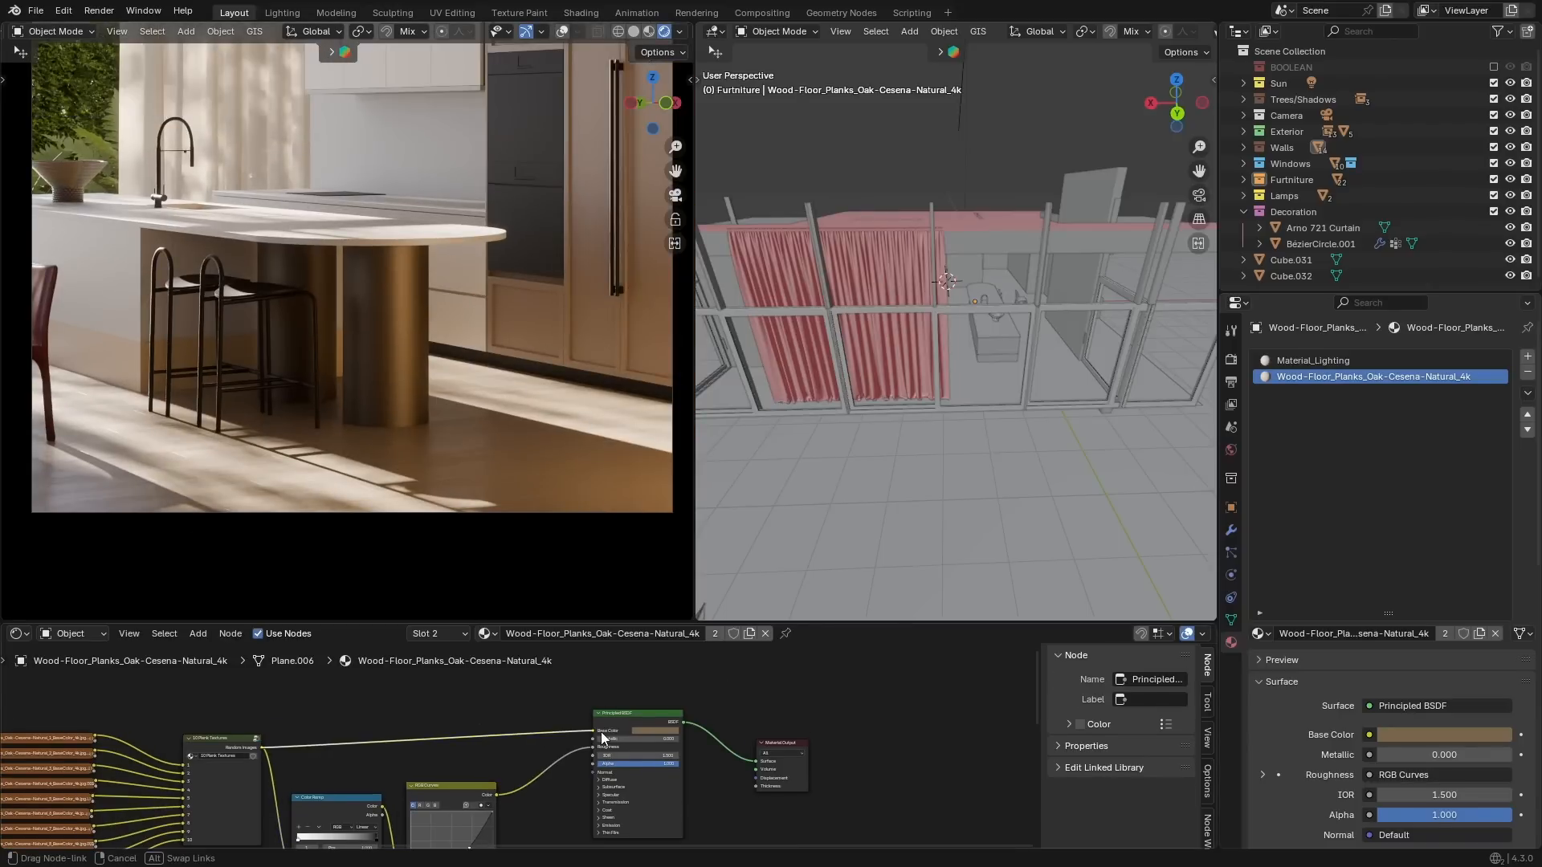
{"action": "left_click_drag", "start_coordinate": [601, 731], "coordinate": [601, 731]}
Insert a Mix Color node before the floor's base color, give it the brown color as second input, and set its factor to 0.000.
{"action": "scroll", "coordinate": [522, 723], "scroll_direction": "down", "scroll_amount": 1}
{"action": "key", "text": "shift+a"}
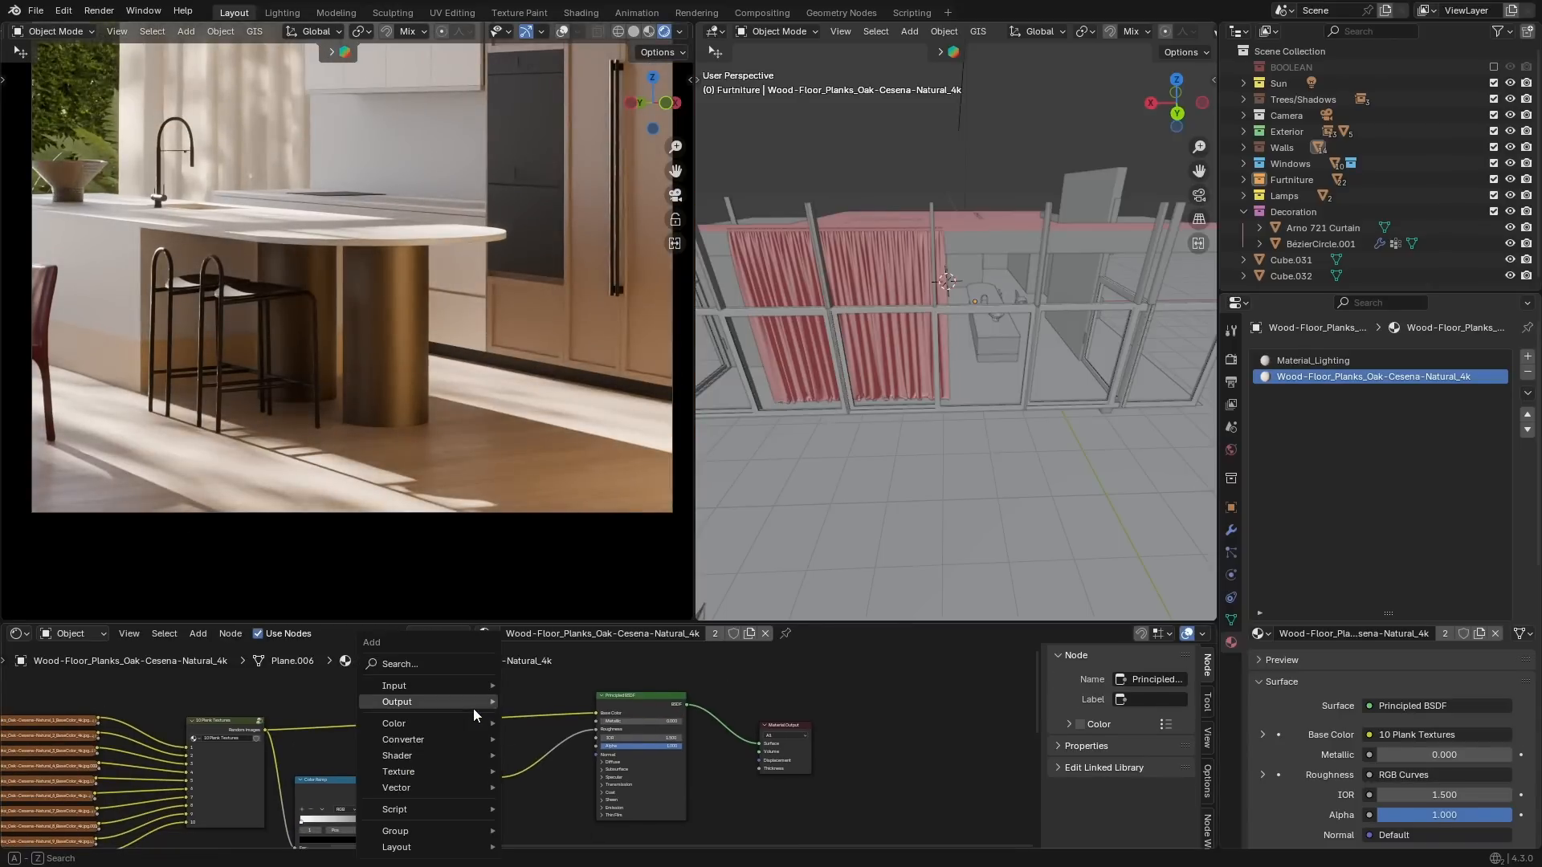
{"action": "type", "text": "mix"}
{"action": "left_click", "coordinate": [523, 715]}
{"action": "left_click", "coordinate": [522, 703]}
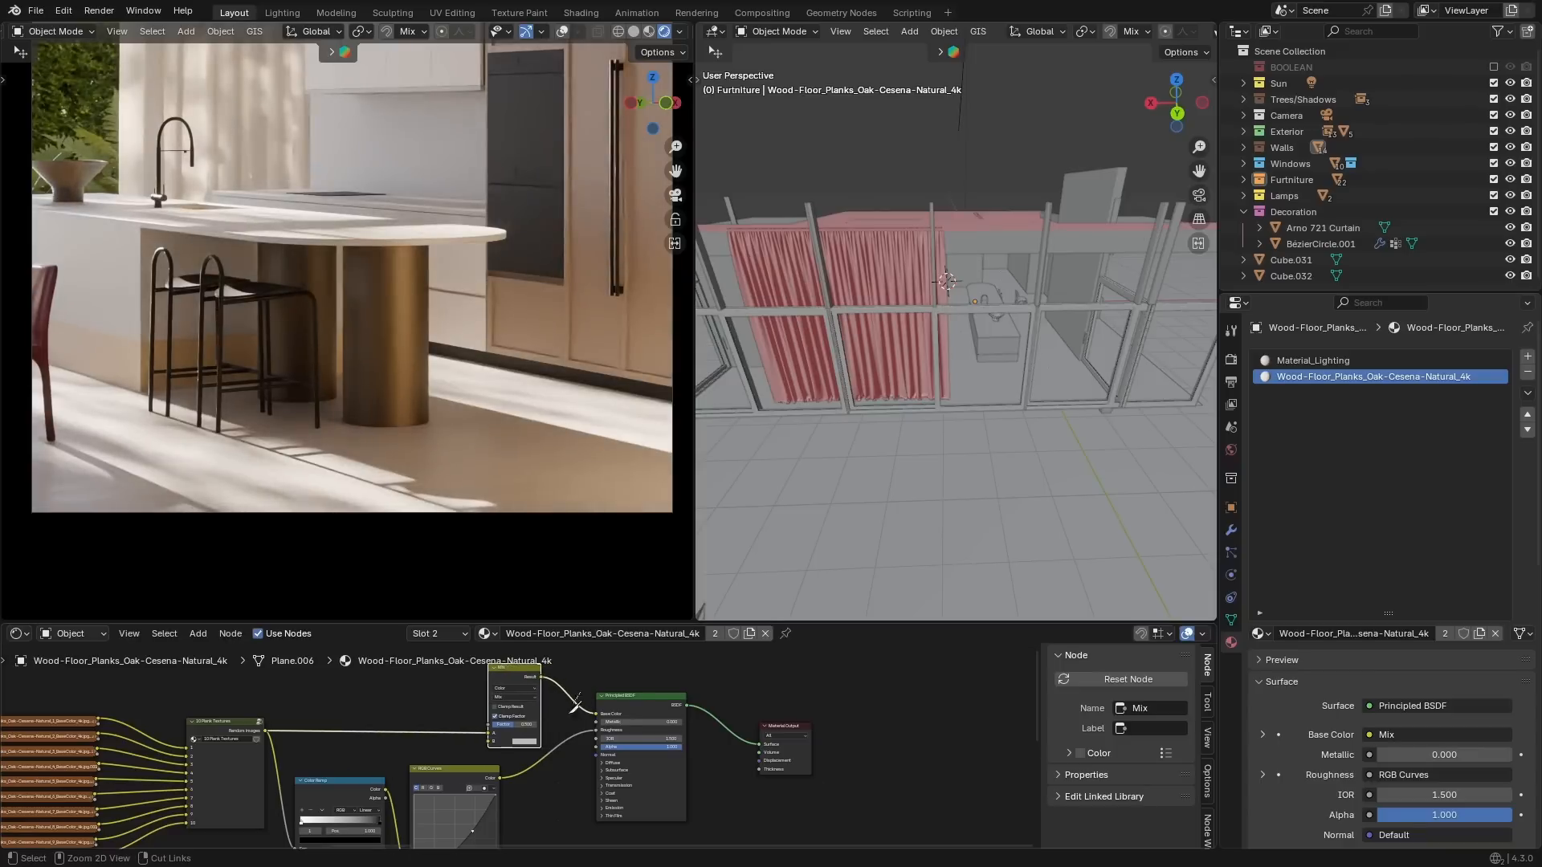
{"action": "right_click_drag", "start_coordinate": [580, 693], "coordinate": [584, 739], "text": "ctrl"}
{"action": "left_click_drag", "start_coordinate": [542, 677], "coordinate": [596, 714]}
{"action": "middle_click_drag", "start_coordinate": [332, 612], "coordinate": [331, 606], "text": "shift"}
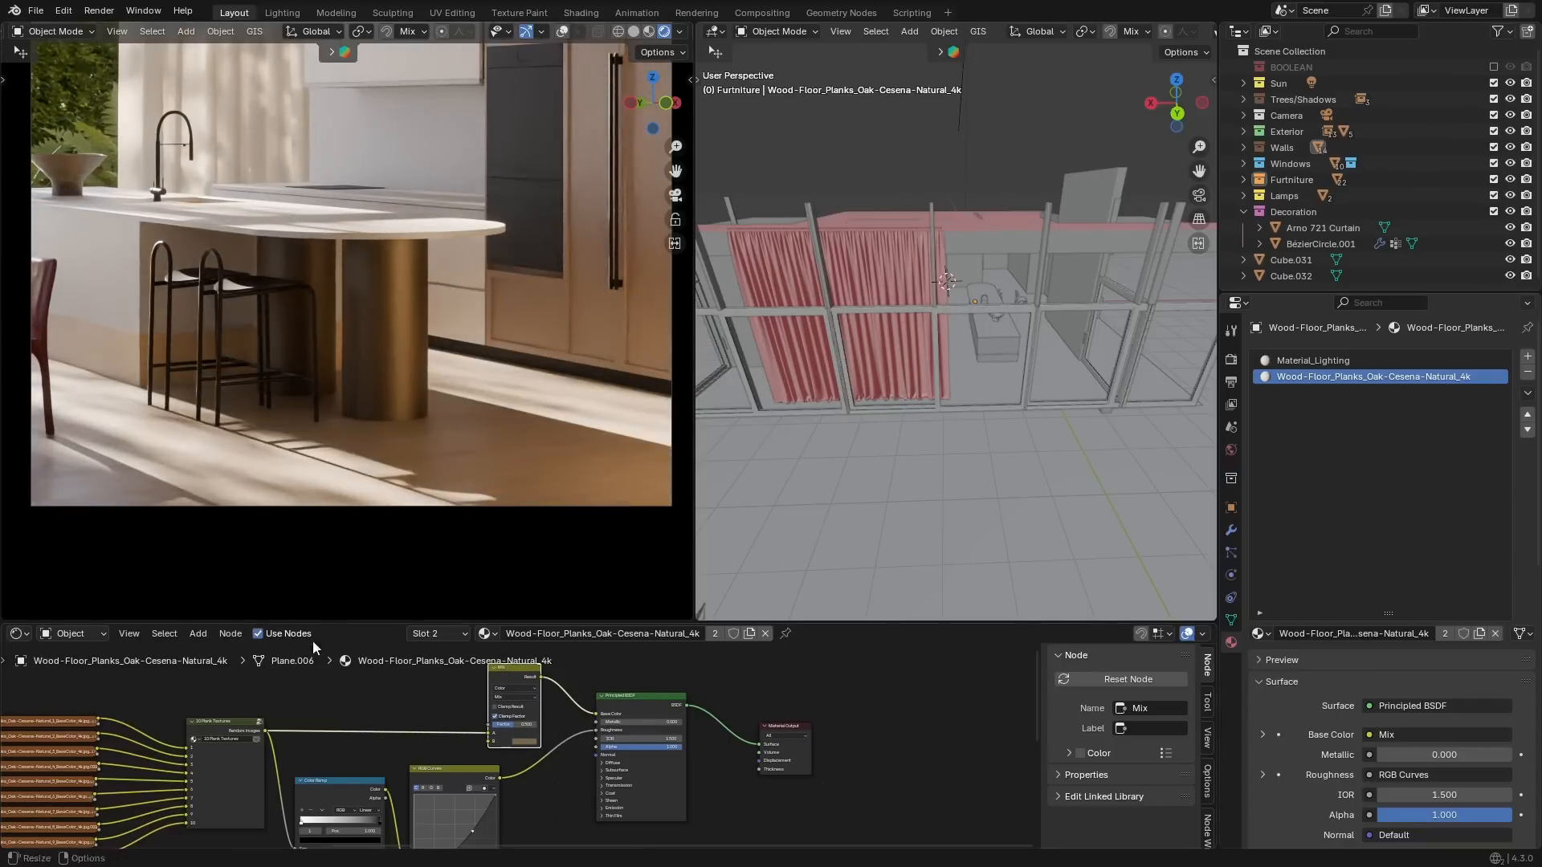
{"action": "scroll", "coordinate": [260, 756], "scroll_direction": "up", "scroll_amount": 1}
{"action": "left_click_drag", "start_coordinate": [522, 722], "coordinate": [556, 722]}
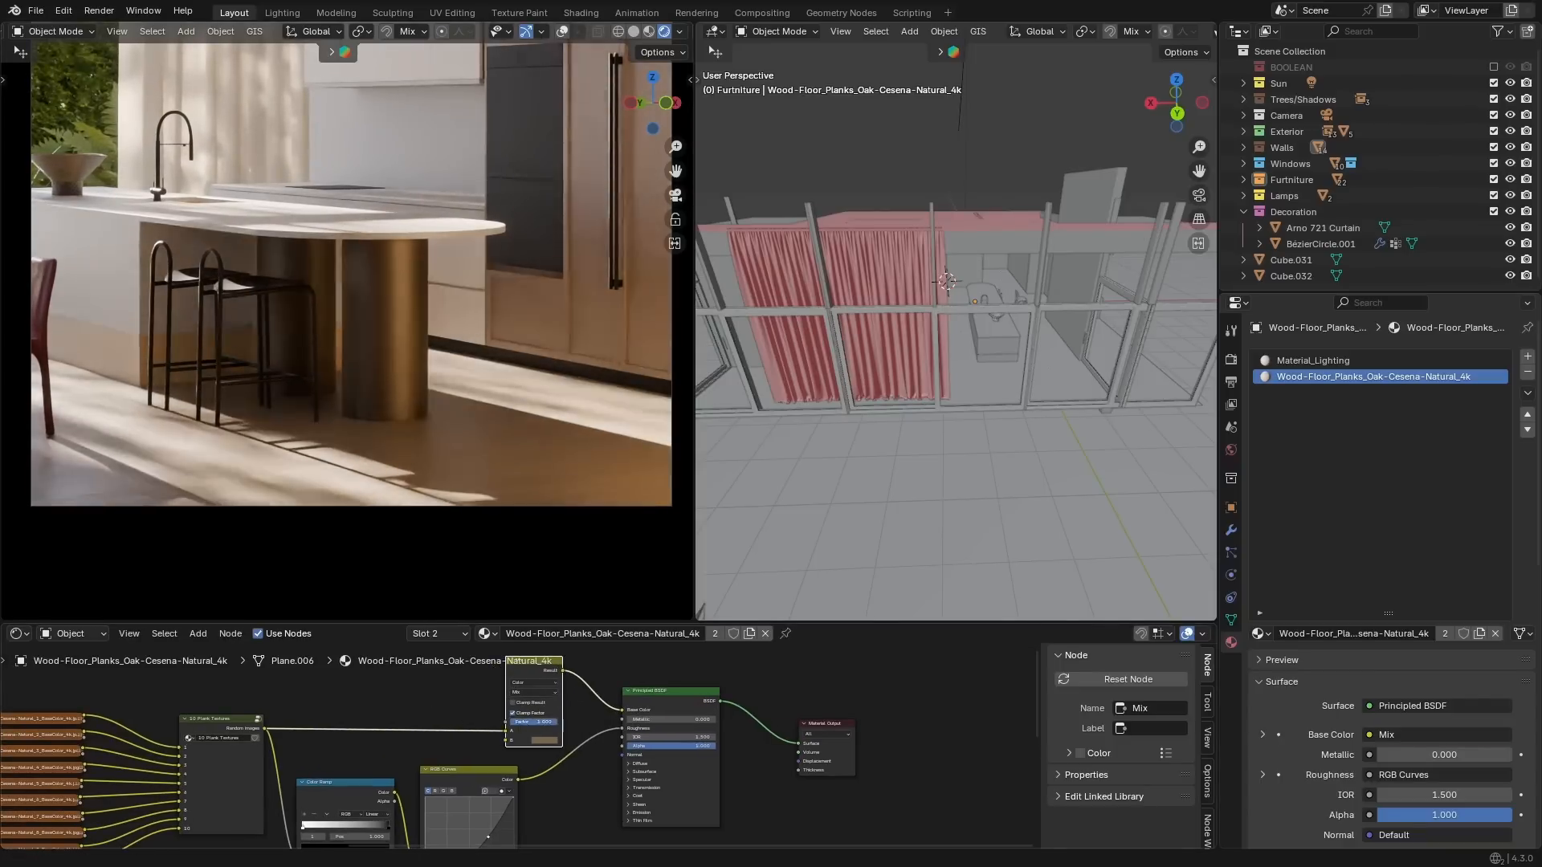
{"action": "scroll", "coordinate": [543, 739], "scroll_direction": "up", "scroll_amount": 1}
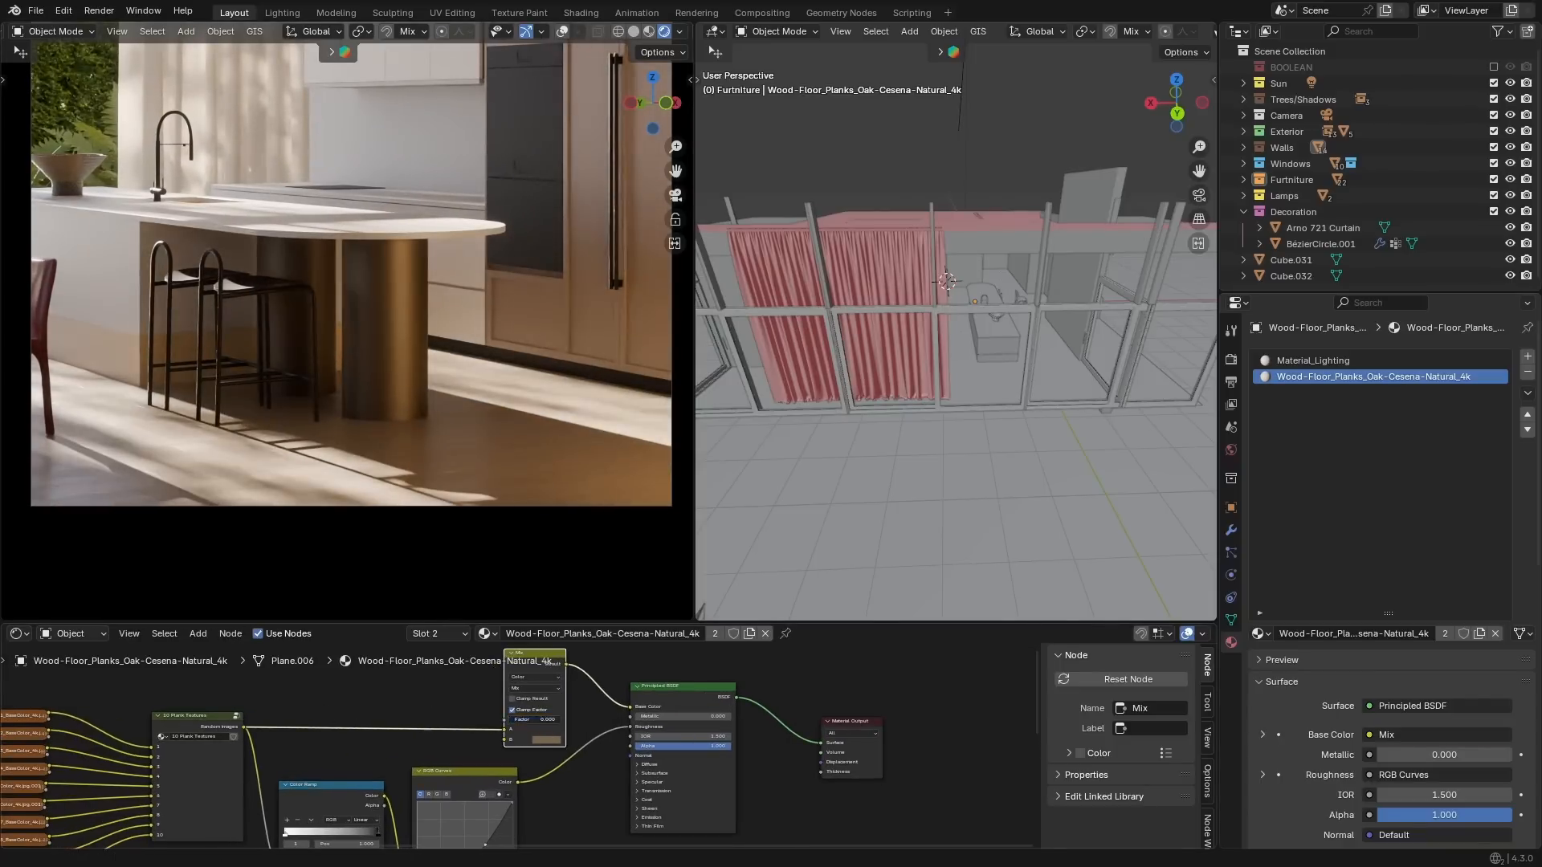
Insert an RGB Curves node between the 10 Plank Textures node and the Mix node, and lower the curve's middle point slightly.
{"action": "key", "text": "shift+a"}
{"action": "type", "text": "c"}
{"action": "left_click", "coordinate": [414, 715]}
{"action": "left_click", "coordinate": [309, 683]}
{"action": "middle_click_drag", "start_coordinate": [321, 683], "coordinate": [347, 709]}
{"action": "scroll", "coordinate": [341, 711], "scroll_direction": "up", "scroll_amount": 3}
{"action": "left_click", "coordinate": [362, 706]}
{"action": "left_click_drag", "start_coordinate": [376, 720], "coordinate": [367, 719]}
{"action": "left_click_drag", "start_coordinate": [649, 756], "coordinate": [562, 752]}
{"action": "scroll", "coordinate": [526, 741], "scroll_direction": "down", "scroll_amount": 4}
Insert a Hue/Saturation/Value node between the RGB Curves node and the Mix node.
{"action": "key", "text": "shift+a"}
{"action": "left_click", "coordinate": [615, 754]}
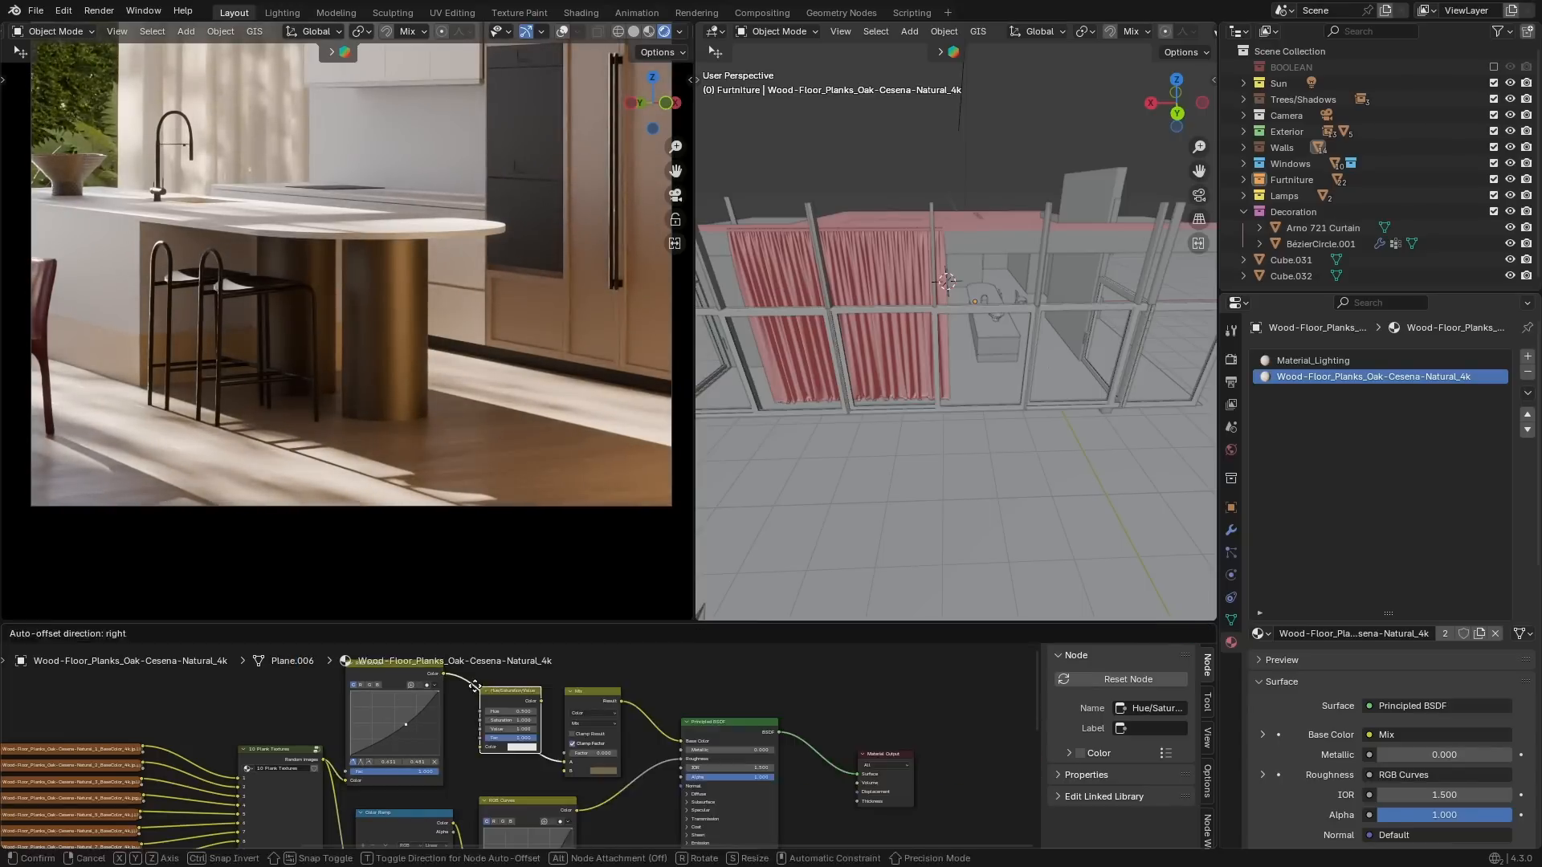
{"action": "left_click", "coordinate": [522, 731]}
{"action": "scroll", "coordinate": [527, 737], "scroll_direction": "up", "scroll_amount": 4}
{"action": "middle_click_drag", "start_coordinate": [498, 696], "coordinate": [497, 720]}
{"action": "left_click", "coordinate": [496, 720]}
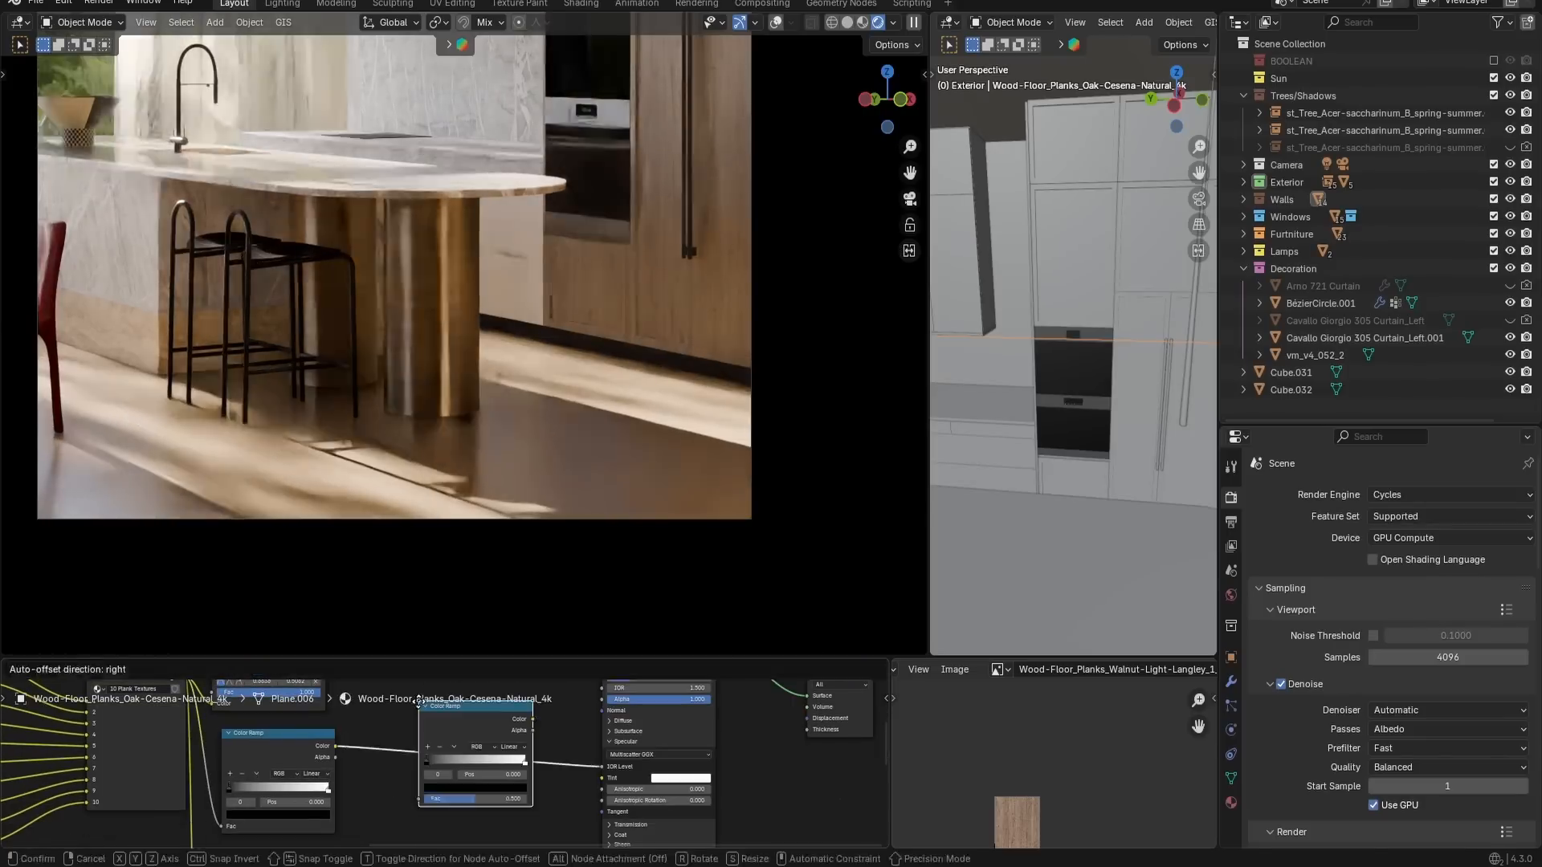
Undo the second Color Ramp, insert RGB Curves between the Color Ramp and the specular IOR Level instead, and bend the curve downward.
{"action": "left_click", "coordinate": [464, 726]}
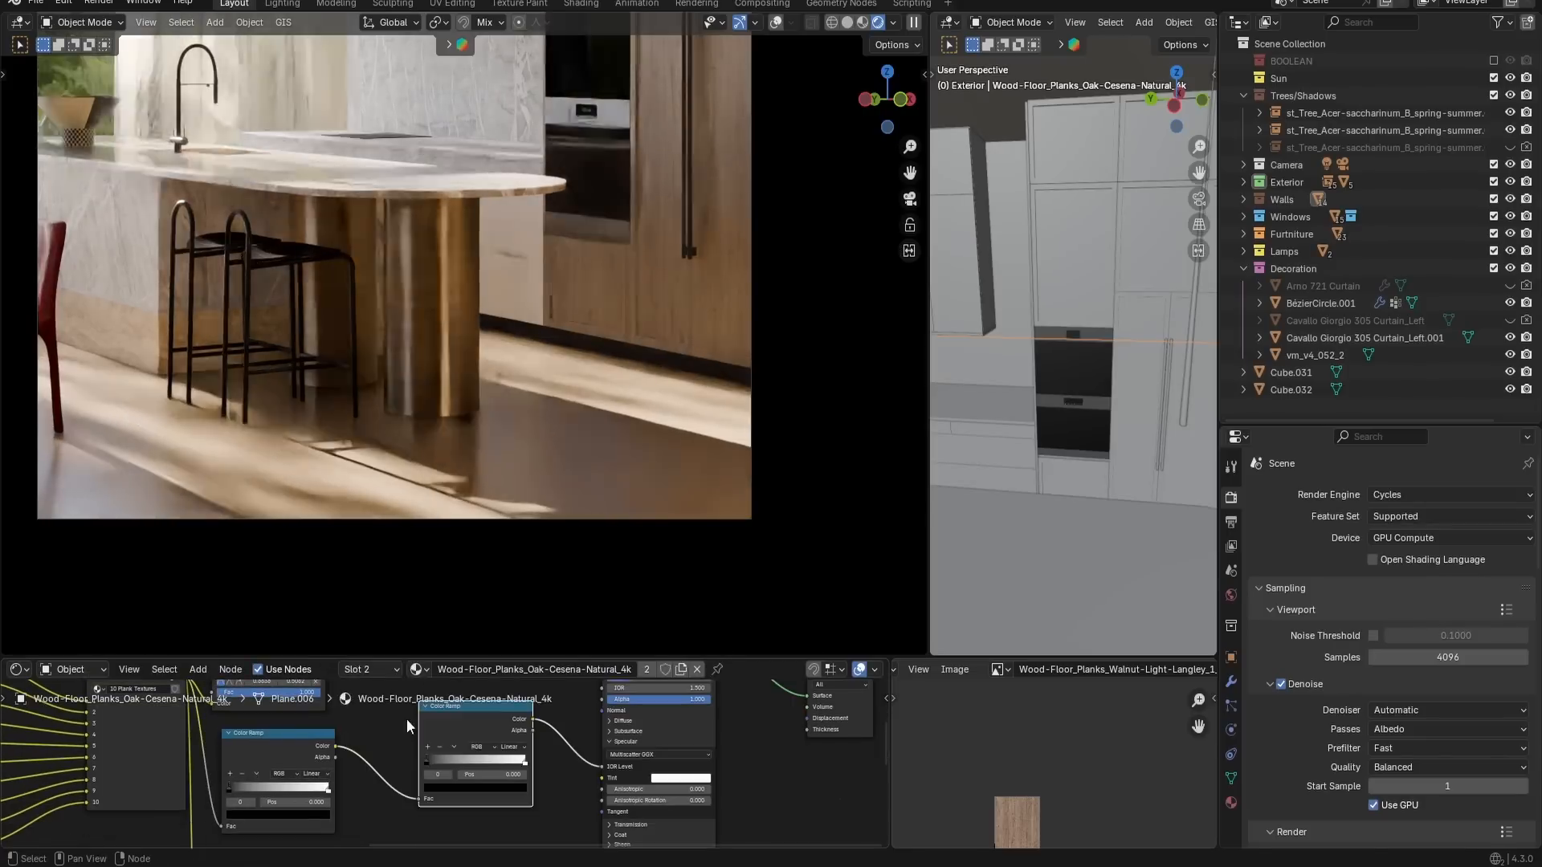
{"action": "key", "text": "ctrl+z"}
{"action": "key", "text": "shift+a"}
{"action": "left_click", "coordinate": [489, 758]}
{"action": "scroll", "coordinate": [489, 759], "scroll_direction": "up", "scroll_amount": 3}
{"action": "scroll", "coordinate": [490, 762], "scroll_direction": "down", "scroll_amount": 2}
{"action": "mouse_move", "coordinate": [482, 753]}
{"action": "left_mouse_down"}
{"action": "mouse_move", "coordinate": [471, 737]}
{"action": "mouse_move", "coordinate": [494, 763]}
{"action": "left_mouse_up"}
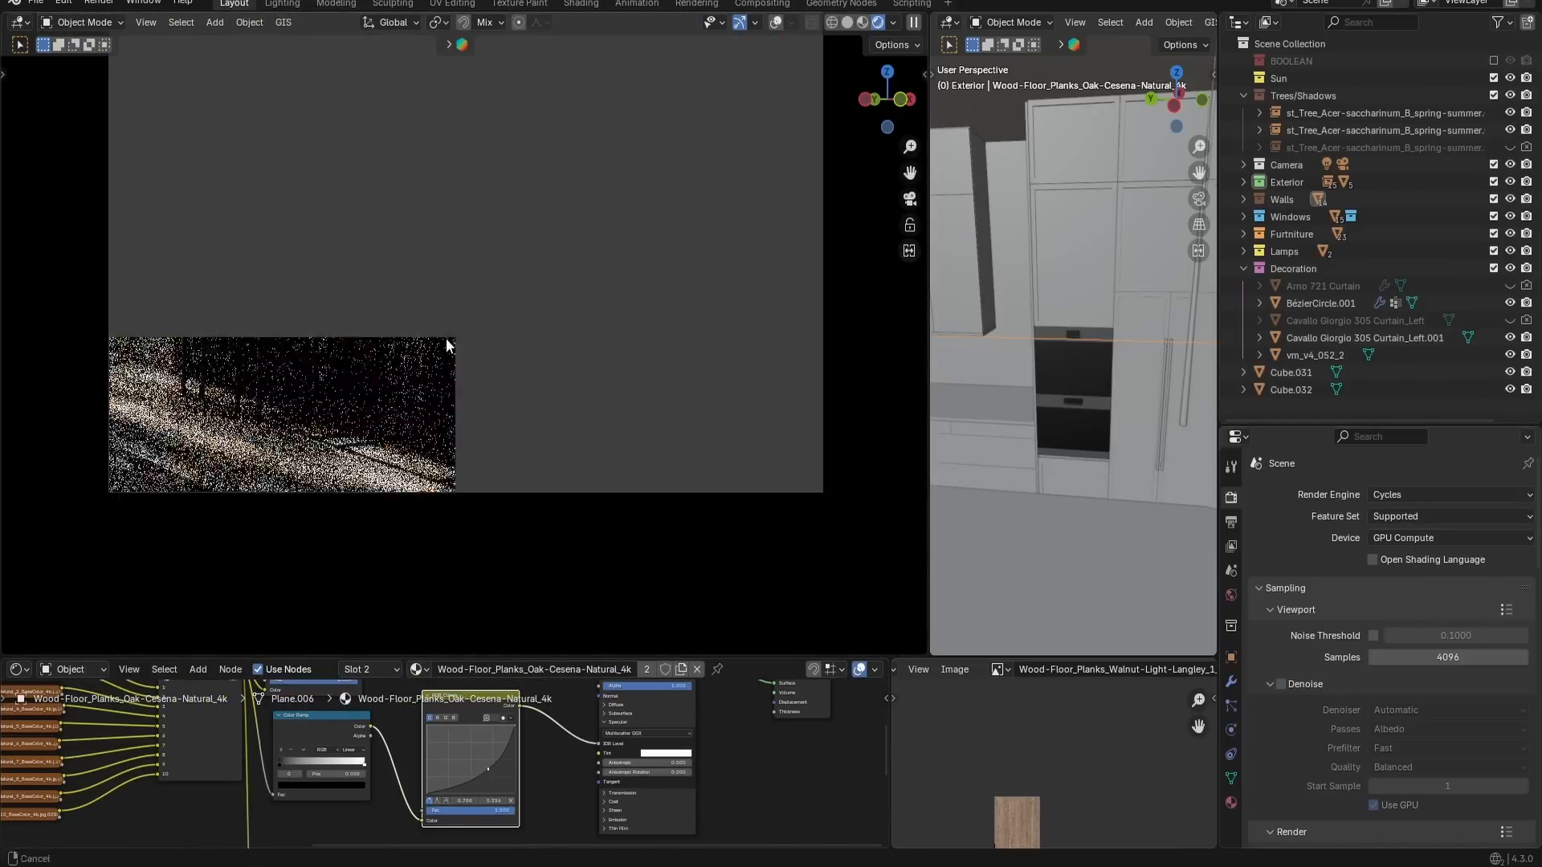
{"action": "scroll", "coordinate": [533, 743], "scroll_direction": "down", "scroll_amount": 5}
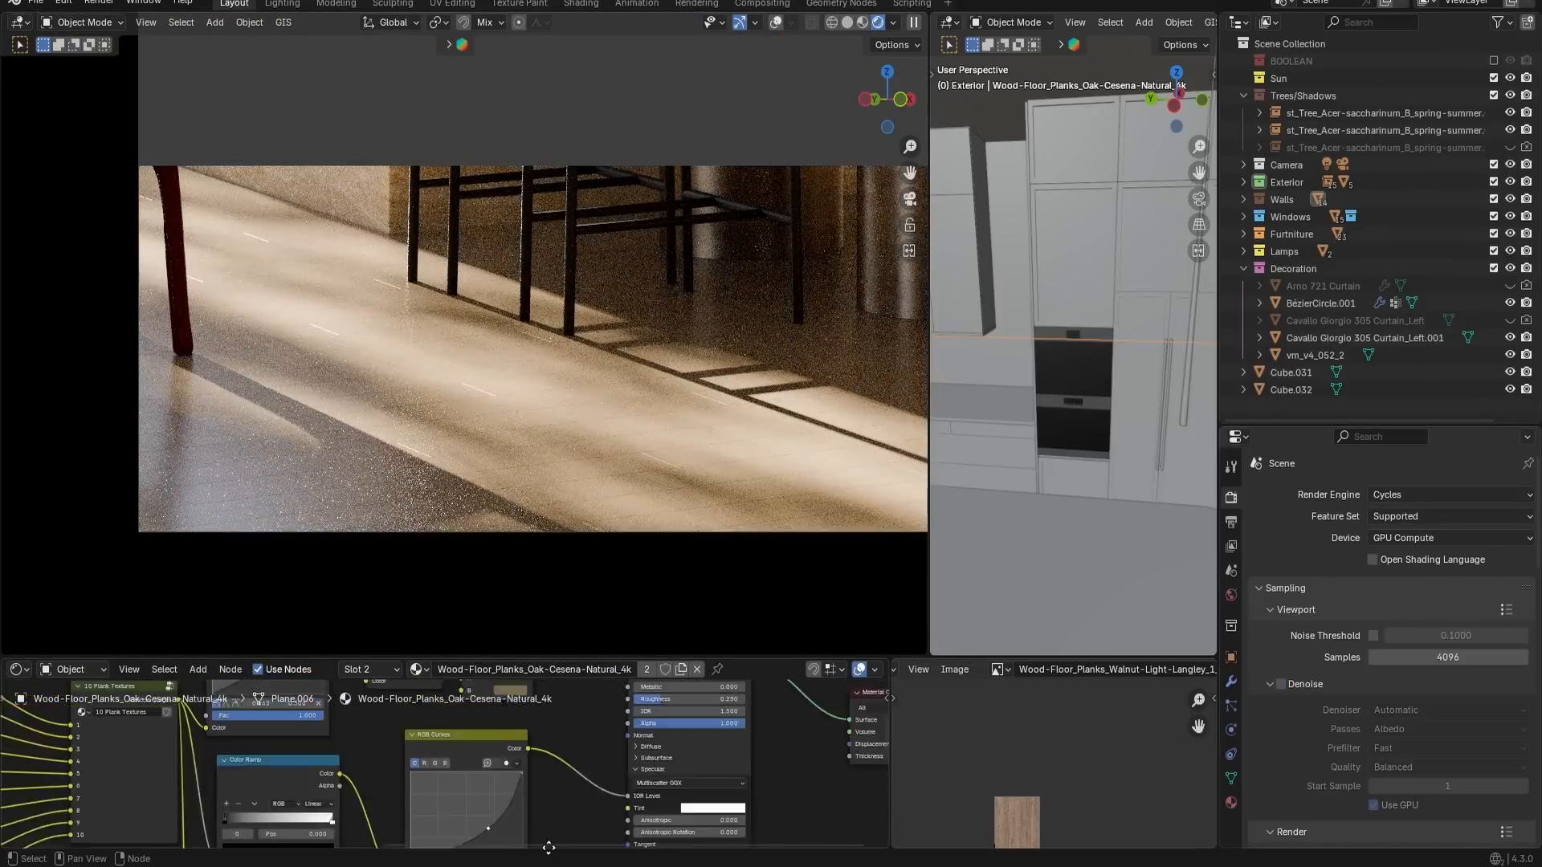
{"action": "scroll", "coordinate": [533, 742], "scroll_direction": "up", "scroll_amount": 7}
{"action": "left_click_drag", "start_coordinate": [565, 781], "coordinate": [599, 824]}
{"action": "key", "text": "ctrl+z"}
{"action": "key", "text": "ctrl+z"}
{"action": "scroll", "coordinate": [387, 752], "scroll_direction": "up", "scroll_amount": 1}
{"action": "middle_click_drag", "start_coordinate": [302, 792], "coordinate": [350, 772]}
{"action": "scroll", "coordinate": [350, 772], "scroll_direction": "up", "scroll_amount": 1}
{"action": "left_click_drag", "start_coordinate": [350, 773], "coordinate": [379, 772]}
{"action": "key", "text": "ctrl+z"}
Move the lower end point of the floor's RGB curve to 0.181, 0.000.
{"action": "scroll", "coordinate": [440, 743], "scroll_direction": "down", "scroll_amount": 3}
{"action": "left_click_drag", "start_coordinate": [604, 758], "coordinate": [619, 775]}
{"action": "left_click_drag", "start_coordinate": [605, 709], "coordinate": [562, 714]}
{"action": "scroll", "coordinate": [482, 763], "scroll_direction": "up", "scroll_amount": 4}
{"action": "left_click_drag", "start_coordinate": [669, 789], "coordinate": [640, 778]}
{"action": "middle_click_drag", "start_coordinate": [642, 807], "coordinate": [632, 758]}
{"action": "left_click_drag", "start_coordinate": [538, 786], "coordinate": [558, 786]}
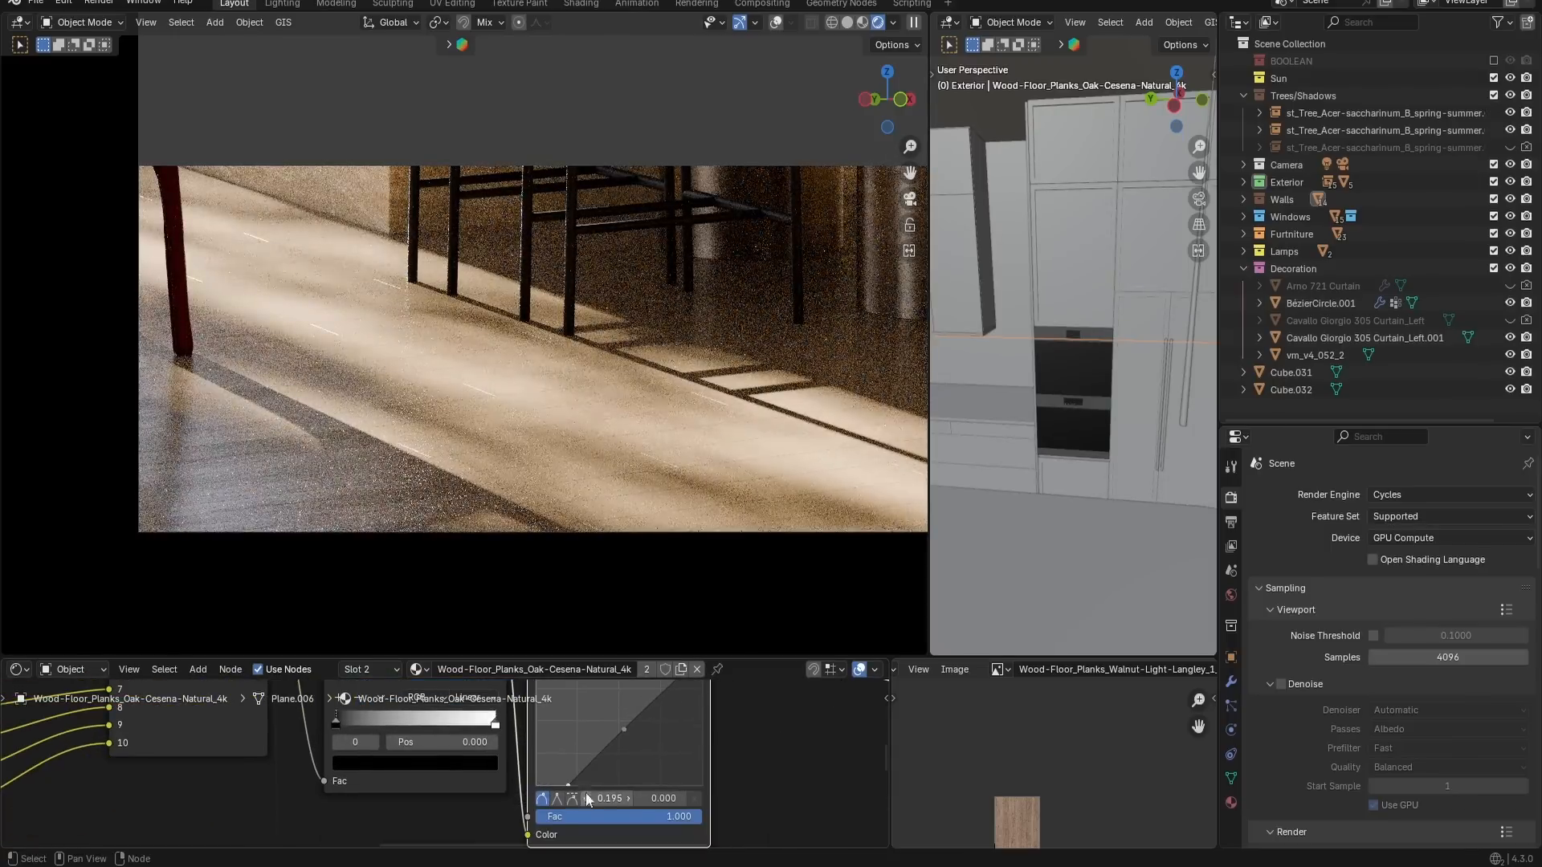
{"action": "middle_click_drag", "start_coordinate": [692, 683], "coordinate": [676, 714]}
{"action": "left_click_drag", "start_coordinate": [686, 692], "coordinate": [669, 691]}
{"action": "left_click_drag", "start_coordinate": [541, 819], "coordinate": [551, 821]}
Redraw the viewport render region over the lower part of the camera view, covering the stools and the floor.
{"action": "left_click", "coordinate": [1281, 685]}
{"action": "left_click", "coordinate": [1281, 685]}
{"action": "middle_click_drag", "start_coordinate": [835, 418], "coordinate": [321, 394], "text": "shift"}
{"action": "key", "text": "ctrl+b"}
{"action": "left_click_drag", "start_coordinate": [491, 261], "coordinate": [735, 460]}
{"action": "scroll", "coordinate": [671, 503], "scroll_direction": "down", "scroll_amount": 4}
{"action": "key", "text": "ctrl+b"}
{"action": "left_click_drag", "start_coordinate": [201, 253], "coordinate": [726, 514]}
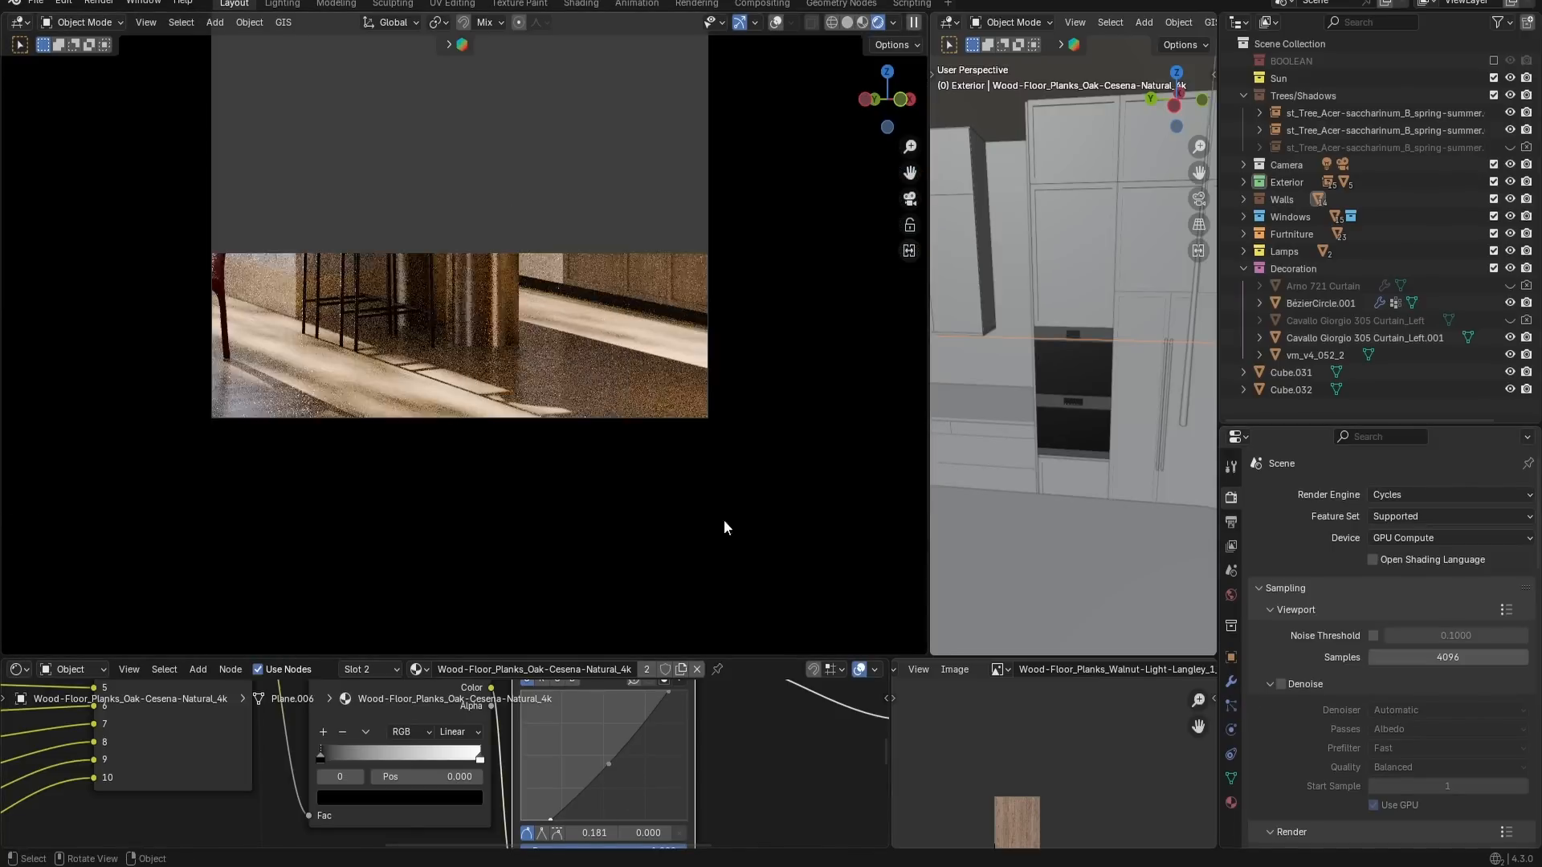
{"action": "scroll", "coordinate": [720, 779], "scroll_direction": "down", "scroll_amount": 7}
{"action": "middle_click_drag", "start_coordinate": [600, 687], "coordinate": [572, 745]}
{"action": "scroll", "coordinate": [469, 514], "scroll_direction": "up", "scroll_amount": 2}
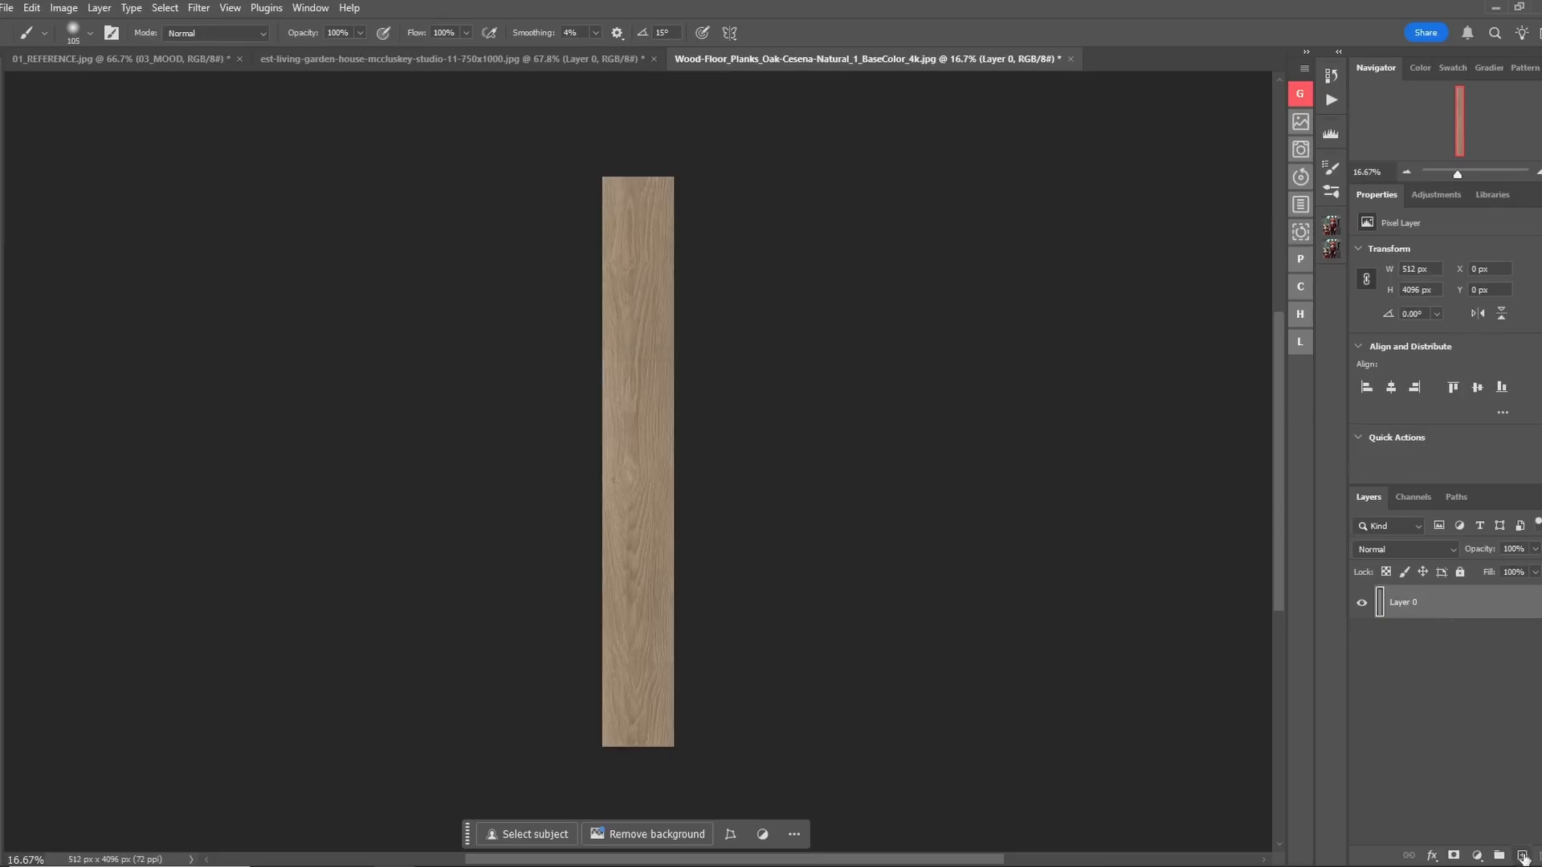
Switch to Photoshop and widen the canvas of the stacked oak plank images to the right with the Crop tool.
{"action": "key", "text": "Delete"}
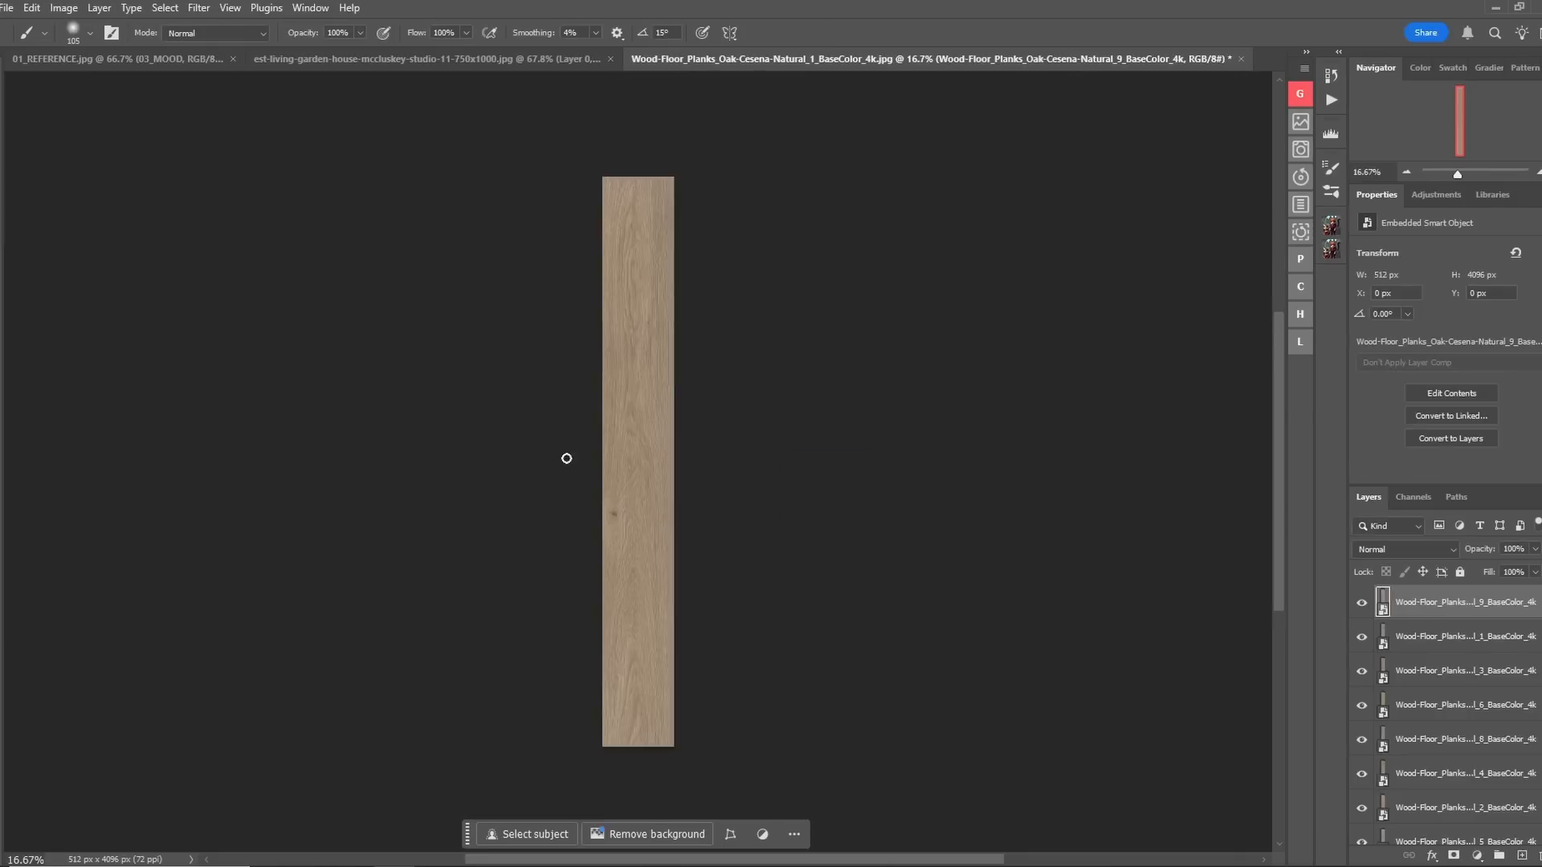
{"action": "key", "text": "c"}
{"action": "scroll", "coordinate": [706, 471], "scroll_direction": "down", "scroll_amount": 2, "text": "alt"}
{"action": "left_click_drag", "start_coordinate": [653, 462], "coordinate": [1044, 464]}
{"action": "key", "text": "Return"}
{"action": "scroll", "coordinate": [962, 443], "scroll_direction": "up", "scroll_amount": 3, "text": "alt"}
Move the oak plank layers apart so they lie side by side across the widened canvas.
{"action": "key", "text": "v"}
{"action": "left_click_drag", "start_coordinate": [229, 341], "coordinate": [309, 333]}
{"action": "key", "text": "ctrl+z"}
{"action": "left_click_drag", "start_coordinate": [247, 492], "coordinate": [441, 514]}
{"action": "left_click_drag", "start_coordinate": [225, 522], "coordinate": [732, 536]}
{"action": "left_click_drag", "start_coordinate": [189, 546], "coordinate": [736, 557]}
{"action": "left_click_drag", "start_coordinate": [236, 542], "coordinate": [957, 534]}
{"action": "key", "text": "ctrl+z"}
Crop the canvas to the assembled oak planks.
{"action": "key", "text": "c"}
{"action": "left_click_drag", "start_coordinate": [186, 200], "coordinate": [897, 785]}
{"action": "key", "text": "Return"}
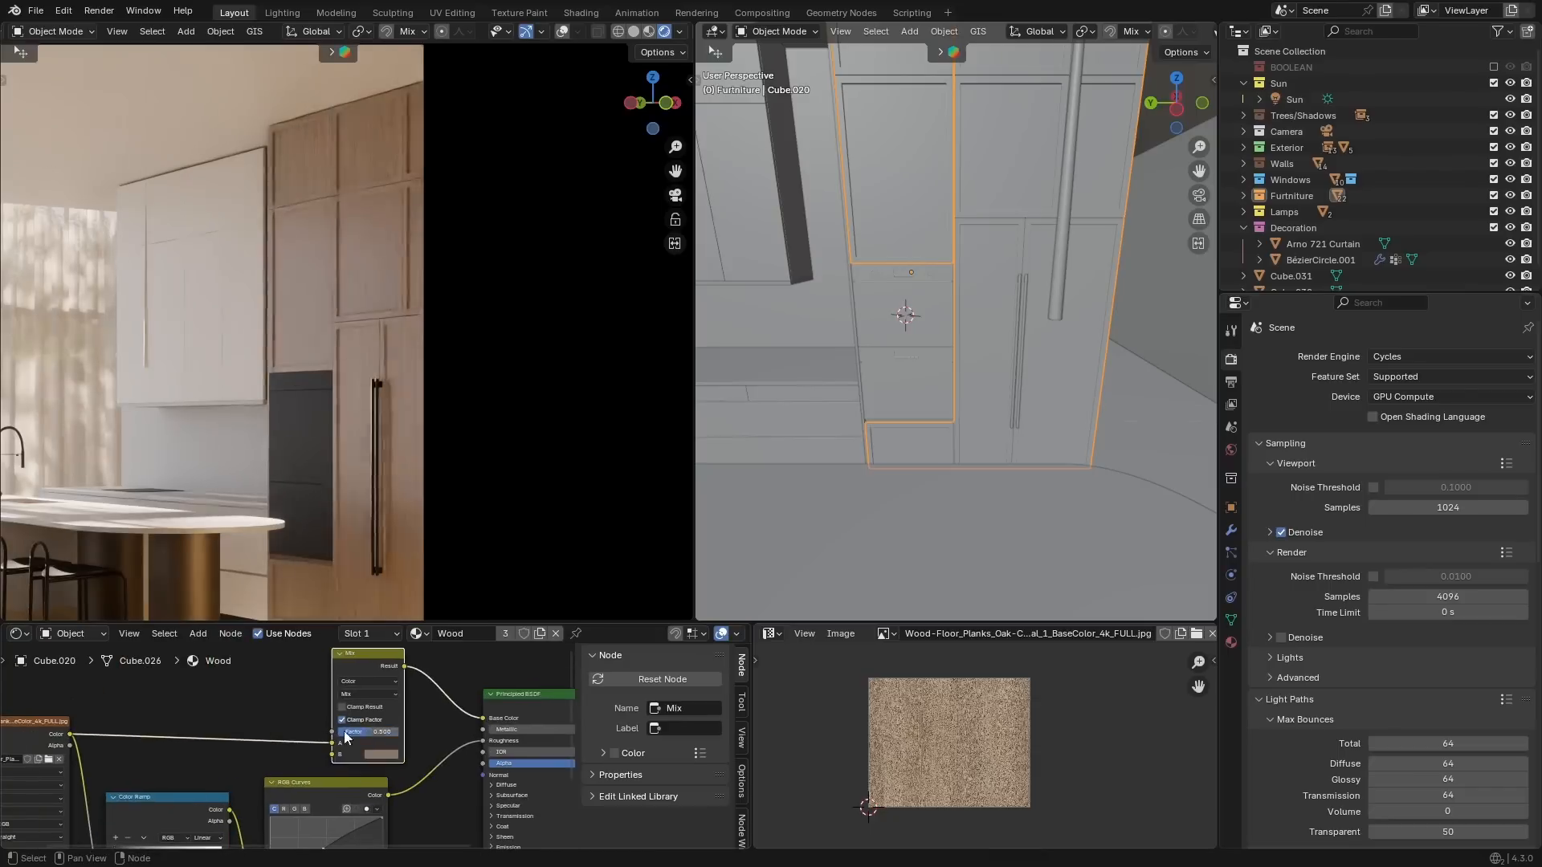
In Blender, mix a plain color into the plank texture feeding the base color of the tall cabinet's Wood material.
{"action": "left_click_drag", "start_coordinate": [387, 738], "coordinate": [543, 741]}
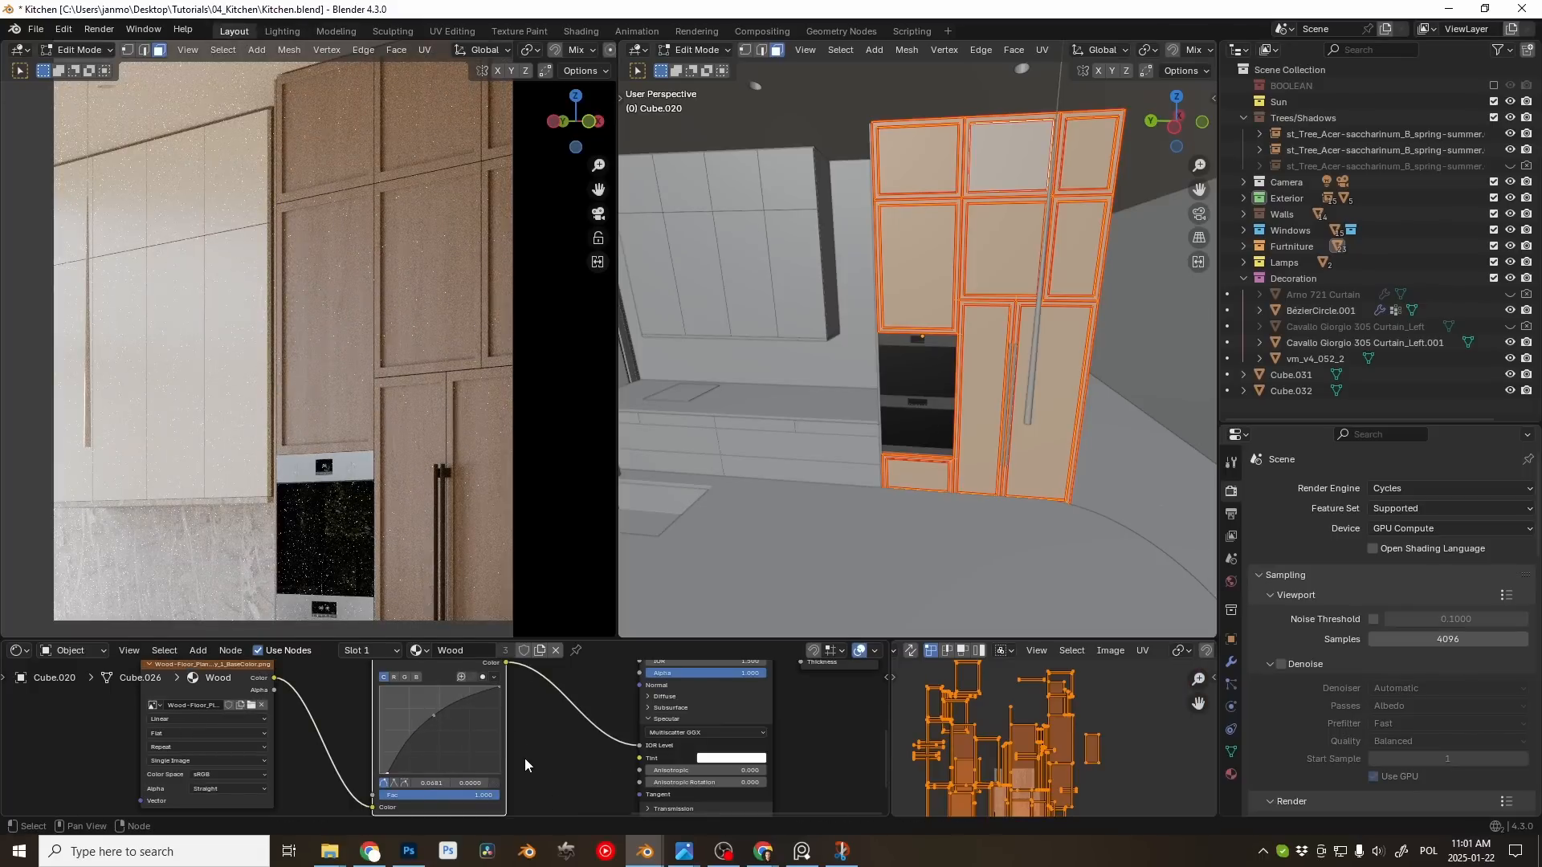
{"action": "scroll", "coordinate": [498, 747], "scroll_direction": "down", "scroll_amount": 5}
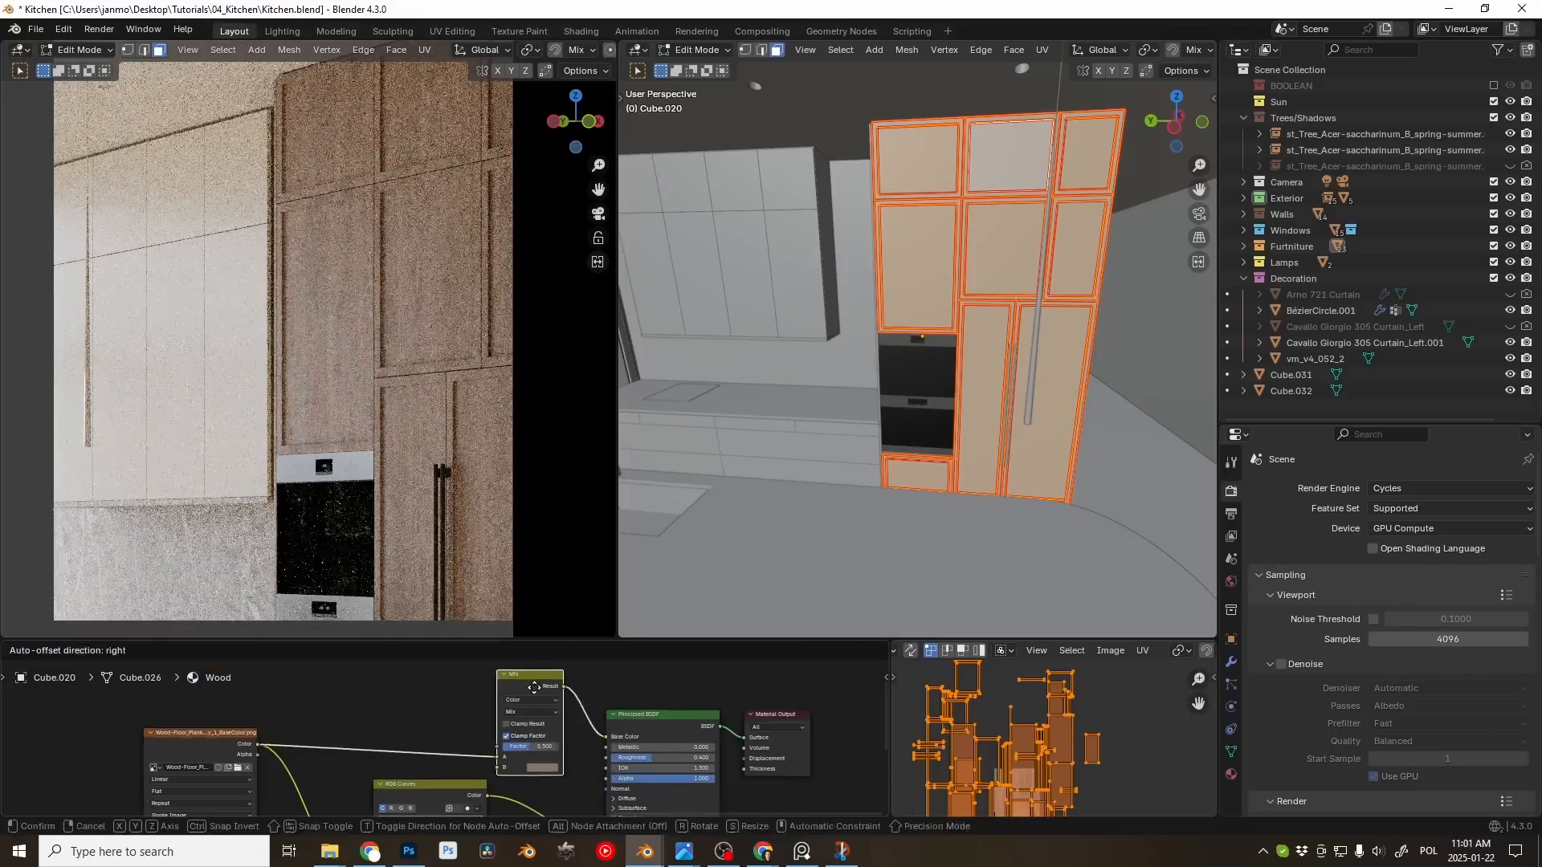
{"action": "left_click", "coordinate": [400, 749]}
{"action": "scroll", "coordinate": [490, 792], "scroll_direction": "up", "scroll_amount": 6}
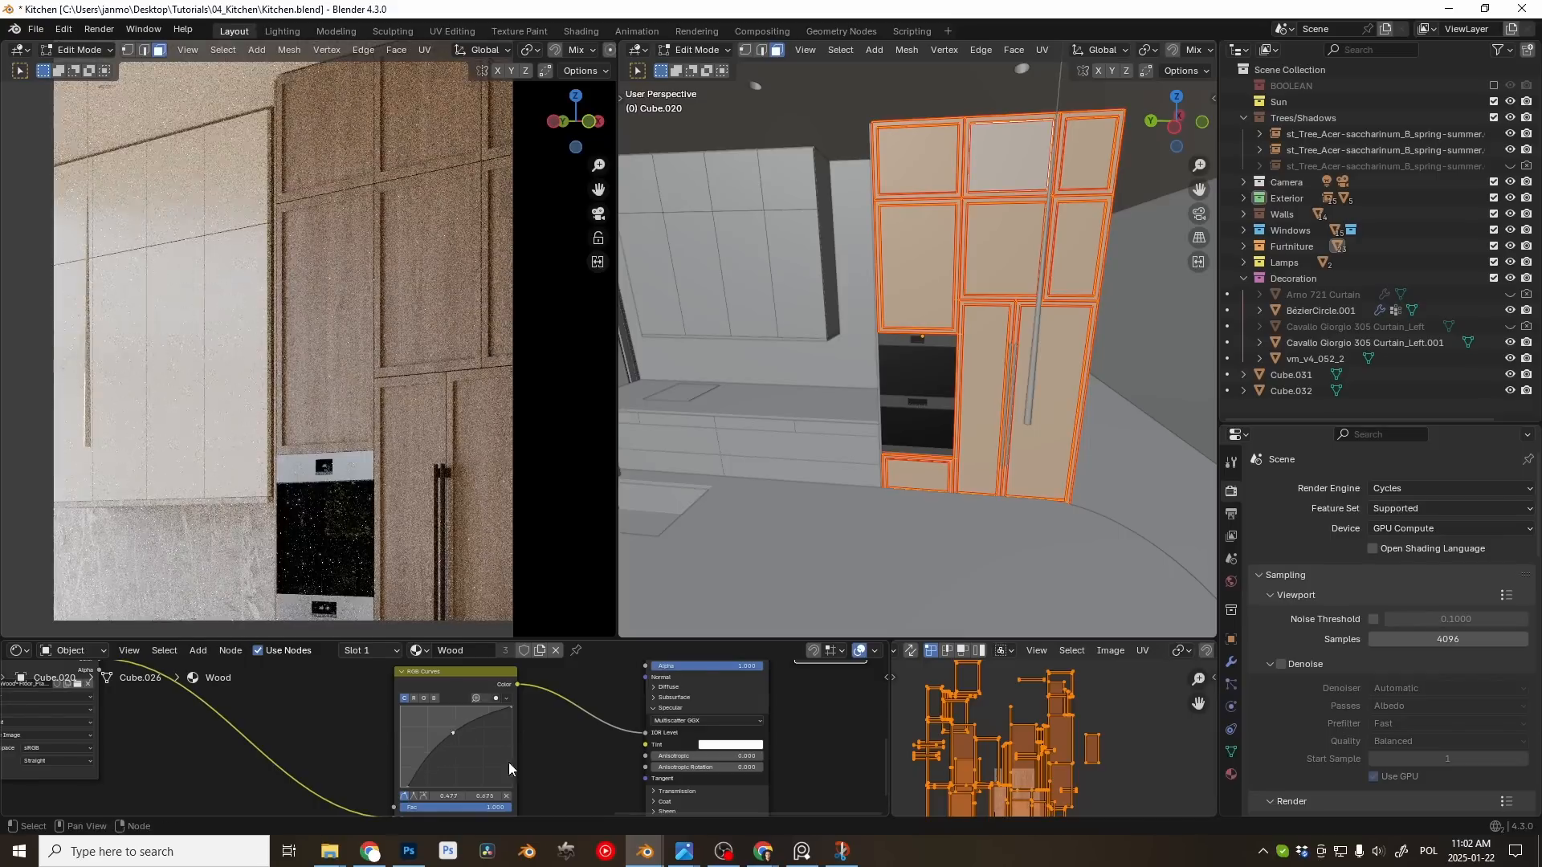
{"action": "scroll", "coordinate": [517, 726], "scroll_direction": "down", "scroll_amount": 2}
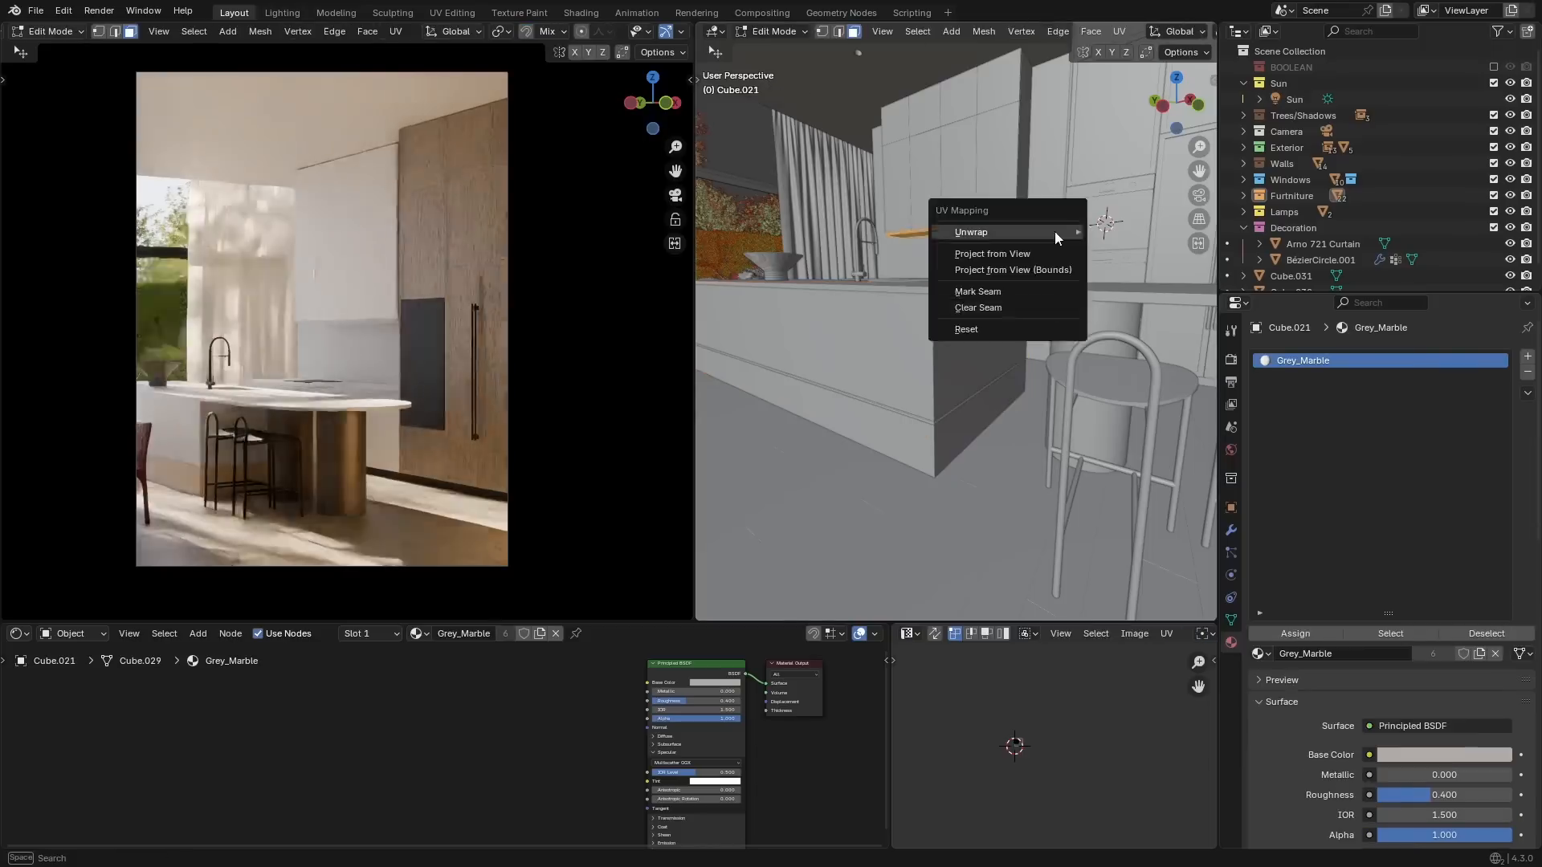
Route the quartzite metalness image through an RGB Curves node into the Grey_Marble material's roughness.
{"action": "left_click_drag", "start_coordinate": [515, 714], "coordinate": [363, 736]}
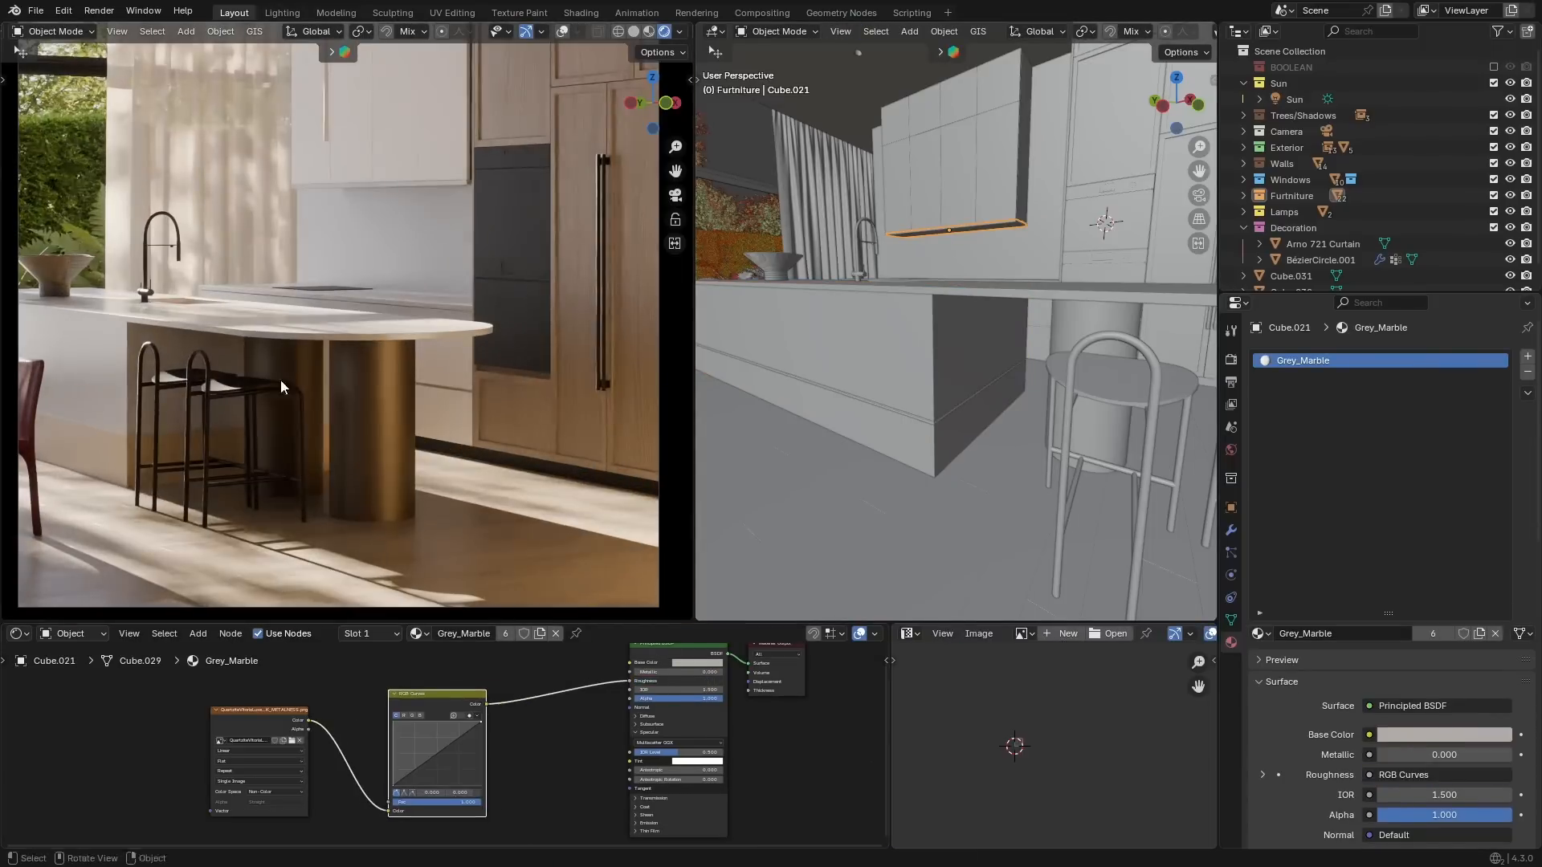
{"action": "scroll", "coordinate": [418, 413], "scroll_direction": "up", "scroll_amount": 5}
{"action": "scroll", "coordinate": [474, 772], "scroll_direction": "up", "scroll_amount": 3}
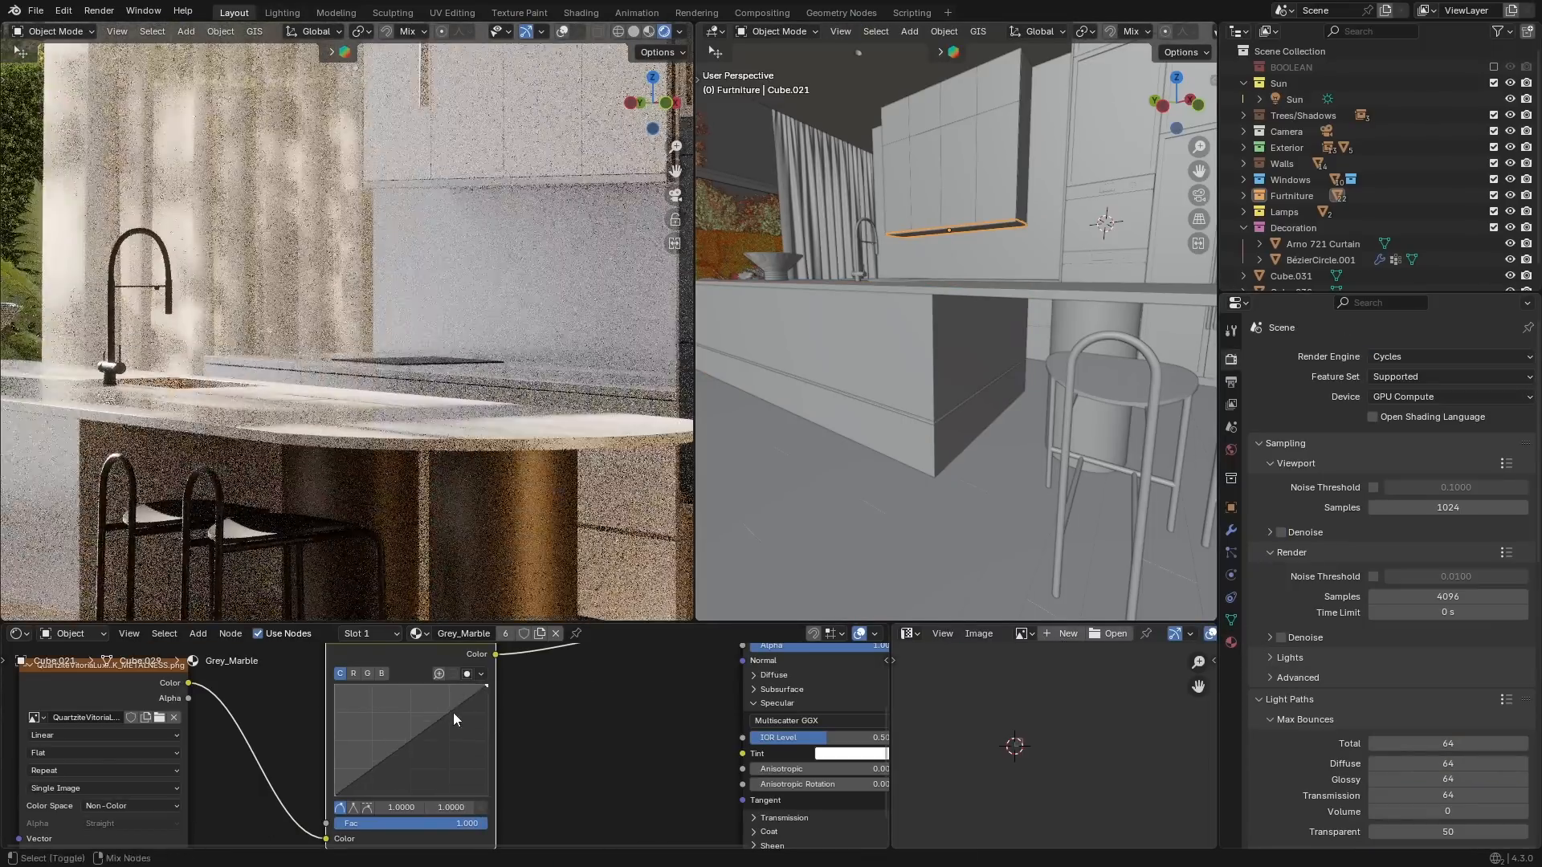
{"action": "scroll", "coordinate": [362, 458], "scroll_direction": "down", "scroll_amount": 3}
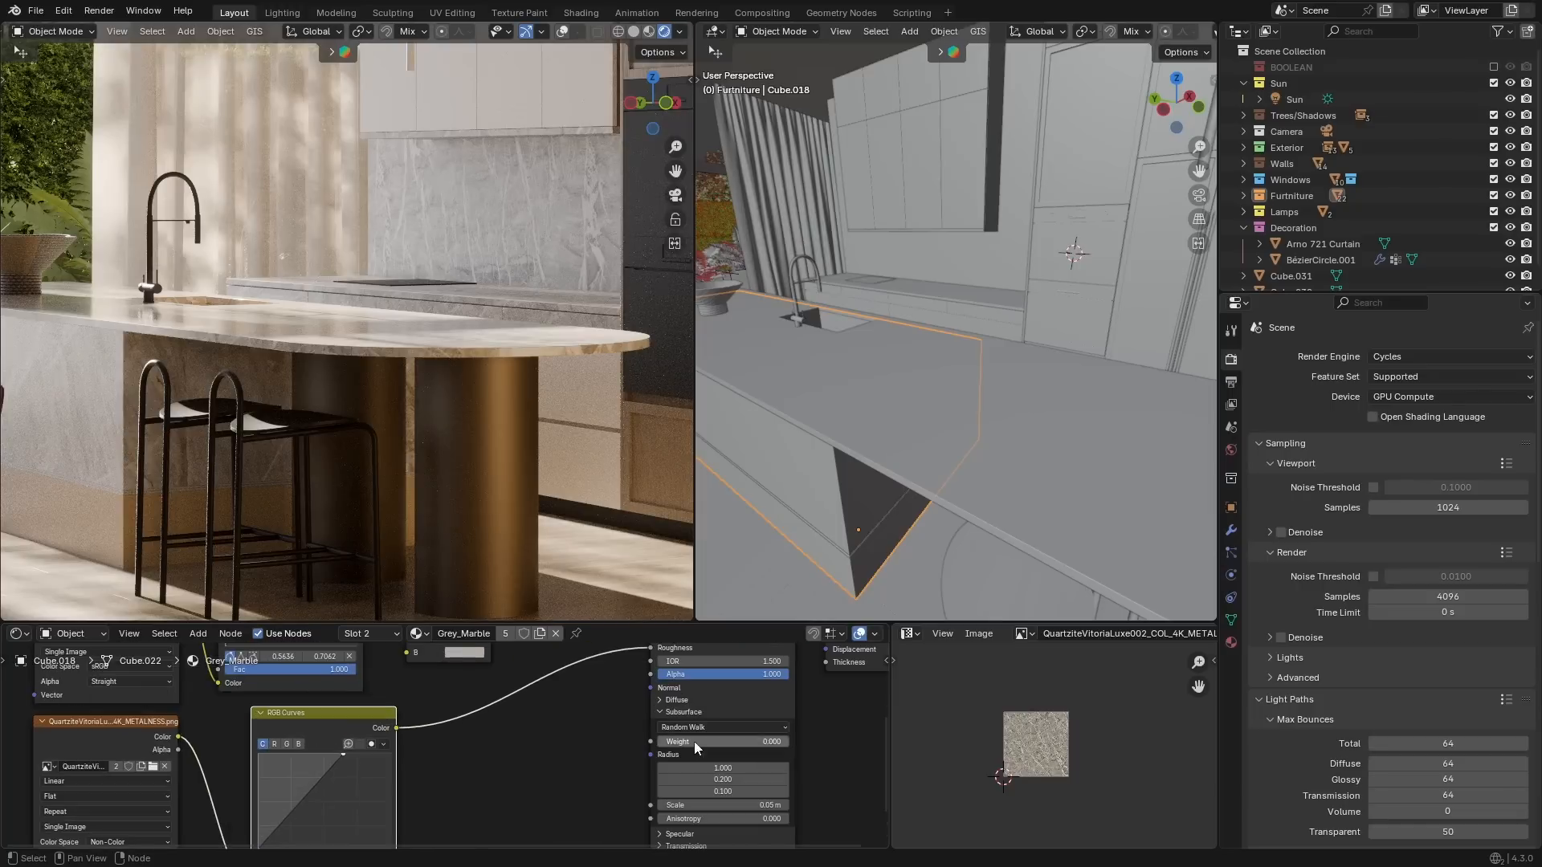
Raise the grey marble's subsurface weight to 1.000 and set the second and third subsurface radius of Grey_Marble_Glossy to 0.7 and 0.5.
{"action": "left_click_drag", "start_coordinate": [664, 742], "coordinate": [787, 743]}
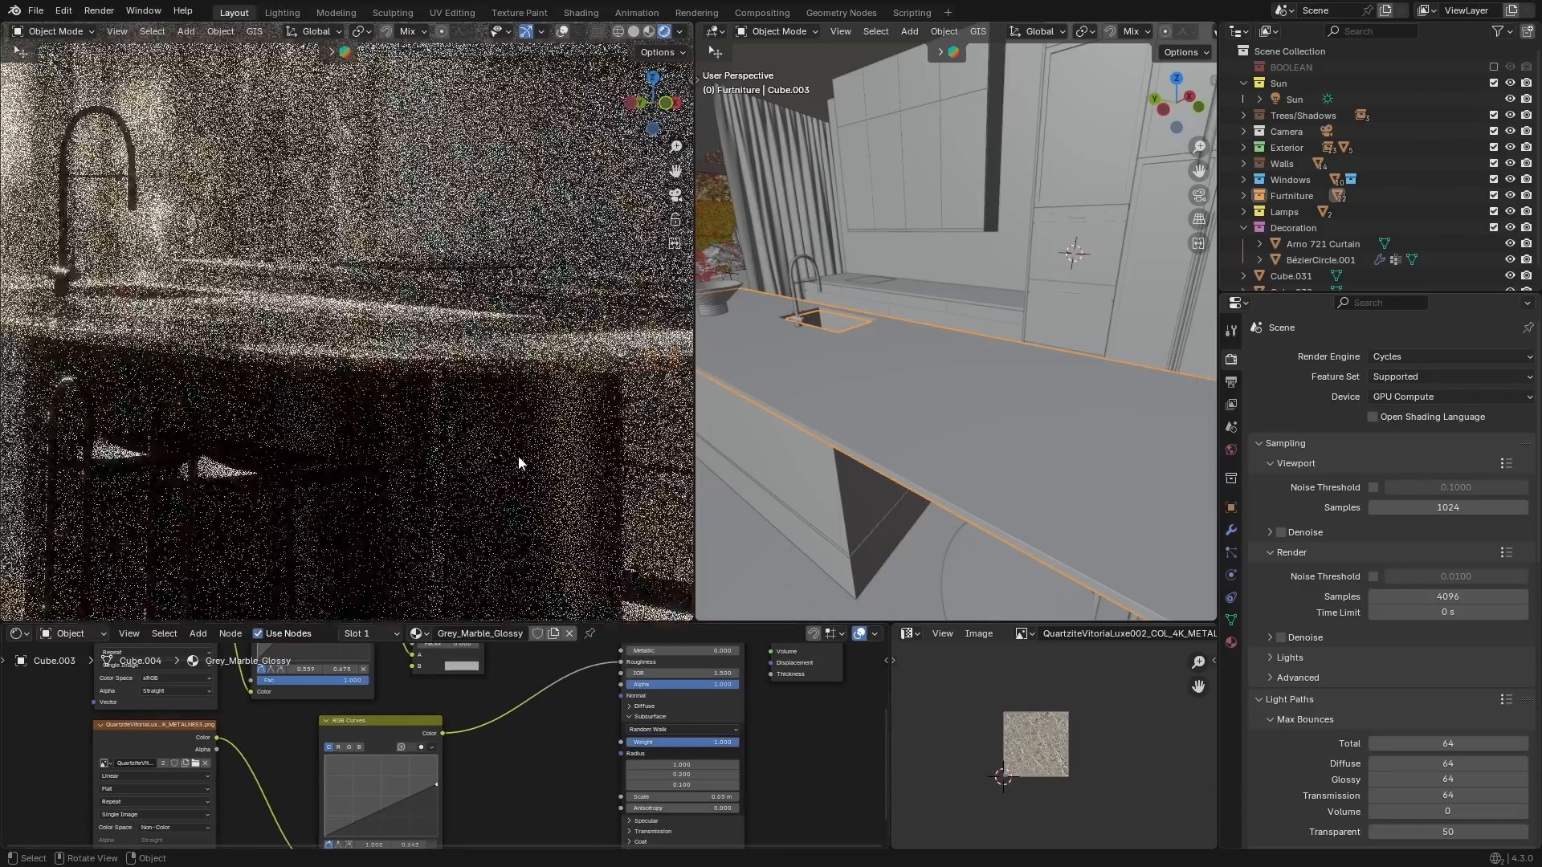
{"action": "scroll", "coordinate": [521, 463], "scroll_direction": "up", "scroll_amount": 3}
{"action": "middle_click_drag", "start_coordinate": [571, 755], "coordinate": [484, 738]}
{"action": "scroll", "coordinate": [484, 738], "scroll_direction": "up", "scroll_amount": 2}
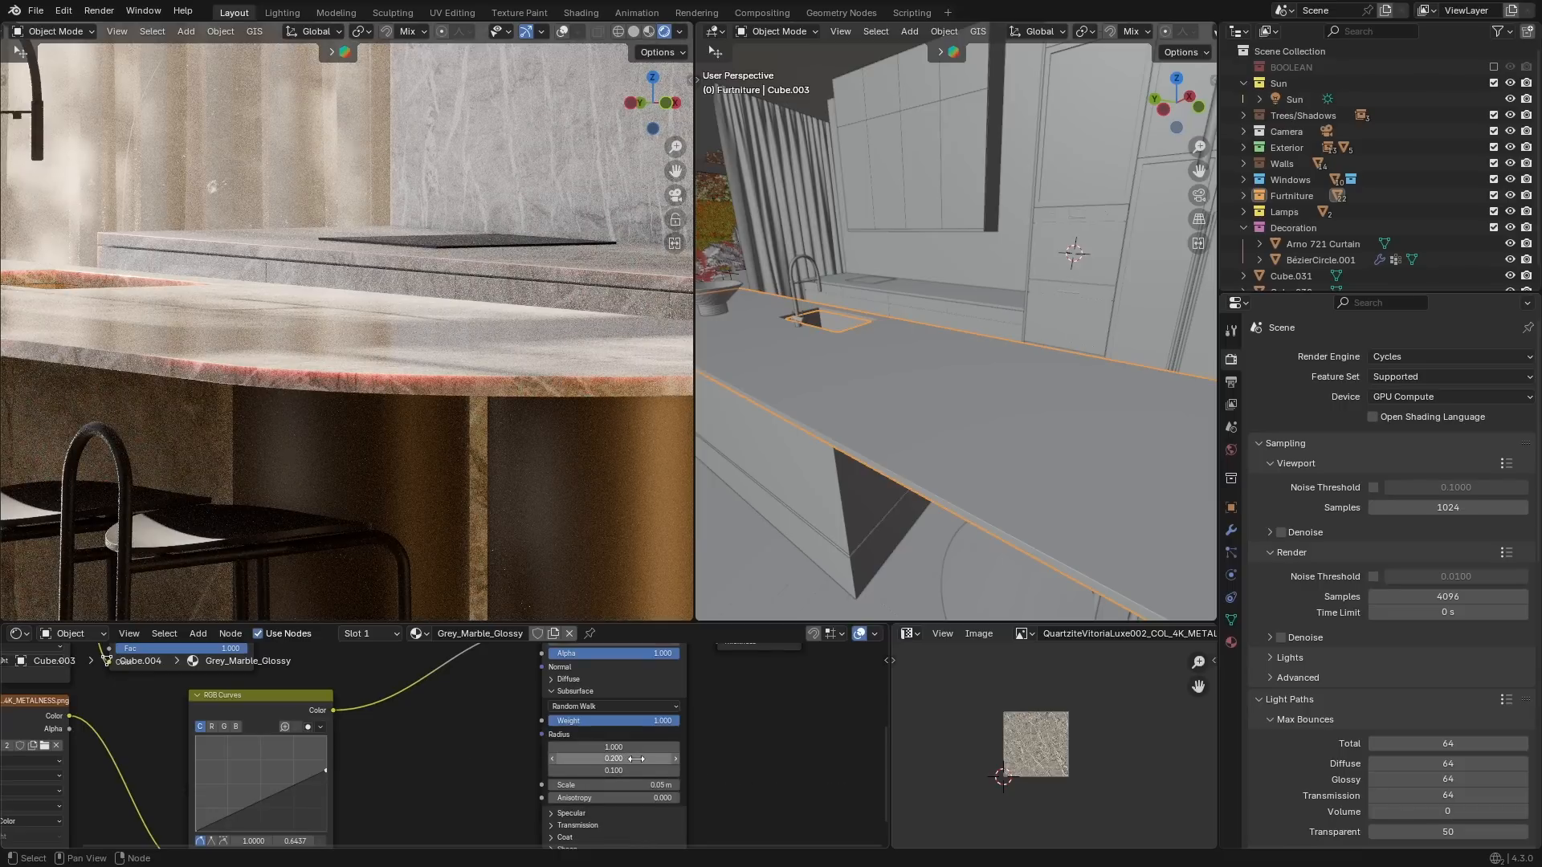
{"action": "type", "text": "0.5"}
{"action": "key", "text": "Return"}
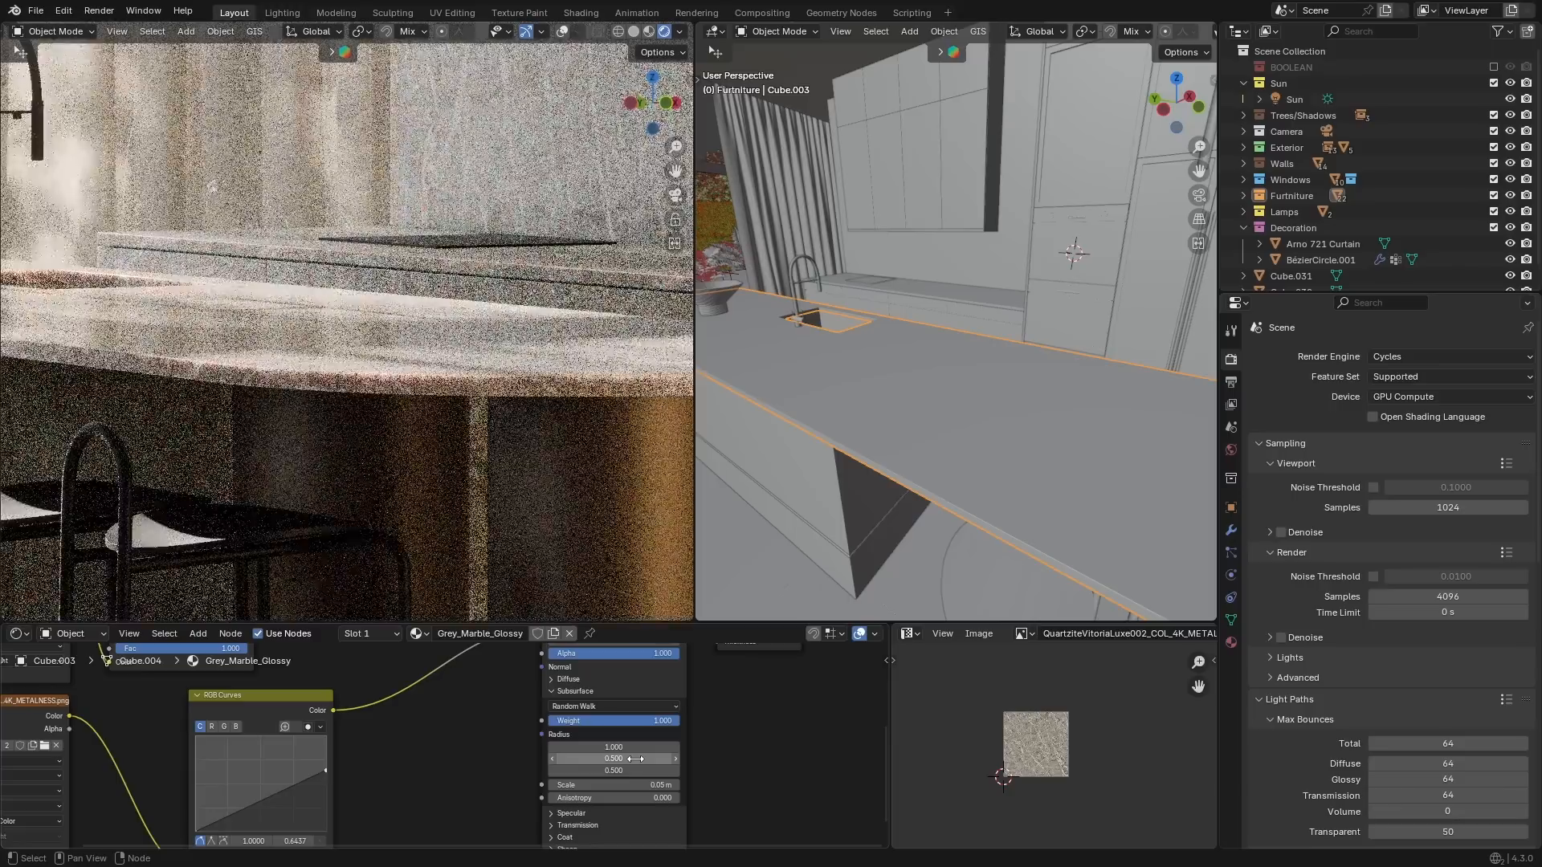
{"action": "type", "text": "0.7"}
{"action": "key", "text": "Return"}
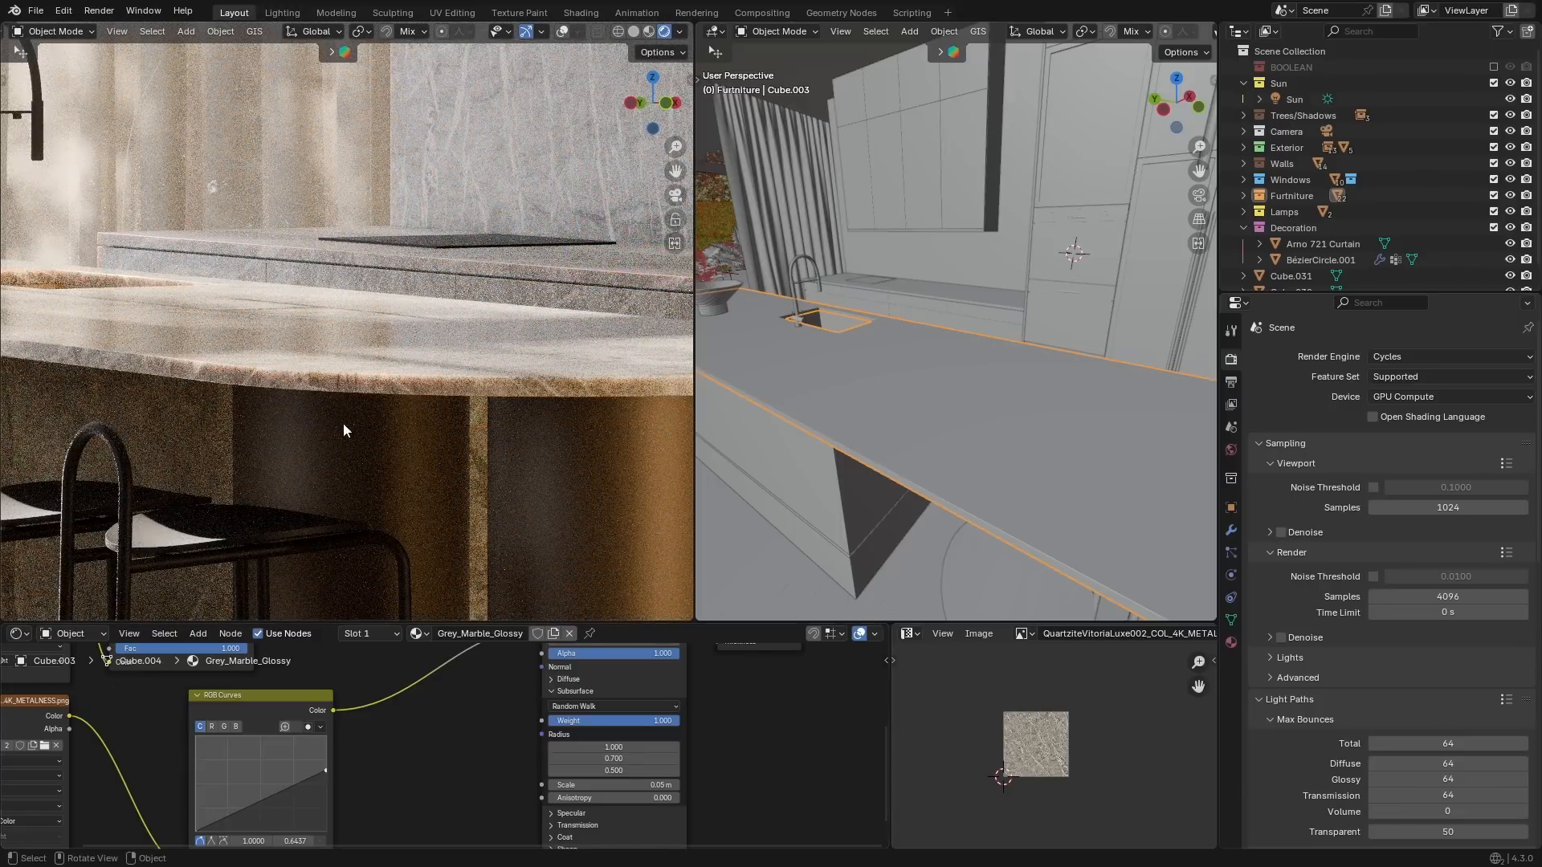
Set the subsurface scale of the Grey_Marble_Glossy countertop material to 3 cm.
{"action": "left_click", "coordinate": [628, 787]}
{"action": "type", "text": "3cm"}
{"action": "key", "text": "Return"}
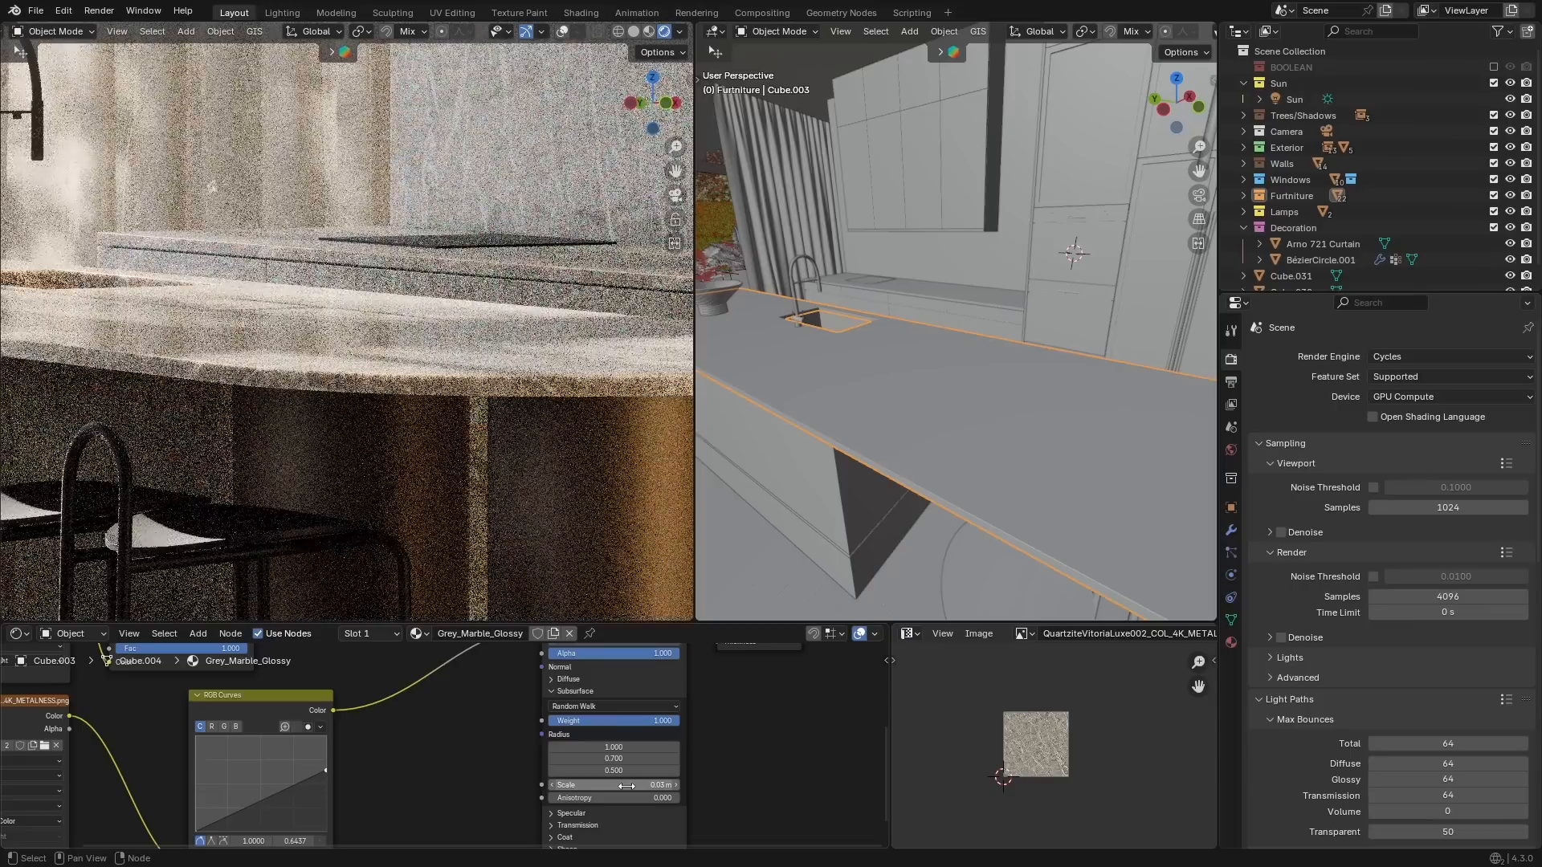
{"action": "scroll", "coordinate": [306, 559], "scroll_direction": "down", "scroll_amount": 2}
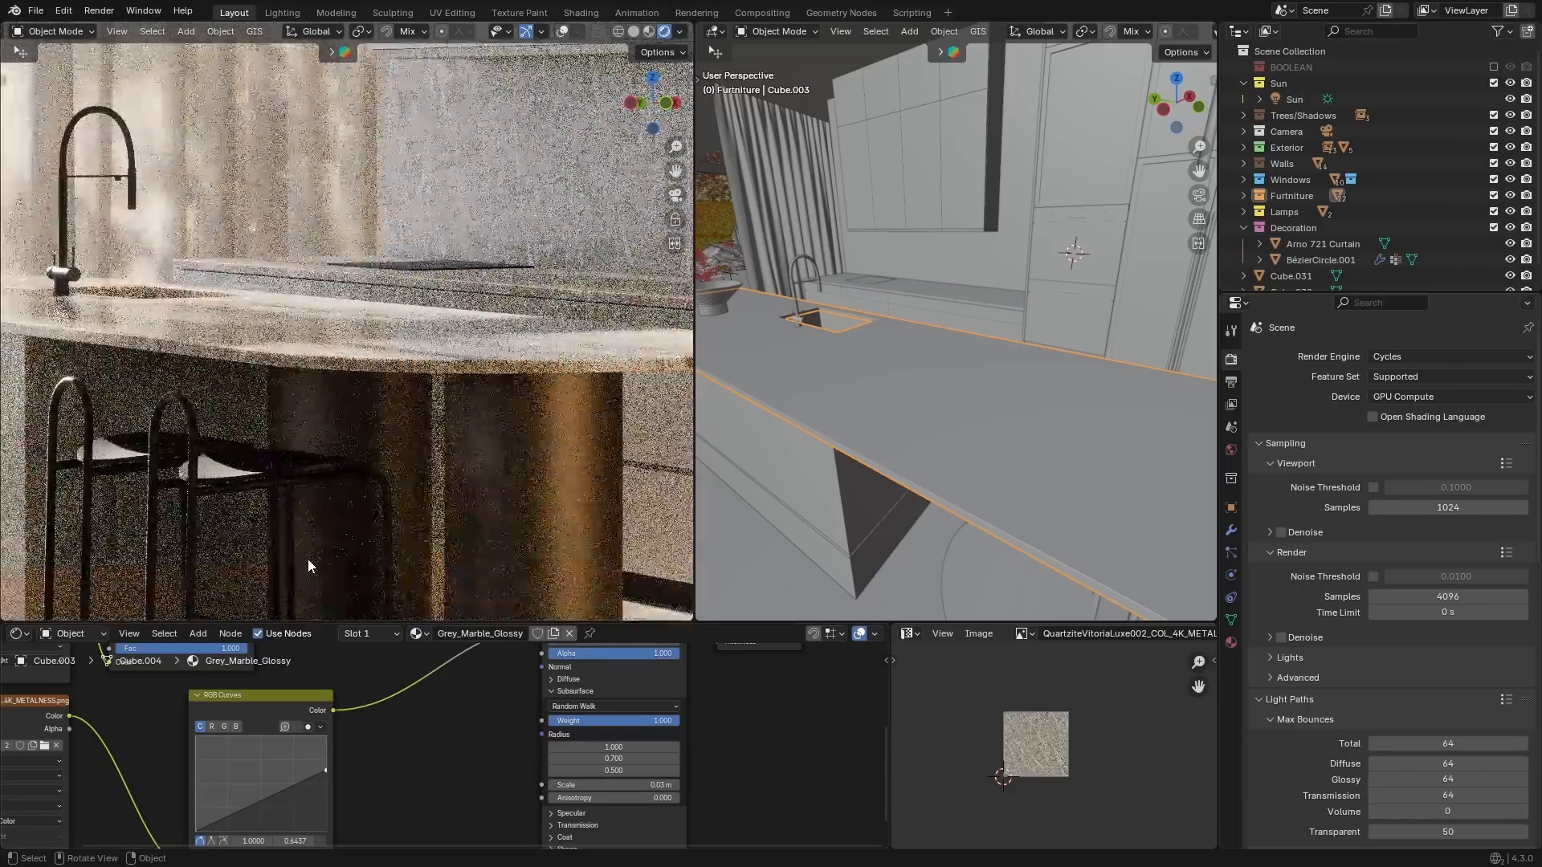
Add a Color Ramp node to Grey_Marble_Glossy and connect its color to the subsurface weight.
{"action": "key", "text": "Home"}
{"action": "scroll", "coordinate": [269, 687], "scroll_direction": "up", "scroll_amount": 2}
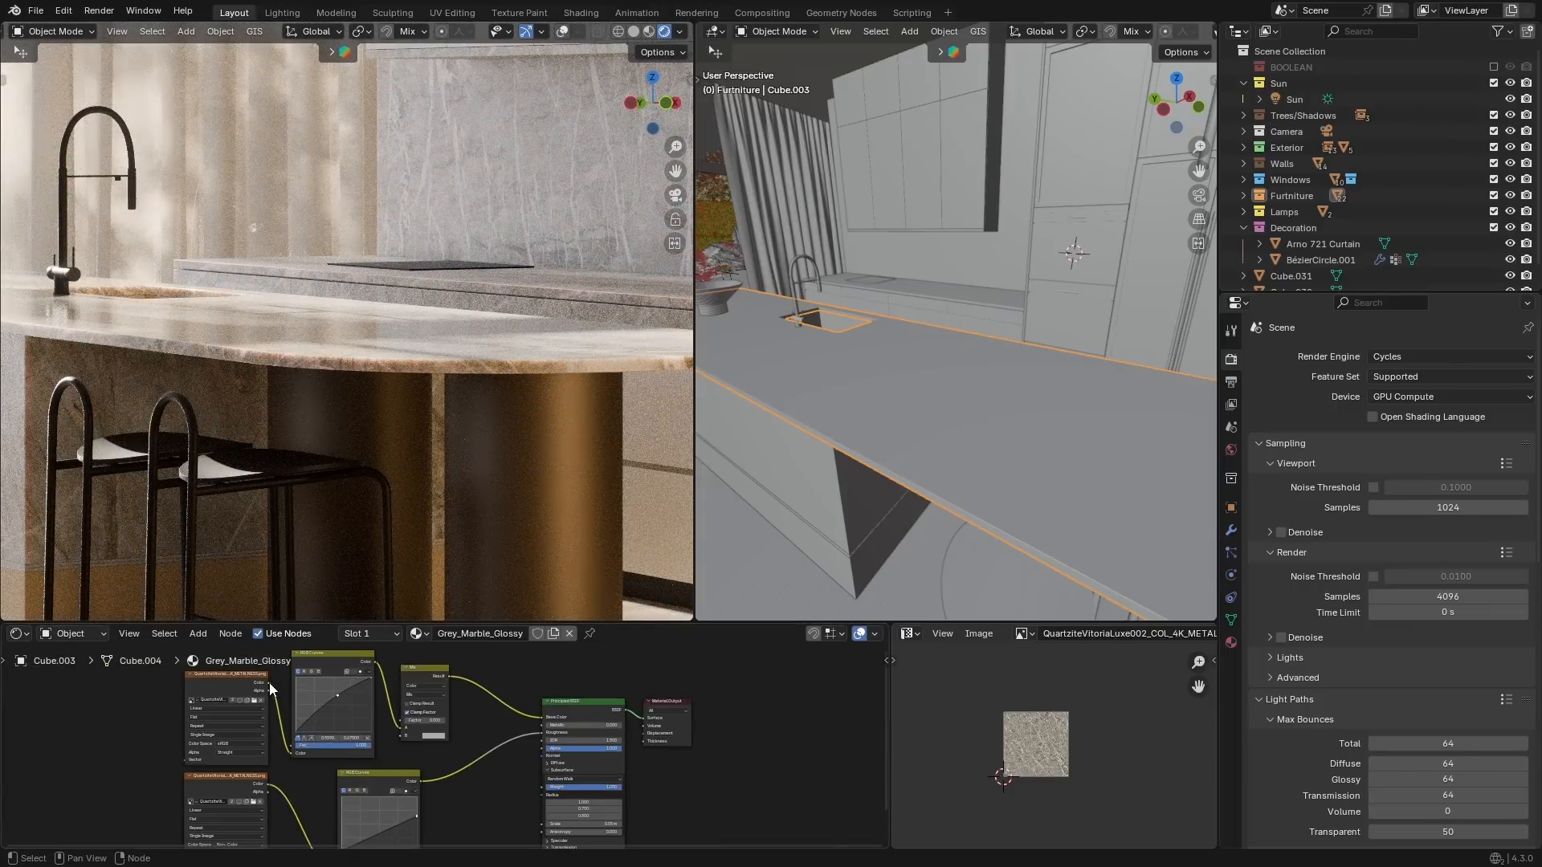
{"action": "left_click_drag", "start_coordinate": [525, 792], "coordinate": [541, 788]}
{"action": "middle_click_drag", "start_coordinate": [491, 803], "coordinate": [498, 769]}
{"action": "key", "text": "shift+a"}
{"action": "type", "text": "r"}
{"action": "key", "text": "Down"}
{"action": "key", "text": "Return"}
{"action": "left_click", "coordinate": [506, 756]}
{"action": "scroll", "coordinate": [511, 757], "scroll_direction": "down", "scroll_amount": 4}
{"action": "left_click_drag", "start_coordinate": [589, 720], "coordinate": [489, 811]}
Preview the Color Ramp on the countertop, pull its white stop toward the dark end, and restore the Principled BSDF output.
{"action": "left_click", "coordinate": [491, 812], "text": "ctrl+shift"}
{"action": "scroll", "coordinate": [403, 409], "scroll_direction": "up", "scroll_amount": 5}
{"action": "scroll", "coordinate": [492, 832], "scroll_direction": "up", "scroll_amount": 6}
{"action": "middle_click_drag", "start_coordinate": [494, 833], "coordinate": [499, 740]}
{"action": "scroll", "coordinate": [514, 735], "scroll_direction": "up", "scroll_amount": 2}
{"action": "mouse_move", "coordinate": [567, 733]}
{"action": "left_mouse_down"}
{"action": "mouse_move", "coordinate": [418, 731]}
{"action": "mouse_move", "coordinate": [445, 734]}
{"action": "left_mouse_up"}
{"action": "scroll", "coordinate": [450, 732], "scroll_direction": "down", "scroll_amount": 6}
{"action": "left_click", "coordinate": [562, 684], "text": "ctrl+shift"}
Fine-tune the Color Ramp's stops, placing the black stop at position 0.118.
{"action": "mouse_move", "coordinate": [498, 691]}
{"action": "middle_mouse_down"}
{"action": "mouse_move", "coordinate": [438, 807]}
{"action": "mouse_move", "coordinate": [506, 734]}
{"action": "middle_mouse_up"}
{"action": "scroll", "coordinate": [401, 787], "scroll_direction": "up", "scroll_amount": 8}
{"action": "middle_click_drag", "start_coordinate": [402, 788], "coordinate": [445, 728]}
{"action": "scroll", "coordinate": [445, 728], "scroll_direction": "up", "scroll_amount": 1}
{"action": "left_click_drag", "start_coordinate": [435, 734], "coordinate": [446, 736]}
{"action": "mouse_move", "coordinate": [428, 735]}
{"action": "left_mouse_down"}
{"action": "mouse_move", "coordinate": [406, 730]}
{"action": "mouse_move", "coordinate": [455, 731]}
{"action": "mouse_move", "coordinate": [406, 731]}
{"action": "left_mouse_up"}
Examine the countertop edge's subsurface effect up close and in the full camera view.
{"action": "scroll", "coordinate": [436, 514], "scroll_direction": "down", "scroll_amount": 6}
{"action": "scroll", "coordinate": [408, 787], "scroll_direction": "up", "scroll_amount": 4}
{"action": "scroll", "coordinate": [524, 490], "scroll_direction": "down", "scroll_amount": 6}
{"action": "scroll", "coordinate": [367, 435], "scroll_direction": "up", "scroll_amount": 6}
{"action": "middle_click_drag", "start_coordinate": [368, 435], "coordinate": [165, 368], "text": "shift"}
{"action": "scroll", "coordinate": [292, 444], "scroll_direction": "up", "scroll_amount": 4}
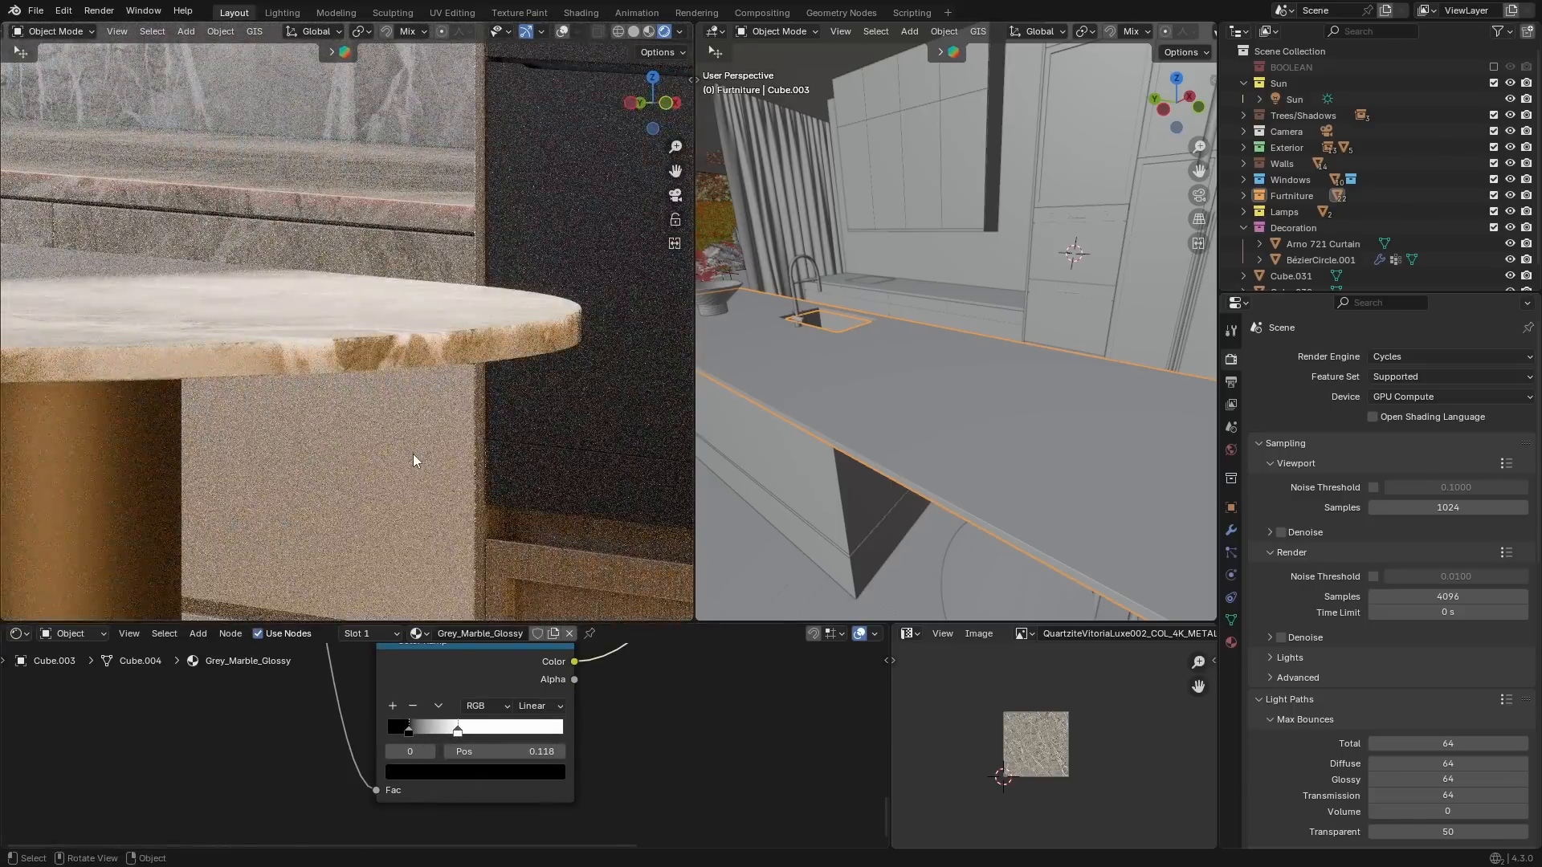
{"action": "scroll", "coordinate": [413, 455], "scroll_direction": "down", "scroll_amount": 8}
{"action": "scroll", "coordinate": [533, 744], "scroll_direction": "down", "scroll_amount": 3}
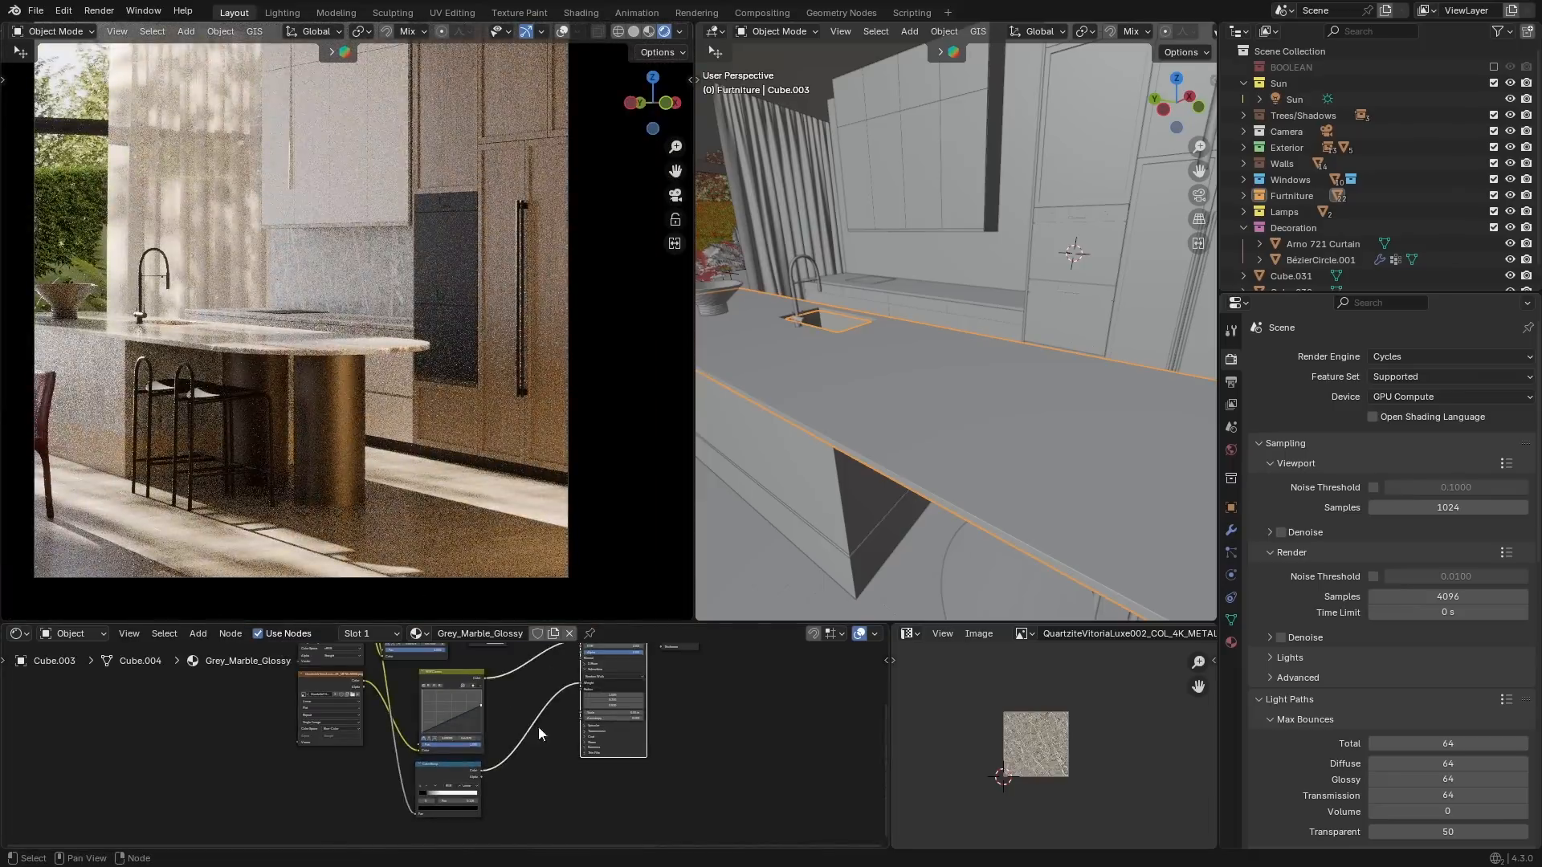
Select the island's side panel and set the second subsurface radius value of its Grey_Marble material to 0.7.
{"action": "scroll", "coordinate": [624, 679], "scroll_direction": "up", "scroll_amount": 8}
{"action": "left_click", "coordinate": [821, 522]}
{"action": "double_click", "coordinate": [707, 702]}
{"action": "type", "text": "0.7"}
{"action": "key", "text": "Return"}
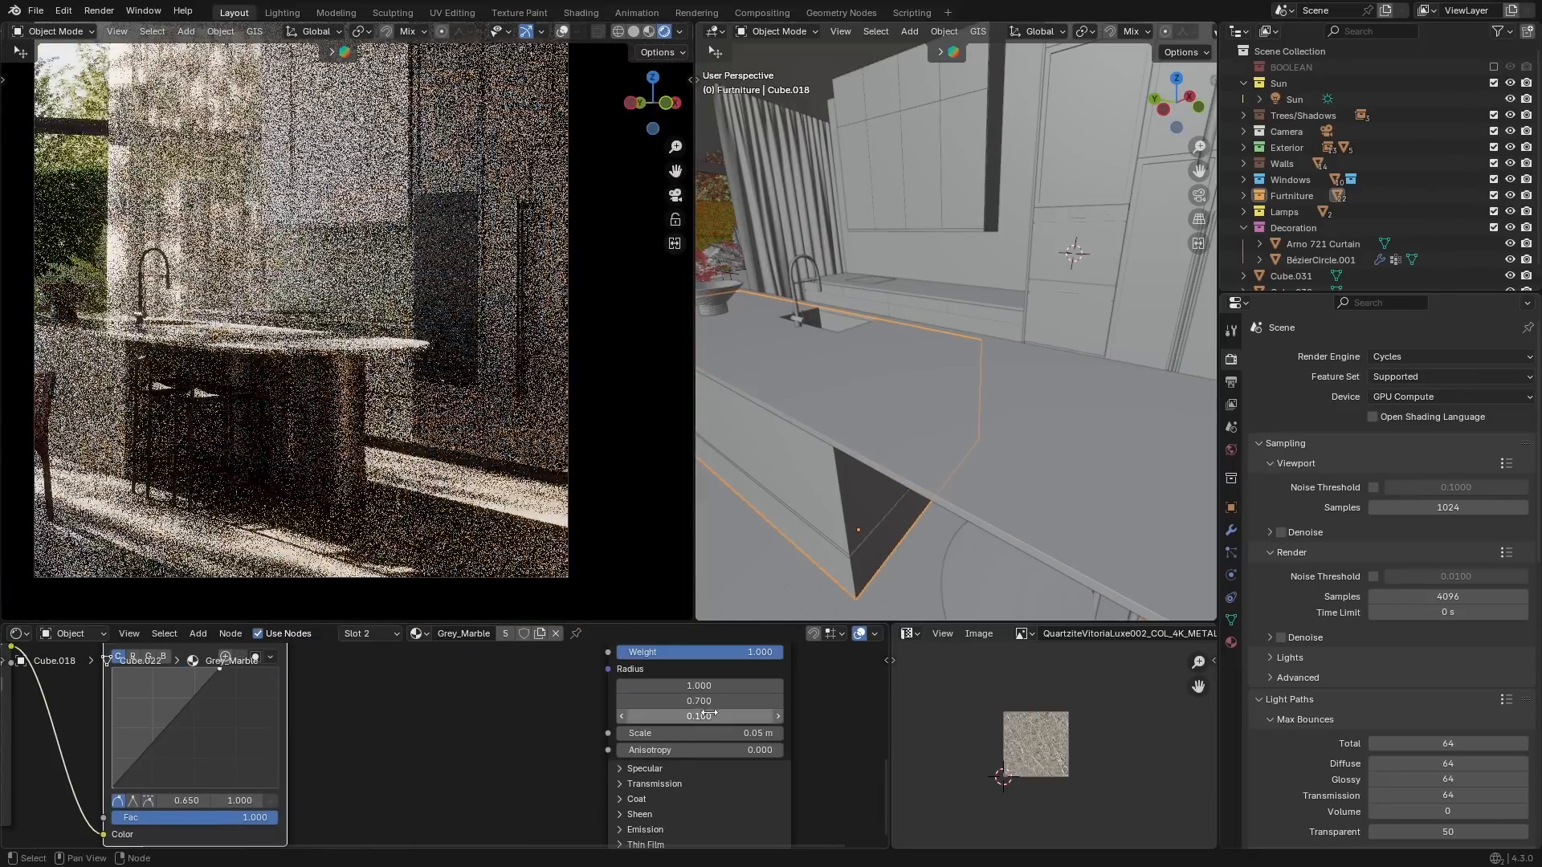
{"action": "left_click", "coordinate": [827, 502]}
{"action": "scroll", "coordinate": [368, 795], "scroll_direction": "down", "scroll_amount": 3}
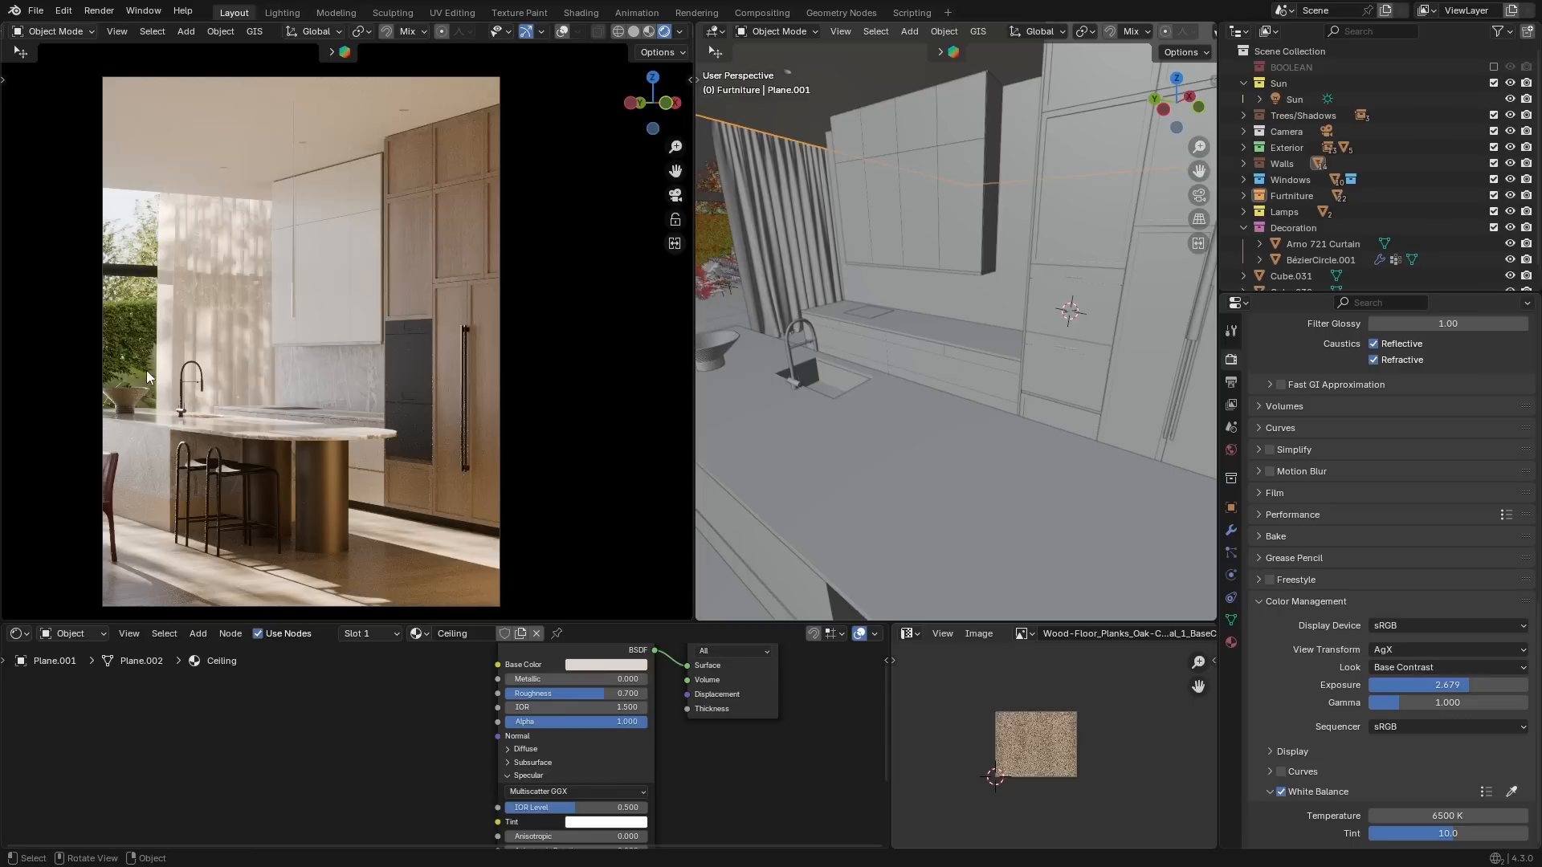
Select the fern outside the window, limit the live render to a region around it, and frame it in the viewport.
{"action": "left_click", "coordinate": [147, 372]}
{"action": "scroll", "coordinate": [147, 372], "scroll_direction": "up", "scroll_amount": 5}
{"action": "middle_click_drag", "start_coordinate": [147, 371], "coordinate": [217, 233], "text": "shift"}
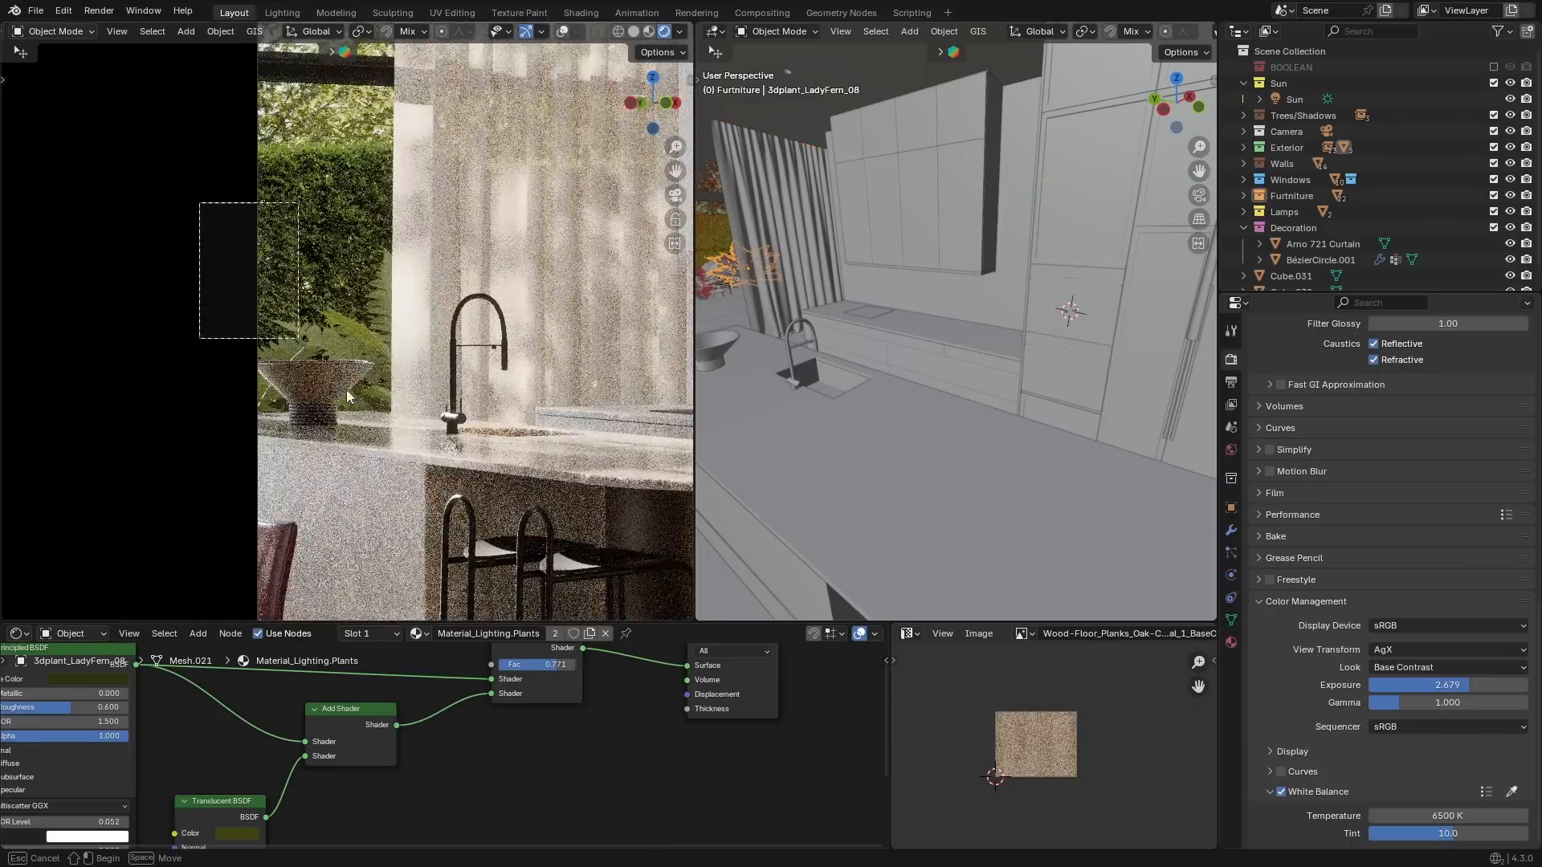
{"action": "key", "text": "ctrl+b"}
{"action": "left_click_drag", "start_coordinate": [205, 195], "coordinate": [501, 515]}
{"action": "scroll", "coordinate": [482, 449], "scroll_direction": "up", "scroll_amount": 5}
{"action": "scroll", "coordinate": [858, 339], "scroll_direction": "up", "scroll_amount": 3}
{"action": "mouse_move", "coordinate": [858, 339]}
{"action": "middle_mouse_down", "text": "shift"}
{"action": "mouse_move", "coordinate": [891, 363]}
{"action": "mouse_move", "coordinate": [961, 359]}
{"action": "middle_mouse_up", "text": "shift"}
{"action": "key", "text": "KP_Decimal"}
{"action": "scroll", "coordinate": [960, 360], "scroll_direction": "down", "scroll_amount": 3}
Examine the fern's Material_Lighting.Plants settings and its complete shader node tree.
{"action": "left_click", "coordinate": [1232, 643]}
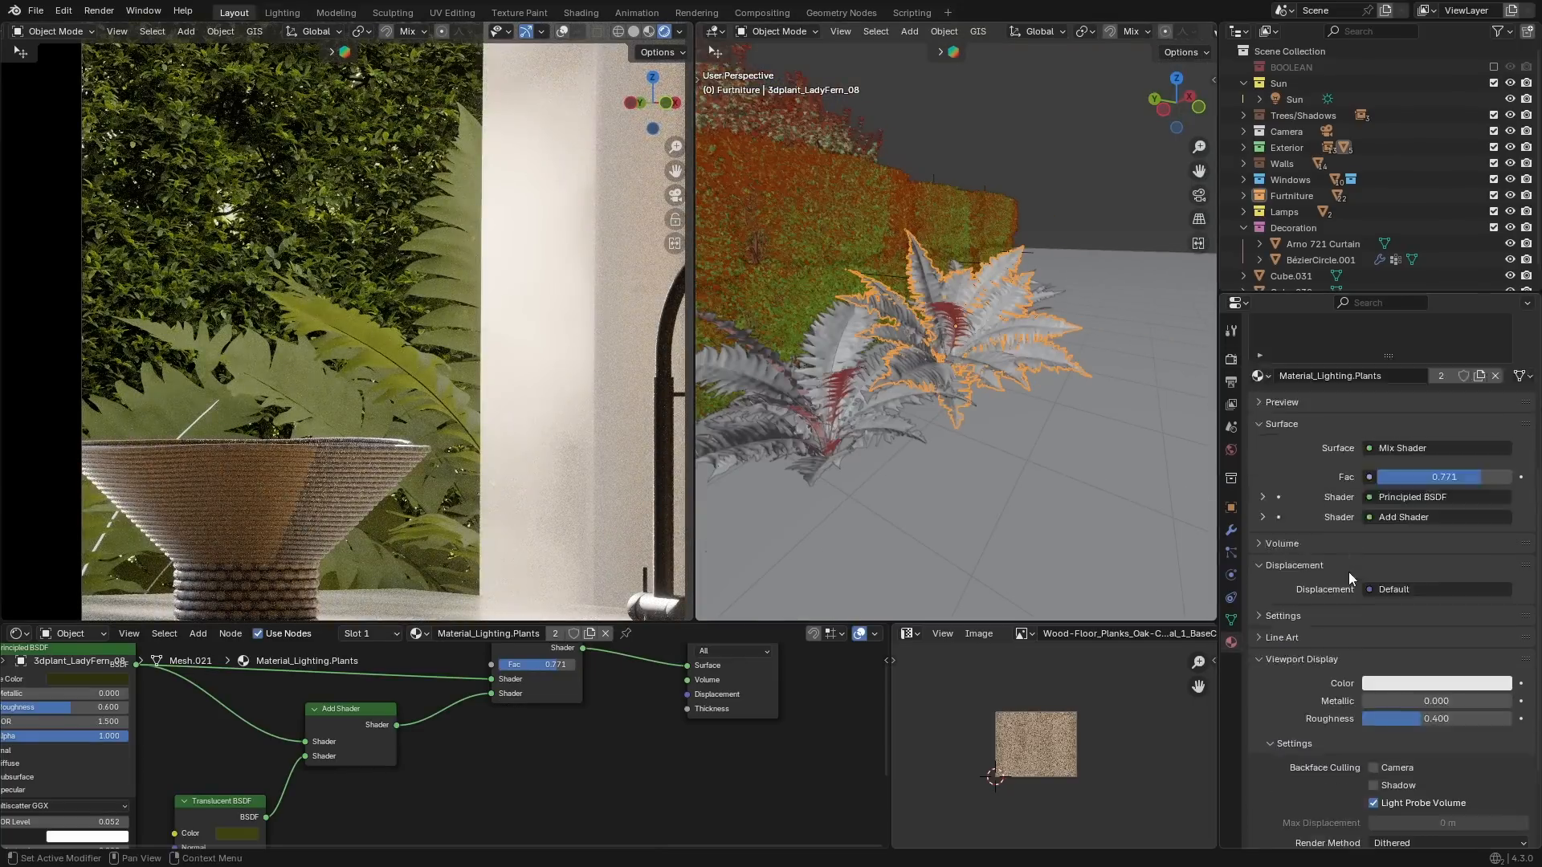
{"action": "scroll", "coordinate": [1353, 558], "scroll_direction": "up", "scroll_amount": 5}
{"action": "scroll", "coordinate": [599, 768], "scroll_direction": "down", "scroll_amount": 5}
{"action": "middle_click_drag", "start_coordinate": [599, 768], "coordinate": [577, 782]}
{"action": "key", "text": "shift+alt+z"}
{"action": "key", "text": "shift+alt+z"}
{"action": "scroll", "coordinate": [439, 772], "scroll_direction": "up", "scroll_amount": 1}
{"action": "middle_click_drag", "start_coordinate": [438, 771], "coordinate": [640, 743]}
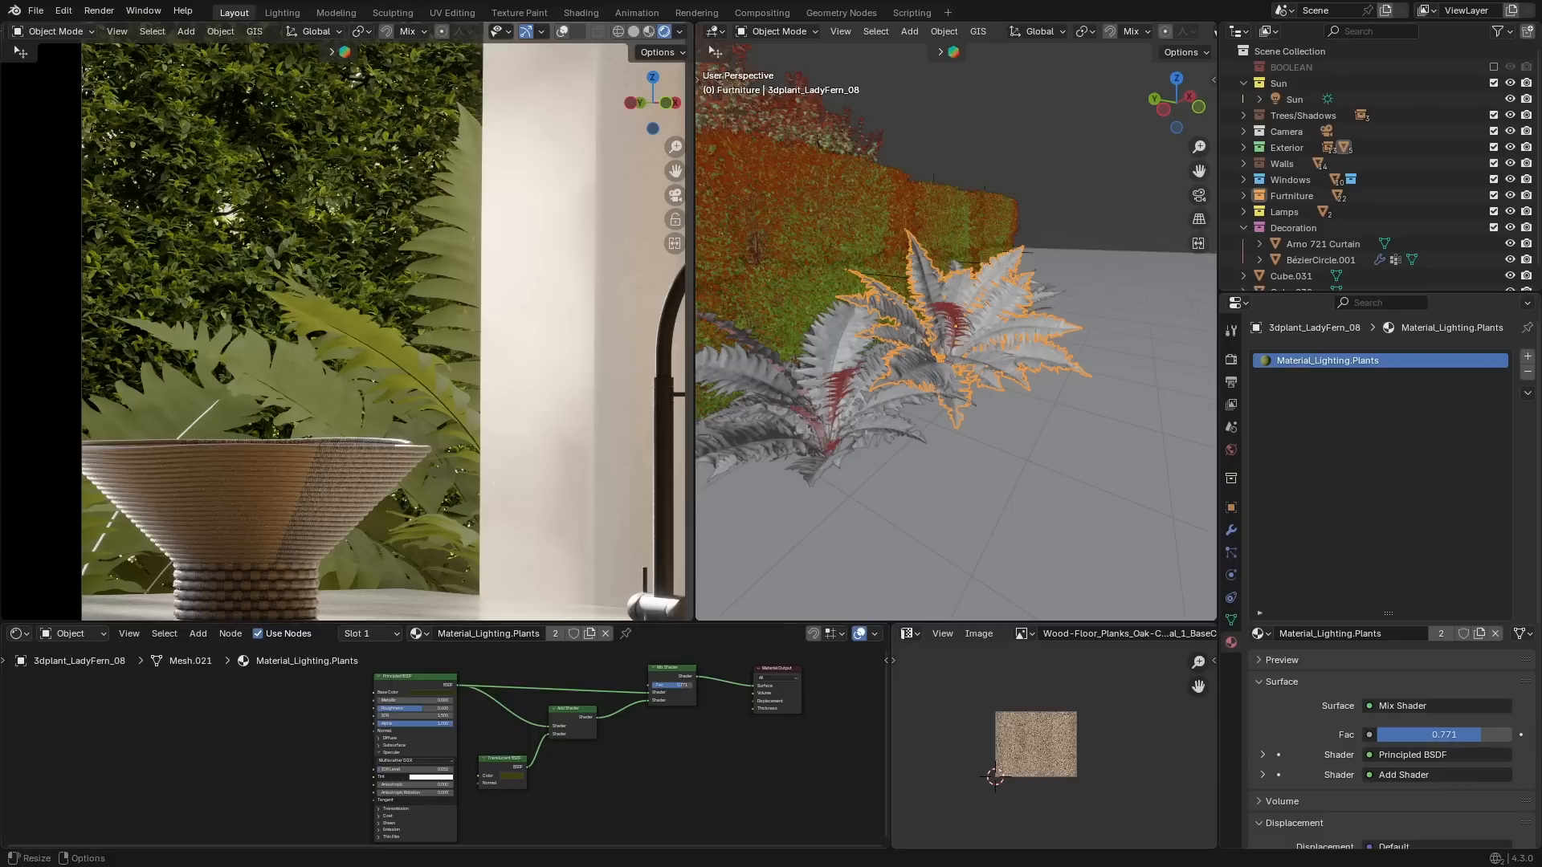
Place the 3dPlant_LadyFern01_alpha.tif image texture above the fern's Mix Shader and make room before the Material Output.
{"action": "scroll", "coordinate": [313, 811], "scroll_direction": "down", "scroll_amount": 4}
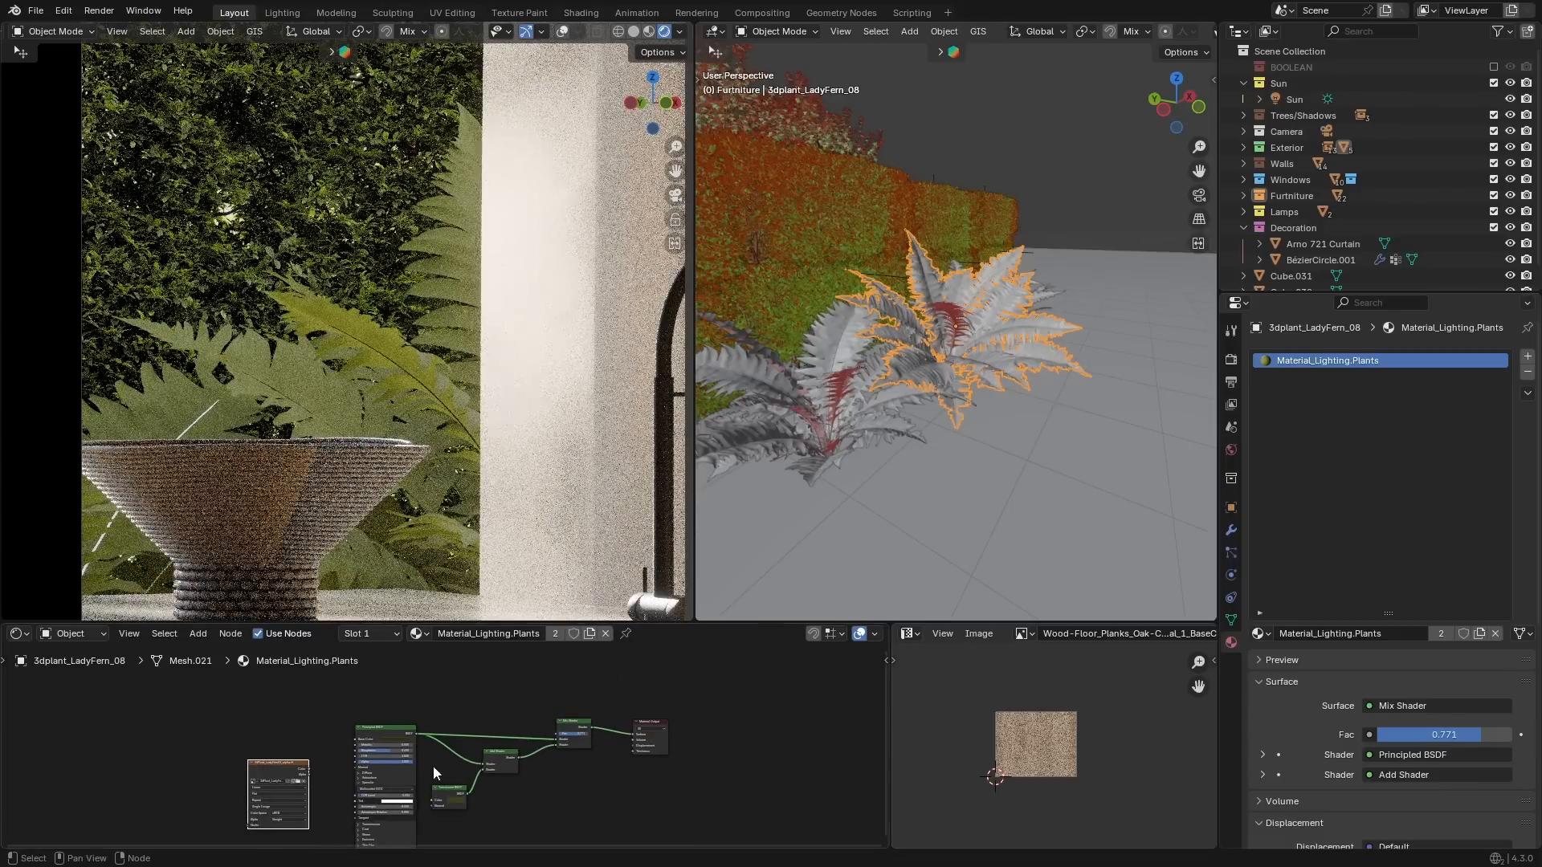
{"action": "key", "text": "g"}
{"action": "left_click", "coordinate": [658, 675]}
{"action": "middle_click_drag", "start_coordinate": [651, 716], "coordinate": [602, 754]}
{"action": "key", "text": "g"}
{"action": "left_click", "coordinate": [614, 763]}
{"action": "scroll", "coordinate": [614, 761], "scroll_direction": "up", "scroll_amount": 1}
Mix the fern's shader with a Transparent BSDF through a second Mix Shader, using the alpha texture as the factor.
{"action": "key", "text": "shift+a"}
{"action": "left_click", "coordinate": [482, 759]}
{"action": "left_click", "coordinate": [486, 784]}
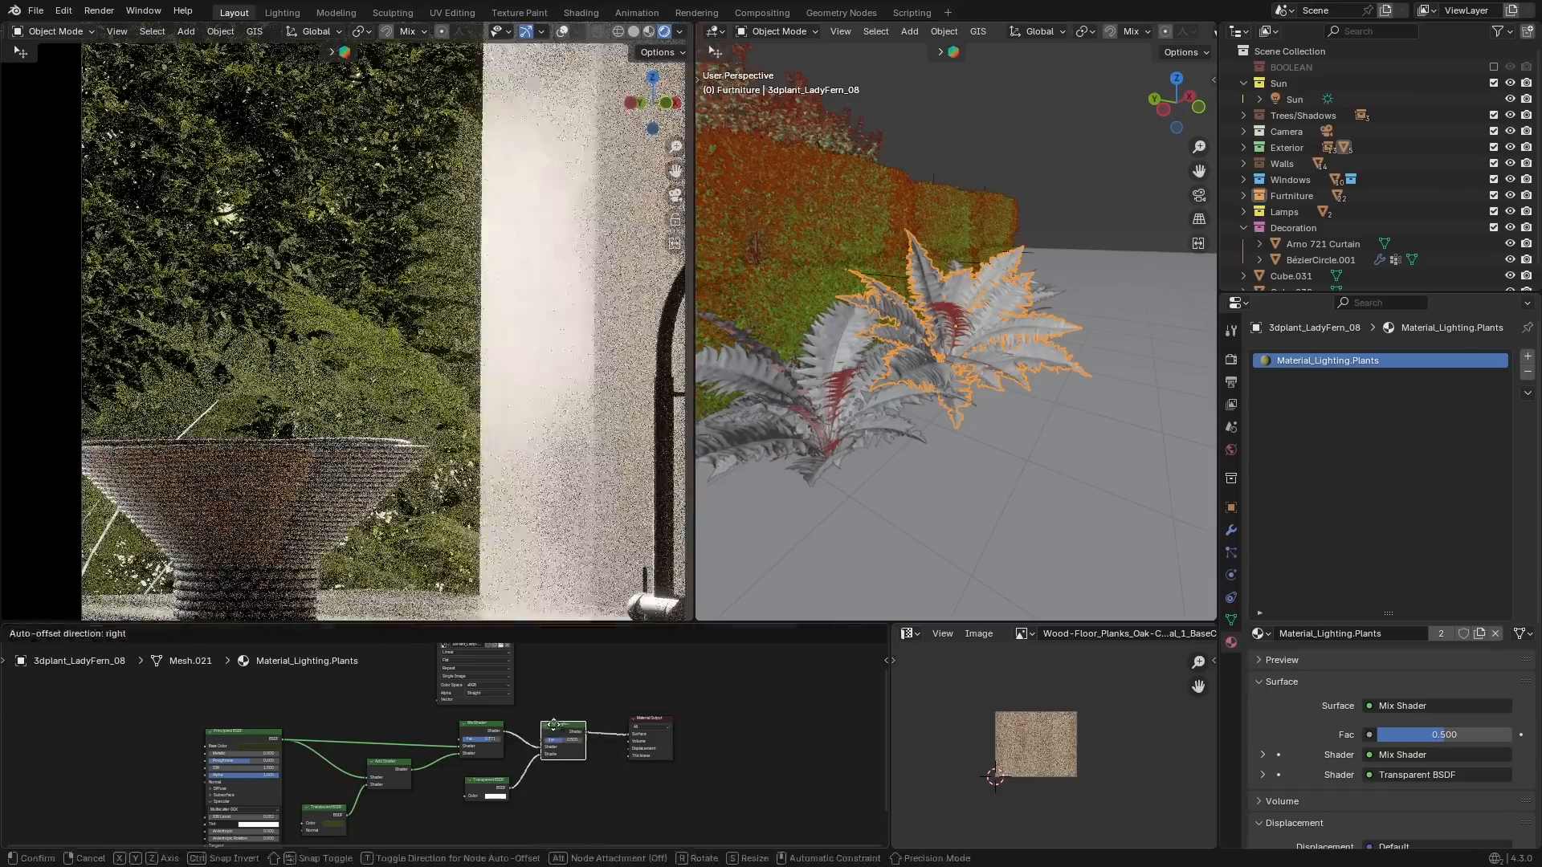
{"action": "left_click_drag", "start_coordinate": [542, 798], "coordinate": [548, 795]}
{"action": "left_click_drag", "start_coordinate": [570, 792], "coordinate": [556, 756]}
{"action": "key", "text": "shift+a"}
{"action": "scroll", "coordinate": [530, 815], "scroll_direction": "up", "scroll_amount": 4}
{"action": "left_click_drag", "start_coordinate": [507, 753], "coordinate": [554, 766]}
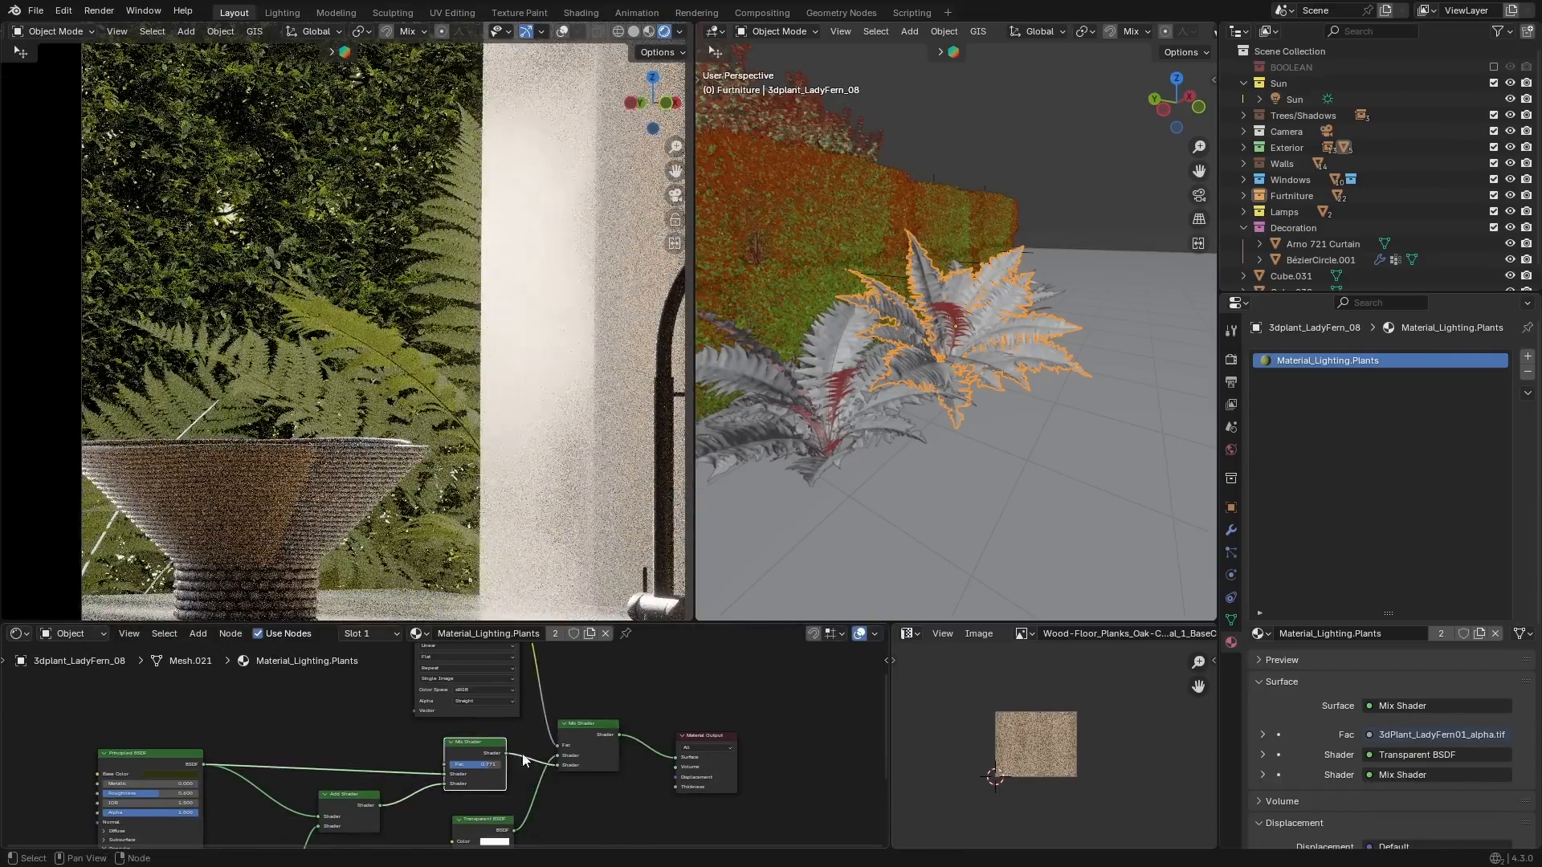
Connect the fern's Non-Color normal texture to the Principled BSDF's Normal input through a new Normal Map node.
{"action": "scroll", "coordinate": [434, 742], "scroll_direction": "down", "scroll_amount": 6}
{"action": "middle_click_drag", "start_coordinate": [418, 739], "coordinate": [631, 687]}
{"action": "left_click", "coordinate": [632, 688]}
{"action": "scroll", "coordinate": [399, 763], "scroll_direction": "up", "scroll_amount": 3}
{"action": "left_click_drag", "start_coordinate": [337, 757], "coordinate": [289, 747]}
{"action": "left_click_drag", "start_coordinate": [312, 737], "coordinate": [520, 716]}
{"action": "key", "text": "shift+a"}
{"action": "type", "text": "no"}
{"action": "left_click", "coordinate": [526, 713]}
{"action": "left_click", "coordinate": [395, 719]}
{"action": "scroll", "coordinate": [443, 366], "scroll_direction": "up", "scroll_amount": 4}
{"action": "key", "text": "Return"}
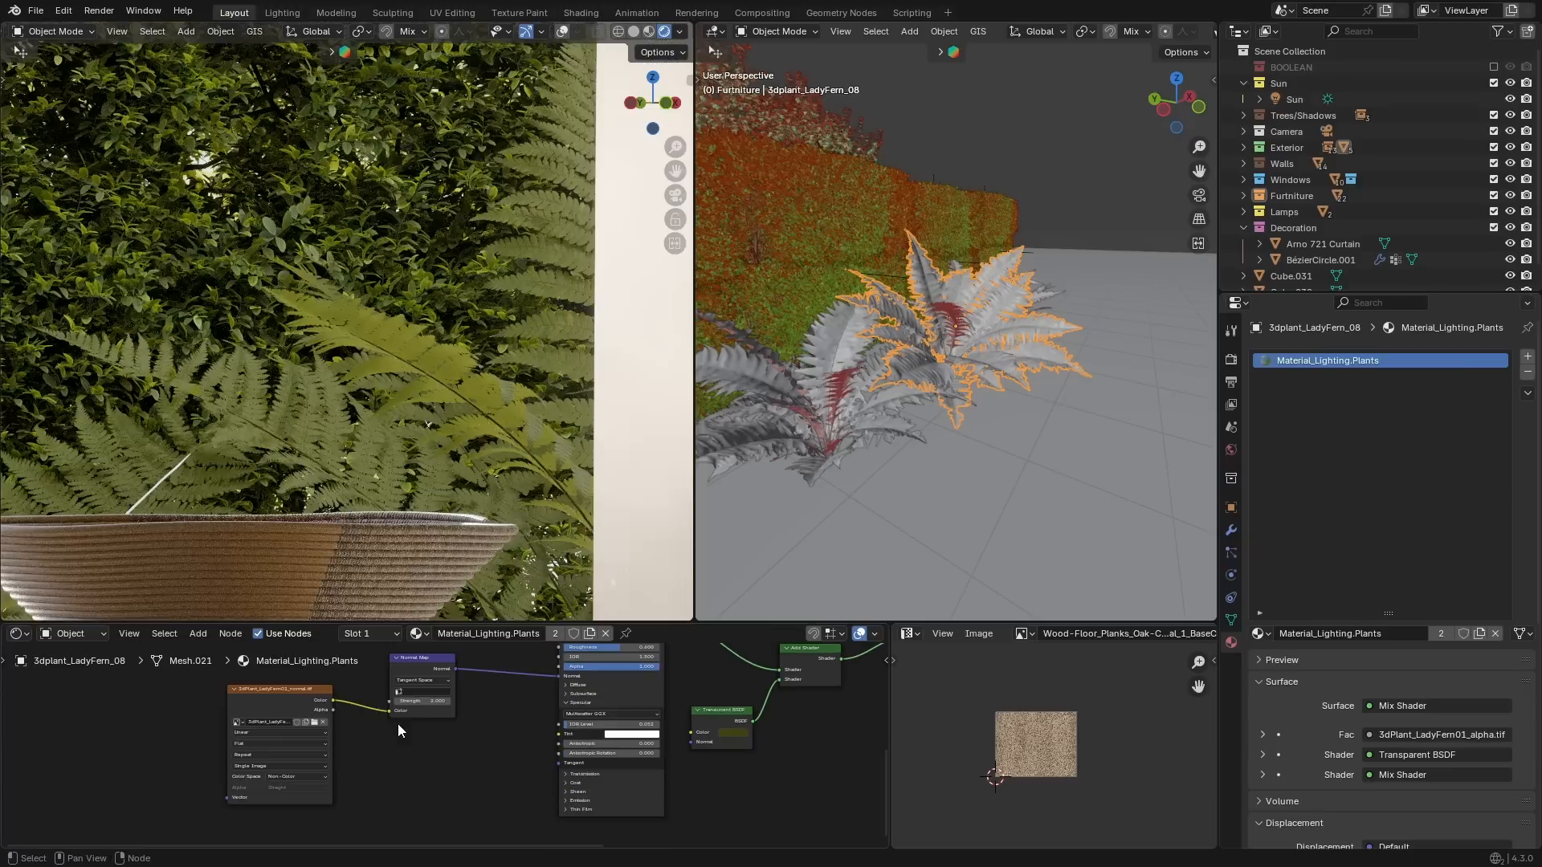
Move the normal texture and Normal Map nodes lower to free space in front of the Base Color input.
{"action": "middle_click_drag", "start_coordinate": [438, 723], "coordinate": [442, 763]}
{"action": "scroll", "coordinate": [441, 763], "scroll_direction": "down", "scroll_amount": 4}
{"action": "left_click_drag", "start_coordinate": [427, 716], "coordinate": [425, 754]}
{"action": "left_click_drag", "start_coordinate": [453, 800], "coordinate": [300, 726]}
{"action": "left_click_drag", "start_coordinate": [440, 753], "coordinate": [427, 796]}
{"action": "left_click_drag", "start_coordinate": [326, 787], "coordinate": [326, 799]}
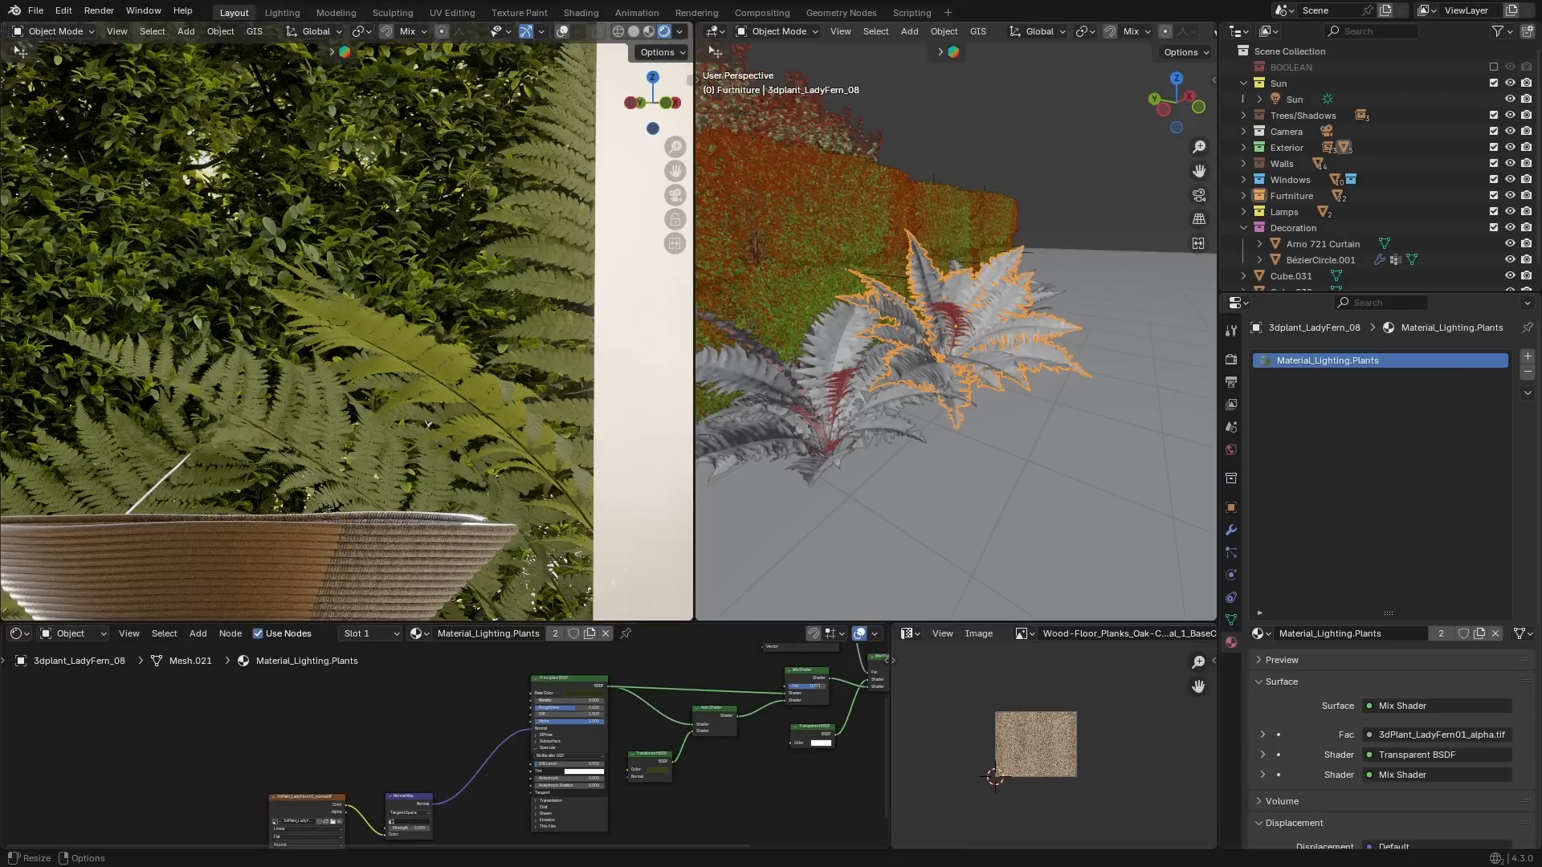
Feed the fern's color texture into Base Color through a Mix node and preview the Principled BSDF.
{"action": "left_click_drag", "start_coordinate": [3, 719], "coordinate": [255, 686]}
{"action": "scroll", "coordinate": [422, 691], "scroll_direction": "up", "scroll_amount": 3}
{"action": "left_click_drag", "start_coordinate": [559, 708], "coordinate": [284, 701]}
{"action": "key", "text": "shift+a"}
{"action": "type", "text": "mi"}
{"action": "left_click", "coordinate": [456, 716]}
{"action": "left_click", "coordinate": [440, 687]}
{"action": "key", "text": "ctrl+v"}
{"action": "left_click_drag", "start_coordinate": [258, 708], "coordinate": [228, 709]}
{"action": "scroll", "coordinate": [402, 723], "scroll_direction": "down", "scroll_amount": 2}
{"action": "left_click", "coordinate": [492, 718], "text": "ctrl+shift"}
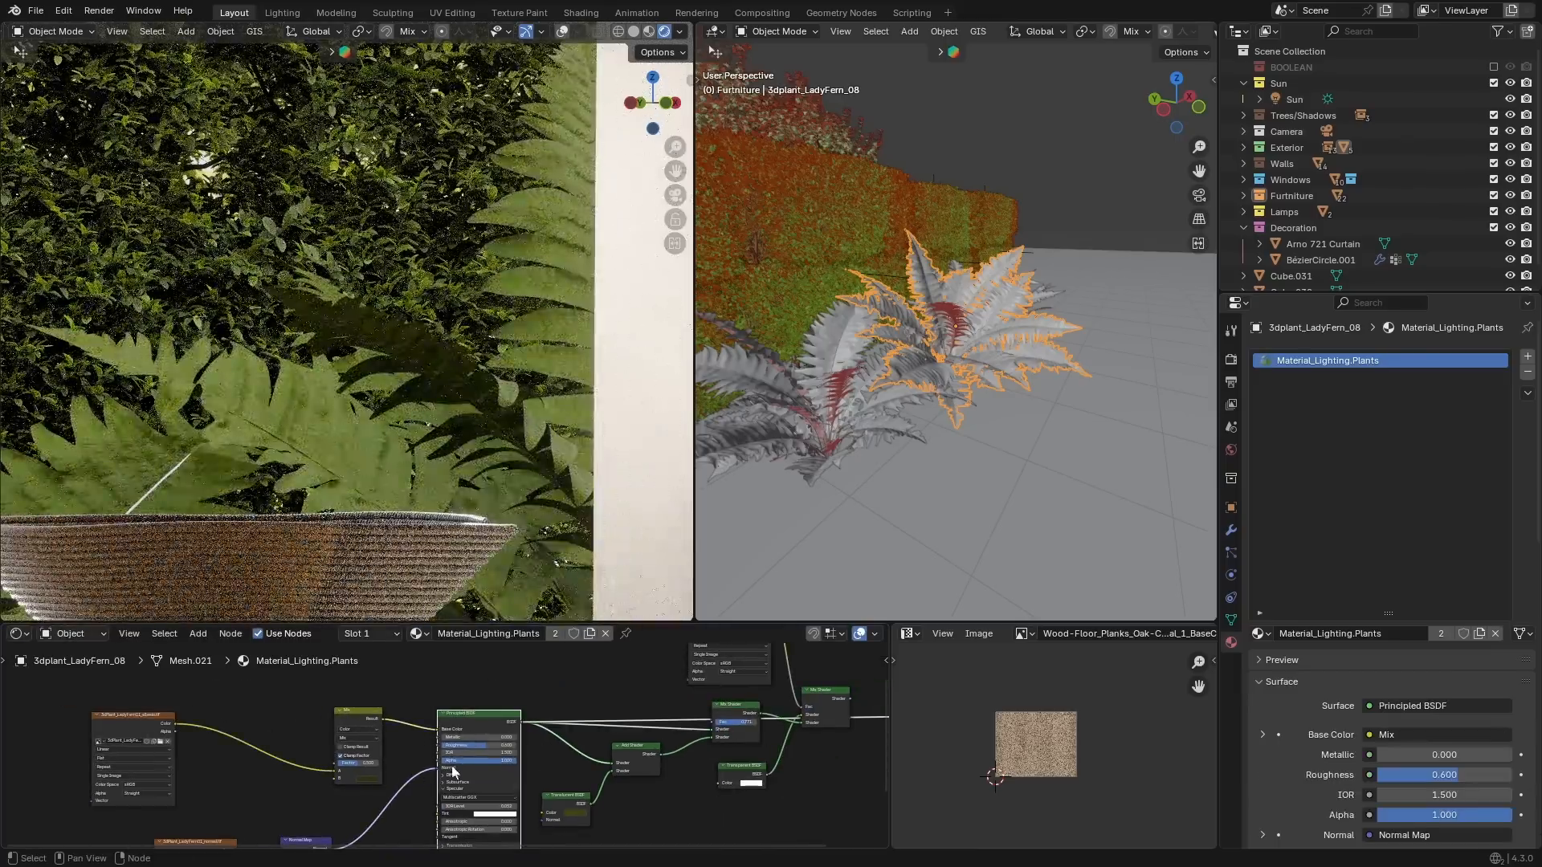
Add a color adjustment node in the fern's base color chain and enter the values 0.45, 0.8 and 0.9.
{"action": "scroll", "coordinate": [434, 776], "scroll_direction": "down", "scroll_amount": 5}
{"action": "scroll", "coordinate": [362, 756], "scroll_direction": "up", "scroll_amount": 7}
{"action": "key", "text": "shift+a"}
{"action": "left_click", "coordinate": [554, 756]}
{"action": "left_click", "coordinate": [430, 700]}
{"action": "double_click", "coordinate": [437, 683]}
{"action": "type", "text": ".45"}
{"action": "key", "text": "Return"}
{"action": "double_click", "coordinate": [439, 713]}
{"action": "type", "text": ".8"}
{"action": "key", "text": "Return"}
{"action": "scroll", "coordinate": [442, 740], "scroll_direction": "up", "scroll_amount": 3}
{"action": "double_click", "coordinate": [434, 688]}
{"action": "type", "text": ".9"}
{"action": "key", "text": "Return"}
Rearrange the fern's texture and shader nodes to make room around the Translucent BSDF.
{"action": "scroll", "coordinate": [674, 713], "scroll_direction": "down", "scroll_amount": 8}
{"action": "middle_click_drag", "start_coordinate": [627, 827], "coordinate": [420, 809]}
{"action": "left_click_drag", "start_coordinate": [420, 809], "coordinate": [325, 771]}
{"action": "left_click_drag", "start_coordinate": [322, 761], "coordinate": [266, 744]}
{"action": "left_click_drag", "start_coordinate": [711, 847], "coordinate": [452, 800]}
{"action": "left_click_drag", "start_coordinate": [489, 805], "coordinate": [607, 734]}
Drive the Translucent BSDF's color from an image texture through a duplicated Mix node, and preview the Translucent BSDF.
{"action": "left_click", "coordinate": [448, 667]}
{"action": "key", "text": "shift+d"}
{"action": "left_click", "coordinate": [604, 809]}
{"action": "left_click_drag", "start_coordinate": [604, 810], "coordinate": [527, 802]}
{"action": "left_click_drag", "start_coordinate": [626, 730], "coordinate": [629, 803]}
{"action": "middle_click_drag", "start_coordinate": [558, 819], "coordinate": [632, 776]}
{"action": "scroll", "coordinate": [631, 776], "scroll_direction": "up", "scroll_amount": 4}
{"action": "left_click_drag", "start_coordinate": [632, 775], "coordinate": [622, 777]}
{"action": "scroll", "coordinate": [634, 775], "scroll_direction": "down", "scroll_amount": 2}
{"action": "middle_click_drag", "start_coordinate": [711, 759], "coordinate": [596, 727]}
{"action": "left_click", "coordinate": [595, 727], "text": "ctrl+shift"}
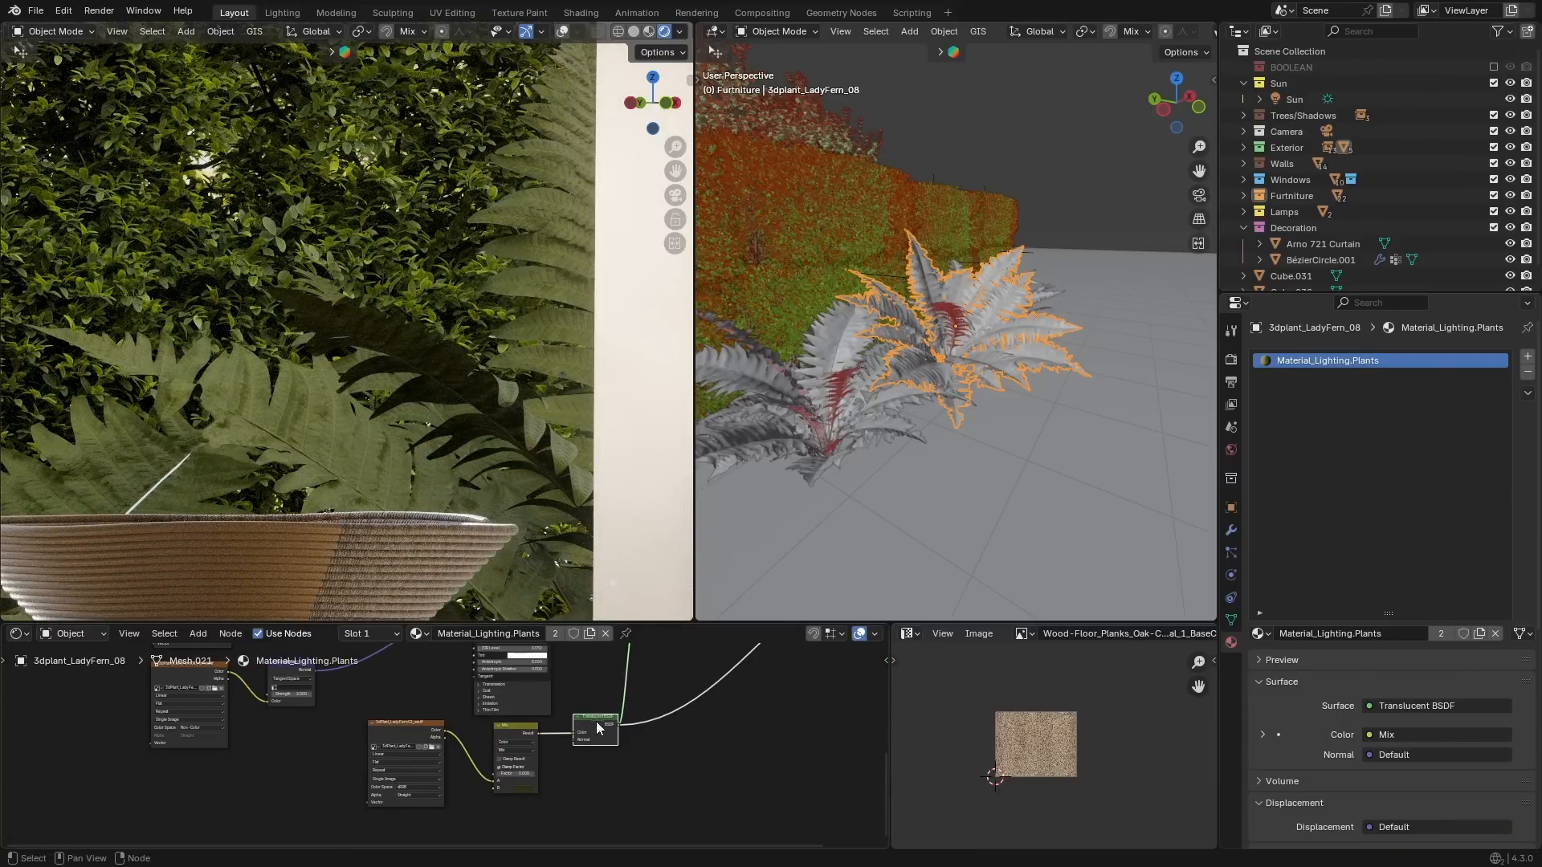
Switch the preview to another shader node and make room in the translucent color chain for an extra node.
{"action": "middle_click_drag", "start_coordinate": [740, 651], "coordinate": [744, 739]}
{"action": "scroll", "coordinate": [744, 739], "scroll_direction": "down", "scroll_amount": 1}
{"action": "left_click", "coordinate": [548, 666], "text": "ctrl+shift"}
{"action": "left_click_drag", "start_coordinate": [557, 821], "coordinate": [498, 677]}
{"action": "scroll", "coordinate": [549, 831], "scroll_direction": "up", "scroll_amount": 2}
{"action": "middle_click_drag", "start_coordinate": [550, 832], "coordinate": [622, 752]}
{"action": "left_click_drag", "start_coordinate": [614, 734], "coordinate": [381, 762]}
Add a Hue/Saturation/Value node to the translucent color chain and enter 0.3, 0.48 and 0.15 in its fields.
{"action": "key", "text": "shift+a"}
{"action": "type", "text": "hue"}
{"action": "left_click_drag", "start_coordinate": [580, 800], "coordinate": [650, 792]}
{"action": "key", "text": "Return"}
{"action": "left_click", "coordinate": [450, 771]}
{"action": "double_click", "coordinate": [451, 793]}
{"action": "type", "text": "0.3"}
{"action": "double_click", "coordinate": [451, 777]}
{"action": "type", "text": "0.48"}
{"action": "double_click", "coordinate": [451, 796]}
{"action": "type", "text": "0.15"}
{"action": "key", "text": "Return"}
{"action": "scroll", "coordinate": [602, 812], "scroll_direction": "up", "scroll_amount": 2}
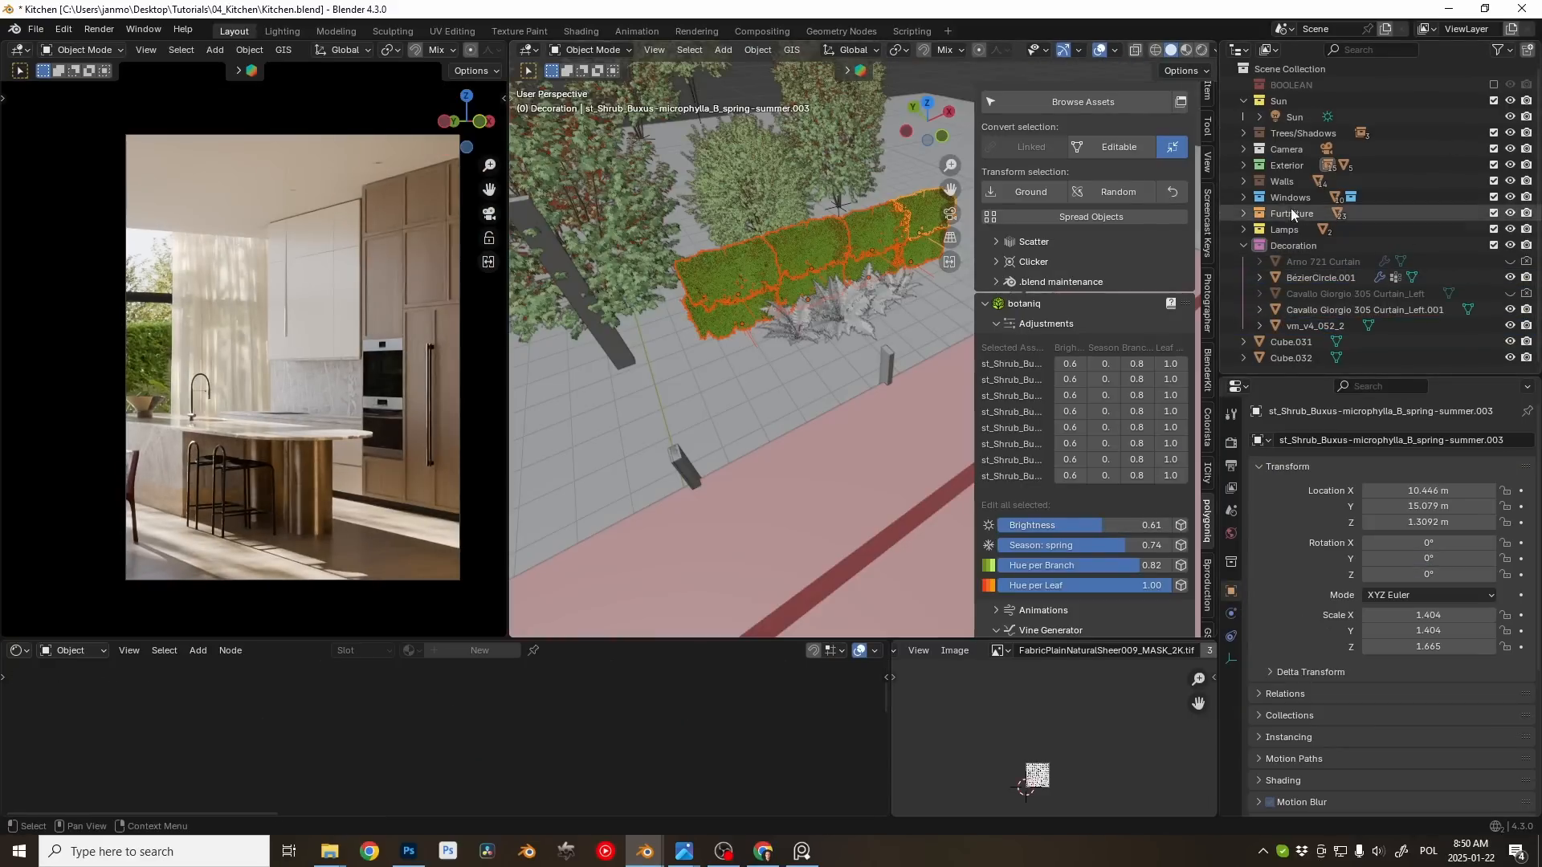
Enable the Glass collection inside Windows and select all its panes, from Plane.002 to Plane.007.
{"action": "left_click", "coordinate": [1244, 197]}
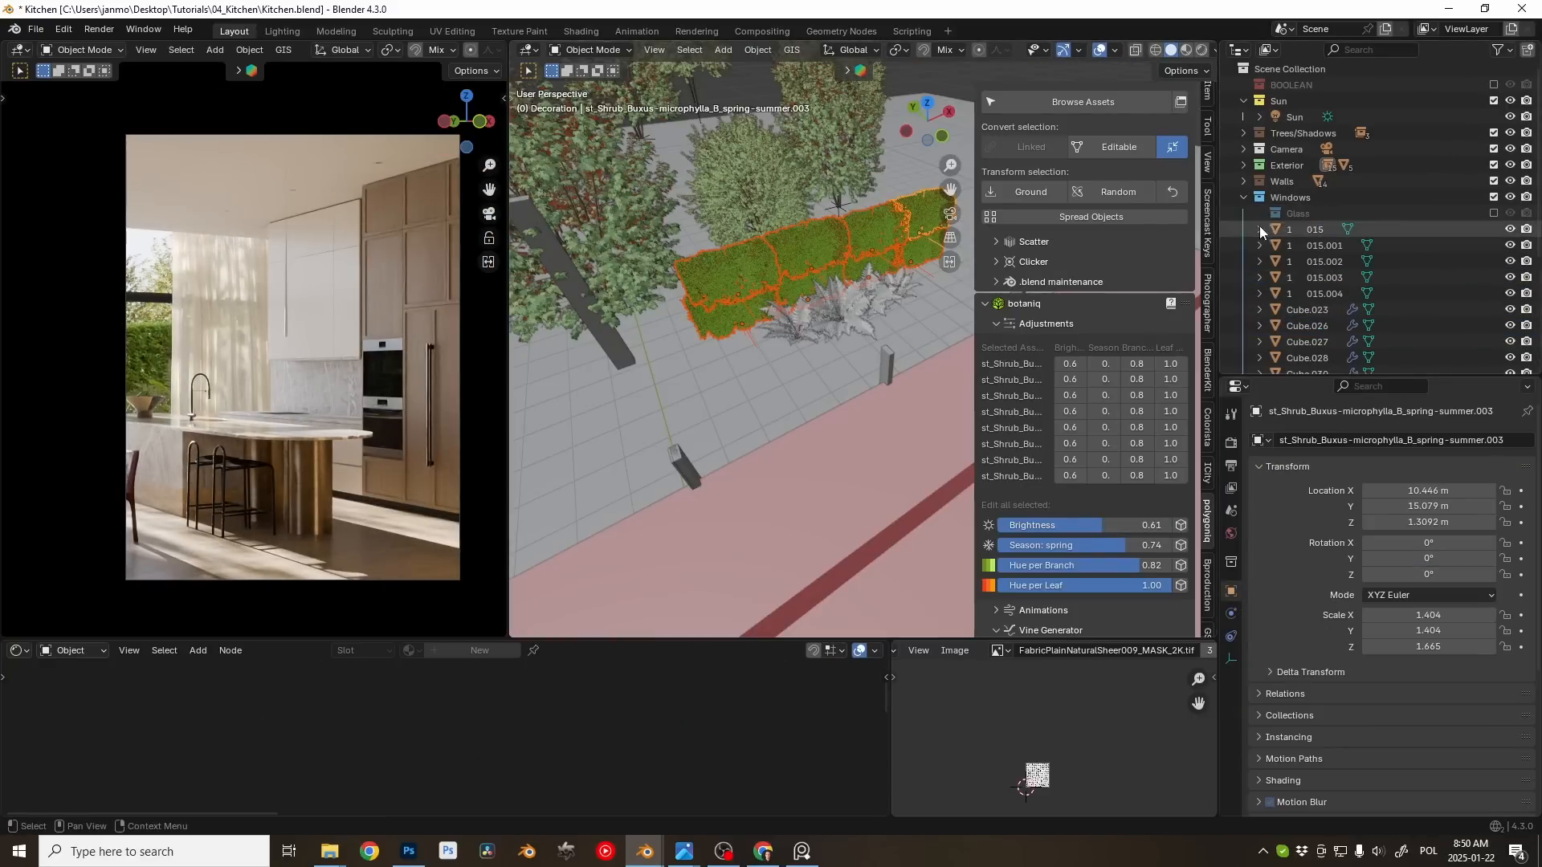
{"action": "left_click", "coordinate": [1298, 214]}
{"action": "left_click", "coordinate": [1494, 214]}
{"action": "left_click", "coordinate": [1336, 229]}
{"action": "left_click", "coordinate": [1297, 294], "text": "shift"}
{"action": "key", "text": "KP_Decimal"}
{"action": "key", "text": "n"}
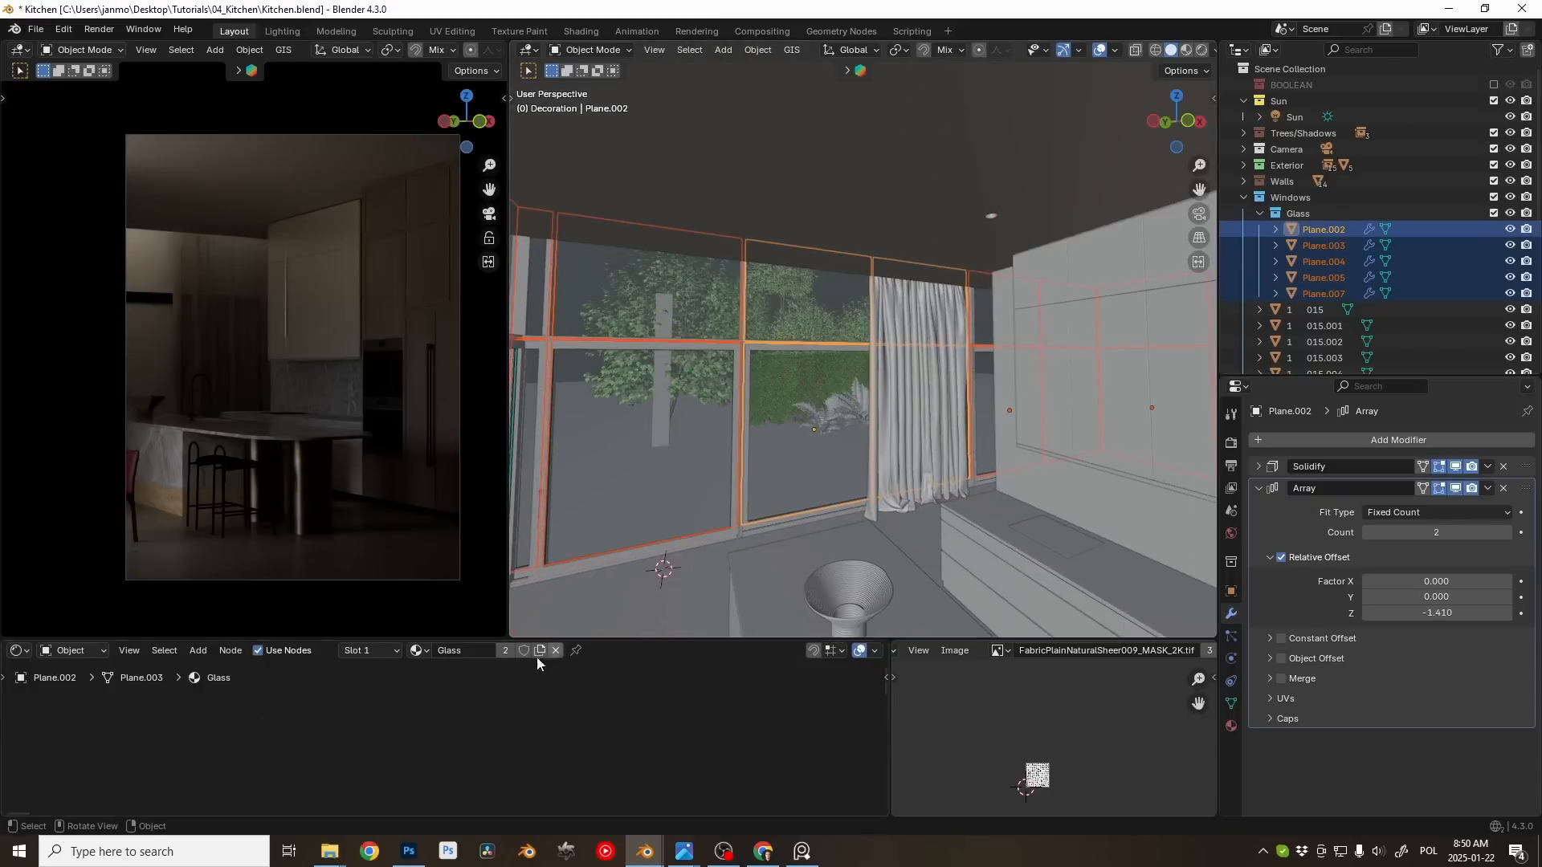
Set the Glass material's transmission weight to 1 and its roughness to 0.
{"action": "key", "text": "Home"}
{"action": "middle_click_drag", "start_coordinate": [471, 723], "coordinate": [367, 732]}
{"action": "left_click", "coordinate": [277, 723]}
{"action": "scroll", "coordinate": [271, 721], "scroll_direction": "up", "scroll_amount": 5}
{"action": "left_click", "coordinate": [441, 801]}
{"action": "left_click_drag", "start_coordinate": [448, 770], "coordinate": [541, 768]}
{"action": "middle_click_drag", "start_coordinate": [404, 720], "coordinate": [407, 730]}
{"action": "left_click_drag", "start_coordinate": [491, 692], "coordinate": [432, 691]}
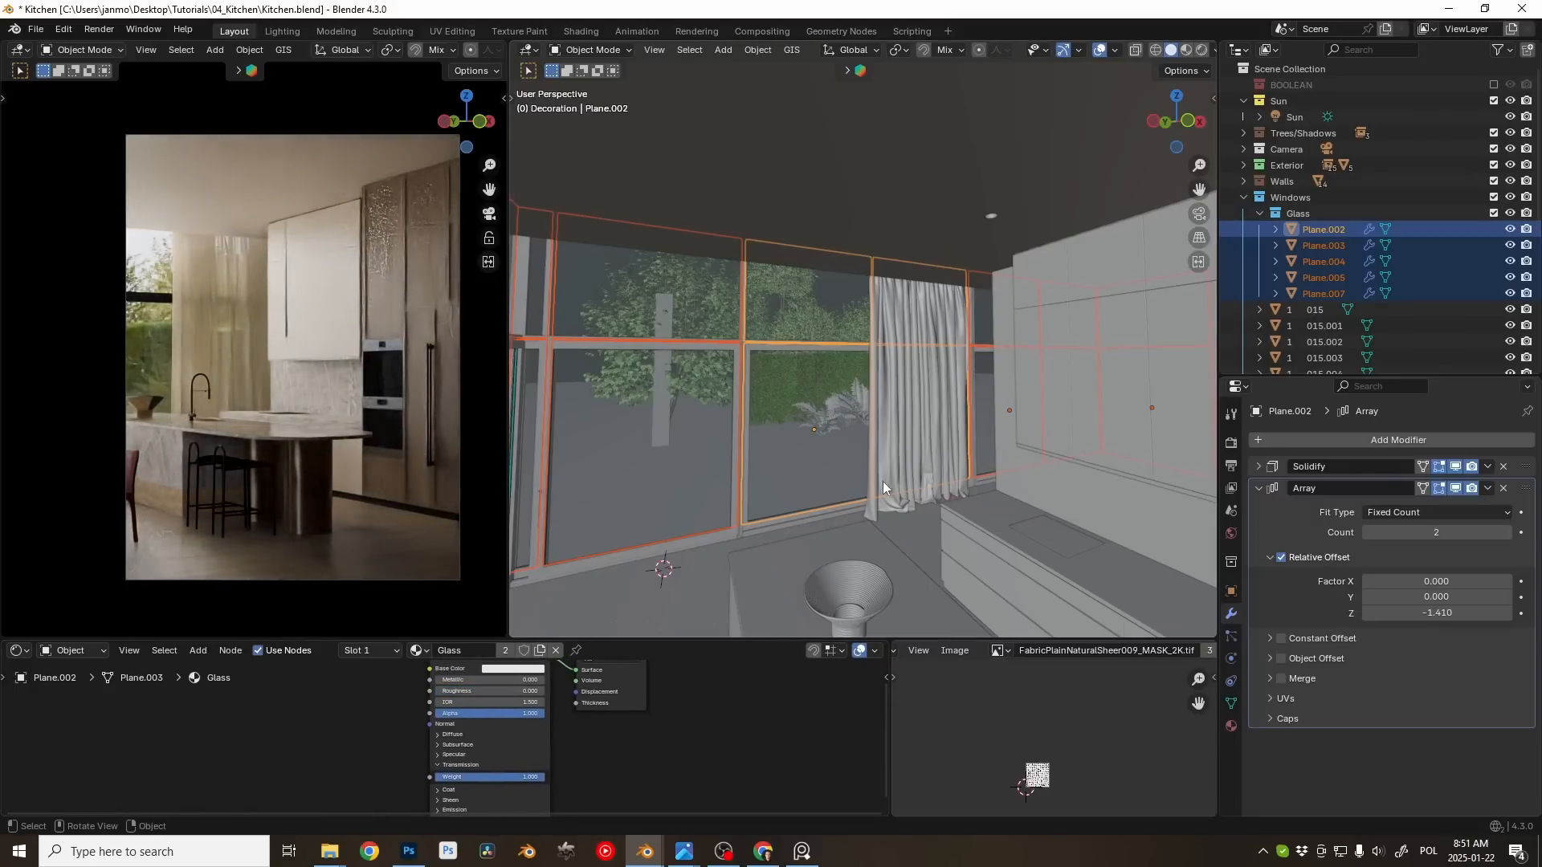
Turn off diffuse, glossy and shadow ray visibility for the window glass and adjust the Glass material's IOR.
{"action": "left_click", "coordinate": [1232, 592]}
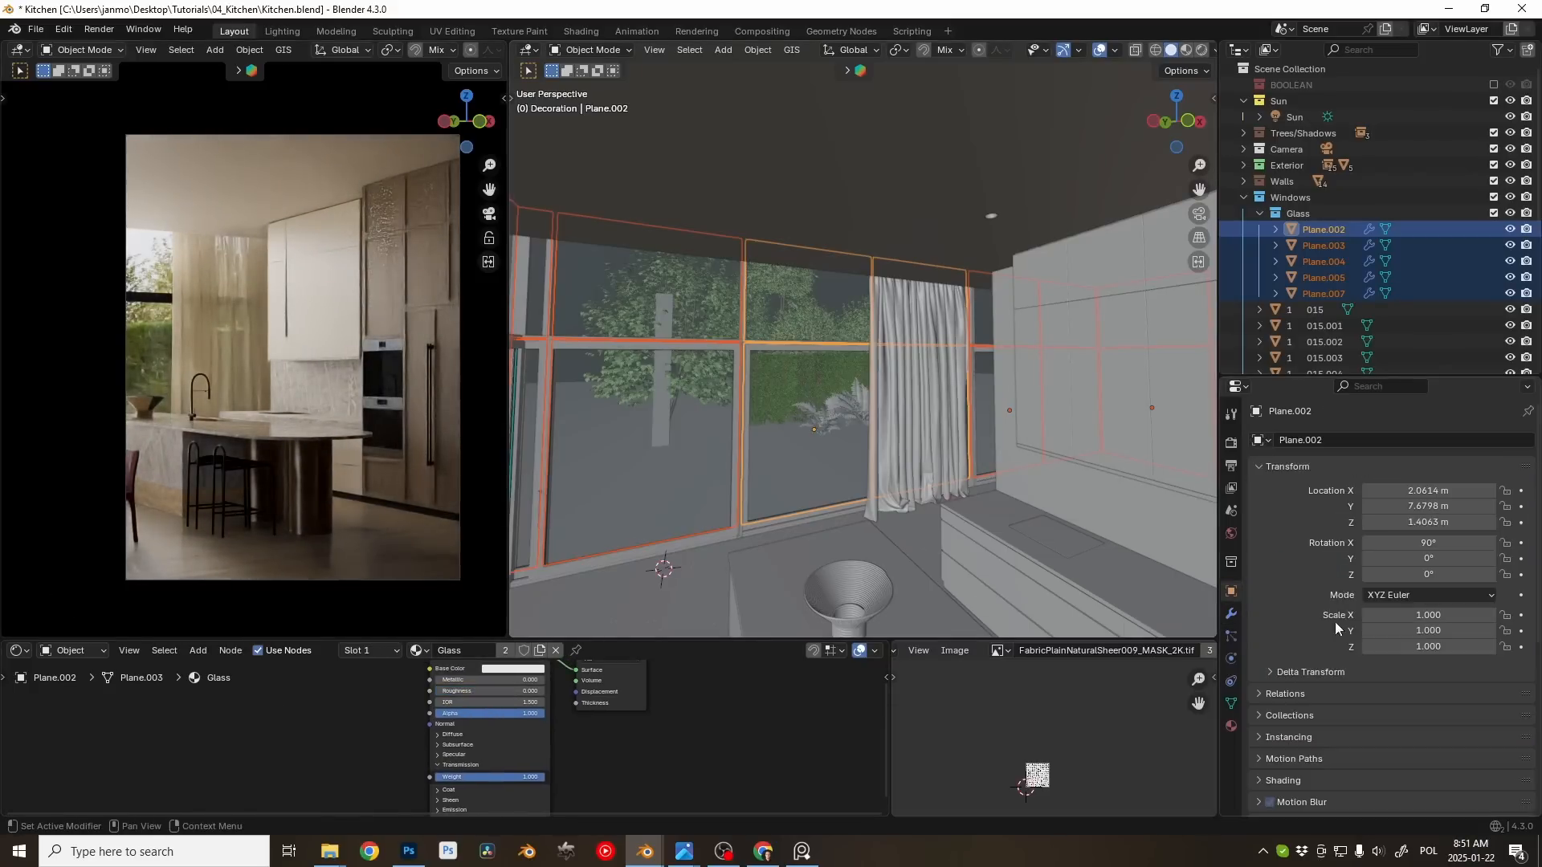
{"action": "scroll", "coordinate": [1300, 613], "scroll_direction": "down", "scroll_amount": 8}
{"action": "left_click", "coordinate": [1285, 535]}
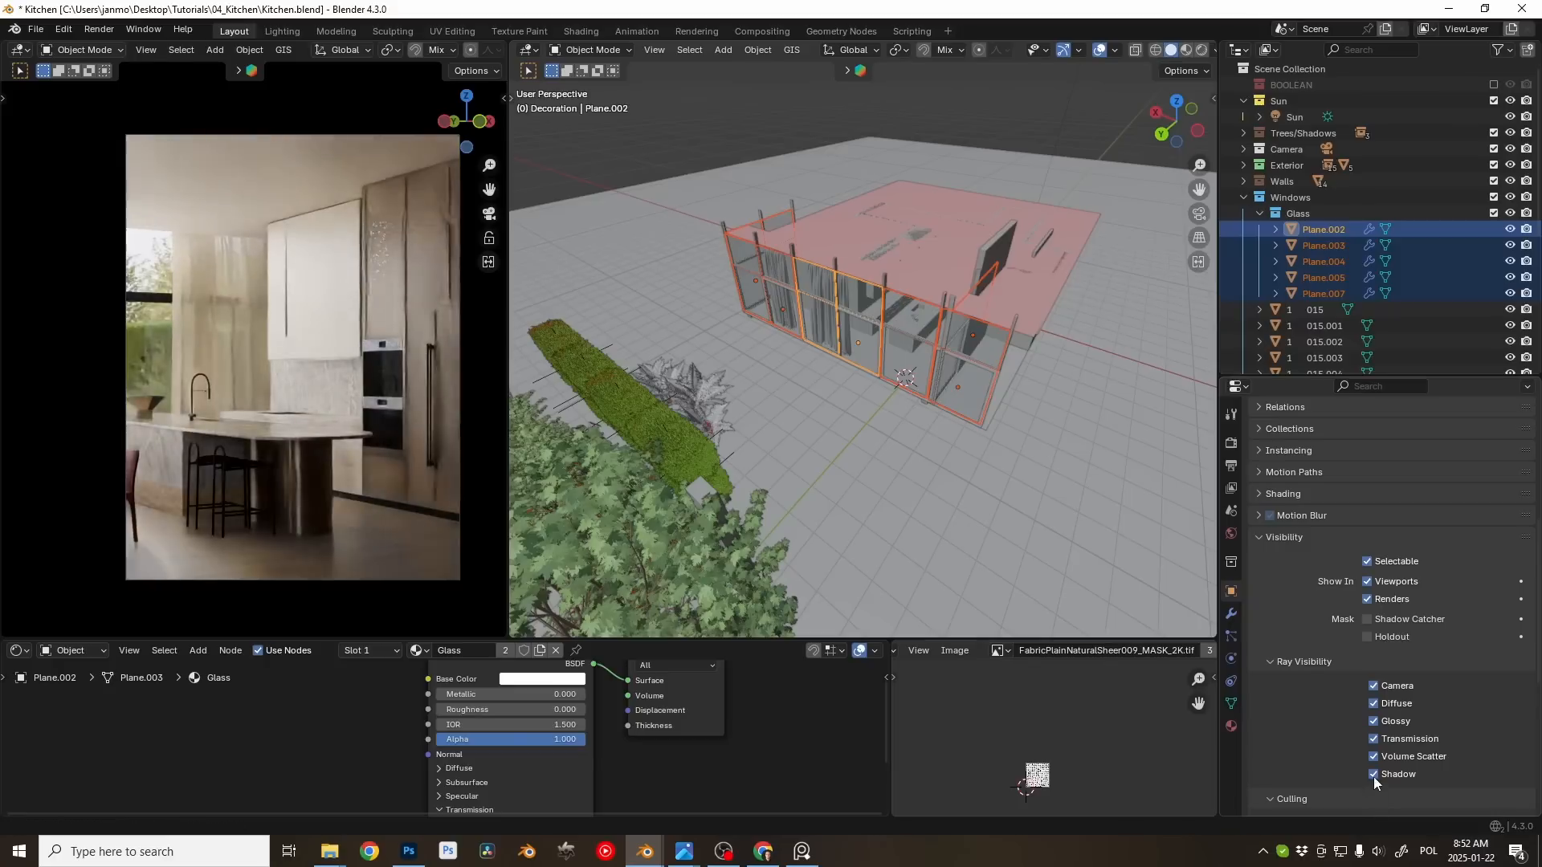
{"action": "left_click", "coordinate": [1374, 774]}
{"action": "left_click", "coordinate": [1373, 704]}
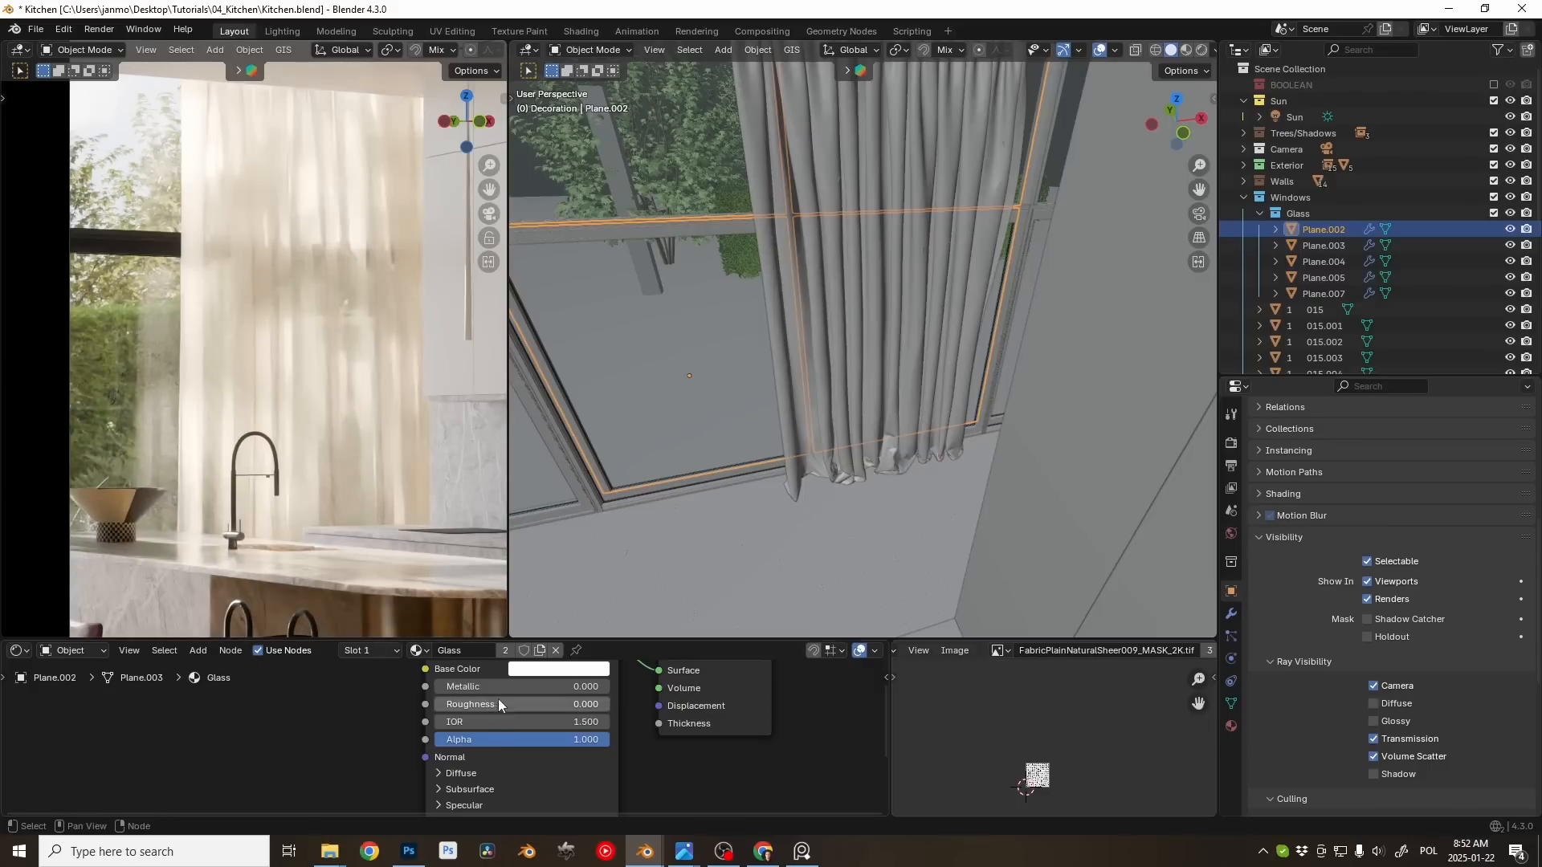
{"action": "left_click_drag", "start_coordinate": [522, 722], "coordinate": [536, 722]}
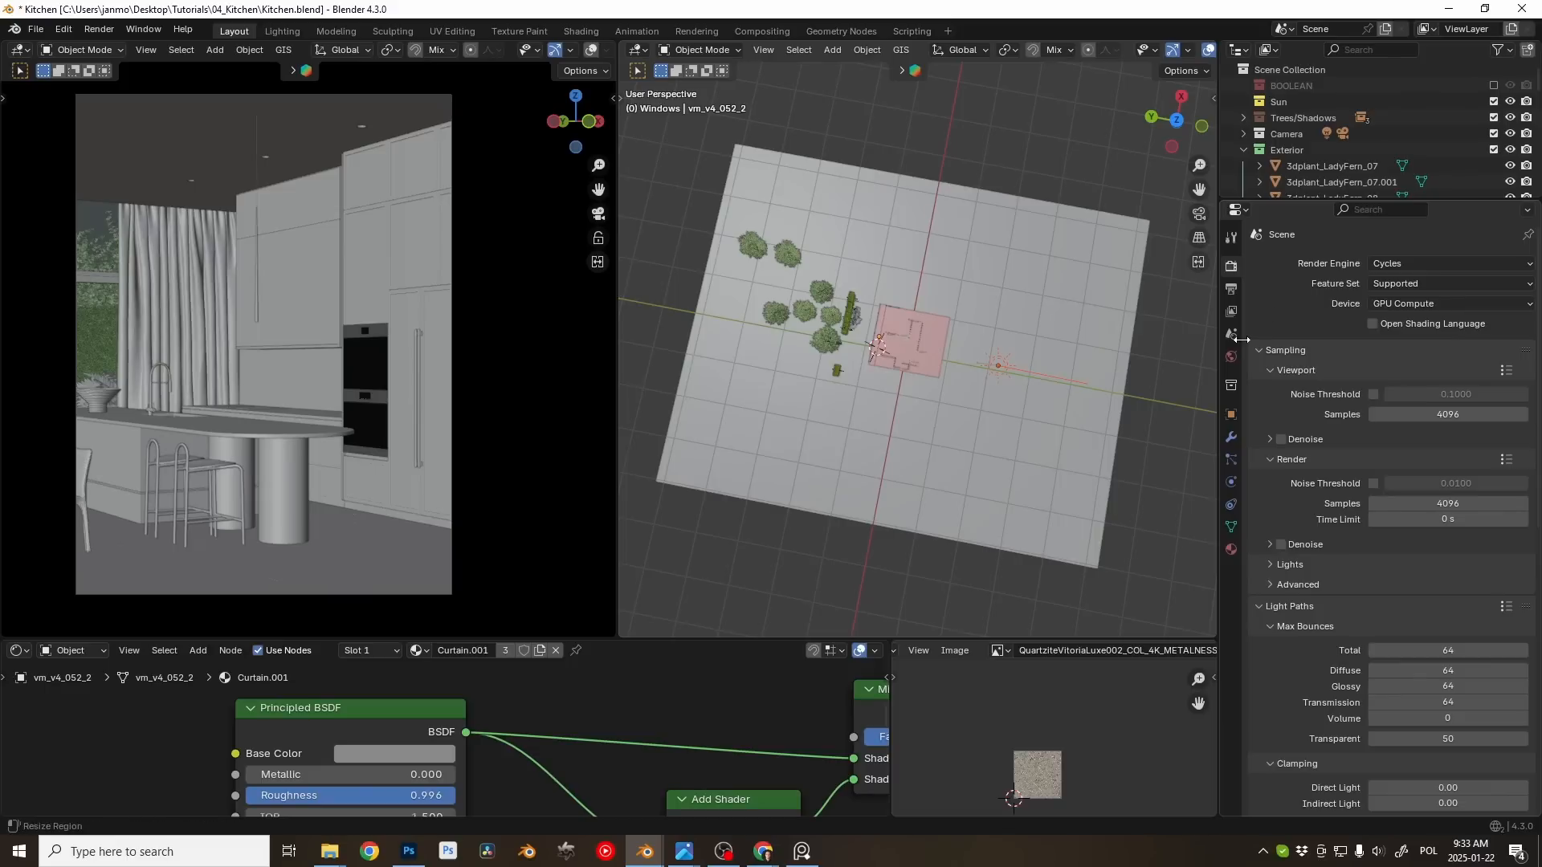
Enable the Denoising Data pass and the Object and Material Cryptomatte passes for the view layer.
{"action": "left_click", "coordinate": [1234, 335]}
{"action": "left_click", "coordinate": [1229, 316]}
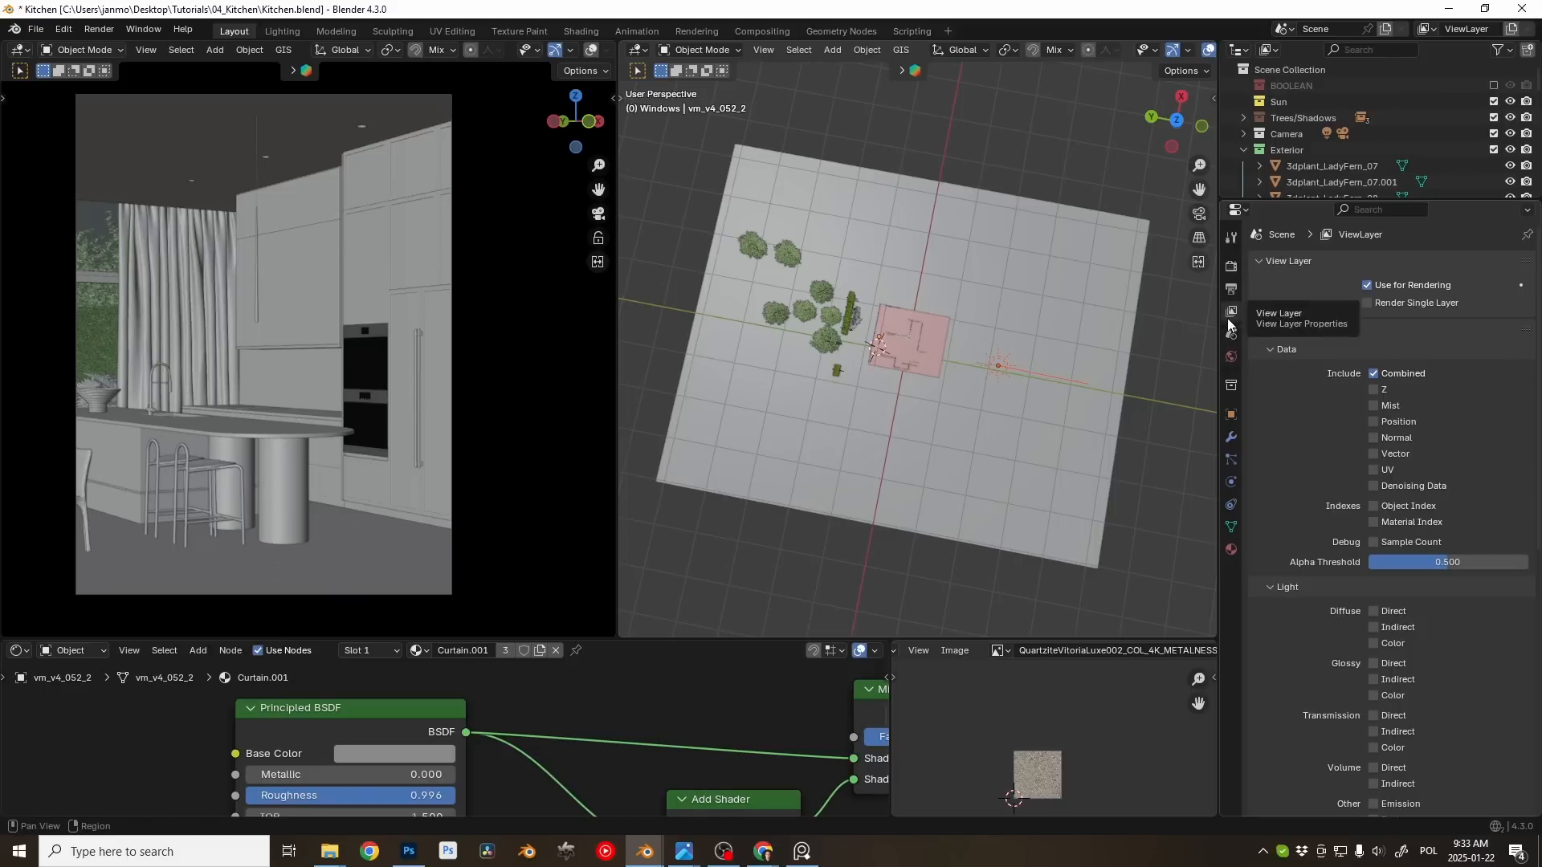
{"action": "left_click", "coordinate": [1384, 485]}
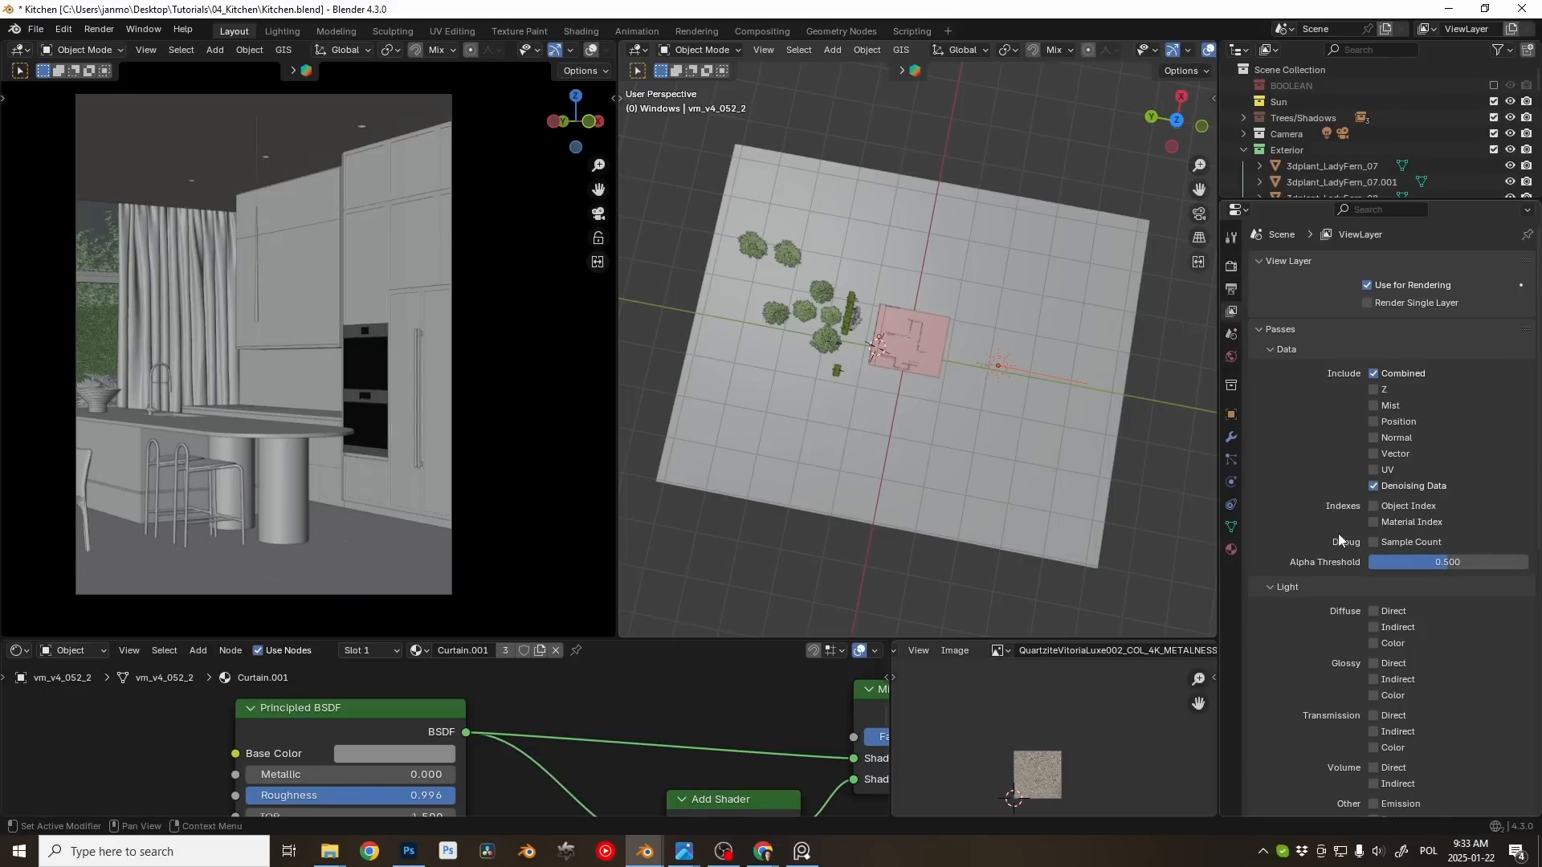
{"action": "scroll", "coordinate": [1338, 533], "scroll_direction": "down", "scroll_amount": 6}
{"action": "scroll", "coordinate": [1343, 561], "scroll_direction": "down", "scroll_amount": 1}
{"action": "left_click", "coordinate": [1389, 615]}
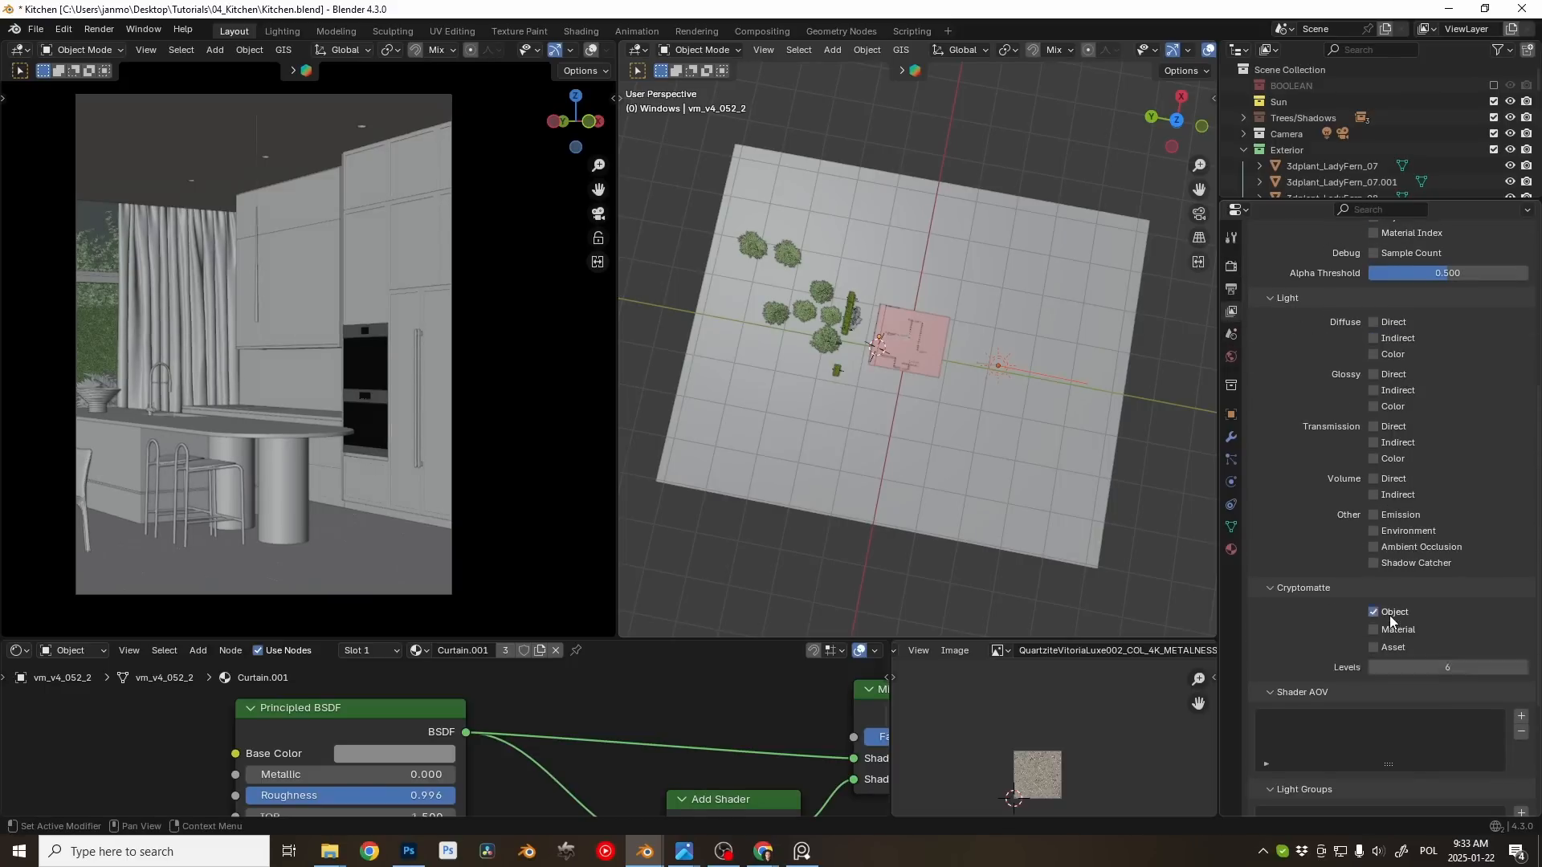
{"action": "left_click", "coordinate": [1390, 633]}
{"action": "scroll", "coordinate": [1327, 662], "scroll_direction": "up", "scroll_amount": 9}
Return to the render settings and start rendering the image.
{"action": "left_click", "coordinate": [1232, 267]}
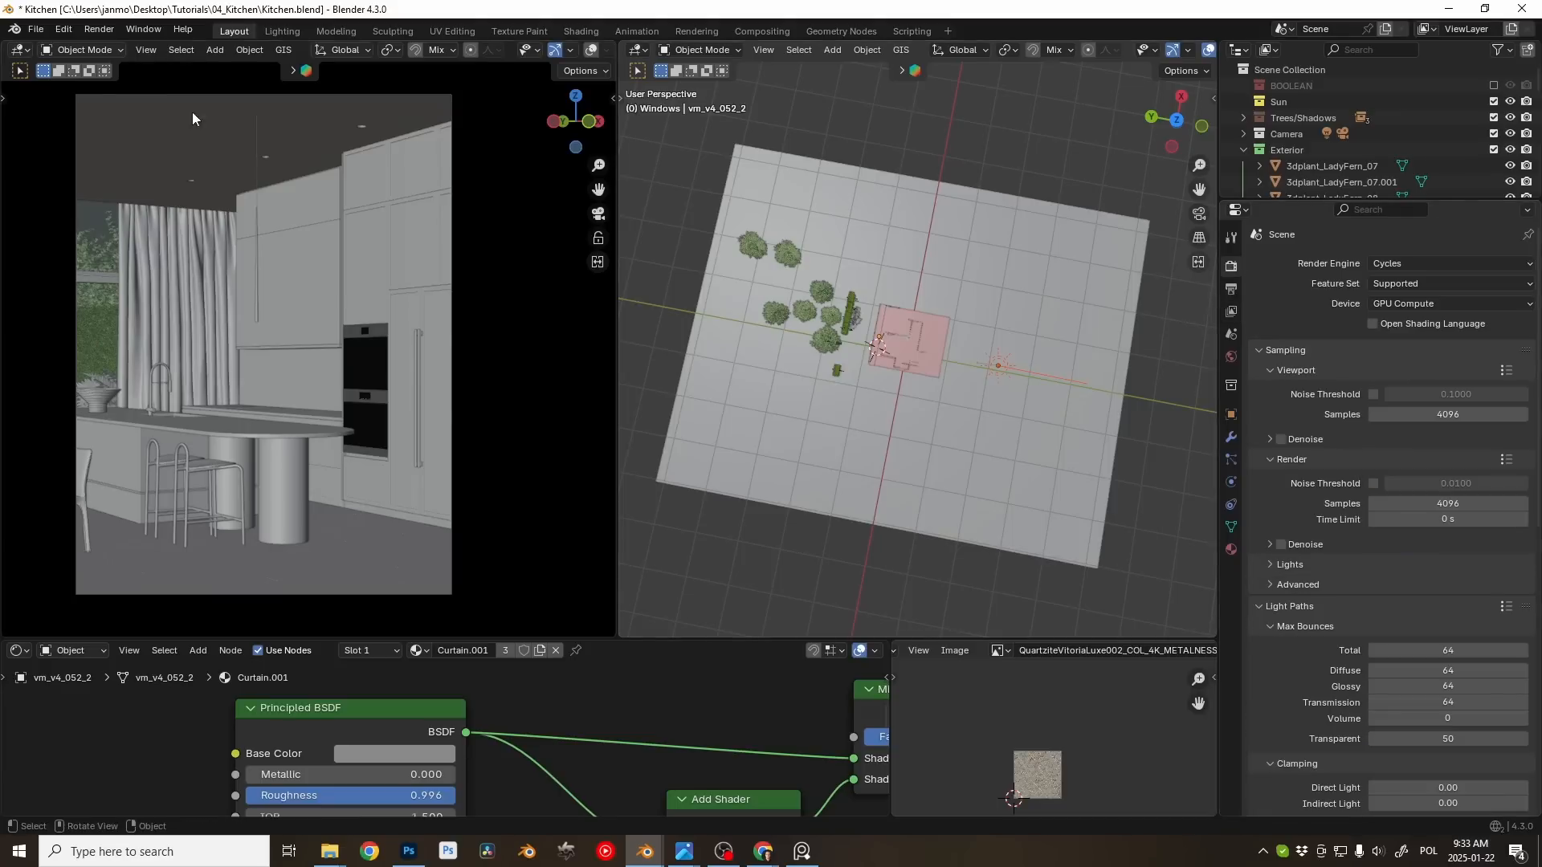
{"action": "left_click", "coordinate": [99, 30]}
{"action": "left_click", "coordinate": [118, 48]}
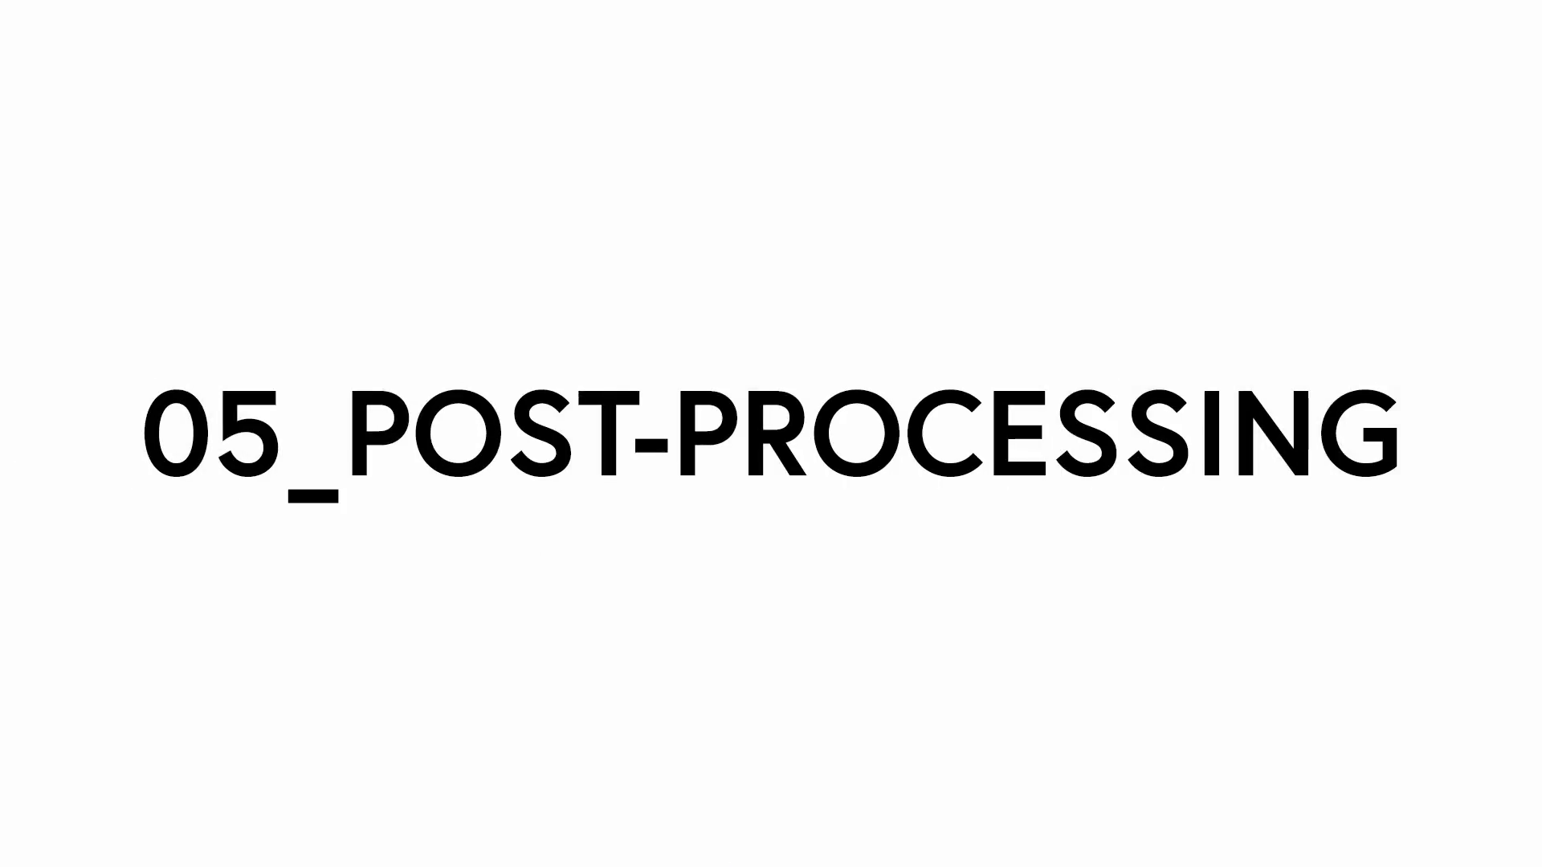
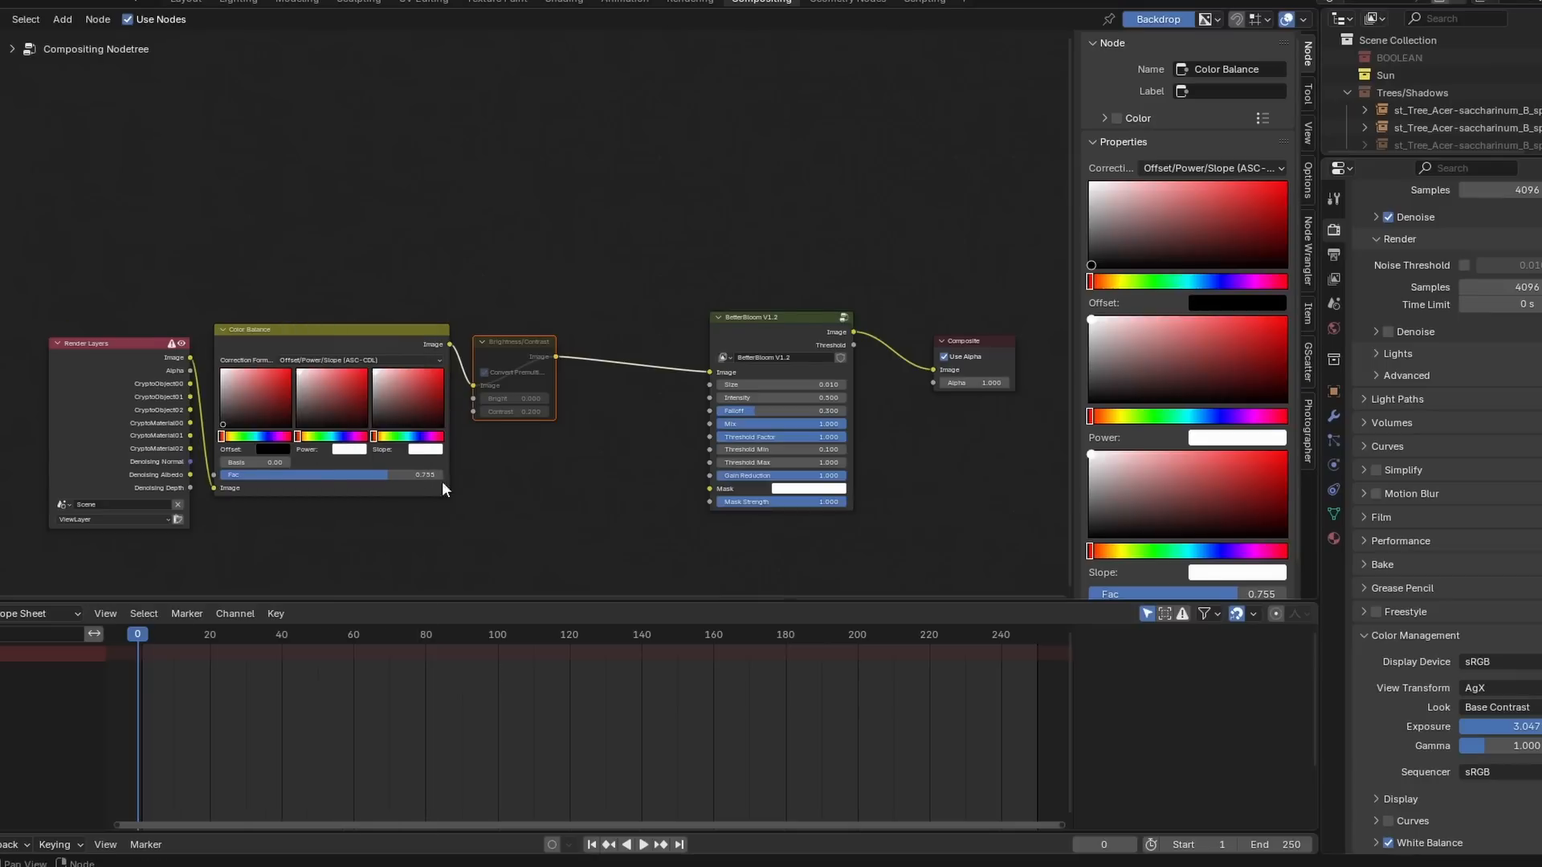
Wire the Denoise node between Render Layers and Color Balance, linking Image, Denoising Normal and Denoising Depth to its inputs.
{"action": "left_click_drag", "start_coordinate": [425, 289], "coordinate": [493, 495]}
{"action": "left_click_drag", "start_coordinate": [493, 508], "coordinate": [425, 393]}
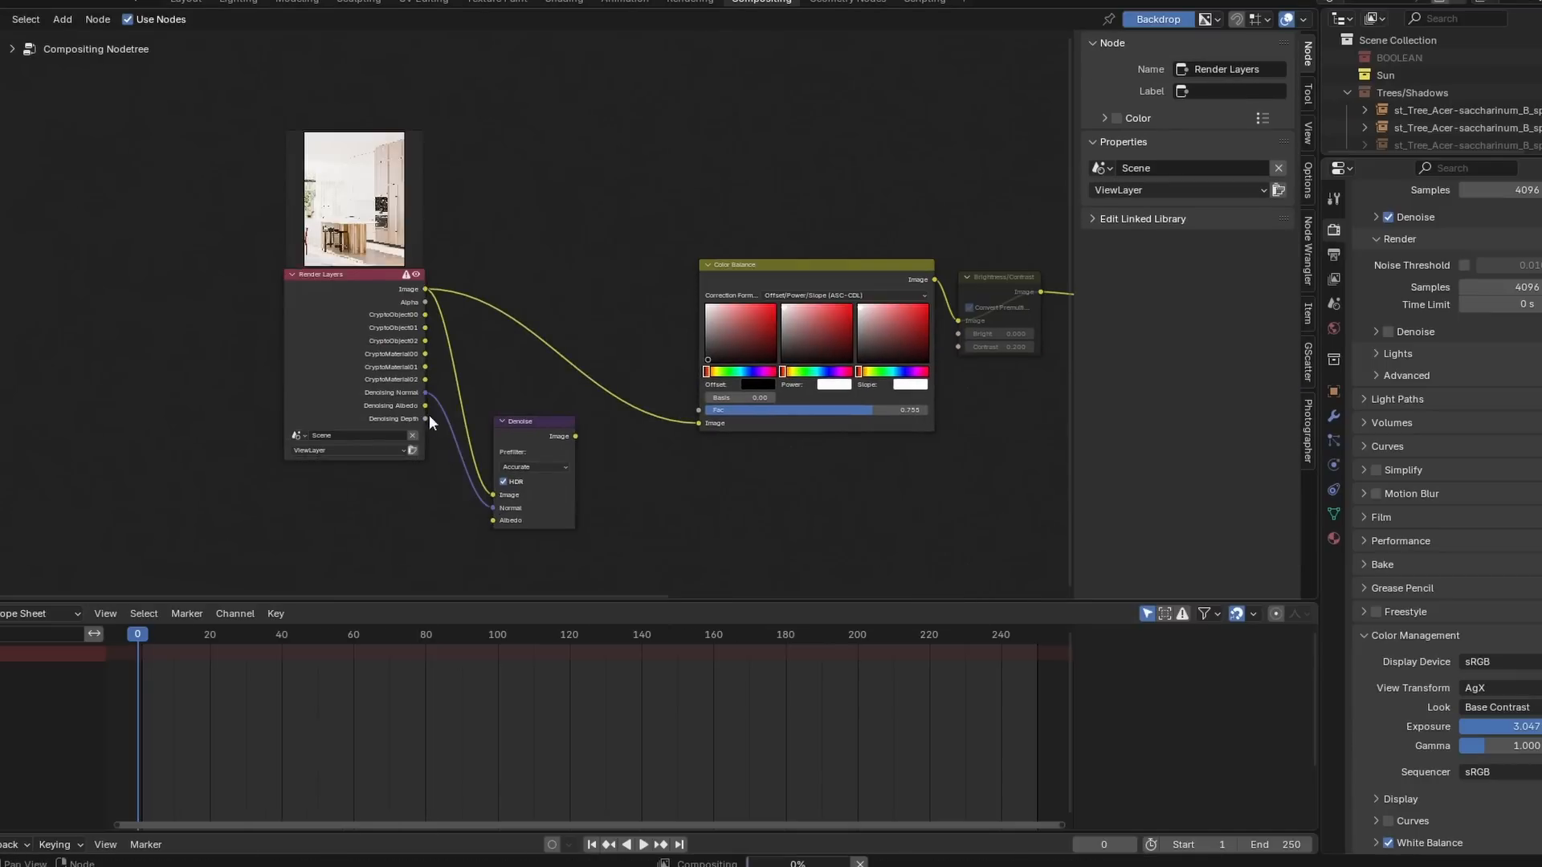
{"action": "left_click_drag", "start_coordinate": [576, 436], "coordinate": [699, 423]}
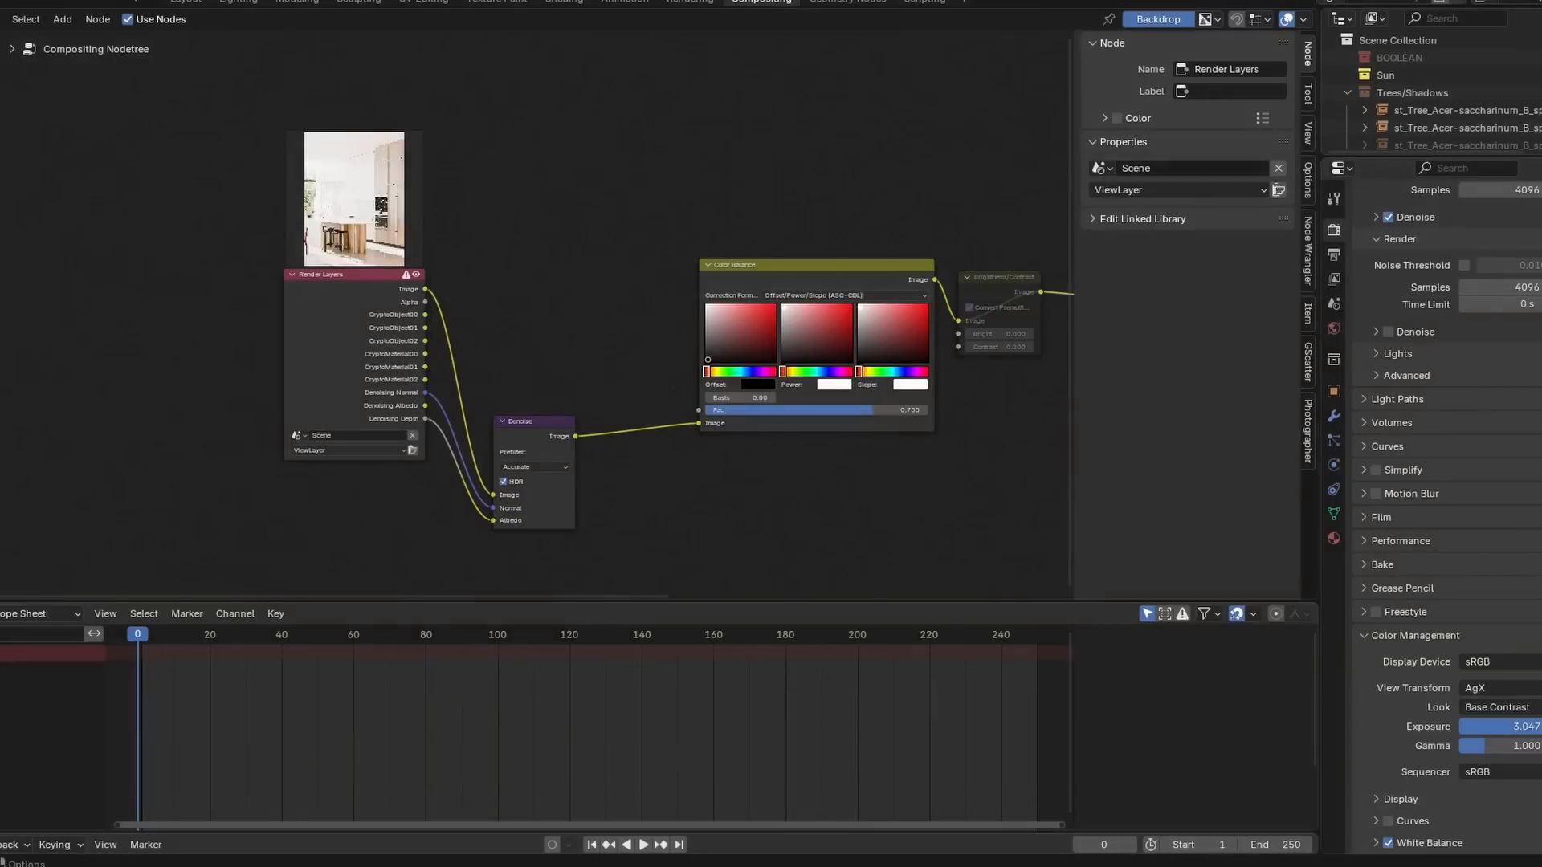
Add a Cryptomatte node fed by the Render Layers image and link its Pick output to the Composite node's Image input.
{"action": "scroll", "coordinate": [527, 437], "scroll_direction": "up", "scroll_amount": 1}
{"action": "key", "text": "shift+a"}
{"action": "middle_click_drag", "start_coordinate": [527, 437], "coordinate": [386, 419]}
{"action": "type", "text": "m"}
{"action": "key", "text": "Escape"}
{"action": "left_click_drag", "start_coordinate": [385, 424], "coordinate": [399, 333]}
{"action": "left_click_drag", "start_coordinate": [210, 324], "coordinate": [85, 339]}
{"action": "key", "text": "shift+a"}
{"action": "type", "text": "cr"}
{"action": "left_click", "coordinate": [433, 509]}
{"action": "left_click", "coordinate": [346, 481]}
{"action": "left_click_drag", "start_coordinate": [130, 274], "coordinate": [321, 517]}
{"action": "key", "text": "Home"}
{"action": "left_click_drag", "start_coordinate": [390, 455], "coordinate": [966, 299]}
{"action": "scroll", "coordinate": [294, 541], "scroll_direction": "up", "scroll_amount": 1}
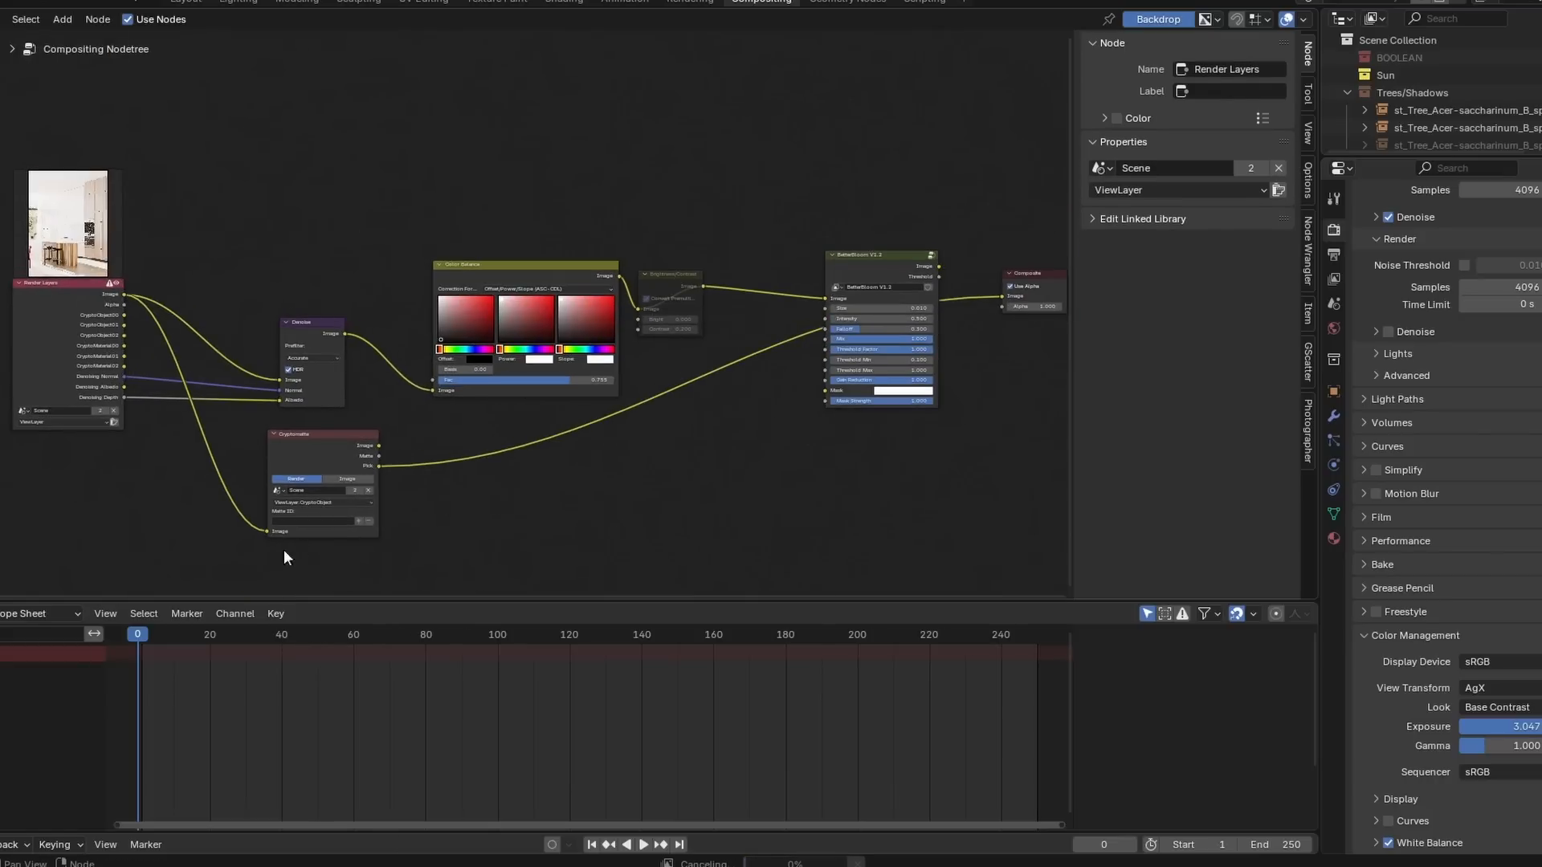
Check the Cryptomatte pick image in the render result and choose a different Cryptomatte layer for the node.
{"action": "key", "text": "F11"}
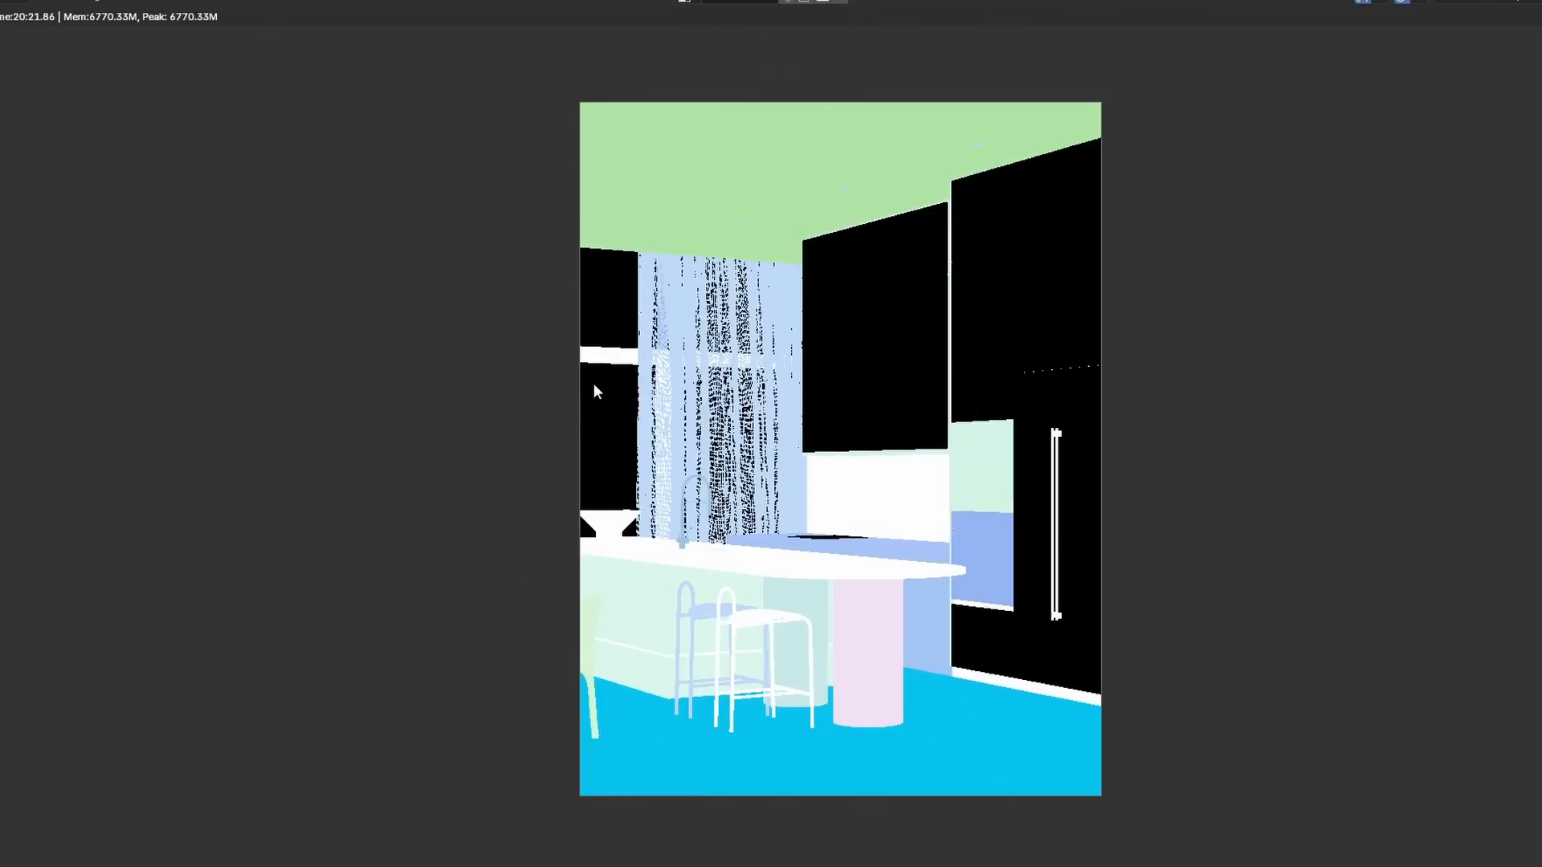
{"action": "key", "text": "F11"}
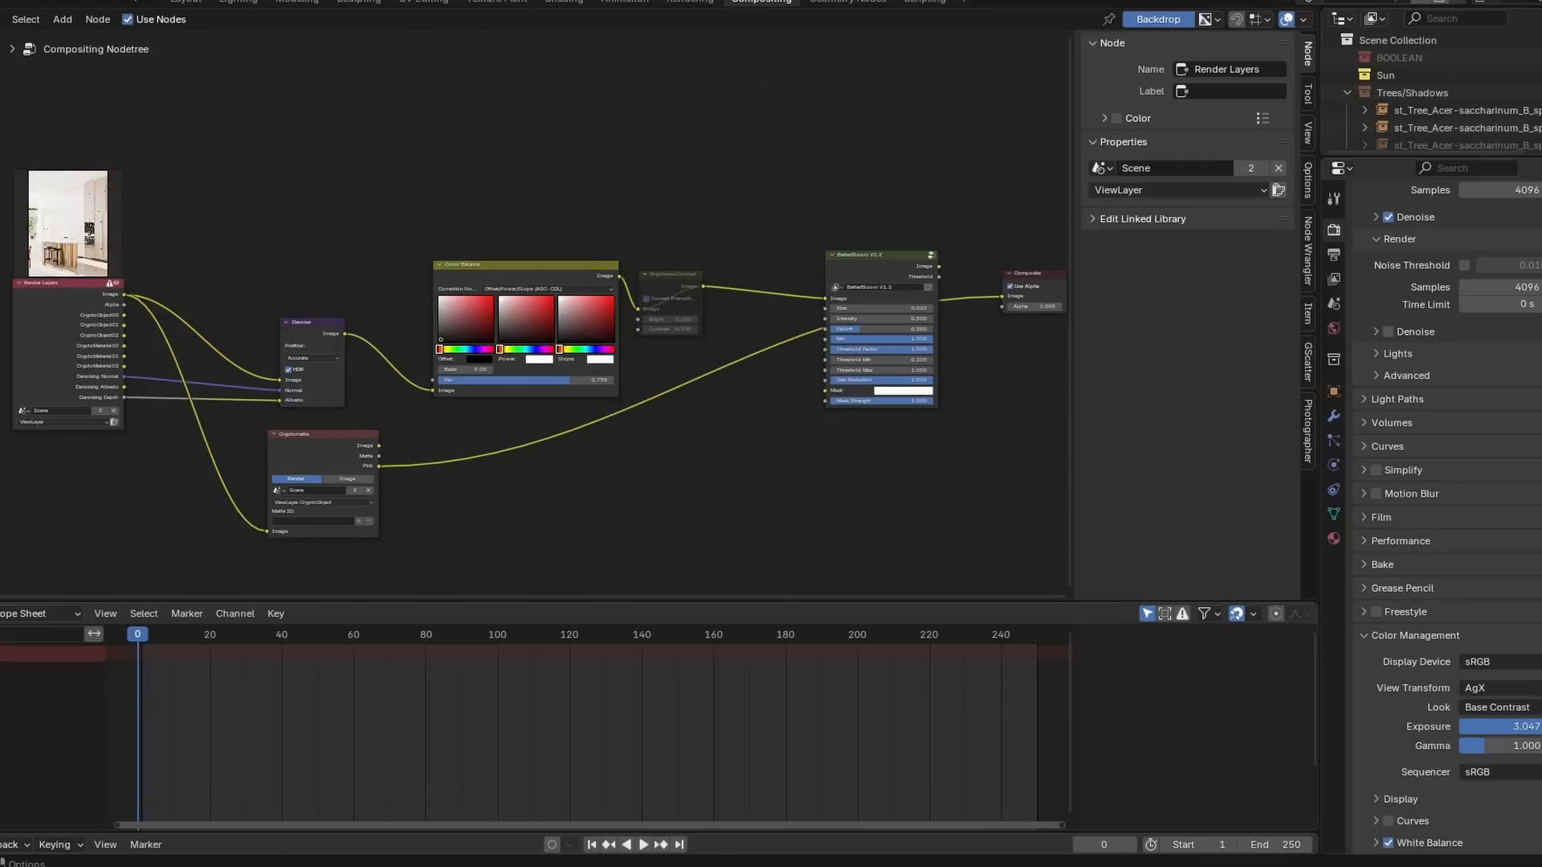
{"action": "left_click", "coordinate": [331, 503]}
{"action": "left_click", "coordinate": [332, 533]}
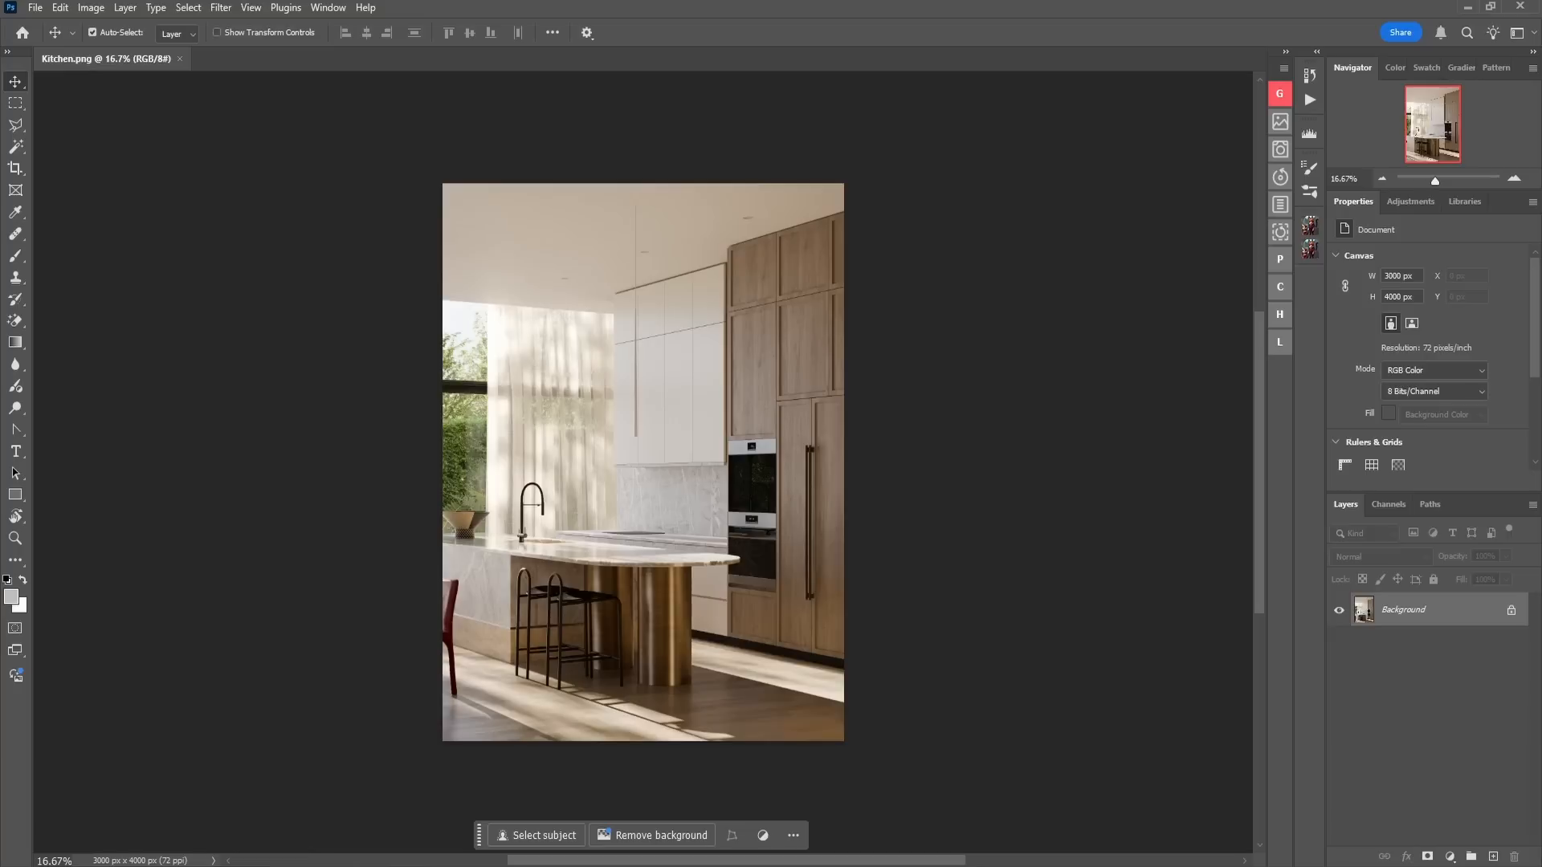
Switch to Photoshop and place the Kitchen_Denoised image as a layer above the Kitchen.png background.
{"action": "scroll", "coordinate": [852, 494], "scroll_direction": "up", "scroll_amount": 3, "text": "alt"}
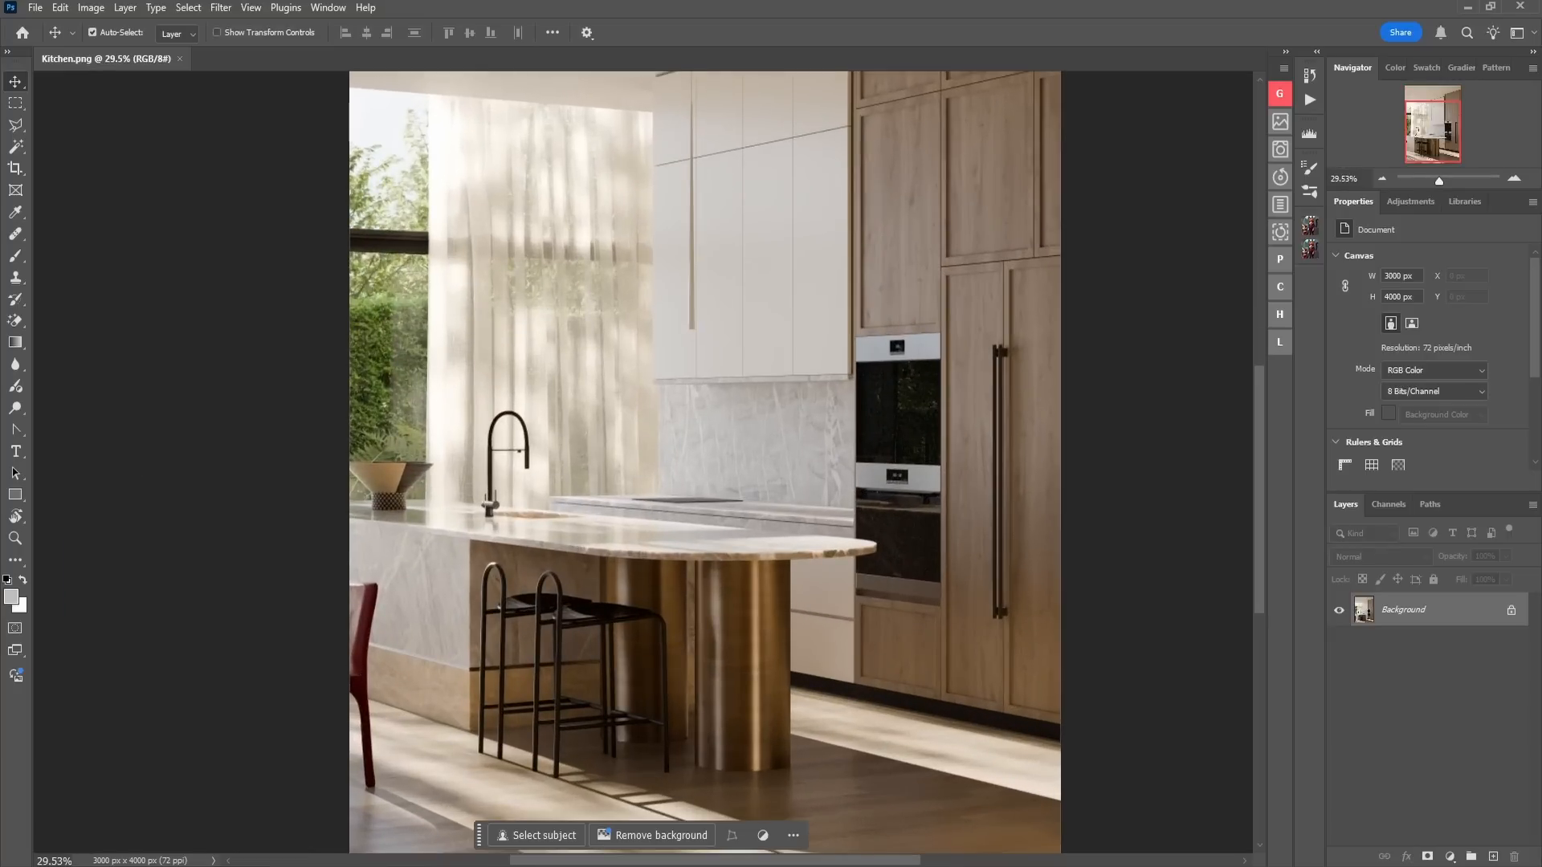
{"action": "scroll", "coordinate": [671, 654], "scroll_direction": "down", "scroll_amount": 4, "text": "alt"}
{"action": "left_click_drag", "start_coordinate": [1, 610], "coordinate": [645, 582]}
{"action": "scroll", "coordinate": [637, 575], "scroll_direction": "up", "scroll_amount": 6, "text": "alt"}
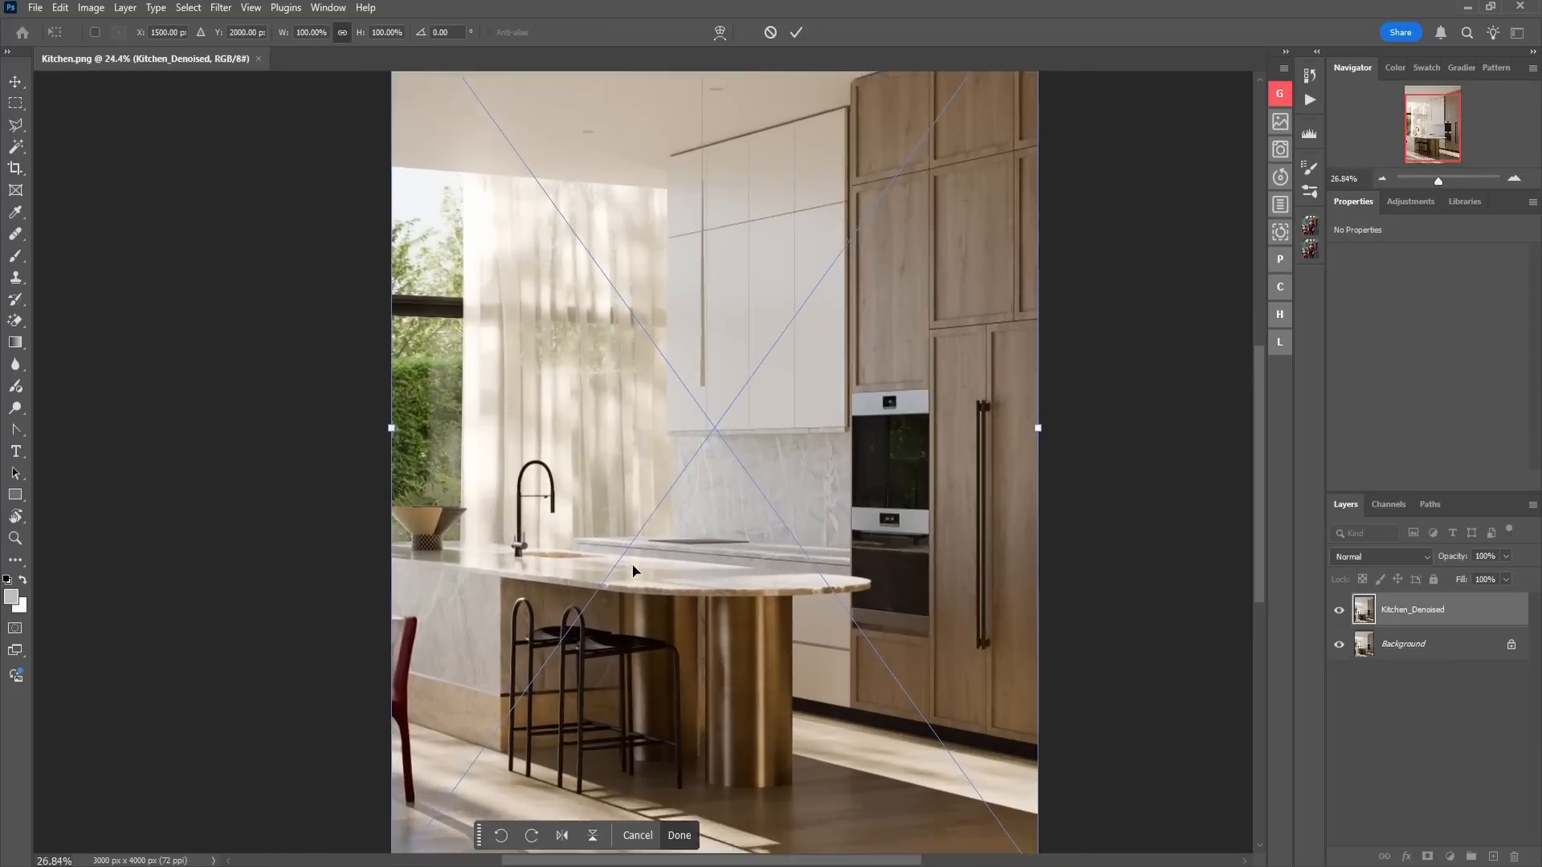
{"action": "key", "text": "Return"}
{"action": "scroll", "coordinate": [616, 479], "scroll_direction": "up", "scroll_amount": 4, "text": "alt"}
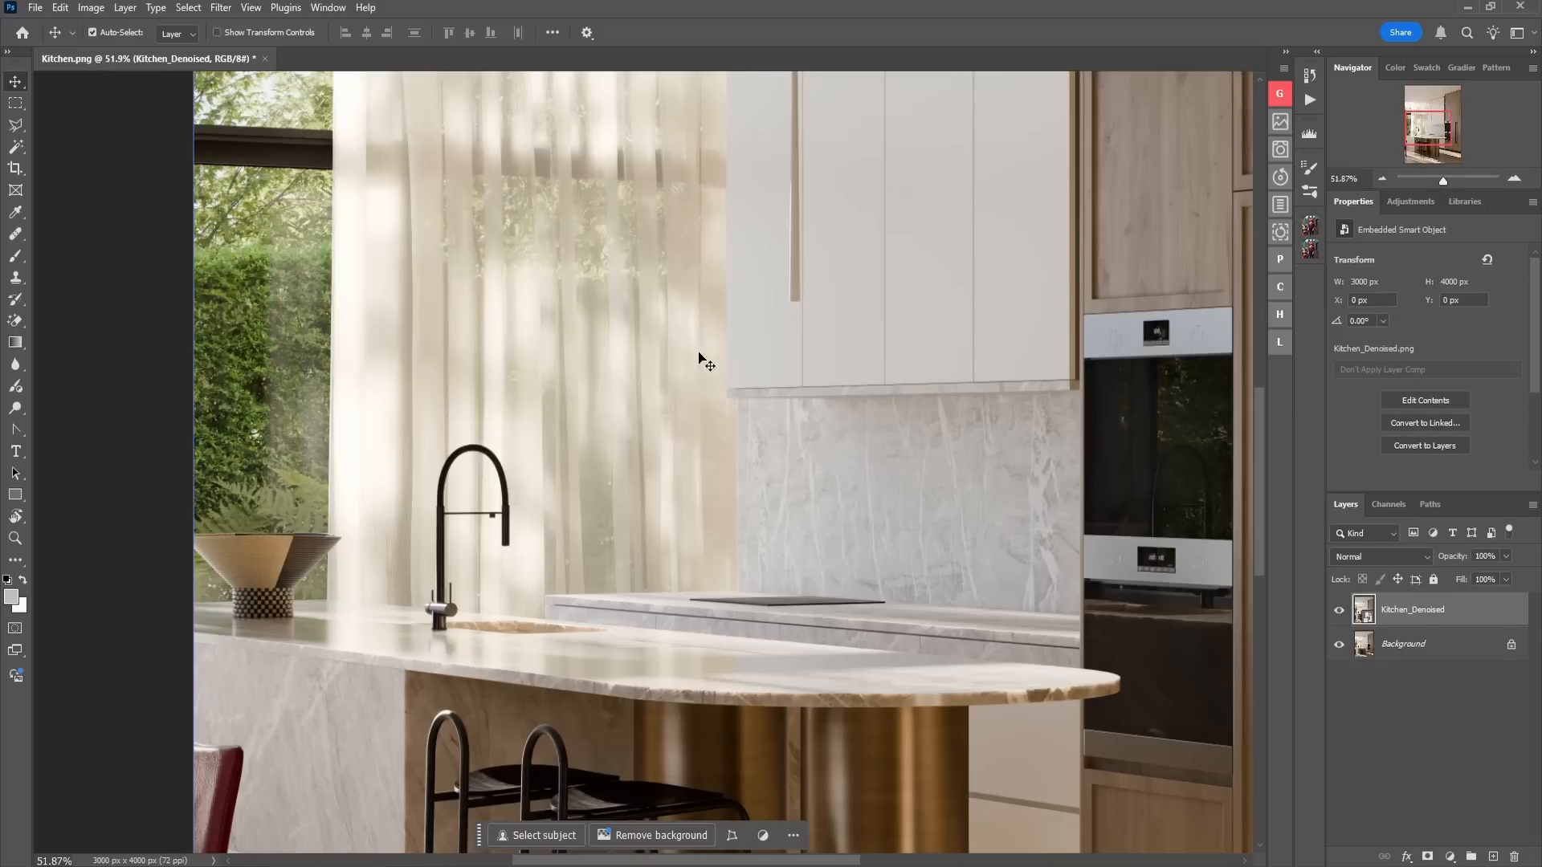
Add a layer mask to the Kitchen_Denoised layer and invert it to black.
{"action": "scroll", "coordinate": [736, 371], "scroll_direction": "down", "scroll_amount": 5, "text": "alt"}
{"action": "left_click", "coordinate": [1339, 609]}
{"action": "left_click", "coordinate": [1427, 856]}
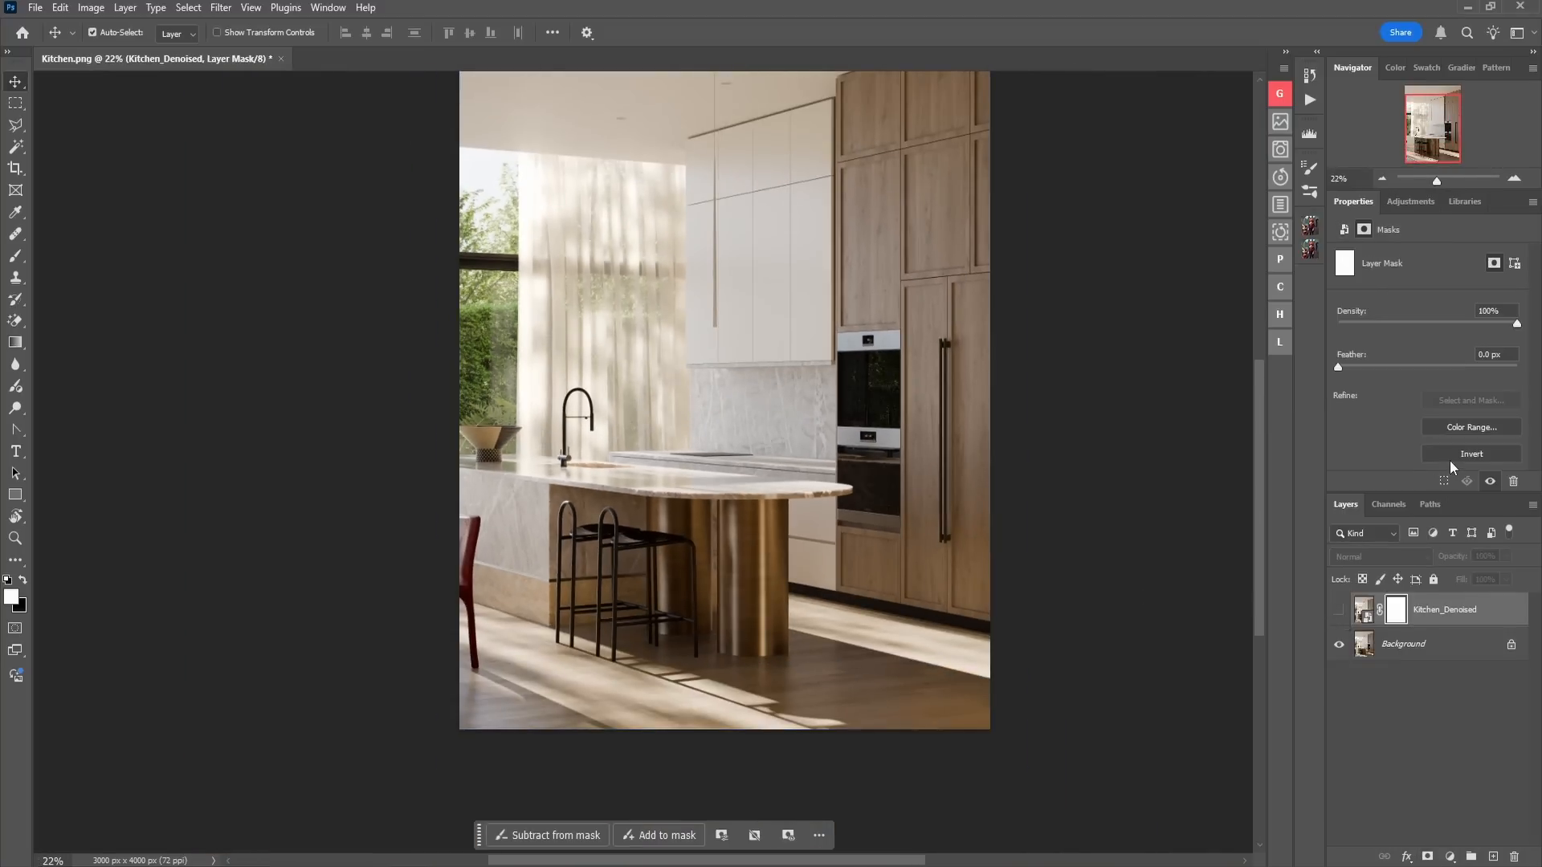
{"action": "left_click", "coordinate": [1451, 461]}
Show the Kitchen_Denoised layer and paint white on its mask with an enlarged soft brush over the ceiling area.
{"action": "scroll", "coordinate": [648, 224], "scroll_direction": "up", "scroll_amount": 3}
{"action": "scroll", "coordinate": [699, 303], "scroll_direction": "up", "scroll_amount": 5, "text": "alt"}
{"action": "key", "text": "b"}
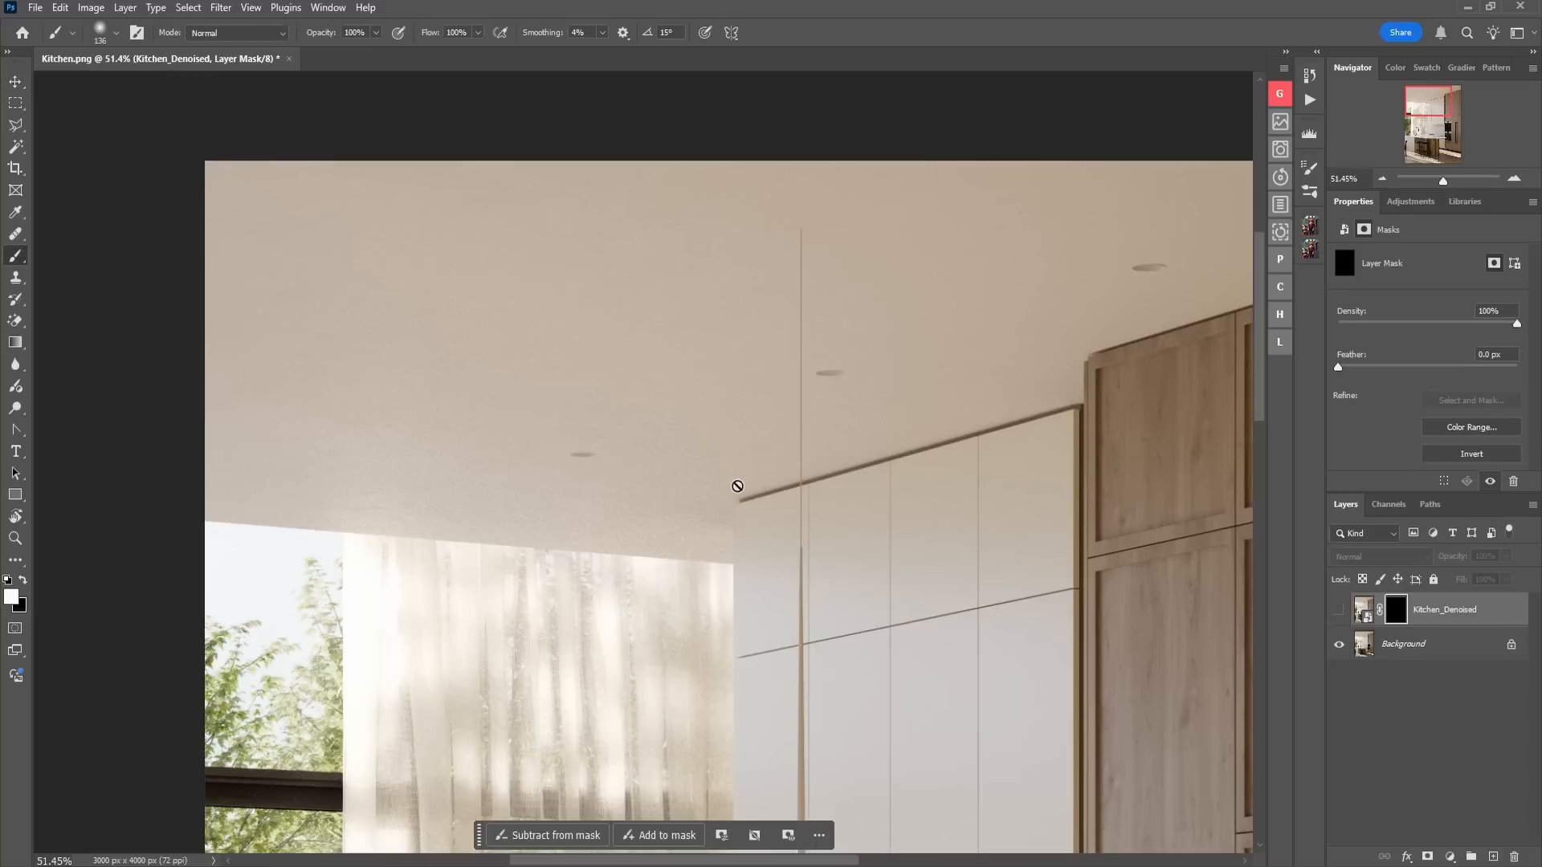
{"action": "left_click", "coordinate": [1339, 611]}
{"action": "right_click_drag", "start_coordinate": [468, 408], "coordinate": [514, 427], "text": "alt"}
{"action": "right_click_drag", "start_coordinate": [406, 316], "coordinate": [420, 339], "text": "alt"}
{"action": "mouse_move", "coordinate": [278, 415]}
{"action": "left_mouse_down"}
{"action": "mouse_move", "coordinate": [595, 488]}
{"action": "mouse_move", "coordinate": [1039, 360]}
{"action": "mouse_move", "coordinate": [783, 384]}
{"action": "mouse_move", "coordinate": [547, 266]}
{"action": "left_mouse_up"}
{"action": "mouse_move", "coordinate": [547, 266]}
{"action": "left_mouse_down"}
{"action": "mouse_move", "coordinate": [452, 266]}
{"action": "mouse_move", "coordinate": [633, 212]}
{"action": "left_mouse_up"}
{"action": "scroll", "coordinate": [471, 321], "scroll_direction": "down", "scroll_amount": 5}
Continue painting the Kitchen_Denoised mask down through the kitchen, using 50% brush opacity for a partial reveal and 100% elsewhere.
{"action": "type", "text": "5"}
{"action": "key", "text": "Return"}
{"action": "scroll", "coordinate": [619, 417], "scroll_direction": "down", "scroll_amount": 3, "text": "alt"}
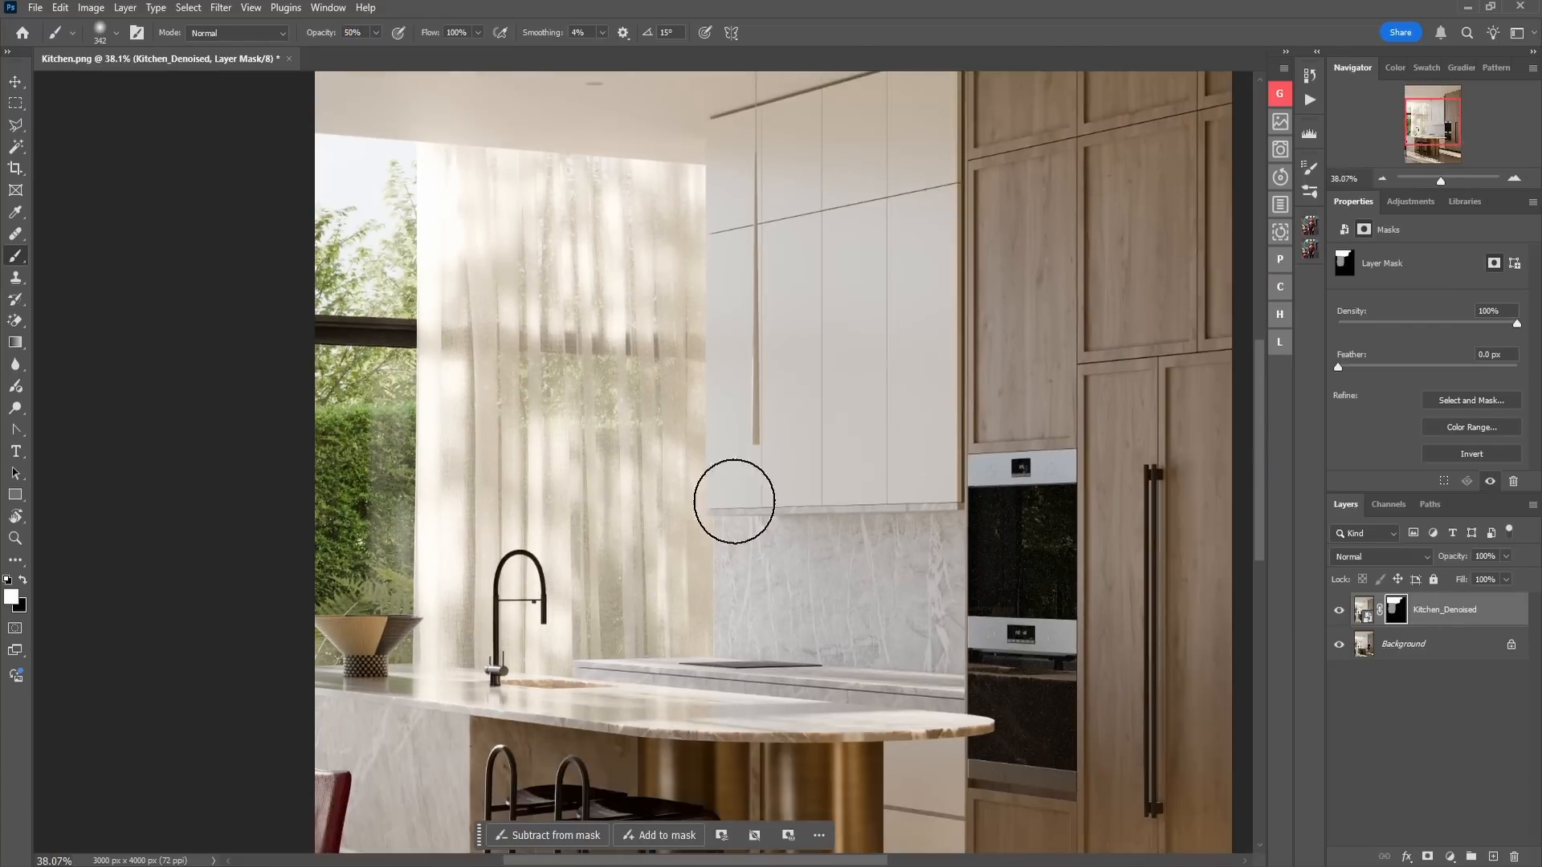
{"action": "scroll", "coordinate": [447, 371], "scroll_direction": "up", "scroll_amount": 8, "text": "alt"}
{"action": "scroll", "coordinate": [350, 410], "scroll_direction": "down", "scroll_amount": 8}
{"action": "scroll", "coordinate": [385, 208], "scroll_direction": "down", "scroll_amount": 6, "text": "alt"}
{"action": "scroll", "coordinate": [590, 655], "scroll_direction": "up", "scroll_amount": 3, "text": "alt"}
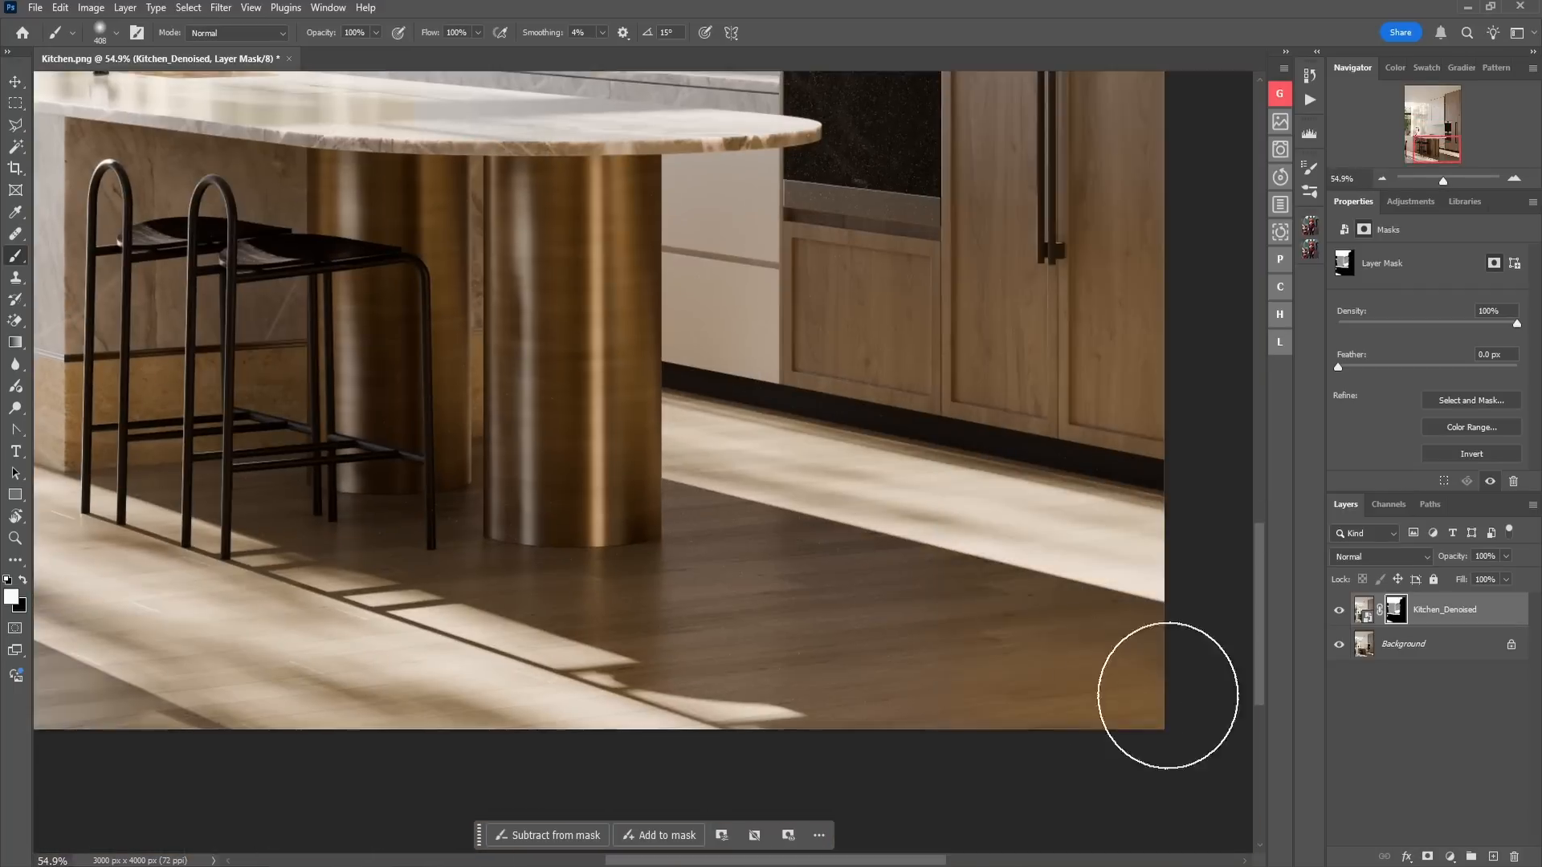
{"action": "scroll", "coordinate": [698, 495], "scroll_direction": "up", "scroll_amount": 5, "text": "alt"}
{"action": "scroll", "coordinate": [509, 568], "scroll_direction": "down", "scroll_amount": 12, "text": "alt"}
{"action": "scroll", "coordinate": [747, 643], "scroll_direction": "up", "scroll_amount": 9, "text": "alt"}
Duplicate the Kitchen_Denoised layer, fill the copy's mask with black, and paint white over the two oven fronts.
{"action": "key", "text": "ctrl+j"}
{"action": "left_click", "coordinate": [1396, 610]}
{"action": "key", "text": "ctrl+BackSpace"}
{"action": "scroll", "coordinate": [810, 487], "scroll_direction": "up", "scroll_amount": 4, "text": "alt"}
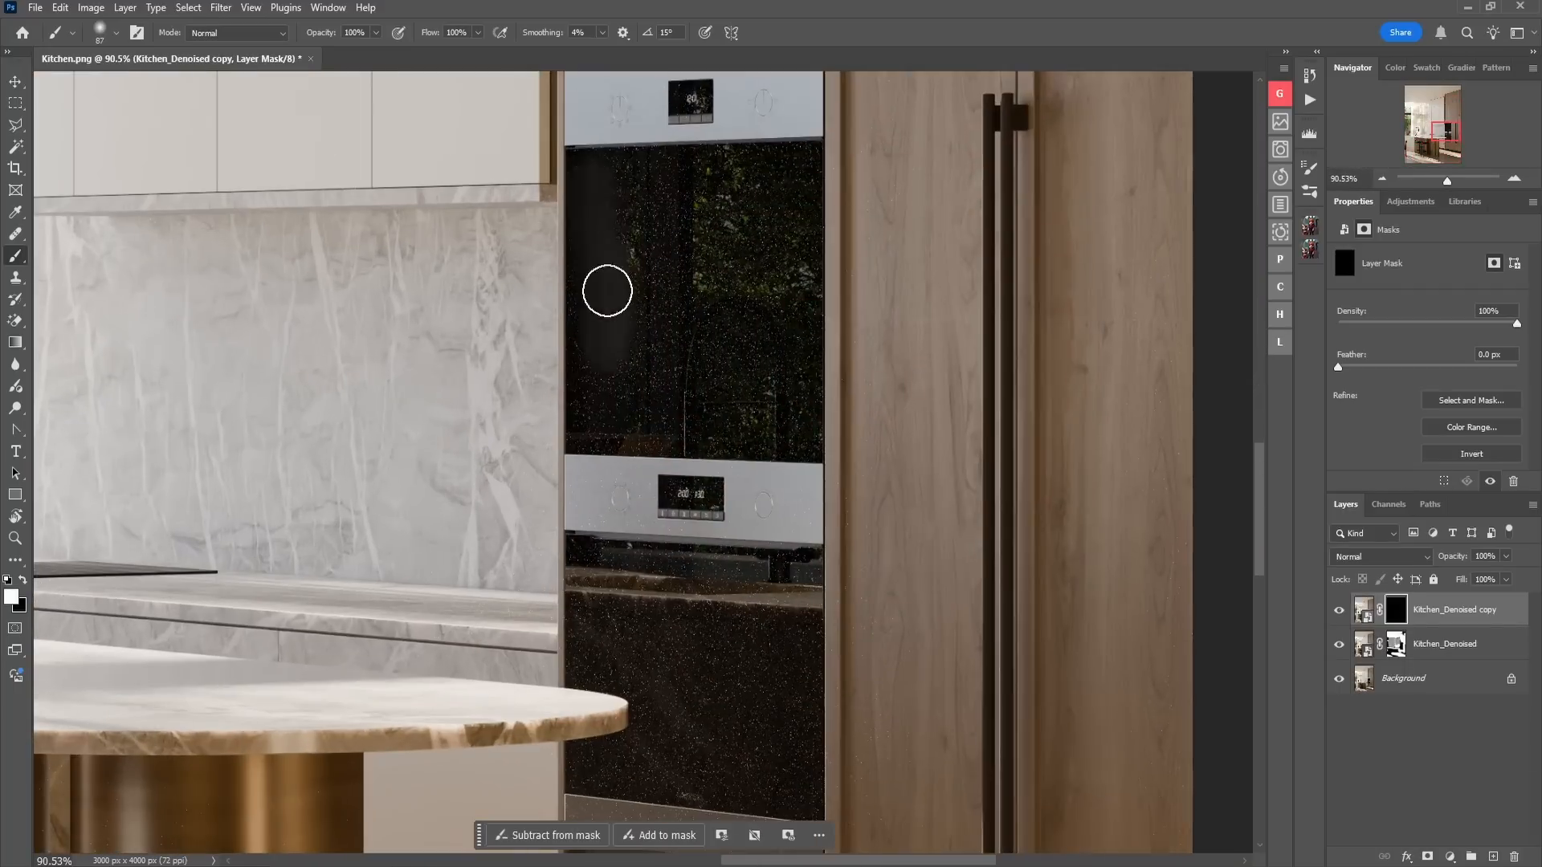
{"action": "left_click_drag", "start_coordinate": [606, 317], "coordinate": [754, 420]}
{"action": "left_click_drag", "start_coordinate": [683, 747], "coordinate": [685, 605]}
Shape a Curves adjustment clipped to the Kitchen_Denoised copy, lowering the shadows and slightly lifting the midtones.
{"action": "scroll", "coordinate": [686, 481], "scroll_direction": "down", "scroll_amount": 1, "text": "alt"}
{"action": "left_click_drag", "start_coordinate": [1515, 298], "coordinate": [1515, 333]}
{"action": "left_click_drag", "start_coordinate": [1455, 380], "coordinate": [1456, 393]}
{"action": "left_click_drag", "start_coordinate": [1515, 334], "coordinate": [1515, 298]}
{"action": "mouse_move", "coordinate": [1455, 393]}
{"action": "left_mouse_down"}
{"action": "mouse_move", "coordinate": [1456, 374]}
{"action": "mouse_move", "coordinate": [1438, 378]}
{"action": "left_mouse_up"}
{"action": "scroll", "coordinate": [689, 566], "scroll_direction": "down", "scroll_amount": 8, "text": "alt"}
{"action": "left_click_drag", "start_coordinate": [1388, 429], "coordinate": [1388, 437]}
{"action": "scroll", "coordinate": [703, 522], "scroll_direction": "up", "scroll_amount": 8, "text": "alt"}
{"action": "left_click_drag", "start_coordinate": [1473, 350], "coordinate": [1473, 341]}
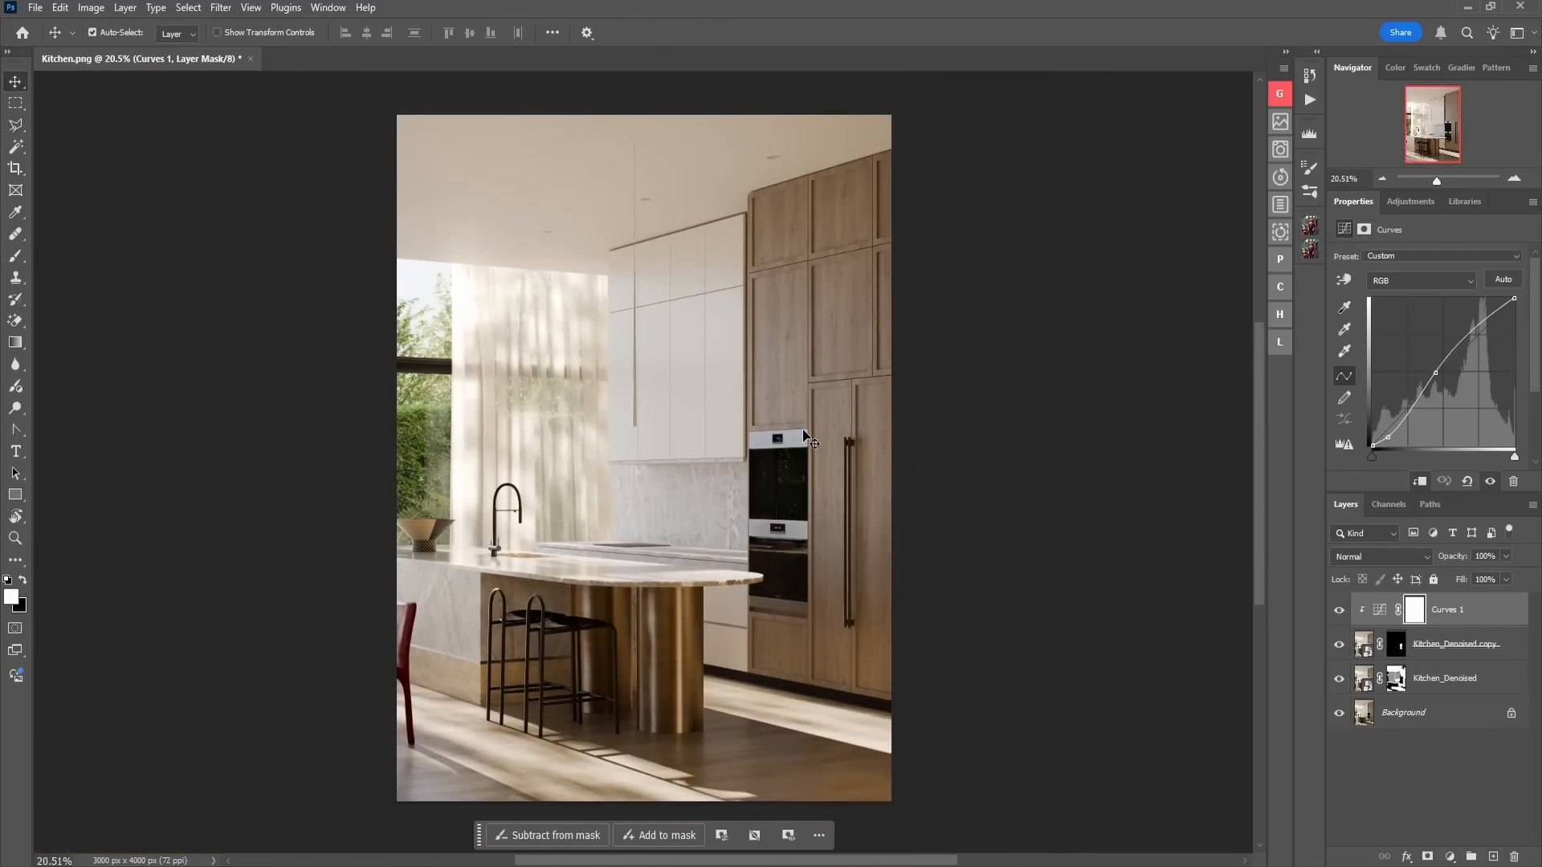
Resize the image to a width of 1500 pixels.
{"action": "left_click", "coordinate": [90, 8]}
{"action": "left_click", "coordinate": [121, 131]}
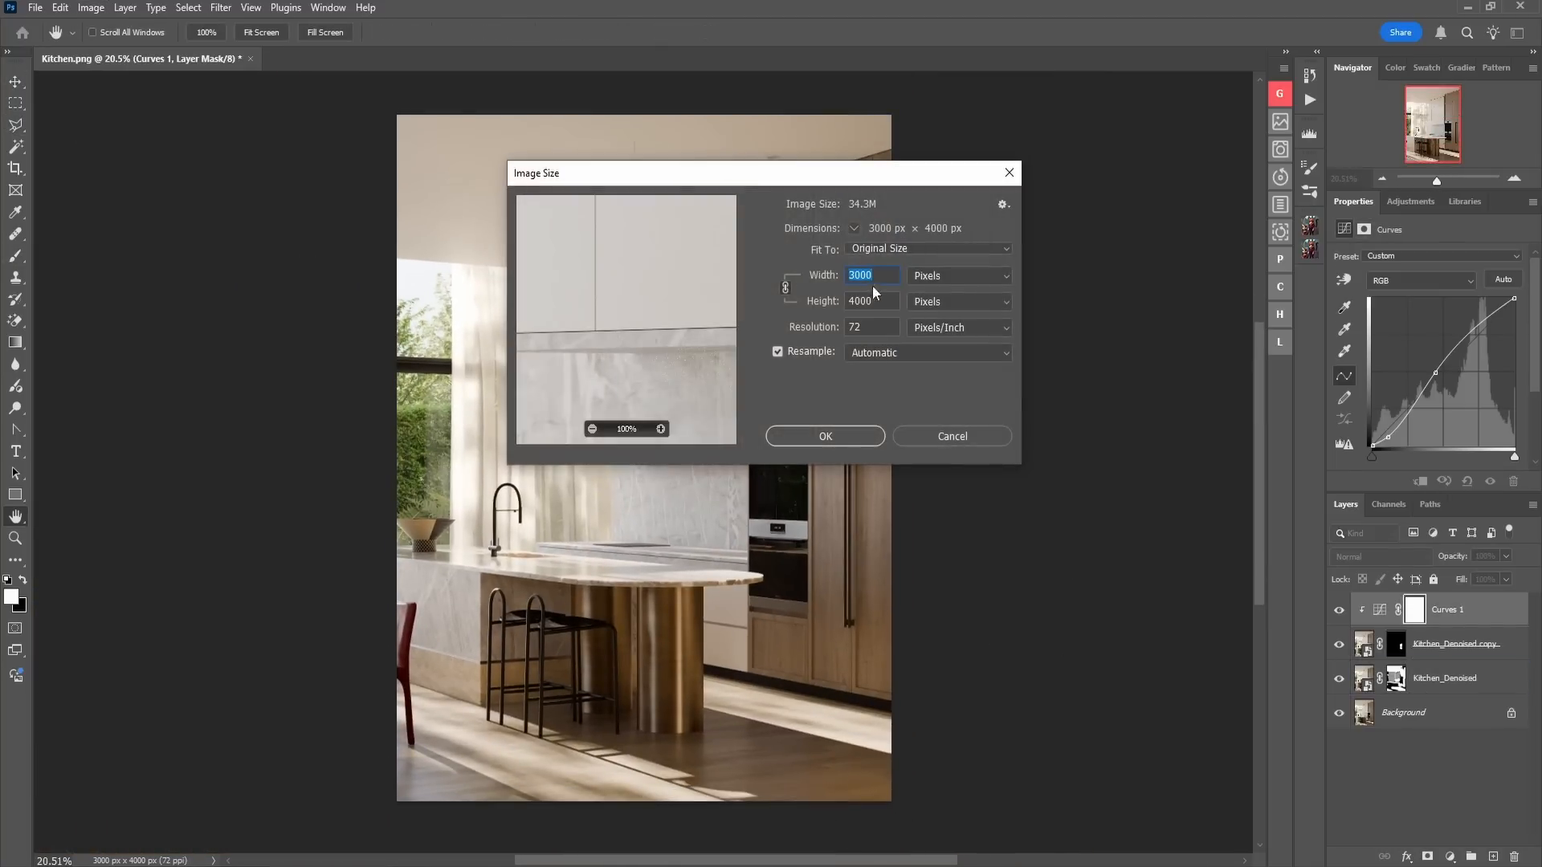
{"action": "type", "text": "1500"}
{"action": "key", "text": "Return"}
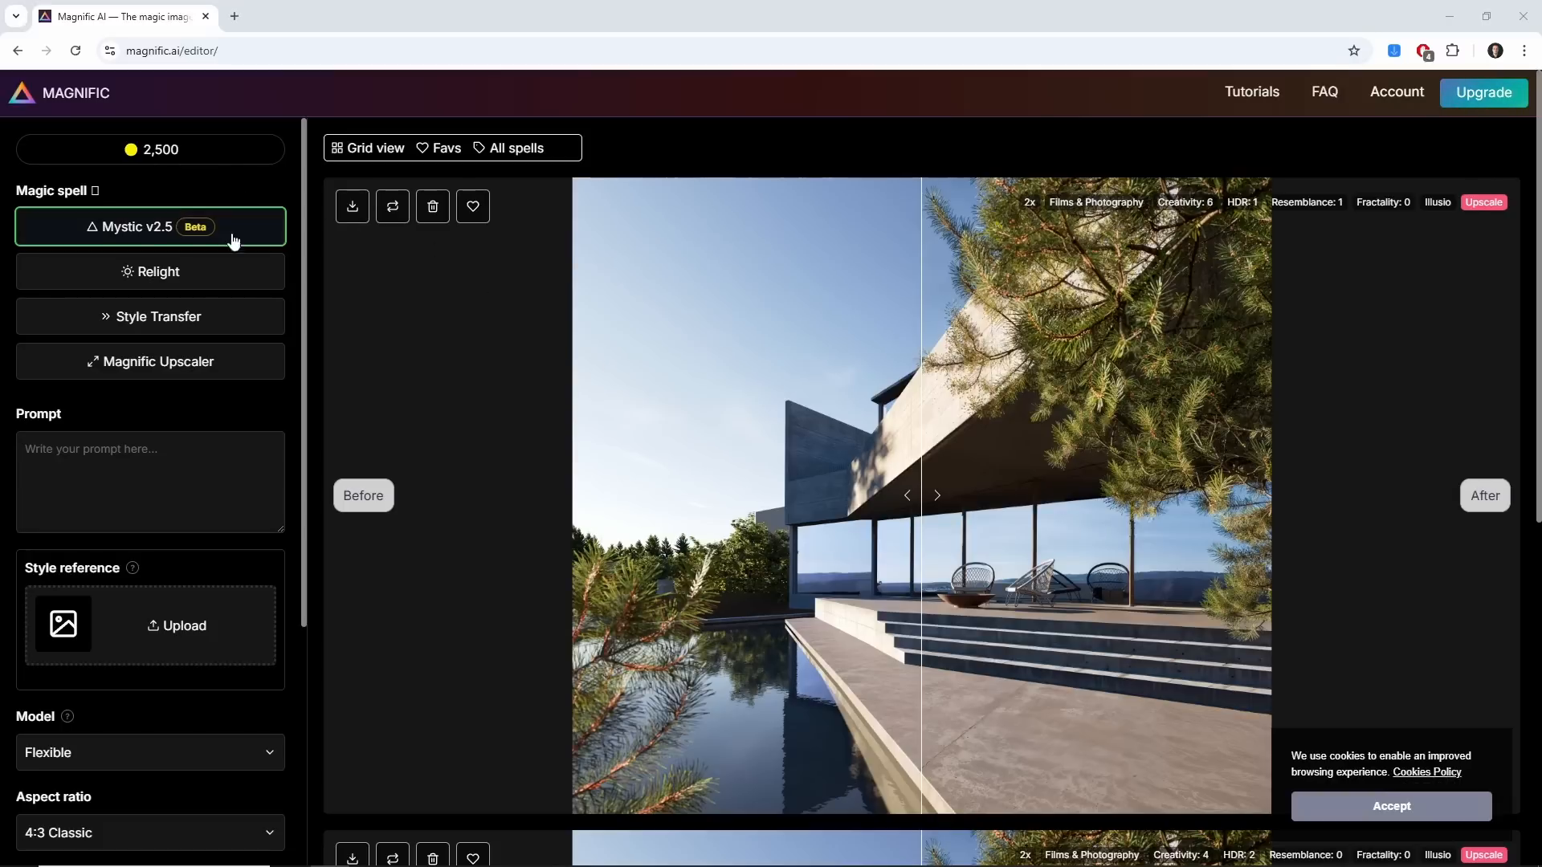
Switch to Magnific, upload the kitchen image to the Magnific Upscaler, and optimize it for Films & Photography.
{"action": "left_click", "coordinate": [201, 365]}
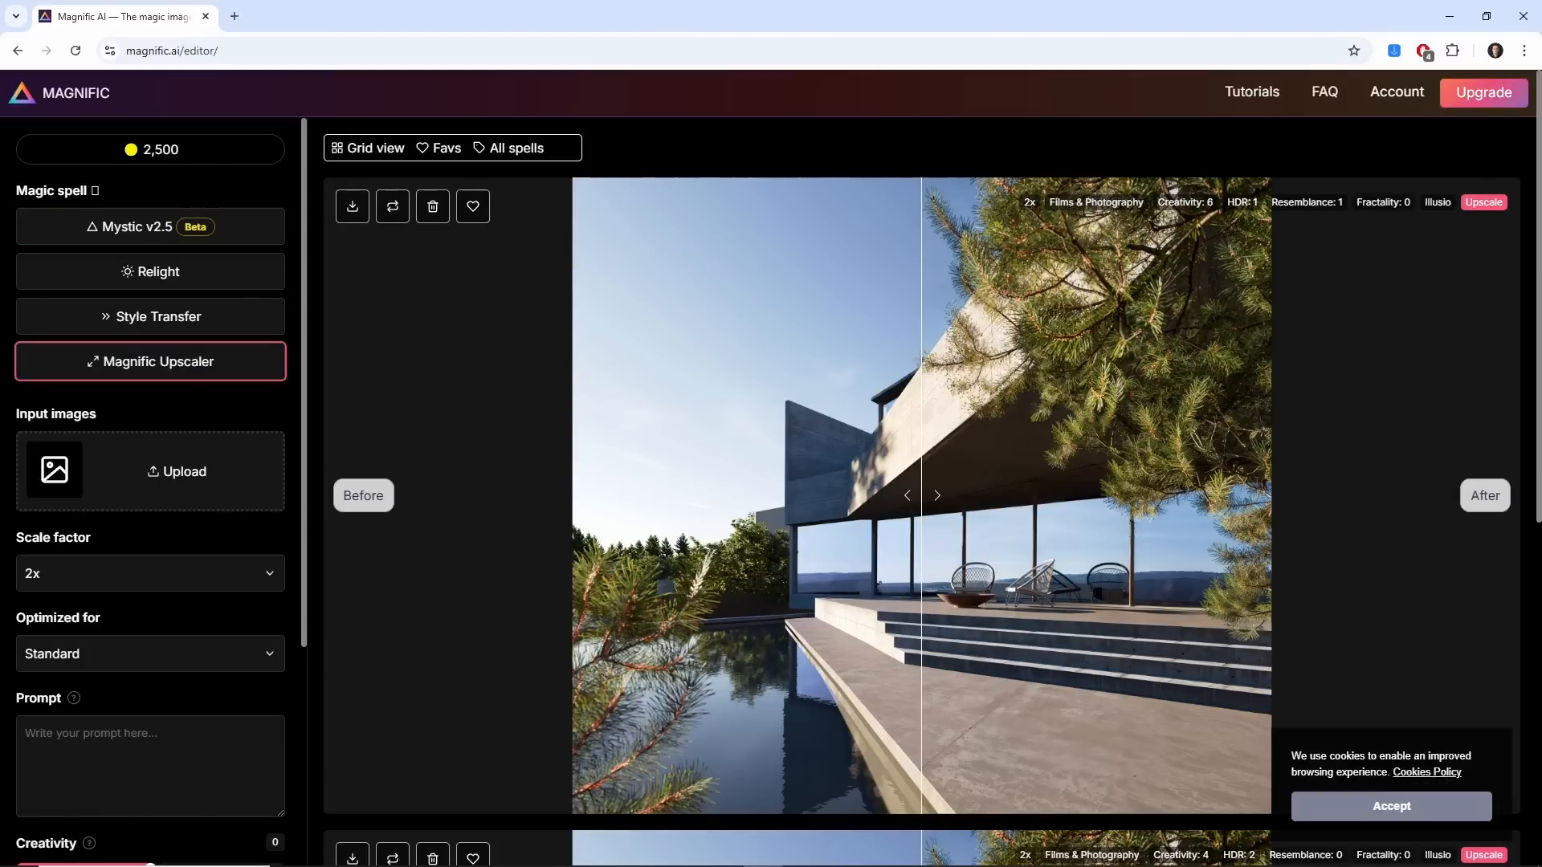
{"action": "left_click_drag", "start_coordinate": [1, 514], "coordinate": [121, 487]}
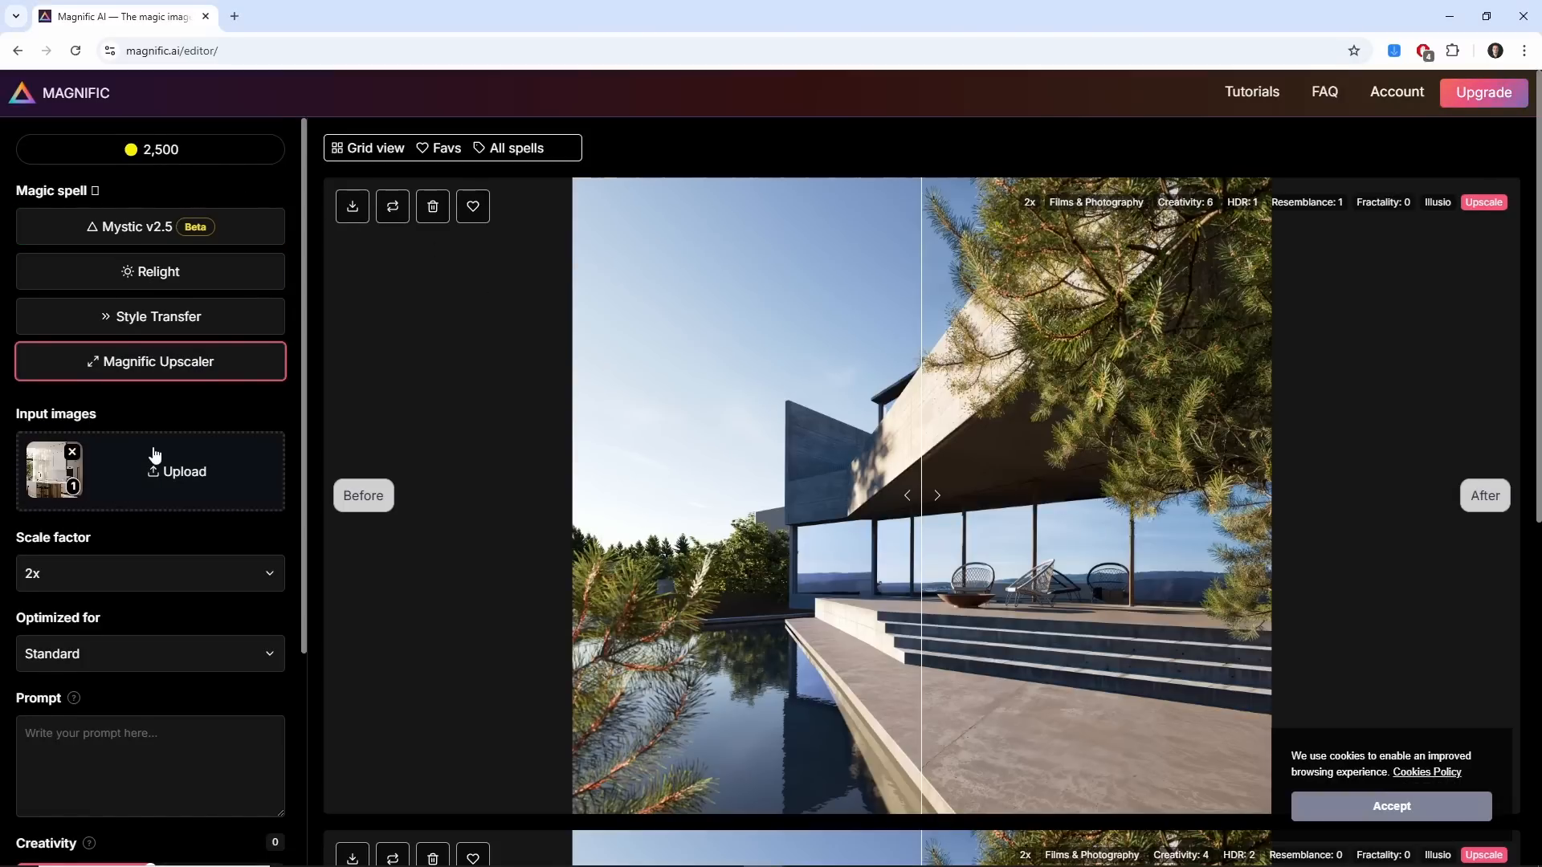
{"action": "scroll", "coordinate": [45, 513], "scroll_direction": "down", "scroll_amount": 1}
{"action": "scroll", "coordinate": [69, 504], "scroll_direction": "down", "scroll_amount": 1}
{"action": "left_click", "coordinate": [114, 493]}
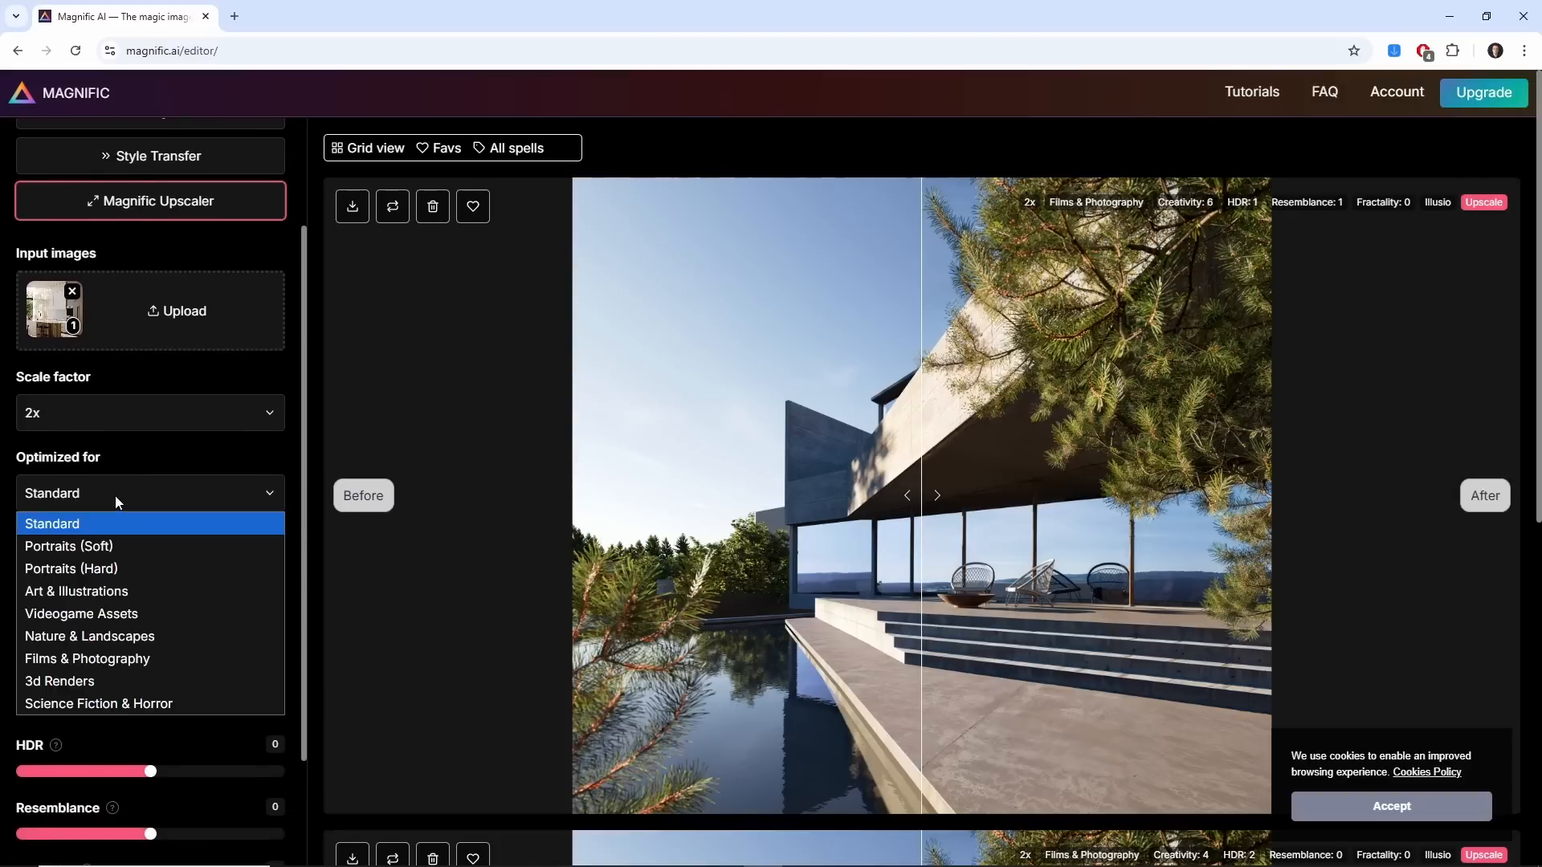
{"action": "left_click", "coordinate": [194, 658]}
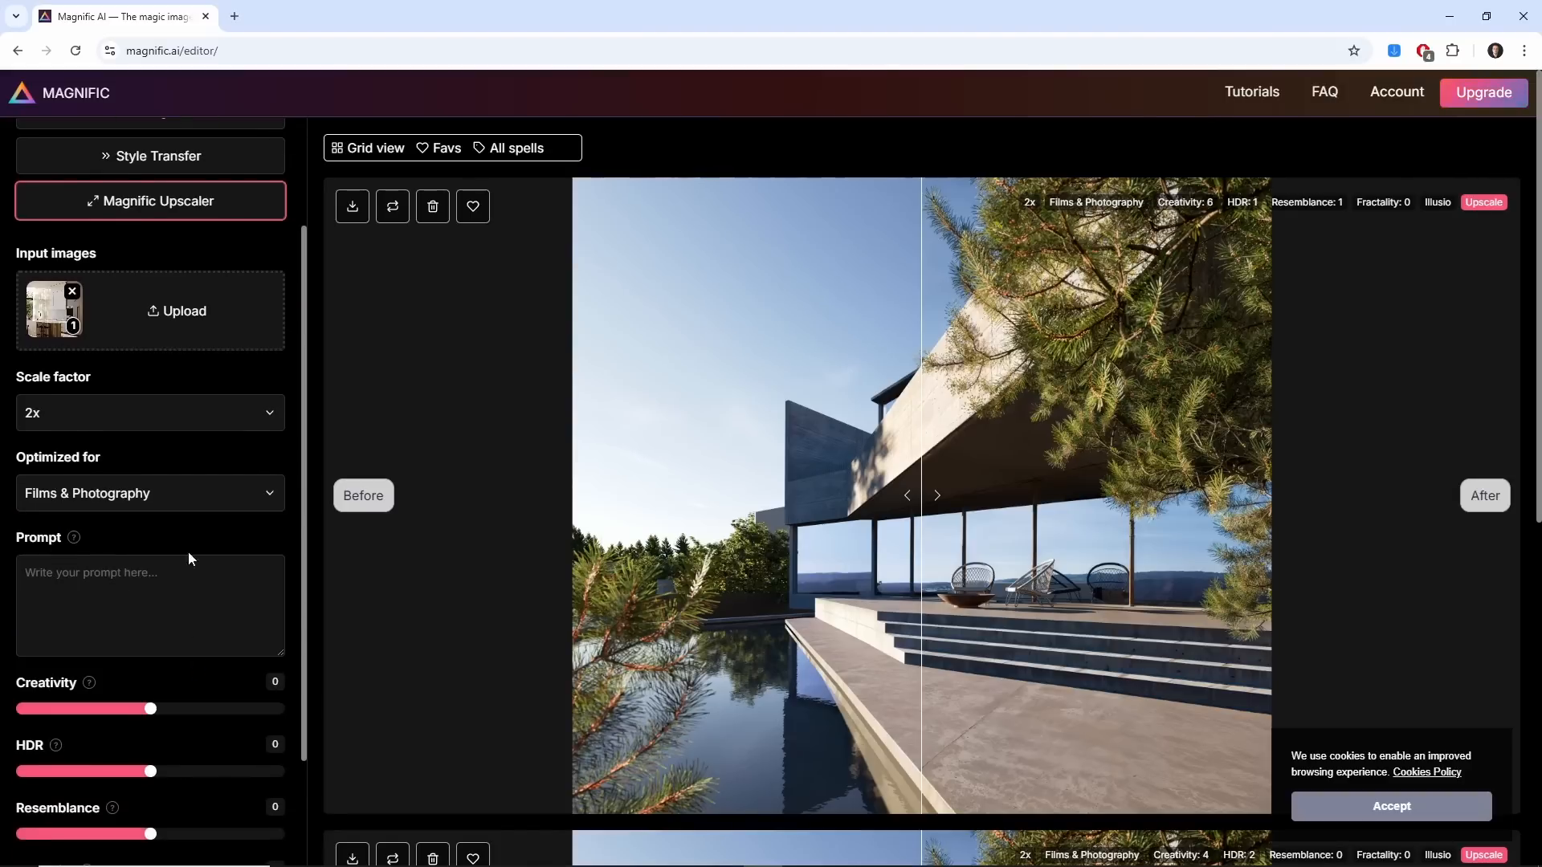
Set the engine to Magnific Illusio and start a 2x upscale with Creativity, HDR, Resemblance and Fractality at 0.
{"action": "scroll", "coordinate": [191, 547], "scroll_direction": "down", "scroll_amount": 2}
{"action": "scroll", "coordinate": [205, 512], "scroll_direction": "down", "scroll_amount": 1}
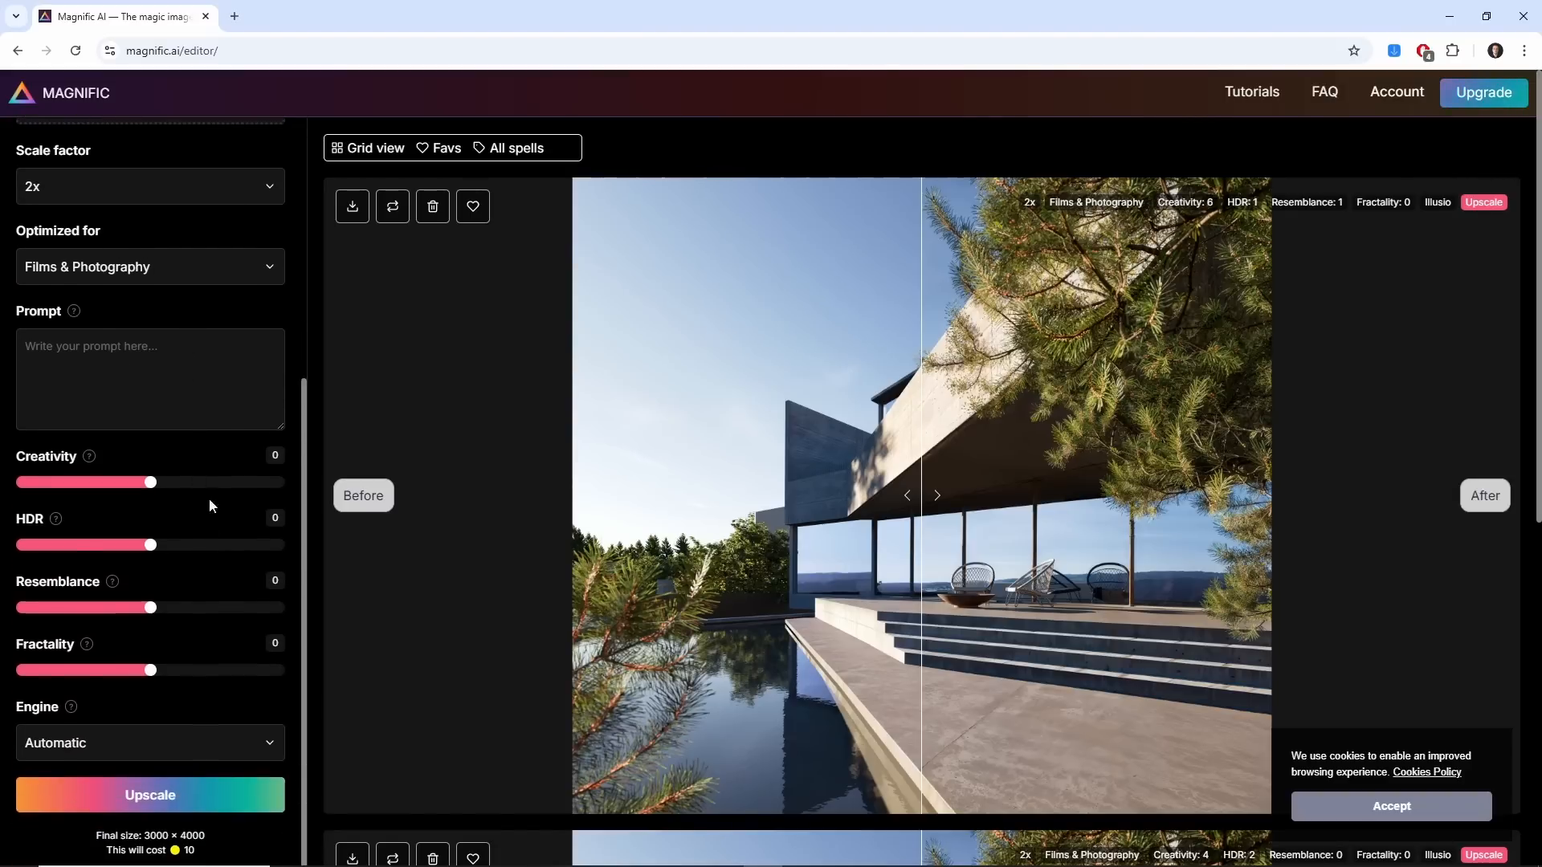
{"action": "scroll", "coordinate": [210, 482], "scroll_direction": "down", "scroll_amount": 1}
{"action": "left_click", "coordinate": [147, 747]}
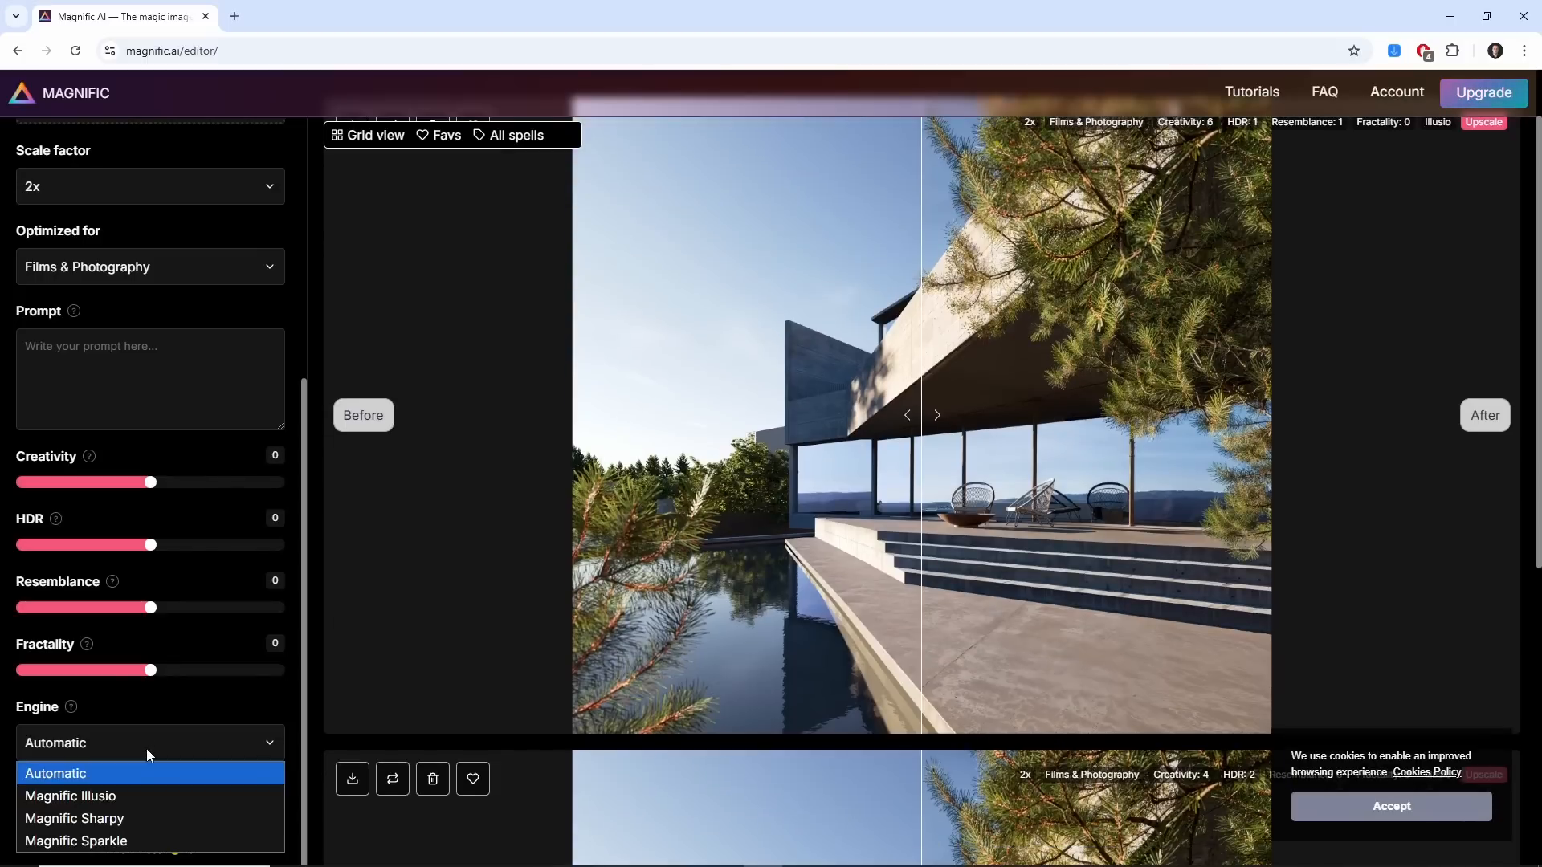
{"action": "left_click", "coordinate": [146, 794]}
{"action": "scroll", "coordinate": [220, 628], "scroll_direction": "up", "scroll_amount": 3}
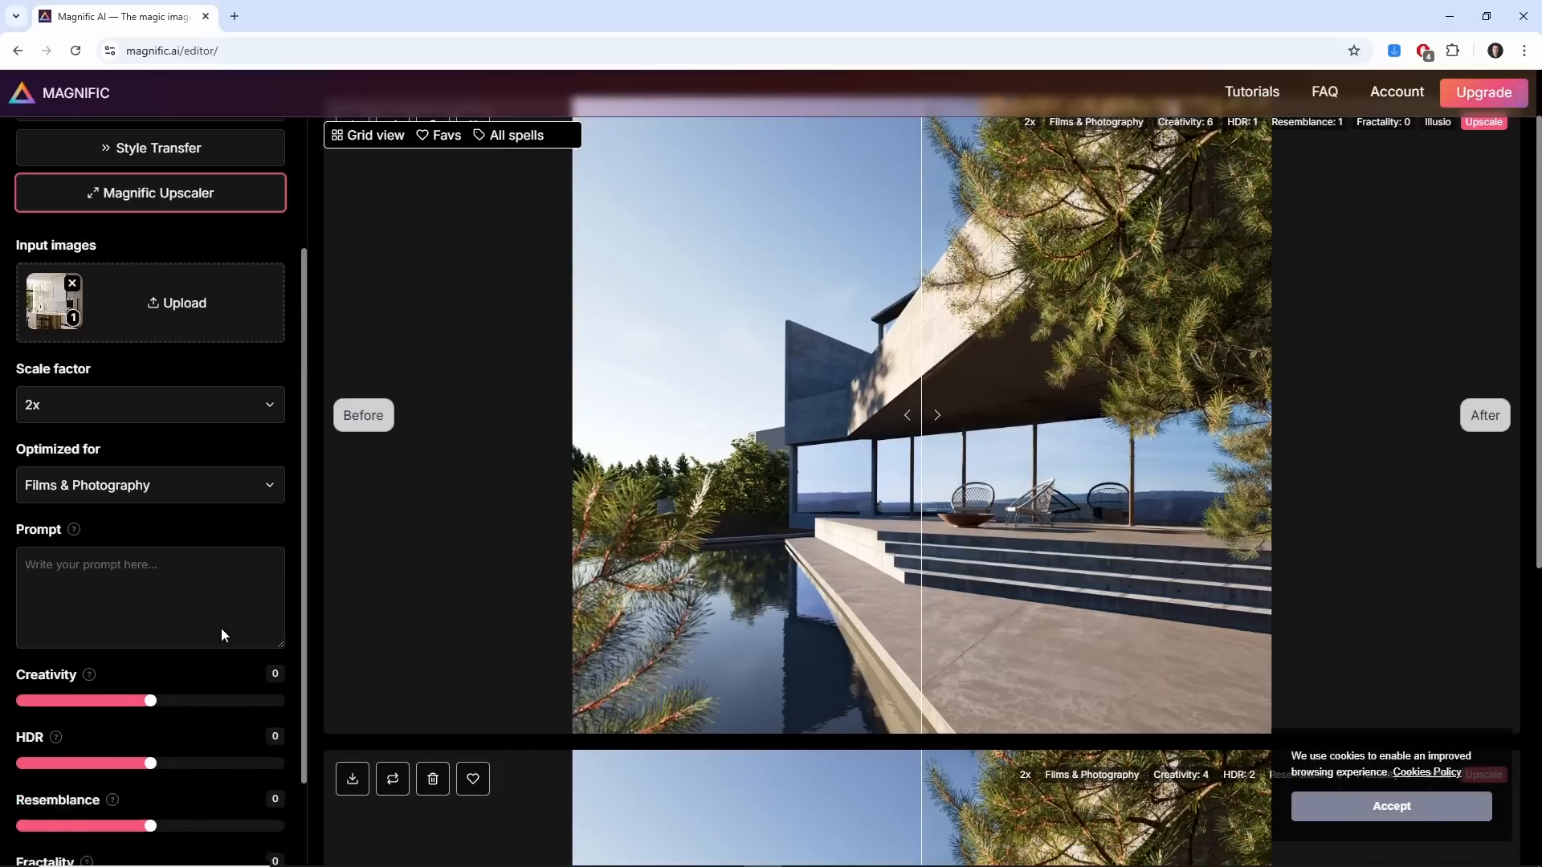
{"action": "scroll", "coordinate": [222, 629], "scroll_direction": "down", "scroll_amount": 3}
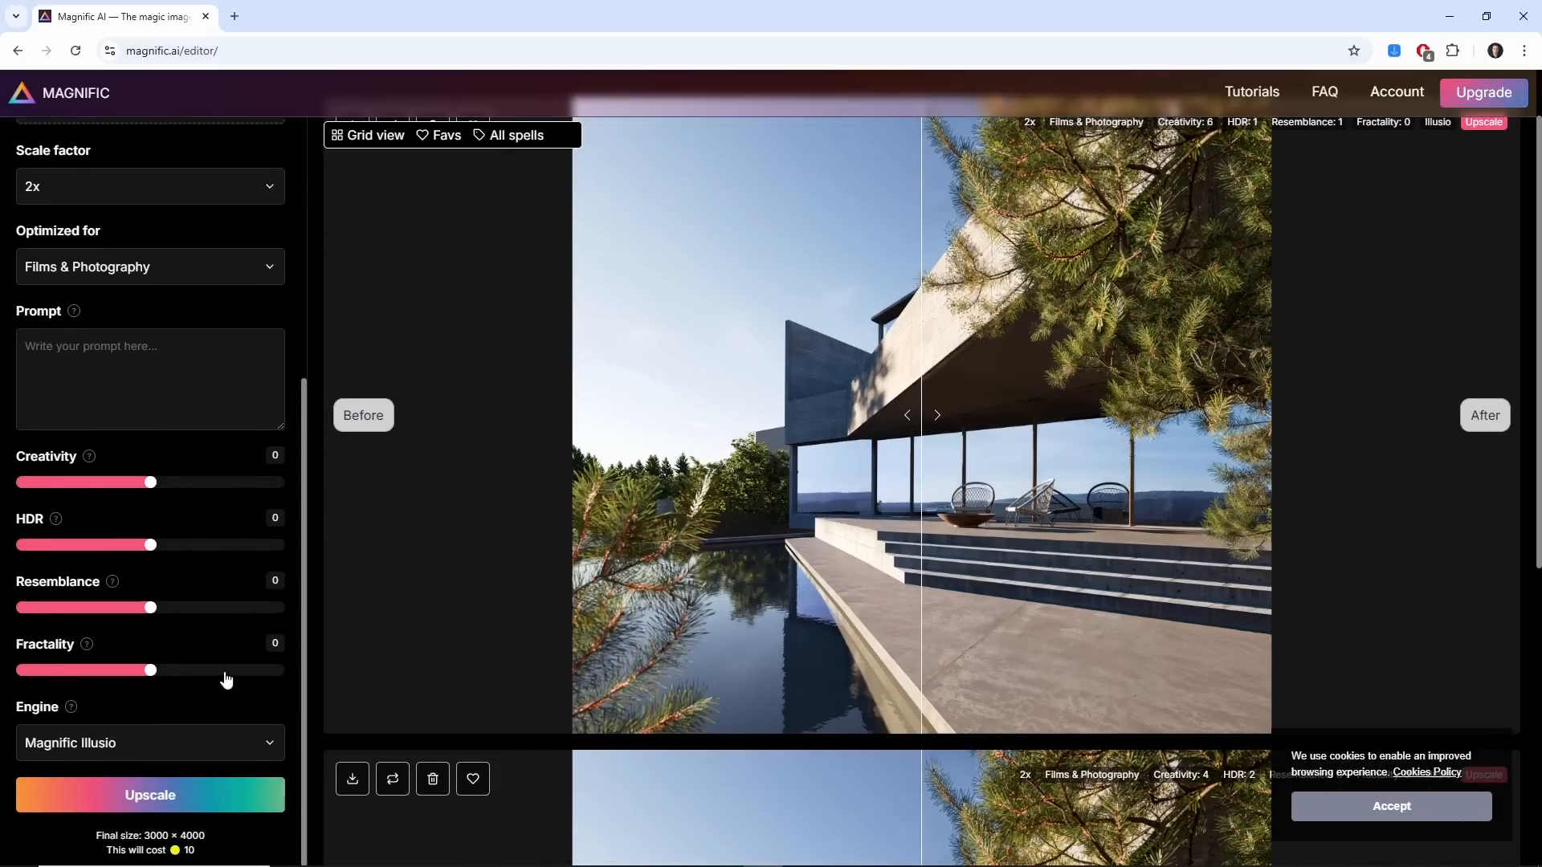
{"action": "scroll", "coordinate": [798, 609], "scroll_direction": "down", "scroll_amount": 10}
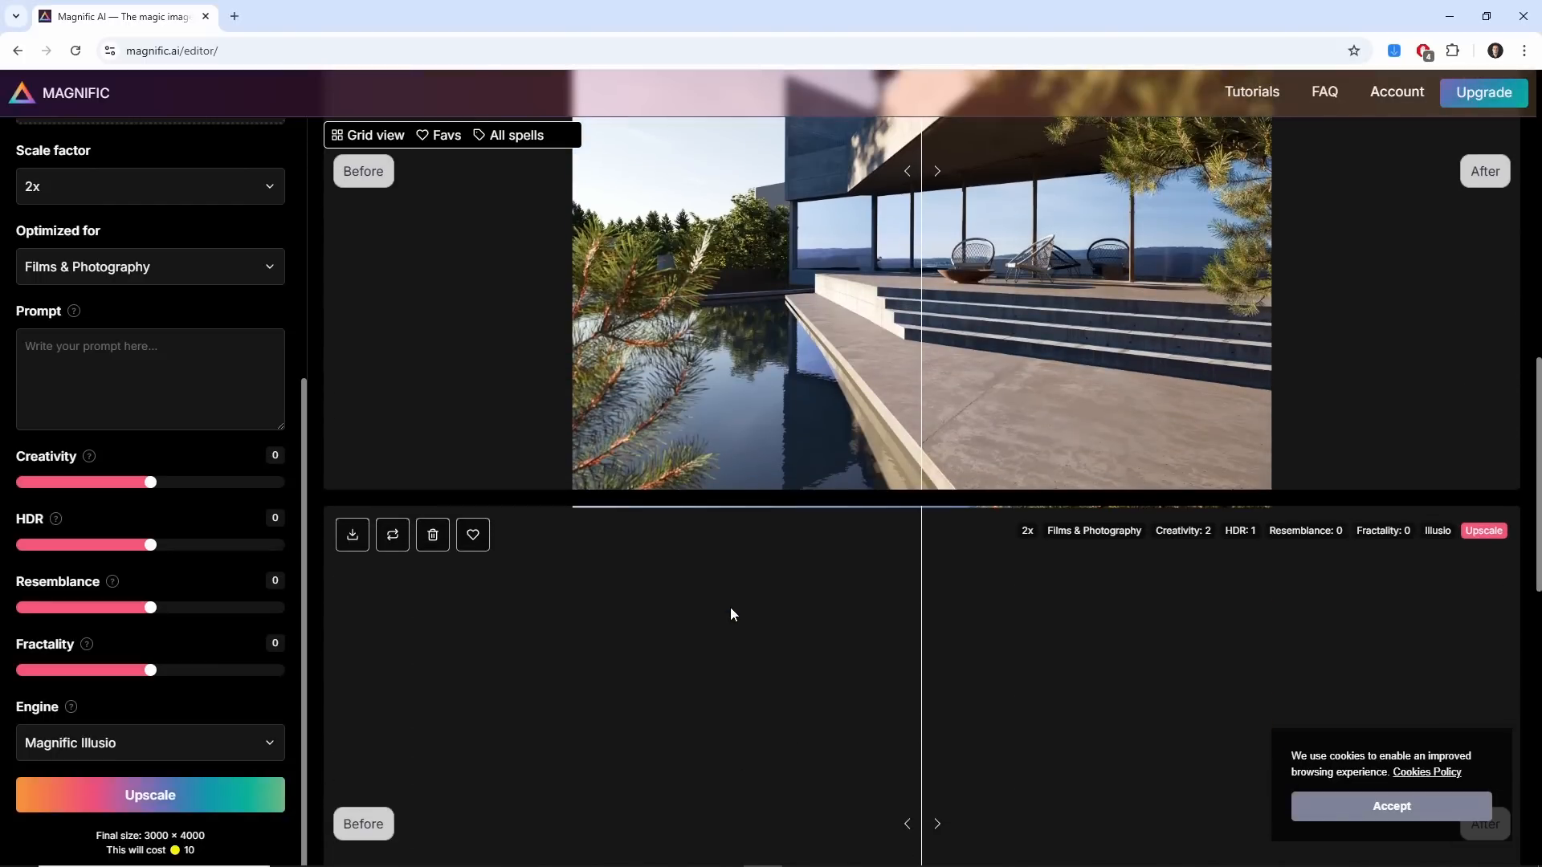
{"action": "left_click", "coordinate": [188, 810]}
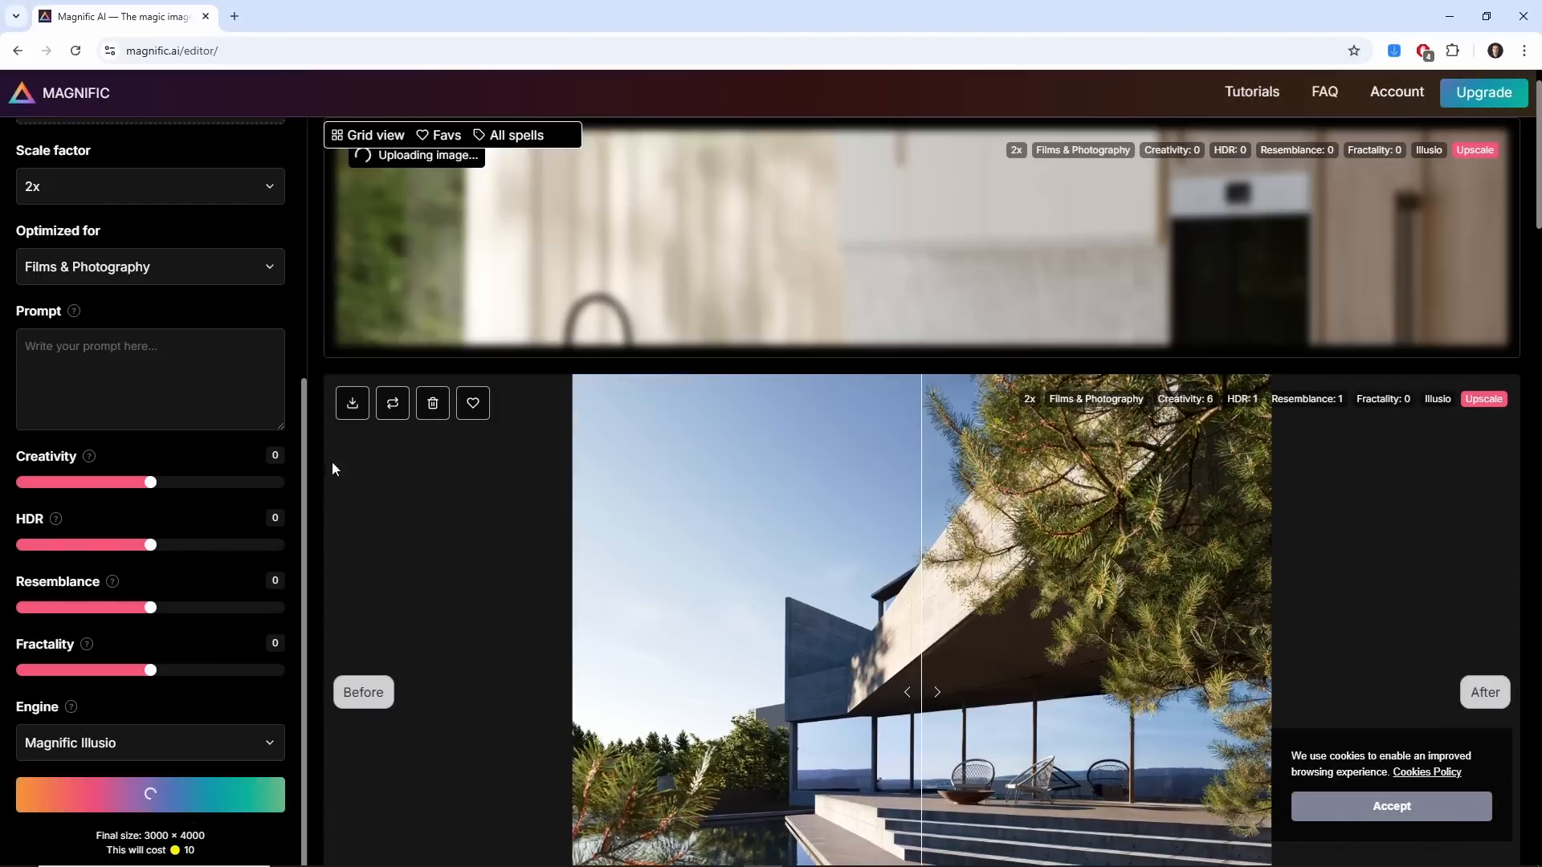
Start two more upscales, one with Creativity 2 and HDR 1, the other with Creativity 4 and HDR 2.
{"action": "left_click", "coordinate": [165, 489]}
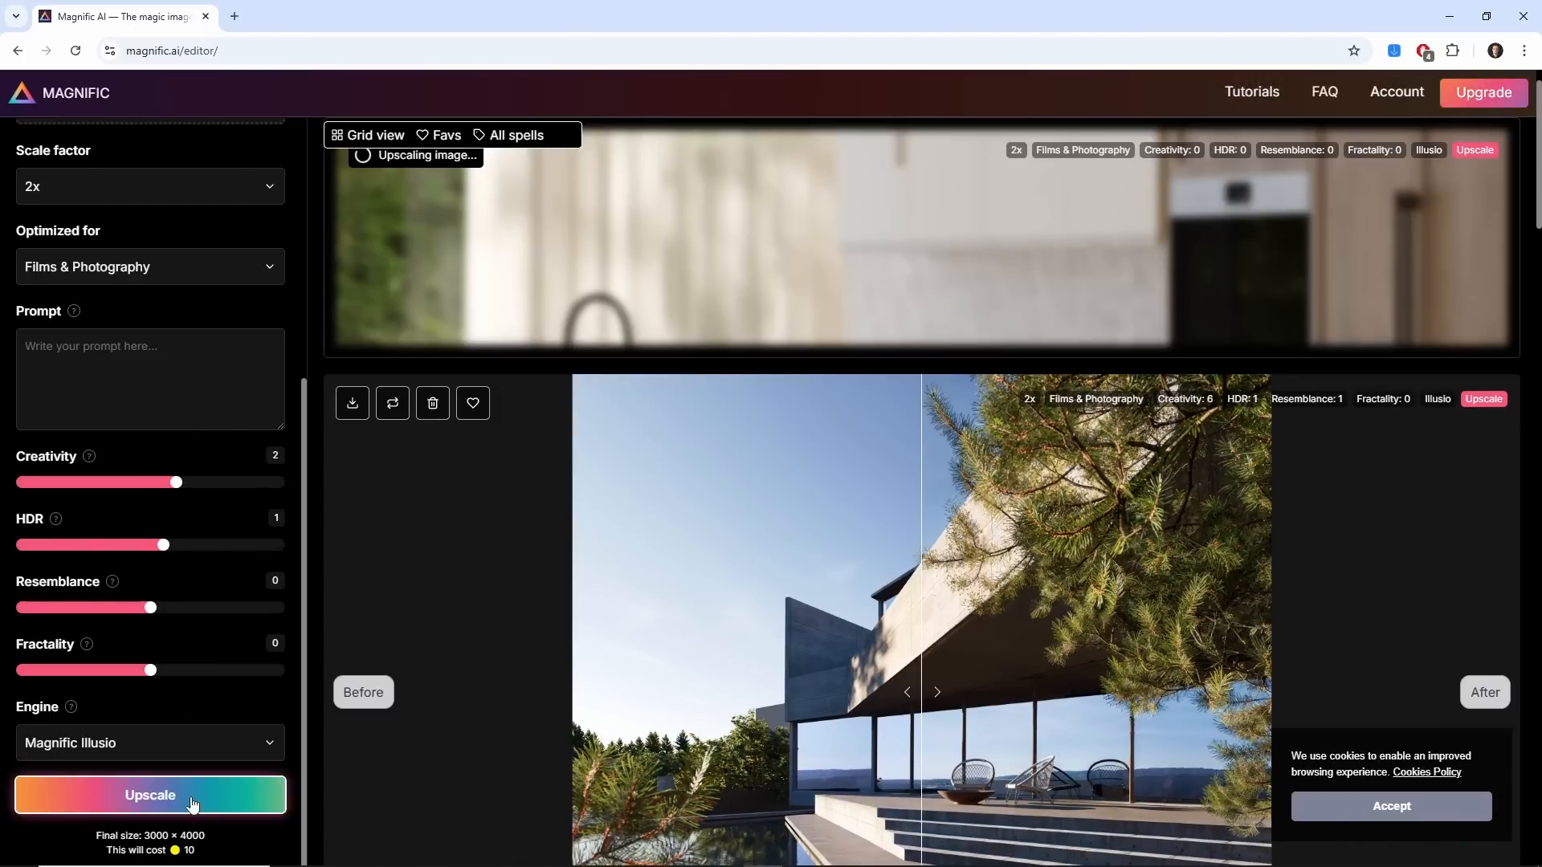
{"action": "left_click", "coordinate": [193, 798]}
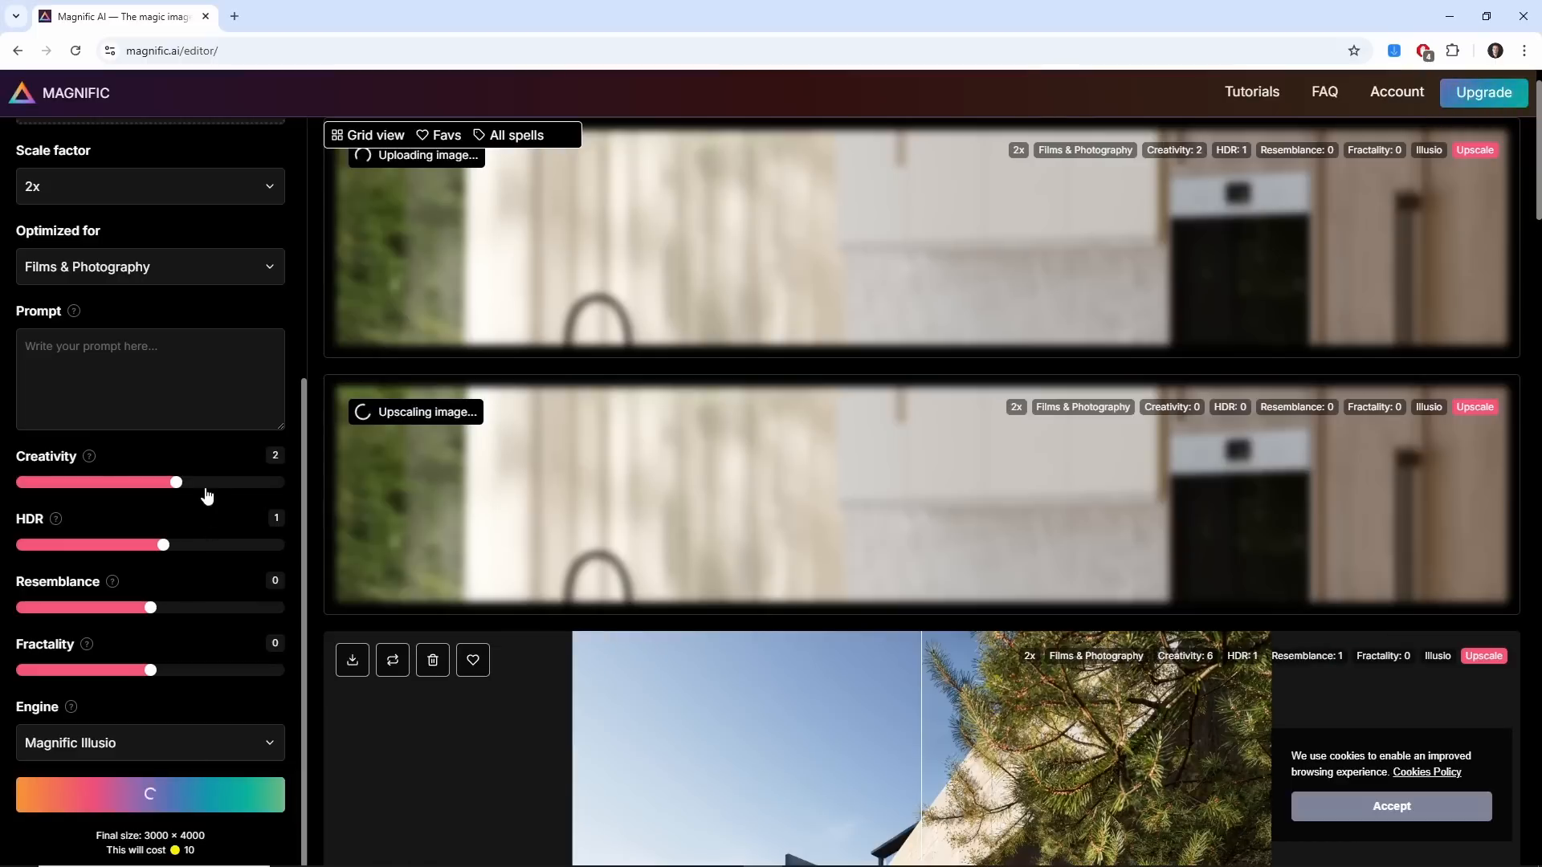
{"action": "left_click", "coordinate": [1462, 815]}
{"action": "left_click", "coordinate": [160, 795]}
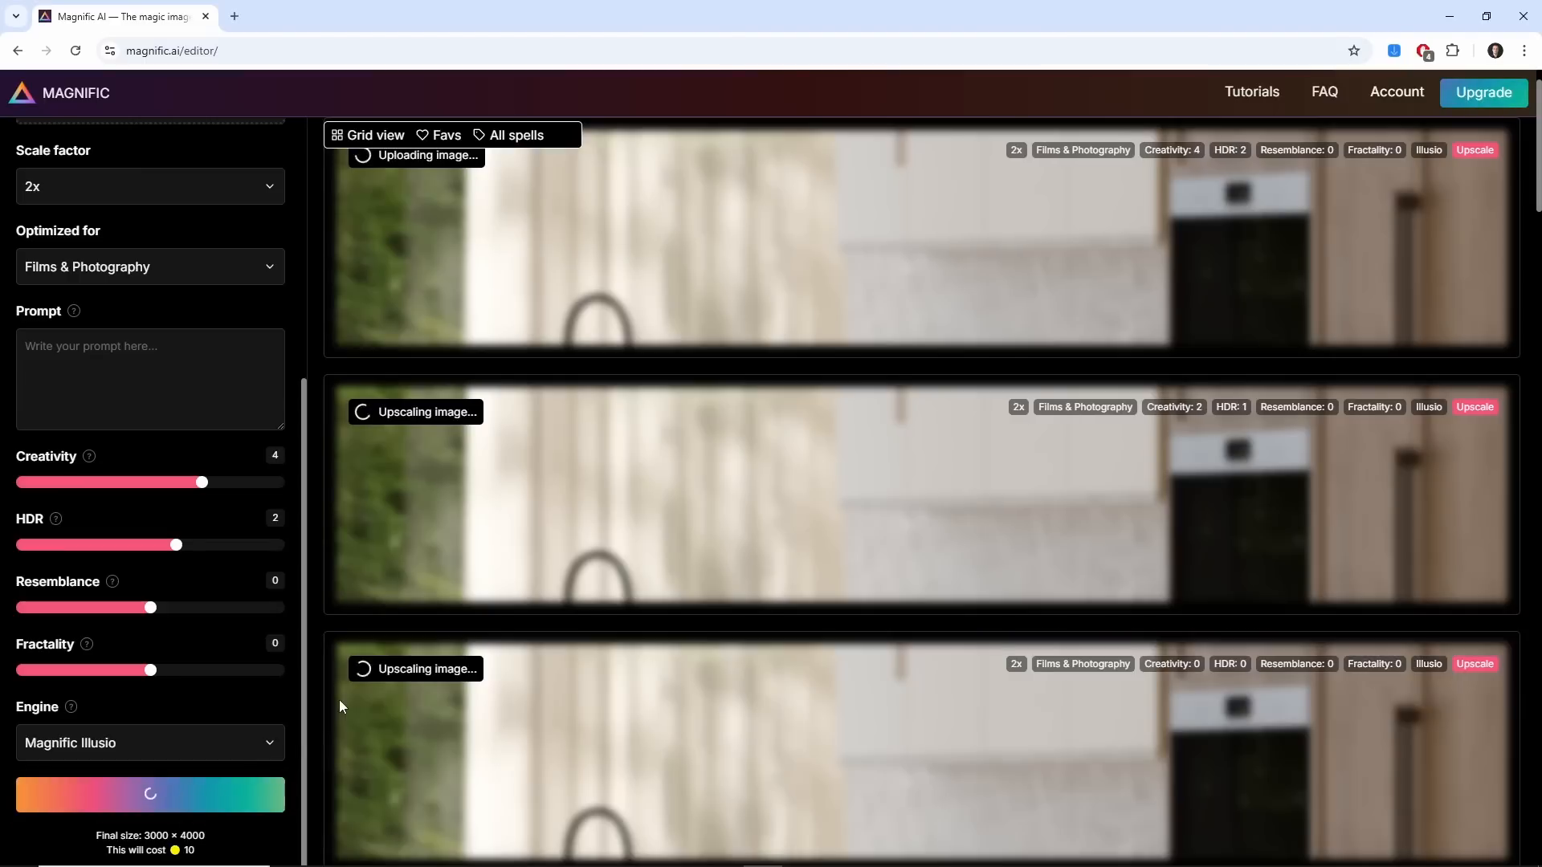
Set Creativity to 6 and Resemblance to 1, and start another upscale of the kitchen image.
{"action": "left_click", "coordinate": [228, 483]}
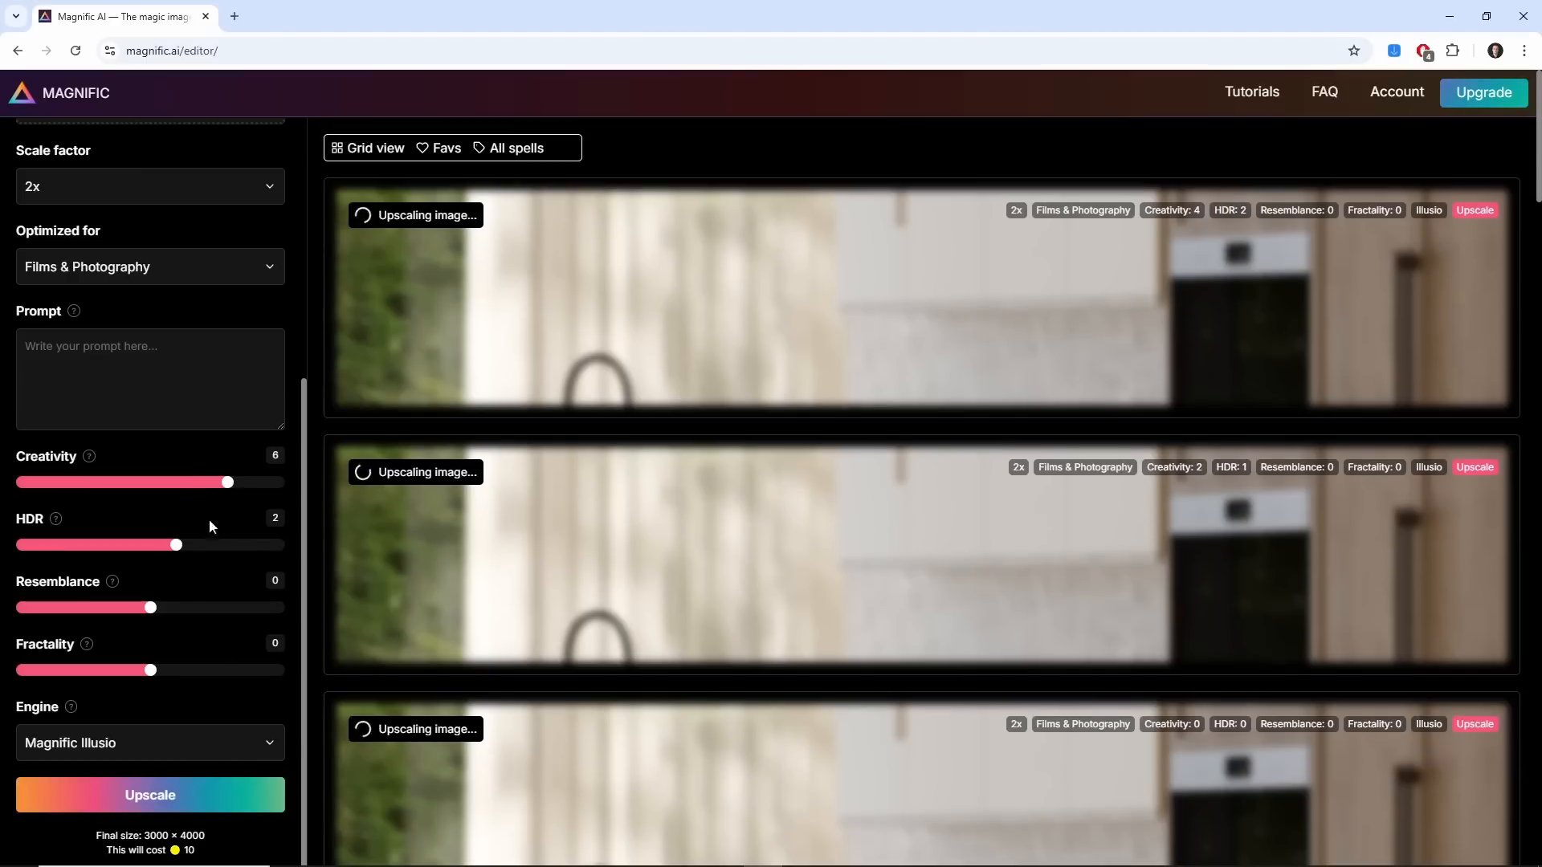
{"action": "left_click", "coordinate": [163, 611]}
{"action": "left_click", "coordinate": [153, 797]}
{"action": "scroll", "coordinate": [635, 520], "scroll_direction": "up", "scroll_amount": 1}
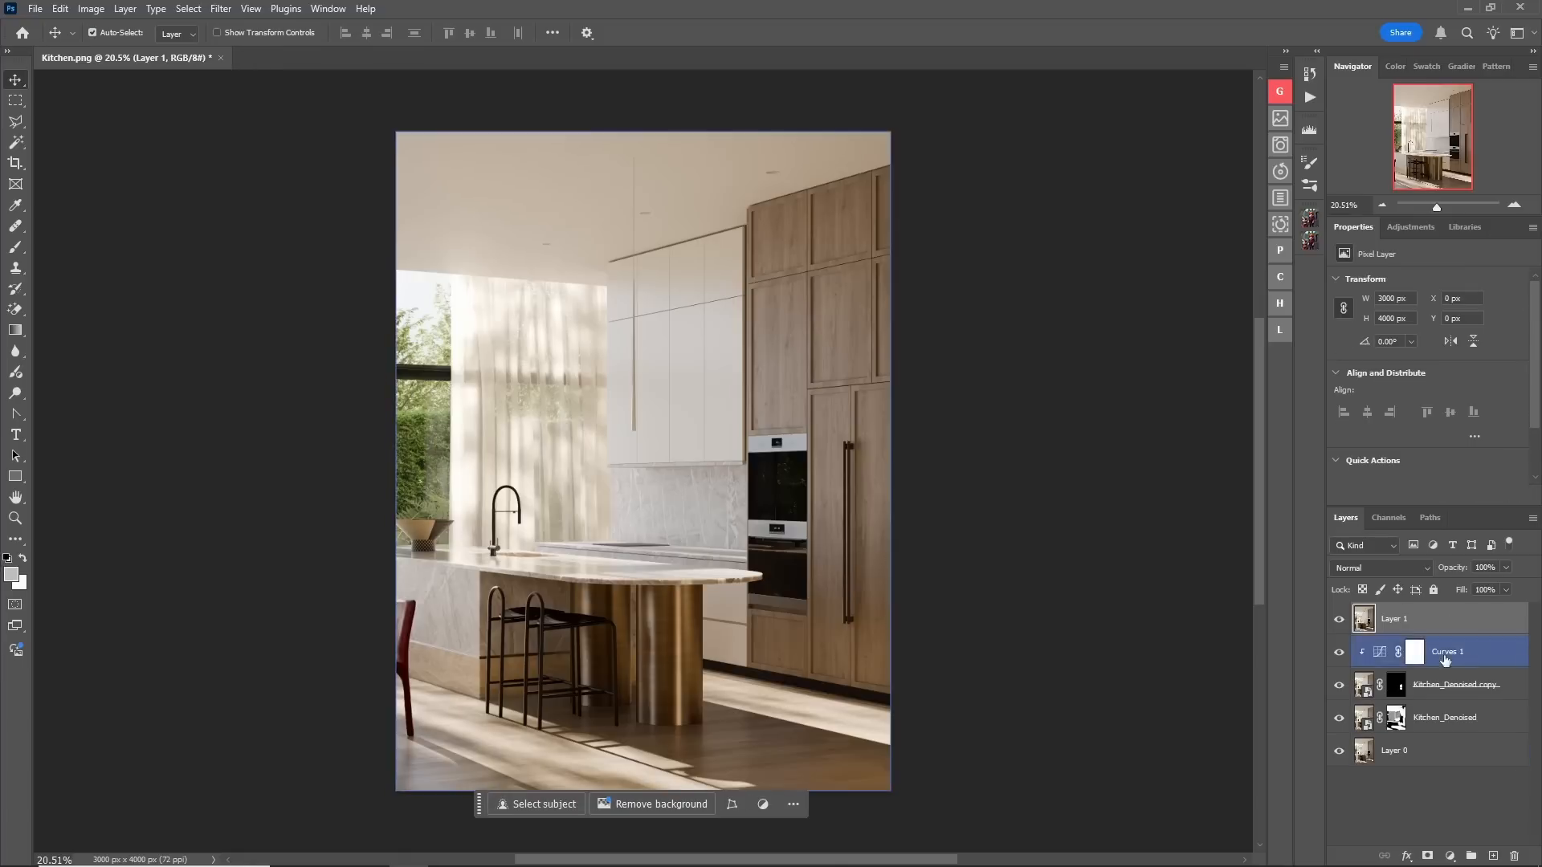
Switch to Photoshop, group the existing layers, and place the upscaled images 01 to 04 as layers above the group.
{"action": "left_click", "coordinate": [1474, 856]}
{"action": "left_click", "coordinate": [1493, 856]}
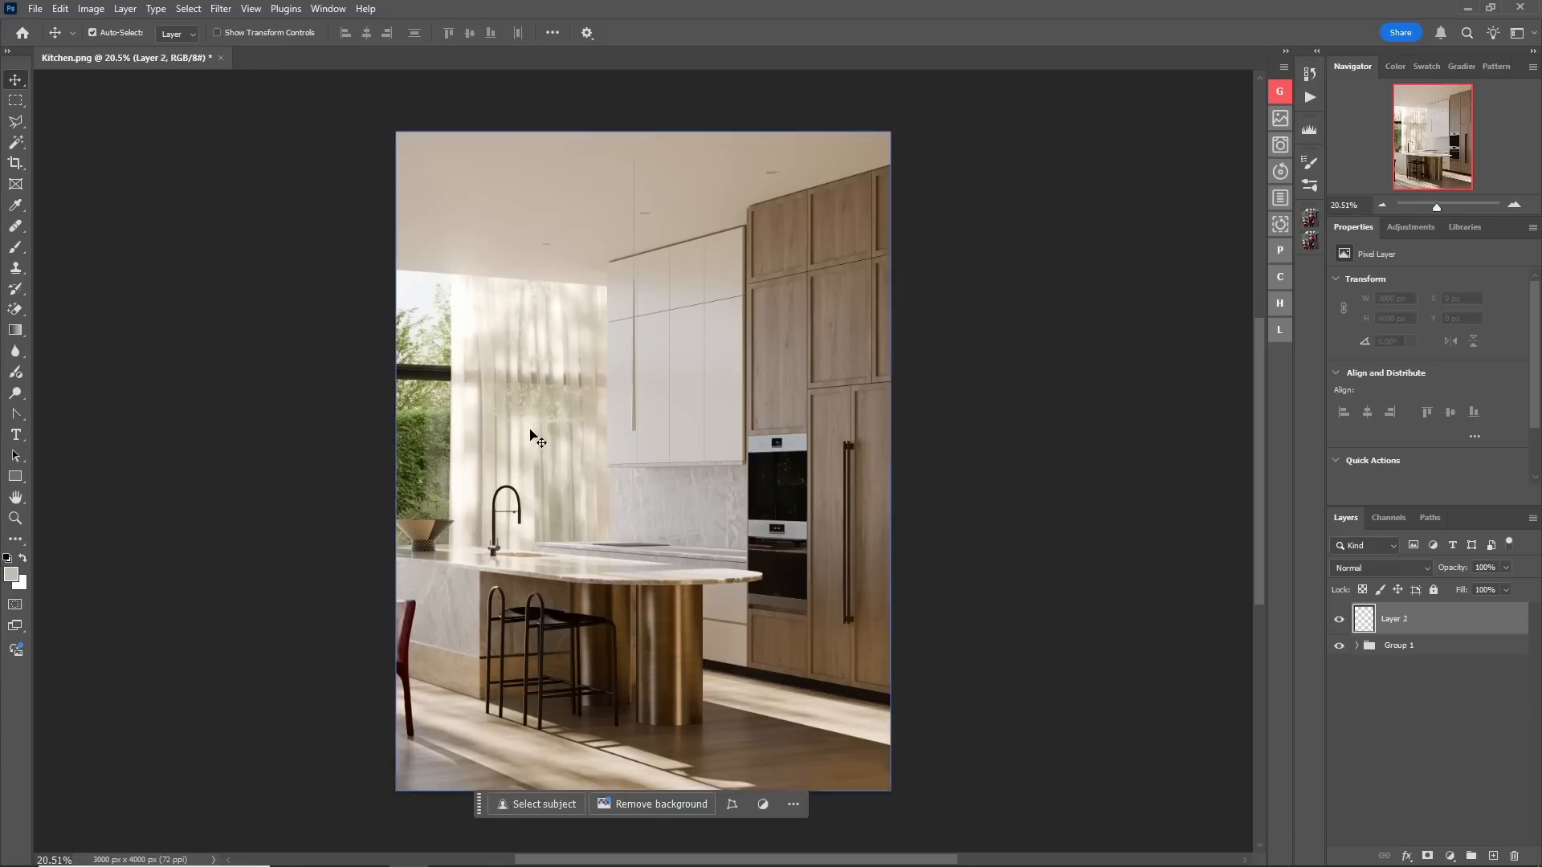
{"action": "left_click_drag", "start_coordinate": [472, 425], "coordinate": [532, 432]}
{"action": "key", "text": "Return"}
{"action": "key", "text": "Return"}
{"action": "key", "text": "Return"}
{"action": "key", "text": "Return"}
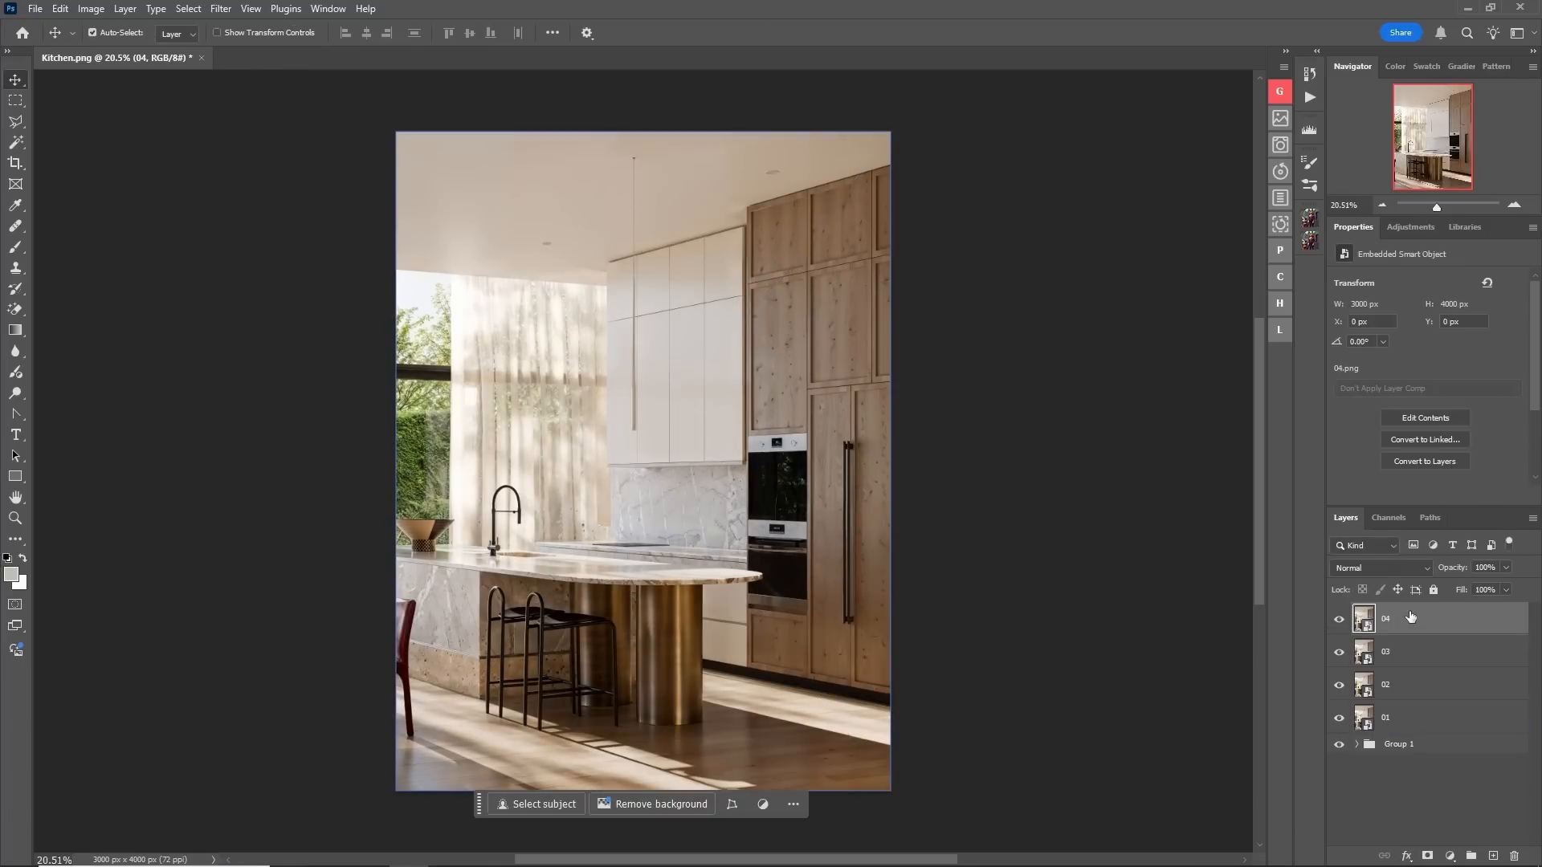
Hide layers 01 to 04 and create a duplicate of each with a black layer mask.
{"action": "left_click_drag", "start_coordinate": [1339, 620], "coordinate": [1339, 718]}
{"action": "left_click", "coordinate": [1419, 727]}
{"action": "key", "text": "ctrl+j"}
{"action": "left_click", "coordinate": [1428, 855], "text": "alt"}
{"action": "left_click", "coordinate": [1423, 685]}
{"action": "key", "text": "ctrl+j"}
{"action": "left_click", "coordinate": [1428, 856], "text": "alt"}
{"action": "left_click", "coordinate": [1421, 652]}
{"action": "key", "text": "ctrl+j"}
{"action": "left_click", "coordinate": [1428, 855], "text": "alt"}
{"action": "left_click", "coordinate": [1421, 624]}
{"action": "key", "text": "ctrl+j"}
{"action": "left_click", "coordinate": [1428, 856], "text": "alt"}
{"action": "left_click_drag", "start_coordinate": [1411, 215], "coordinate": [1411, 176]}
{"action": "left_click_drag", "start_coordinate": [1387, 506], "coordinate": [1384, 456]}
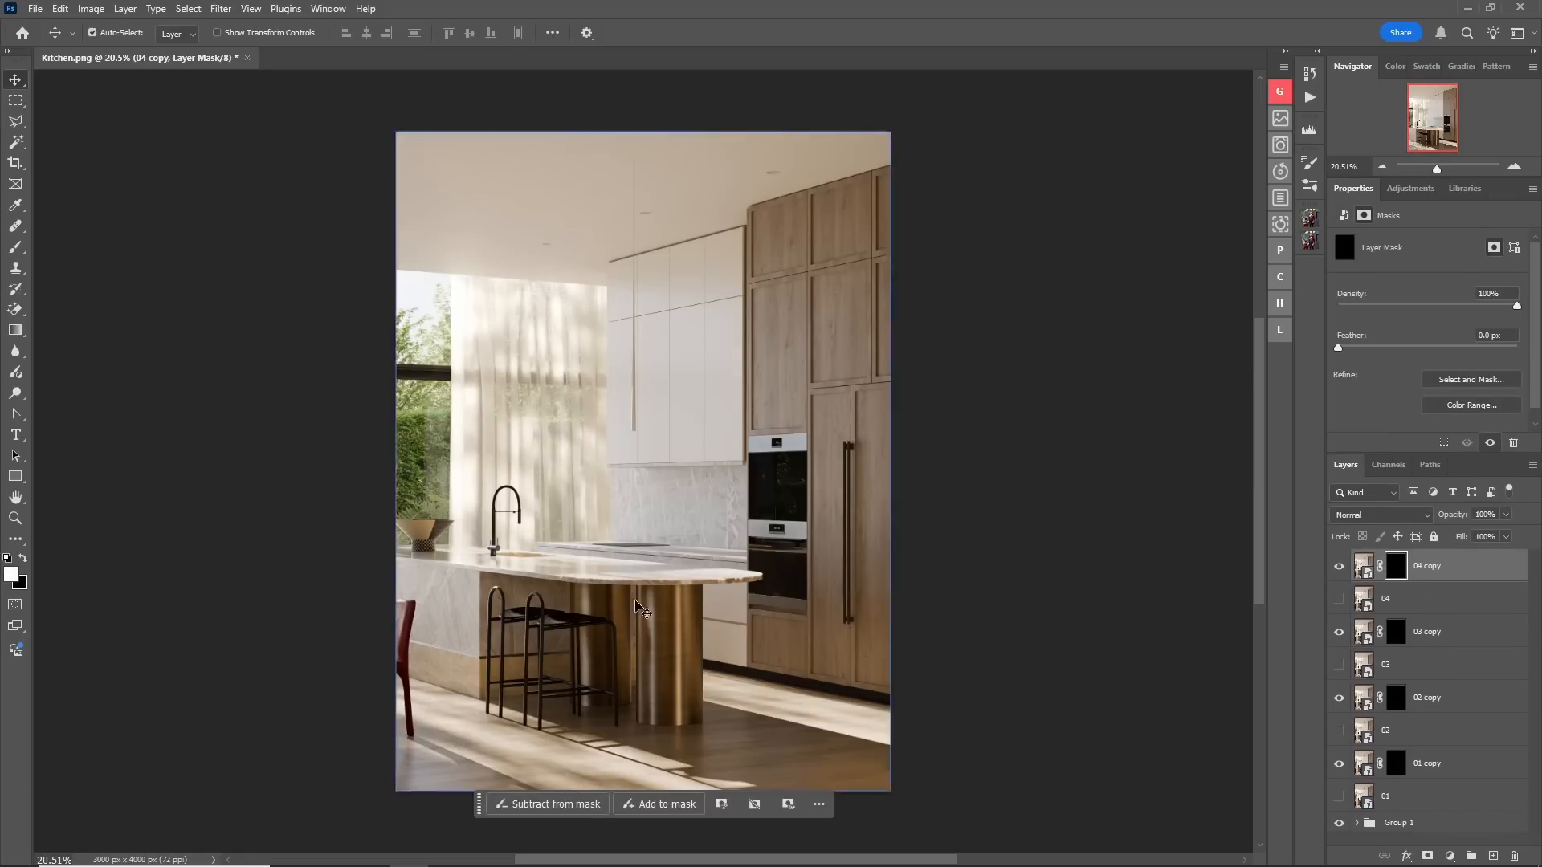
Compare the upscaled versions around the island and floor by toggling the visibility of layers 02, 03 and 04.
{"action": "scroll", "coordinate": [726, 641], "scroll_direction": "up", "scroll_amount": 3, "text": "alt"}
{"action": "scroll", "coordinate": [726, 640], "scroll_direction": "down", "scroll_amount": 2}
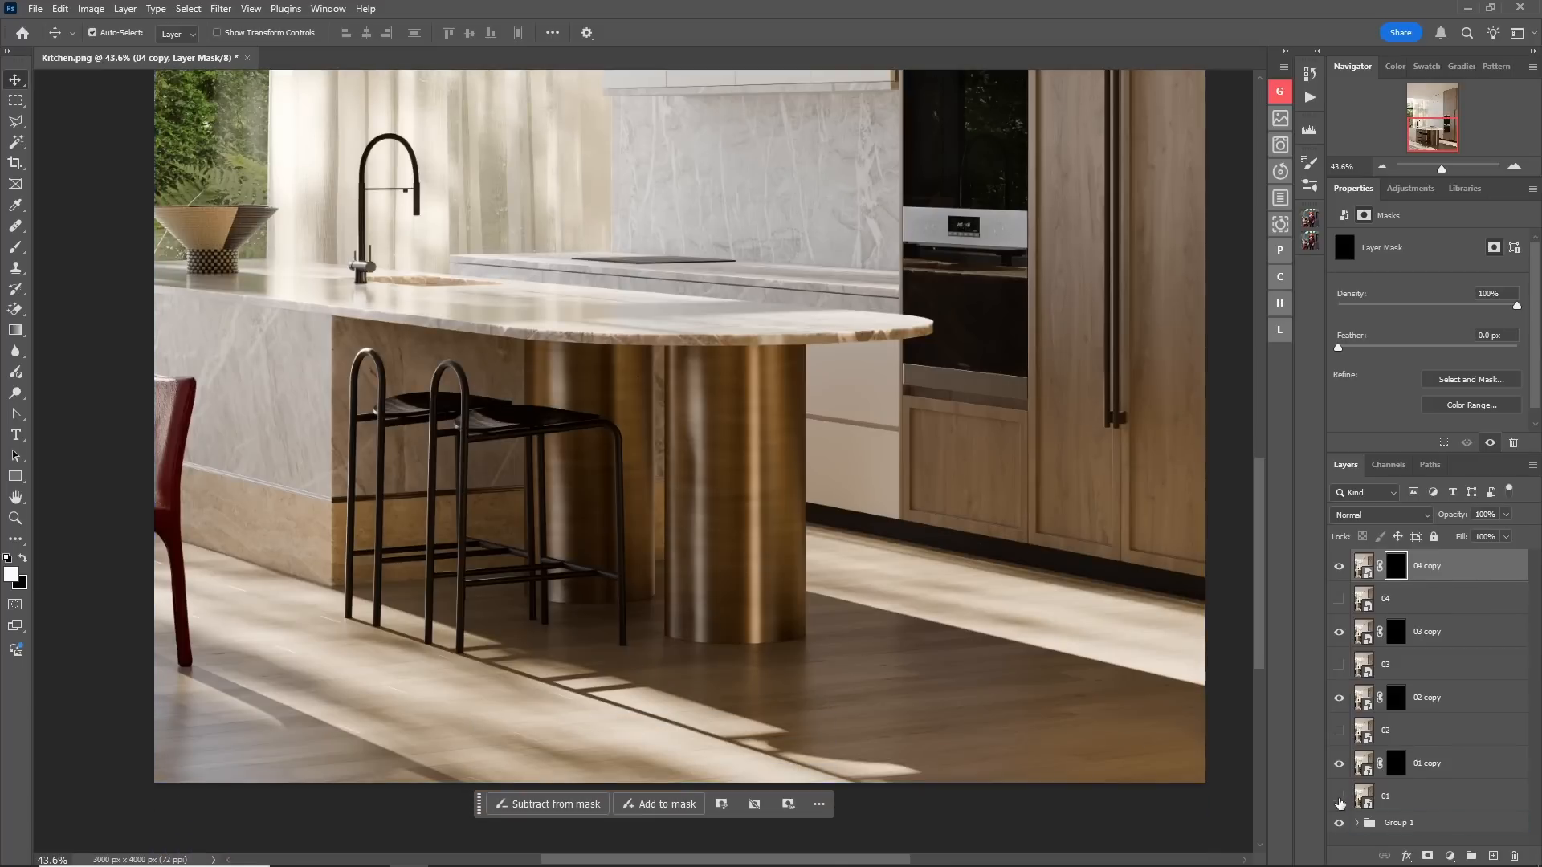
{"action": "left_click", "coordinate": [1340, 733]}
{"action": "left_click", "coordinate": [1340, 732]}
{"action": "left_click", "coordinate": [1340, 733]}
{"action": "left_click", "coordinate": [1340, 733]}
{"action": "left_click", "coordinate": [1337, 666]}
{"action": "left_click", "coordinate": [1338, 668]}
{"action": "left_click", "coordinate": [1340, 602]}
{"action": "left_click", "coordinate": [1339, 602]}
Try to reveal the floor through the 02 copy layer mask with a large white brush stroke, and undo it.
{"action": "left_click", "coordinate": [1396, 701]}
{"action": "key", "text": "b"}
{"action": "right_click_drag", "start_coordinate": [677, 677], "coordinate": [740, 690], "text": "alt"}
{"action": "mouse_move", "coordinate": [755, 697]}
{"action": "left_mouse_down"}
{"action": "mouse_move", "coordinate": [1065, 699]}
{"action": "mouse_move", "coordinate": [603, 729]}
{"action": "mouse_move", "coordinate": [570, 713]}
{"action": "left_mouse_up"}
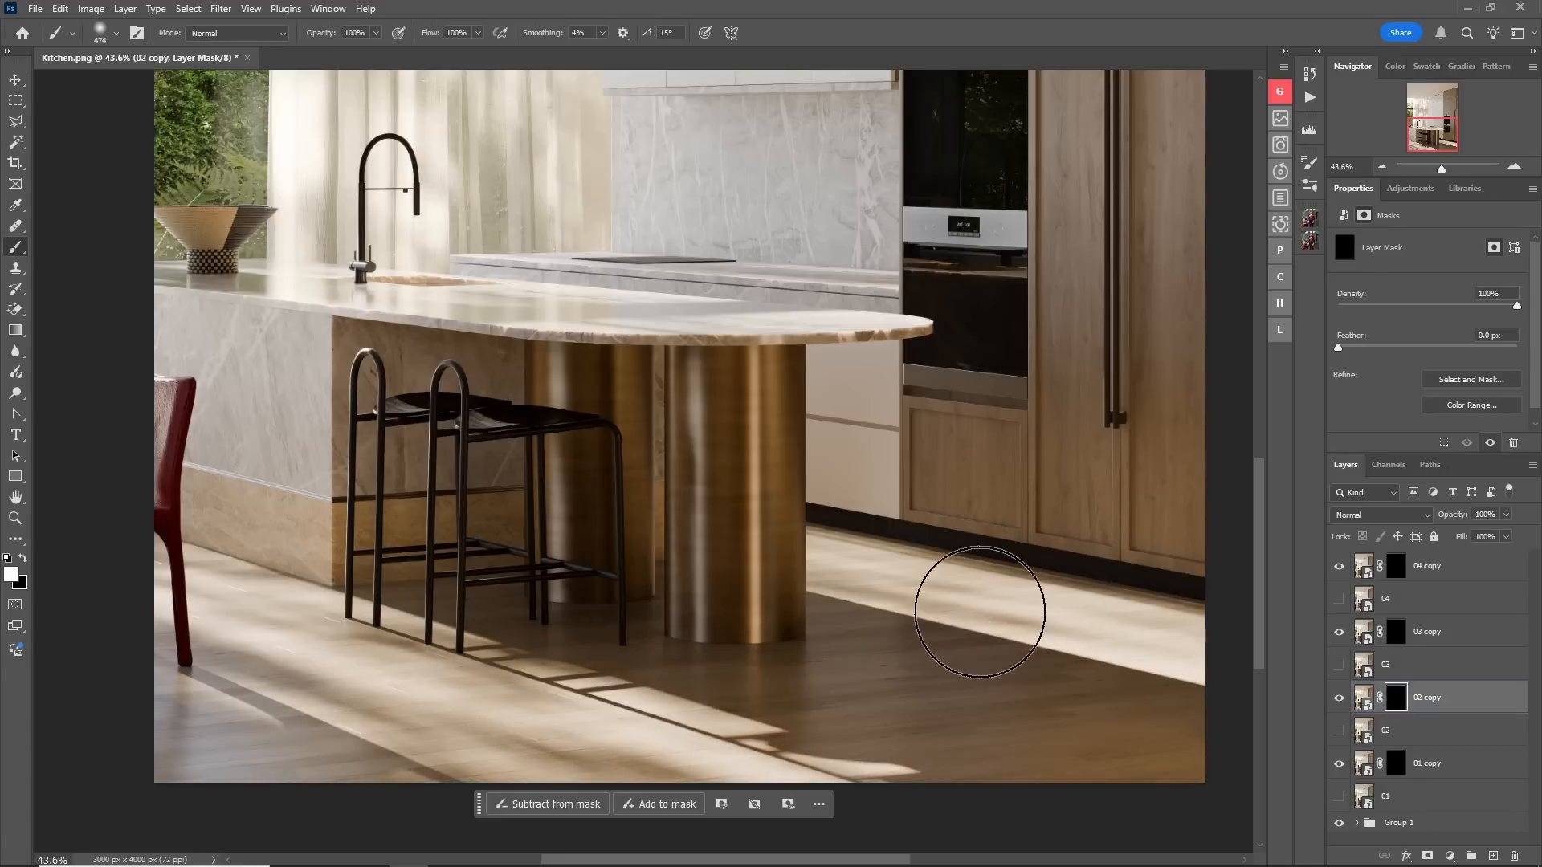
{"action": "key", "text": "v"}
{"action": "key", "text": "ctrl+z"}
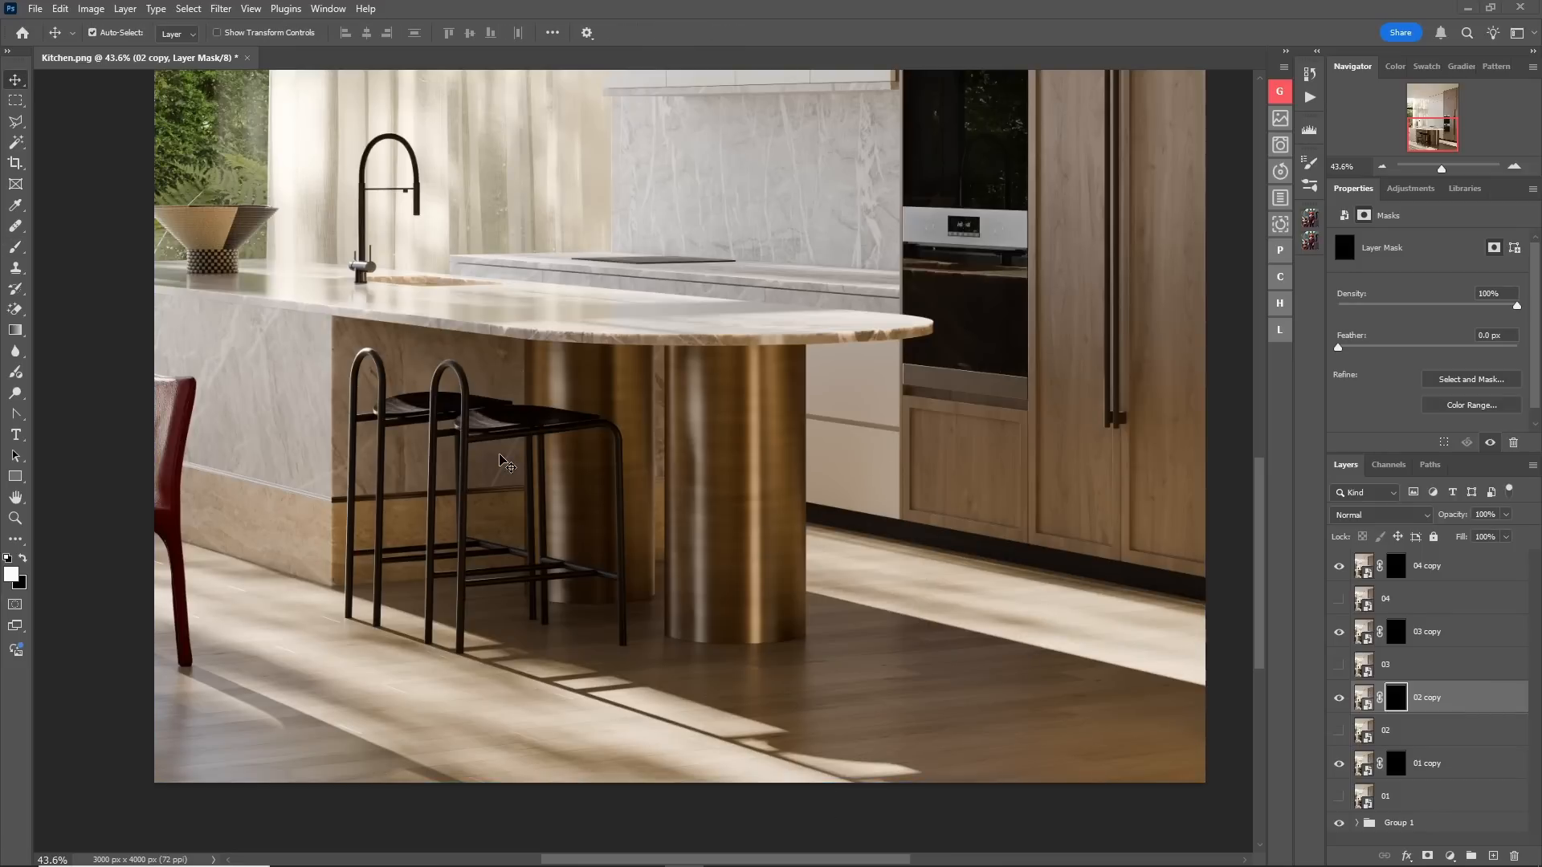
Compare upscaled versions 01 to 04 around the island and floor by showing and hiding each layer.
{"action": "scroll", "coordinate": [913, 479], "scroll_direction": "down", "scroll_amount": 5}
{"action": "scroll", "coordinate": [745, 499], "scroll_direction": "up", "scroll_amount": 7}
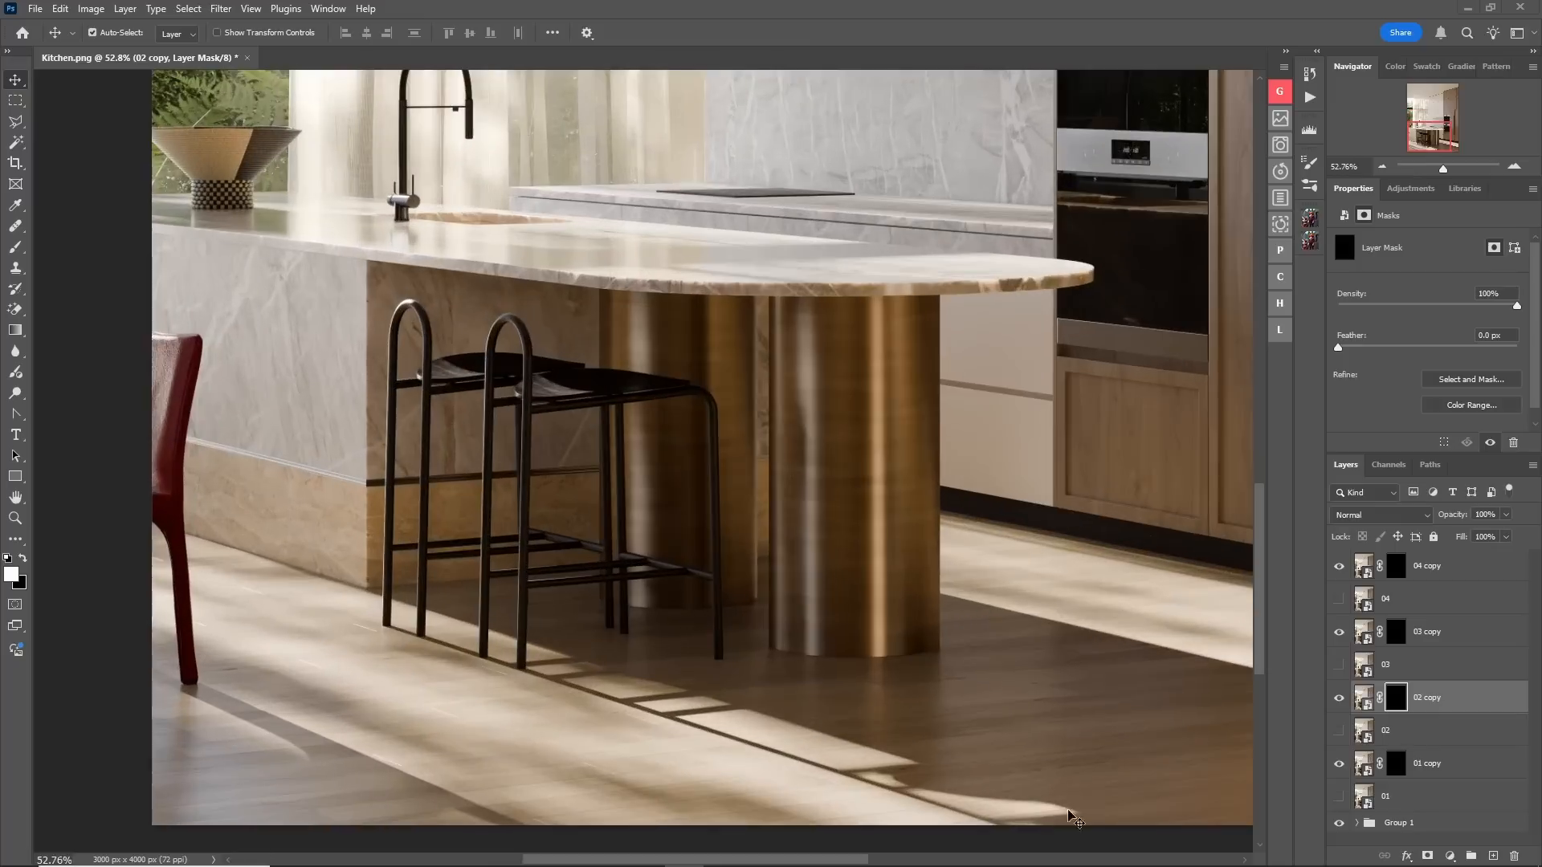
{"action": "scroll", "coordinate": [1044, 723], "scroll_direction": "up", "scroll_amount": 3}
{"action": "scroll", "coordinate": [816, 631], "scroll_direction": "down", "scroll_amount": 5}
{"action": "scroll", "coordinate": [960, 737], "scroll_direction": "up", "scroll_amount": 1}
{"action": "left_click", "coordinate": [1438, 799]}
{"action": "left_click", "coordinate": [1339, 797]}
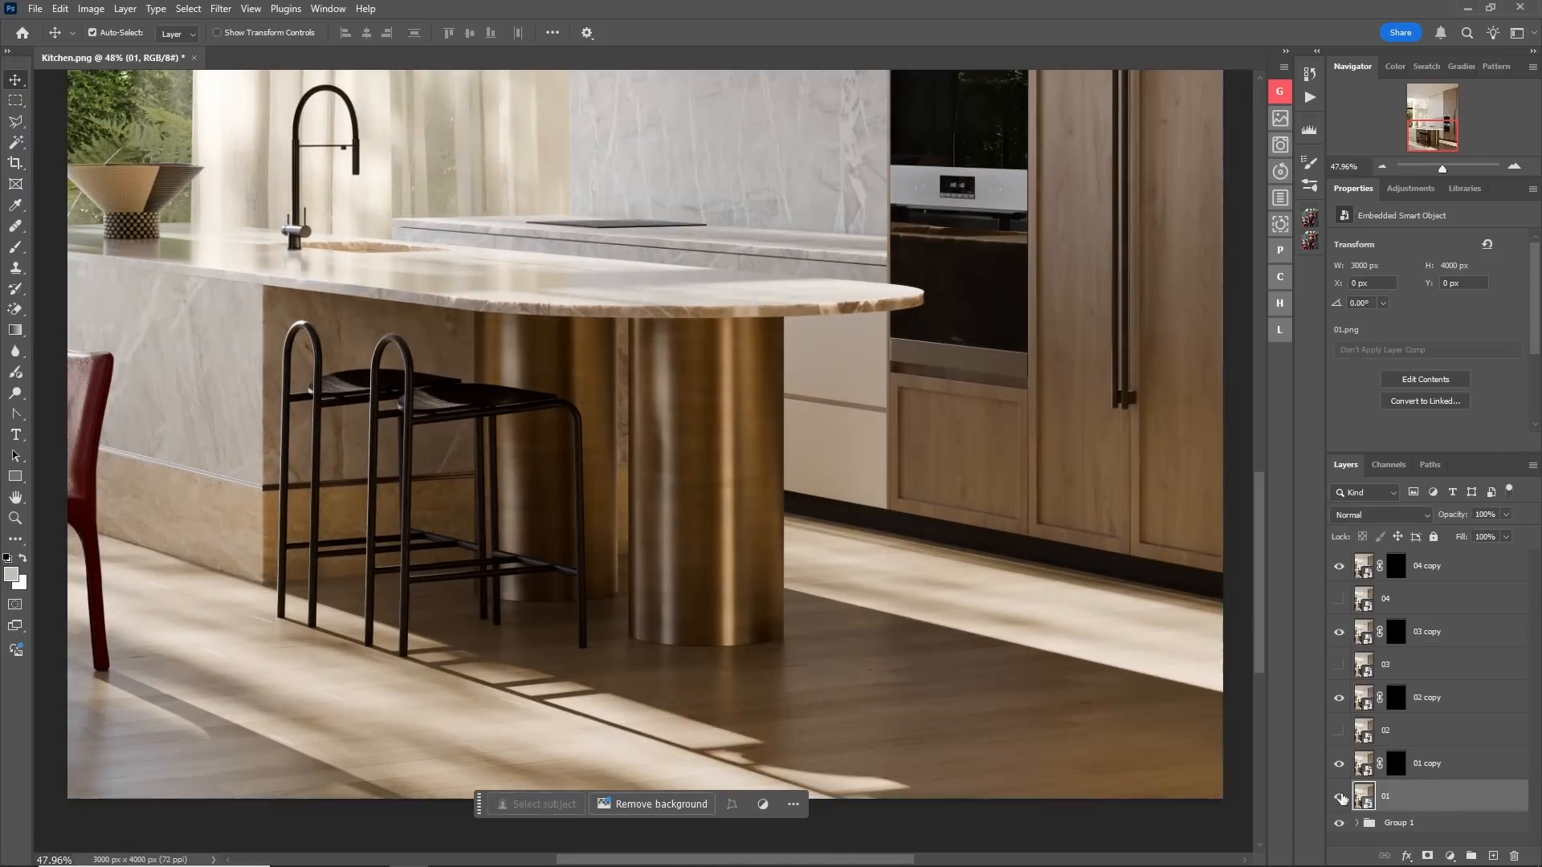
{"action": "left_click", "coordinate": [1340, 800]}
{"action": "left_click", "coordinate": [1340, 800]}
{"action": "left_click", "coordinate": [1341, 800]}
{"action": "left_click", "coordinate": [1341, 734]}
{"action": "left_click", "coordinate": [1342, 736]}
{"action": "left_click", "coordinate": [1341, 736]}
{"action": "left_click", "coordinate": [1340, 736]}
{"action": "left_click", "coordinate": [1339, 667]}
{"action": "left_click", "coordinate": [1340, 668]}
{"action": "left_click", "coordinate": [1340, 668]}
{"action": "left_click", "coordinate": [1340, 668]}
{"action": "left_click", "coordinate": [1340, 600]}
{"action": "scroll", "coordinate": [682, 579], "scroll_direction": "down", "scroll_amount": 2}
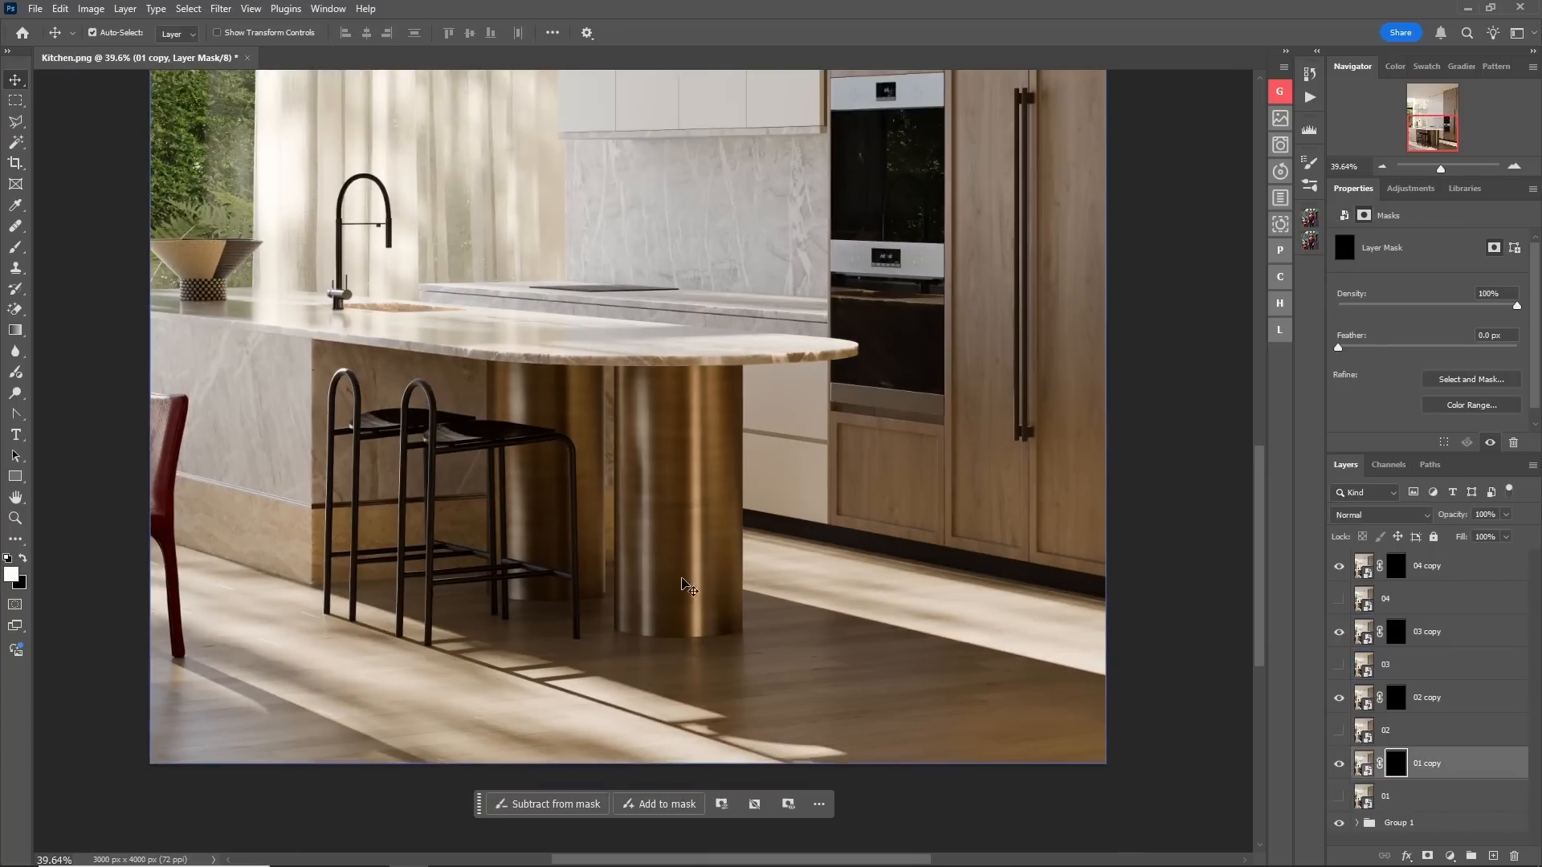
Paint white on the 01 copy layer mask over the sunlit floor in front of and behind the island.
{"action": "key", "text": "b"}
{"action": "mouse_move", "coordinate": [190, 596]}
{"action": "left_mouse_down"}
{"action": "mouse_move", "coordinate": [441, 717]}
{"action": "mouse_move", "coordinate": [641, 740]}
{"action": "left_mouse_up"}
{"action": "key", "text": "bracketleft"}
{"action": "key", "text": "bracketleft"}
{"action": "left_click_drag", "start_coordinate": [785, 557], "coordinate": [1017, 643]}
Compare upscaled versions 01 to 04 up close on the bar stools, red chair and island side by toggling their layers.
{"action": "left_click", "coordinate": [1339, 735]}
{"action": "left_click", "coordinate": [1339, 734]}
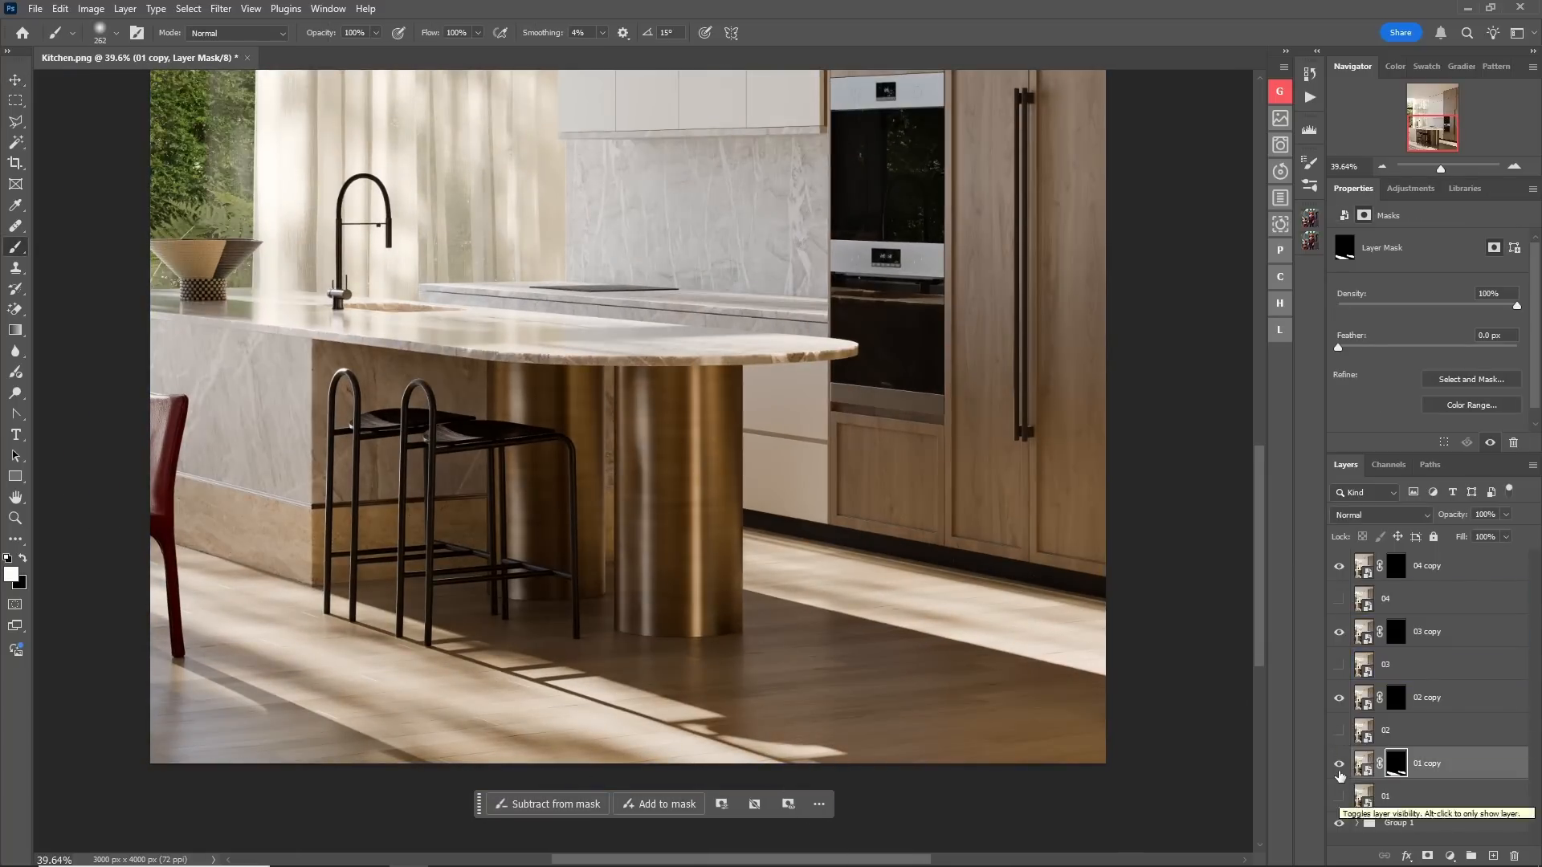
{"action": "scroll", "coordinate": [120, 509], "scroll_direction": "up", "scroll_amount": 3, "text": "alt"}
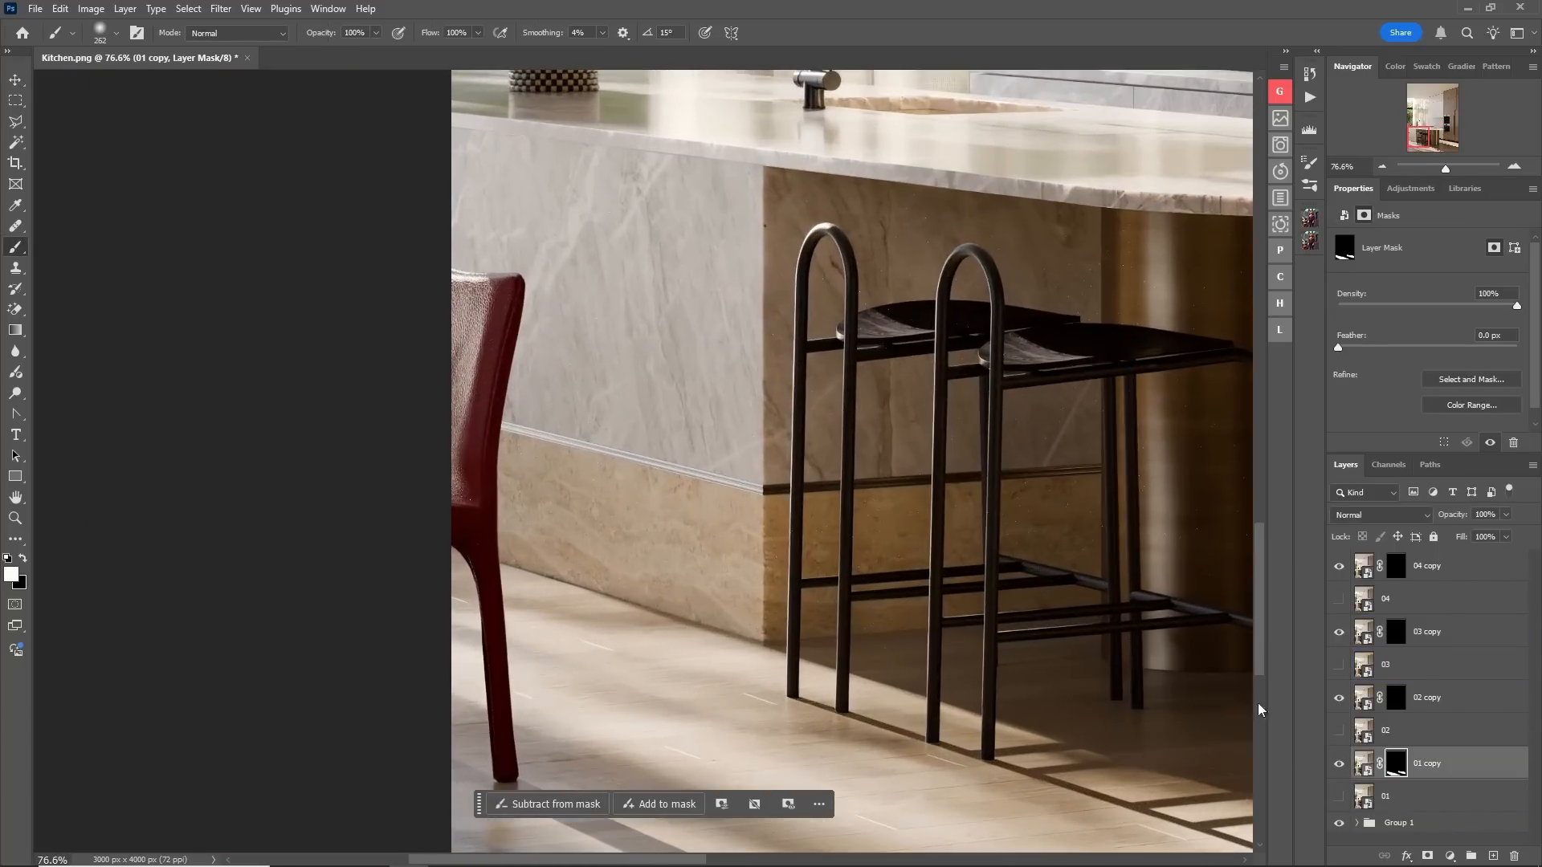
{"action": "left_click", "coordinate": [1339, 800]}
{"action": "left_click", "coordinate": [1339, 800]}
{"action": "left_click", "coordinate": [1339, 733]}
{"action": "left_click", "coordinate": [1339, 733]}
{"action": "left_click", "coordinate": [1339, 732]}
{"action": "left_click", "coordinate": [1338, 668]}
{"action": "left_click", "coordinate": [1338, 668]}
{"action": "left_click", "coordinate": [1338, 668]}
{"action": "left_click", "coordinate": [1338, 669]}
{"action": "left_click", "coordinate": [1340, 601]}
{"action": "left_click", "coordinate": [1339, 600]}
{"action": "left_click", "coordinate": [1339, 732]}
Paint white on the 01 copy layer mask along the trim line of the island side with a small brush.
{"action": "left_click", "coordinate": [1396, 568]}
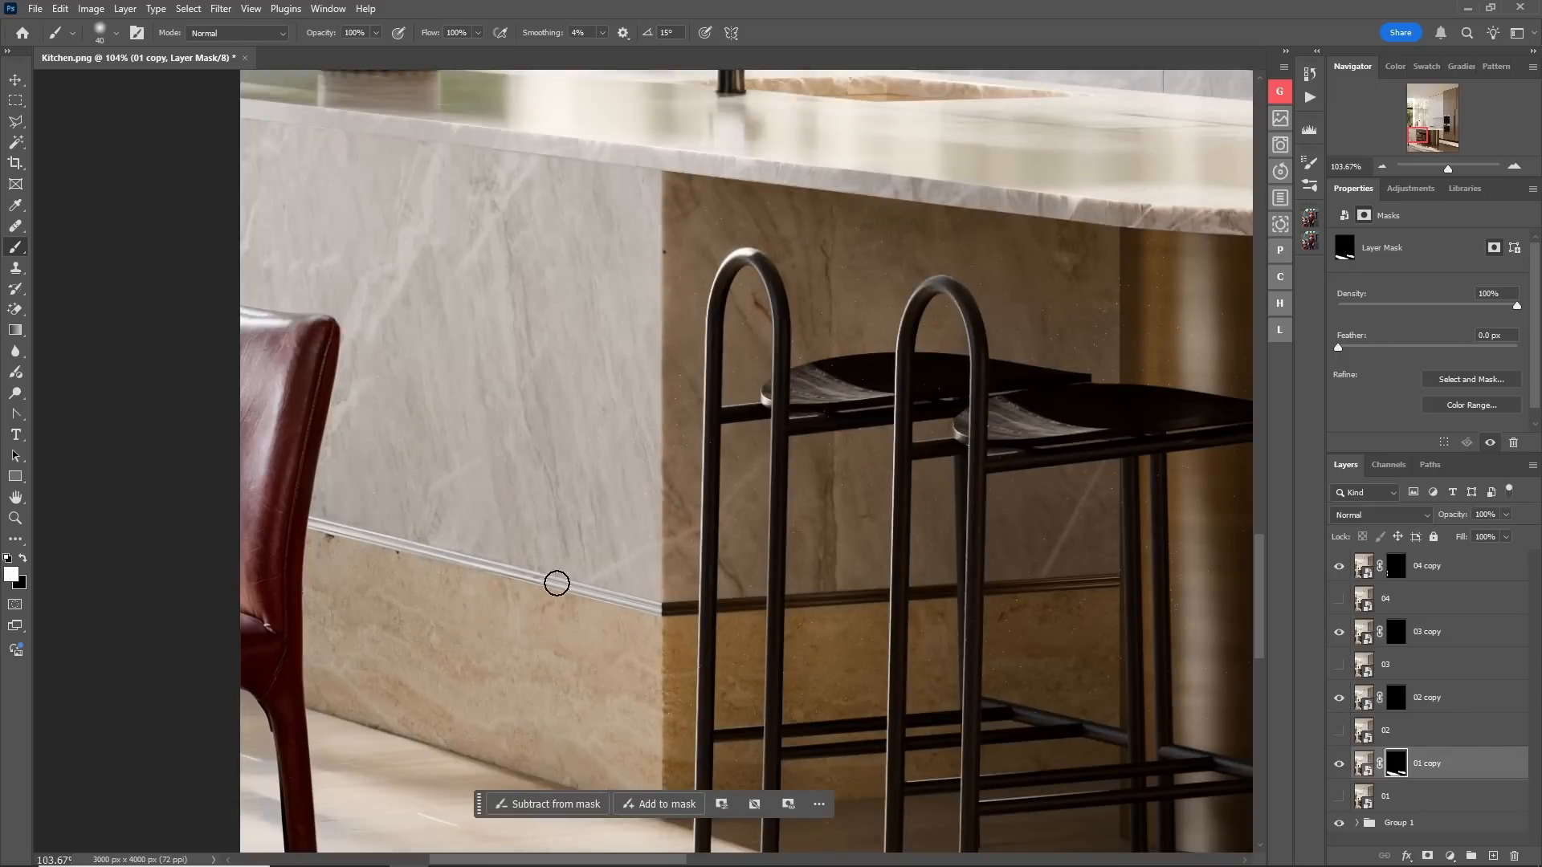
{"action": "left_click_drag", "start_coordinate": [554, 578], "coordinate": [734, 686]}
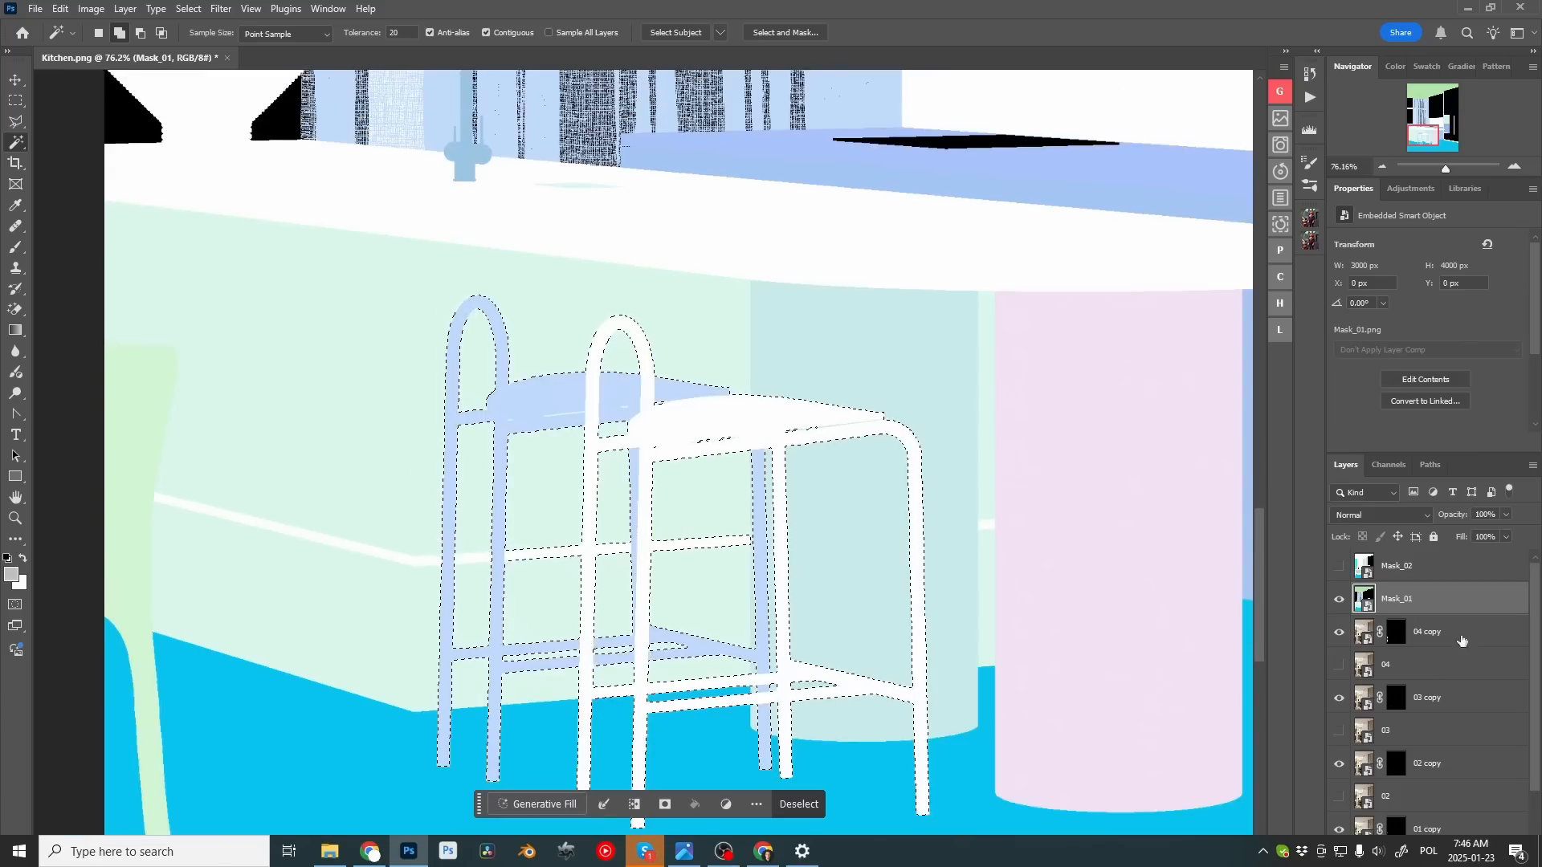
Compare the faucet and curtain with and without upscaled layer 02.
{"action": "scroll", "coordinate": [685, 482], "scroll_direction": "up", "scroll_amount": 5, "text": "alt"}
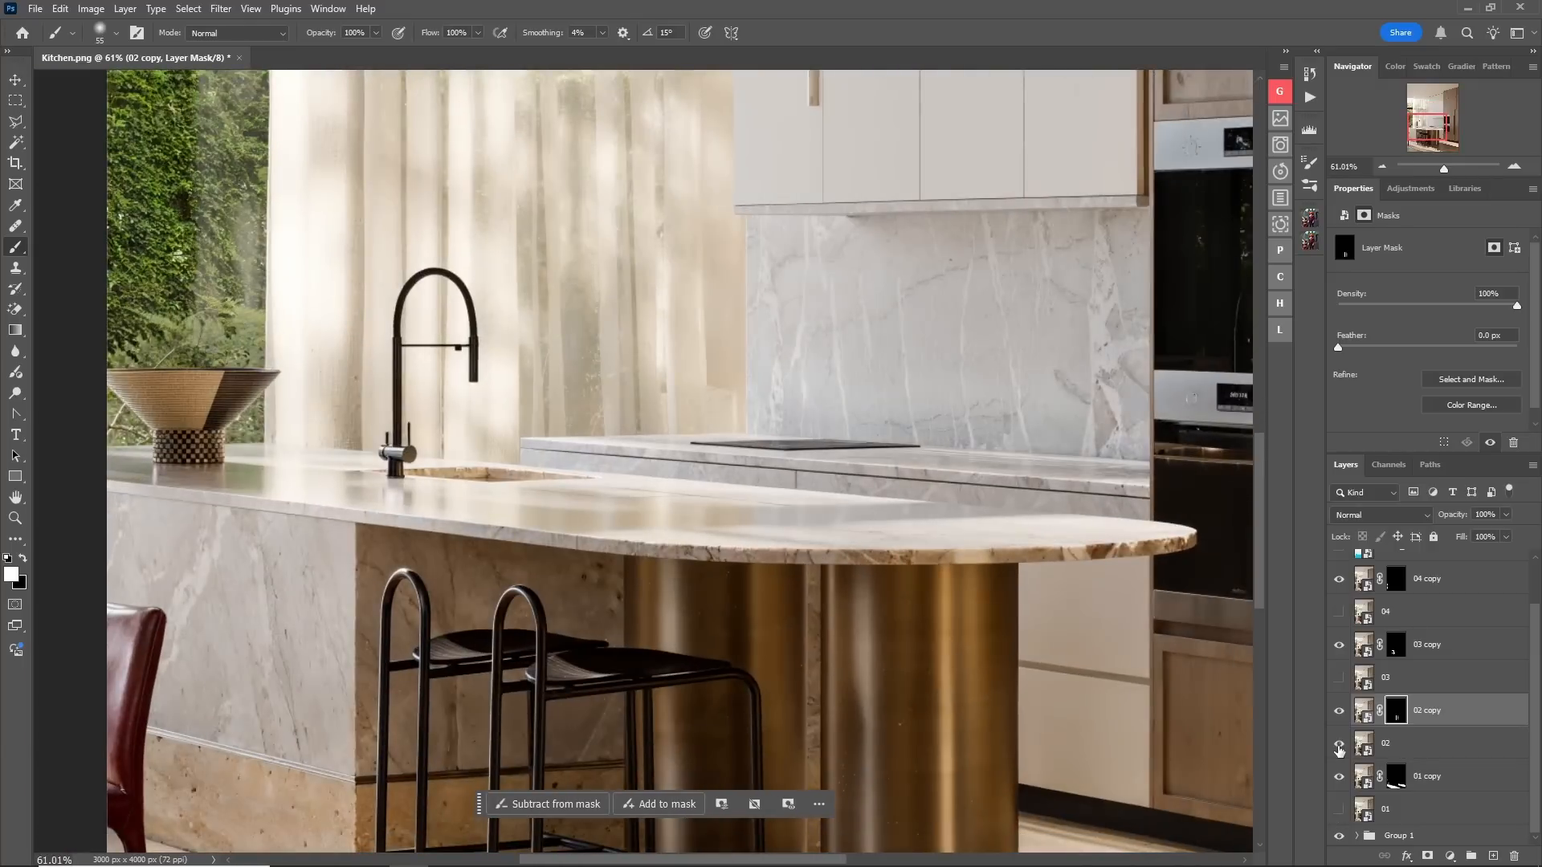
{"action": "left_click", "coordinate": [1340, 746]}
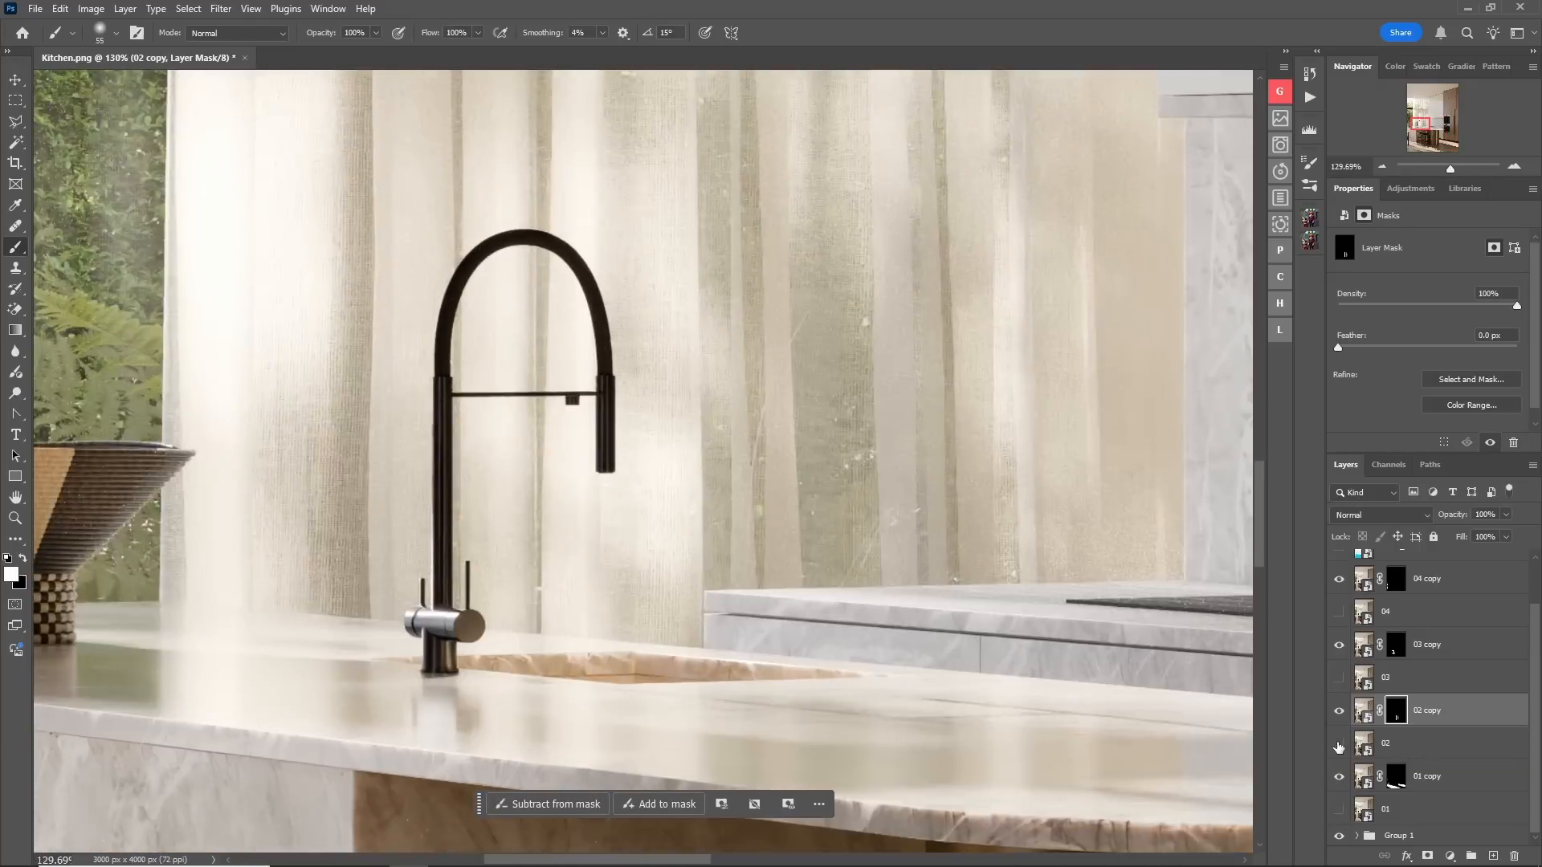
{"action": "left_click", "coordinate": [1339, 744]}
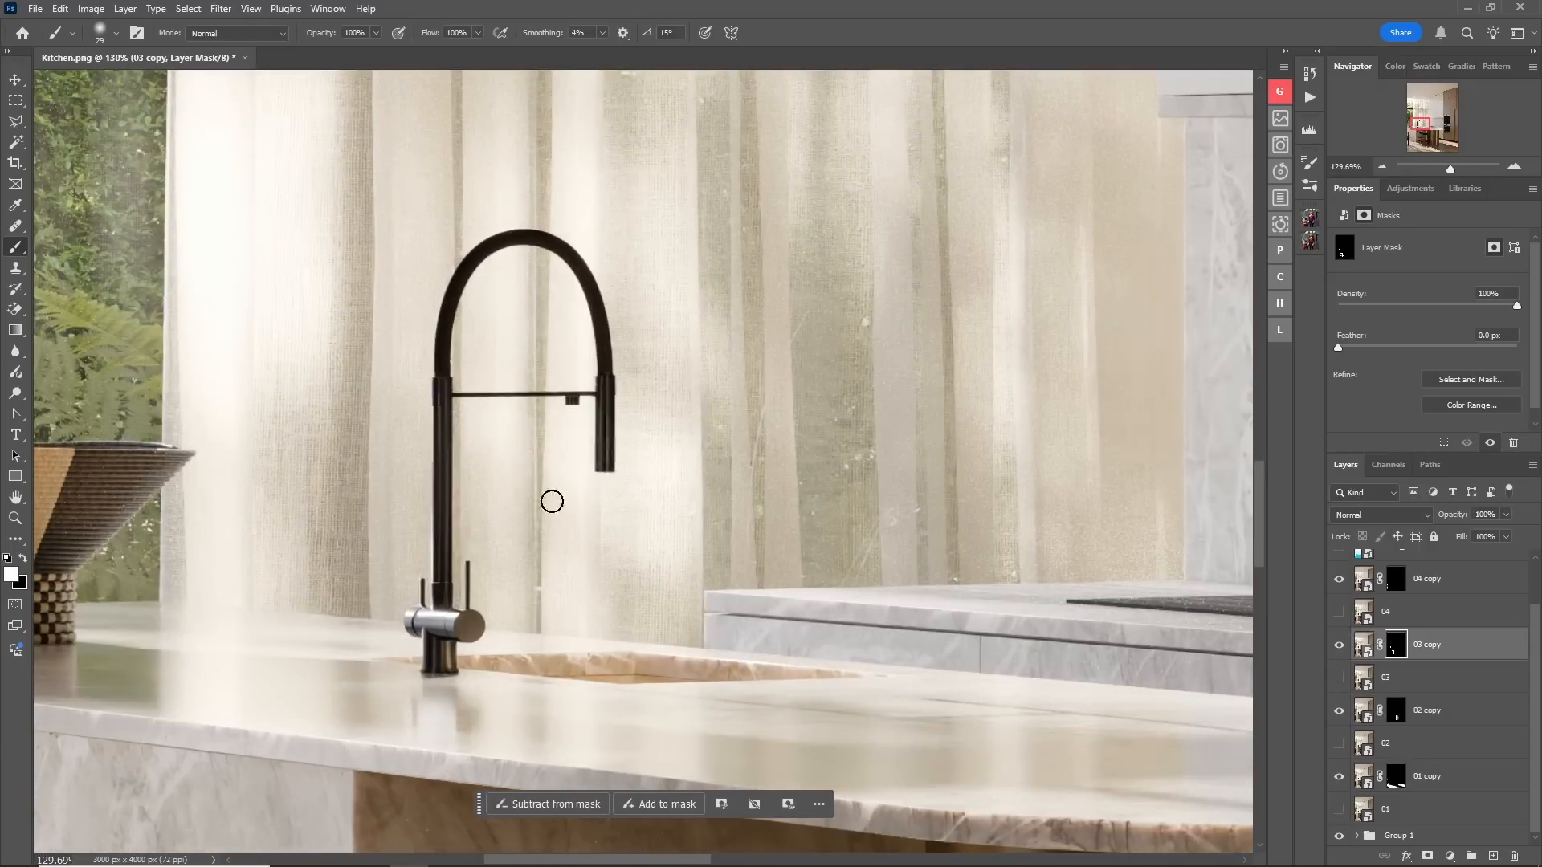
{"action": "left_click", "coordinate": [1339, 744]}
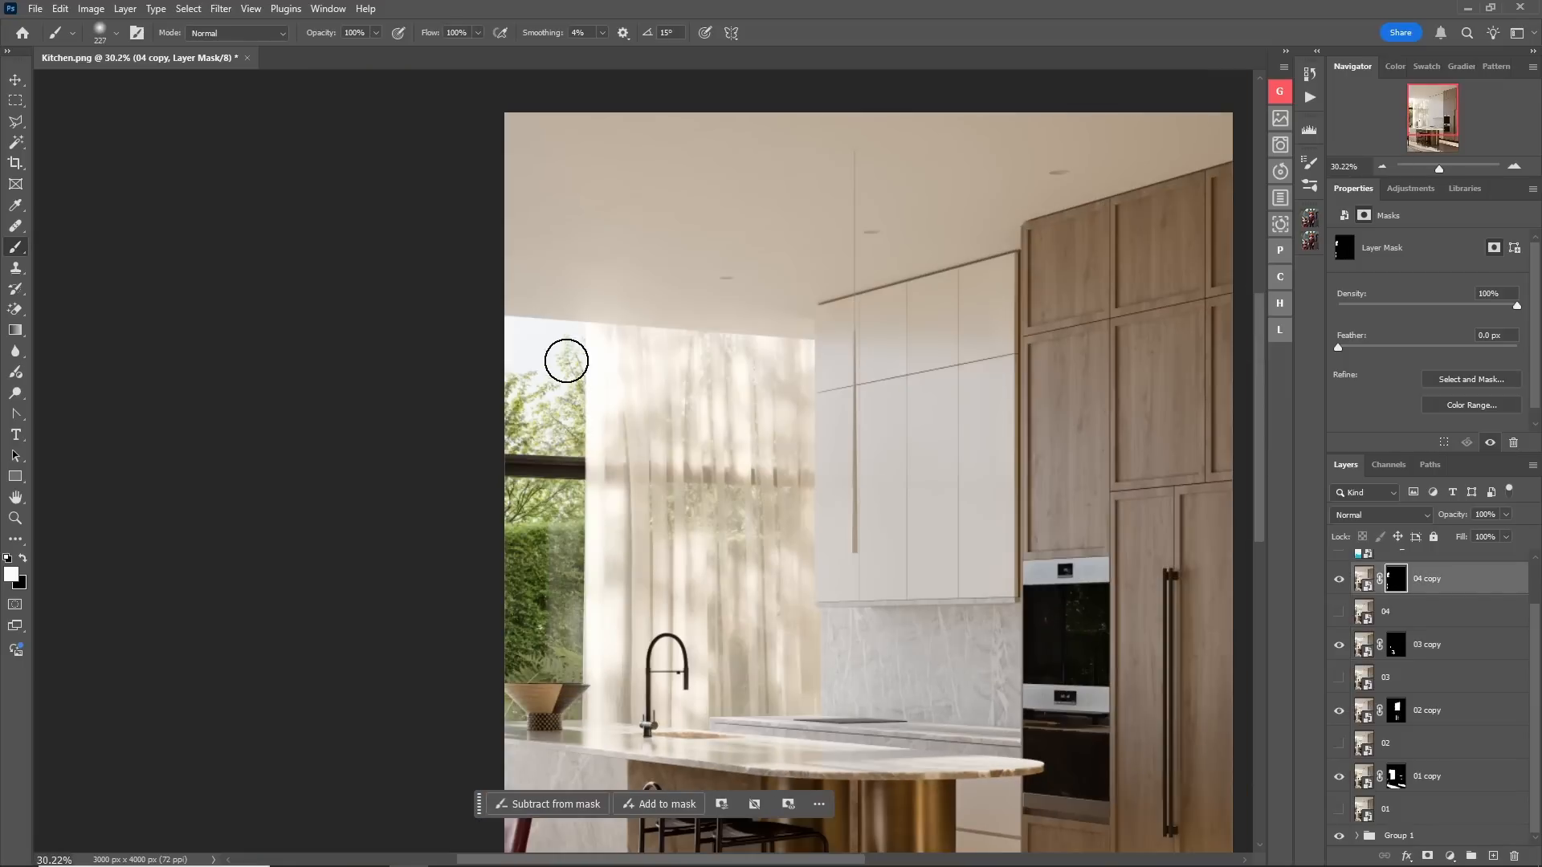
Copy the merged result of the whole visible image and paste it as a new layer above 04 copy.
{"action": "scroll", "coordinate": [540, 522], "scroll_direction": "down", "scroll_amount": 3, "text": "alt"}
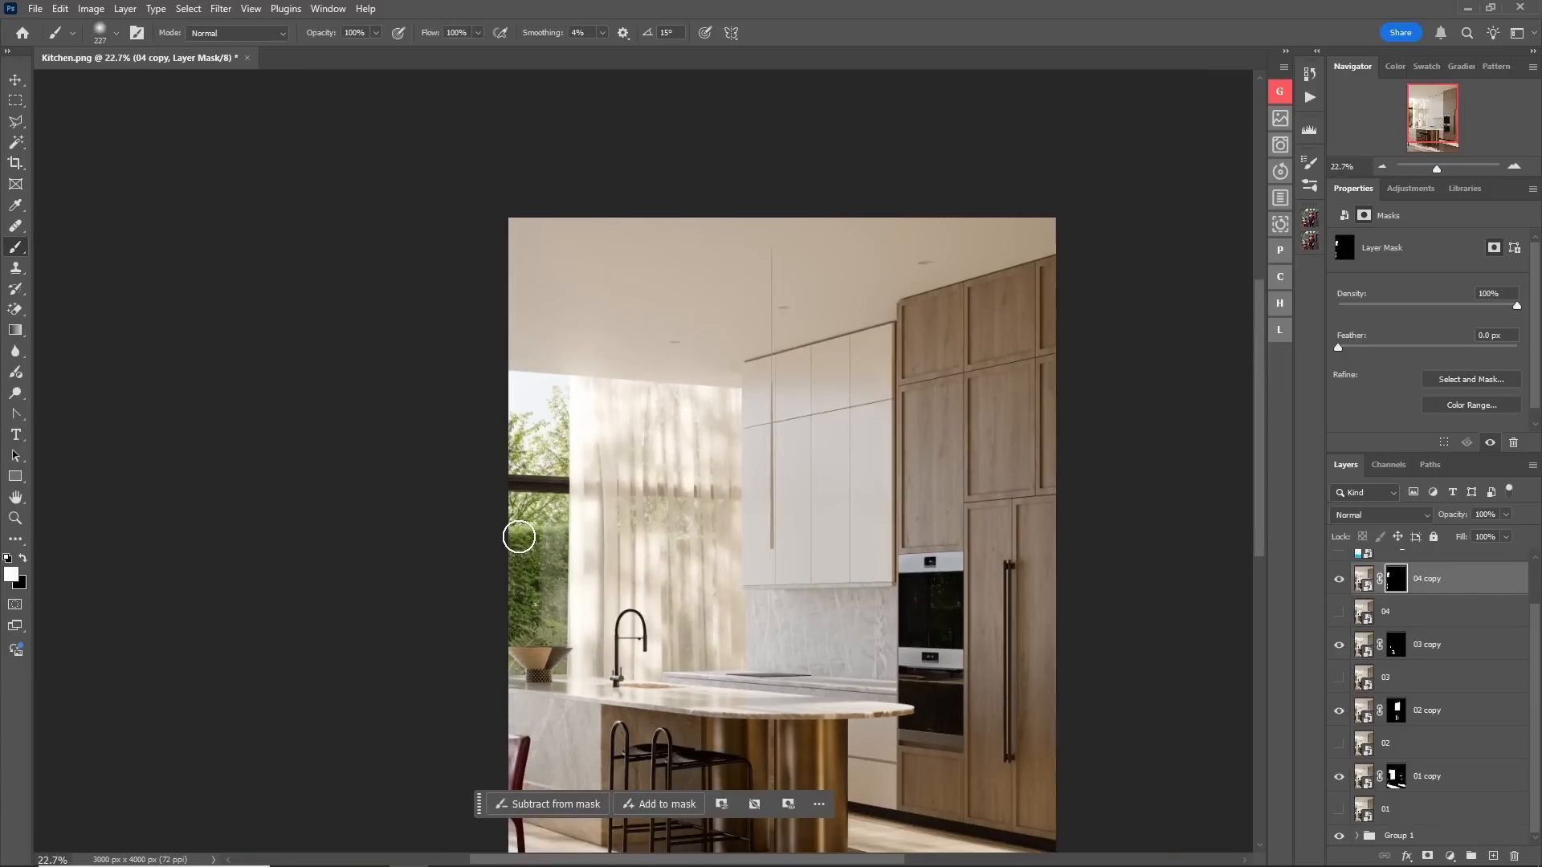
{"action": "scroll", "coordinate": [948, 577], "scroll_direction": "down", "scroll_amount": 2}
{"action": "scroll", "coordinate": [836, 570], "scroll_direction": "up", "scroll_amount": 1, "text": "alt"}
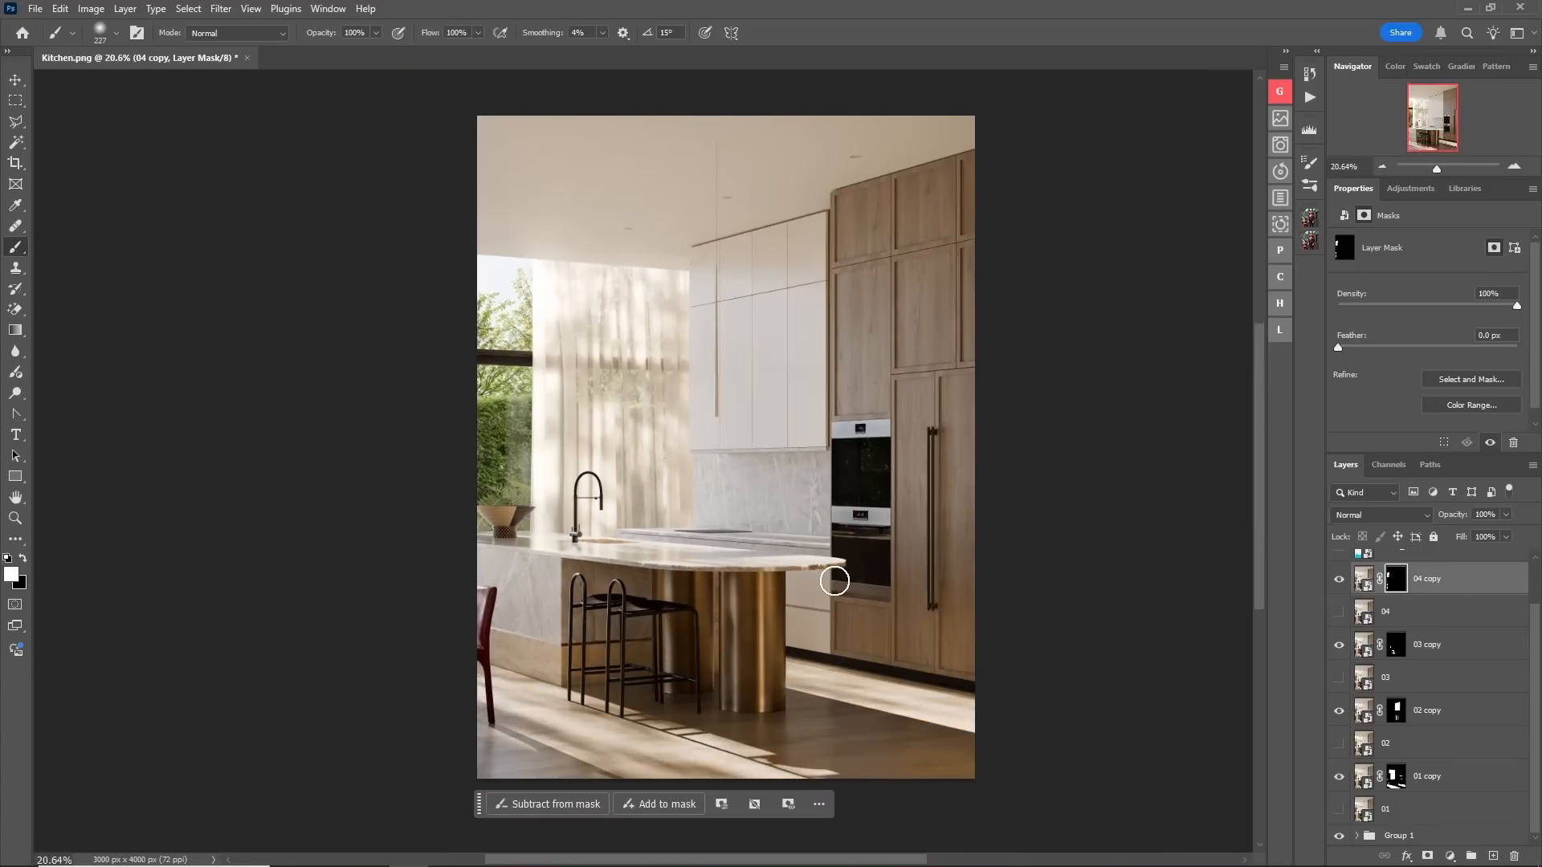
{"action": "key", "text": "v"}
{"action": "scroll", "coordinate": [1481, 725], "scroll_direction": "up", "scroll_amount": 2}
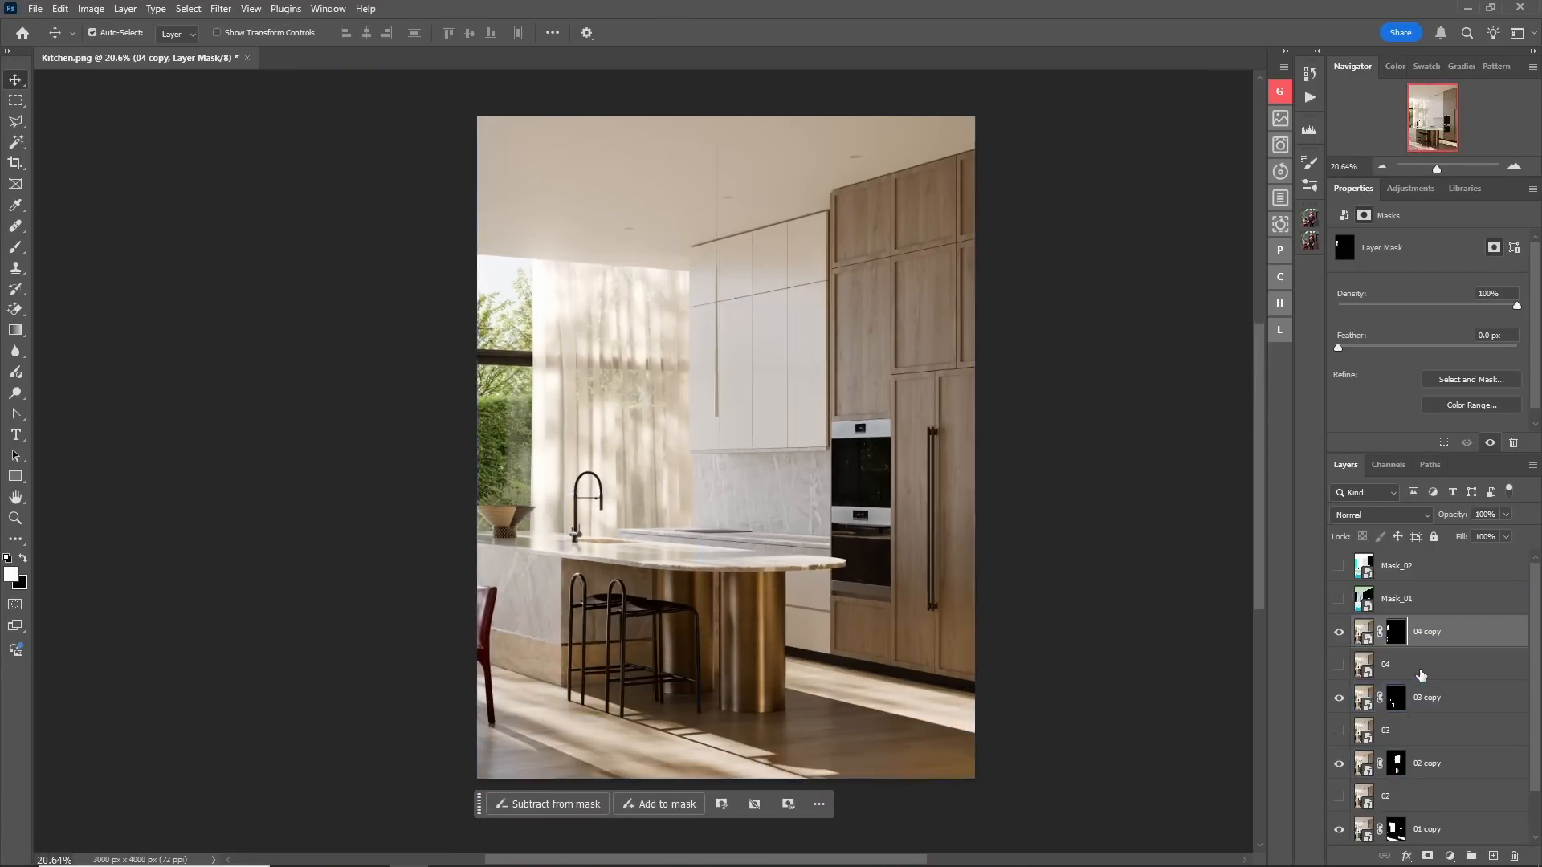
{"action": "key", "text": "ctrl+a"}
{"action": "key", "text": "ctrl+shift+c"}
{"action": "key", "text": "ctrl+v"}
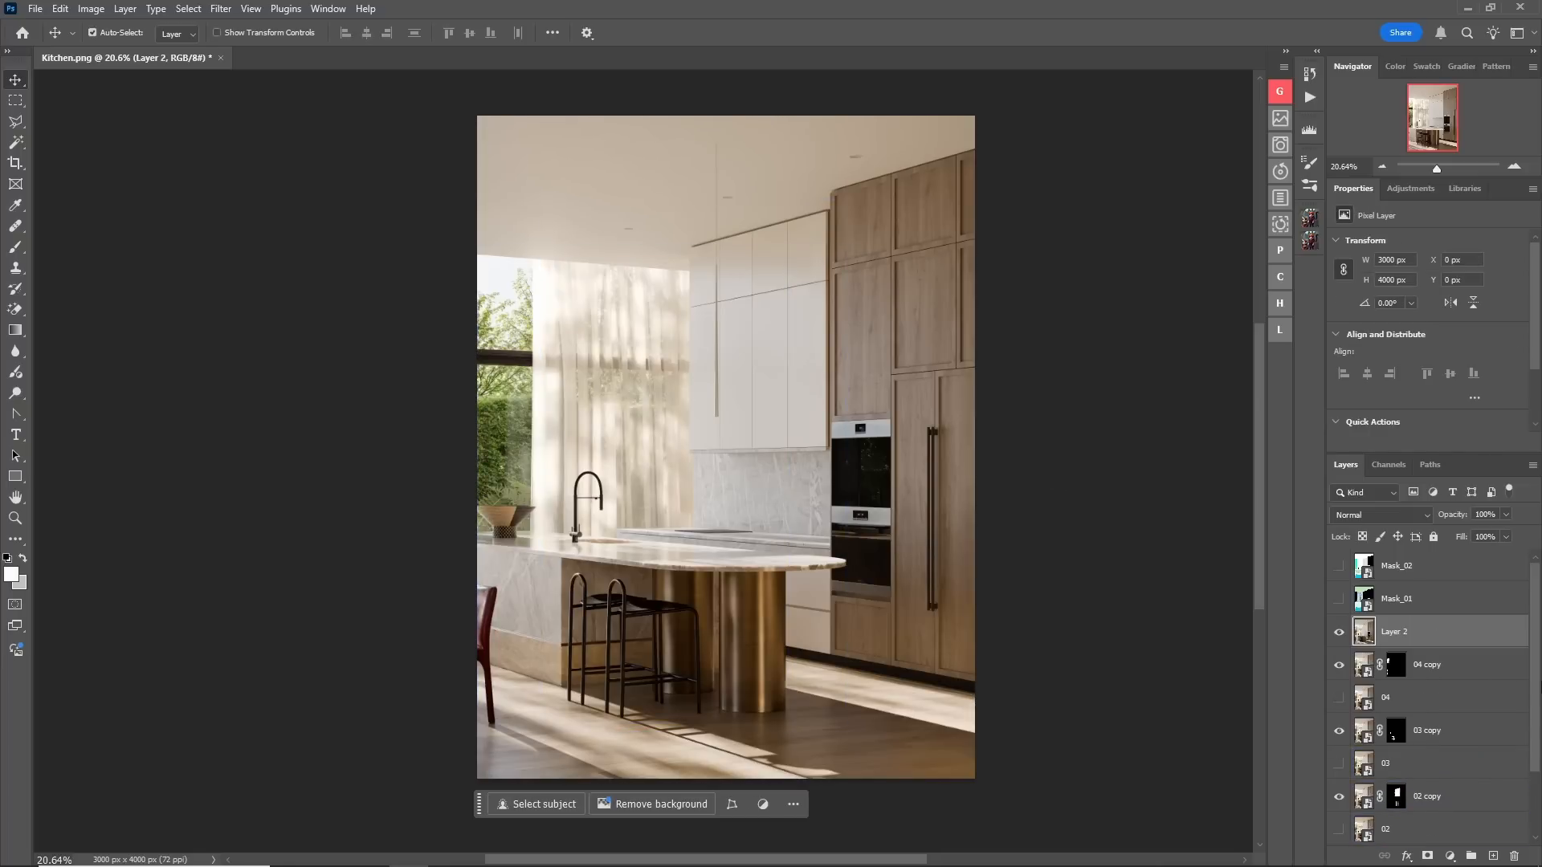
Group the upscaled layers and their masked copies, from 04 copy down to 01, beneath the merged layer.
{"action": "left_click", "coordinate": [1425, 673]}
{"action": "scroll", "coordinate": [1485, 722], "scroll_direction": "down", "scroll_amount": 2}
{"action": "left_click", "coordinate": [1452, 808], "text": "shift"}
{"action": "left_click", "coordinate": [1472, 857]}
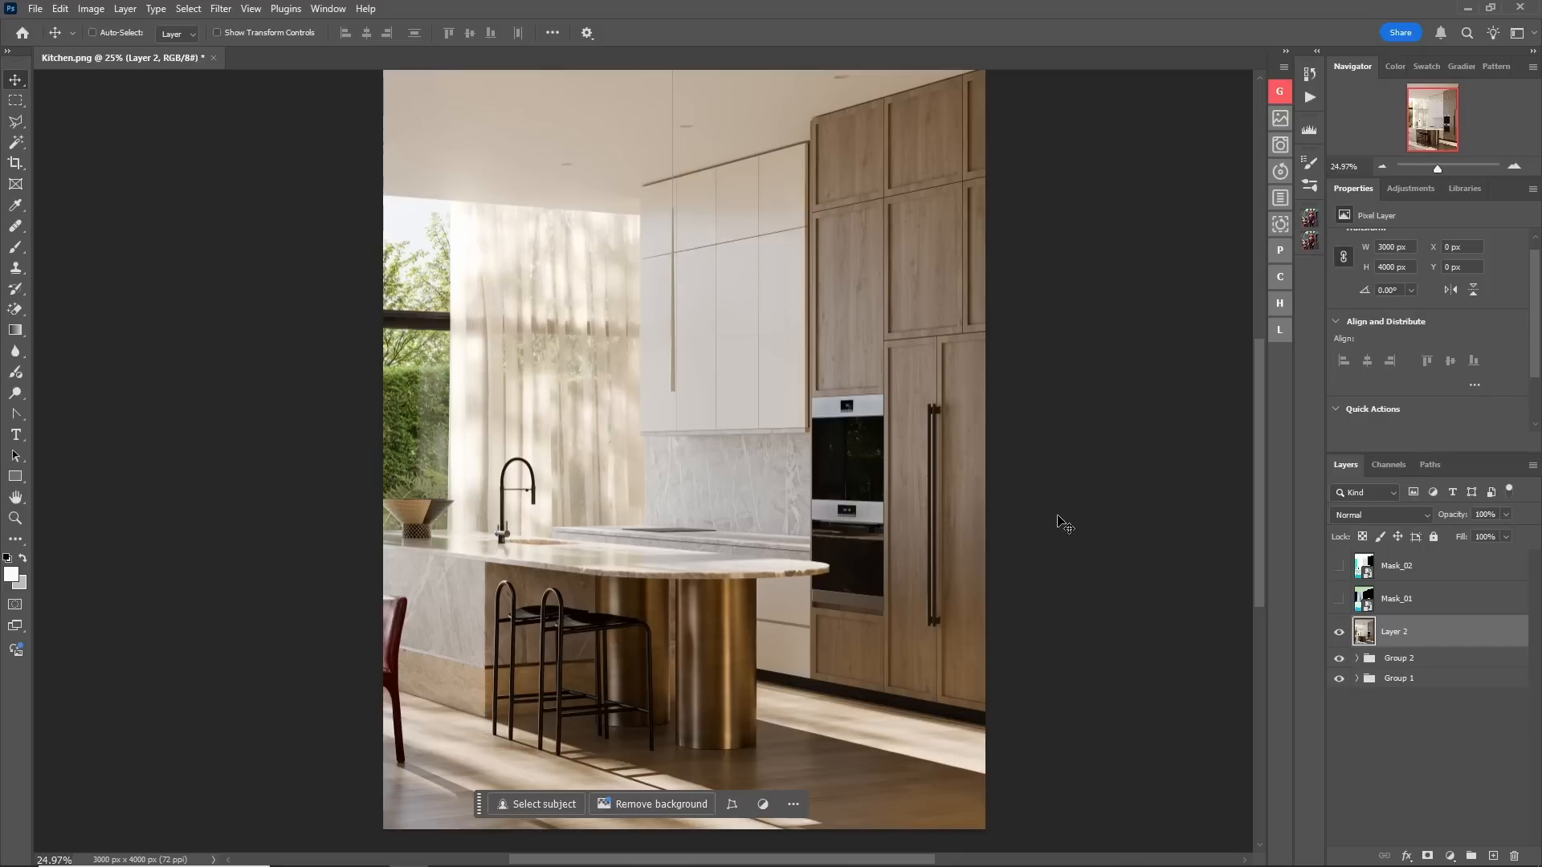
Convert Layer 2 to a smart object and set its blending mode to Soft Light.
{"action": "right_click", "coordinate": [1433, 631]}
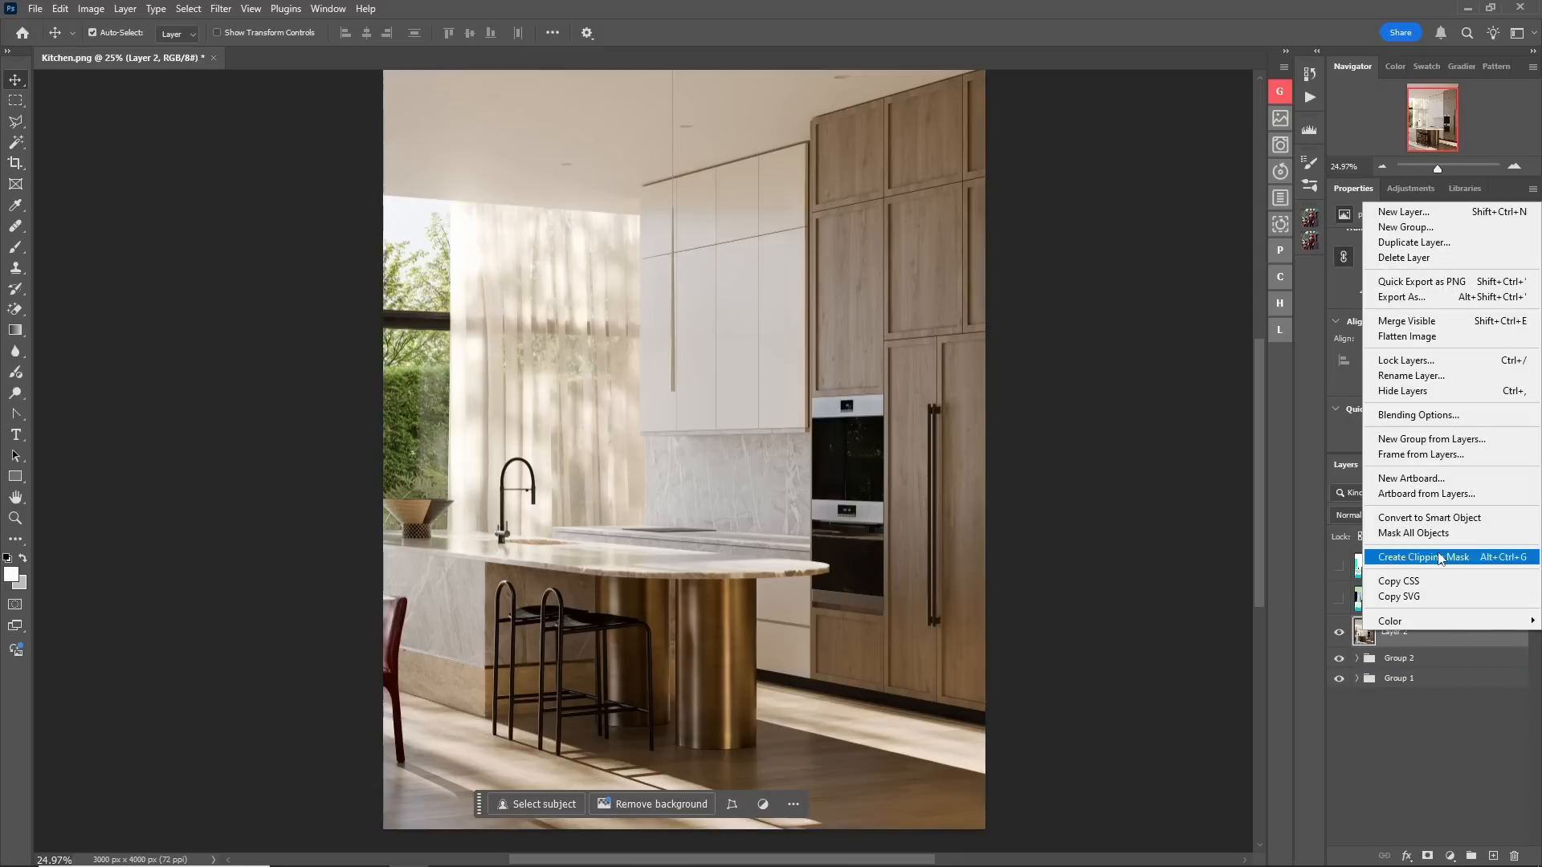
{"action": "left_click", "coordinate": [1414, 519]}
{"action": "left_click", "coordinate": [1335, 516]}
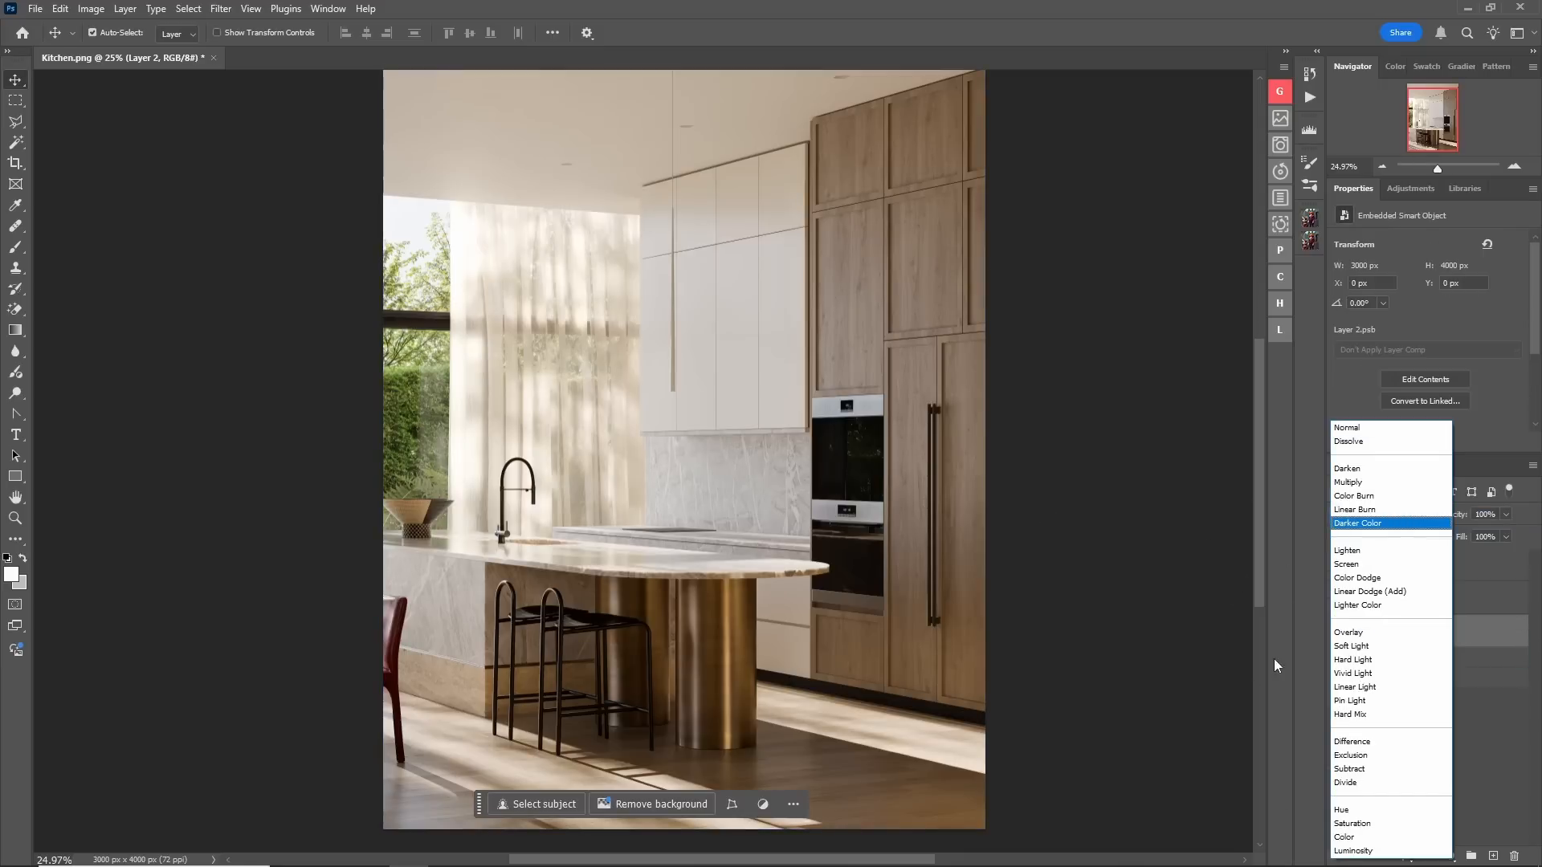
{"action": "left_click", "coordinate": [1342, 647]}
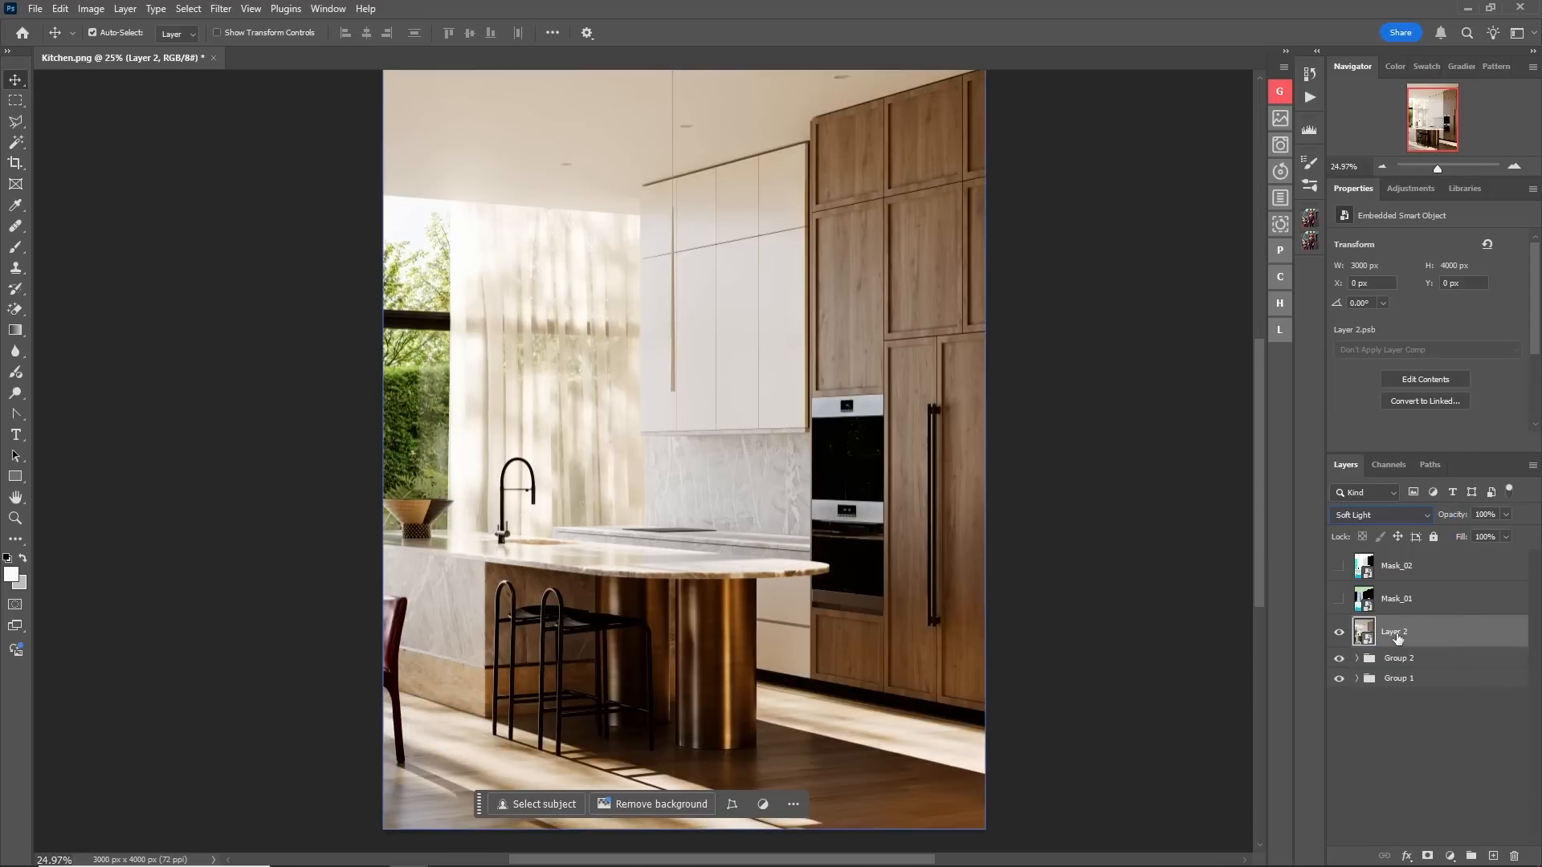
Apply a High Pass filter with a radius of 138.8 pixels to Layer 2.
{"action": "left_click", "coordinate": [225, 9]}
{"action": "mouse_move", "coordinate": [273, 331]}
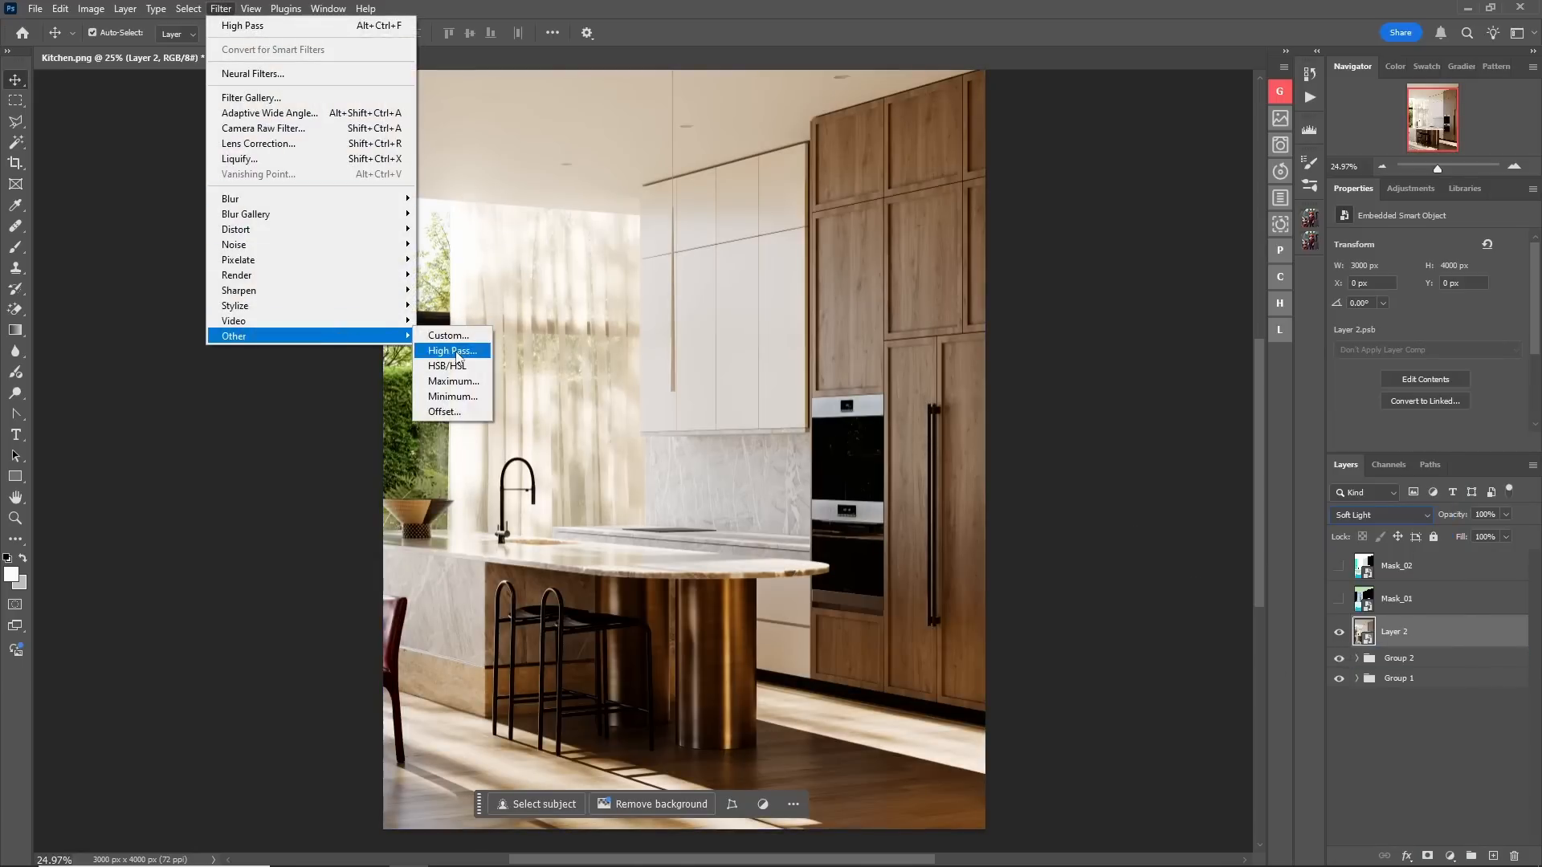
{"action": "left_click", "coordinate": [449, 355]}
{"action": "left_click_drag", "start_coordinate": [1128, 448], "coordinate": [1206, 445]}
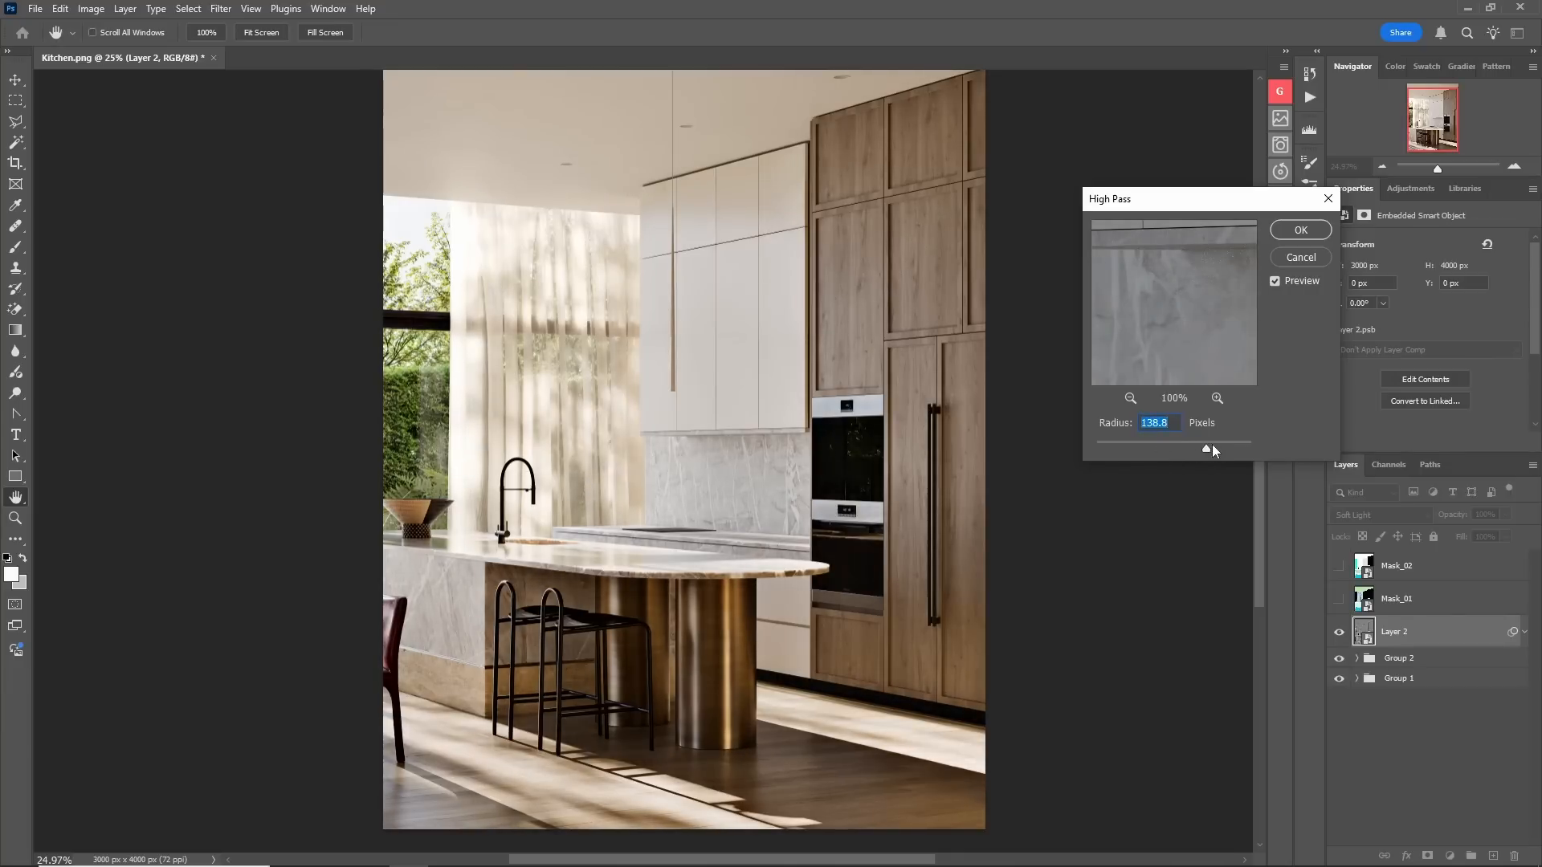
{"action": "left_click", "coordinate": [1300, 230]}
Set Layer 2's opacity to 20% and check its effect by hiding and showing it.
{"action": "left_click", "coordinate": [1508, 515]}
{"action": "left_click_drag", "start_coordinate": [1507, 533], "coordinate": [1452, 528]}
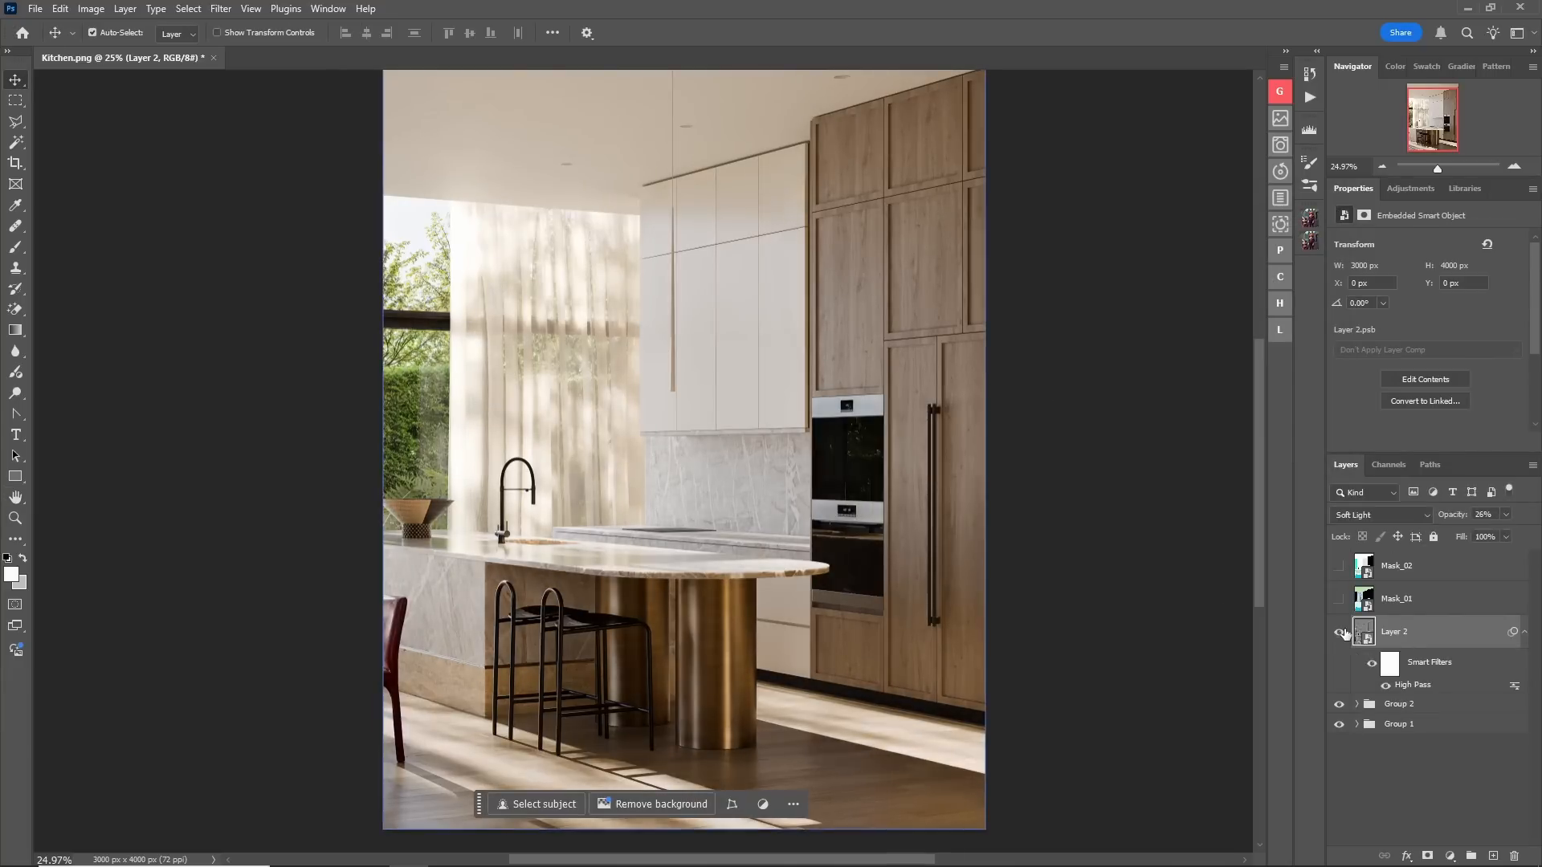
{"action": "type", "text": "20"}
{"action": "key", "text": "Return"}
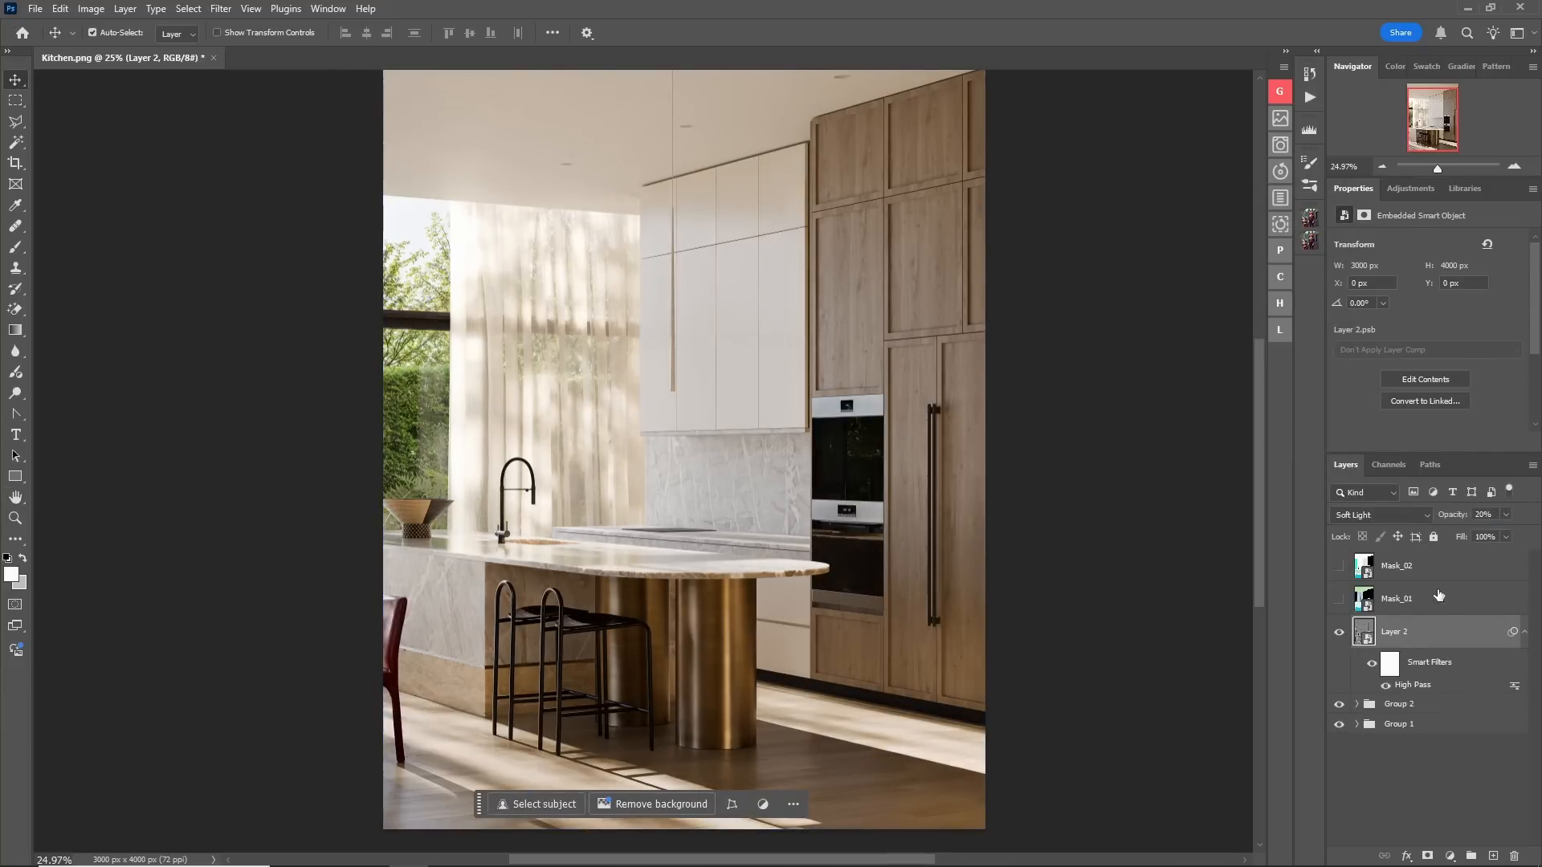
{"action": "left_click", "coordinate": [1339, 632]}
{"action": "left_click", "coordinate": [1339, 633]}
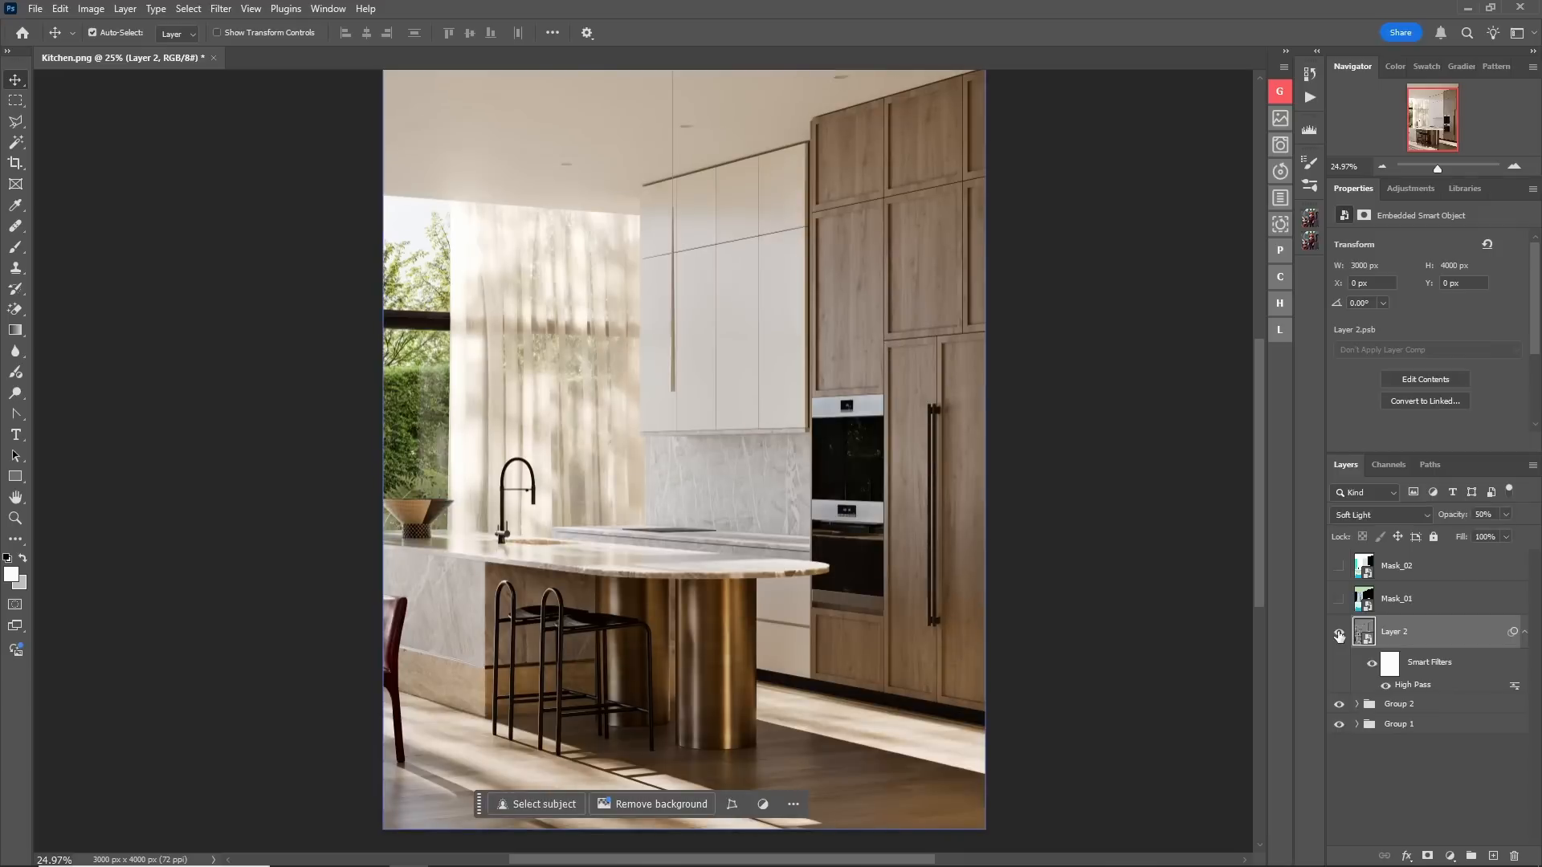
Compare the kitchen image with and without the High Pass layer.
{"action": "left_click", "coordinate": [1339, 632]}
{"action": "left_click", "coordinate": [1339, 633]}
{"action": "left_click", "coordinate": [1339, 633]}
{"action": "left_click", "coordinate": [1339, 633]}
{"action": "left_click", "coordinate": [1339, 635]}
{"action": "left_click", "coordinate": [1339, 634]}
{"action": "left_click", "coordinate": [1339, 636]}
{"action": "left_click", "coordinate": [1338, 640]}
Set Layer 2's opacity to 15% and check the effect with the layer hidden and shown.
{"action": "key", "text": "1"}
{"action": "left_click", "coordinate": [1343, 635]}
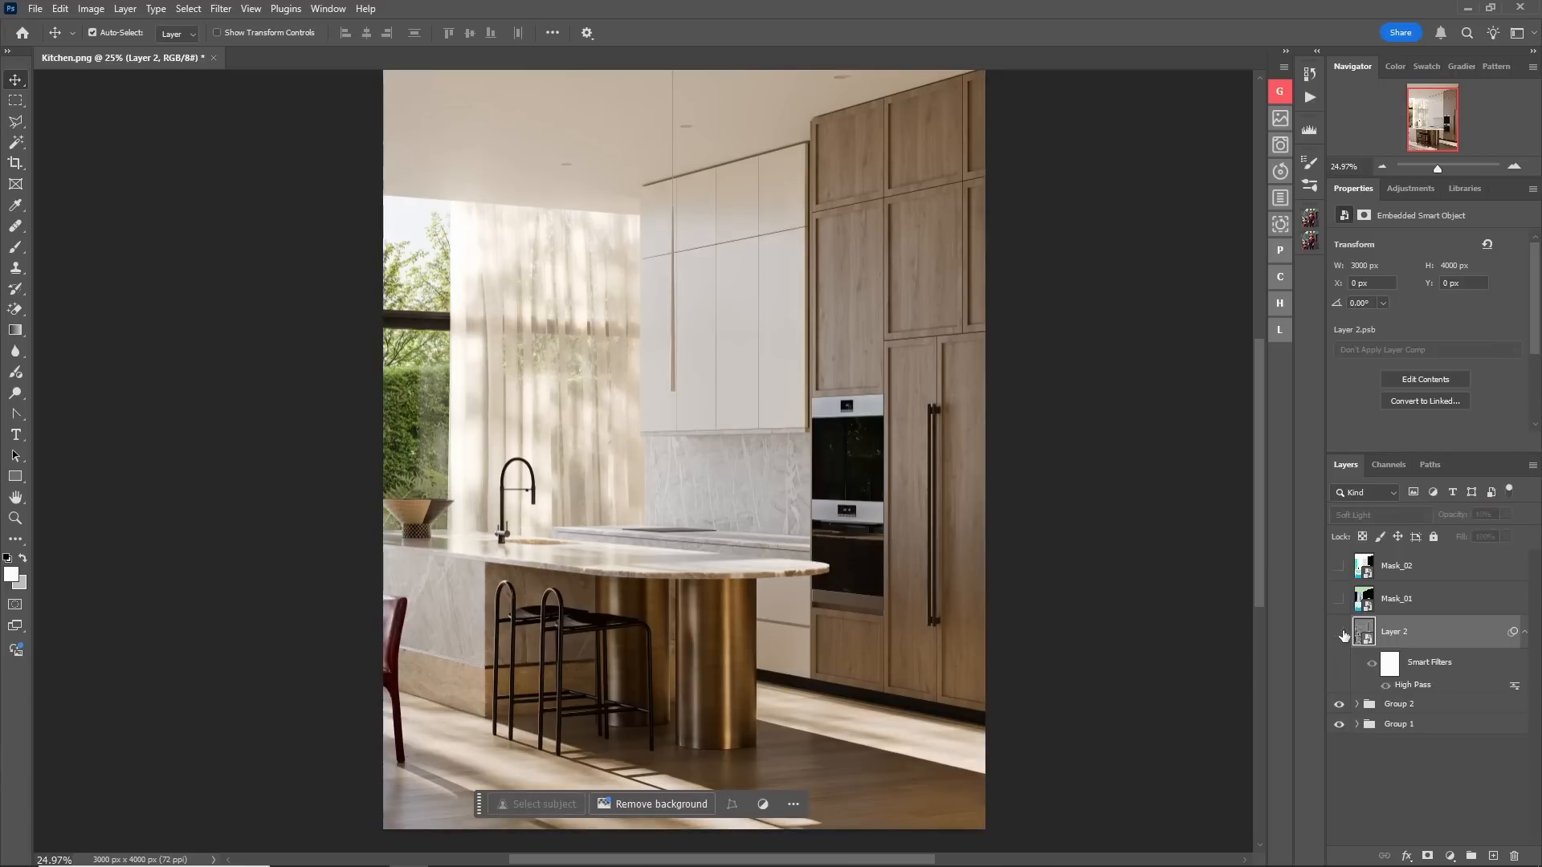
{"action": "left_click", "coordinate": [1342, 634]}
{"action": "left_click", "coordinate": [1341, 634]}
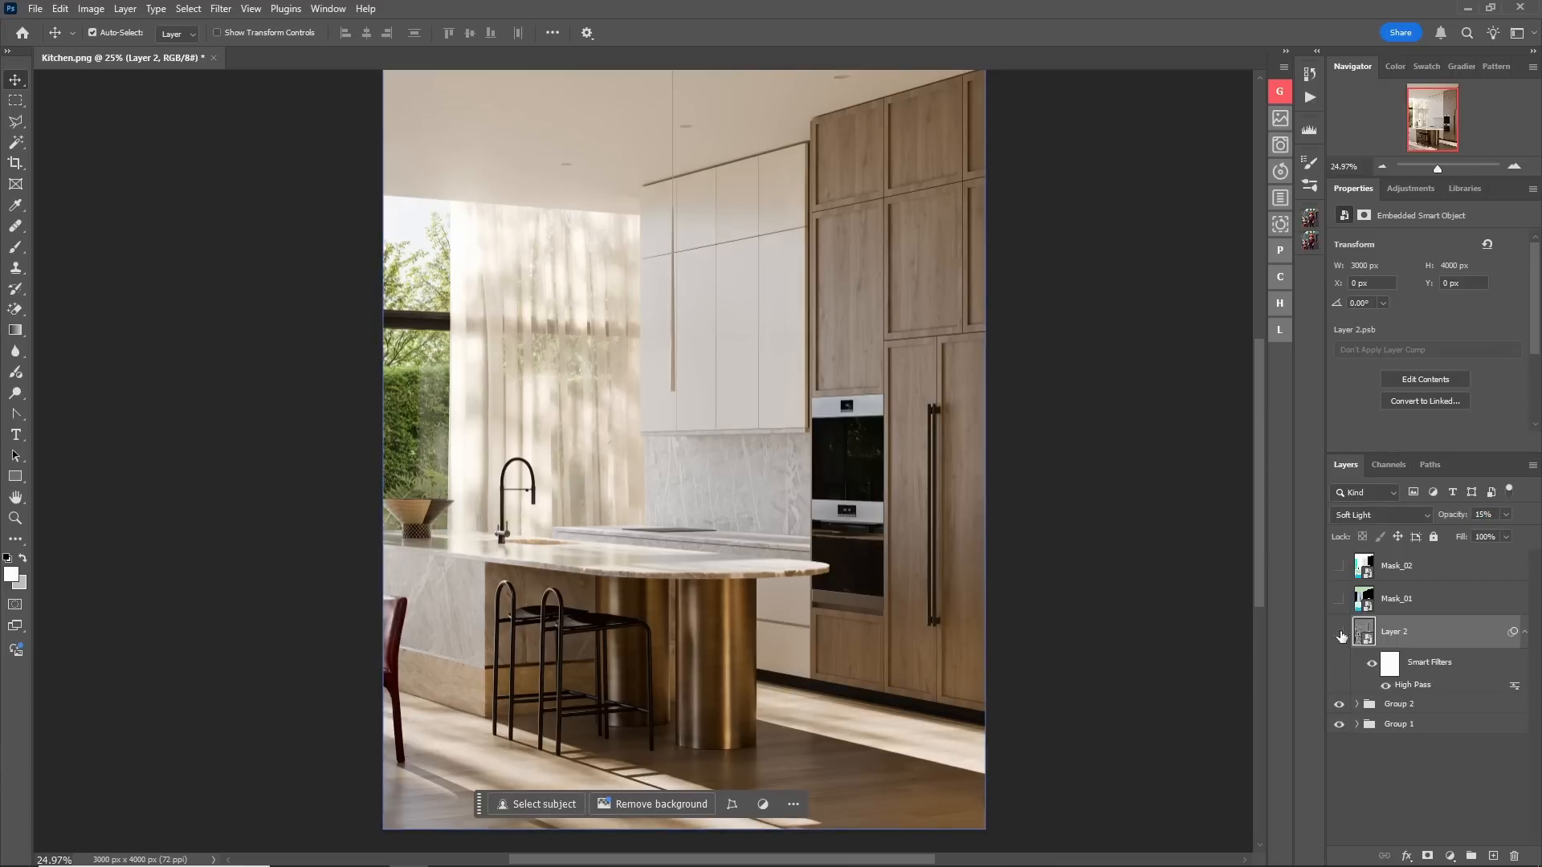
Duplicate Layer 2, set the duplicate's opacity to 50%, and give it a black layer mask.
{"action": "key", "text": "ctrl+j"}
{"action": "key", "text": "5"}
{"action": "left_click", "coordinate": [1427, 856]}
{"action": "key", "text": "ctrl+i"}
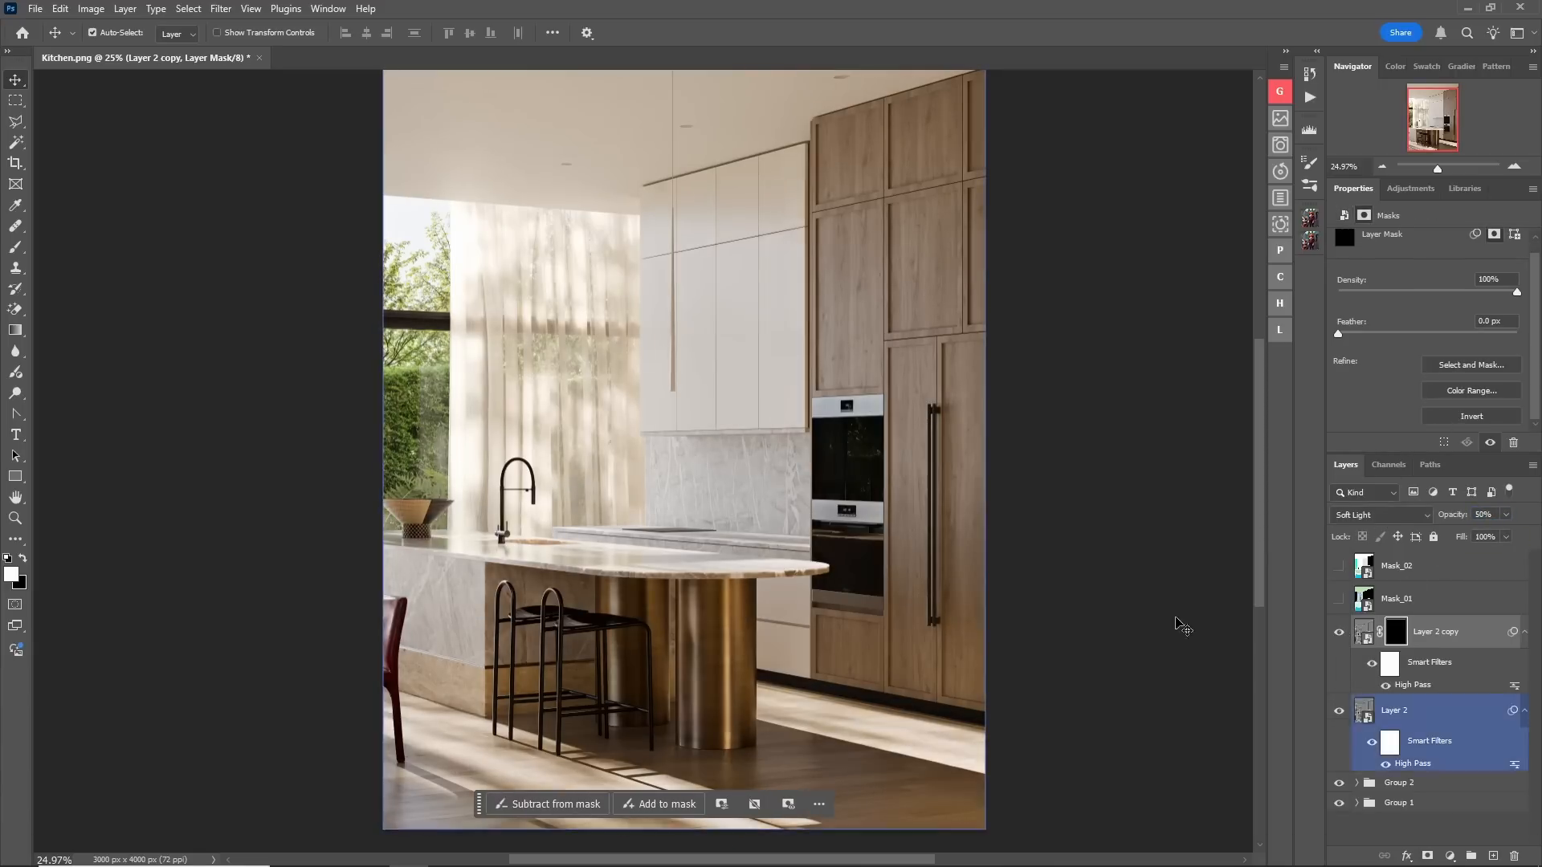
Duplicate Layer 2 once more, raise the new copy's opacity, and hide it.
{"action": "left_click", "coordinate": [1401, 711]}
{"action": "key", "text": "ctrl+j"}
{"action": "left_click", "coordinate": [1506, 515]}
{"action": "left_click_drag", "start_coordinate": [1463, 533], "coordinate": [1530, 533]}
{"action": "left_click", "coordinate": [1339, 711]}
Paint white on the Layer 2 copy mask over the marble backsplash and back countertop, and compare against Layer 2 copy 2.
{"action": "left_click", "coordinate": [1396, 632]}
{"action": "key", "text": "b"}
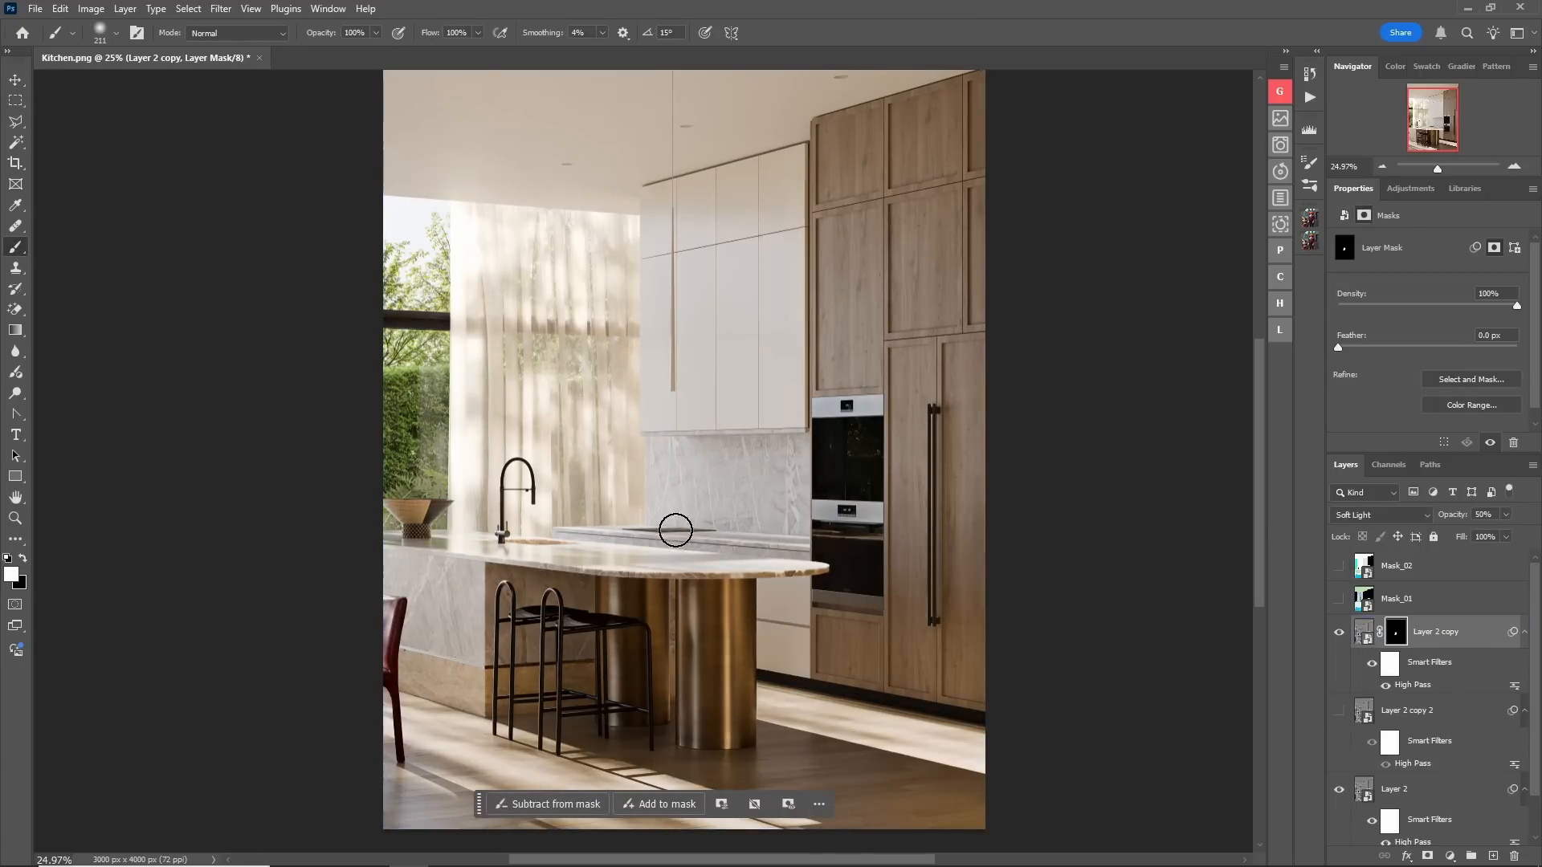
{"action": "left_click_drag", "start_coordinate": [804, 453], "coordinate": [783, 510]}
{"action": "right_click_drag", "start_coordinate": [706, 543], "coordinate": [685, 543], "text": "alt"}
{"action": "left_click_drag", "start_coordinate": [706, 543], "coordinate": [599, 530]}
{"action": "right_click_drag", "start_coordinate": [724, 502], "coordinate": [749, 502], "text": "alt"}
{"action": "left_click_drag", "start_coordinate": [724, 503], "coordinate": [724, 458]}
{"action": "left_click", "coordinate": [1340, 711]}
{"action": "left_click", "coordinate": [1339, 712]}
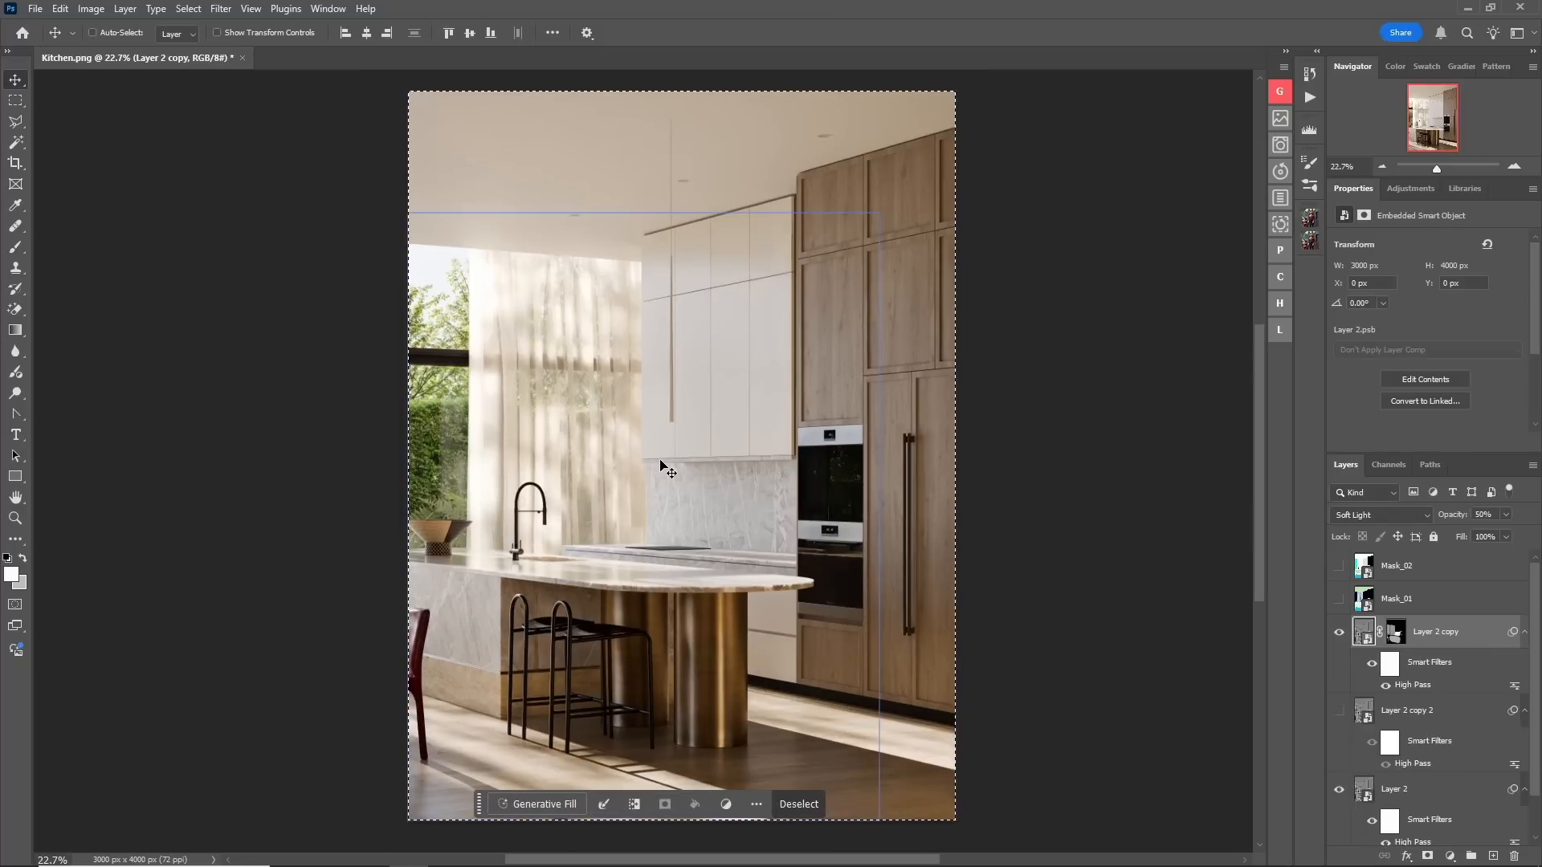
Stamp all visible layers into a new layer above Layer 2 copy and convert it to a smart object.
{"action": "key", "text": "ctrl+shift+alt+e"}
{"action": "right_click", "coordinate": [1423, 631]}
{"action": "left_click", "coordinate": [1435, 521]}
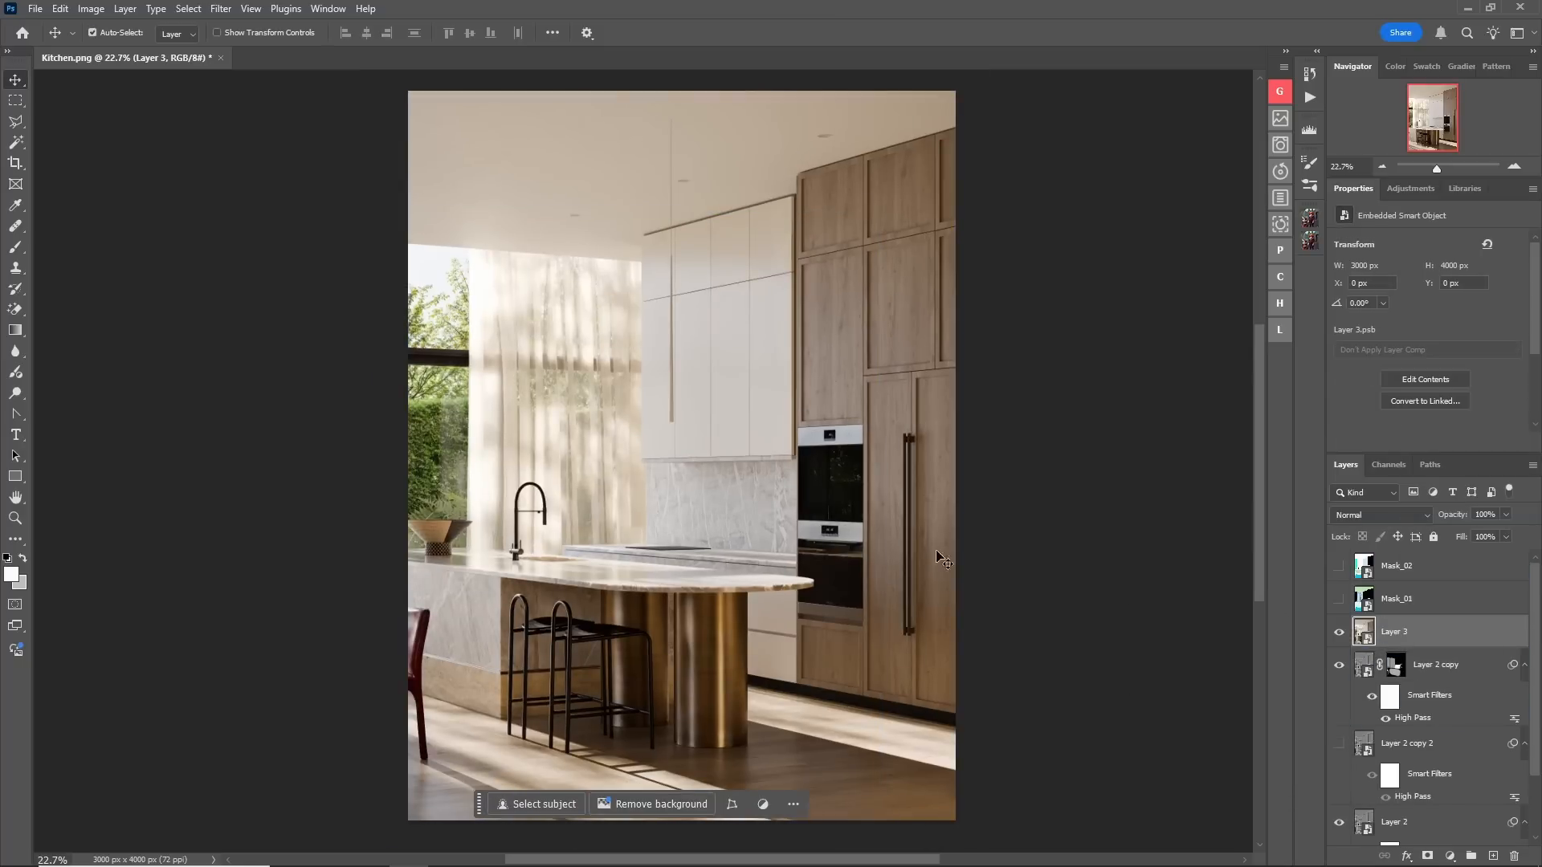
Open the Camera Raw Filter on Layer 3 and compare the image with and without the automatic adjustments, leaving them off.
{"action": "key", "text": "ctrl+shift+a"}
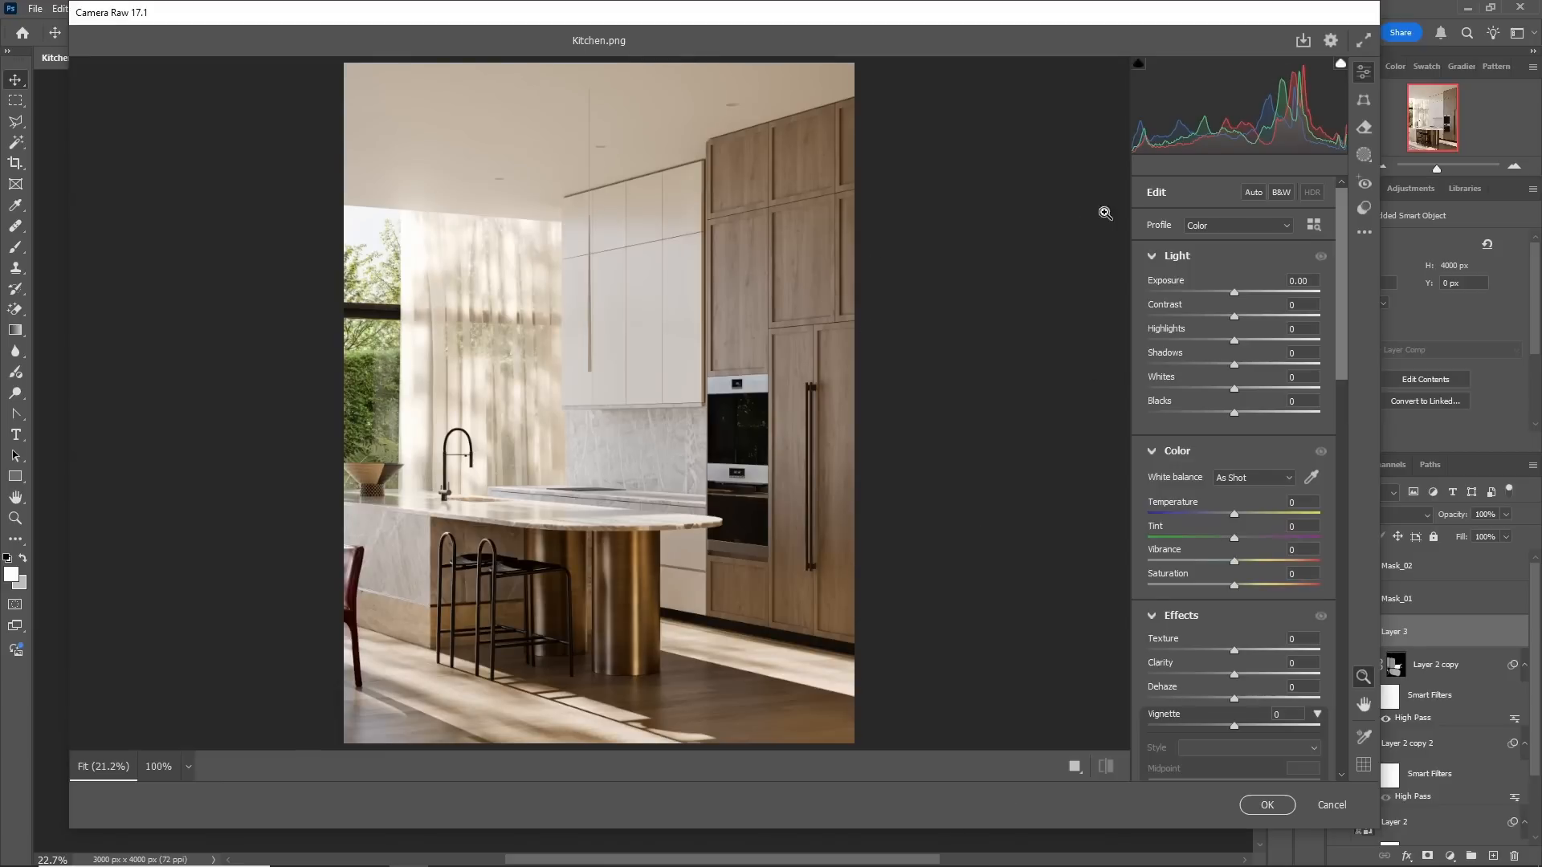
{"action": "left_click", "coordinate": [1255, 193]}
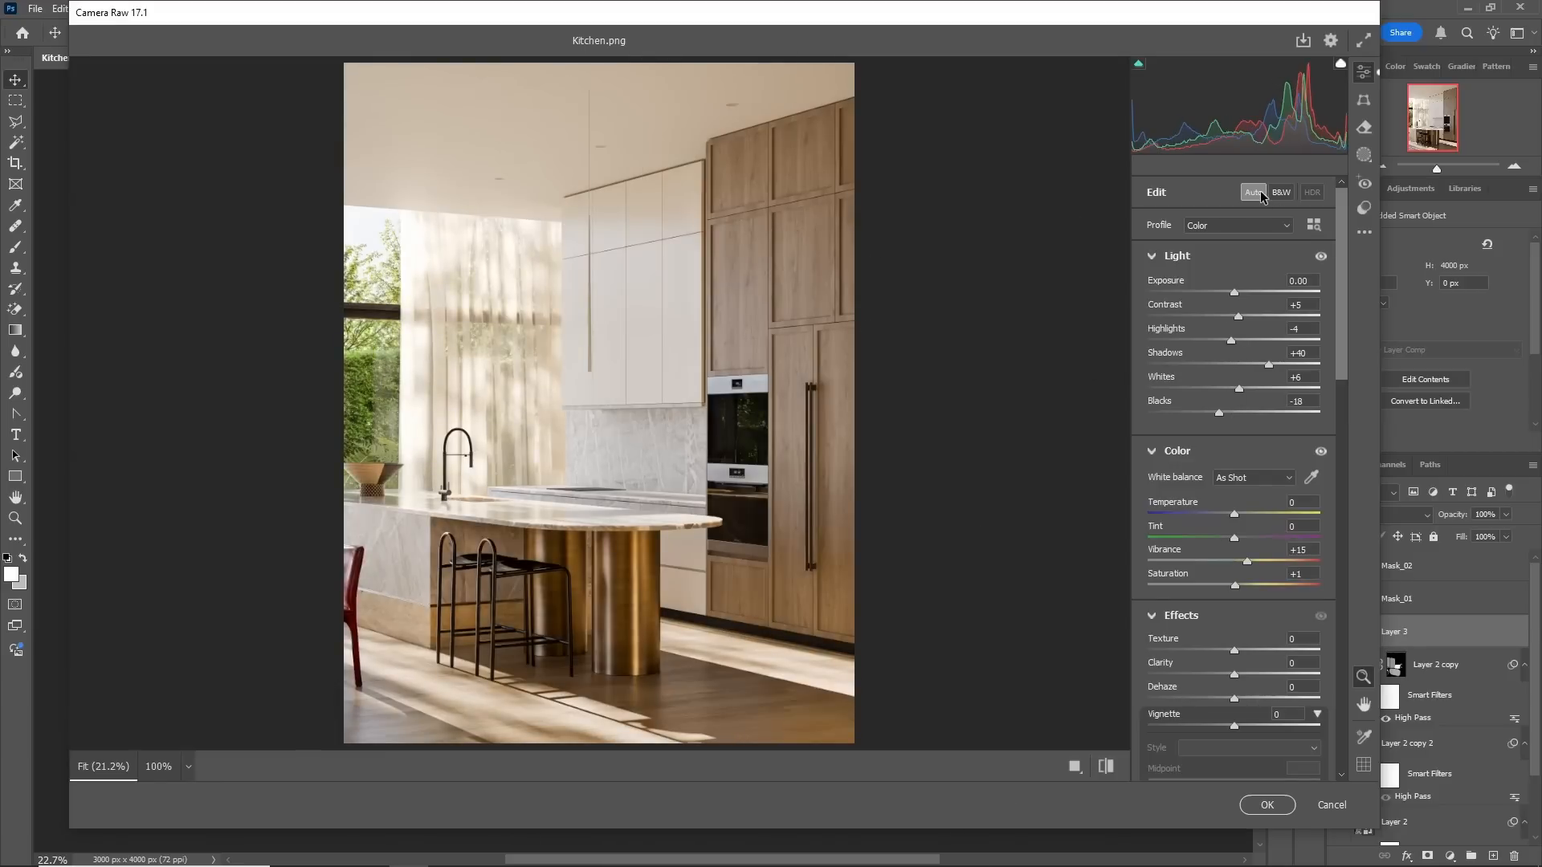
{"action": "left_click", "coordinate": [1258, 194]}
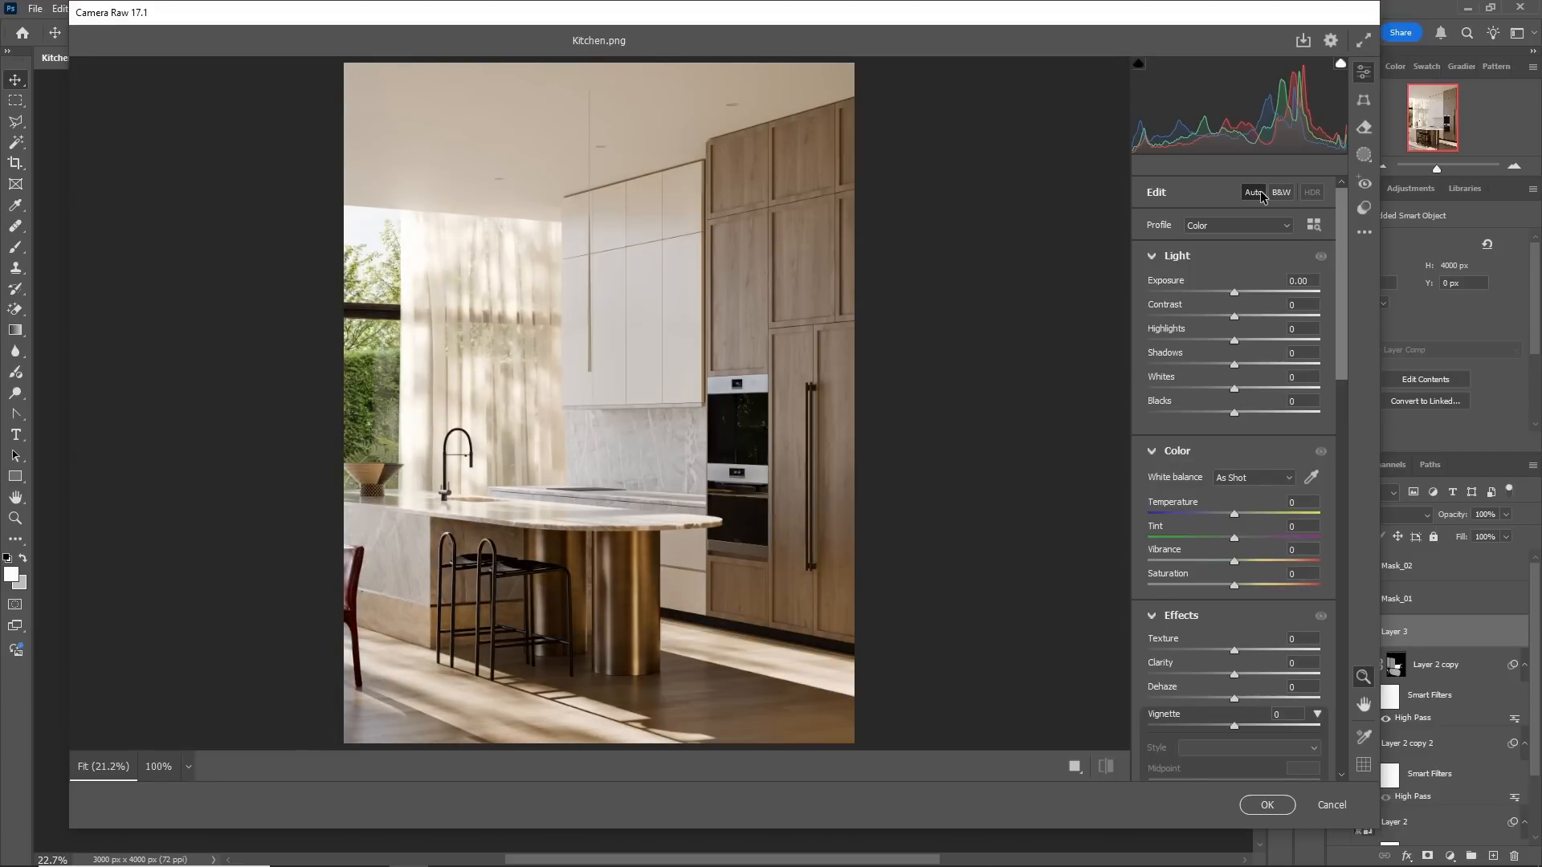
{"action": "left_click", "coordinate": [1261, 194]}
{"action": "left_click", "coordinate": [1259, 192]}
{"action": "left_click", "coordinate": [1259, 193]}
{"action": "left_click", "coordinate": [1258, 192]}
{"action": "left_click", "coordinate": [1258, 192]}
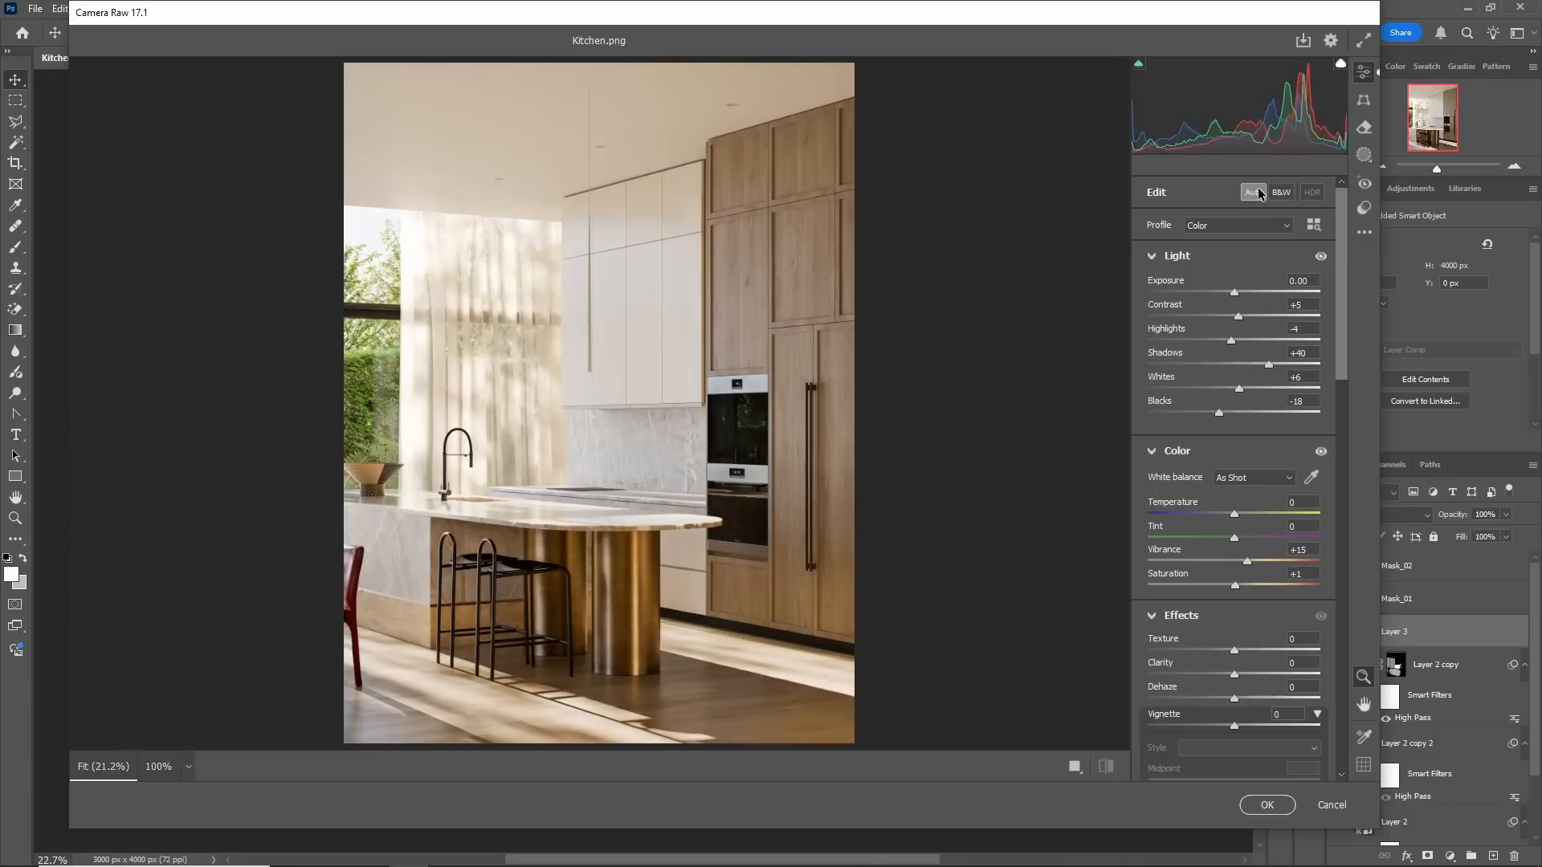
{"action": "left_click", "coordinate": [1258, 193]}
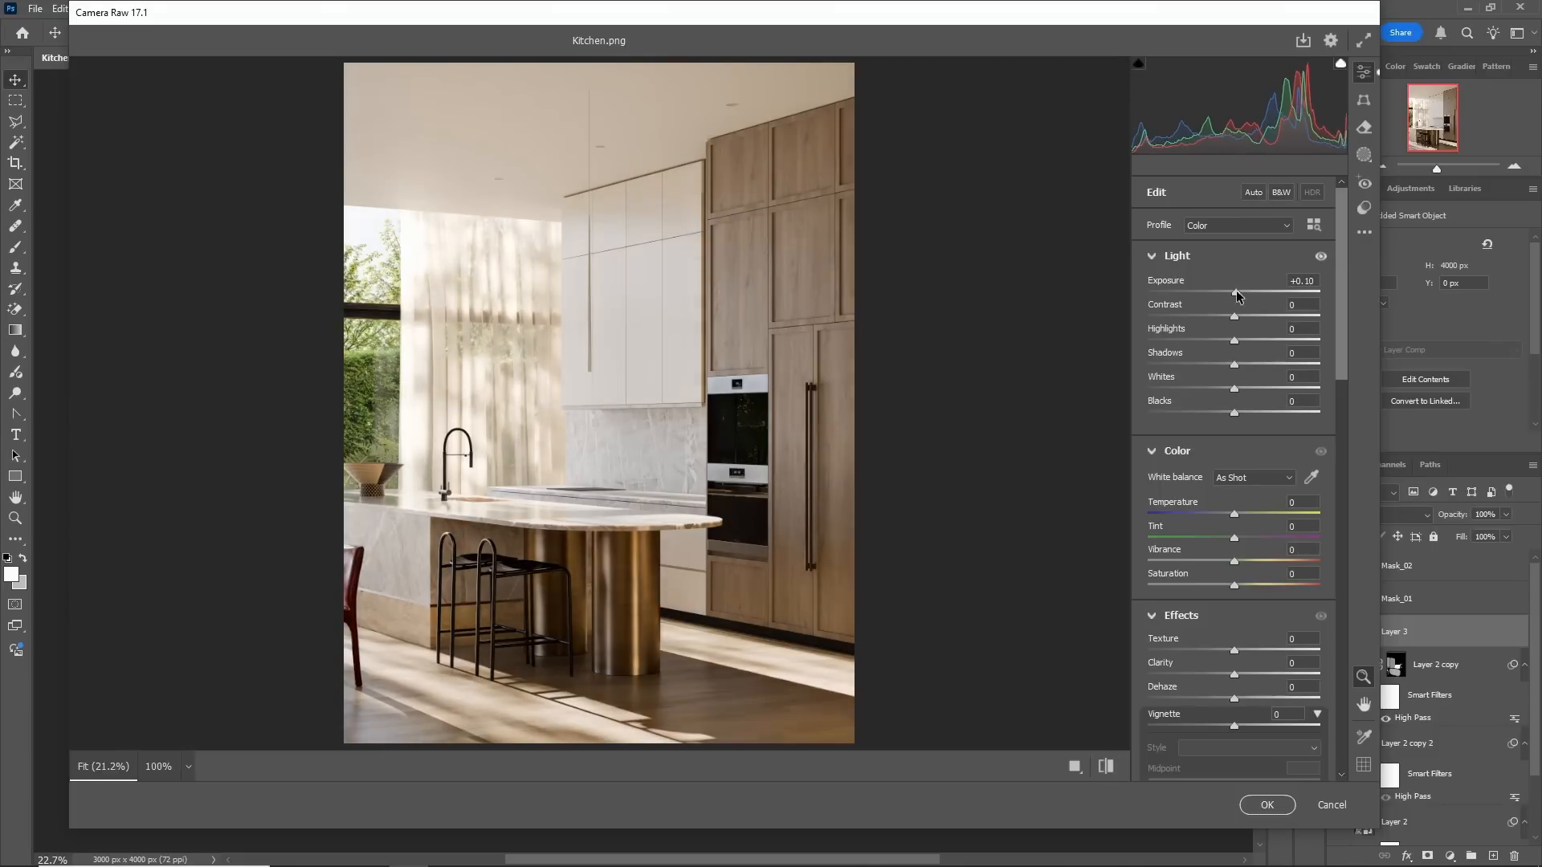
Raise Exposure to +0.10, slightly lower Highlights and warm the Temperature in Camera Raw, and compare the Color adjustments.
{"action": "mouse_move", "coordinate": [1234, 340]}
{"action": "left_mouse_down"}
{"action": "mouse_move", "coordinate": [1202, 339]}
{"action": "mouse_move", "coordinate": [1242, 364]}
{"action": "mouse_move", "coordinate": [1225, 341]}
{"action": "left_mouse_up"}
{"action": "left_click_drag", "start_coordinate": [1234, 514], "coordinate": [1237, 514]}
{"action": "left_click", "coordinate": [1322, 452]}
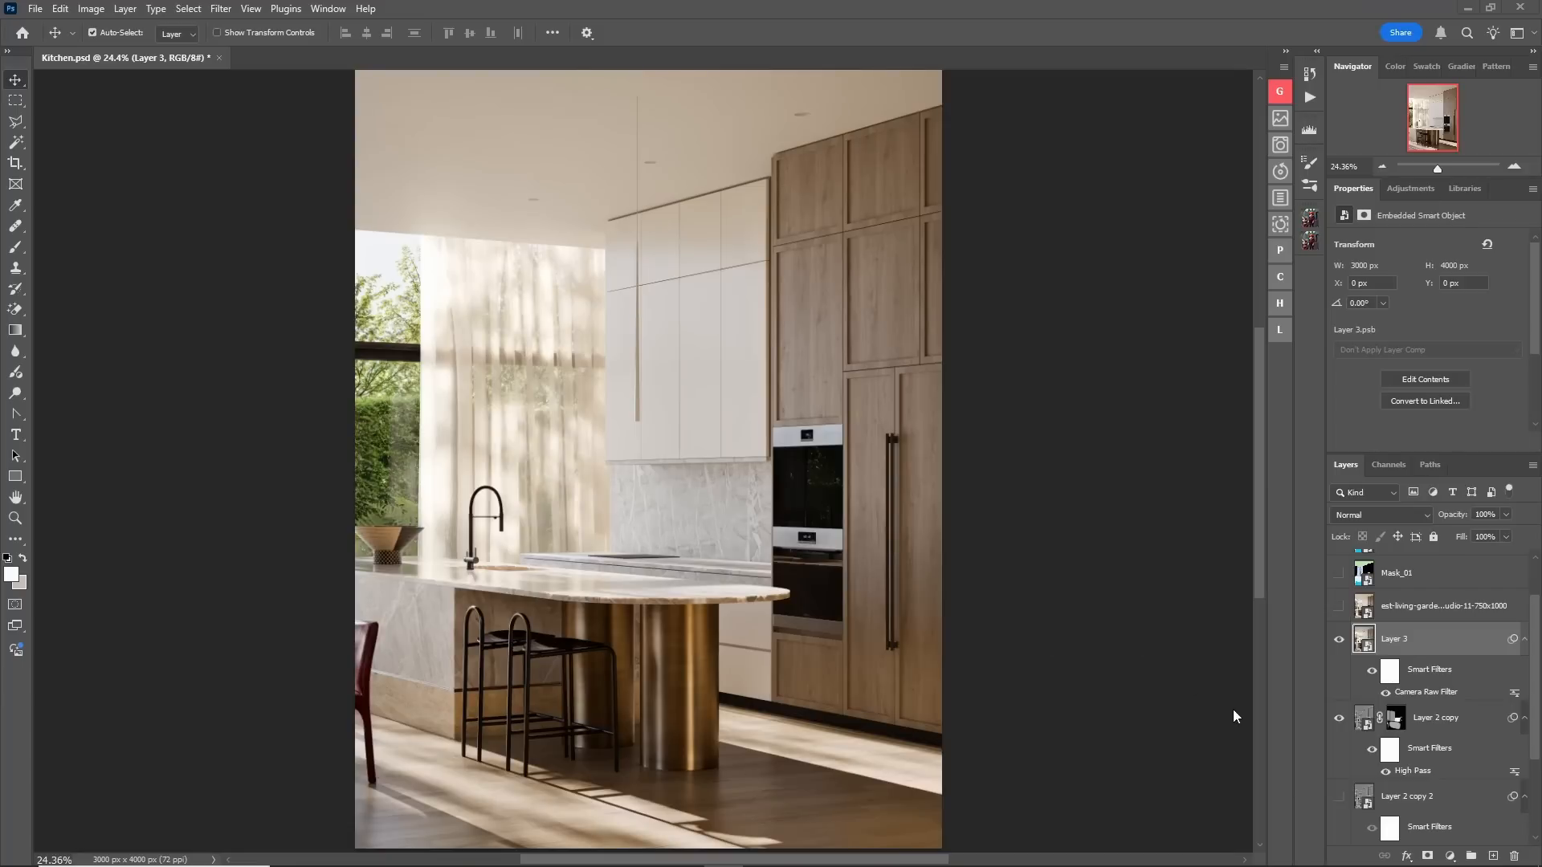
Check Layer 3's effect by toggling its visibility, and hide the High Pass layers Layer 2 copy and Layer 2.
{"action": "left_click", "coordinate": [1339, 640]}
{"action": "left_click", "coordinate": [1339, 640]}
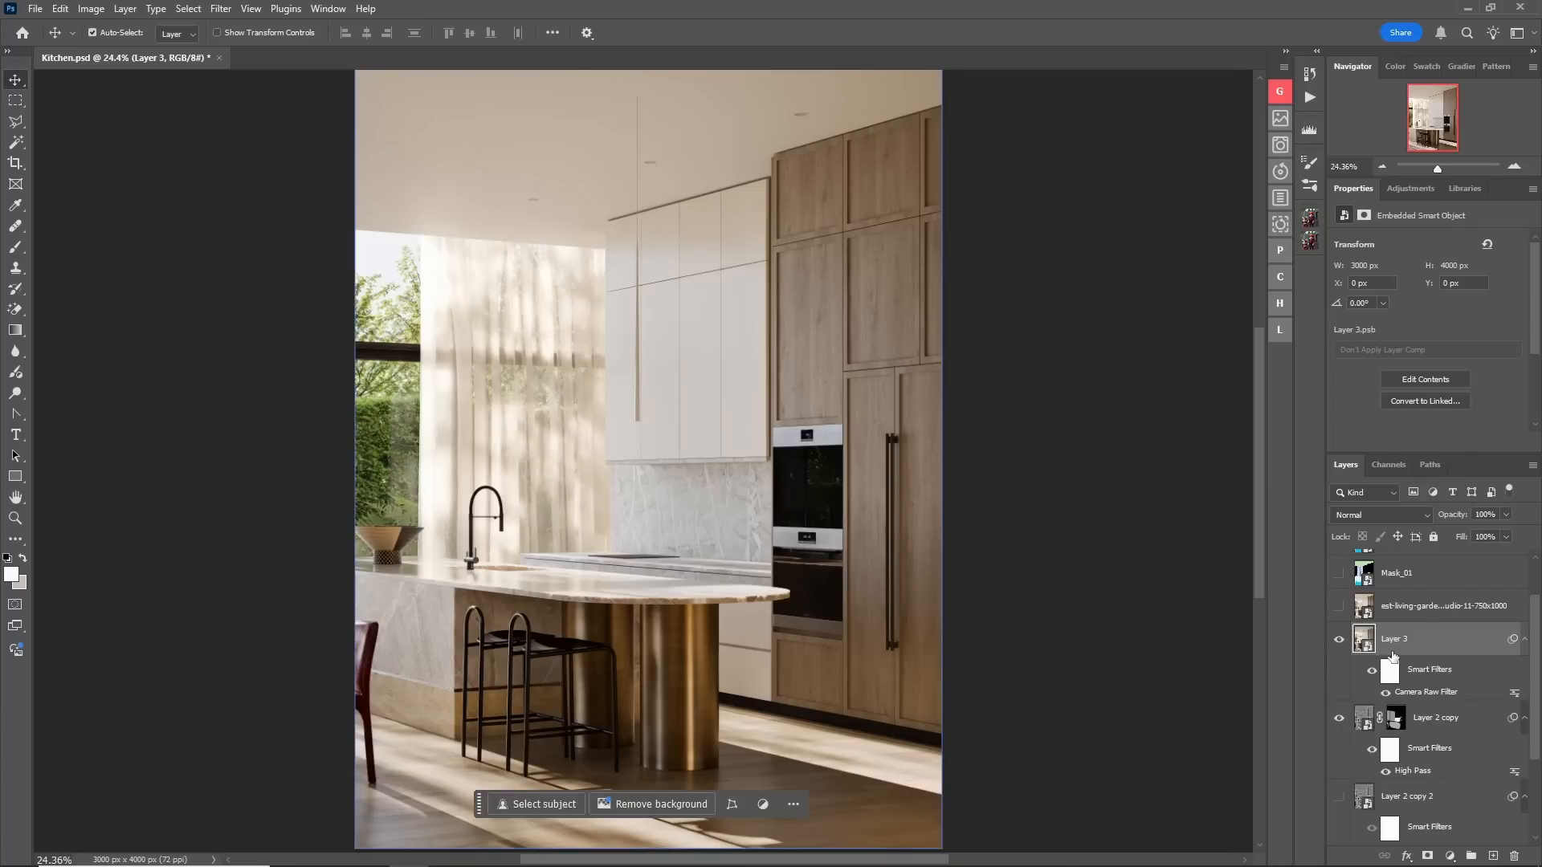
{"action": "left_click", "coordinate": [1340, 720]}
{"action": "scroll", "coordinate": [1343, 727], "scroll_direction": "down", "scroll_amount": 4}
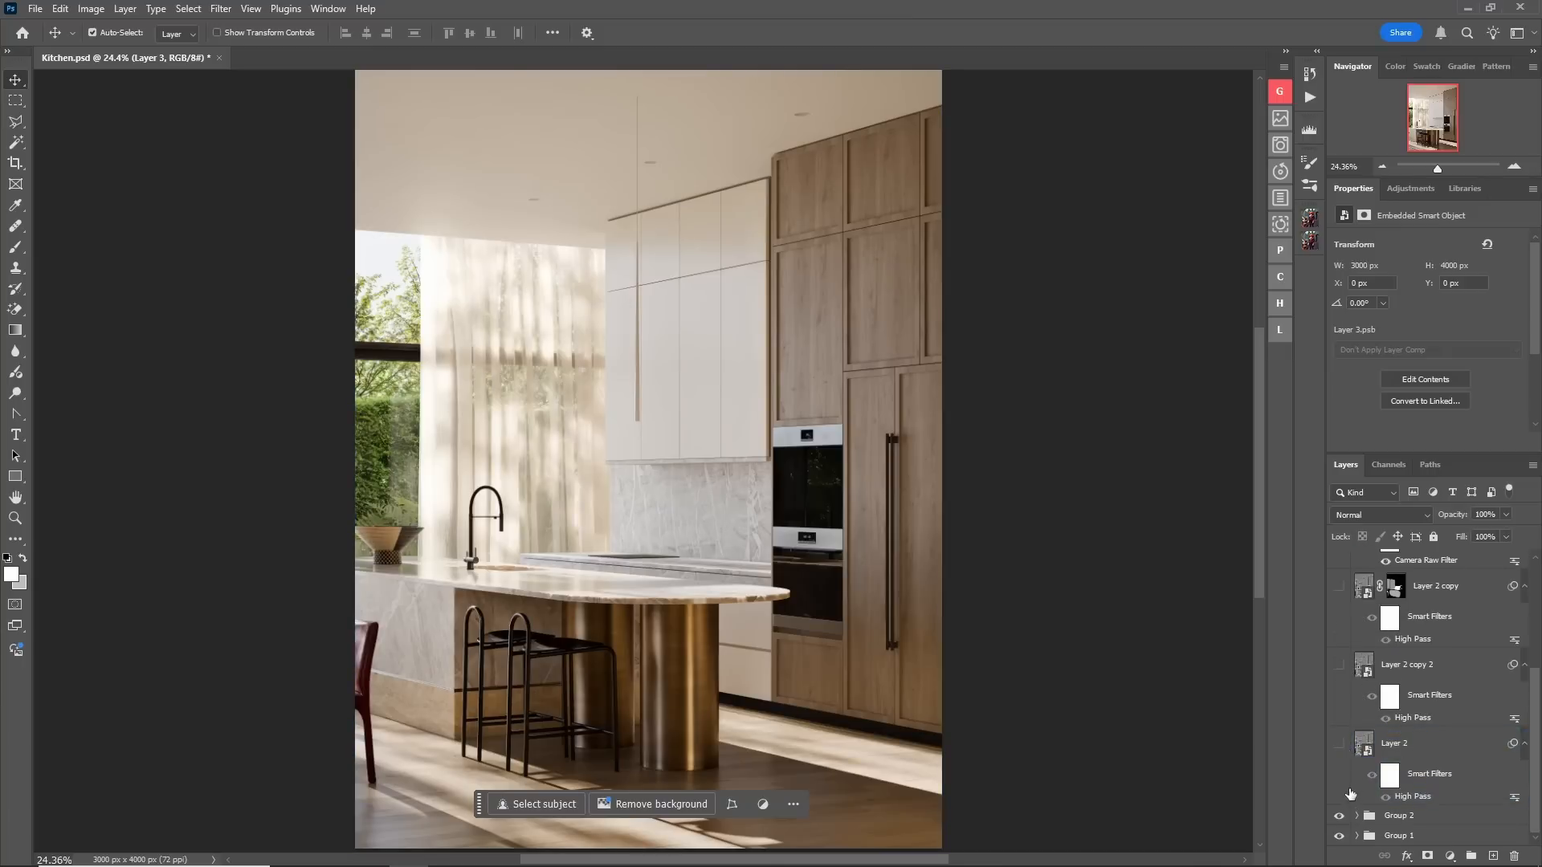
{"action": "scroll", "coordinate": [1390, 635], "scroll_direction": "up", "scroll_amount": 3}
Compare the kitchen image with and without the Camera Raw graded Layer 3 several times.
{"action": "left_click", "coordinate": [1339, 608]}
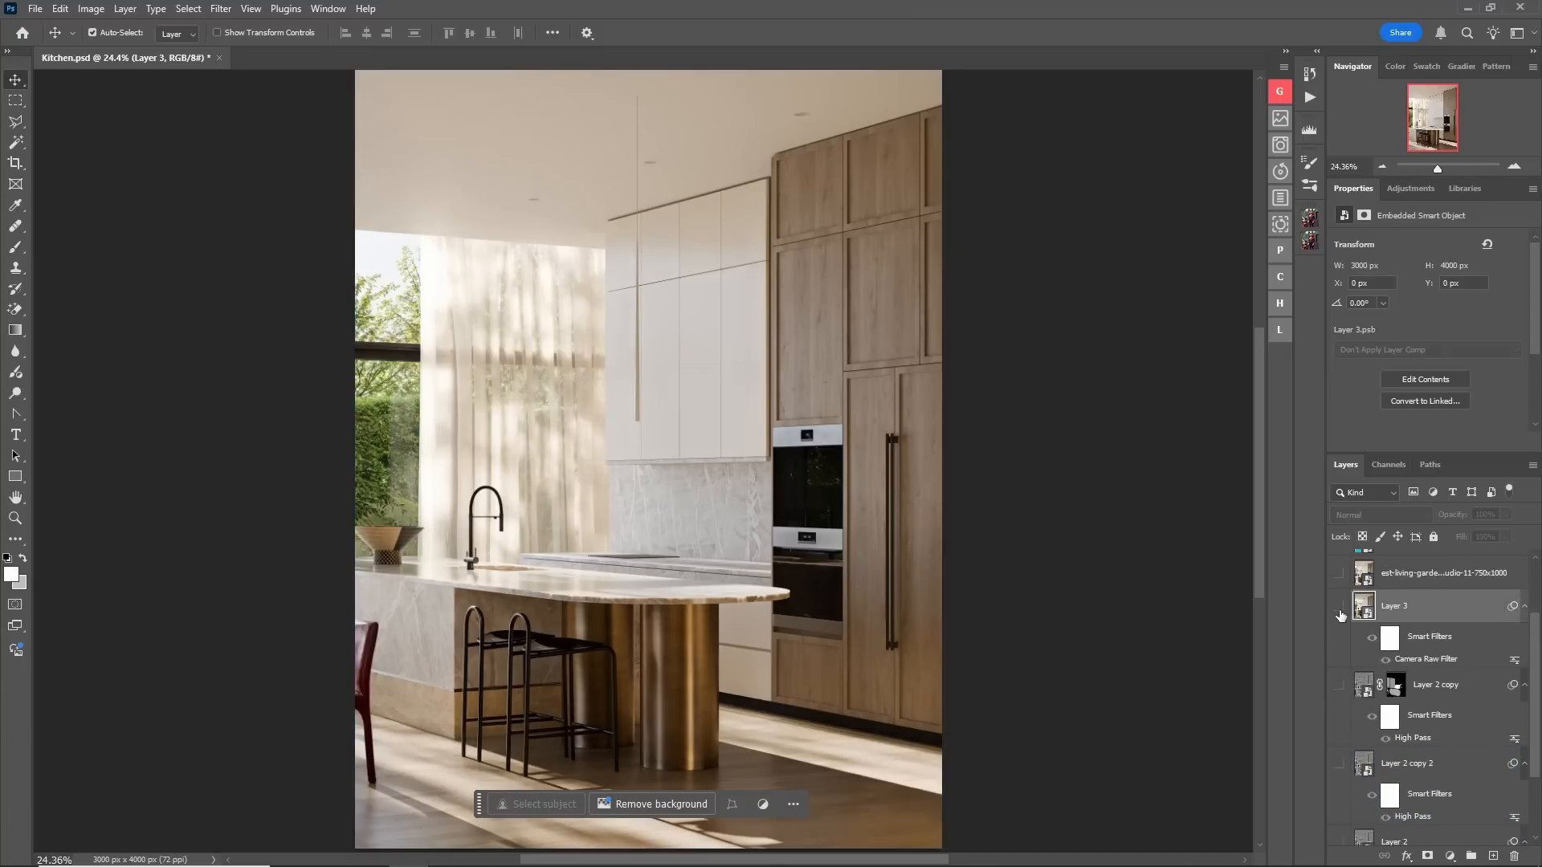
{"action": "left_click", "coordinate": [1339, 608]}
{"action": "left_click", "coordinate": [1339, 608]}
{"action": "left_click", "coordinate": [1339, 608]}
{"action": "left_click", "coordinate": [1338, 608]}
{"action": "left_click", "coordinate": [1339, 608]}
{"action": "left_click", "coordinate": [1338, 608]}
{"action": "left_click", "coordinate": [1339, 608]}
{"action": "left_click", "coordinate": [1339, 608]}
{"action": "left_click", "coordinate": [1339, 608]}
{"action": "left_click", "coordinate": [1339, 608]}
{"action": "left_click", "coordinate": [1339, 609]}
{"action": "left_click", "coordinate": [1339, 609]}
Set Layer 3's opacity to 70% and compare the result against the hidden state.
{"action": "left_click", "coordinate": [1486, 515]}
{"action": "type", "text": "70"}
{"action": "left_click", "coordinate": [1337, 609]}
{"action": "left_click", "coordinate": [1339, 611]}
{"action": "left_click", "coordinate": [1340, 610]}
{"action": "left_click", "coordinate": [1340, 610]}
{"action": "left_click", "coordinate": [1485, 517]}
{"action": "left_click", "coordinate": [1339, 609]}
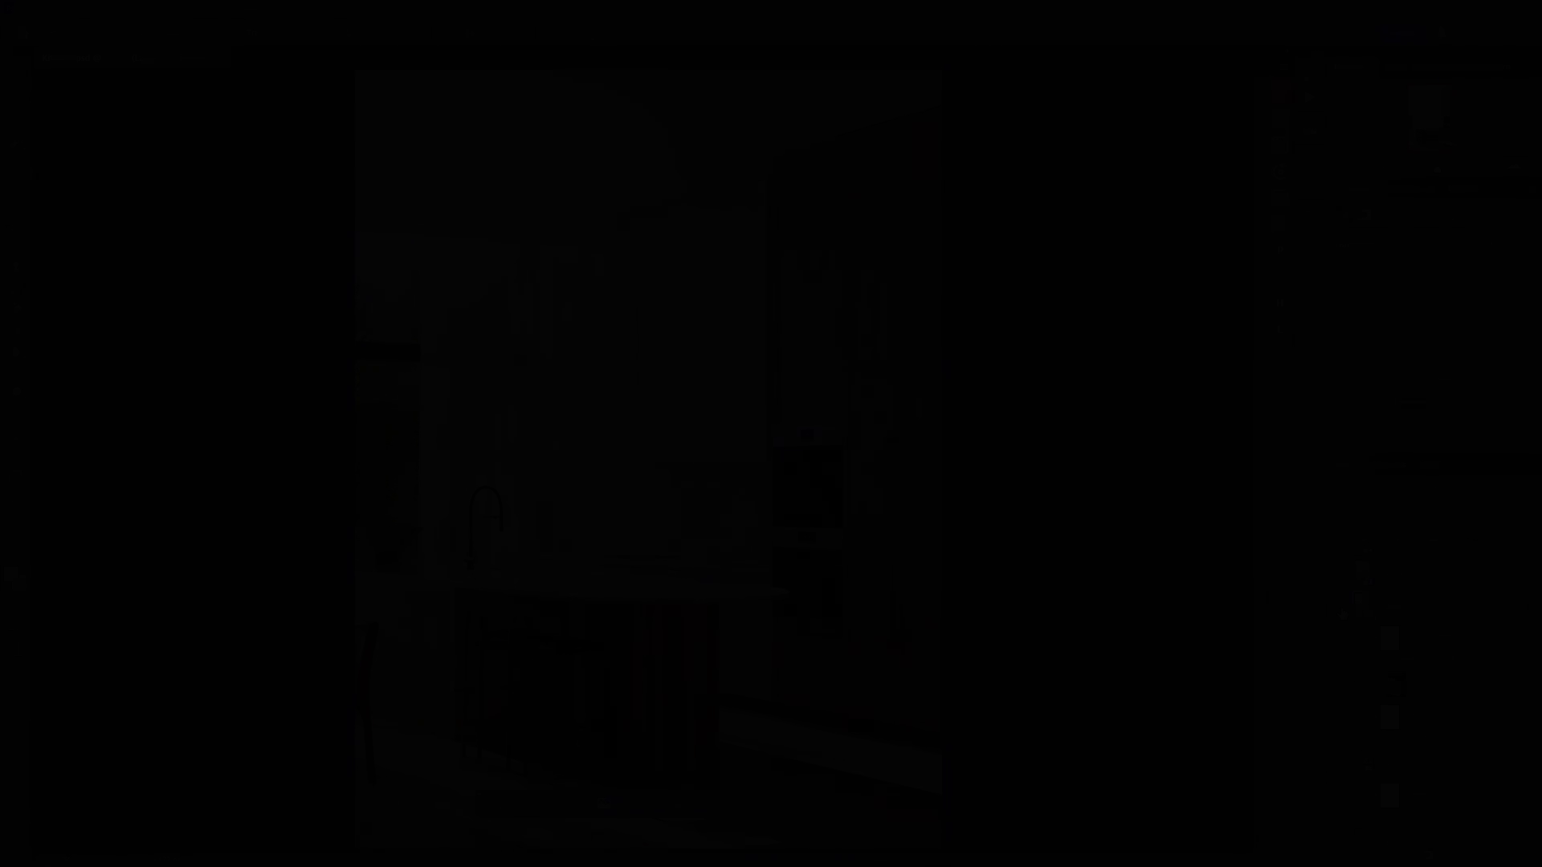